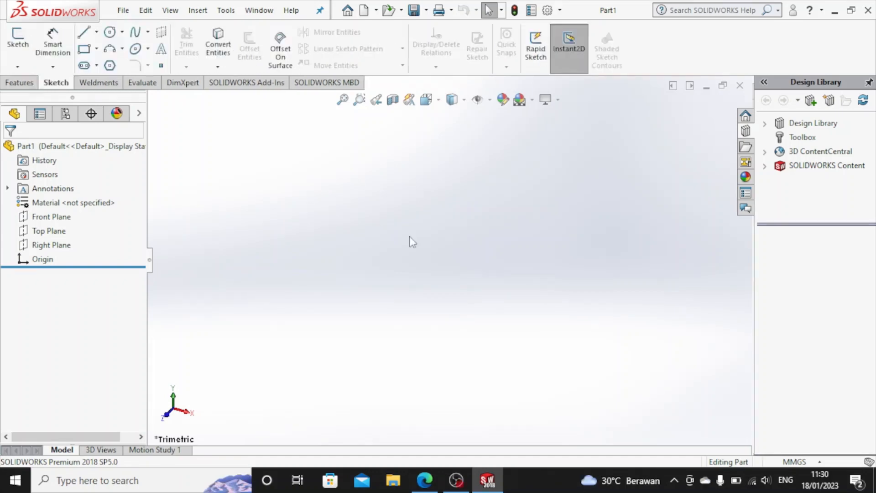
Step: On the Top Plane, sketch a closed rectangle from the origin, about 25 mm high, with upper and lower edges each made of two line segments
click(61, 232)
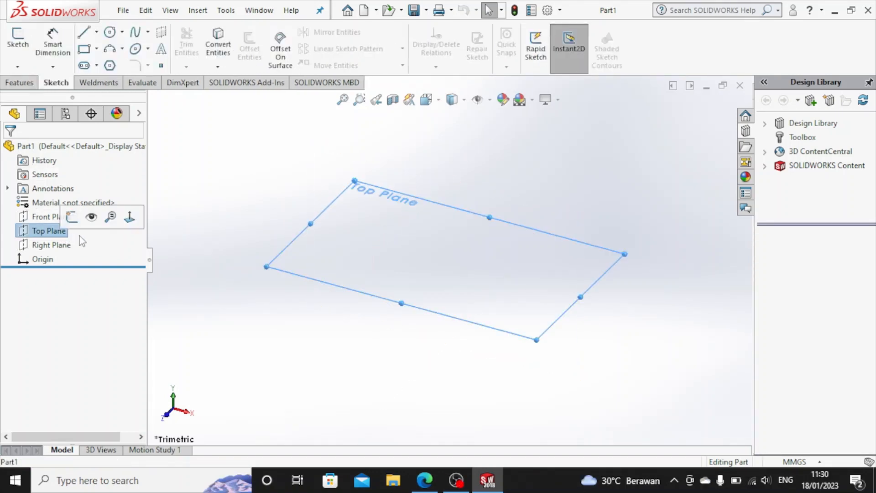
click(129, 219)
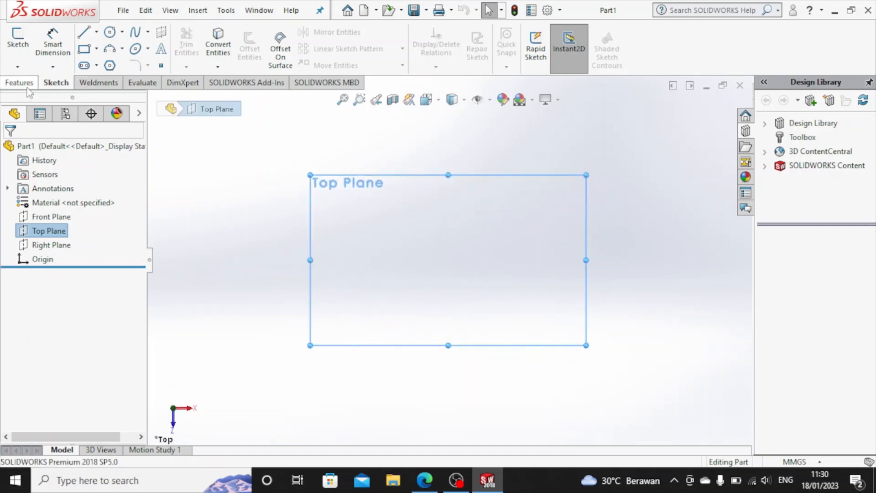
click(83, 34)
scroll(502, 251, up, 1)
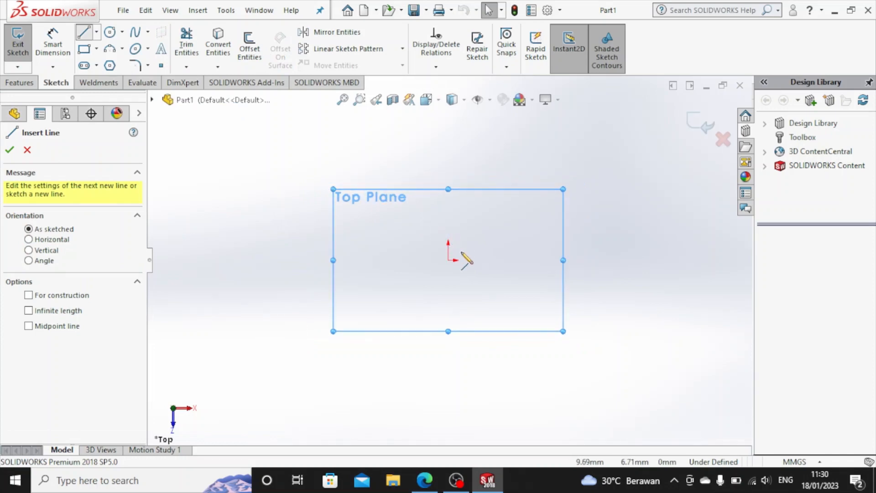
scroll(457, 259, down, 4)
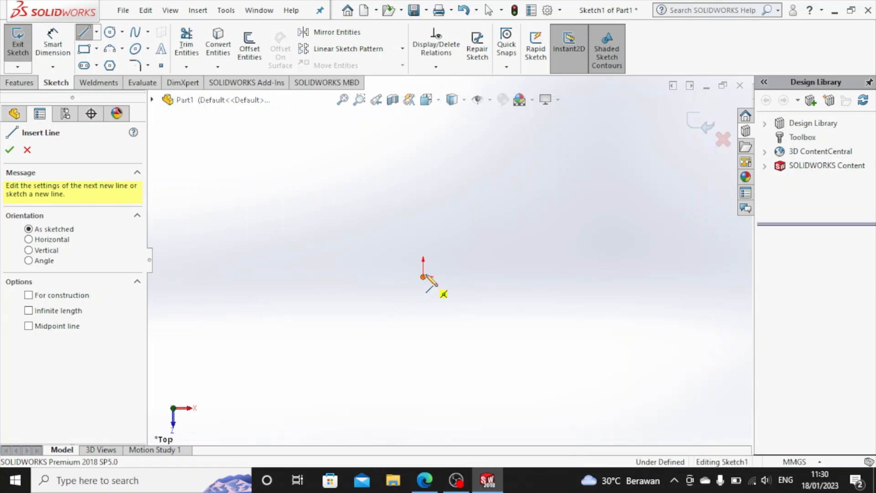
click(424, 277)
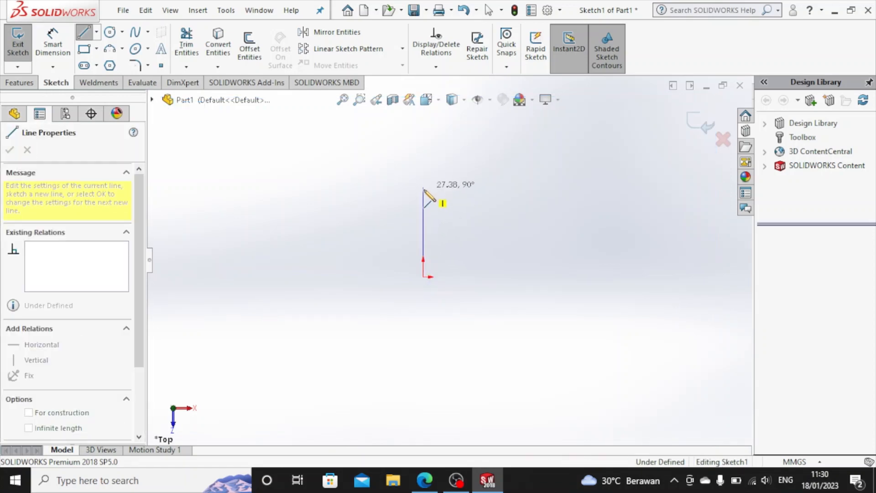
click(423, 194)
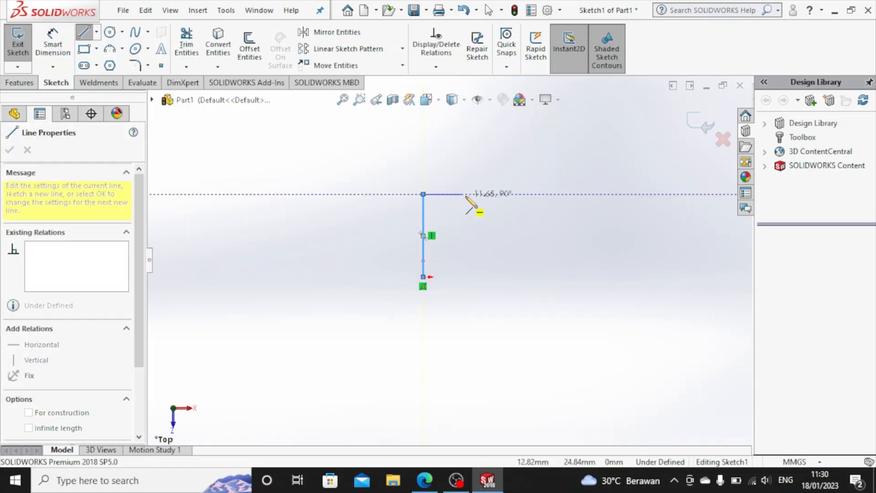
click(465, 194)
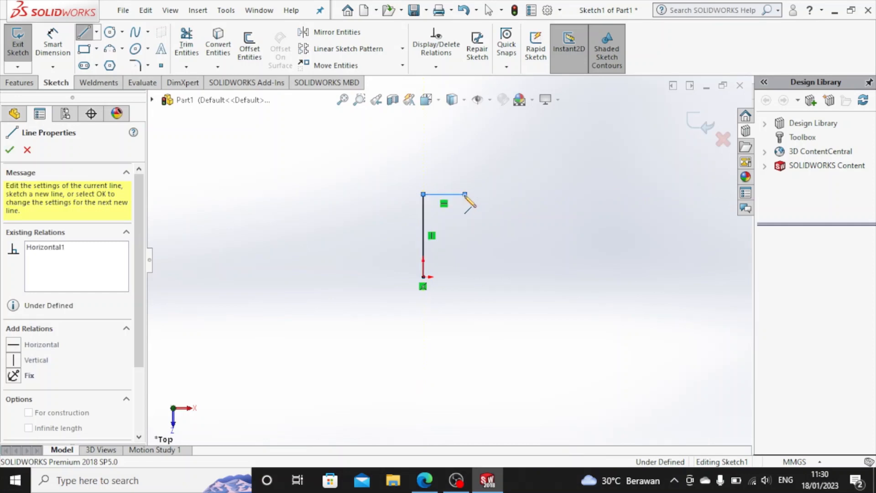
click(511, 194)
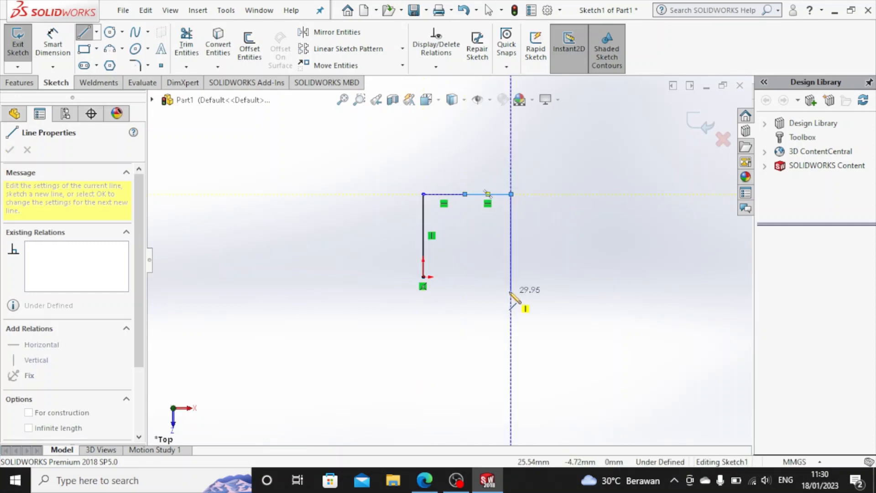
click(511, 277)
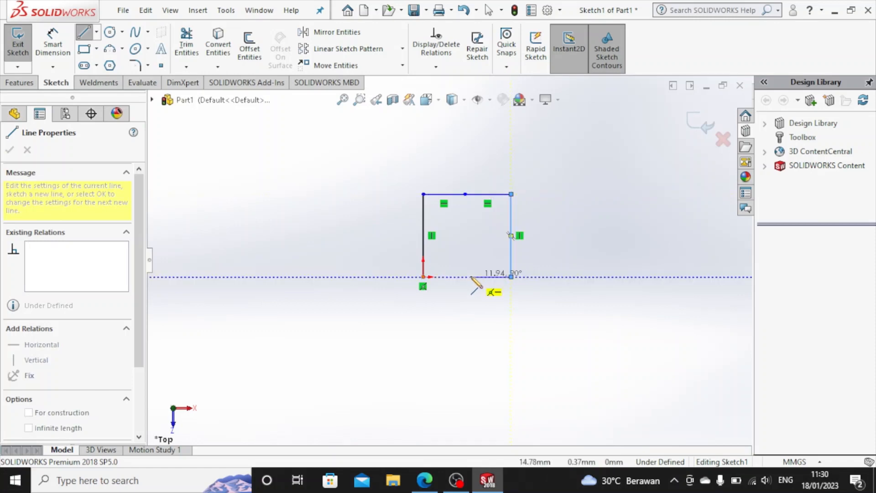
click(423, 276)
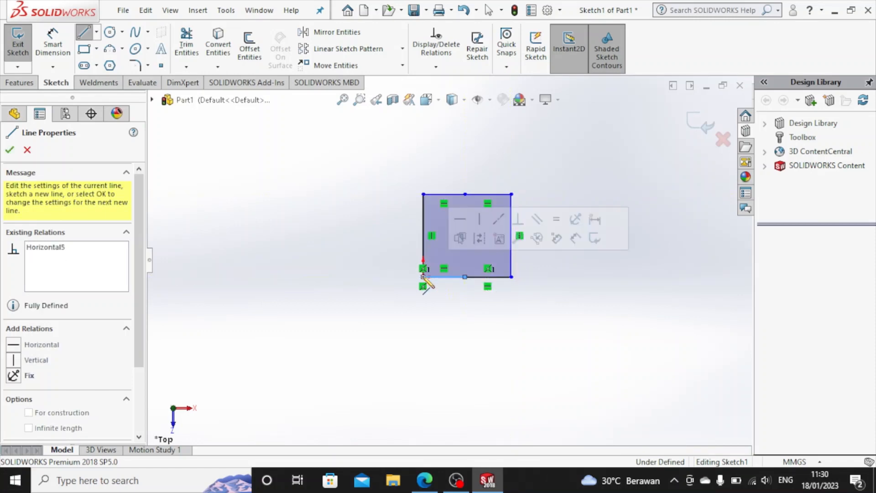
key(Escape)
Step: Dimension the rectangle's vertical edge at the origin to 80 mm
key(d)
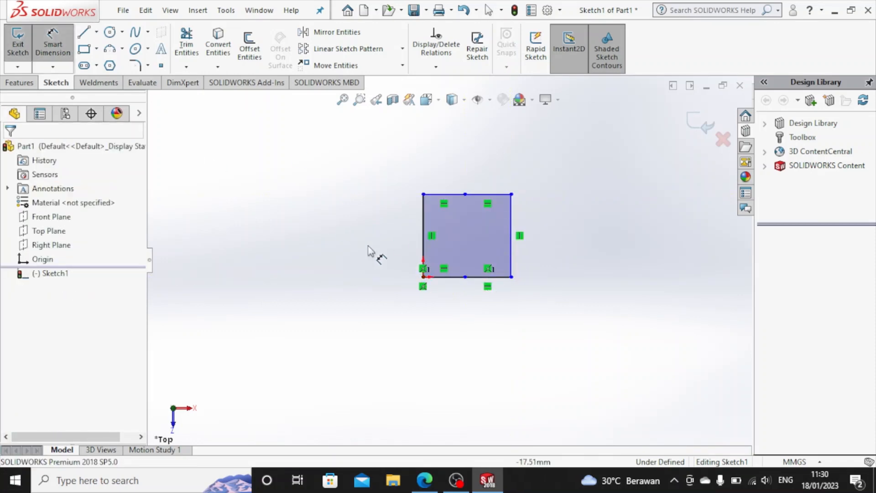
click(424, 244)
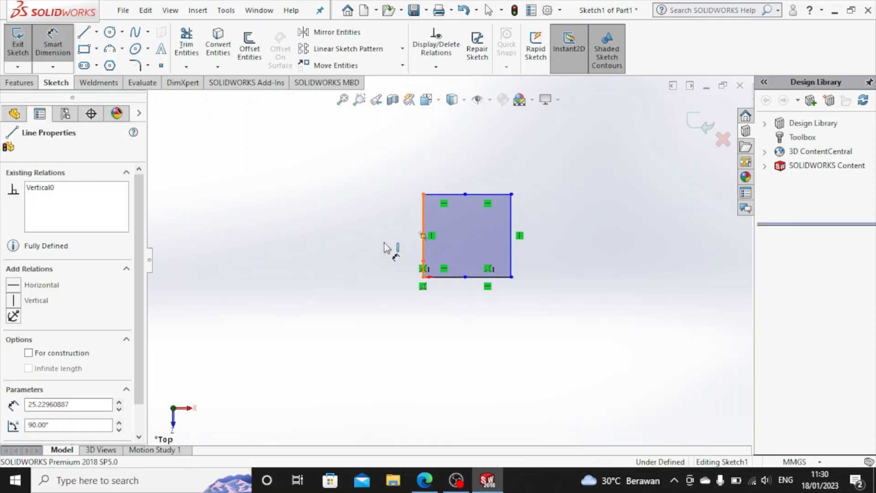
click(371, 249)
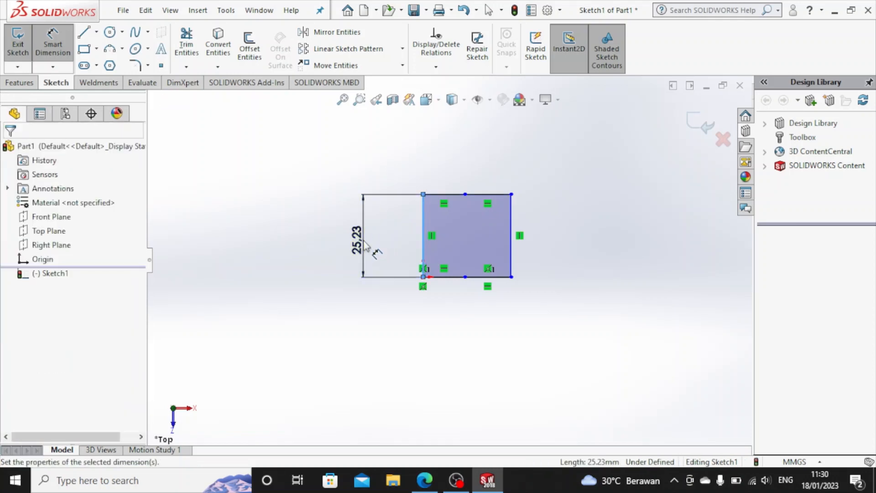
text(80)
key(Return)
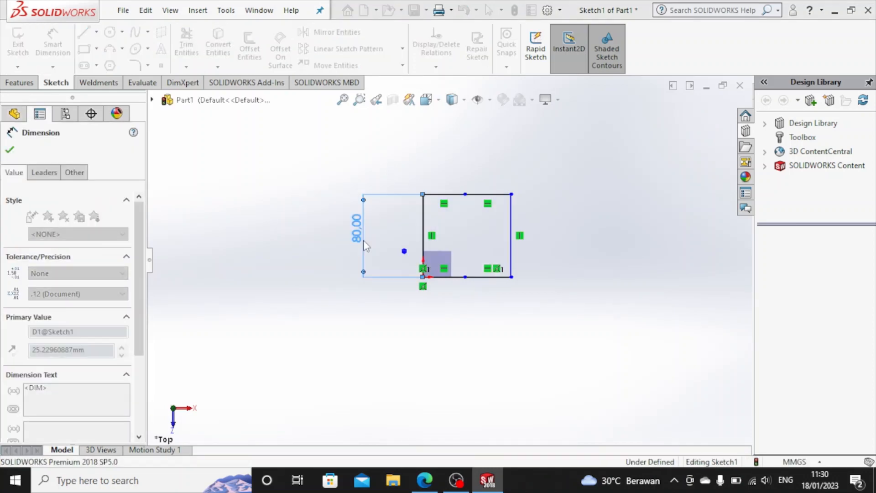
Step: Dimension the rectangle's upper edge segments to 37.5 mm for the left one and 35 mm for the right one
click(447, 195)
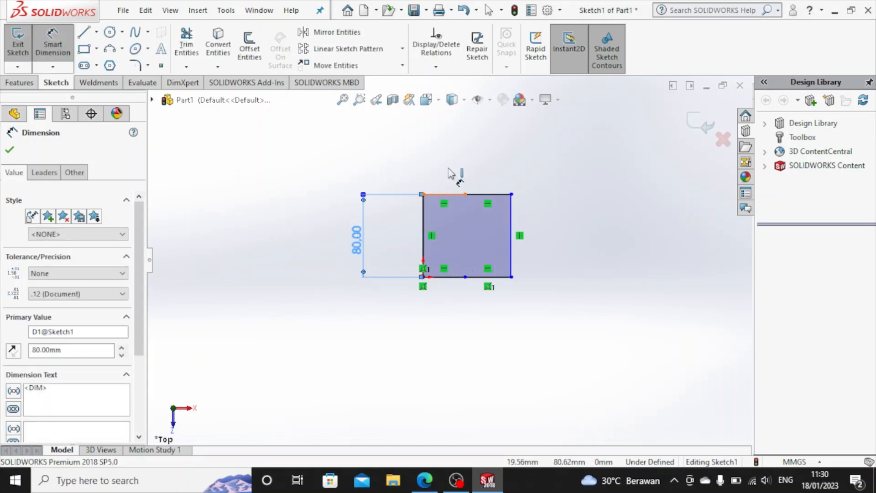
click(449, 173)
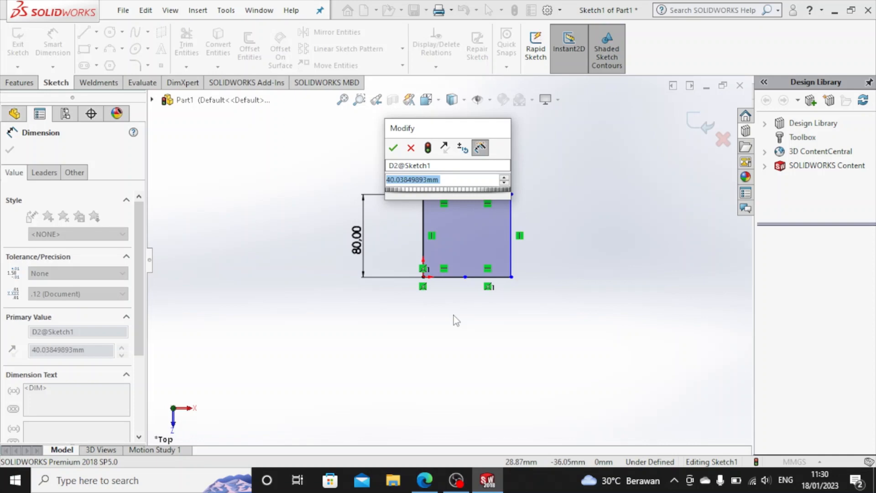
text(37)
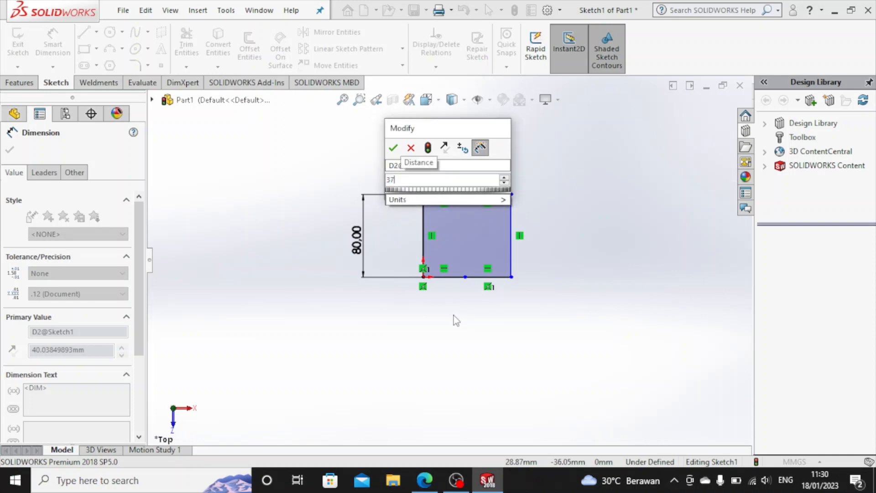
text(.5)
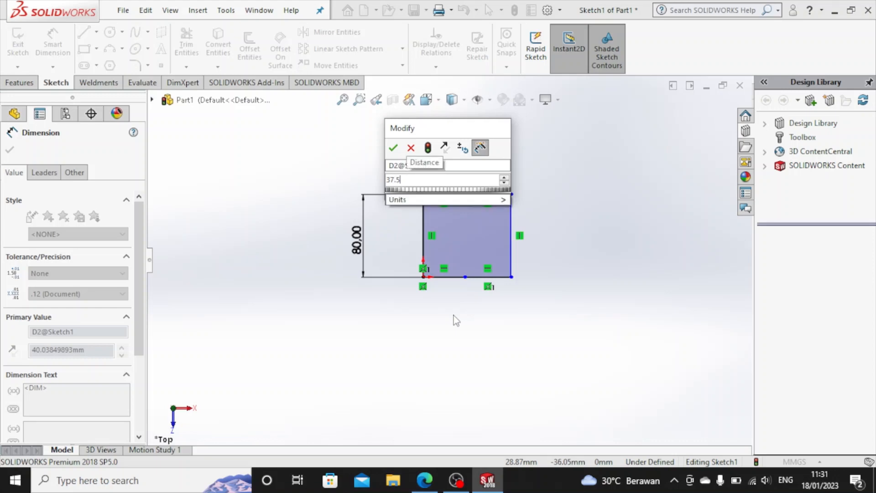
key(Return)
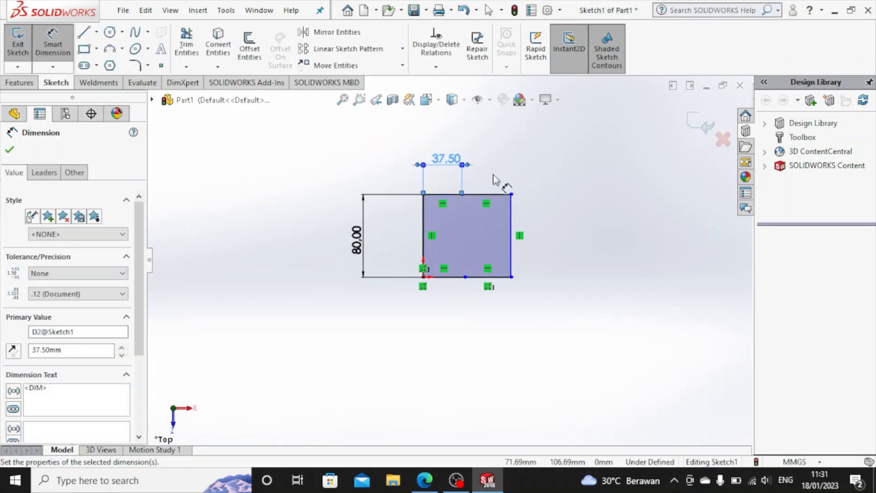
click(492, 194)
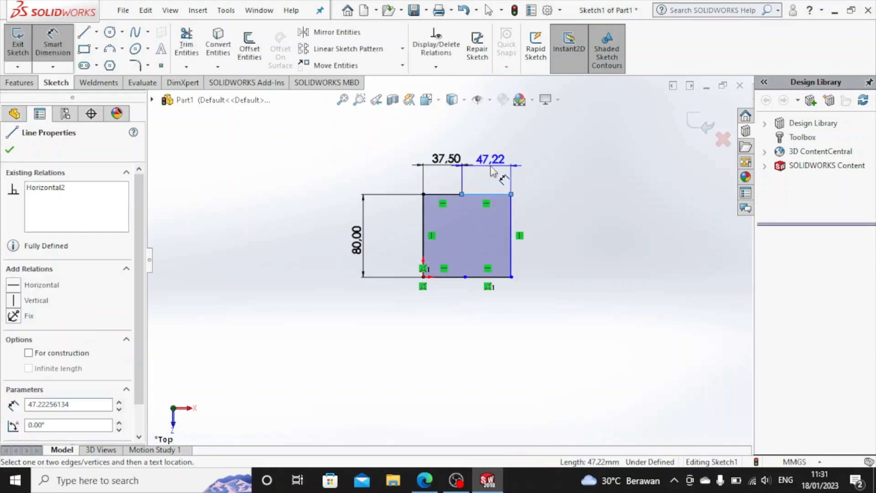
click(487, 166)
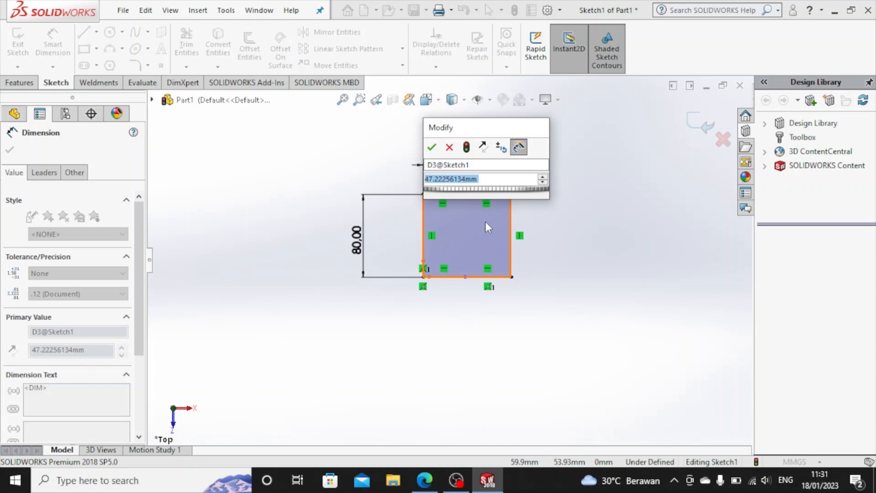
text(50)
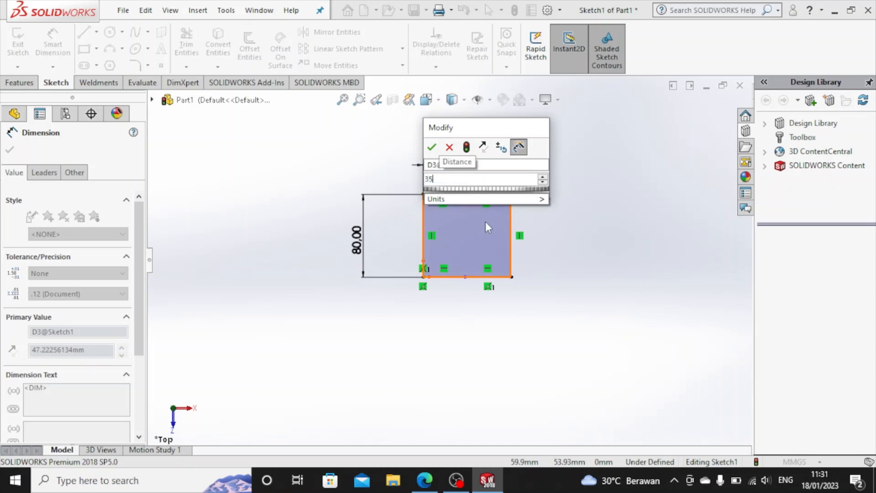
key(Return)
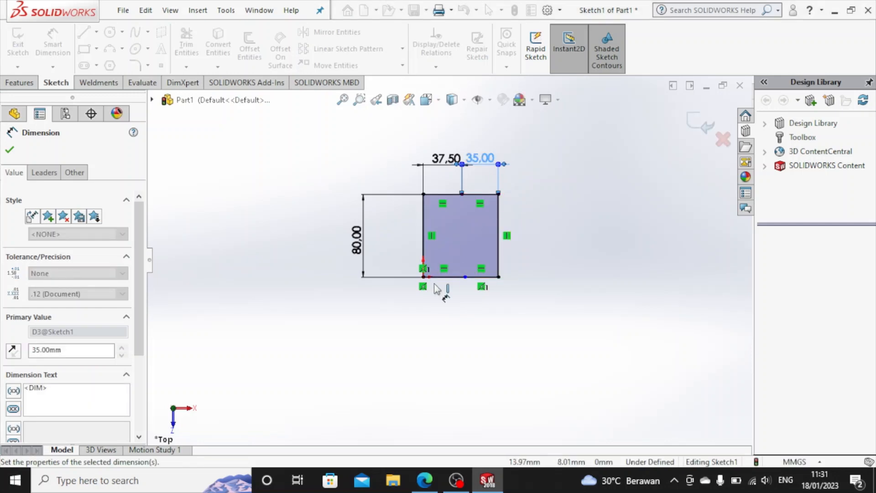
Step: Dimension the lower edge's left segment to 37.5 mm and add a driven dimension to its right segment
scroll(441, 285, down, 3)
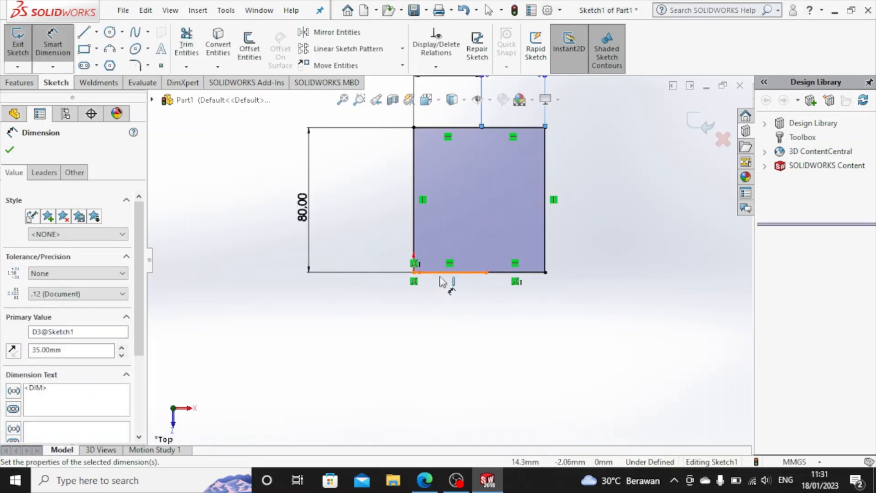
click(442, 273)
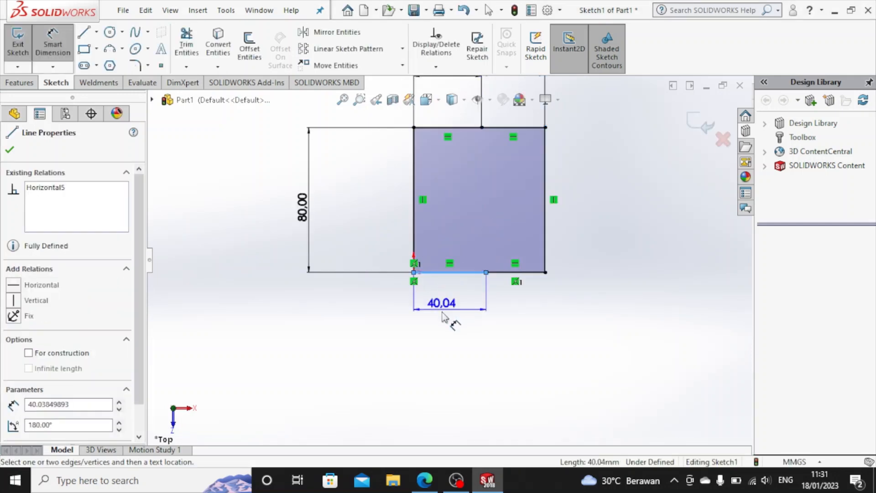
click(449, 320)
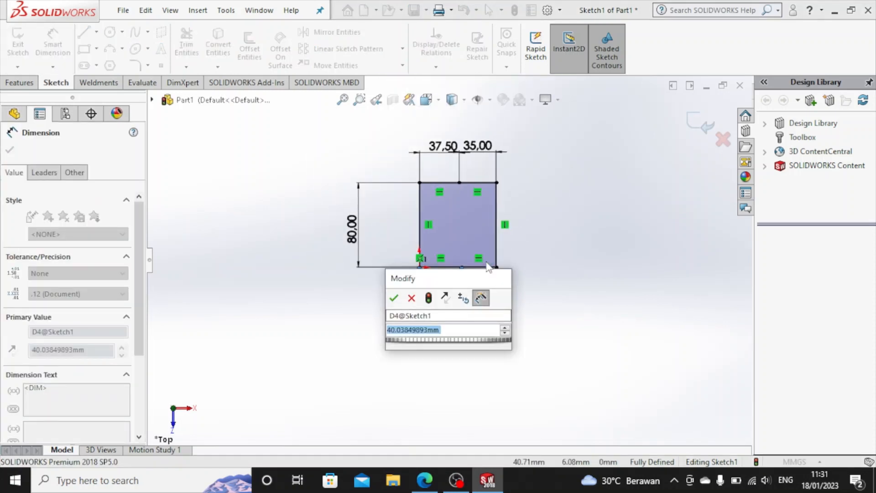
text(37.)
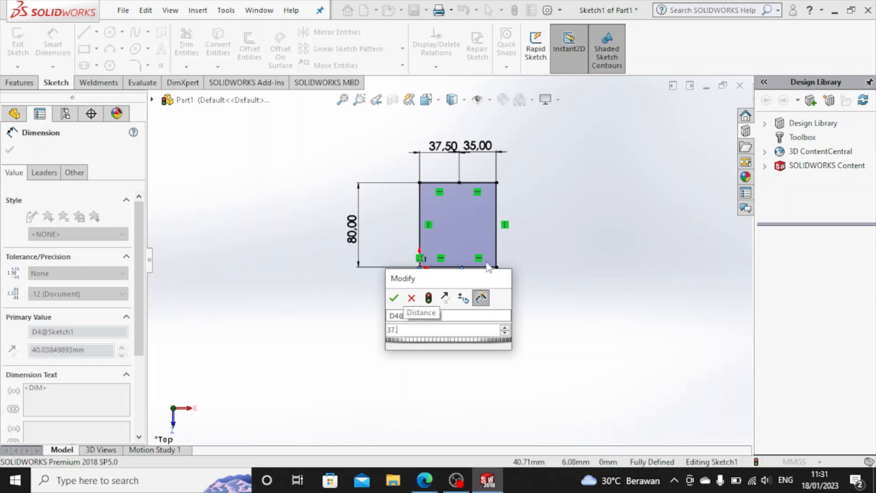
text(5)
key(Return)
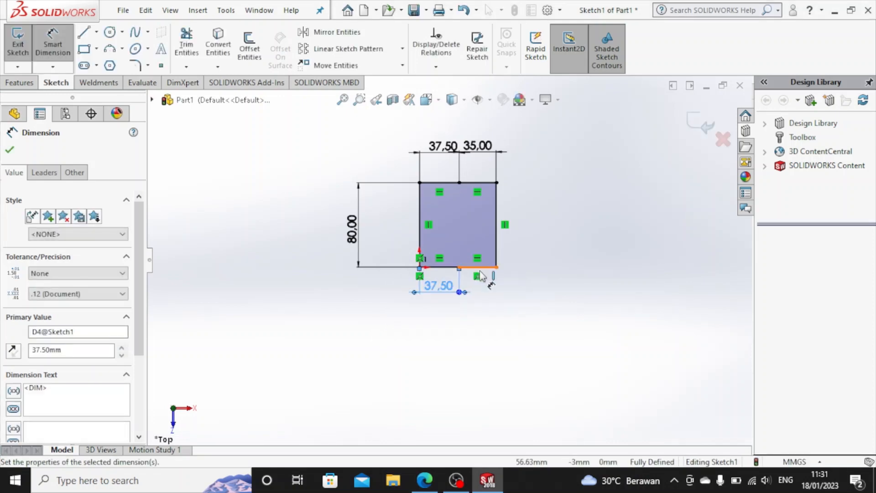
click(480, 272)
click(479, 295)
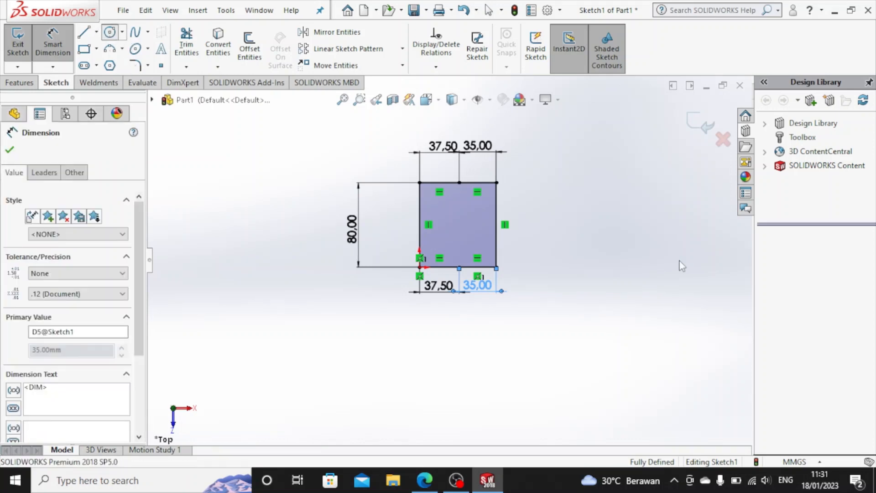
Step: Draw a circle centred on the midpoint of the rectangle's right edge and set its diameter to 80 mm
click(496, 225)
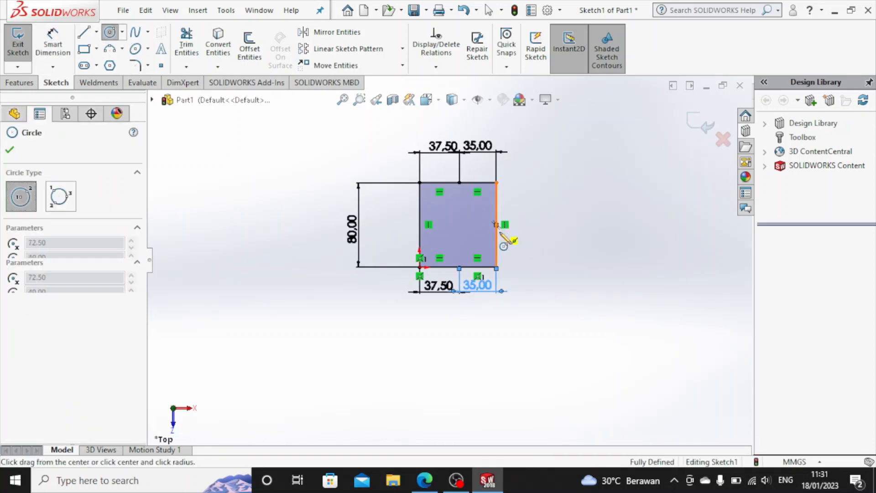
click(516, 252)
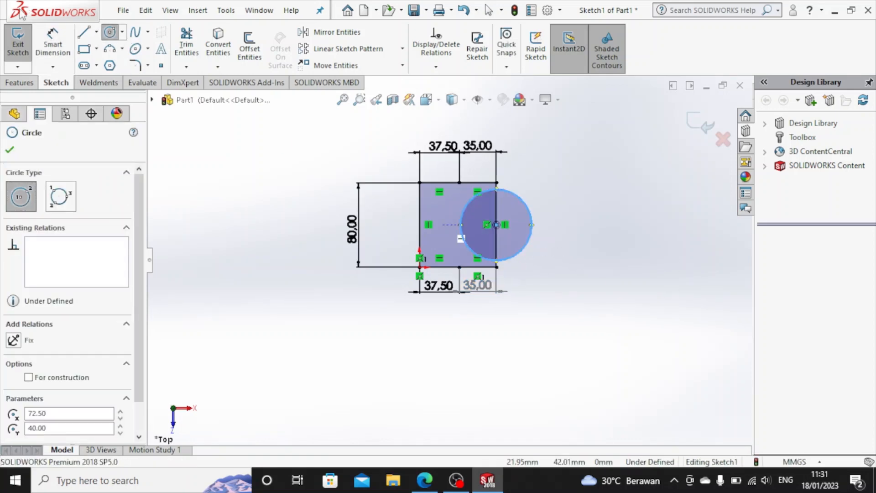
click(54, 44)
click(526, 247)
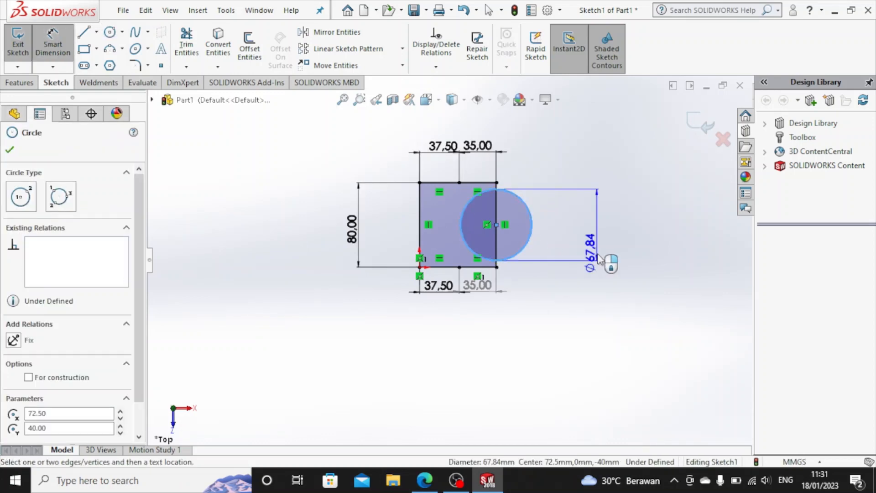
click(612, 226)
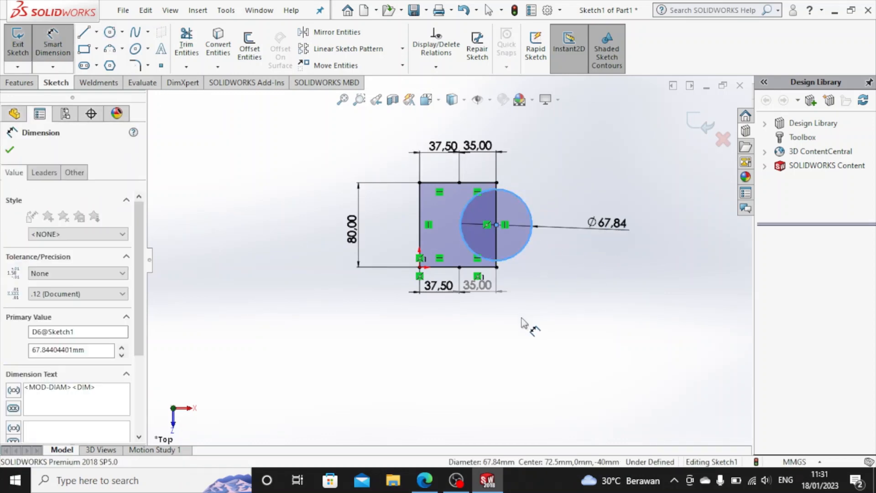
text(80)
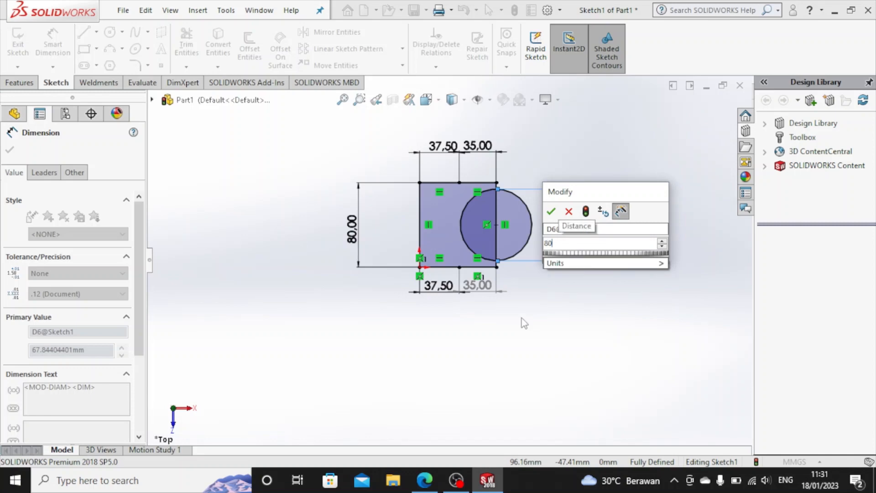
key(Return)
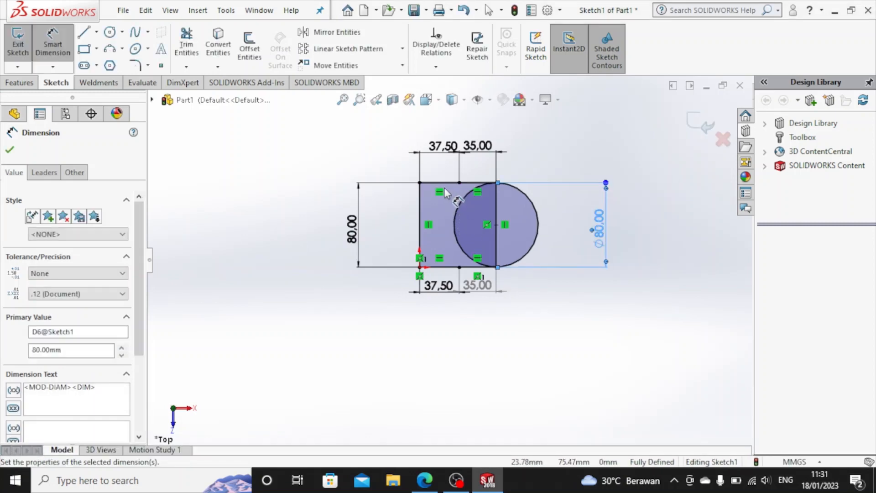
Step: Trim away the rectangle's right edge and the inner half of the 80 mm circle, leaving a rounded right end
scroll(444, 188, down, 3)
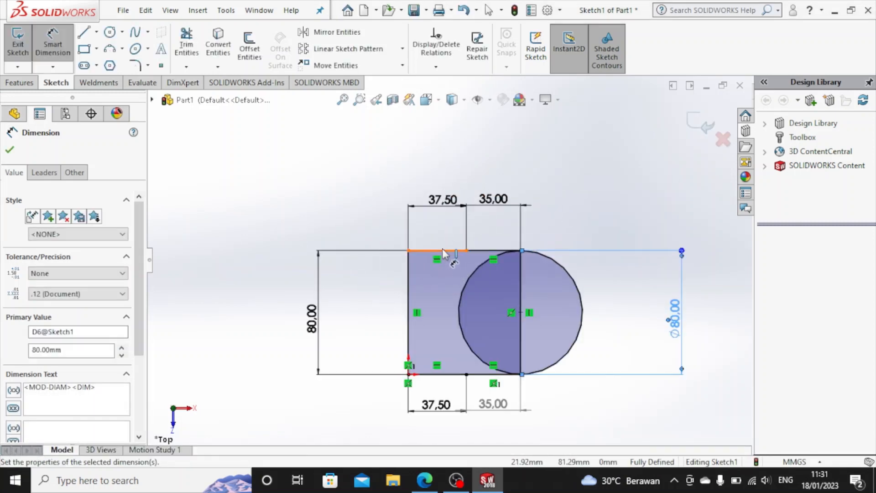
click(493, 252)
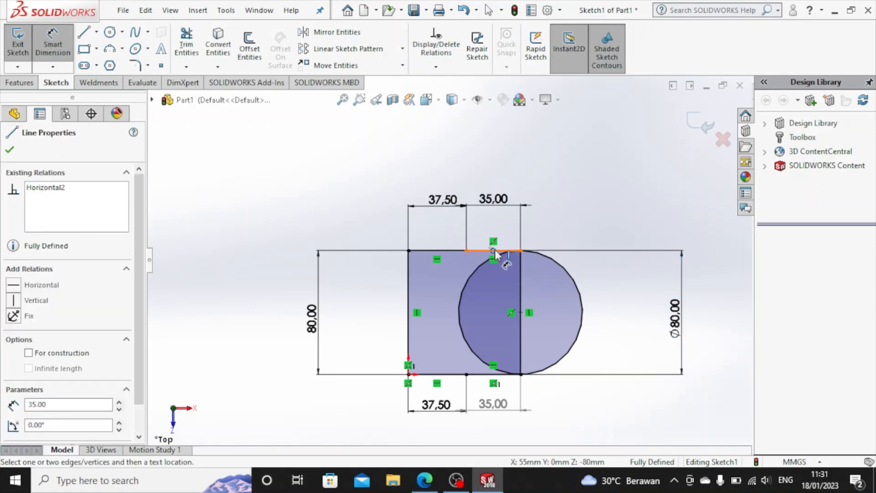
key(Escape)
click(187, 44)
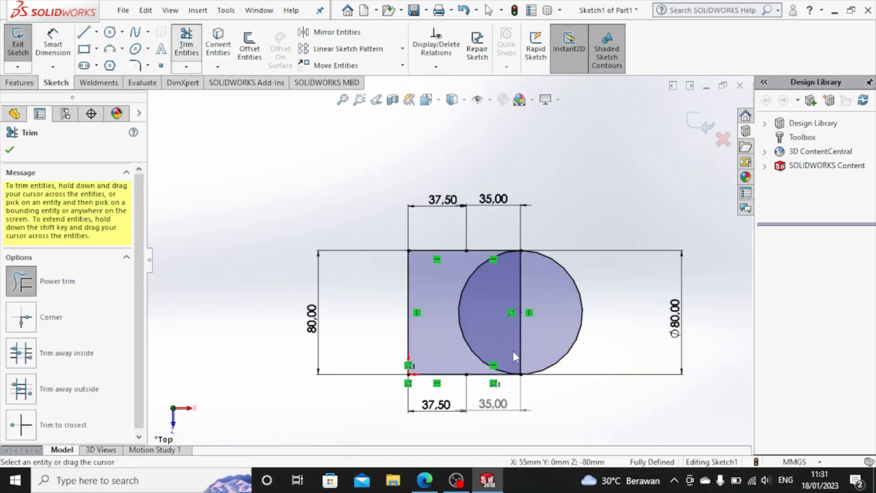
mouse_move(447, 263)
mouse_down()
mouse_move(499, 313)
mouse_move(539, 321)
mouse_move(533, 314)
mouse_up()
key(Escape)
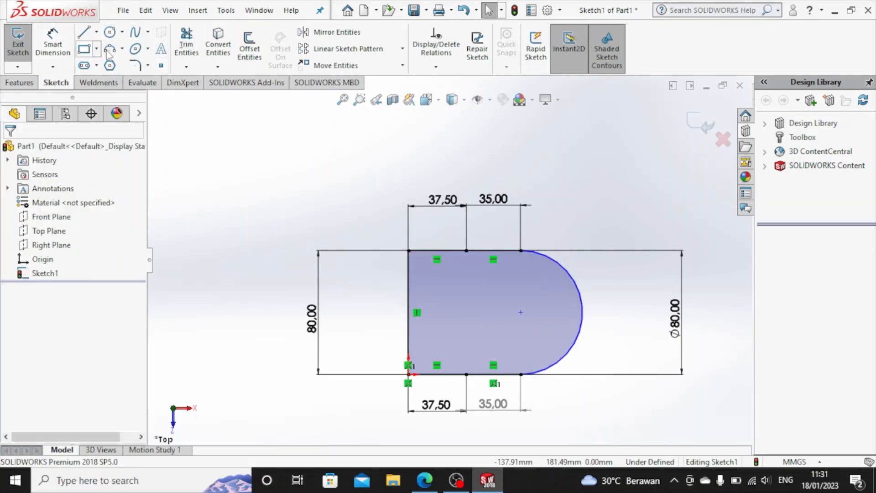
Step: Draw two circles, about 32 mm and 29 mm in diameter, centred on the midpoints of the upper and lower 35 mm edge segments
click(109, 32)
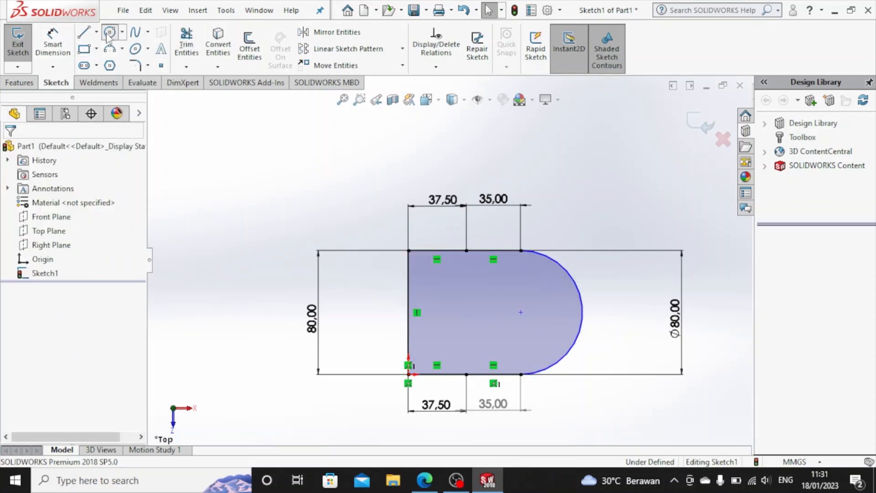
click(494, 250)
click(509, 270)
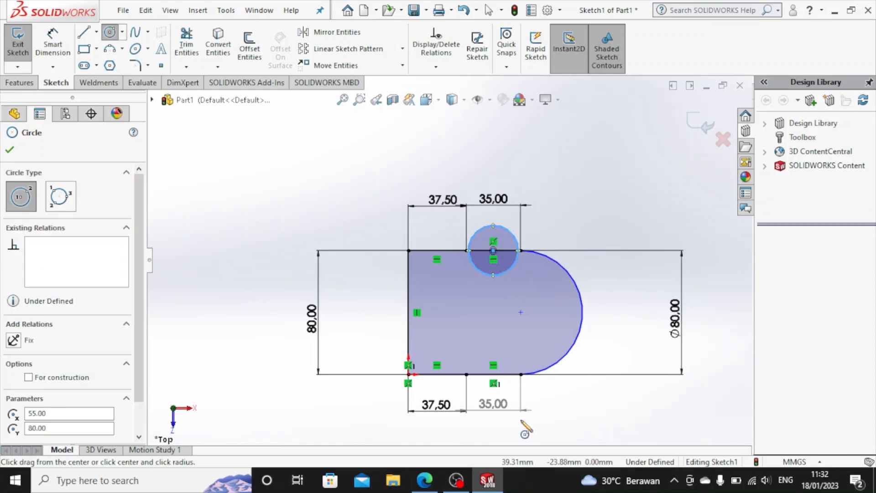
click(493, 375)
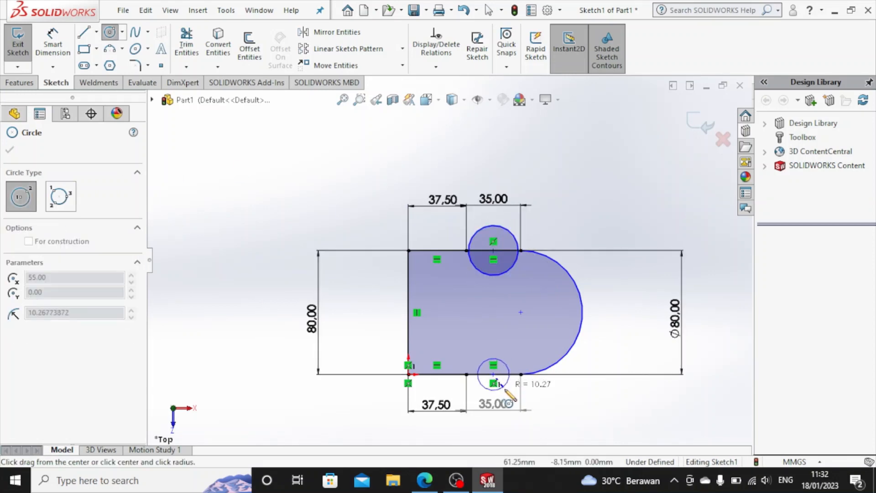
click(516, 375)
Step: Dimension the diameters of the upper and lower small circles to 35 mm each
click(52, 45)
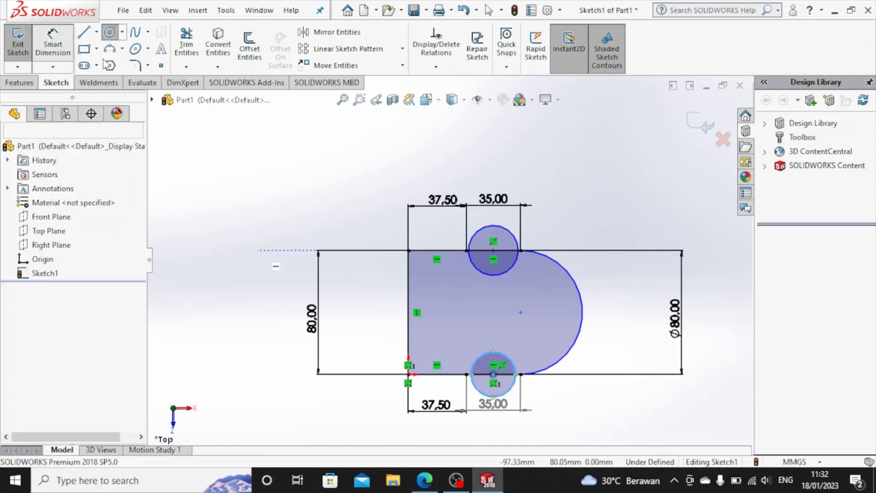
click(500, 229)
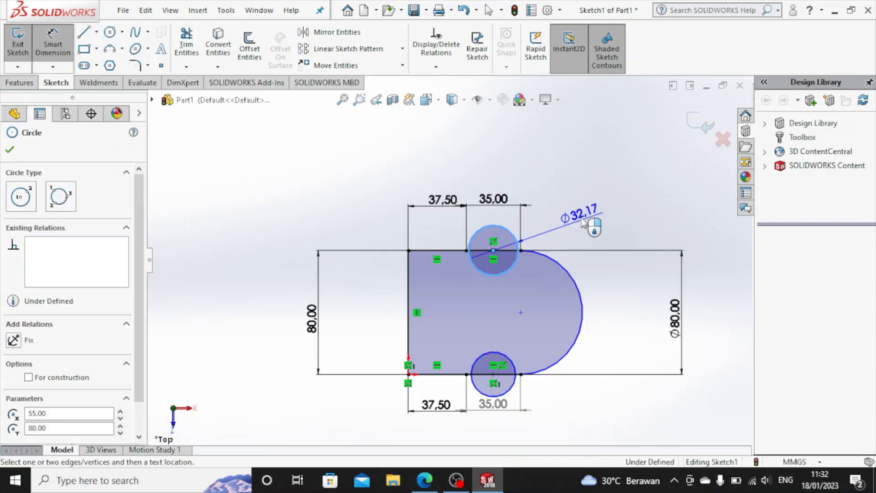
click(587, 219)
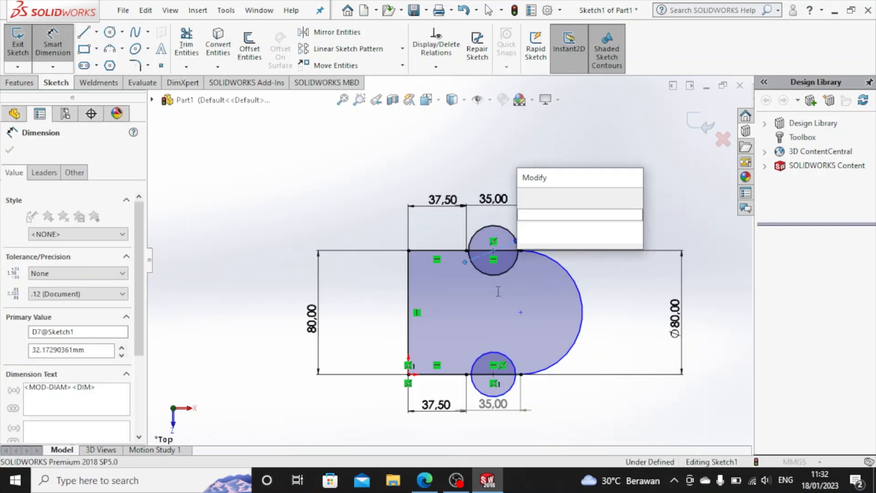
text(35)
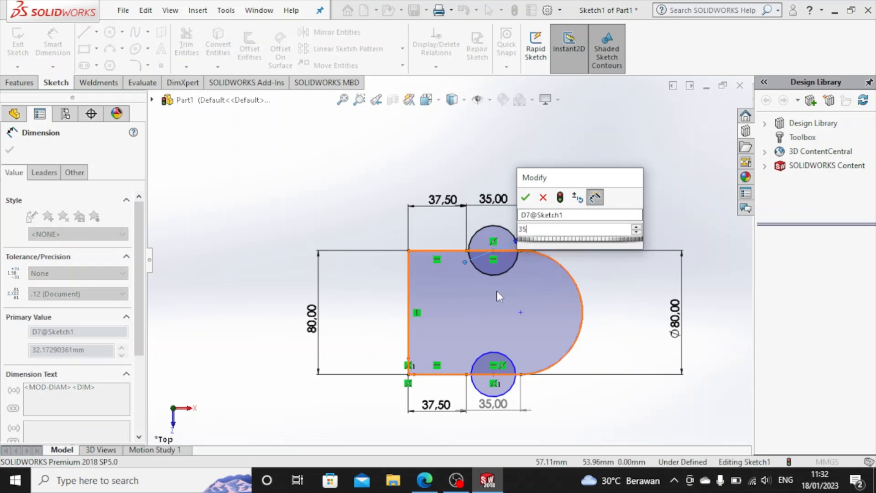
key(Return)
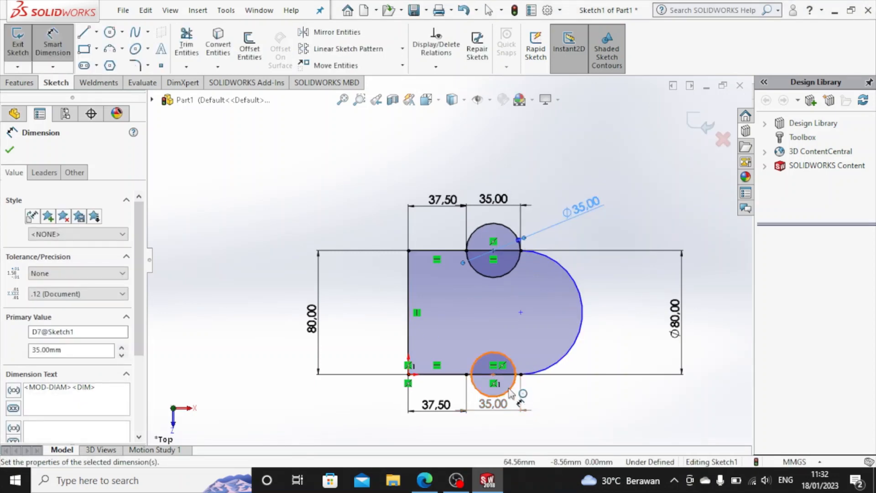
click(511, 392)
click(545, 418)
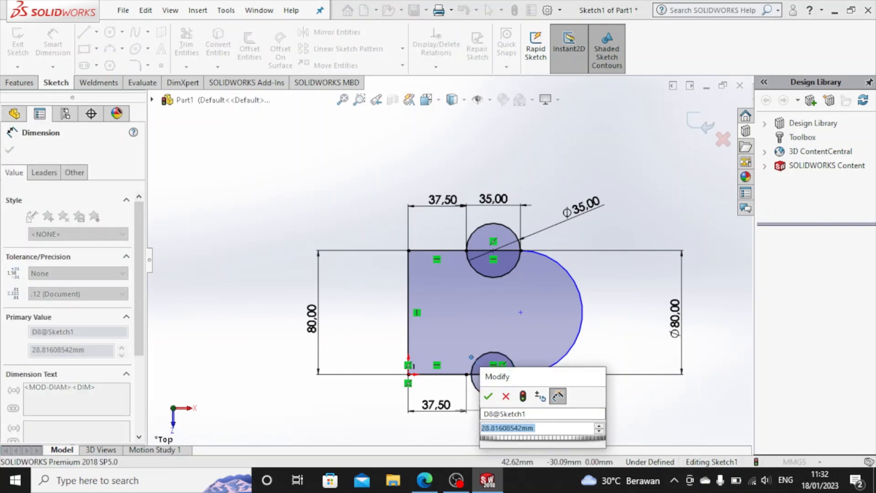
text(35)
key(Return)
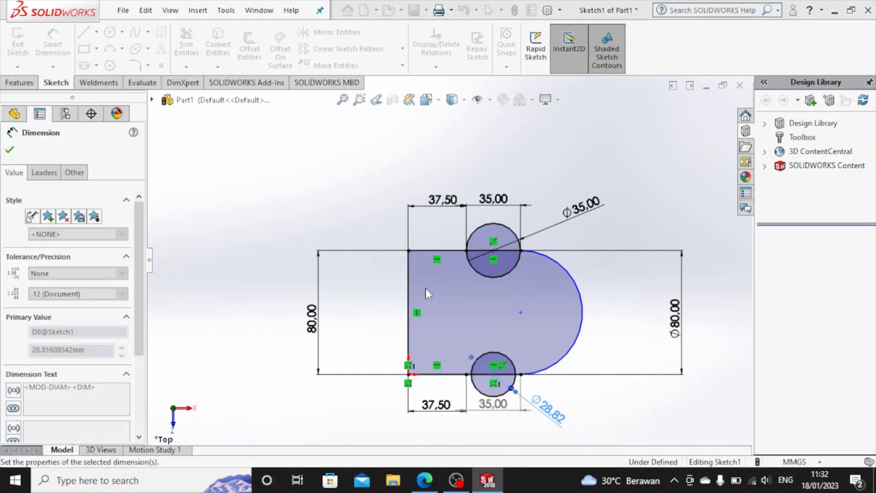
Step: Trim the inner halves of both 35 mm circles and the straight edge segments crossing them, leaving outward lobes
click(187, 44)
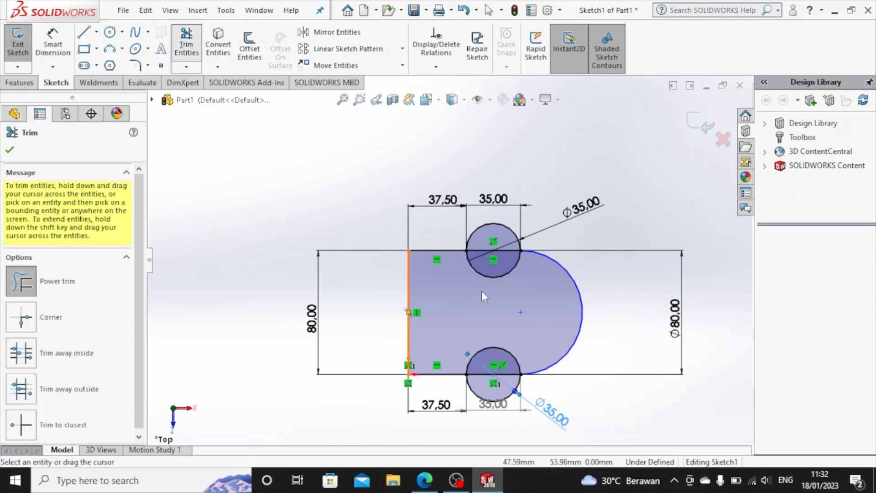
mouse_move(458, 267)
mouse_down()
mouse_move(503, 248)
mouse_move(502, 298)
mouse_up()
drag(455, 343, 495, 383)
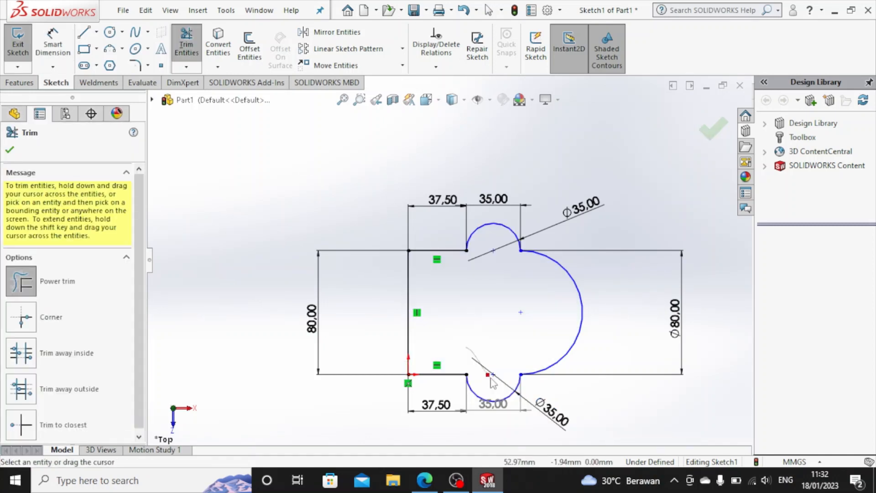
key(Escape)
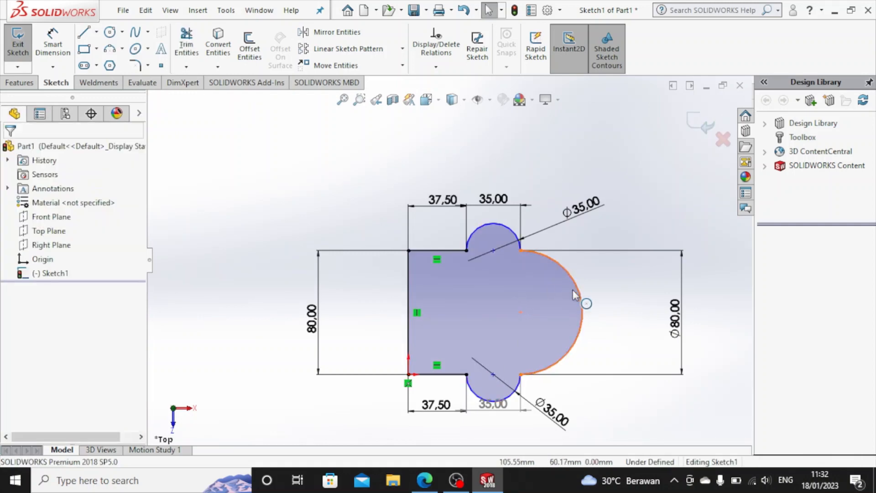
Step: Add 5 mm sketch fillets to the profile's two left corners and to the junction of the lower left edge with the lower arc
scroll(568, 343, down, 3)
key(f)
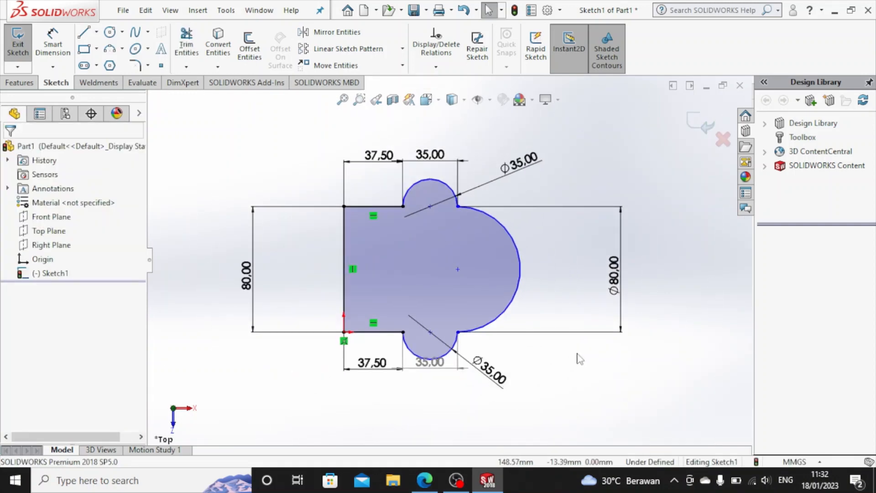
click(135, 66)
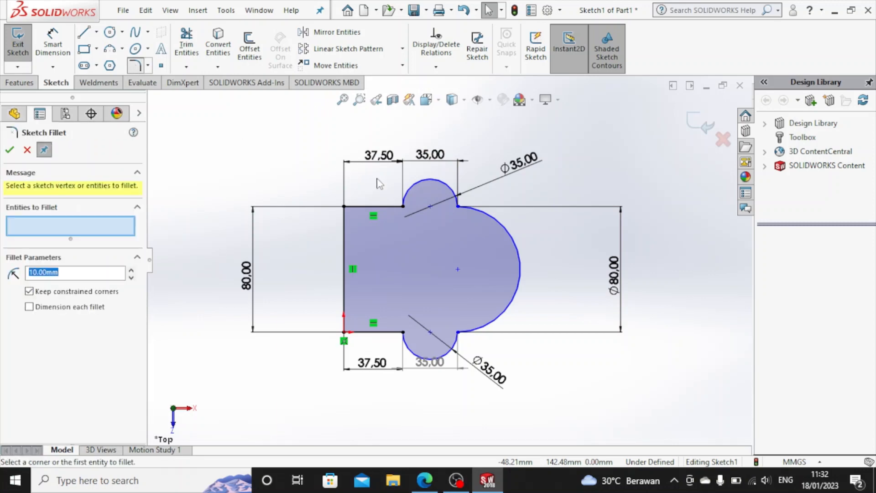
click(358, 208)
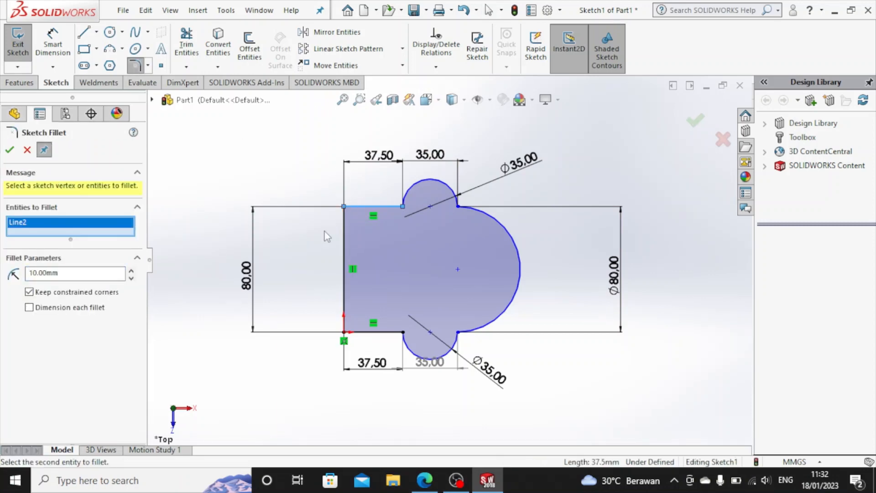
click(345, 224)
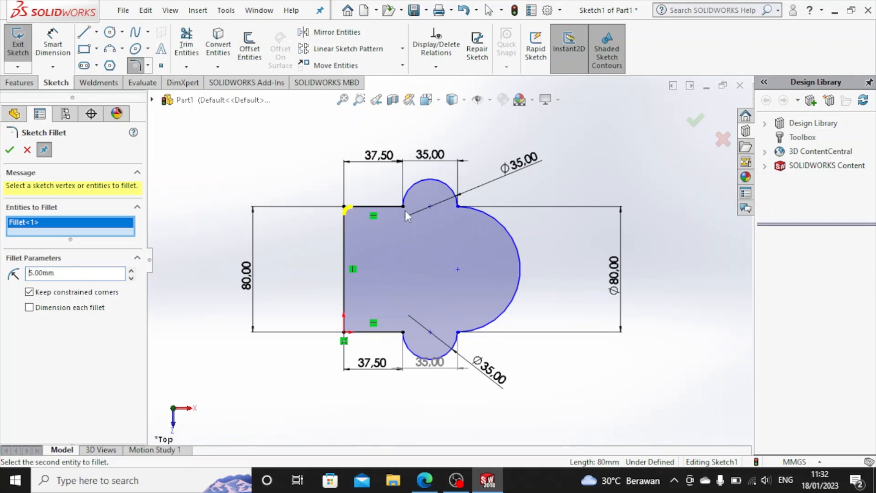
click(345, 308)
click(364, 336)
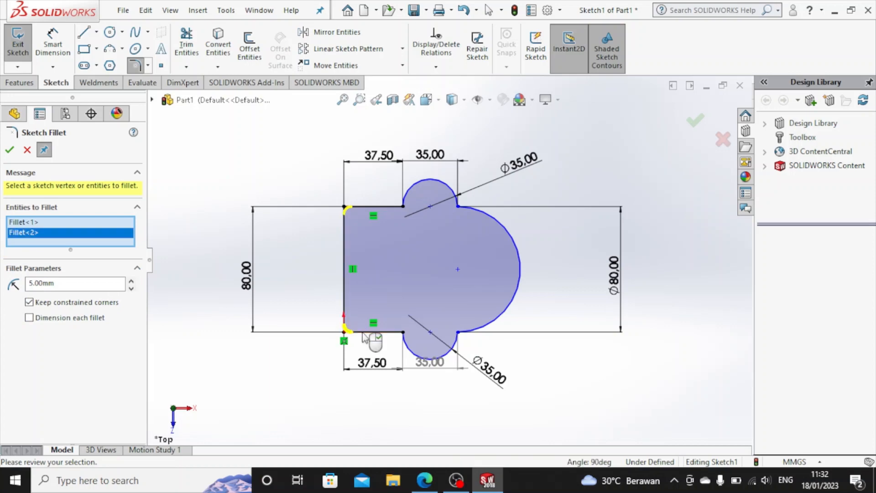
click(408, 349)
click(455, 347)
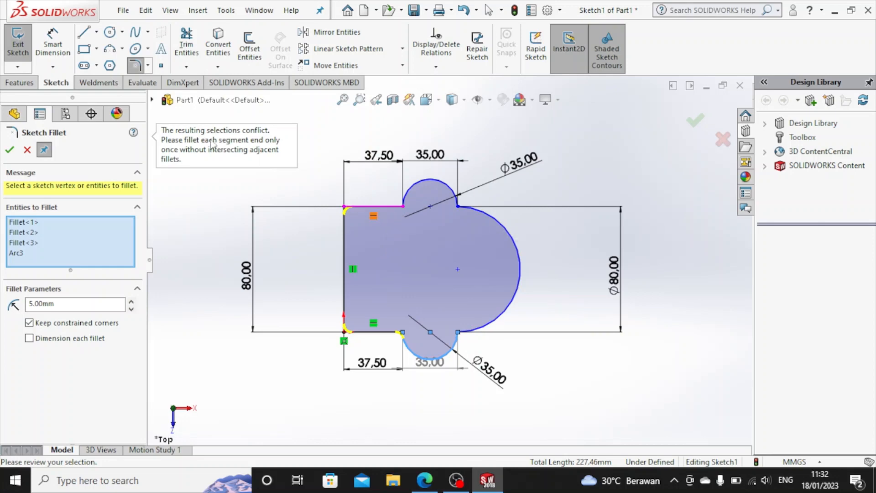
Step: Add 5 mm sketch fillets at both ends of the upper arc and where the lower arc meets the large arc
click(394, 209)
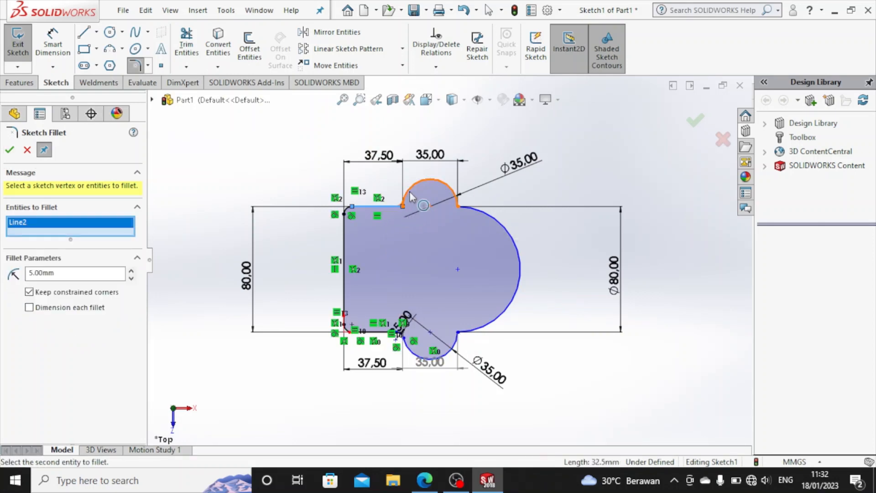
click(459, 204)
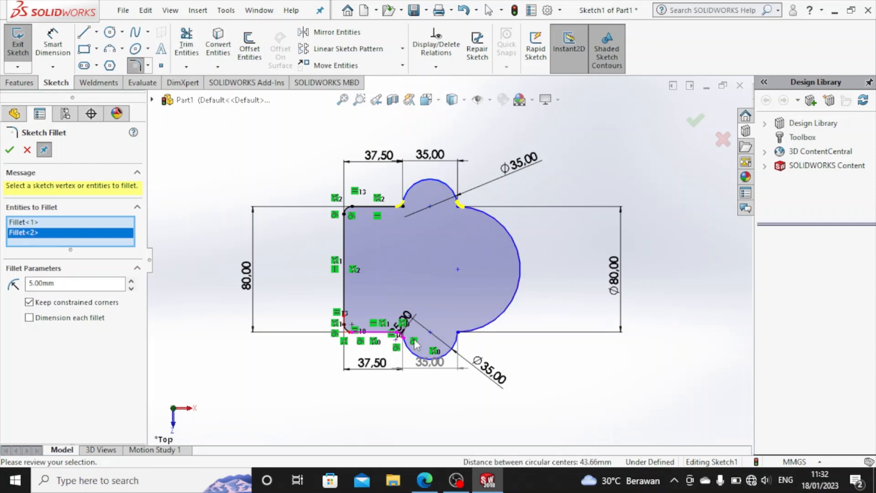
click(459, 341)
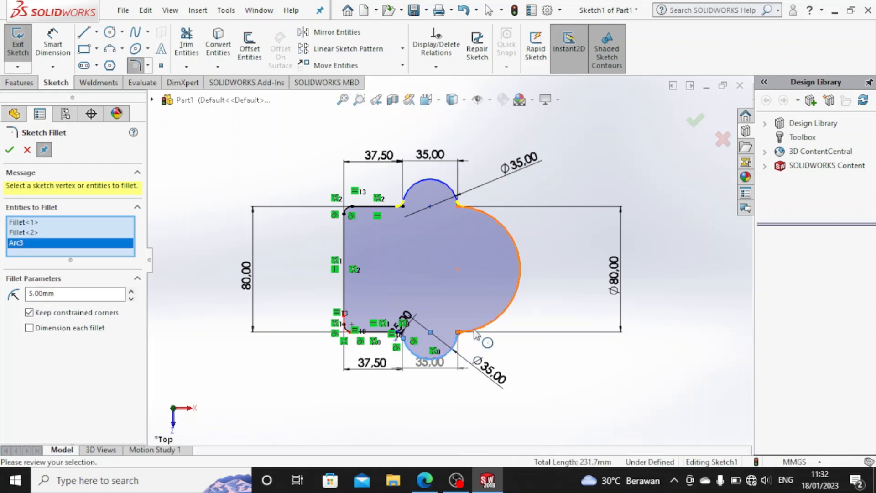
scroll(415, 343, down, 5)
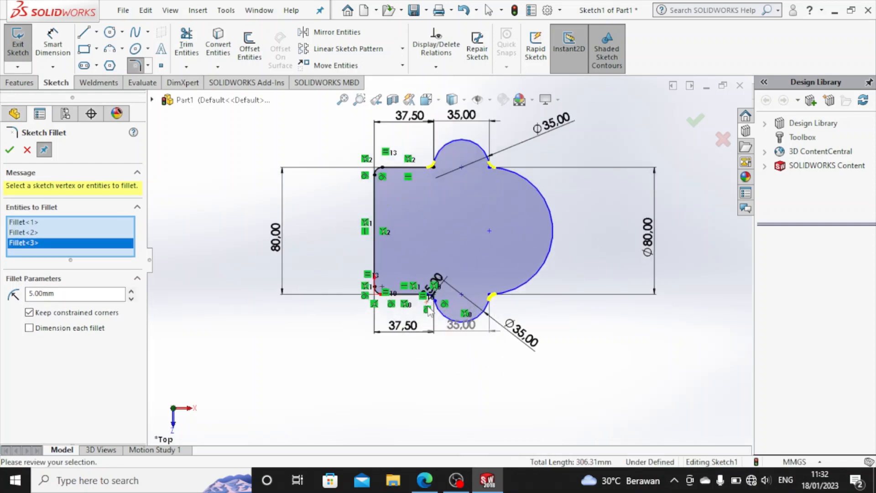
scroll(466, 281, up, 5)
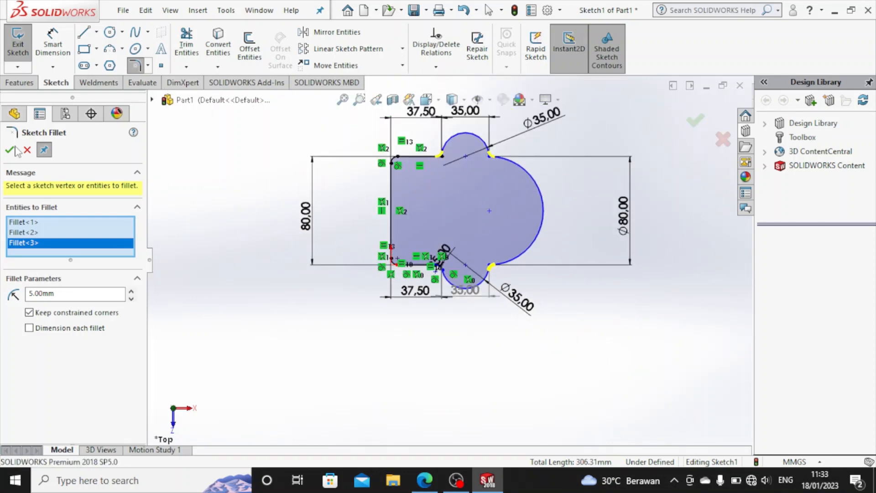
key(Return)
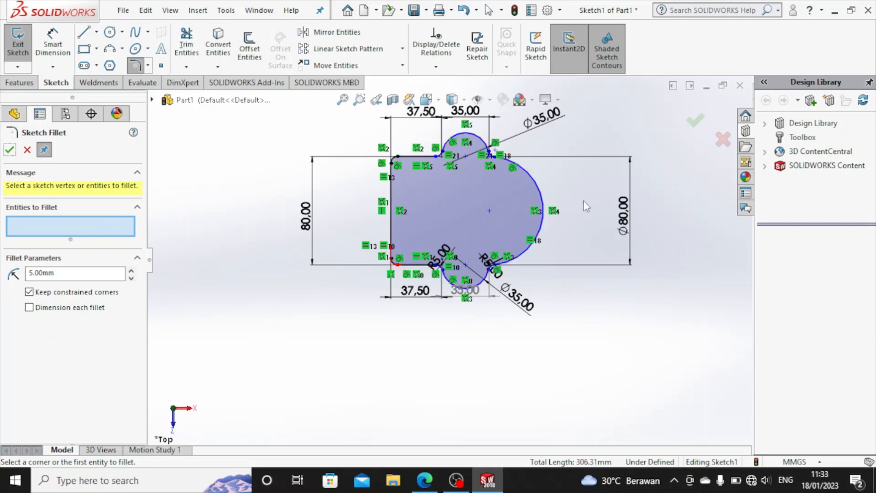
scroll(584, 200, down, 2)
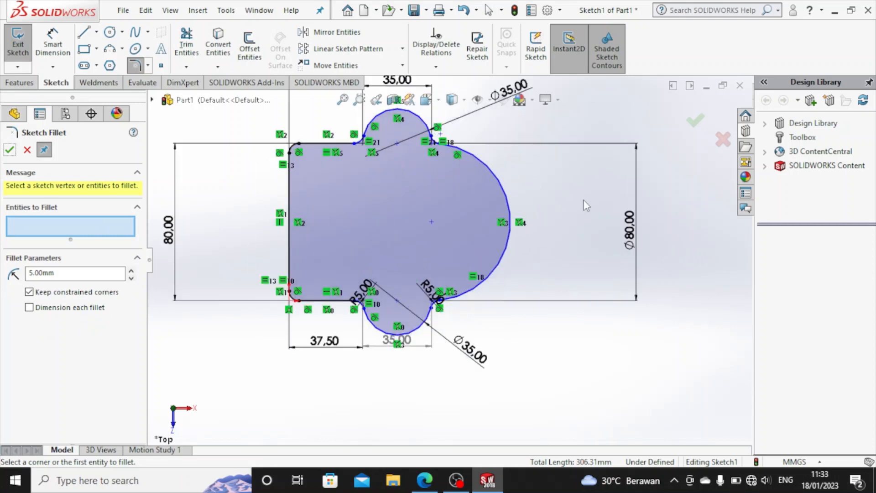
Step: Extrude the closed profile as a blind boss with a depth of 15 mm
click(20, 83)
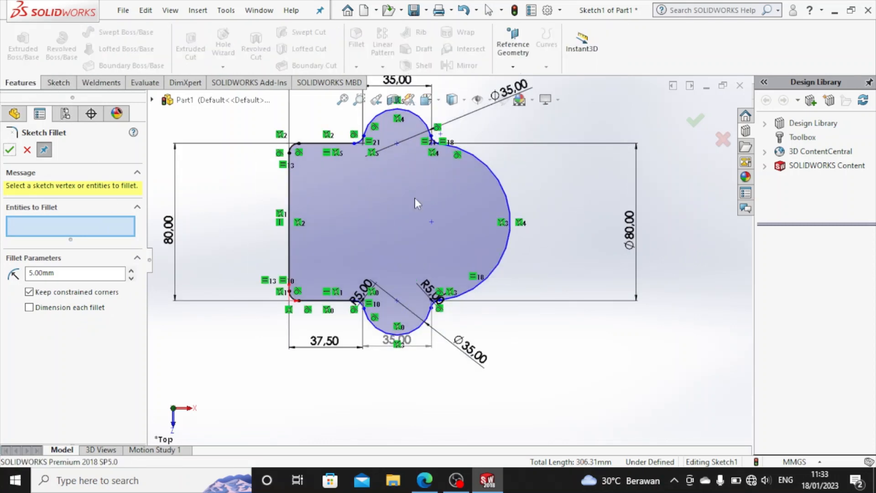
click(696, 122)
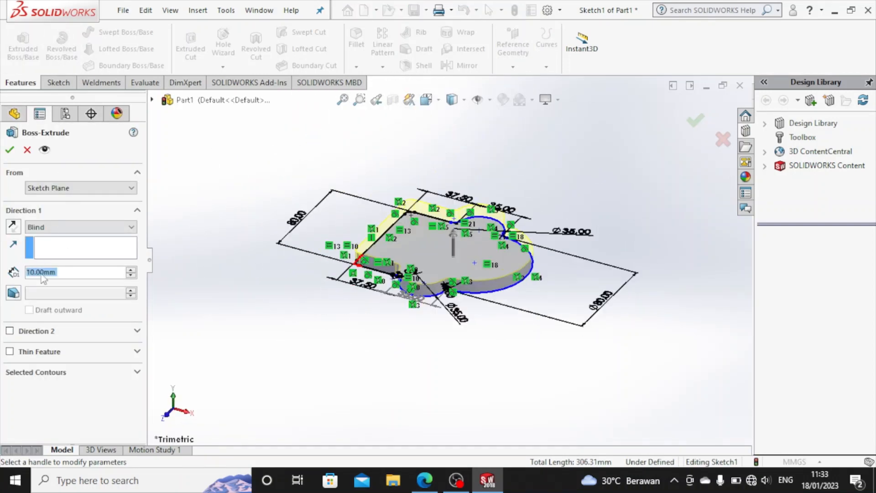
text(15)
key(Return)
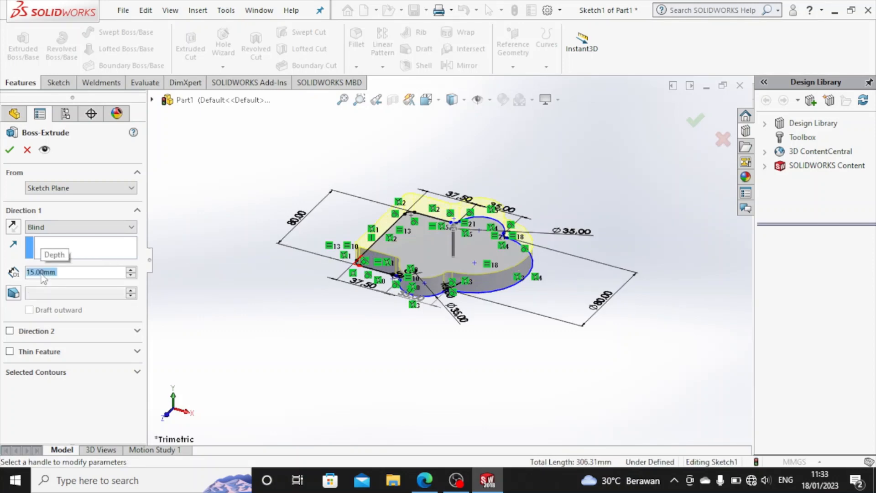
click(14, 149)
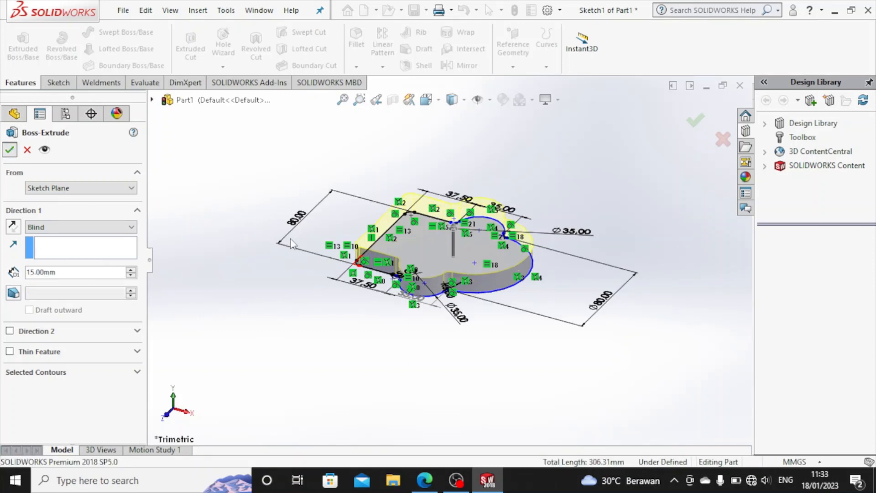
Step: Start a sketch on the plate's top face, viewed straight on, and check the pocket layout in the PDF reference drawing
click(407, 227)
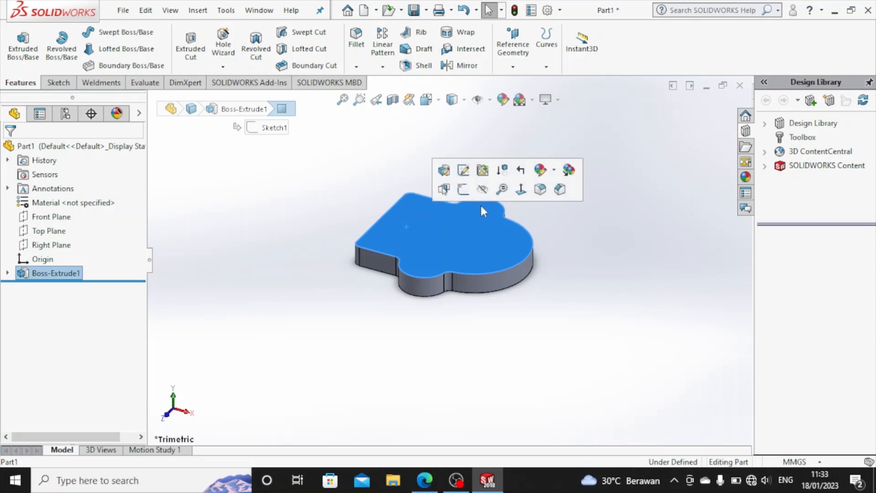
click(522, 190)
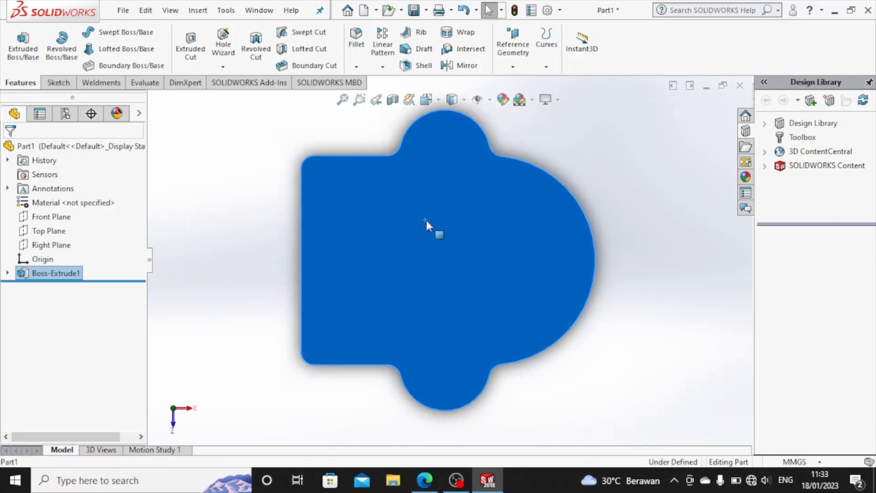
right_click(426, 220)
click(456, 185)
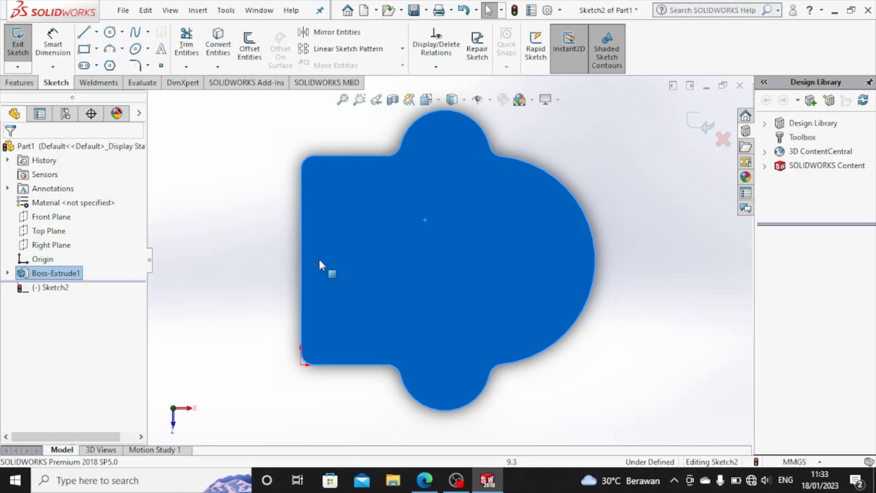
click(424, 480)
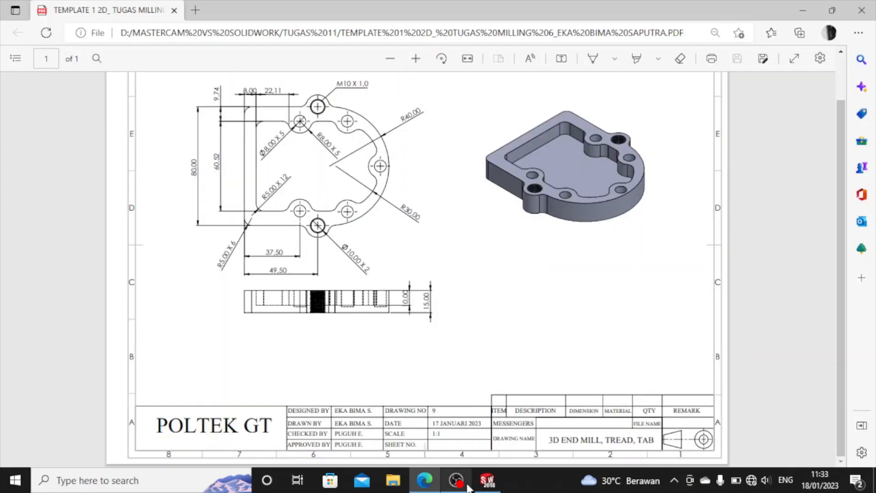
click(488, 481)
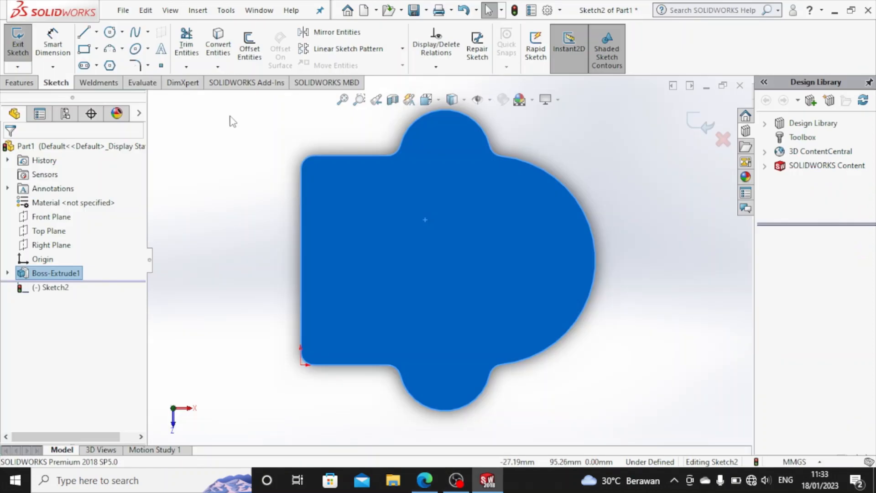
Step: Sketch a vertical line between the outermost points of both lobes and a horizontal line from the round end's midpoint to the straight edge's midpoint
click(83, 32)
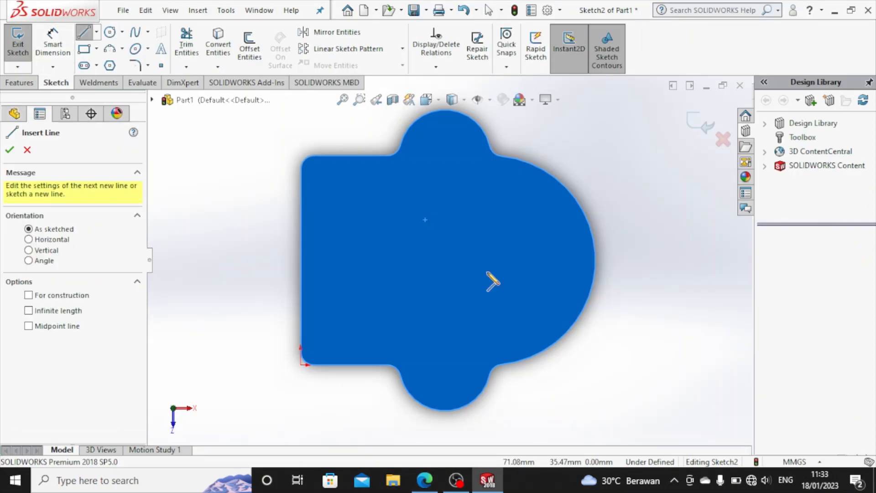
click(445, 109)
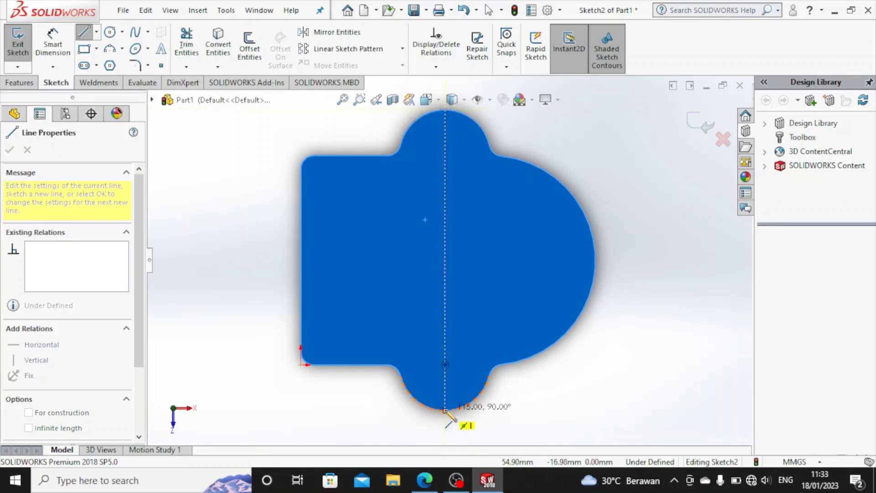
click(445, 411)
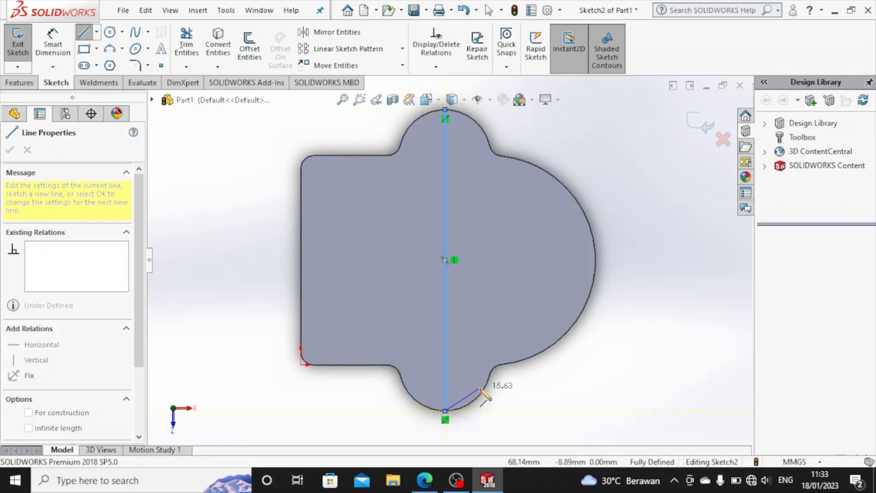
key(Escape)
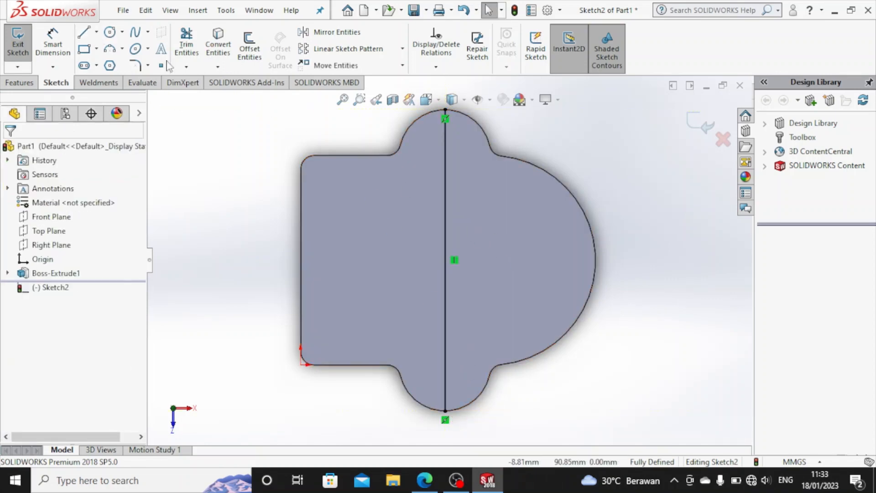
key(l)
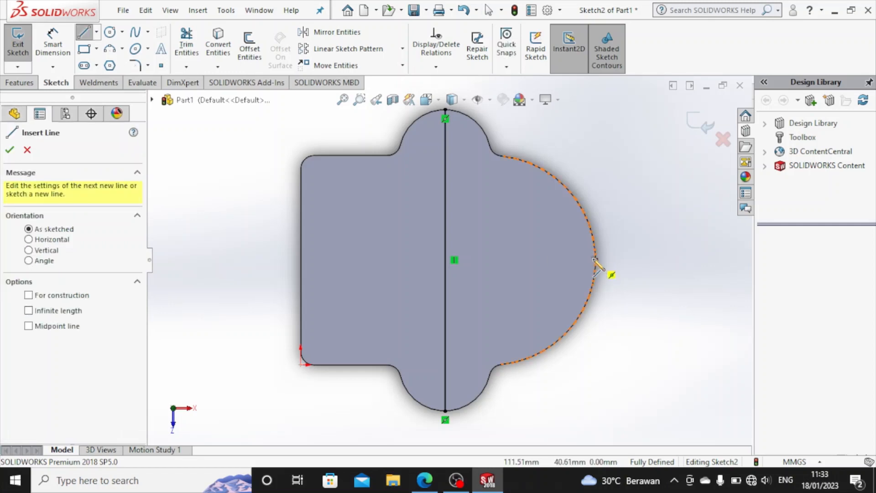
click(595, 260)
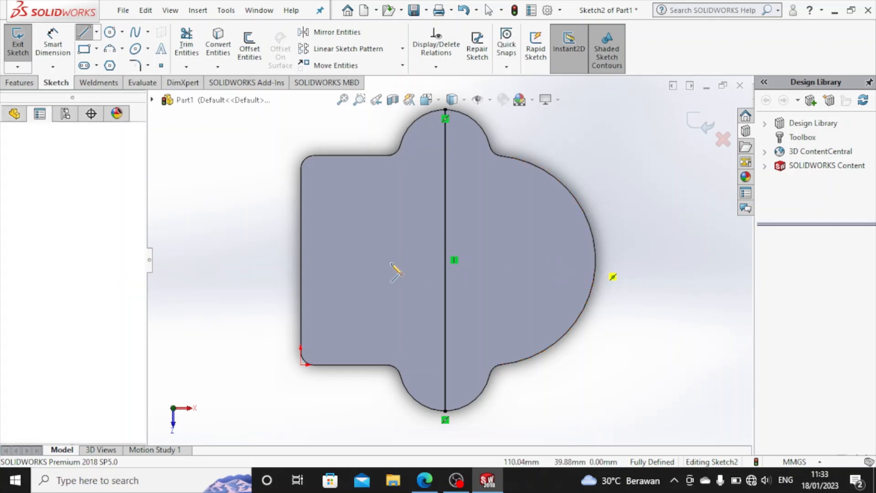
click(300, 260)
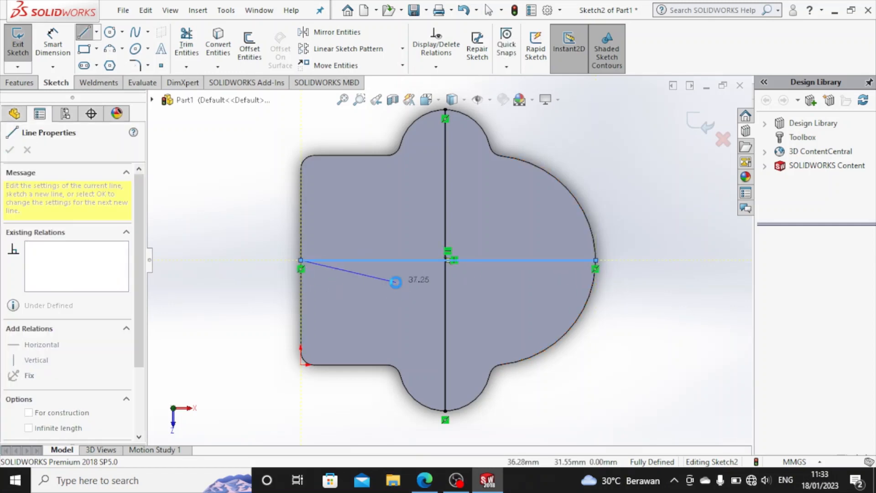
key(Escape)
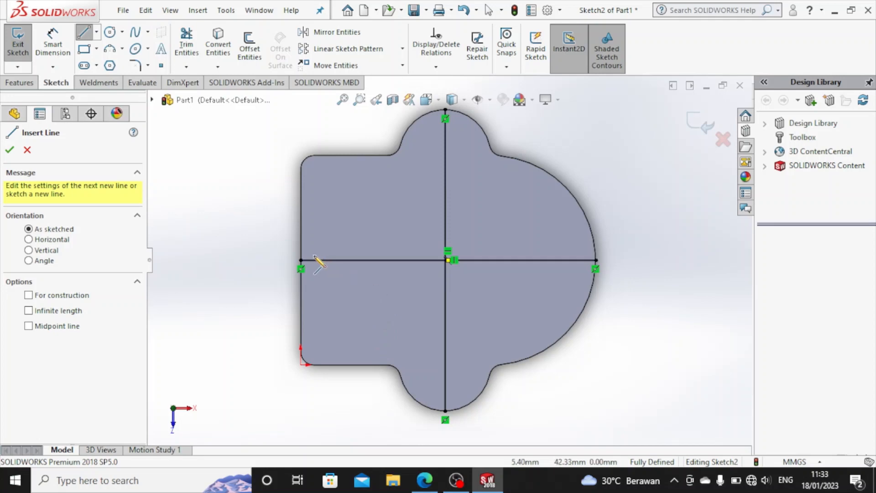
Step: Start the inner profile with a vertical line about 33 mm up from the horizontal line near the straight edge, then four collinear horizontal segments
scroll(357, 279, down, 1)
scroll(357, 280, up, 1)
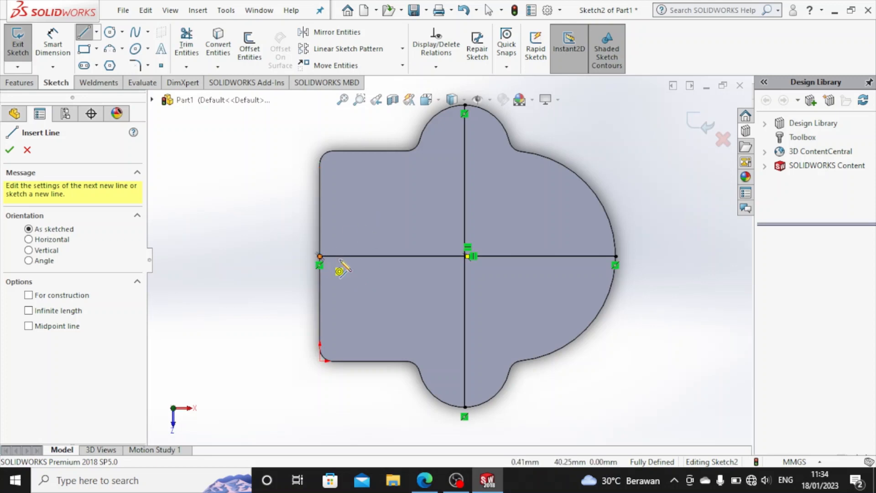
click(340, 256)
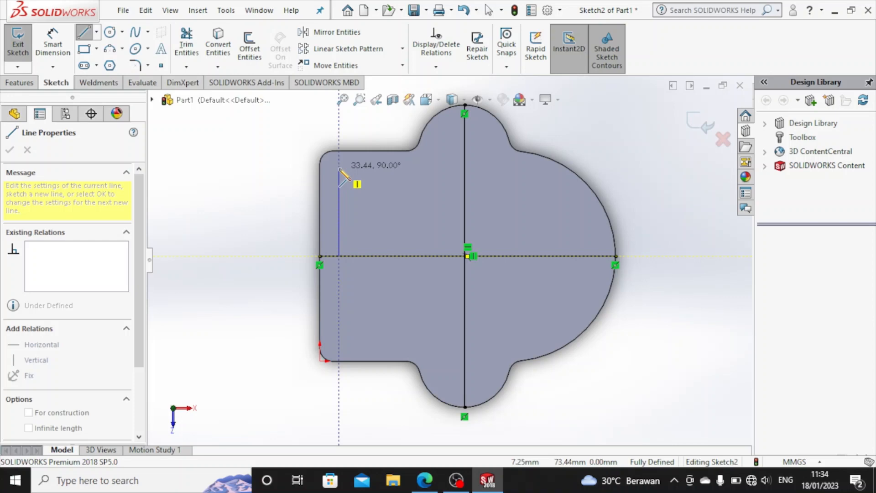
click(339, 168)
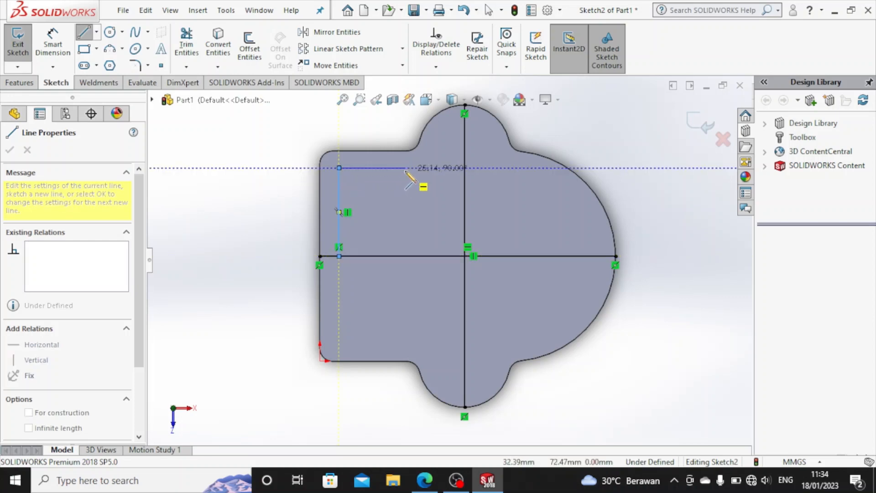
click(407, 168)
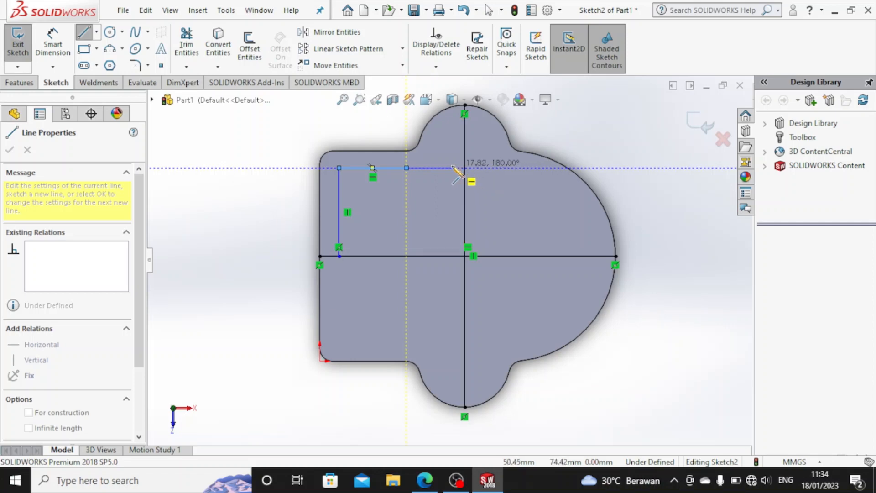
click(450, 168)
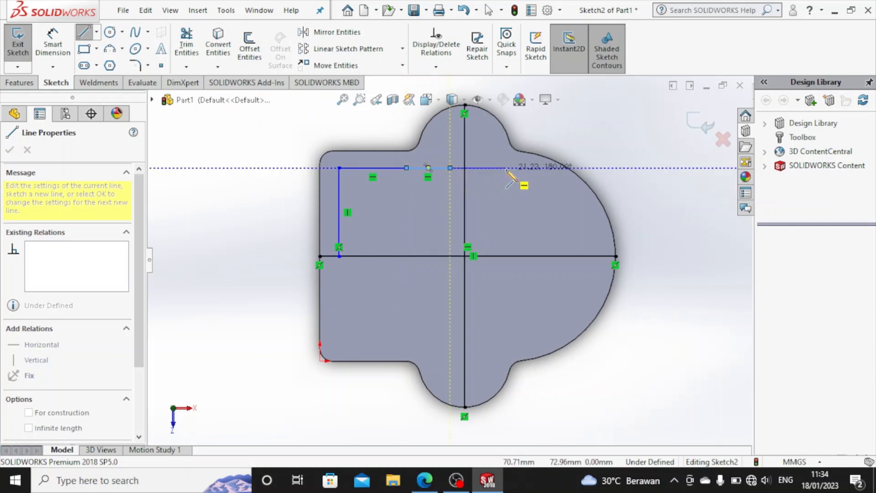
click(503, 168)
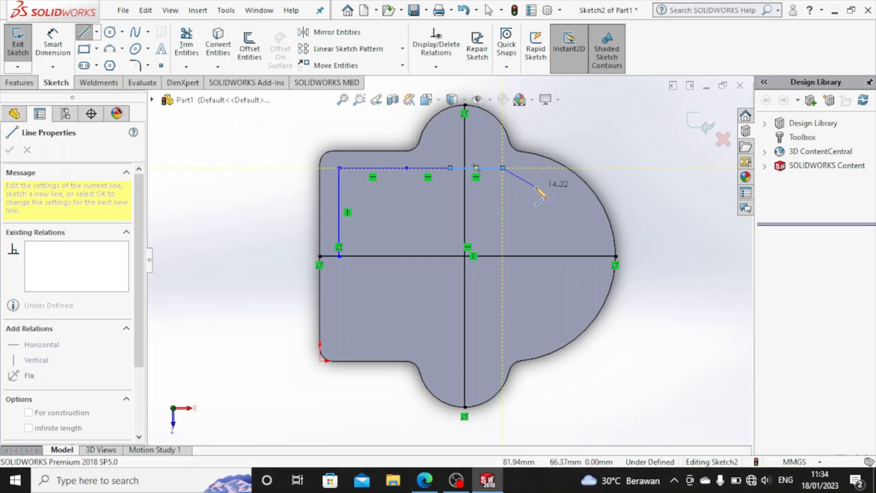
click(538, 168)
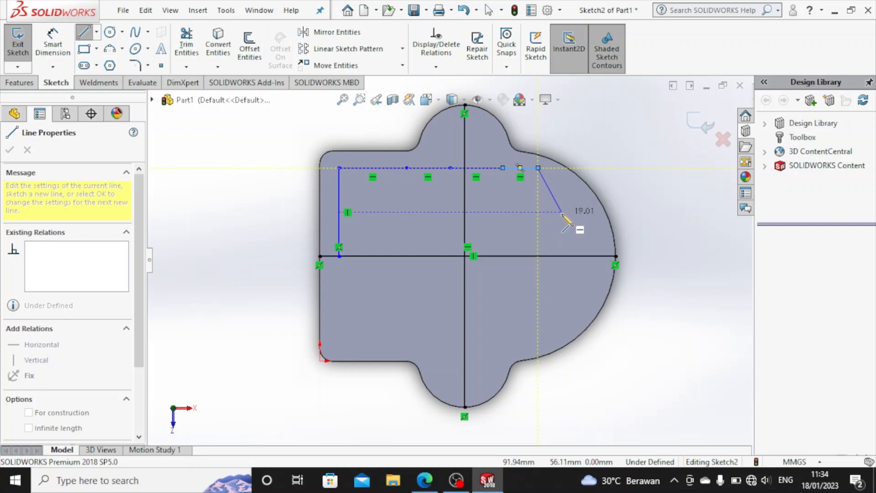
Step: Continue the inner profile with two slanted lines joined by a vertical one, then four aligned lower segments, and close it at its start
click(562, 213)
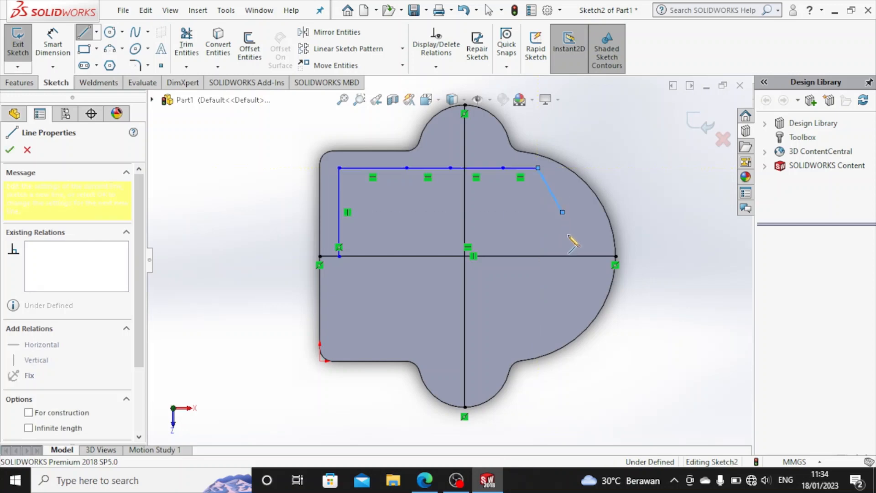
click(562, 264)
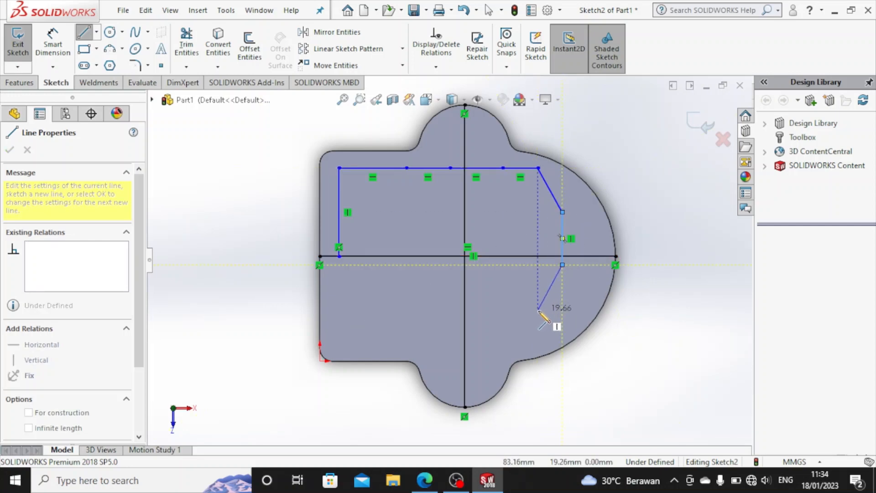
click(538, 310)
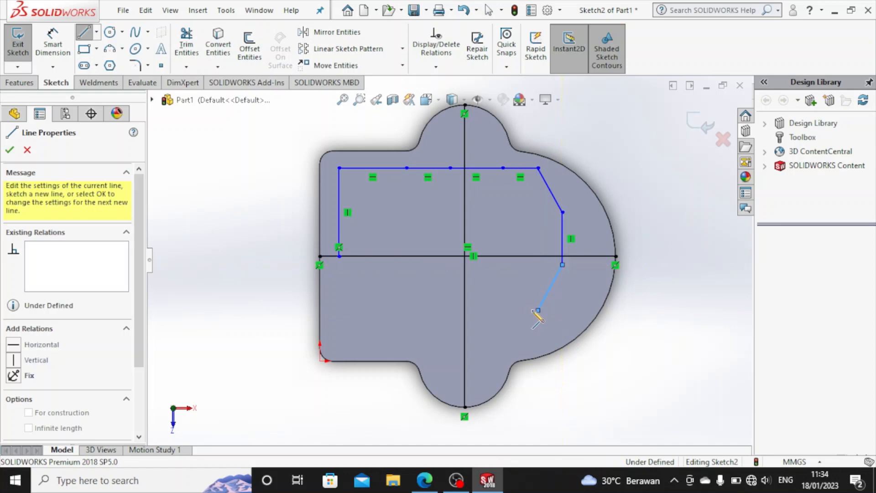
click(503, 310)
click(450, 310)
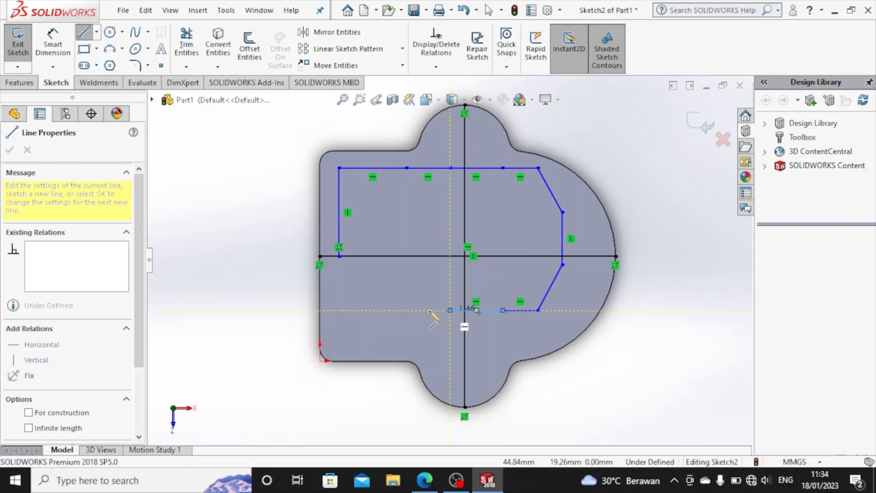
click(406, 310)
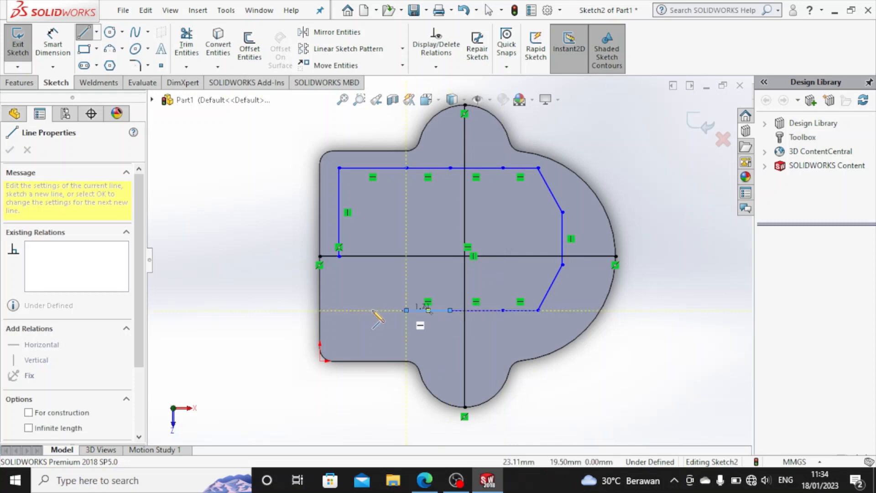
click(339, 310)
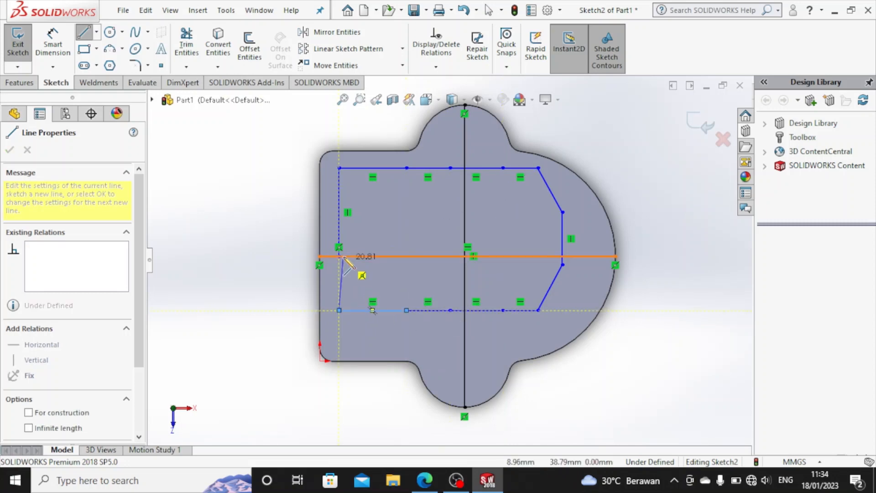
click(340, 256)
key(Escape)
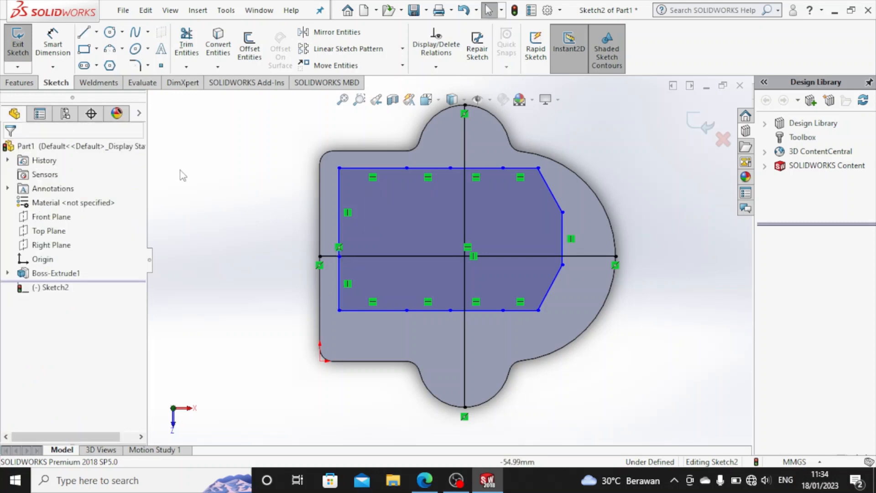
Step: Delete the inner profile's left vertical segments and the horizontal line across the plate
click(338, 212)
key(Delete)
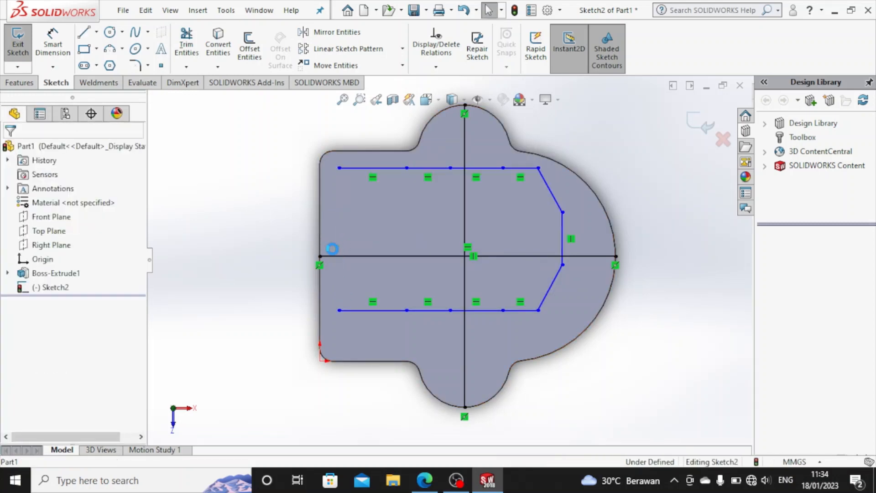
click(333, 256)
key(Delete)
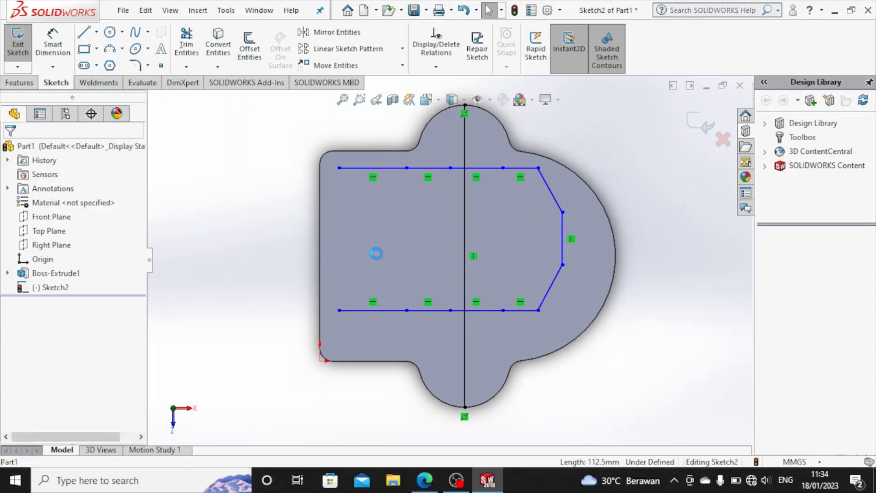
Step: Close the inner profile's open left side with a single vertical line between its upper and lower left endpoints
click(97, 32)
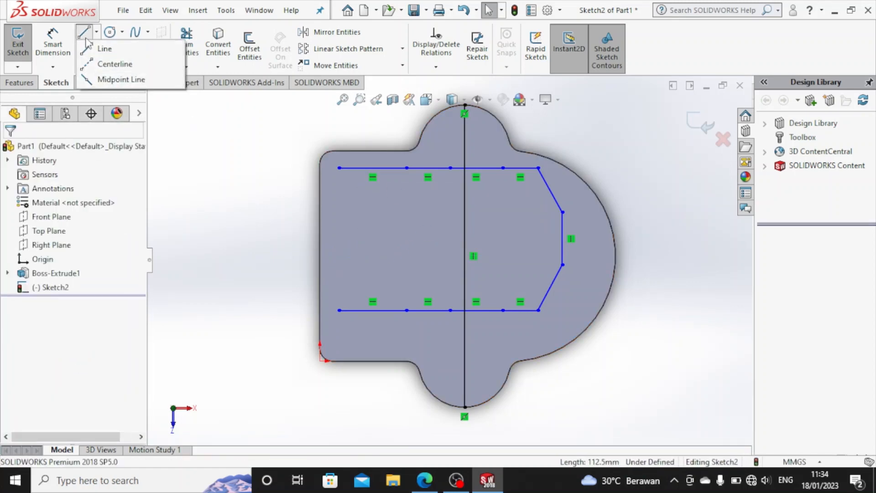
click(104, 48)
click(339, 168)
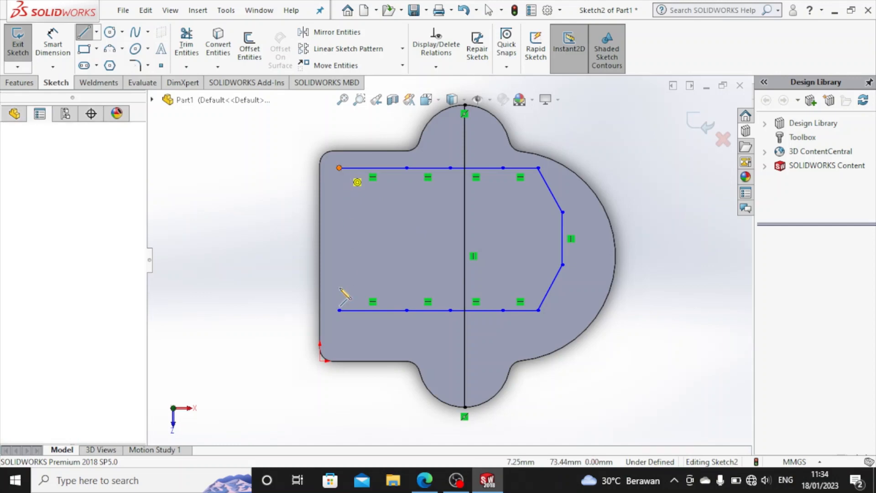
click(339, 311)
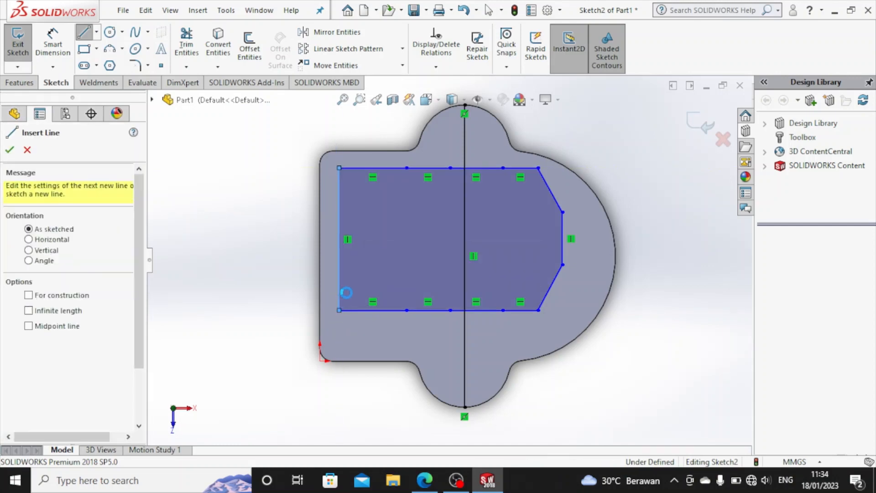
key(Escape)
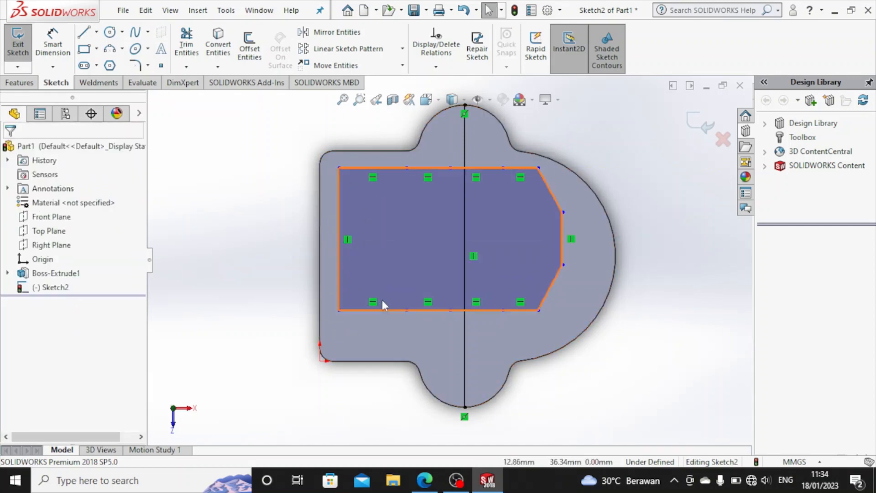
Step: Dimension the gap between the inner profile's upper line and the plate's upper straight edge as 9.74 mm
click(53, 44)
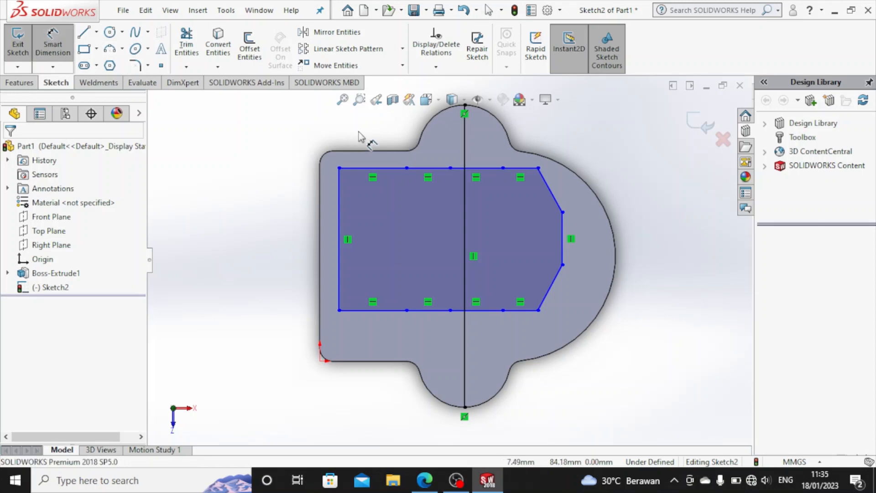
click(381, 169)
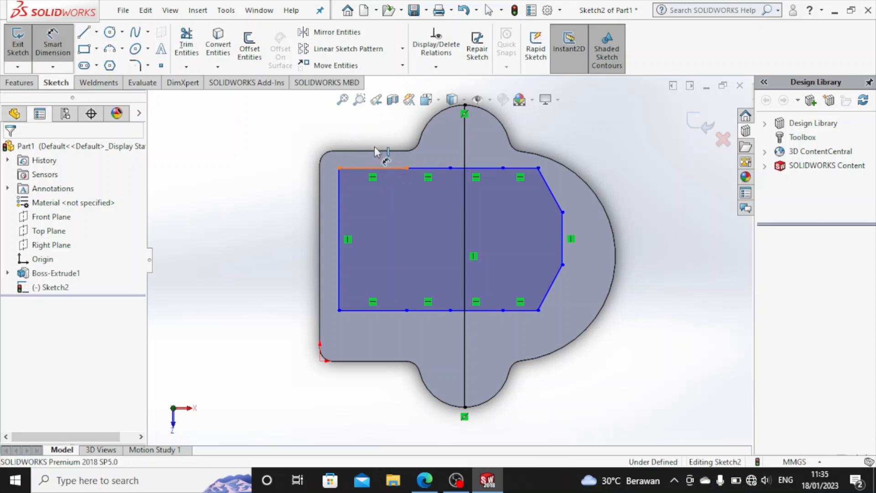
click(374, 151)
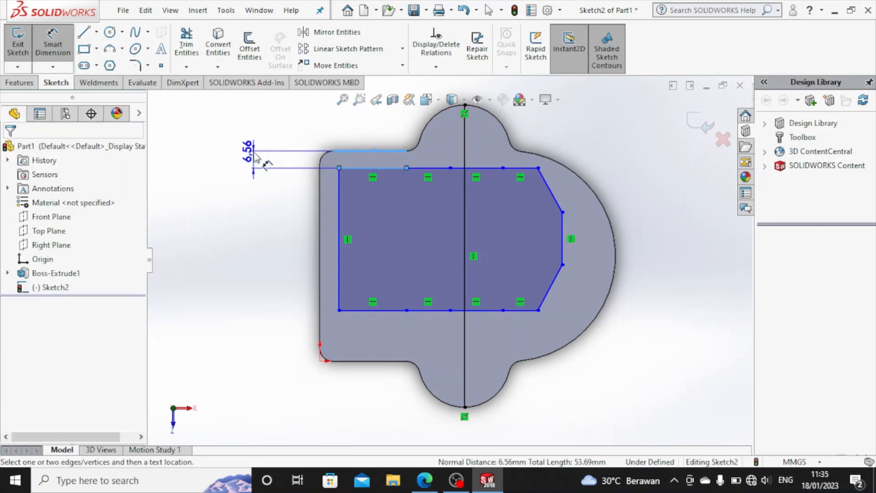
click(252, 131)
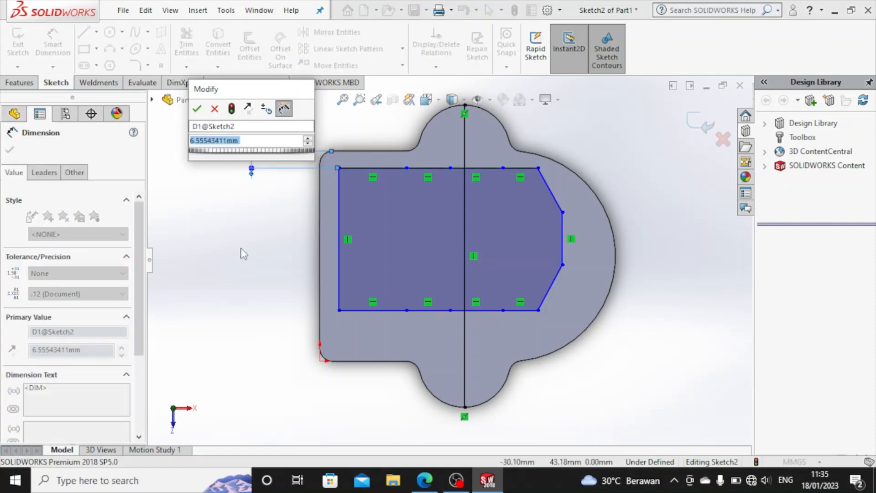
text(9.)
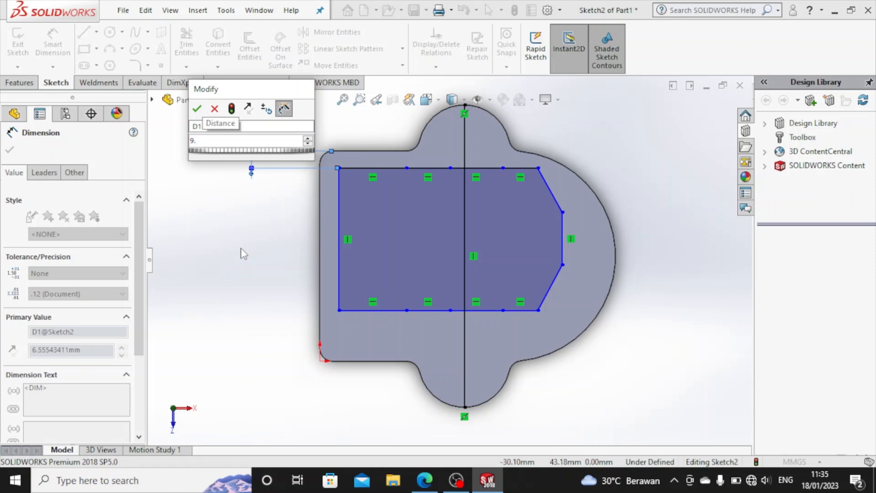
text(74)
key(Return)
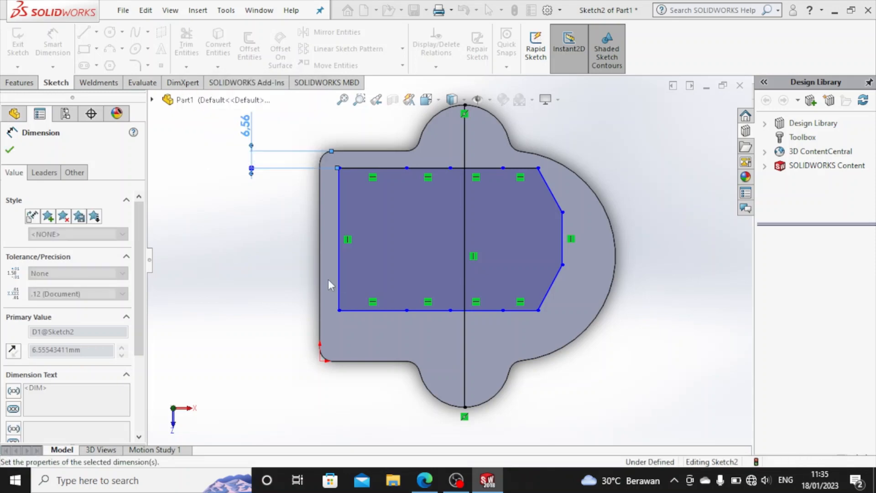
Step: Set the length of the inner profile's left vertical line to 60.52 mm
click(341, 269)
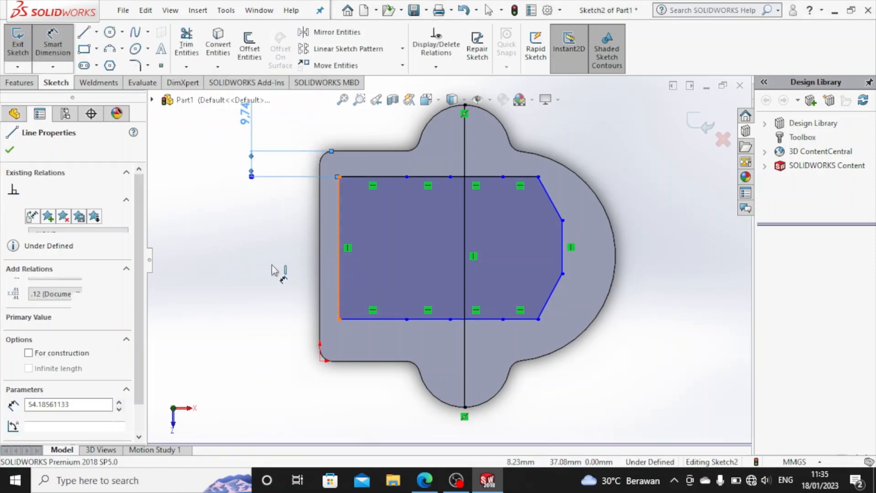
click(252, 271)
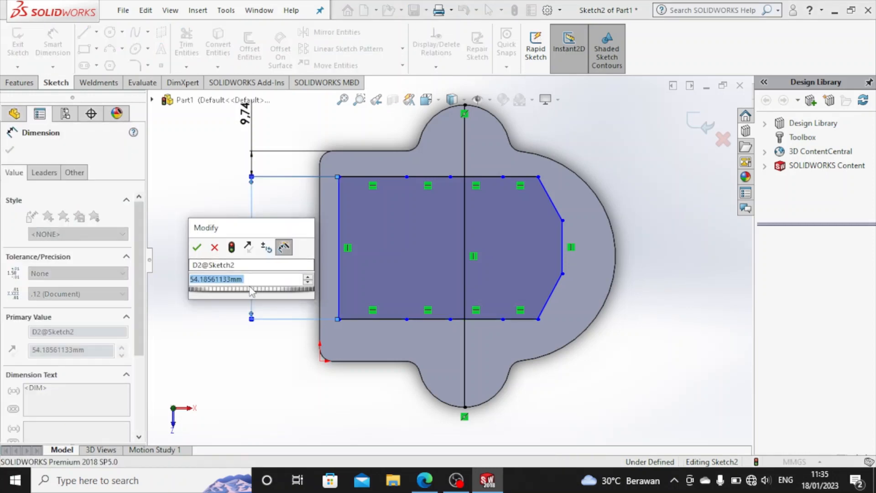
text(60.52)
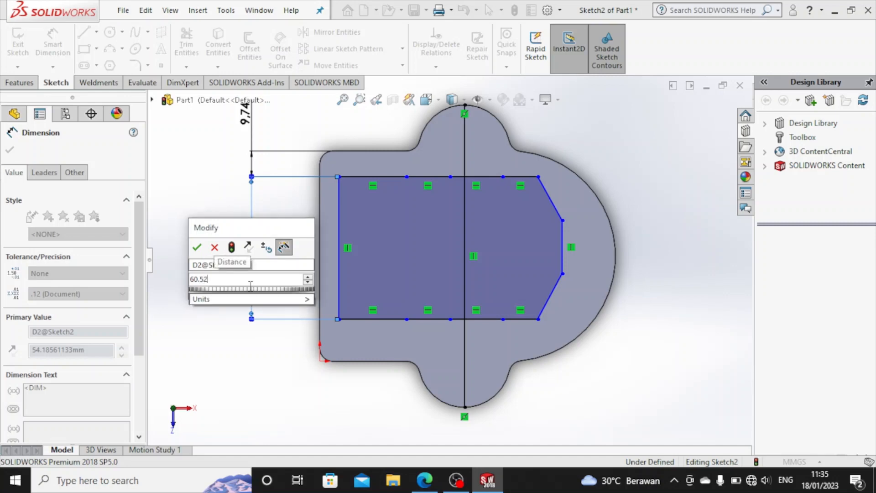
key(Return)
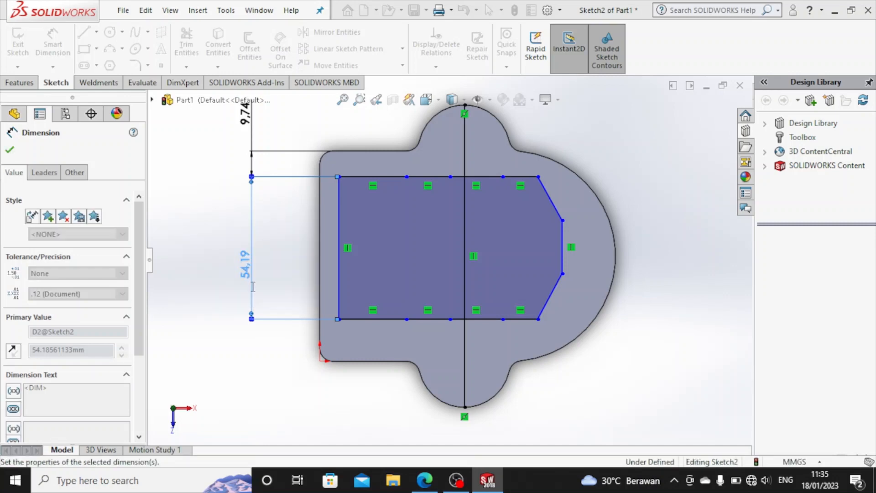
Step: Add a driven dimension between the inner profile's lower line and the plate's lower straight edge
click(362, 336)
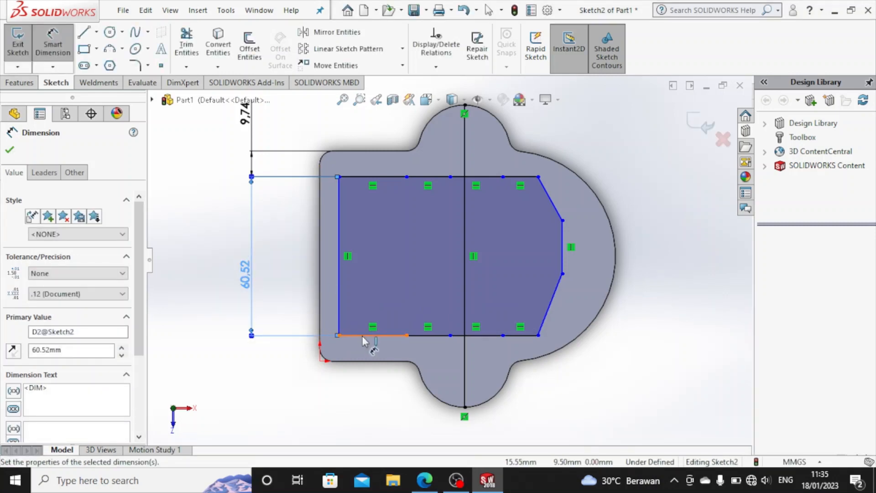
click(362, 362)
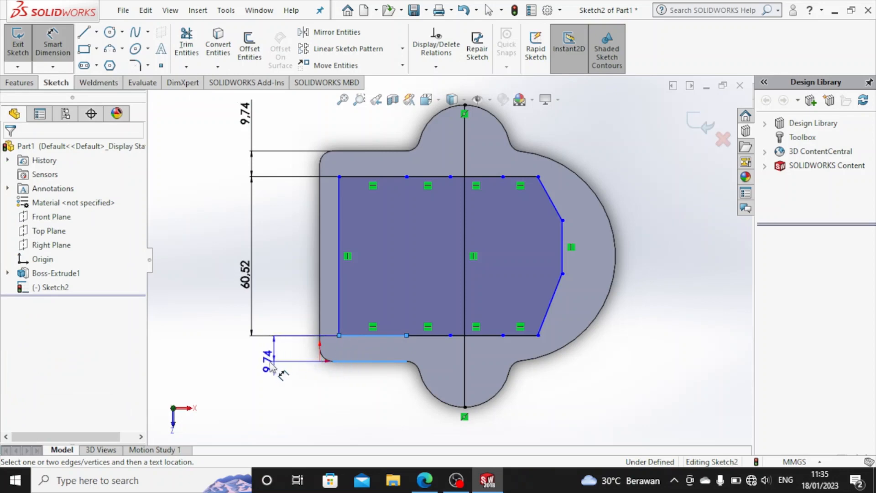
click(252, 379)
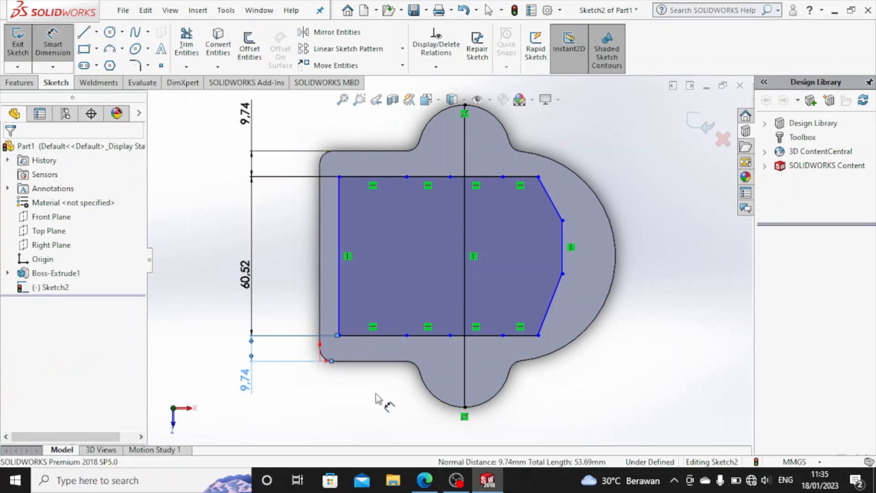
Step: Dimension the distance from the plate's left straight edge to the inner profile's left vertical line as 8 mm
click(321, 267)
click(339, 279)
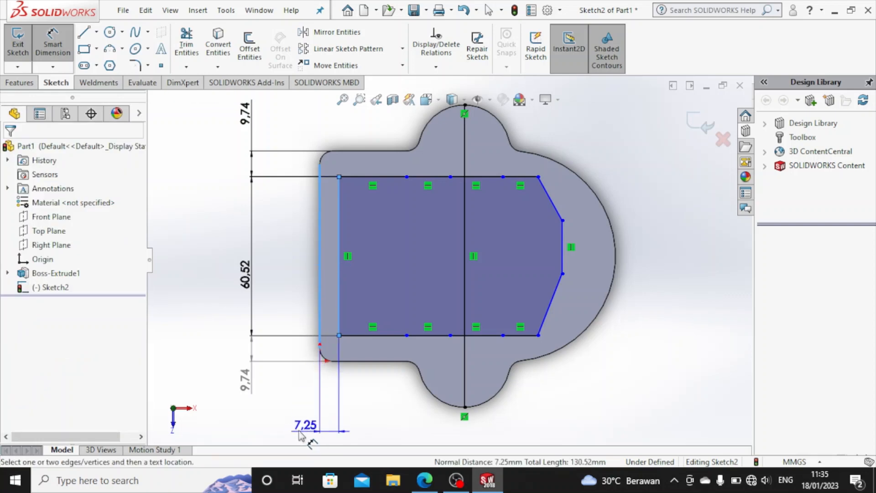
click(315, 388)
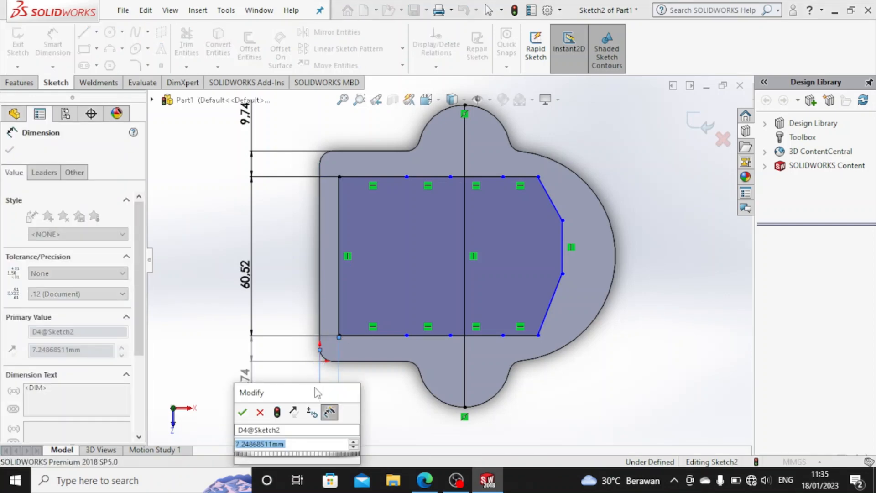
text(8)
key(Return)
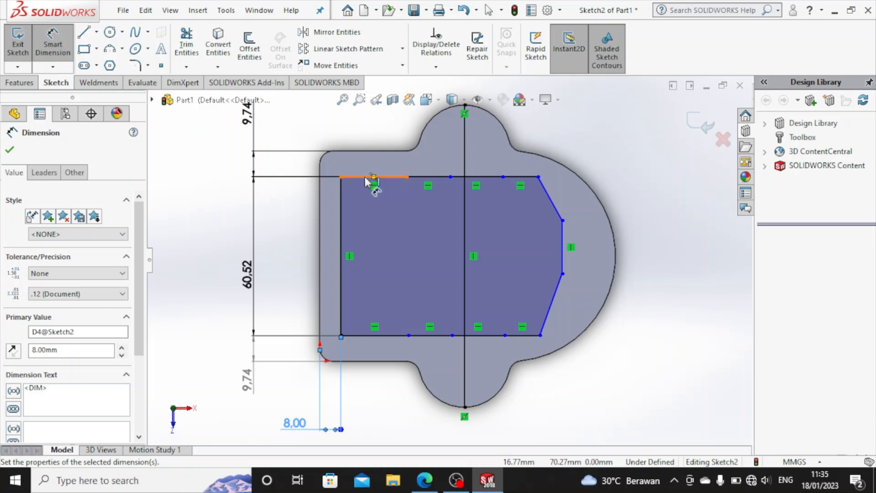
Step: Dimension the leftmost upper horizontal segment of the inner profile to 22.11 mm
click(365, 177)
click(378, 131)
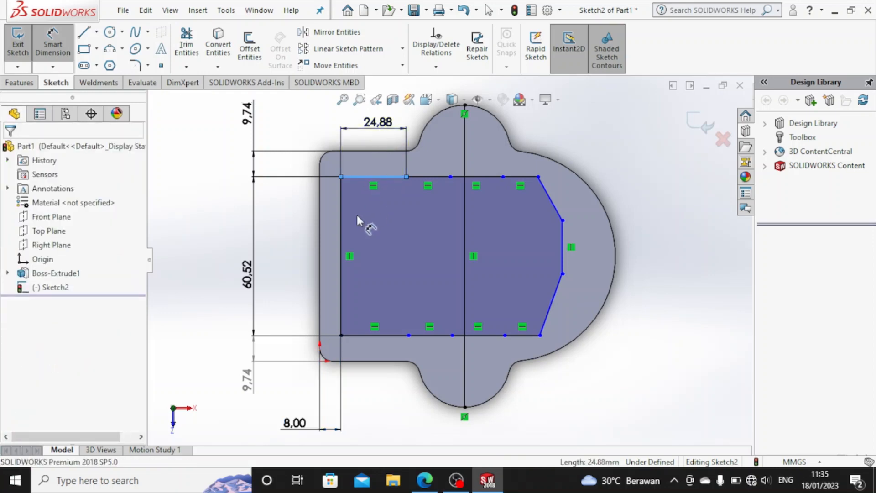
text(2)
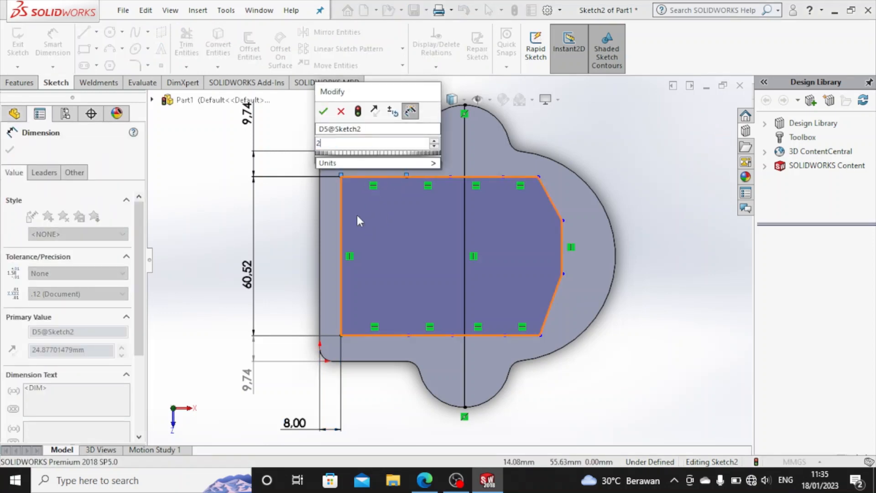
text(2,17)
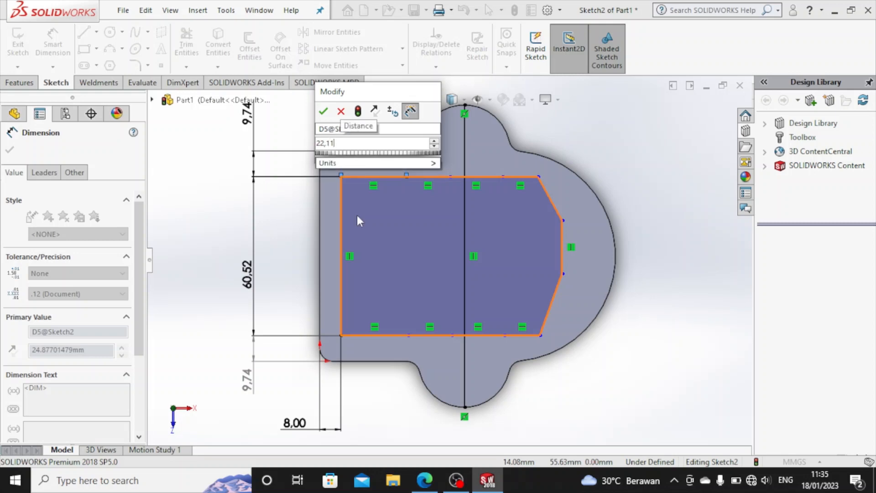
key(Return)
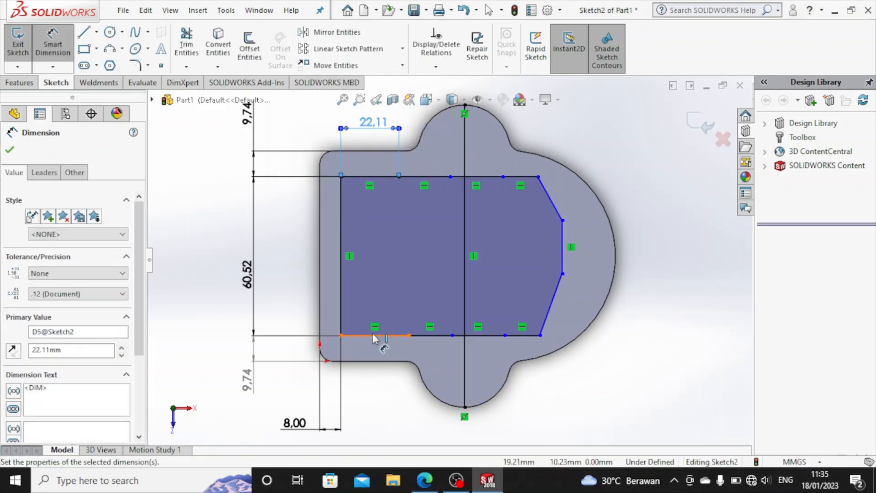
Step: Dimension the leftmost lower horizontal segment of the inner profile to 22.11 mm
click(375, 337)
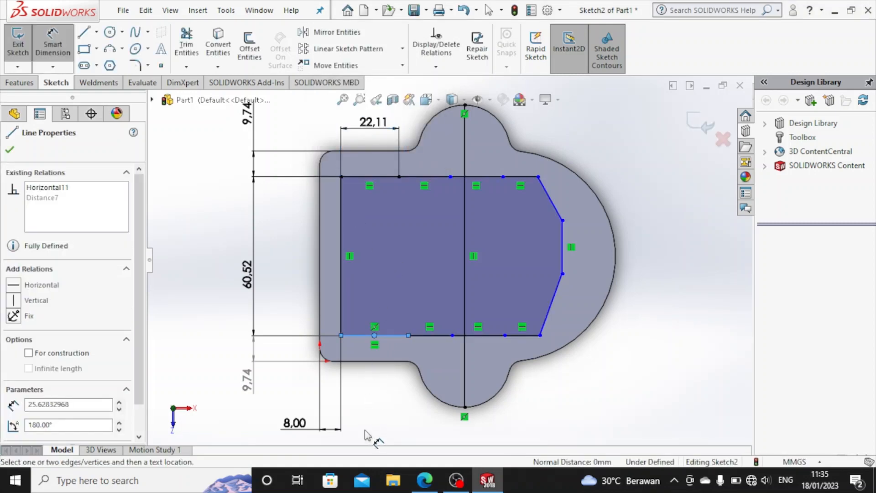
click(368, 376)
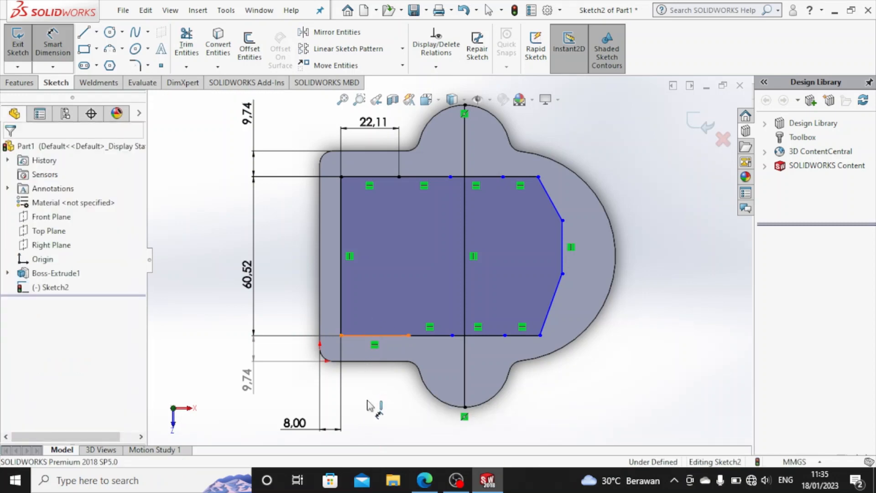
click(365, 336)
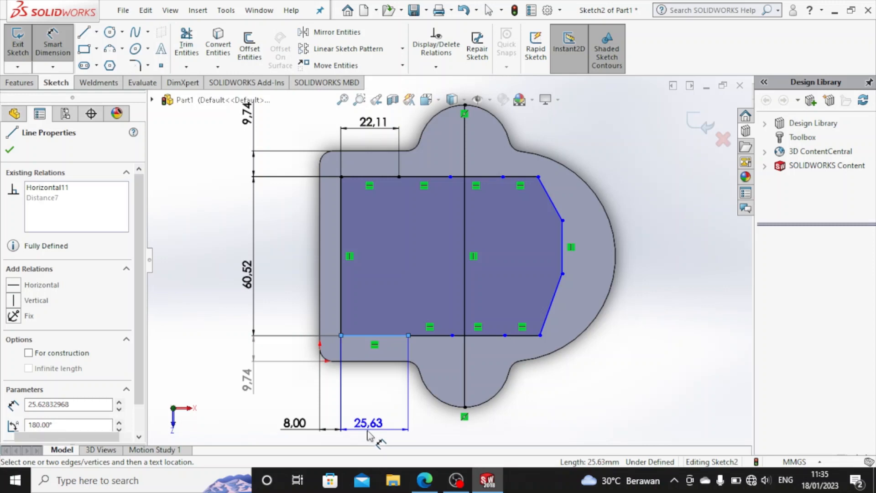
click(370, 437)
scroll(520, 389, down, 2)
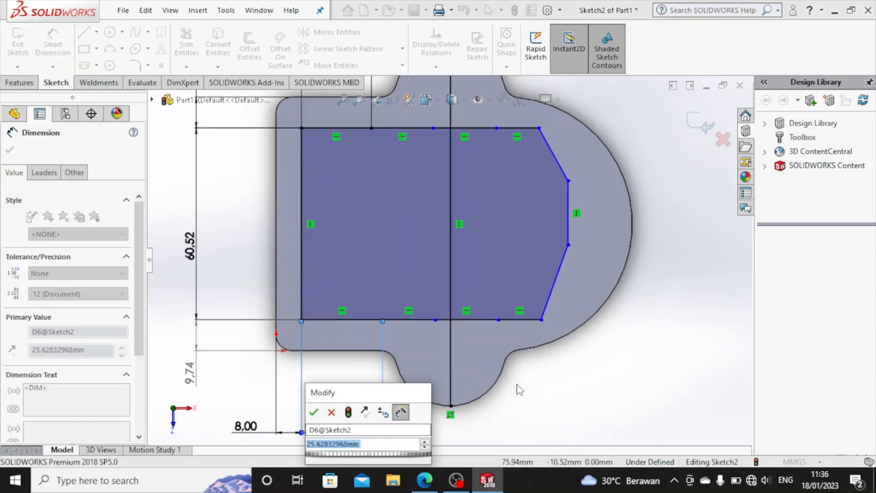
text(22)
text(.11)
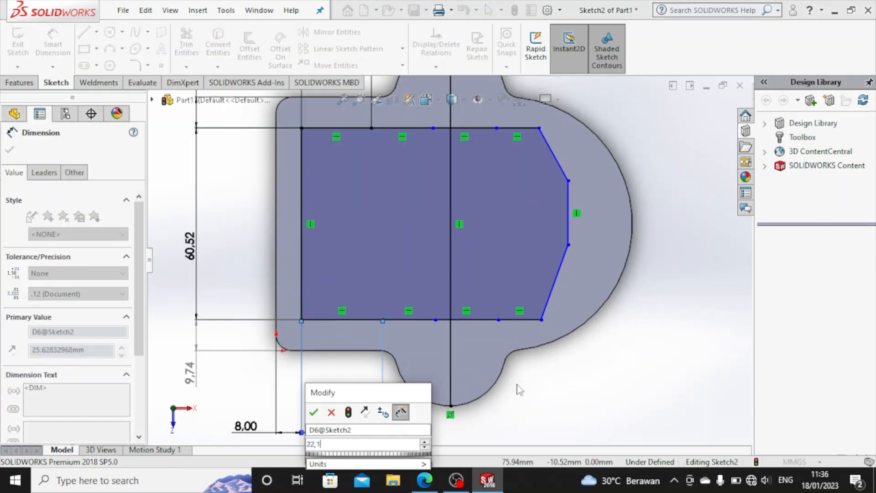
key(Return)
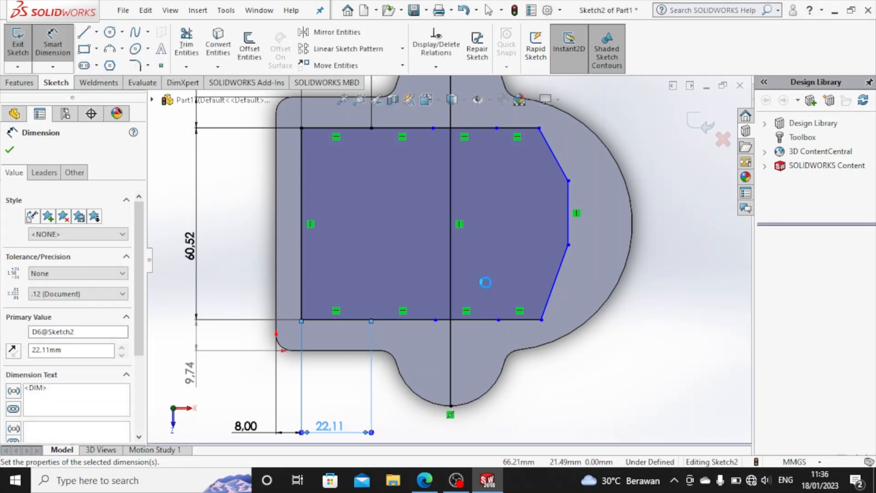
Step: Dimension the second lower horizontal segment from the left of the inner profile to 16 mm
scroll(486, 287, down, 1)
scroll(487, 286, up, 3)
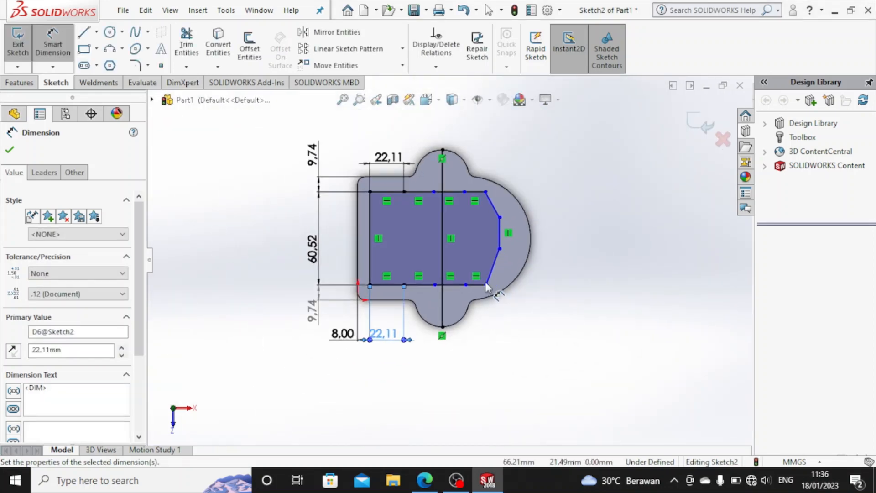
scroll(459, 245, down, 2)
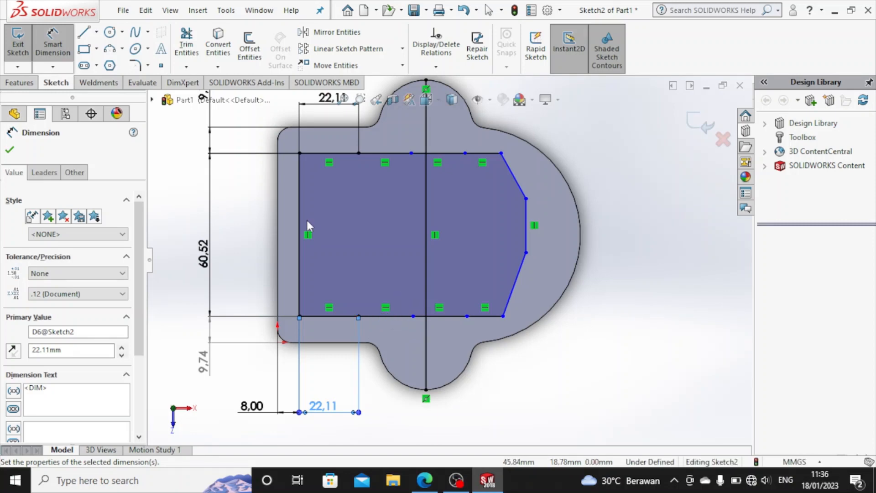
click(53, 48)
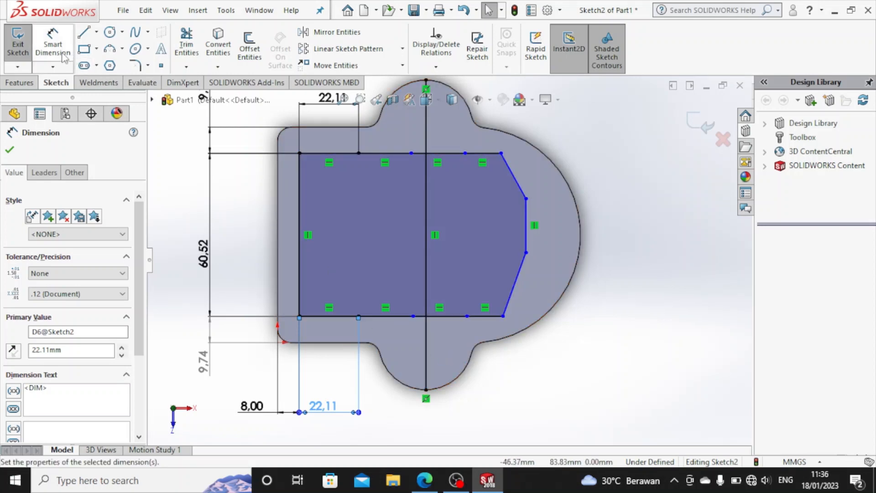
click(388, 316)
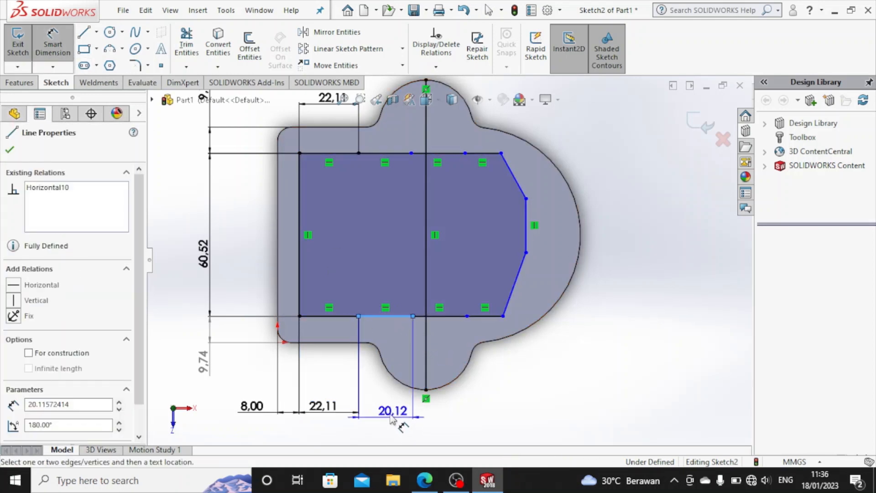
click(385, 412)
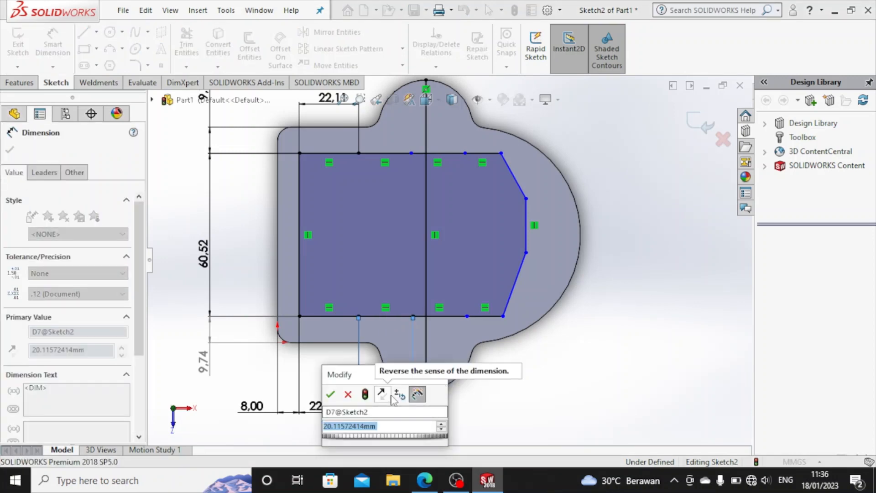
text(16)
key(Return)
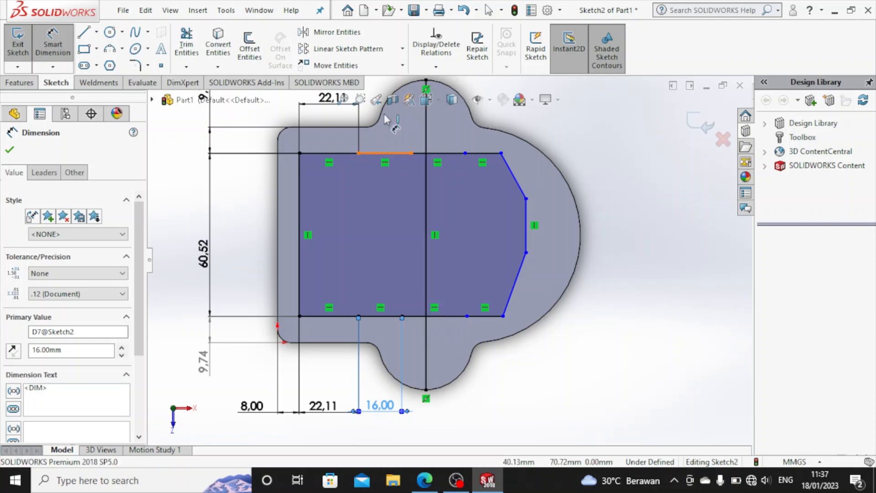
Step: Dimension the second upper horizontal segment from the left of the inner profile to 16 mm
click(385, 153)
scroll(383, 131, down, 3)
scroll(382, 133, up, 3)
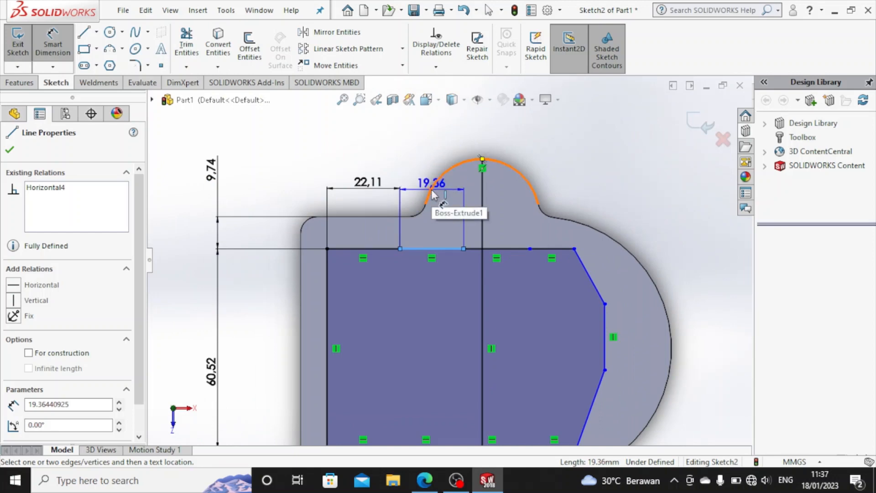
click(431, 190)
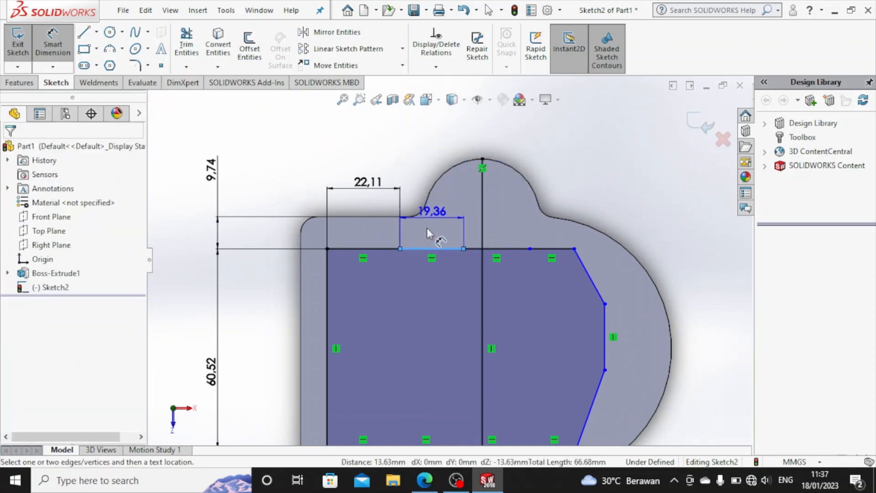
click(439, 147)
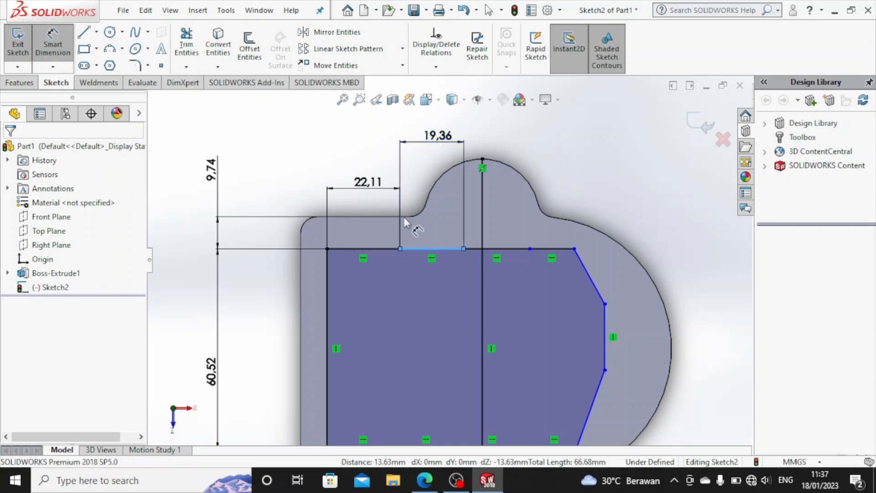
text(16)
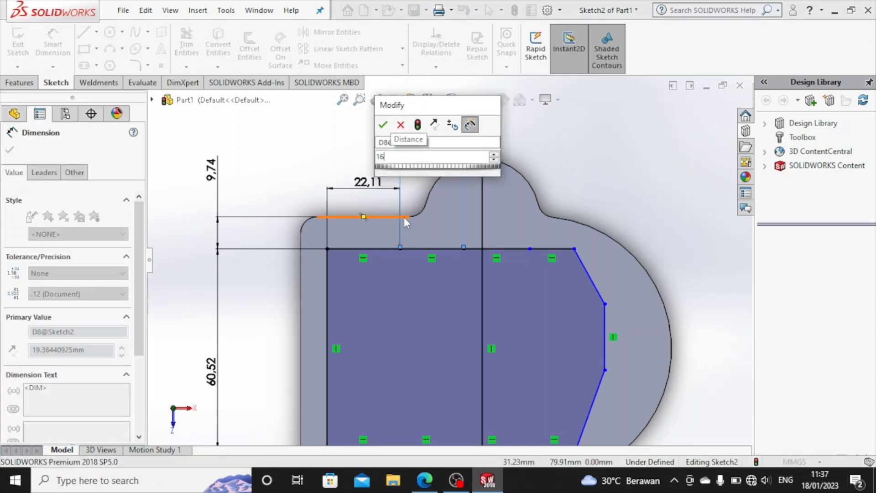
key(Return)
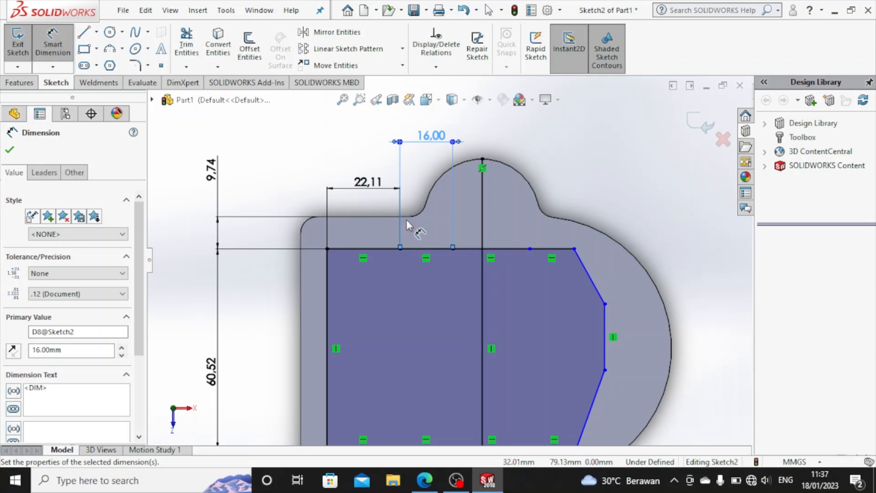
Step: Dimension the third upper horizontal segment from the left of the inner profile, crossing the vertical centre line, to 16 mm
click(476, 247)
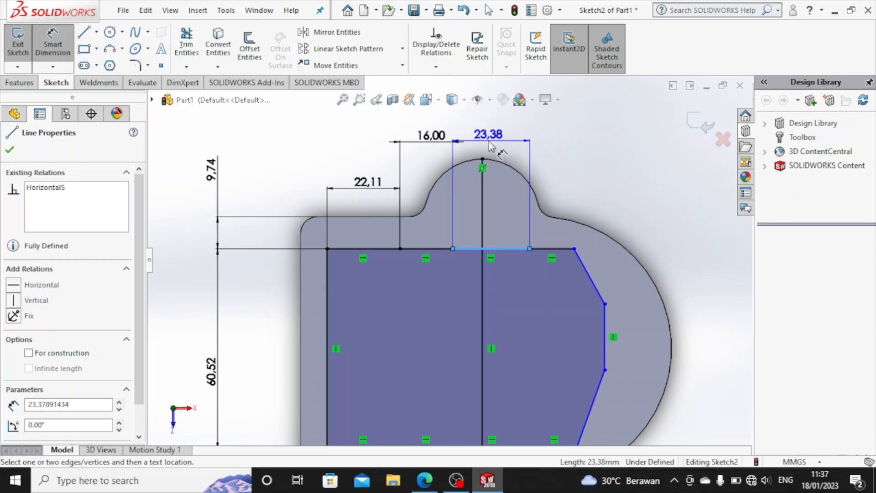
click(489, 141)
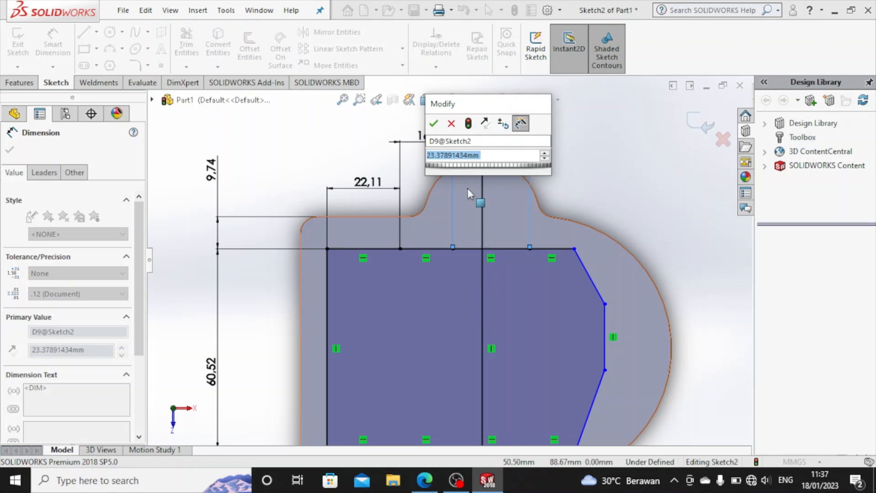
text(16)
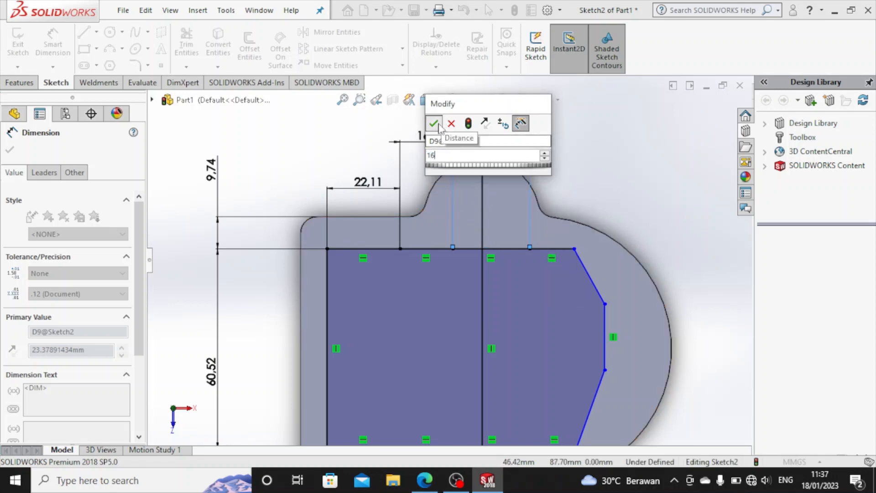
click(434, 123)
Step: Dimension the third lower horizontal segment from the left of the inner profile to 16 mm
scroll(489, 300, down, 2)
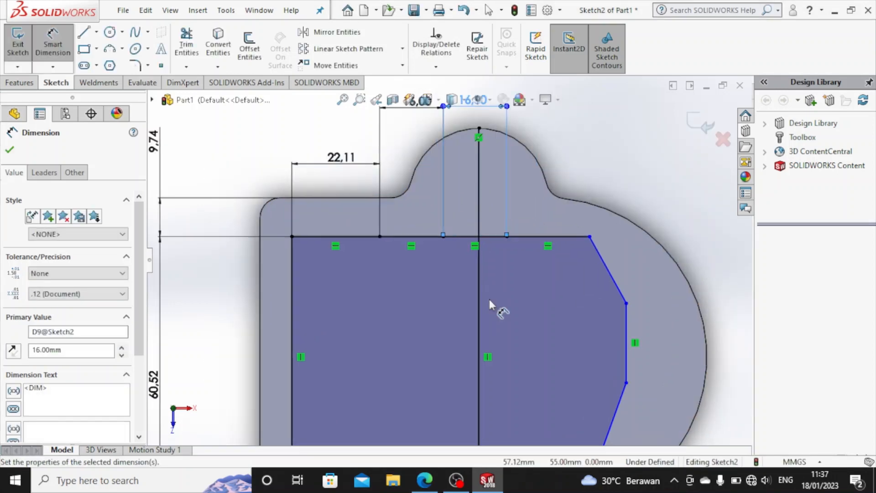
scroll(489, 299, up, 2)
scroll(488, 318, up, 2)
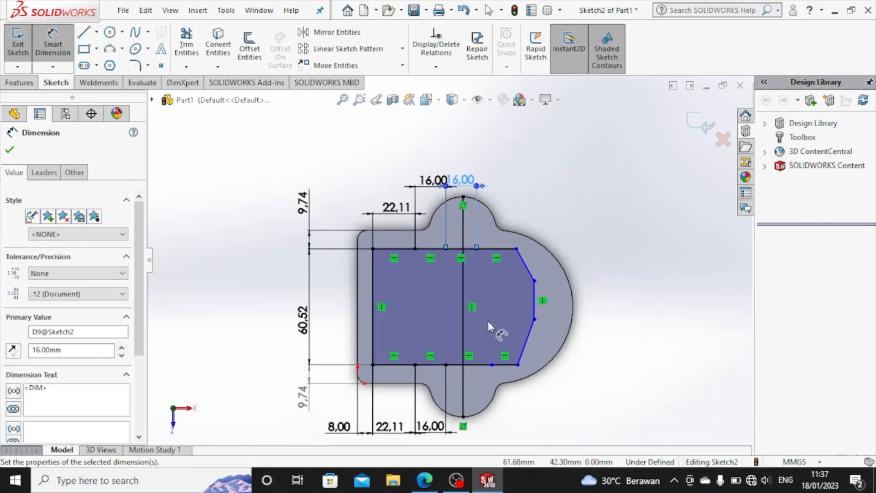
scroll(457, 387, down, 3)
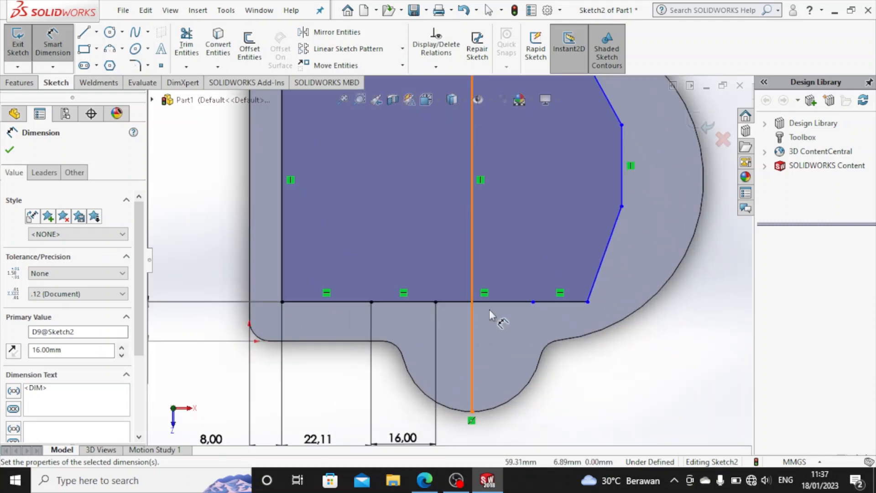
click(486, 302)
scroll(497, 372, down, 2)
scroll(497, 373, up, 3)
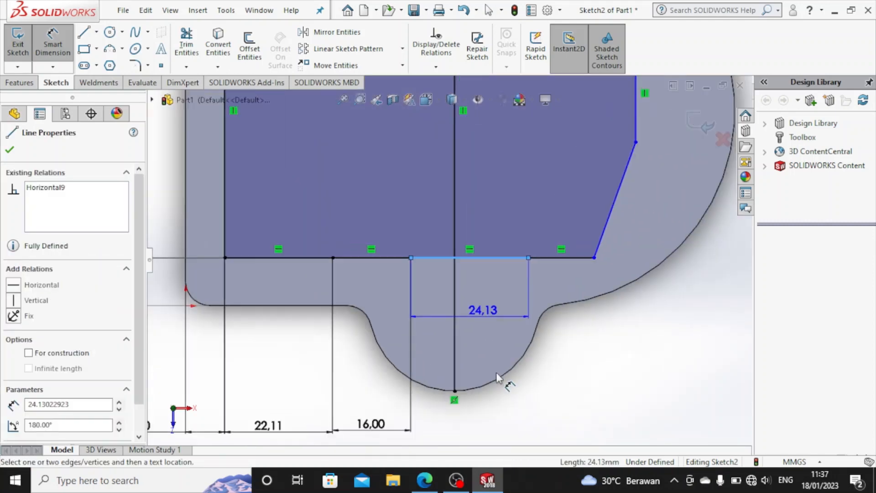
click(455, 390)
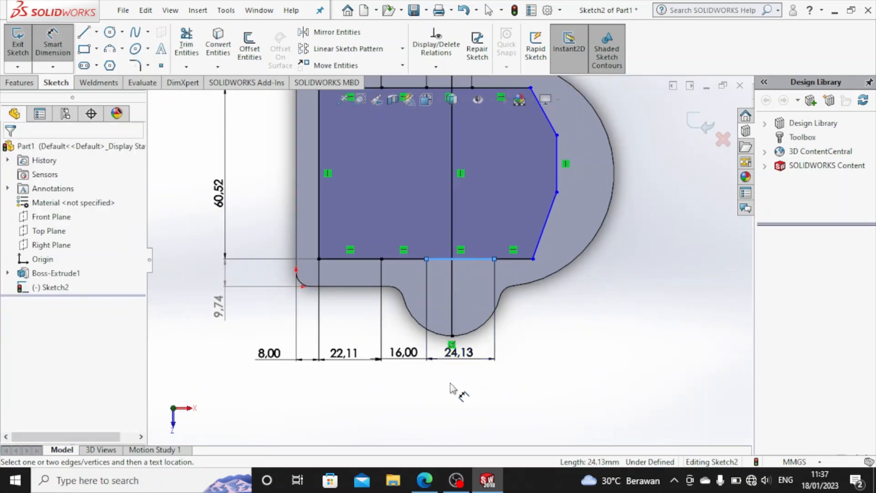
text(16)
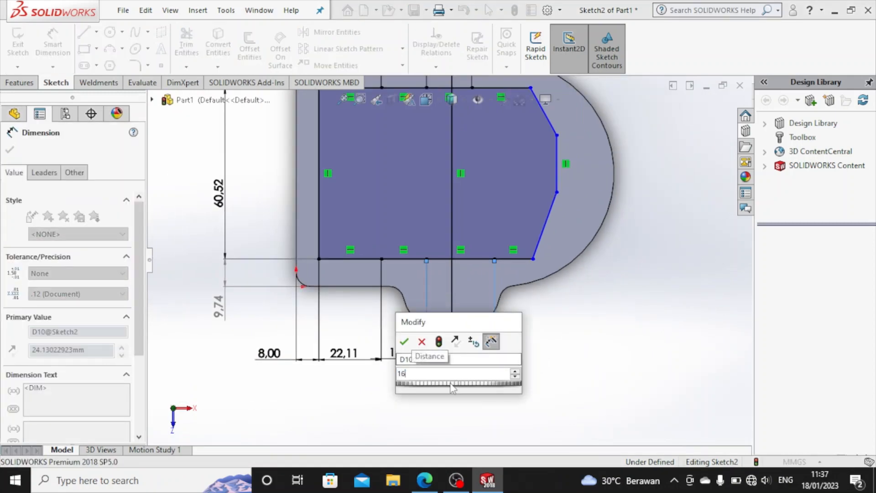
click(404, 341)
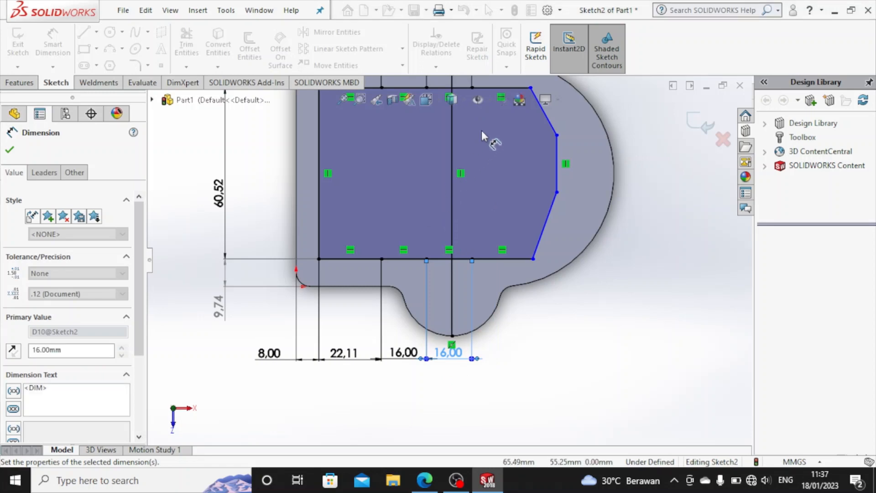
Step: Dimension the rightmost upper horizontal segment of the inner profile to 16 mm
scroll(483, 127, down, 3)
scroll(493, 121, up, 4)
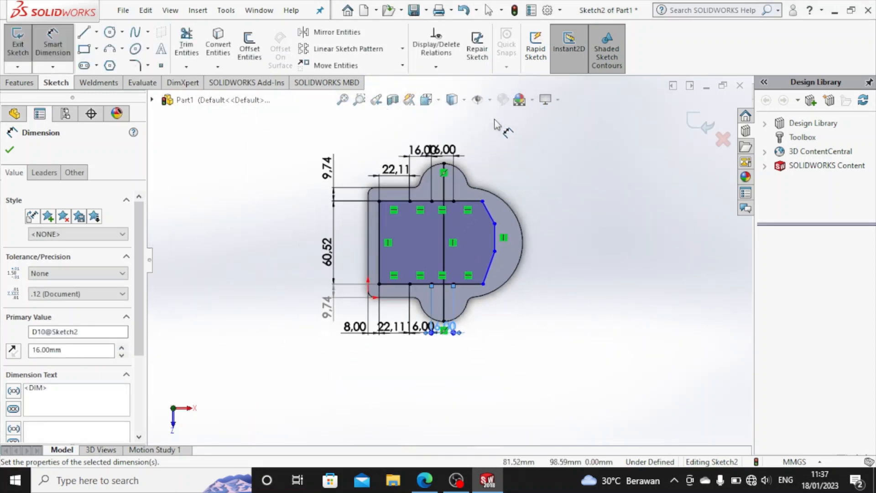
scroll(502, 220, down, 3)
scroll(459, 292, down, 2)
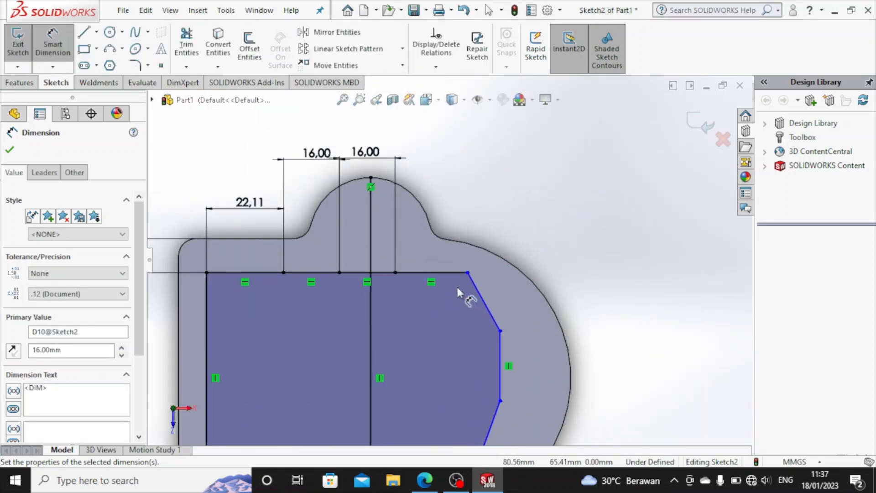
click(438, 271)
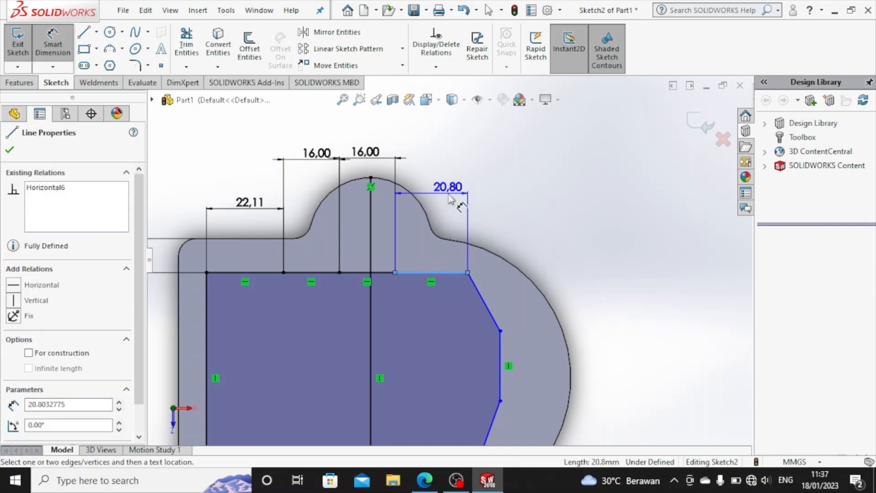
click(437, 161)
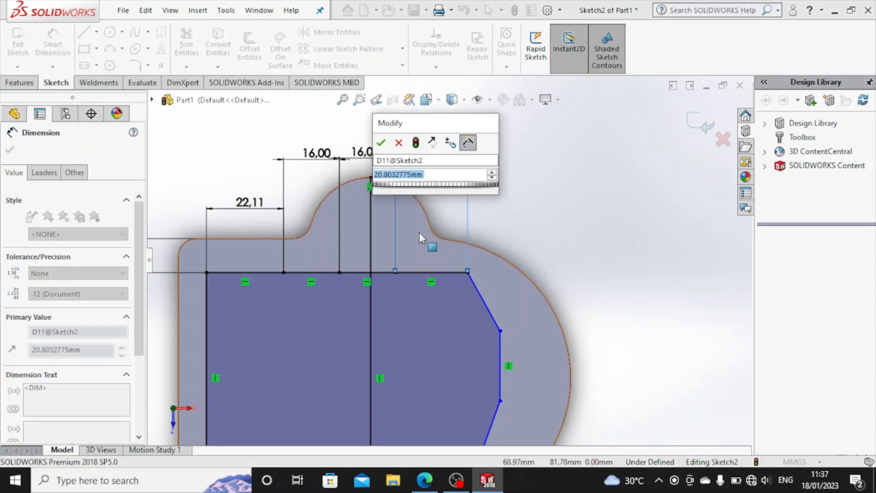
text(16)
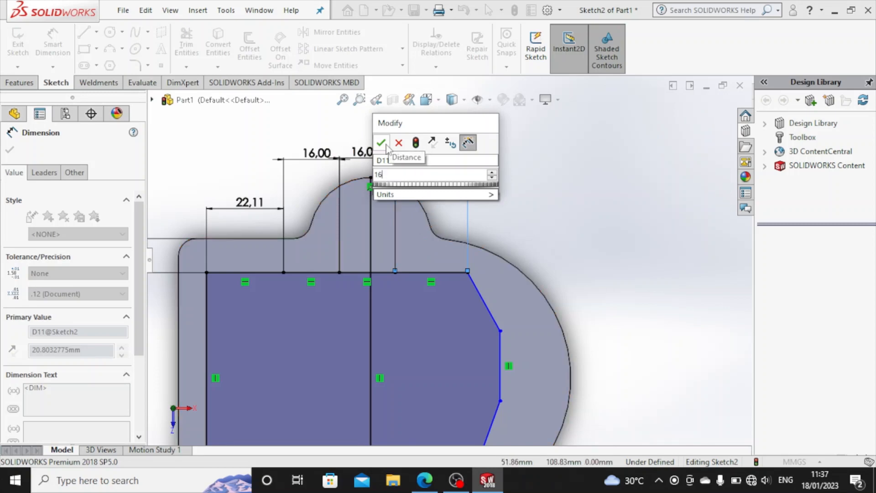
click(398, 142)
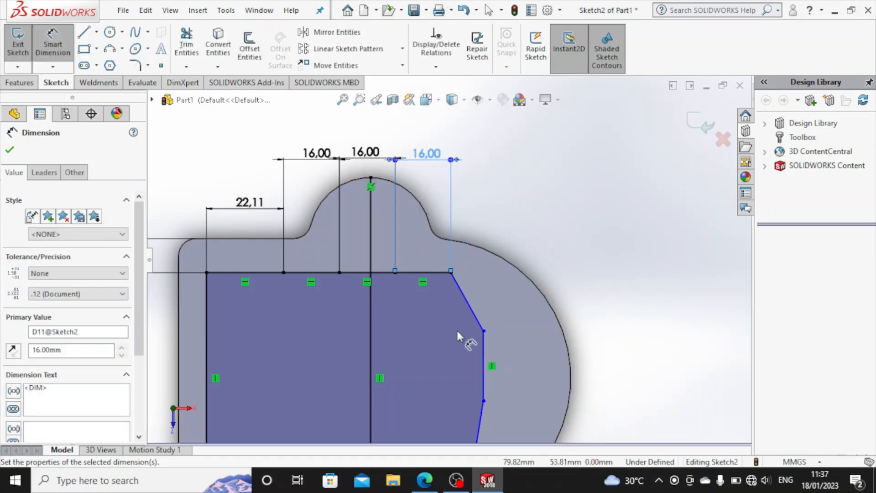
Step: Dimension the rightmost lower horizontal segment of the inner profile to 16 mm
scroll(456, 329, down, 1)
scroll(457, 331, down, 3)
scroll(457, 331, up, 8)
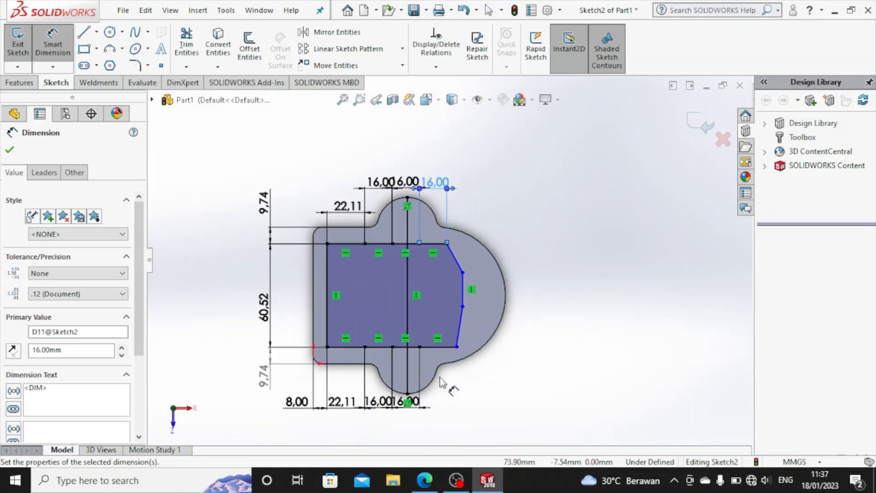
scroll(441, 359, down, 3)
scroll(441, 363, down, 2)
click(436, 279)
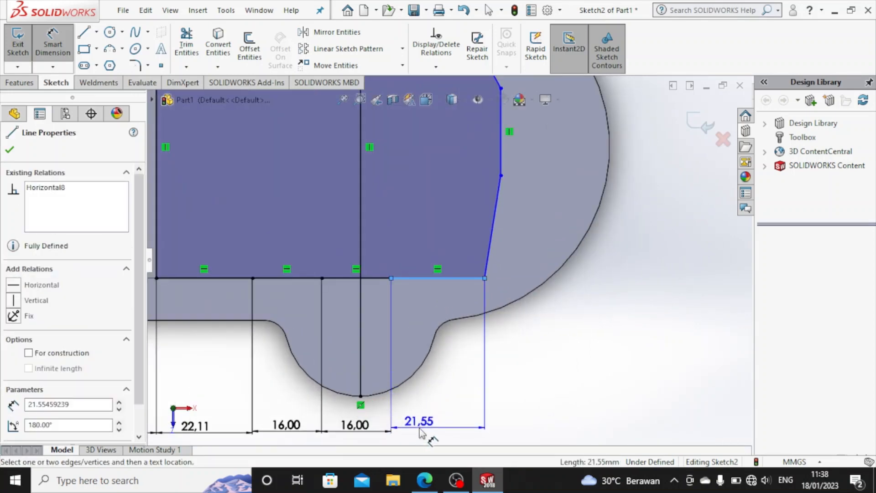
click(421, 434)
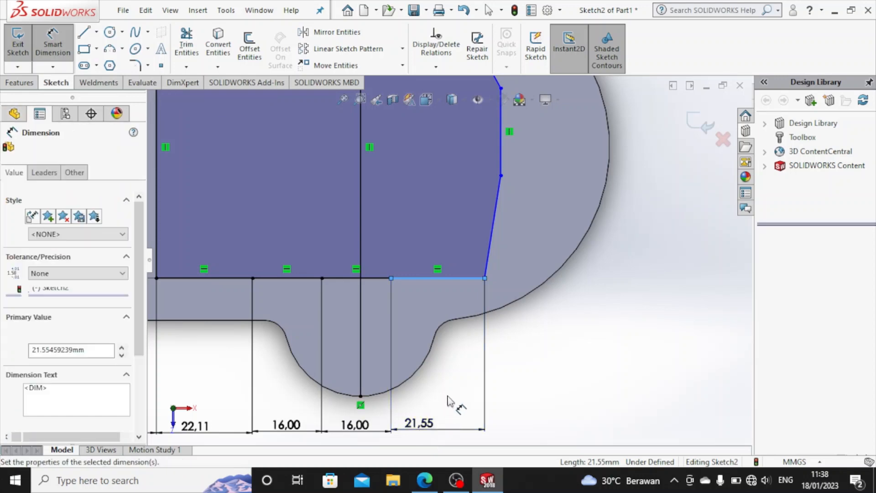
text(16)
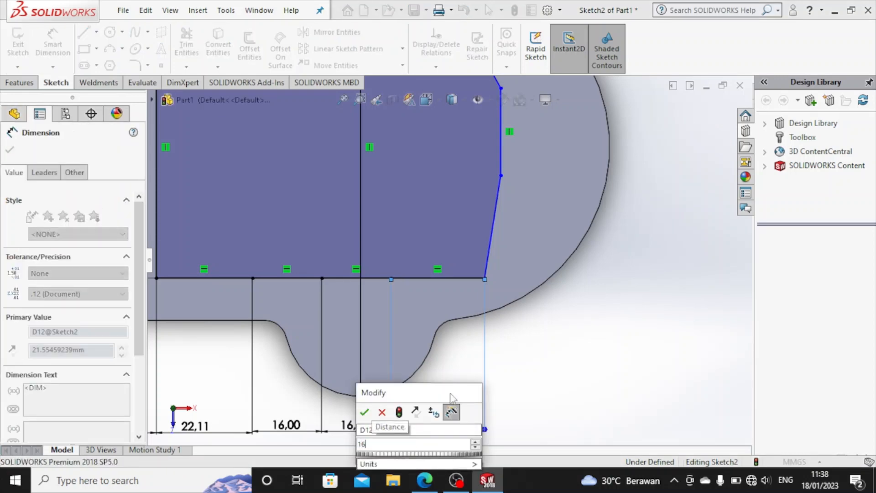
click(364, 413)
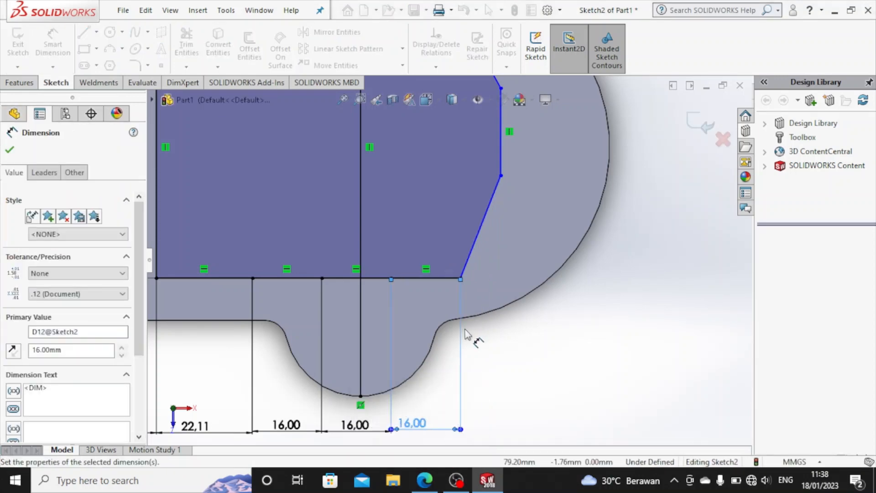
Step: Sketch circles about 12.5 mm and 11.7 mm in diameter at the midpoints of the second upper and lower horizontal segments from the left, respectively
scroll(459, 324, up, 3)
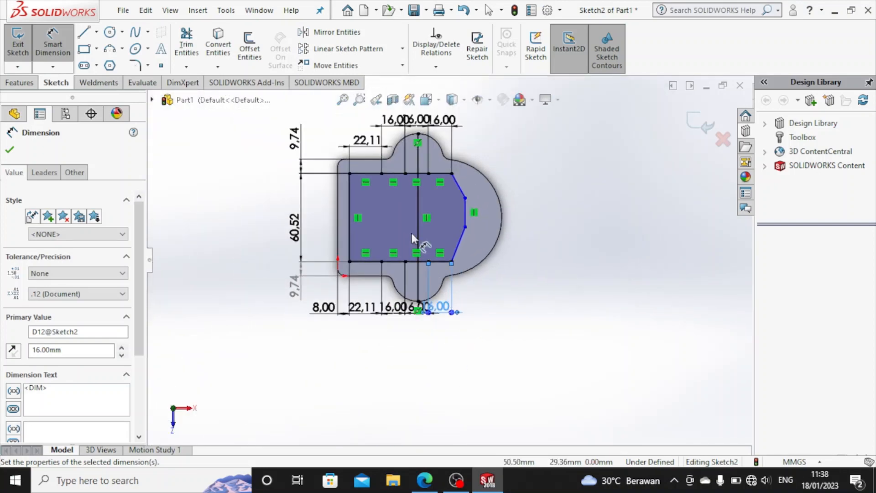
scroll(412, 233, down, 2)
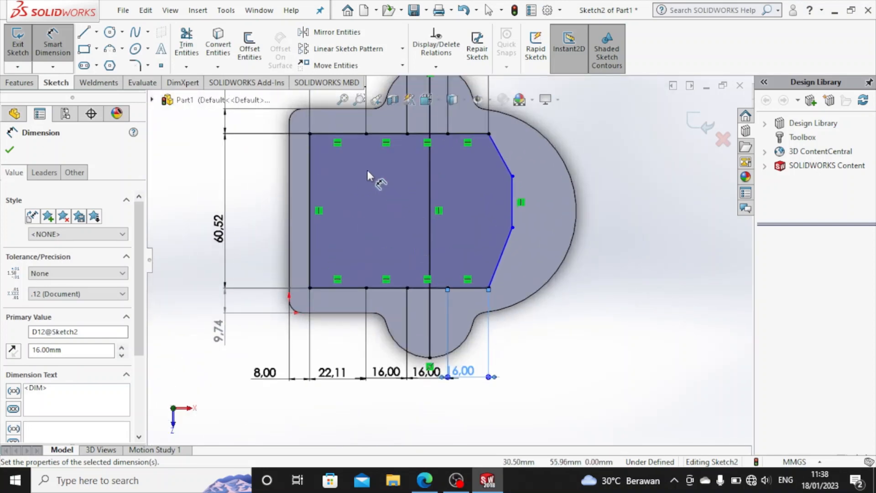
click(111, 33)
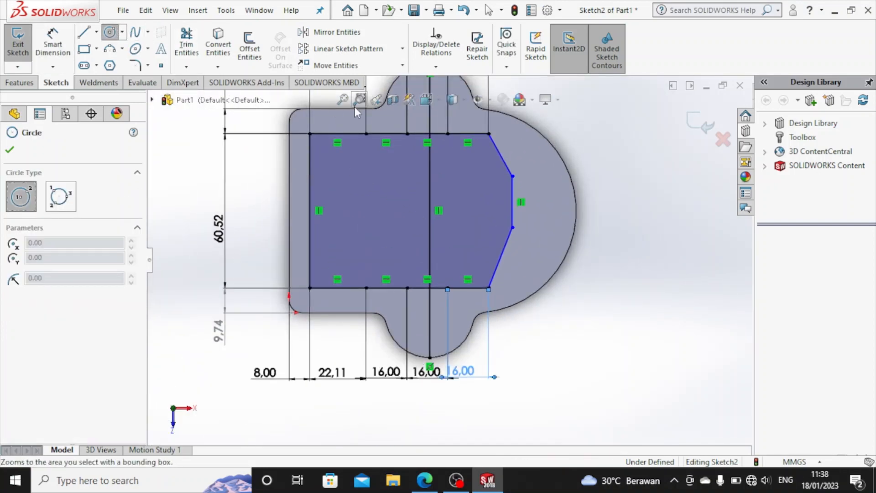
click(386, 134)
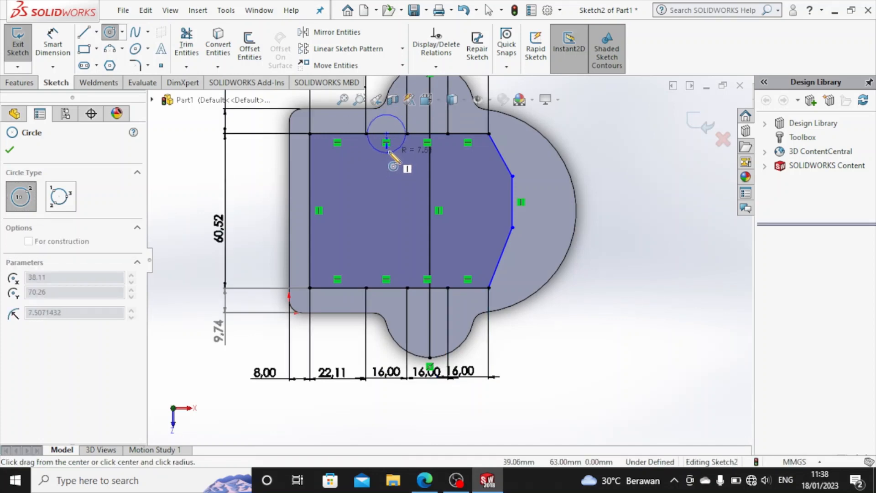
click(388, 149)
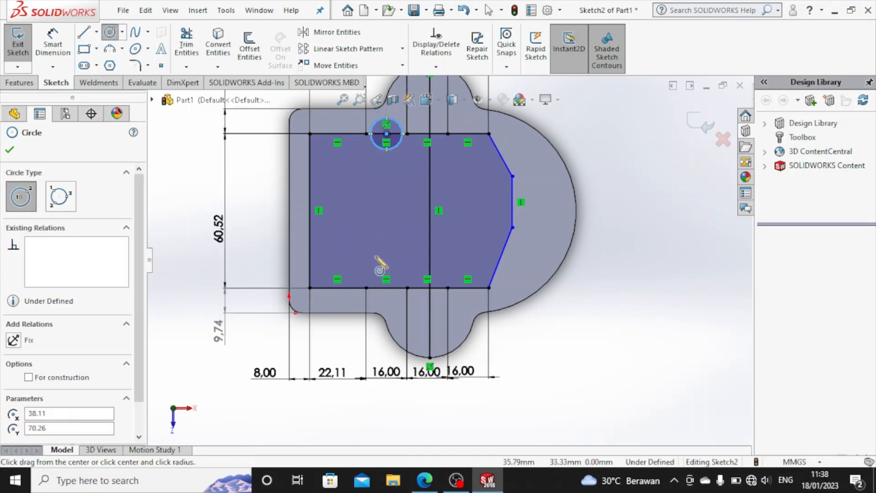
click(387, 288)
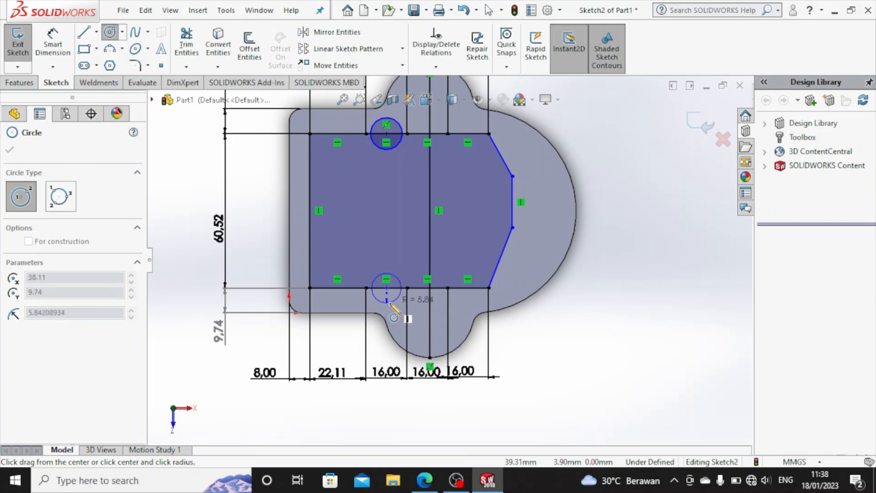
click(390, 303)
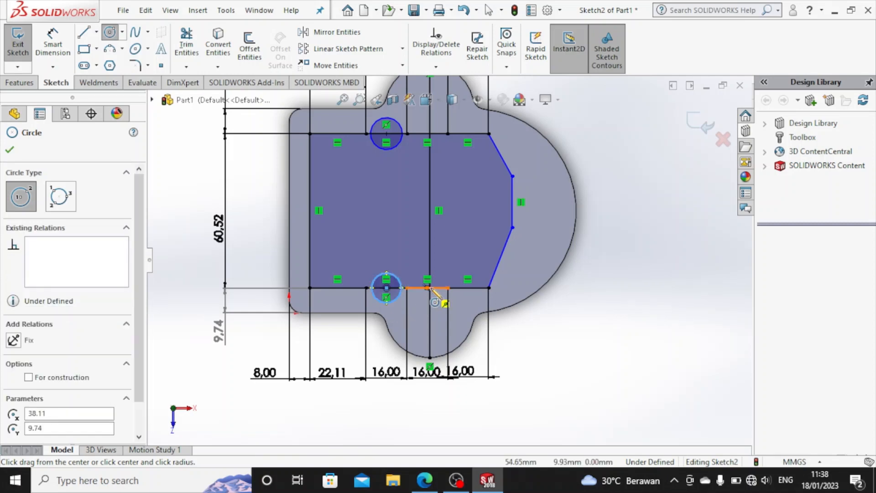
Step: Sketch circles about 11.7 mm and 15 mm in diameter at the midpoints of the rightmost lower and upper horizontal segments, respectively
click(468, 287)
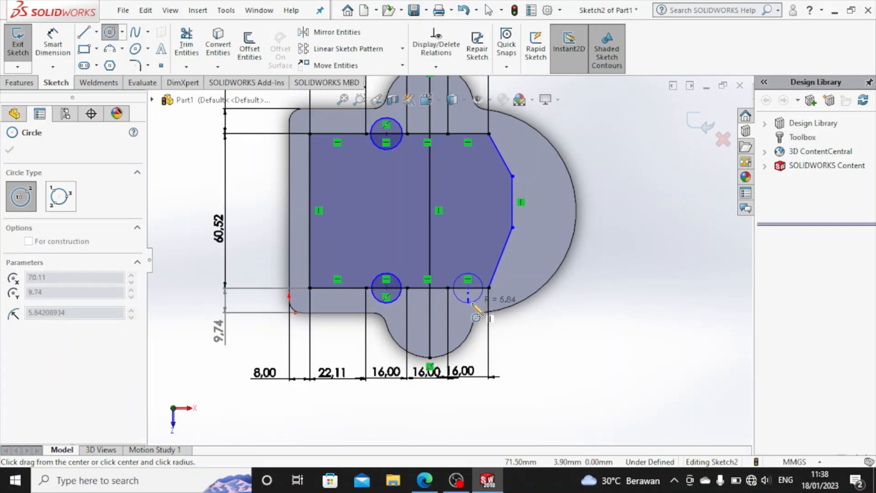
click(473, 305)
click(468, 134)
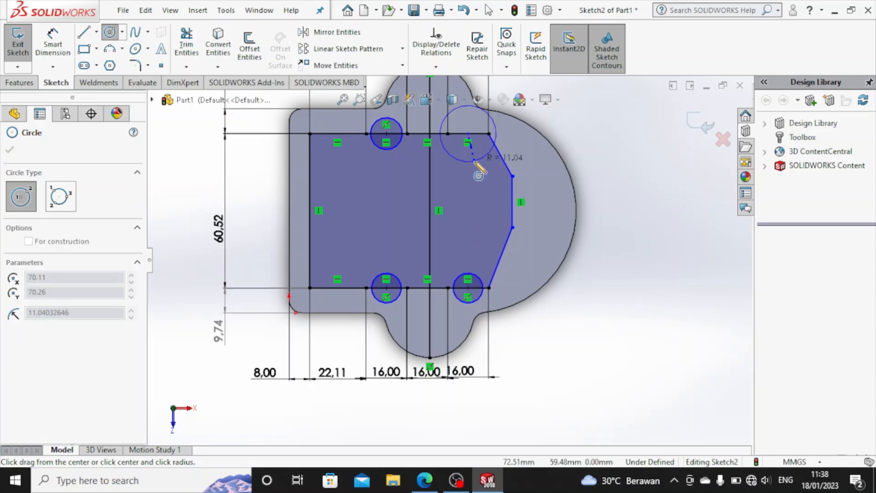
click(472, 152)
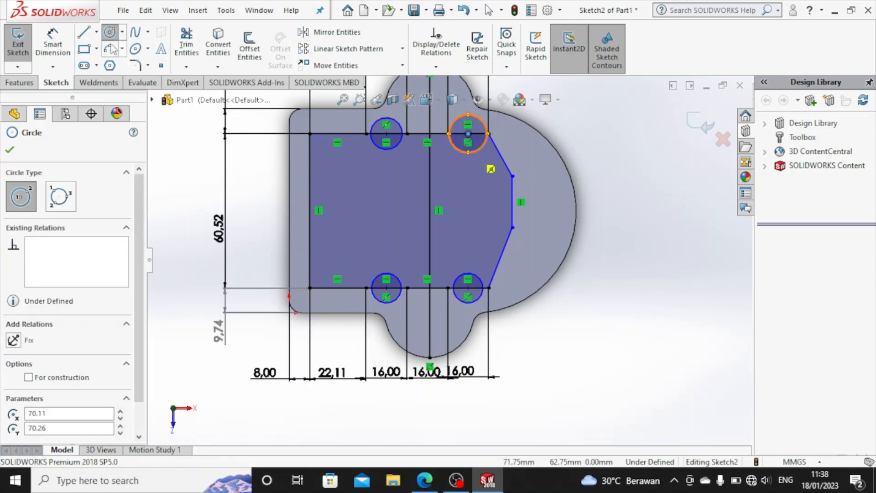
Step: Dimension the upper-left circle on the inner profile to a diameter of 16 mm
key(d)
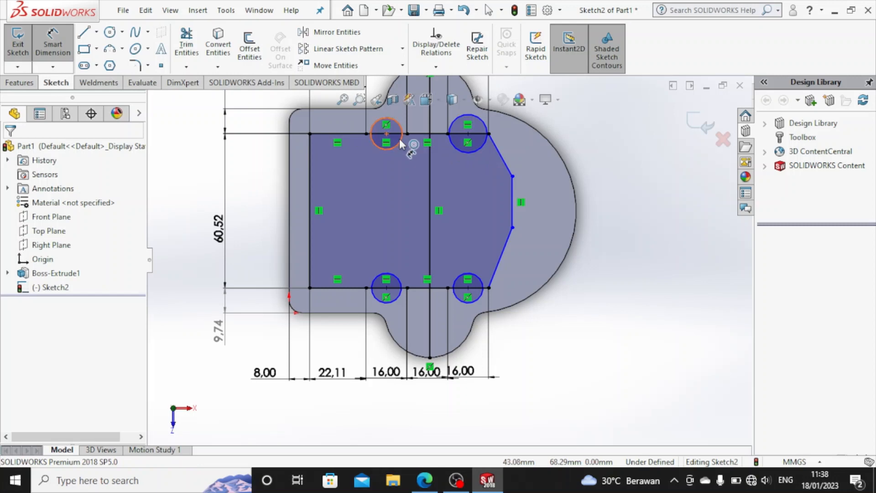
click(399, 142)
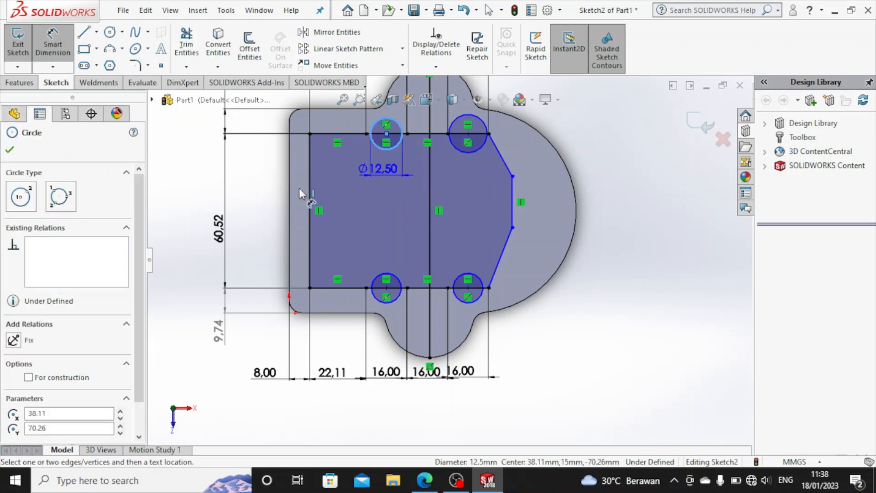
click(267, 220)
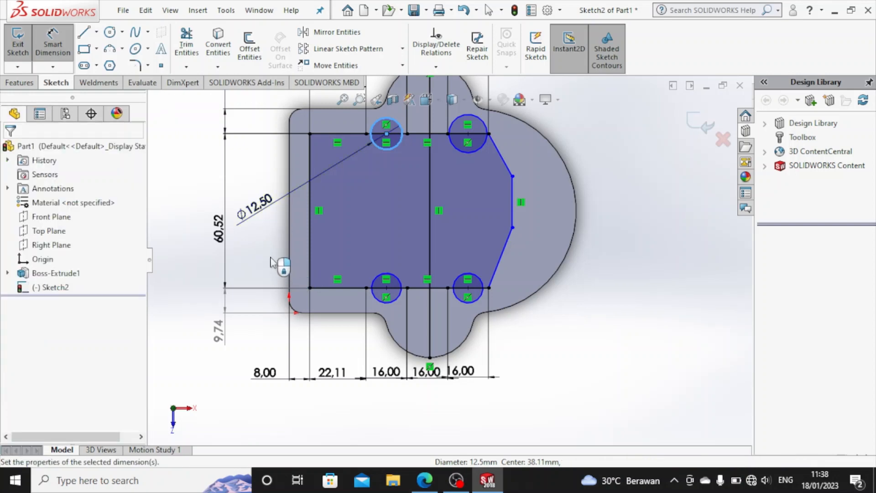
text(16)
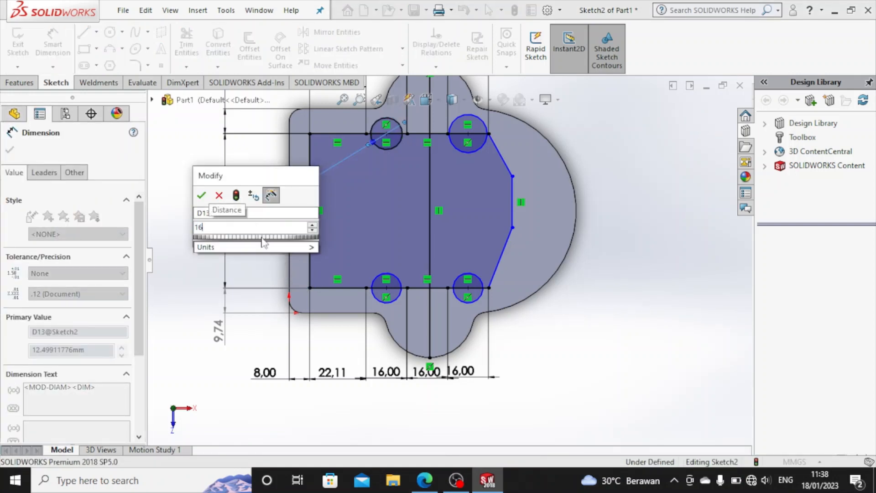
key(Return)
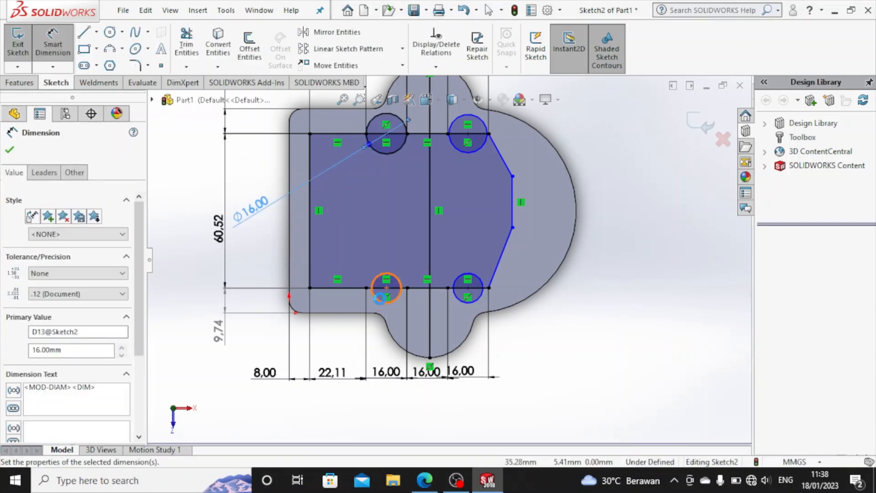
Step: Dimension the lower-left circle on the inner profile to a diameter of 16 mm
click(379, 303)
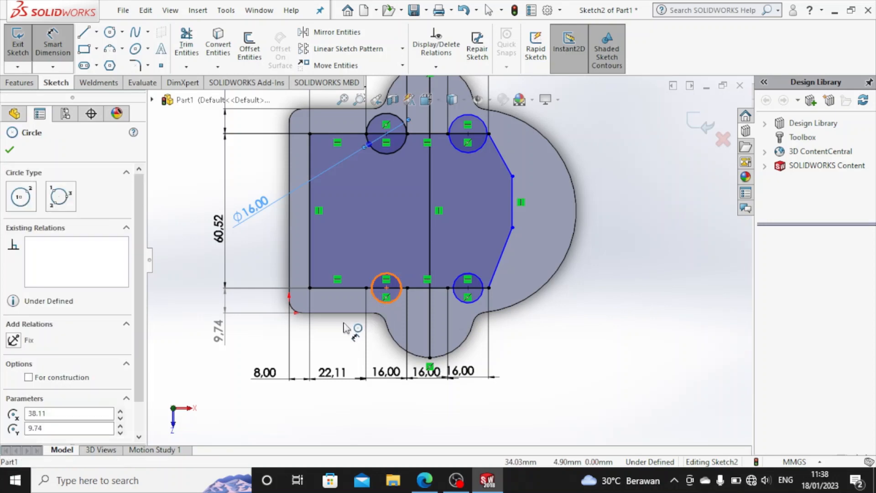
click(277, 284)
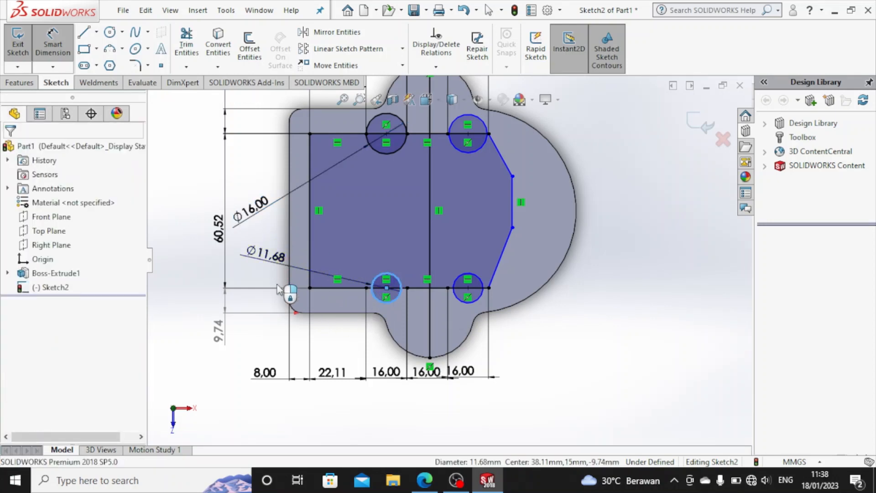
text(16)
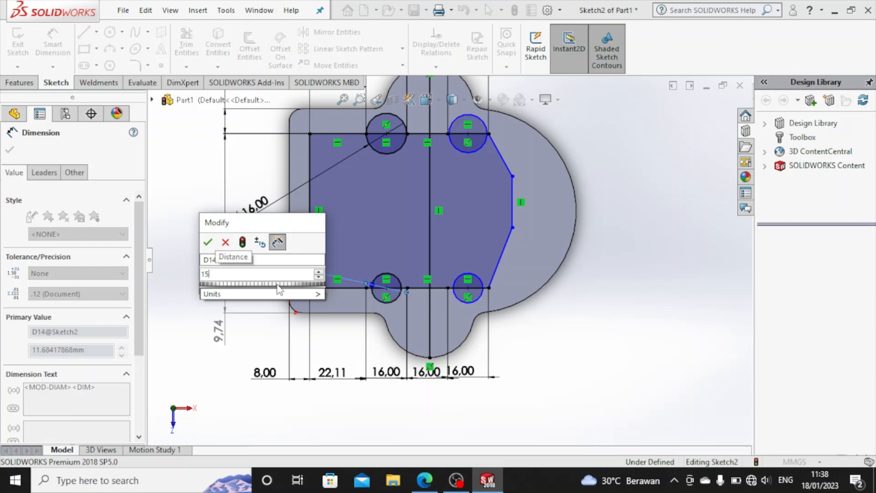
key(Return)
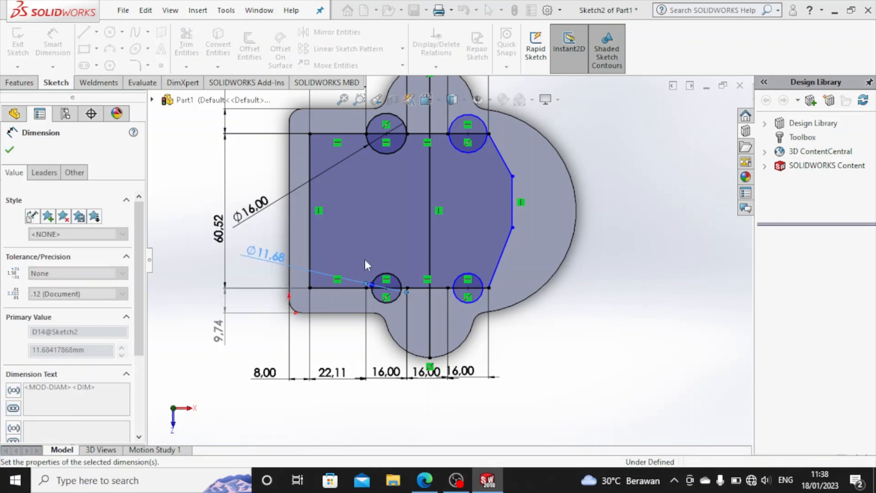
Step: Dimension the upper-right circle on the inner profile to a diameter of 16 mm
click(486, 142)
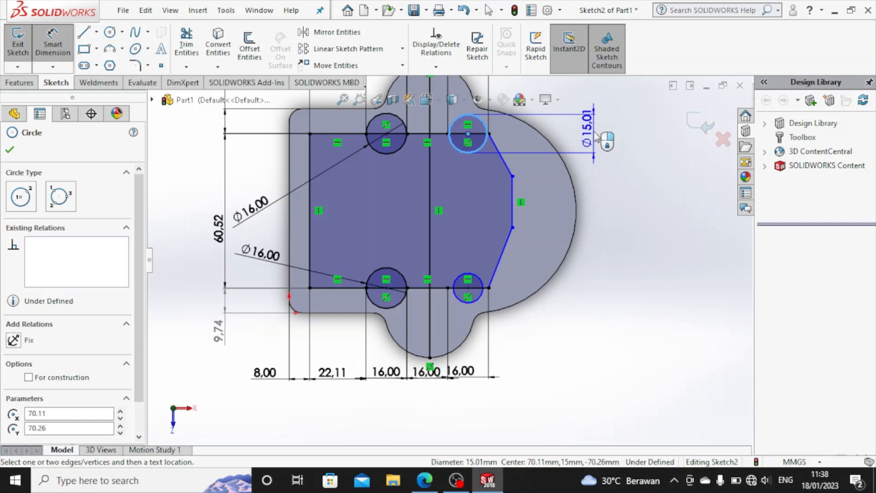
click(595, 133)
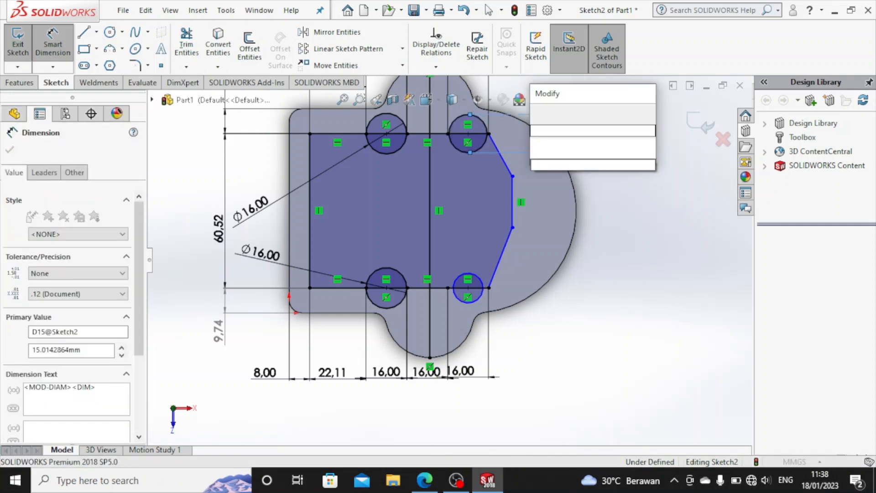
text(16)
key(Return)
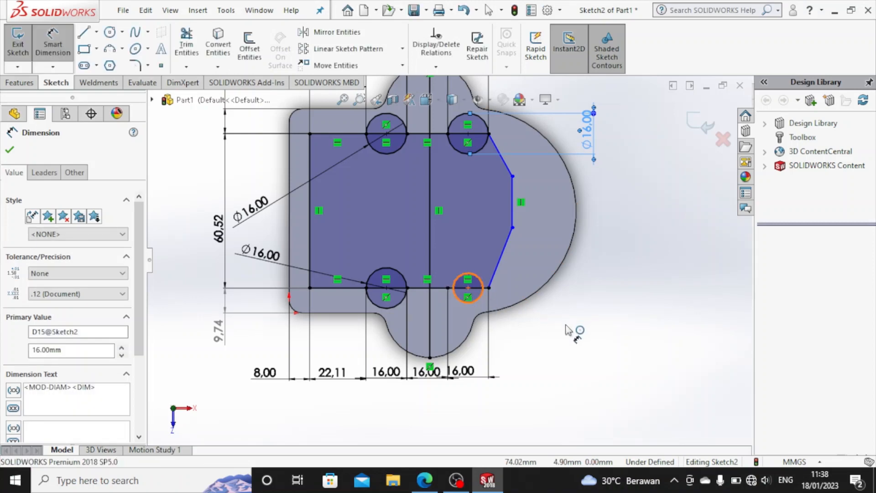
Step: Dimension the lower-right circle on the inner profile to a diameter of 16 mm
click(480, 296)
click(552, 343)
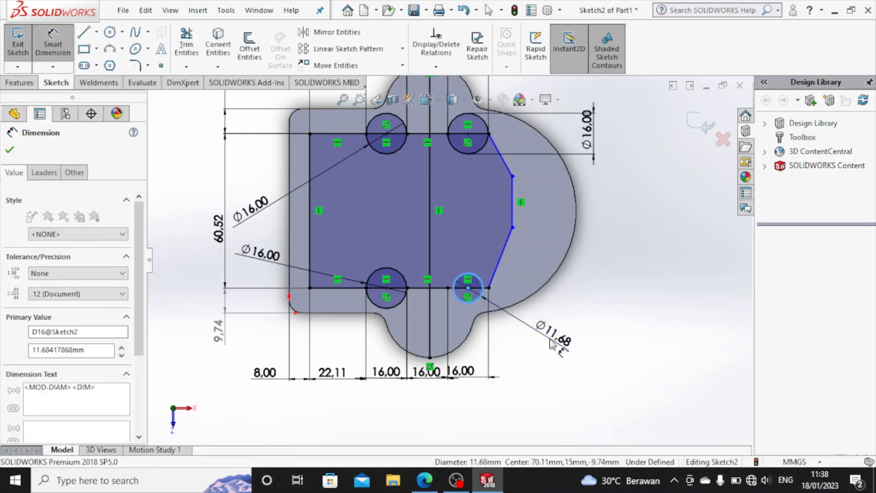
text(16)
key(Return)
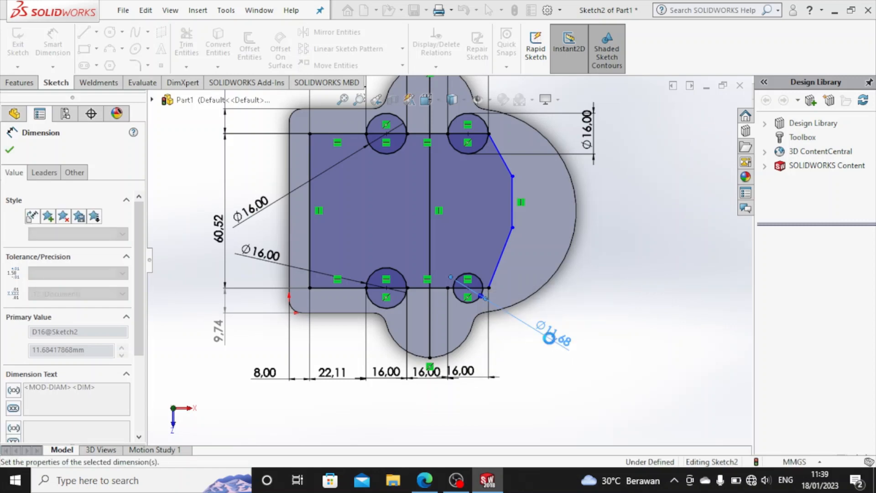
click(10, 150)
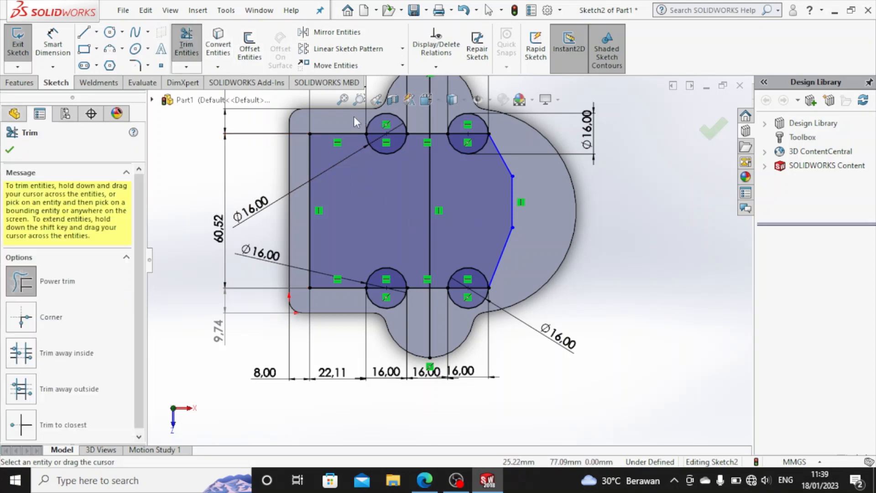
Step: Trim the four circles and the segments through them to inward semicircular notches, and trim the vertical centre line's ends outside the inner profile
mouse_move(387, 139)
mouse_down()
mouse_move(443, 111)
mouse_move(473, 145)
mouse_up()
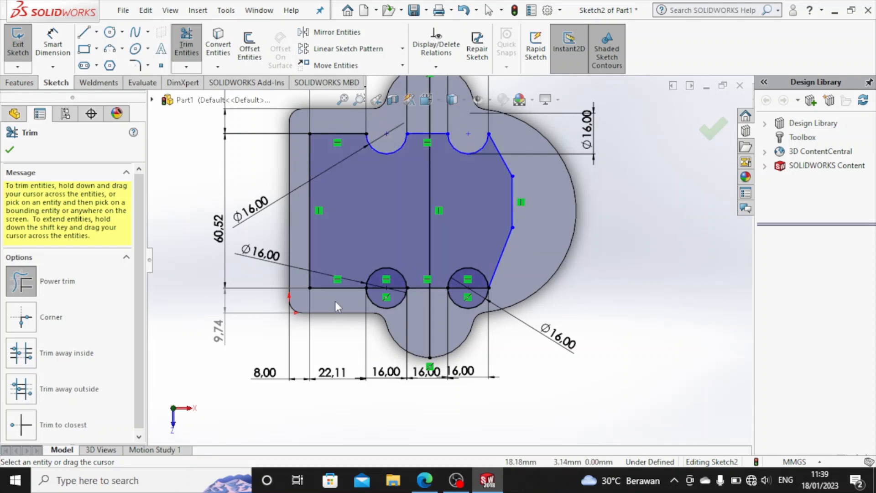
drag(339, 296, 388, 281)
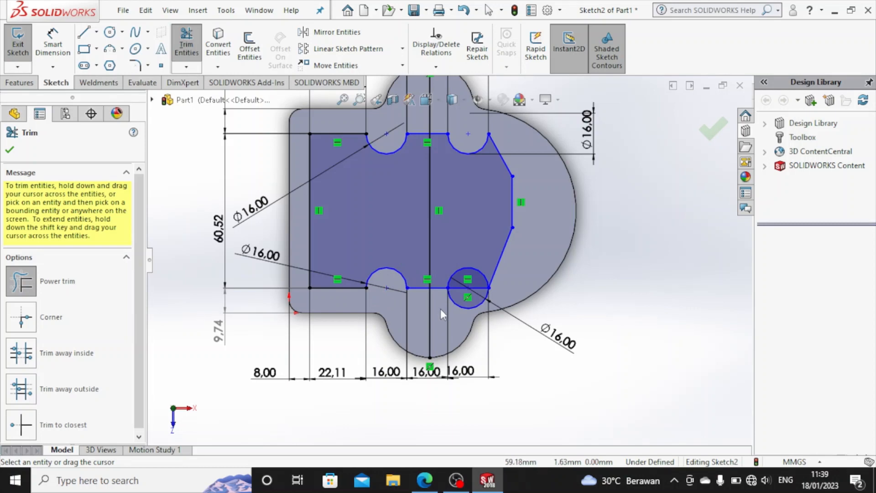
mouse_move(440, 308)
mouse_down()
mouse_move(470, 296)
mouse_move(469, 284)
mouse_up()
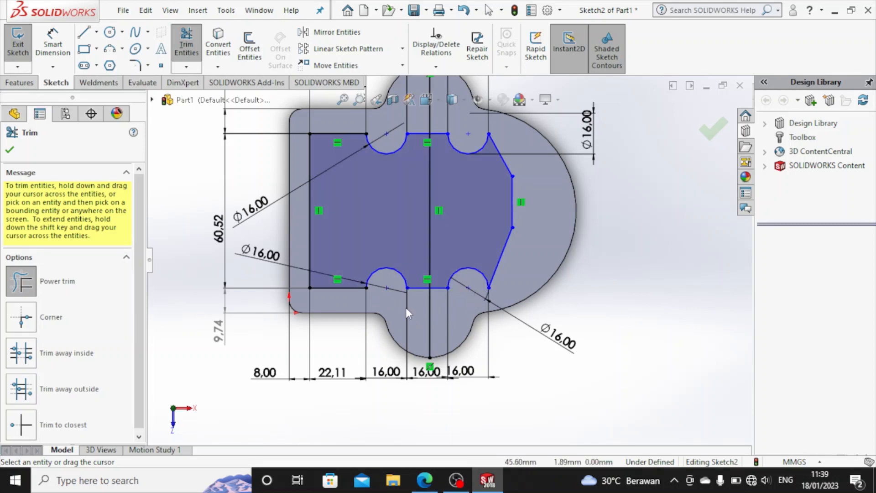
drag(407, 307, 445, 318)
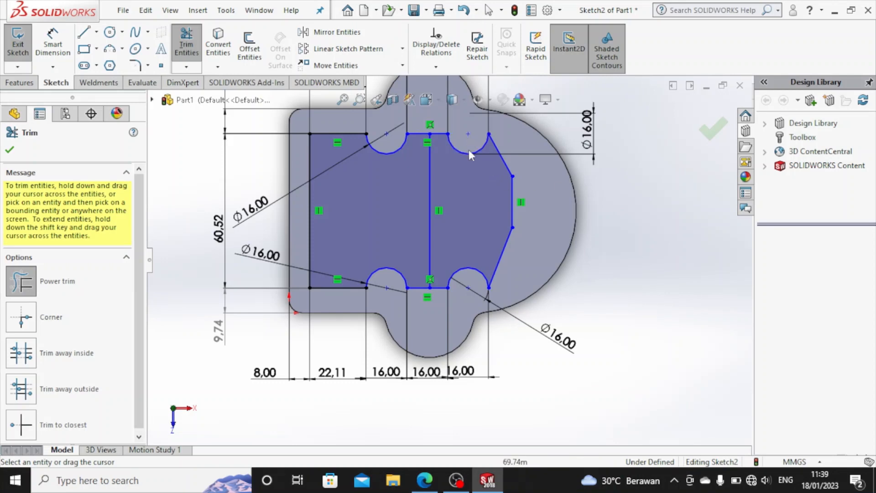
Step: Sketch a vertical line joining the centres of the two right-hand semicircular notches
click(84, 32)
drag(469, 134, 468, 288)
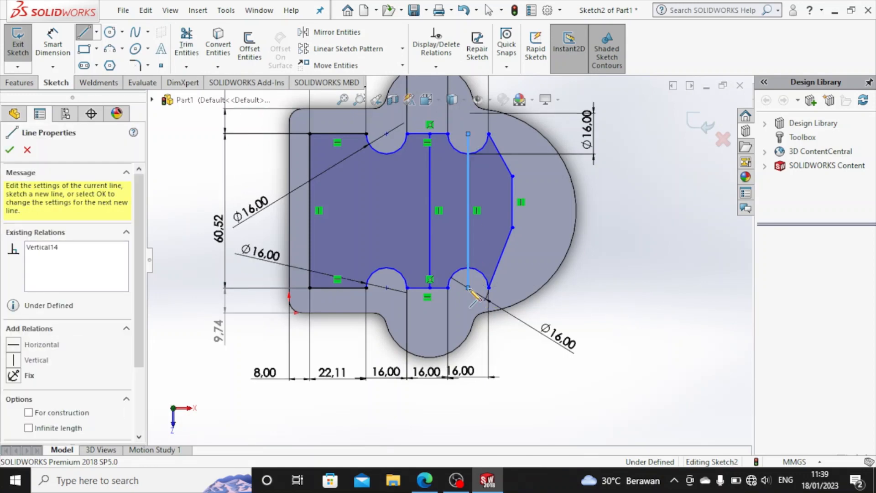
key(Escape)
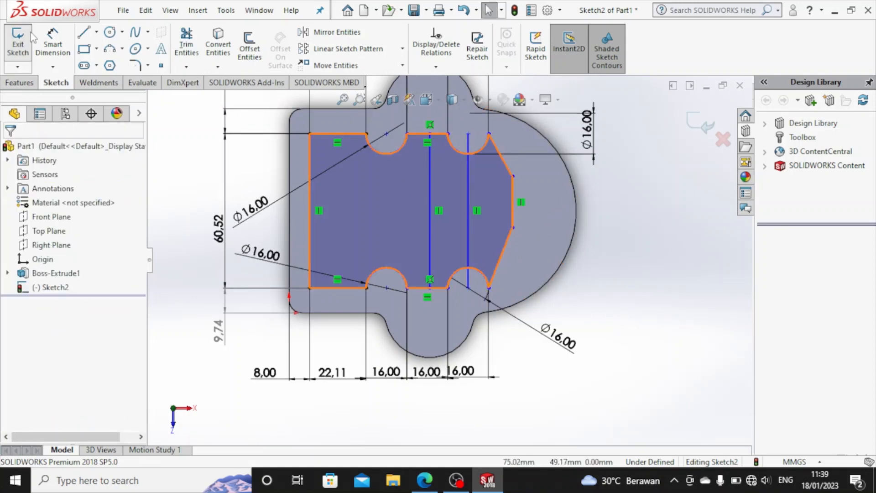
Step: Sketch a horizontal line from the rightmost point of the plate's rounded end to the midpoint of the vertical centre line
click(85, 33)
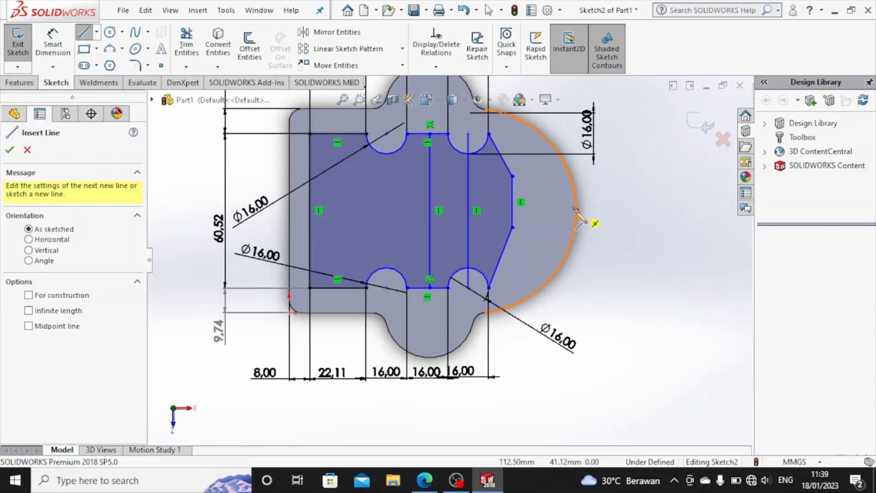
click(576, 211)
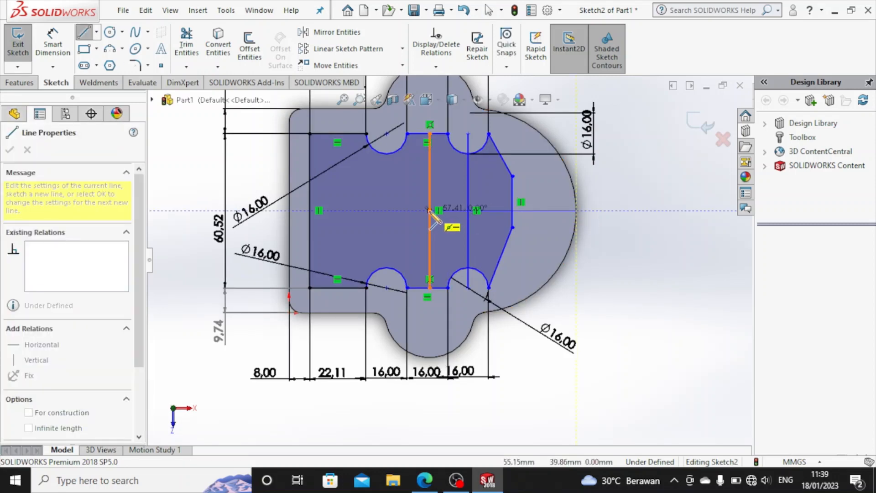
click(429, 210)
key(Escape)
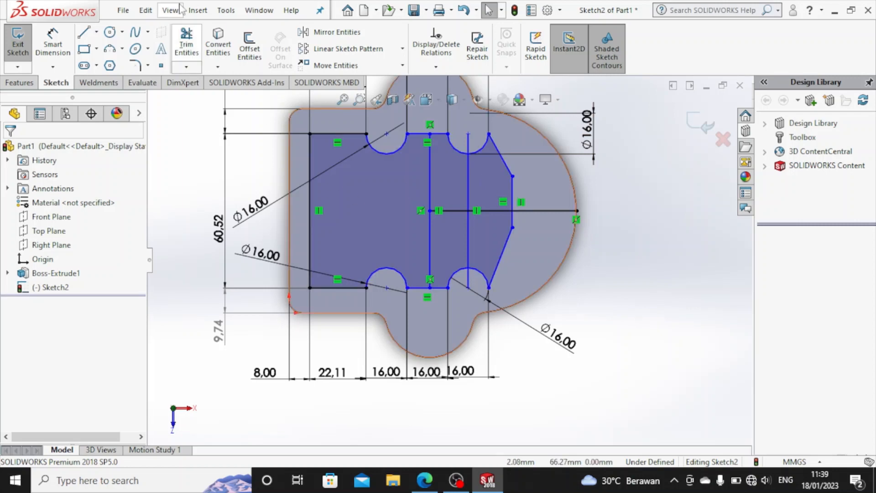
Step: Delete the two slanted lines and the short vertical line closing the inner profile's right end
click(109, 32)
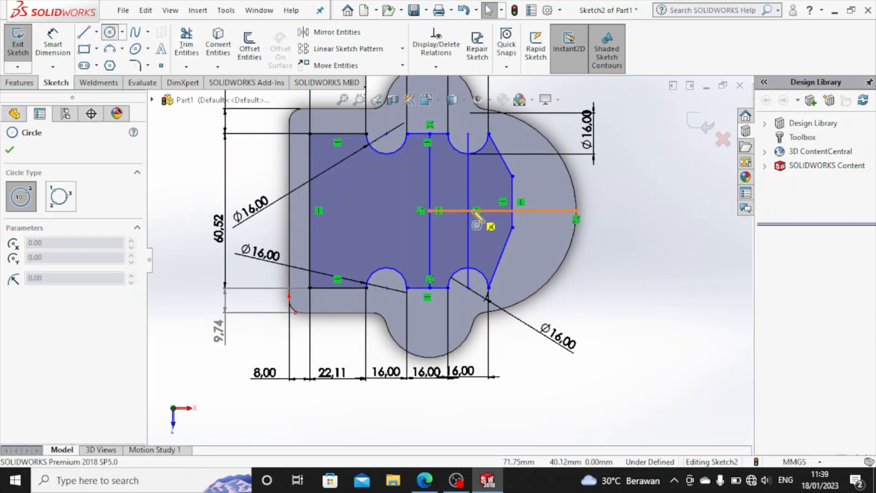
key(Escape)
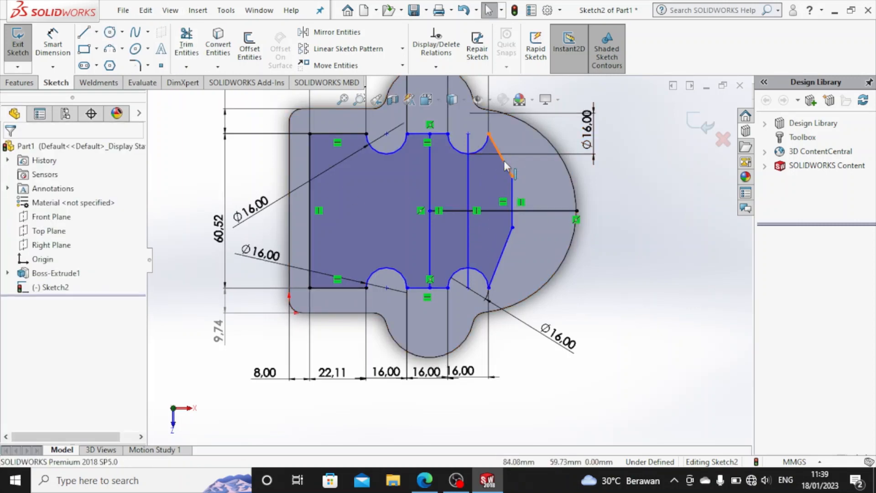
click(504, 160)
key(Delete)
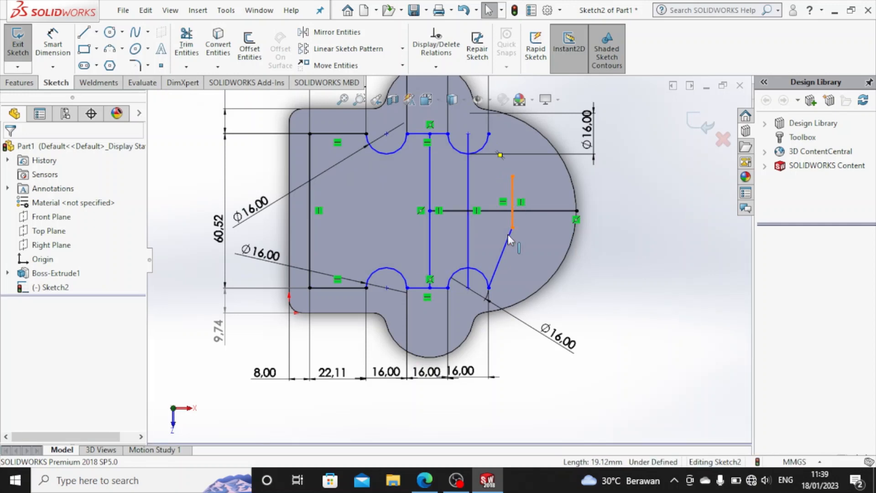
click(513, 197)
key(Delete)
click(505, 248)
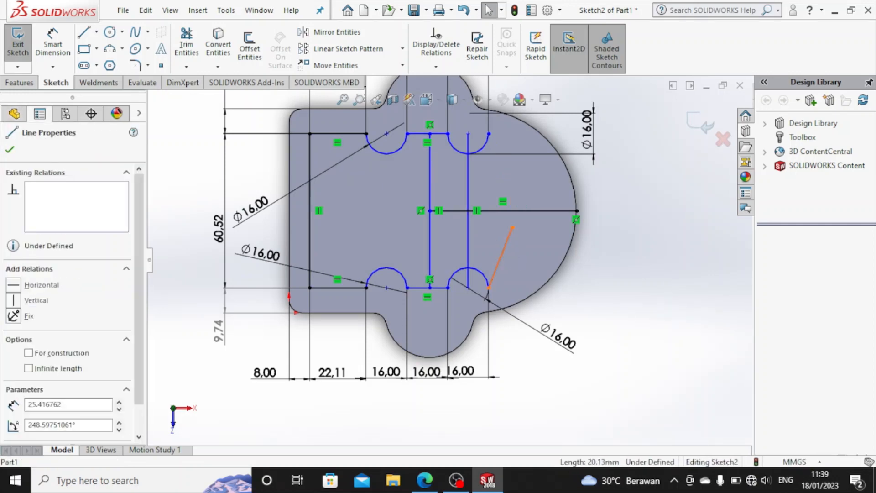
key(Delete)
Step: Sketch a circle about 62.5 mm in diameter, centred where the horizontal line crosses the vertical line between the right-hand notches
click(110, 36)
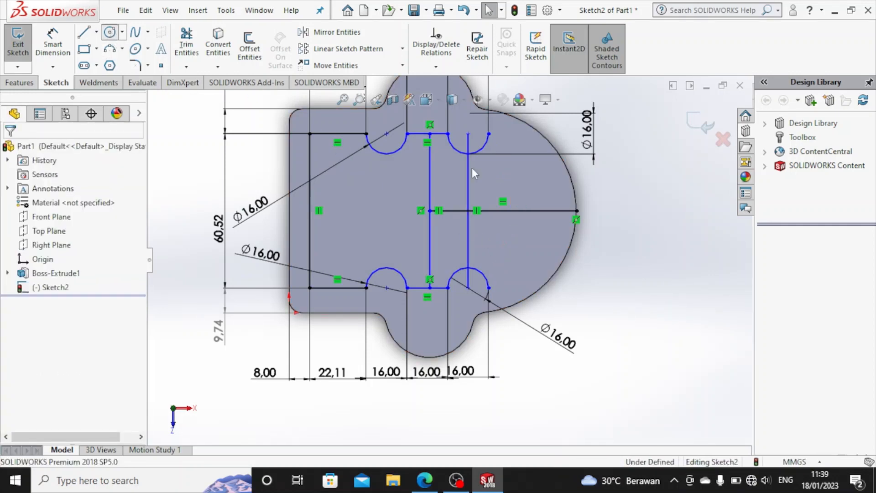
click(468, 210)
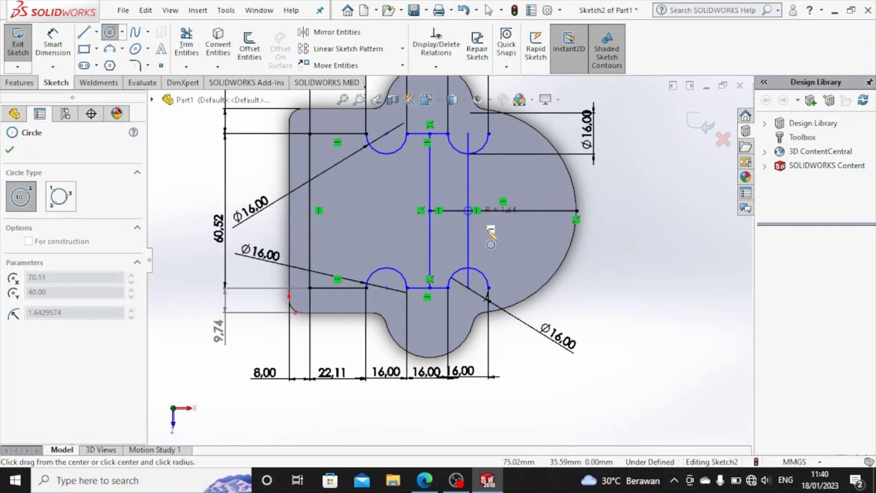
click(508, 280)
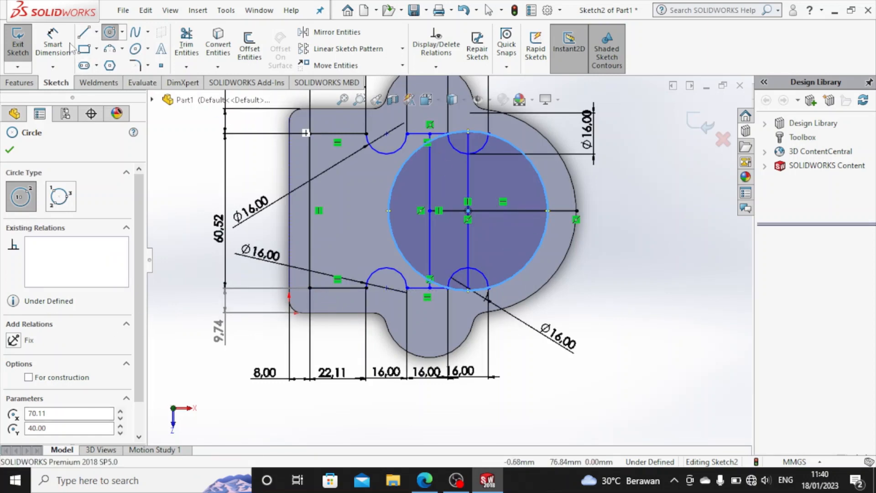
Step: Dimension the large circle's diameter to 60 mm
click(53, 43)
click(541, 245)
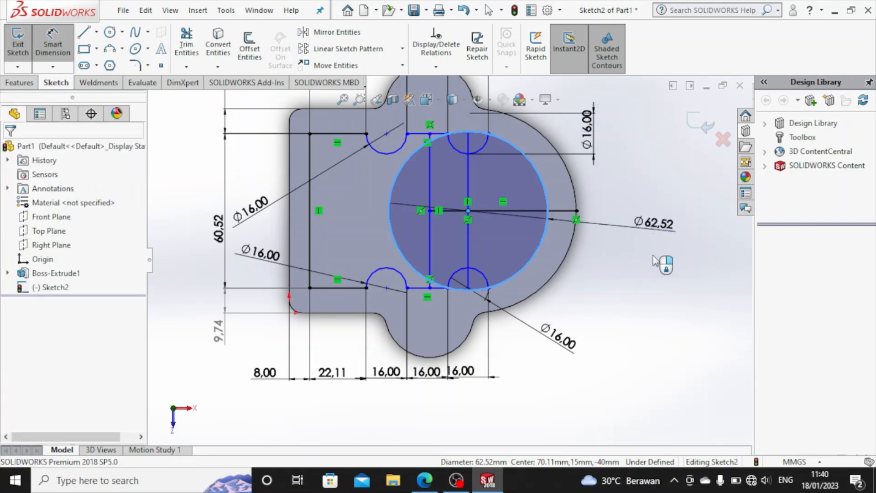
click(653, 255)
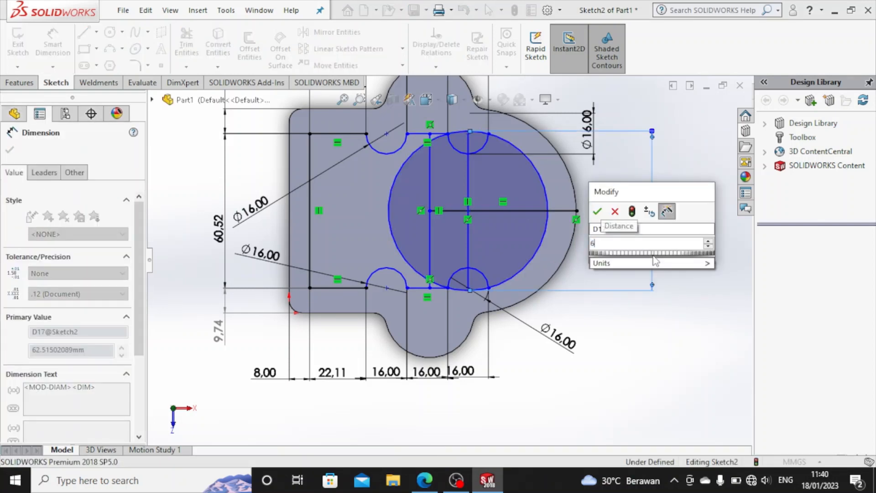
key(Return)
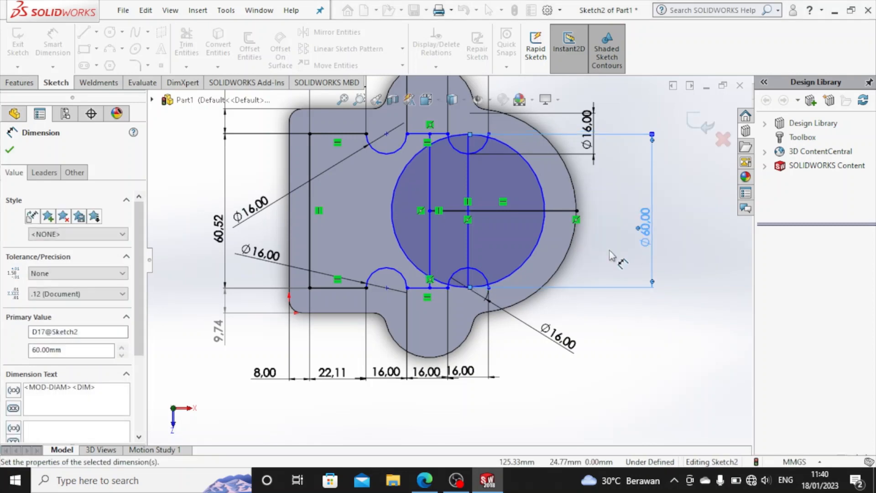
click(10, 151)
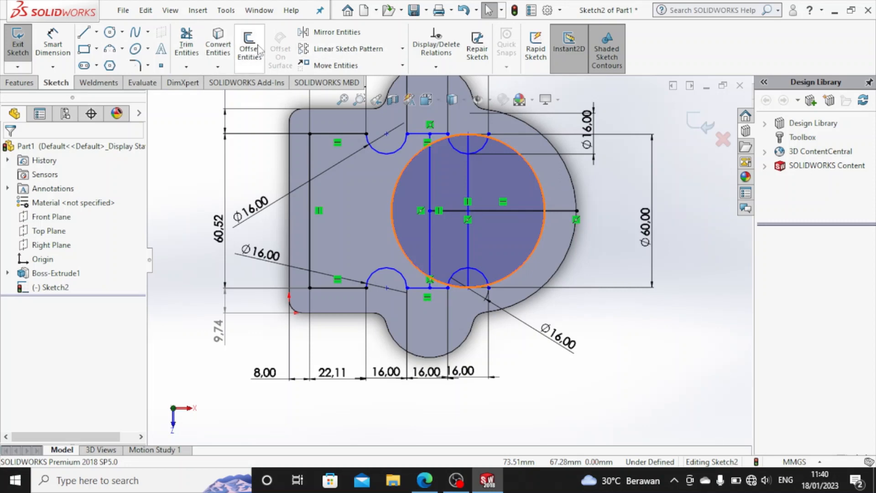
Step: Trim the large circle's left side, the upper halves of both vertical lines and the leftover segments in and around the upper-right notch
click(186, 46)
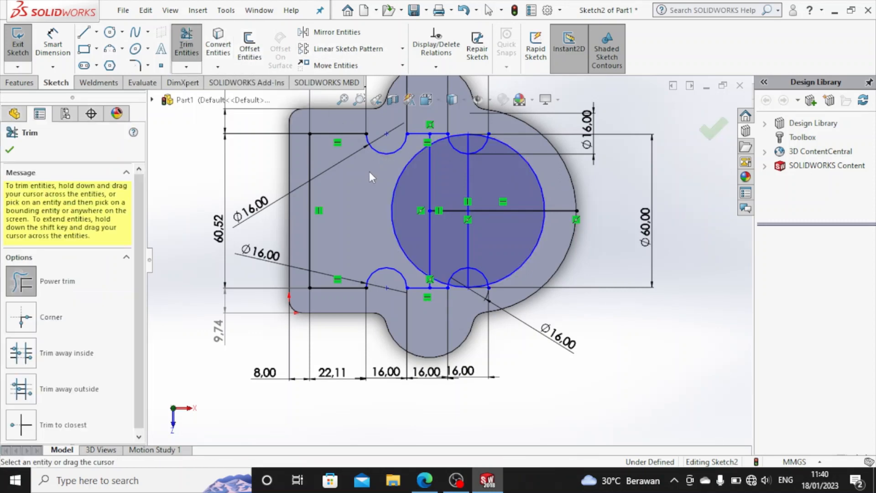
mouse_move(395, 176)
mouse_down()
mouse_move(470, 165)
mouse_move(460, 158)
mouse_up()
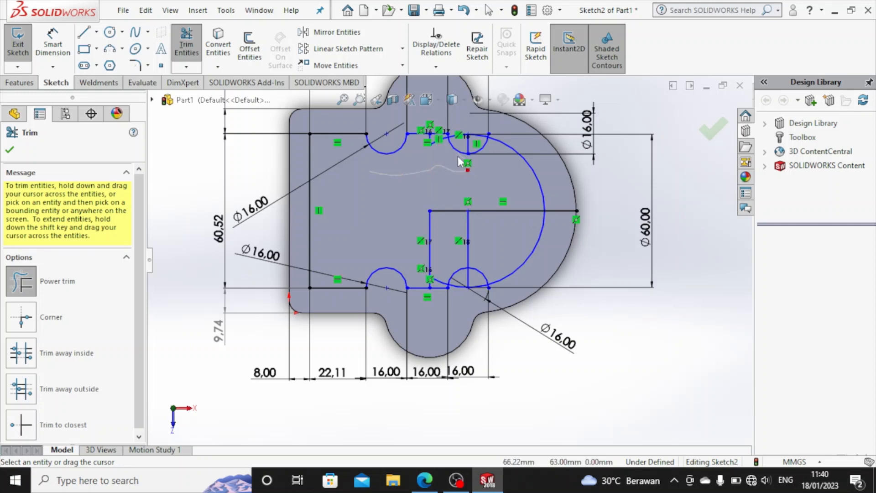
scroll(452, 183, down, 4)
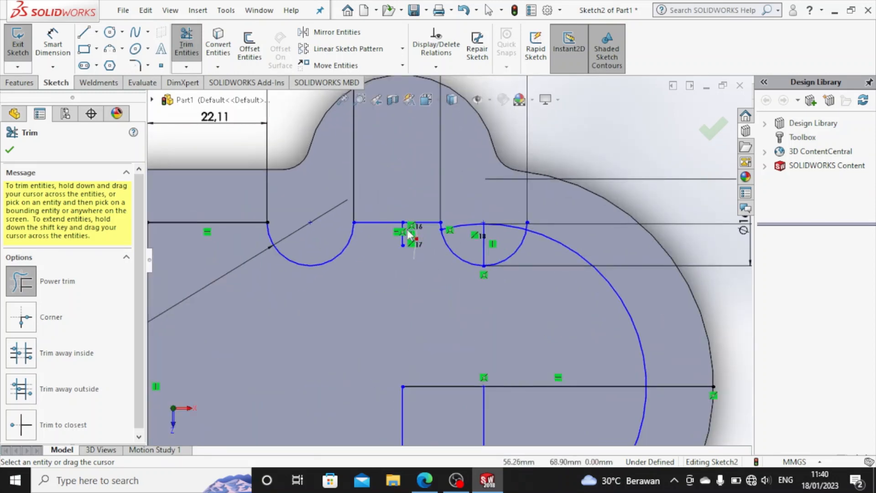
mouse_move(461, 208)
mouse_down()
mouse_move(473, 232)
mouse_move(533, 224)
mouse_move(515, 224)
mouse_up()
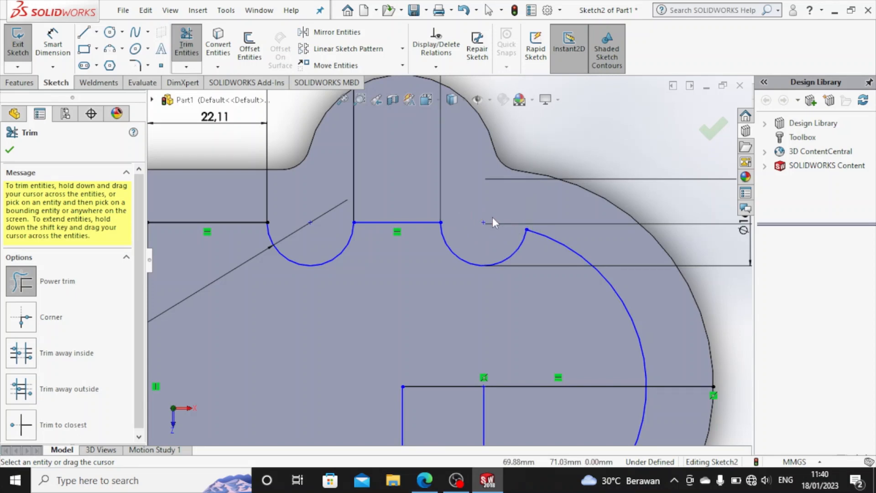
scroll(502, 243, up, 4)
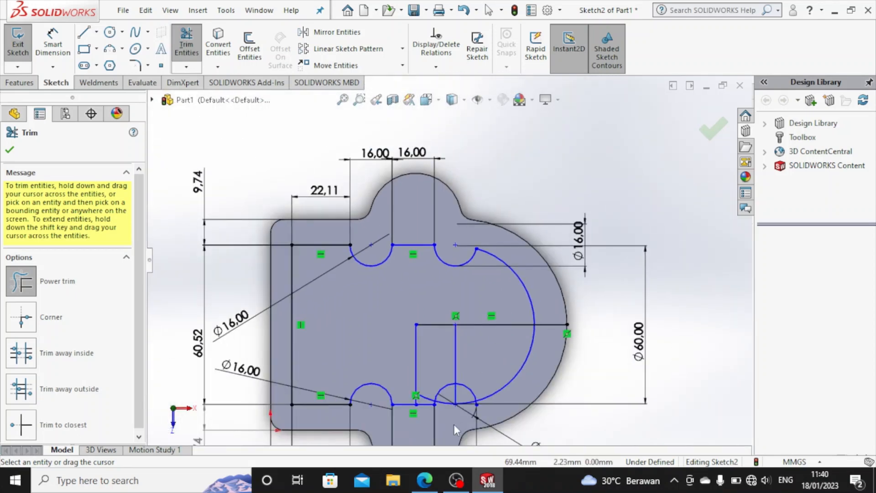
Step: Trim both vertical lines above the lower notches, the horizontal line inside the large arc, and the stubs beside the lower-right notch
scroll(457, 423, down, 4)
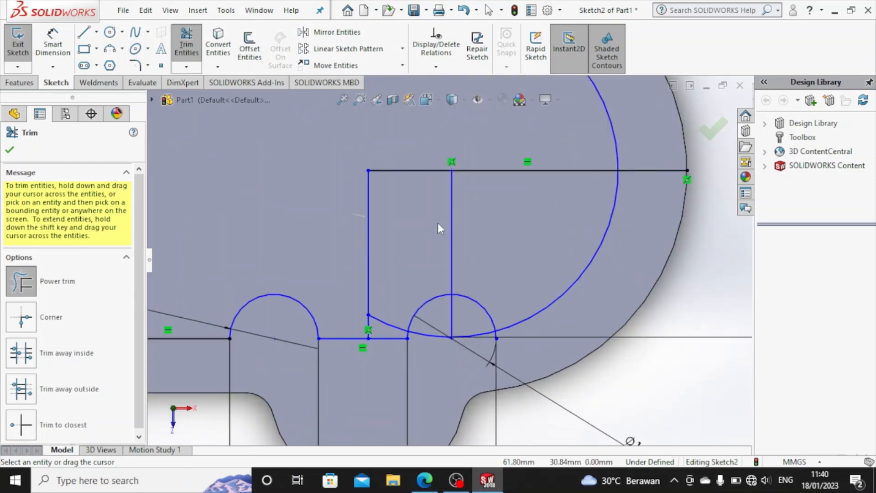
mouse_move(437, 223)
mouse_down()
mouse_move(468, 223)
mouse_move(499, 155)
mouse_up()
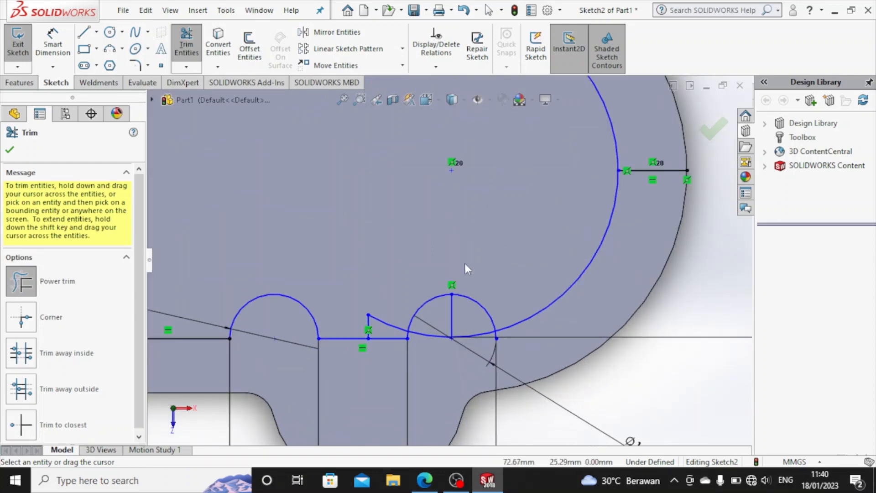
mouse_move(362, 303)
mouse_down()
mouse_move(379, 322)
mouse_move(365, 323)
mouse_up()
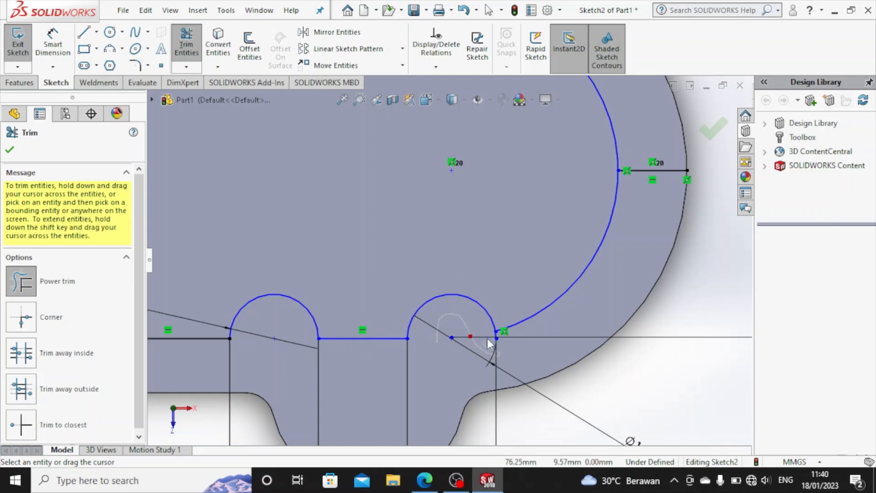
Step: Try to trim the remaining segments at the lower-right notch, and undo those last trims
drag(487, 339, 509, 316)
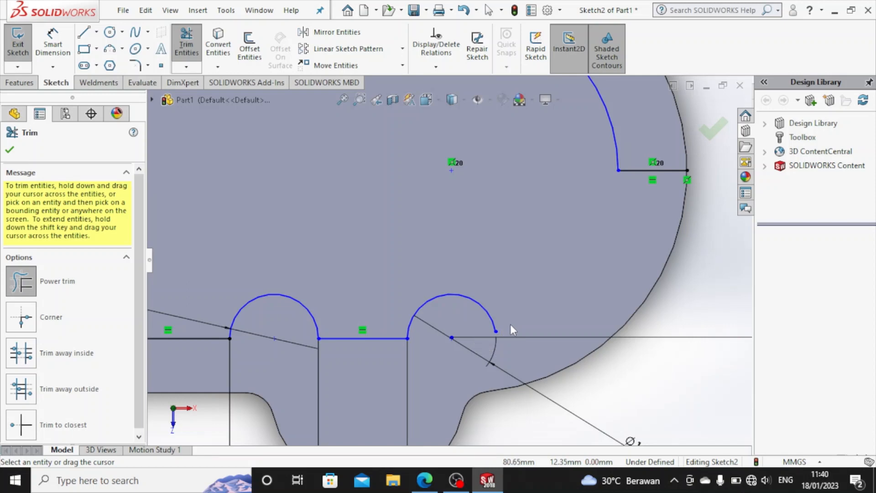
key(Escape)
key(ctrl+z)
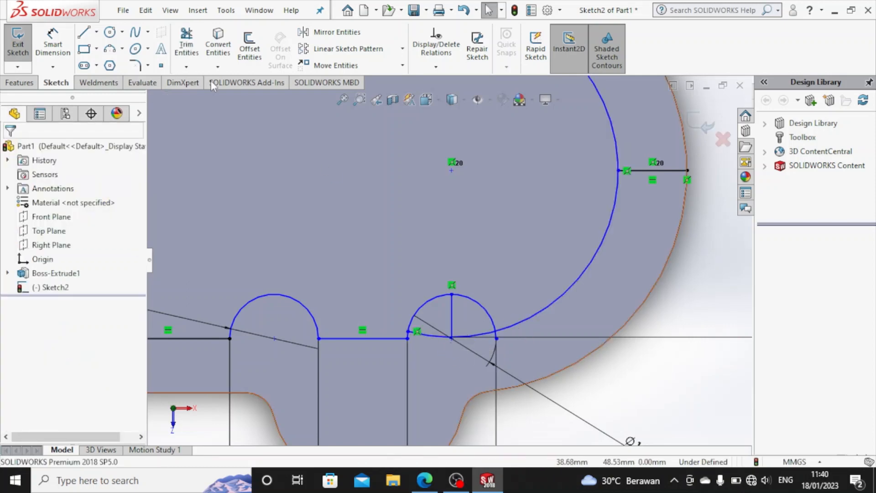
Step: Trim the vertical line and arc remnants inside the lower-right notch so that the large arc ends at the notch
click(187, 40)
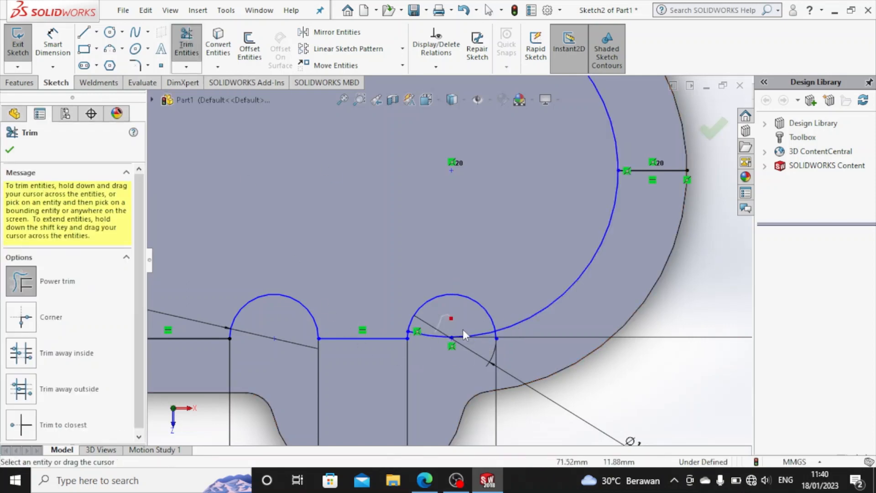
drag(486, 335, 499, 335)
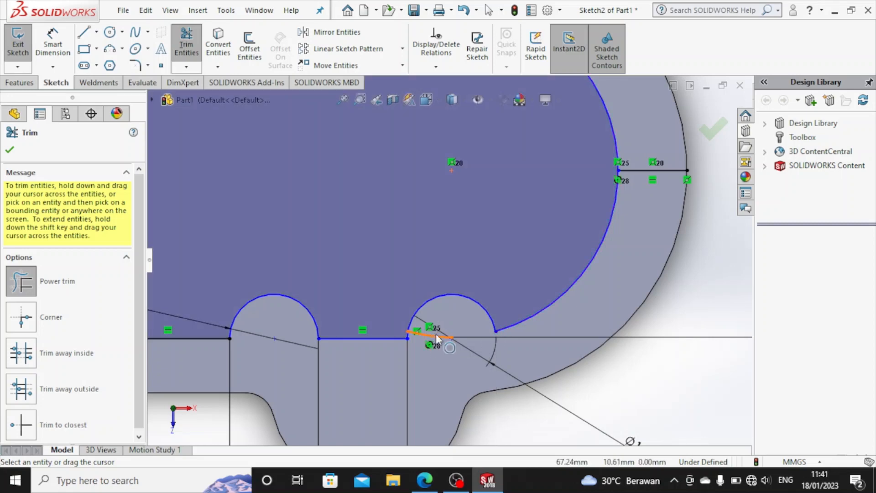
click(436, 335)
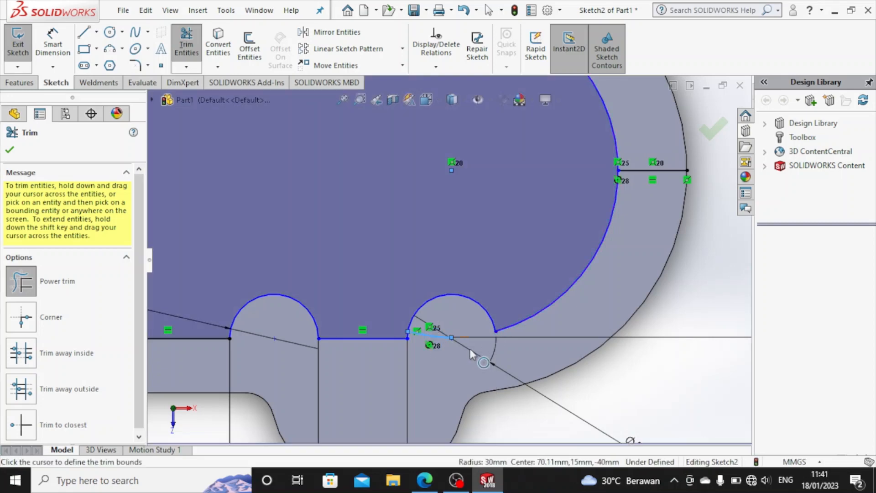
scroll(456, 344, down, 2)
scroll(455, 338, up, 4)
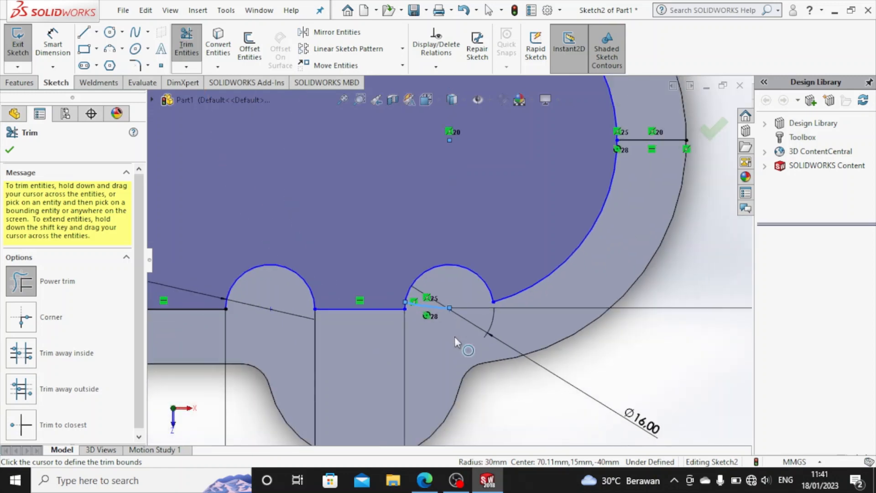
click(187, 46)
click(189, 48)
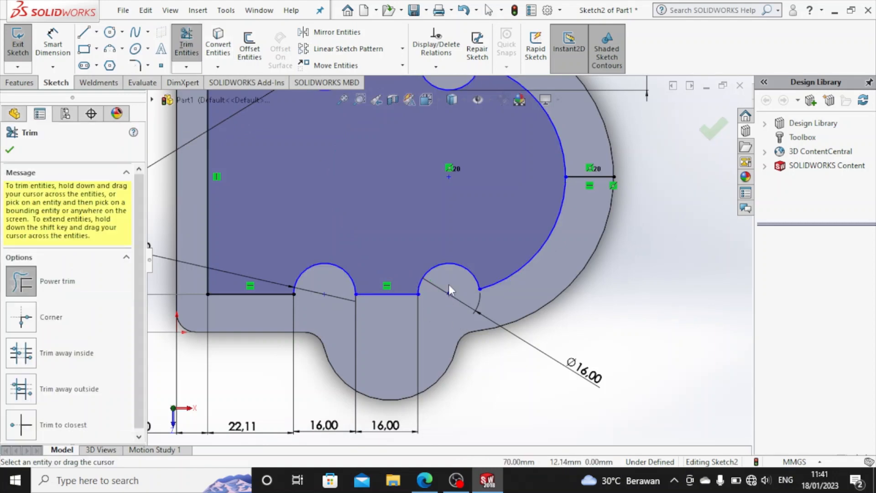
key(Escape)
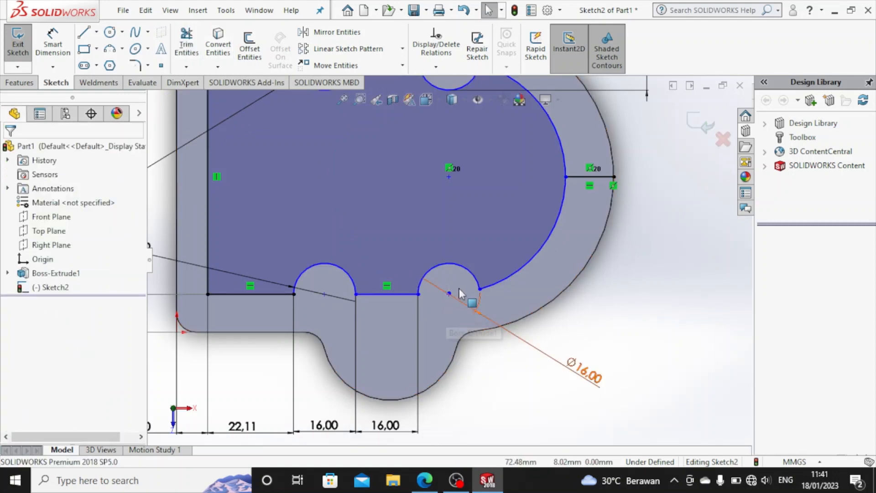
Step: Delete the leftover point at the lower-right notch's centre together with the notch's 16 mm diameter dimension
click(437, 301)
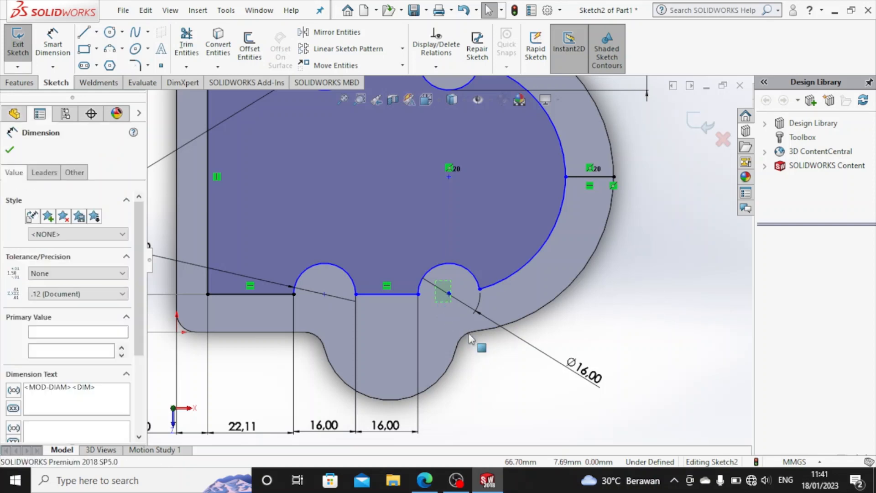
click(478, 353)
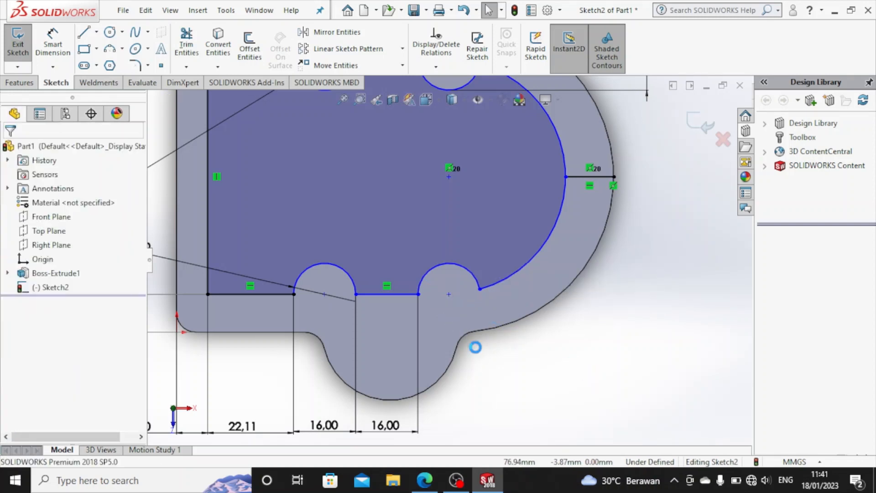
scroll(484, 316, up, 3)
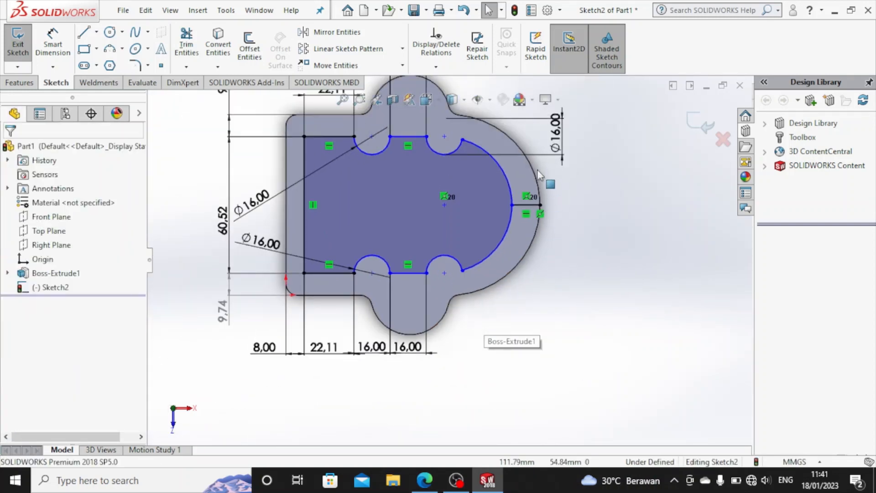
Step: Sketch a circle about 21 mm in diameter, centred where the short horizontal line meets the pocket's large right-hand arc
scroll(485, 321, down, 2)
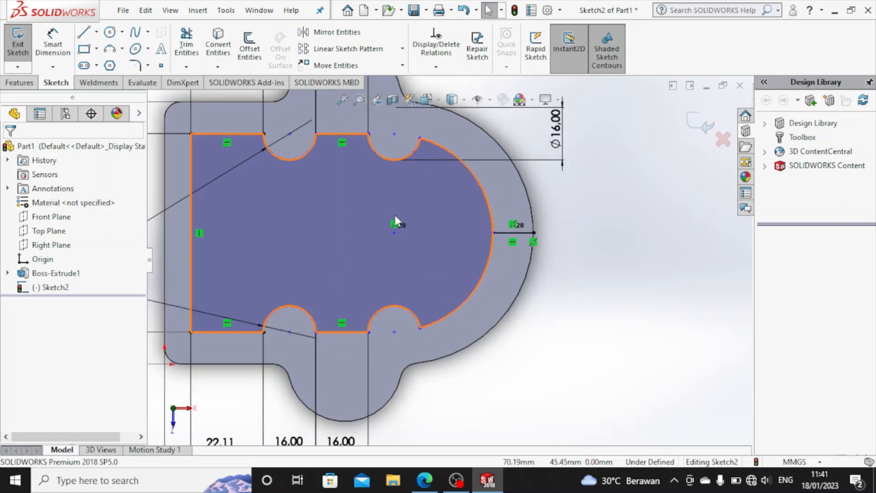
click(109, 32)
click(492, 233)
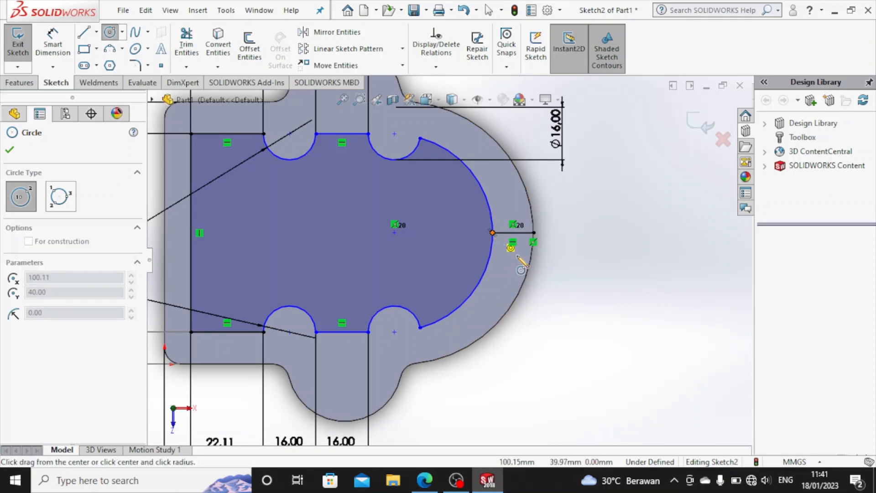
click(518, 258)
Step: Dimension the circle at the pocket's rounded end to a diameter of 16 mm
click(53, 43)
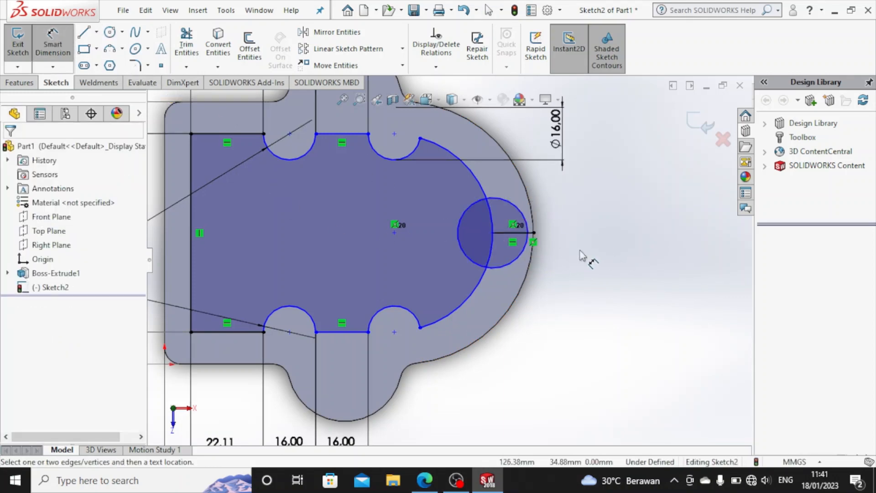
click(523, 259)
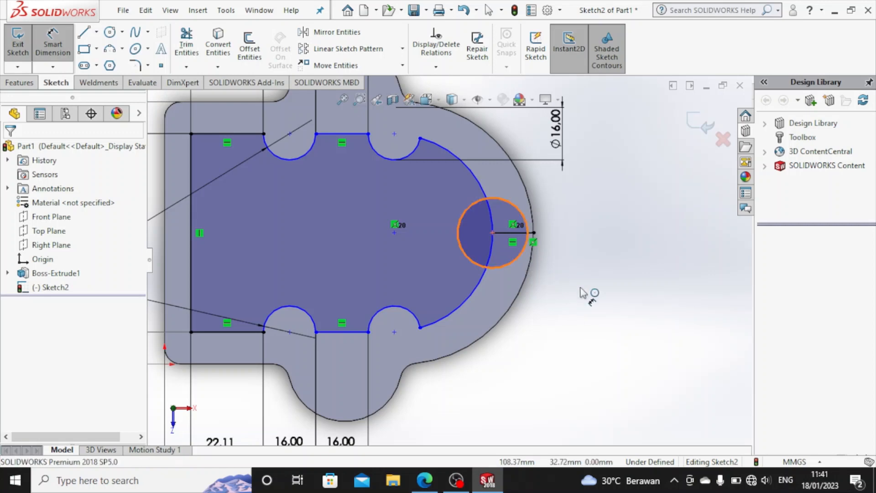
click(597, 310)
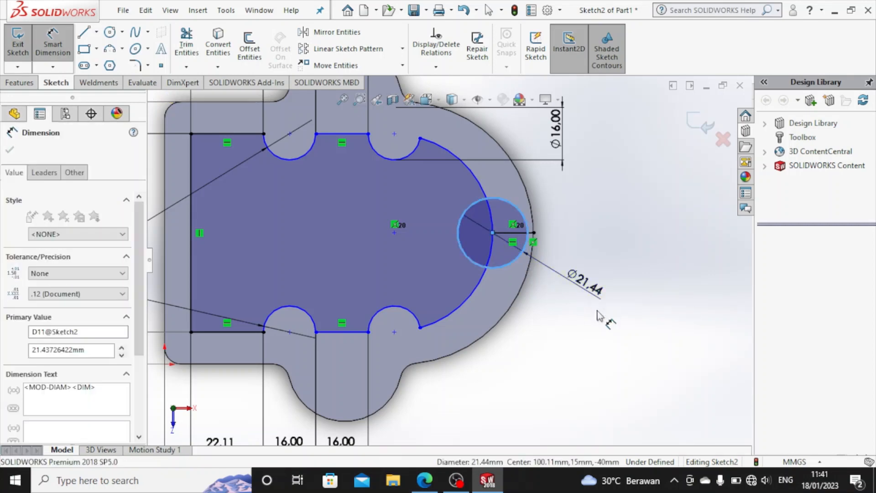
text(16)
key(Return)
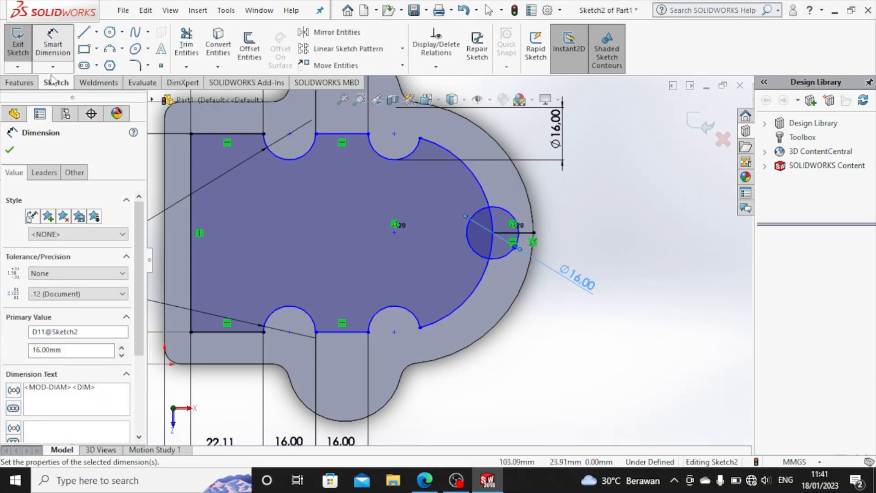
Step: Trim the circle's outer half, the large arc inside it and the short horizontal line, leaving an inward notch at the pocket's rounded end
click(186, 45)
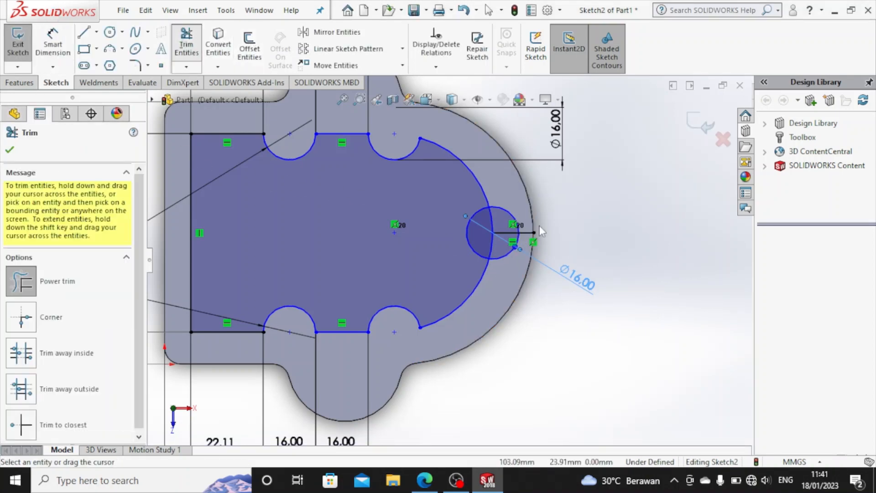
mouse_move(515, 215)
mouse_down()
mouse_move(480, 224)
mouse_move(503, 254)
mouse_move(533, 254)
mouse_up()
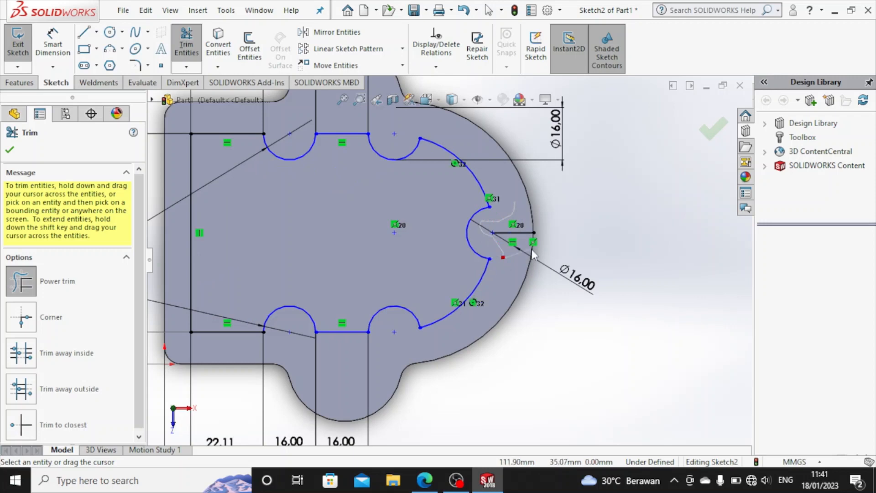
drag(515, 225, 516, 227)
key(Escape)
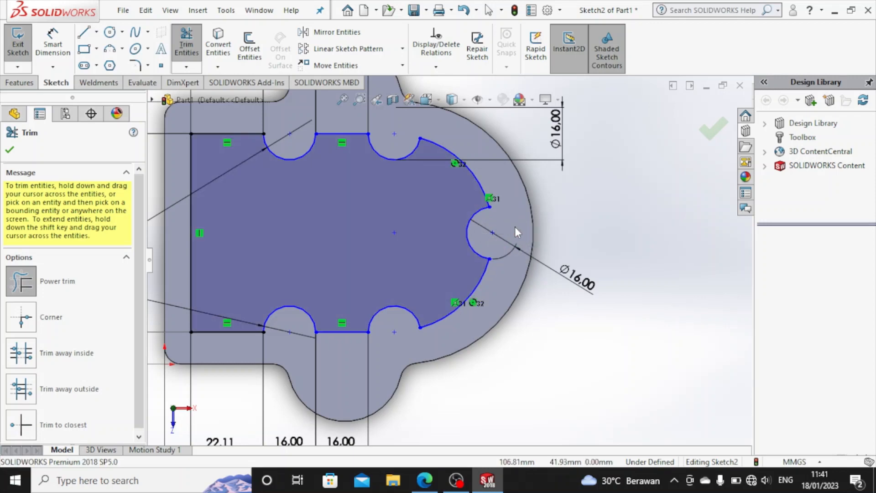
click(432, 238)
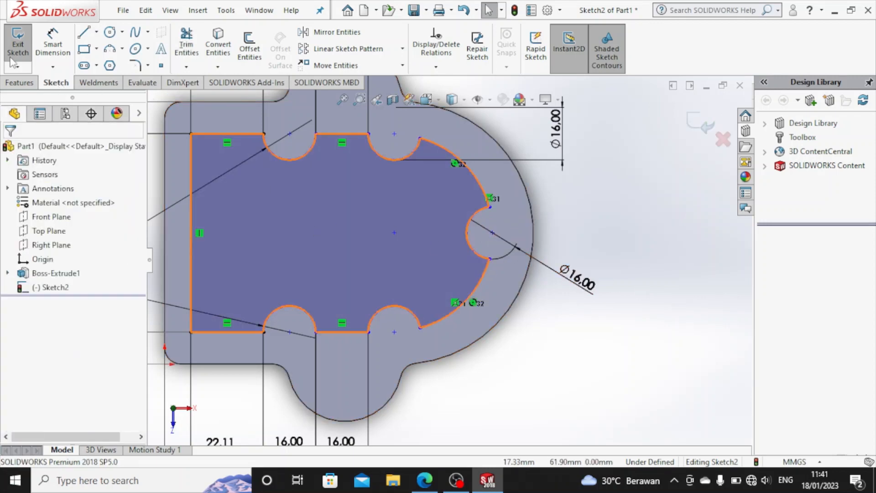
Step: Add 5 mm sketch fillets to the pocket's two square-end corners and where its short edges meet the first upper and lower notches
click(136, 66)
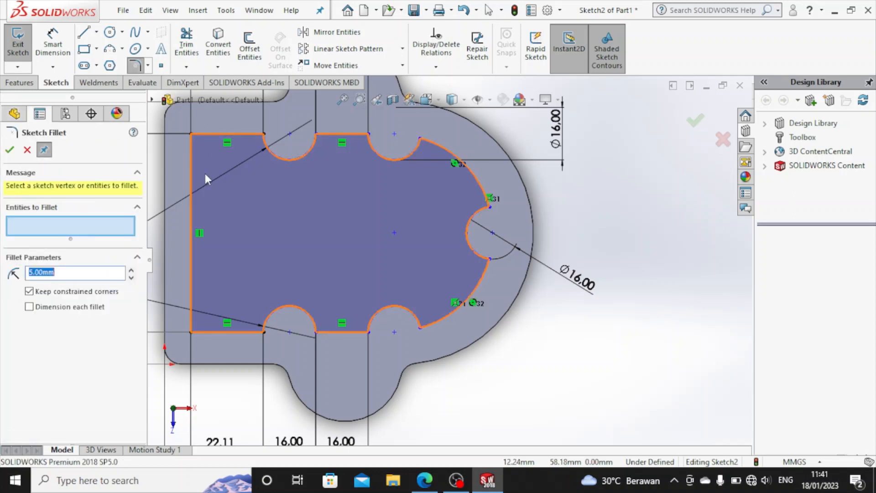
click(191, 160)
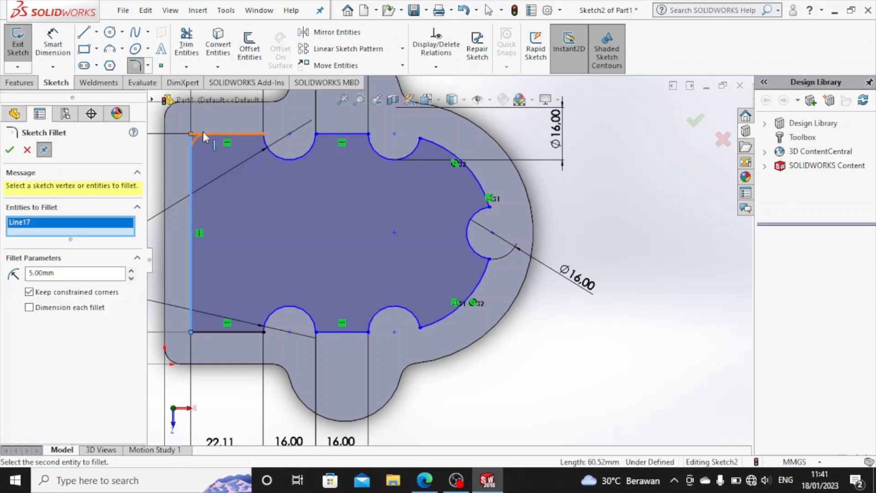
click(202, 133)
click(189, 309)
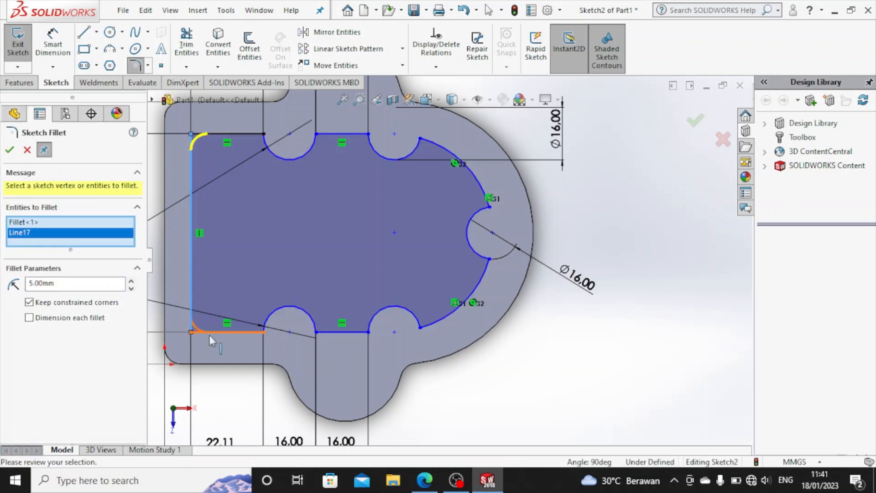
click(213, 332)
click(248, 333)
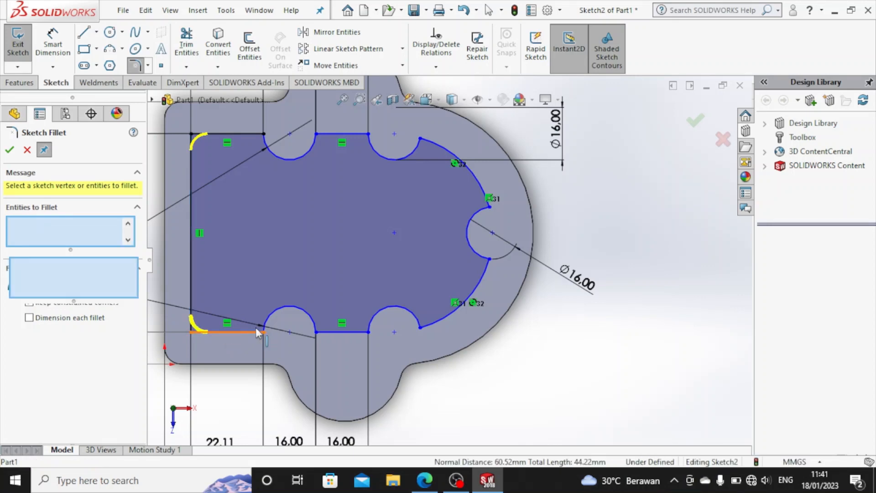
click(270, 321)
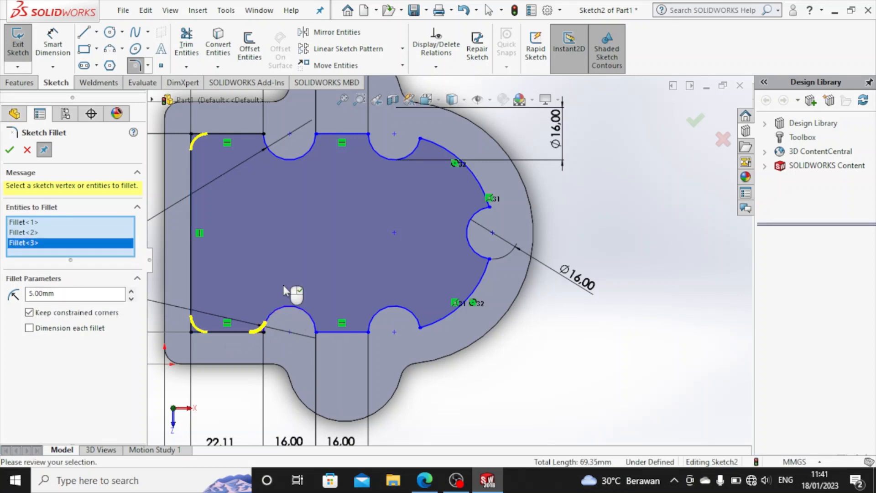
click(258, 135)
click(274, 153)
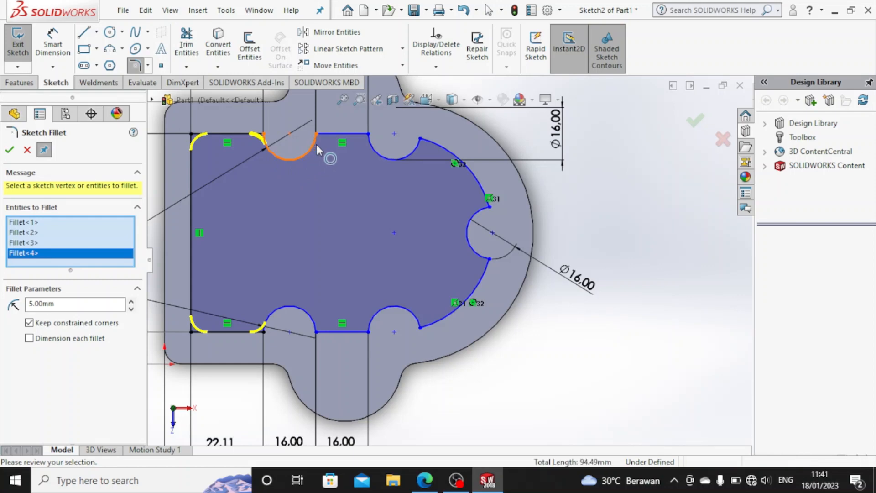
click(317, 144)
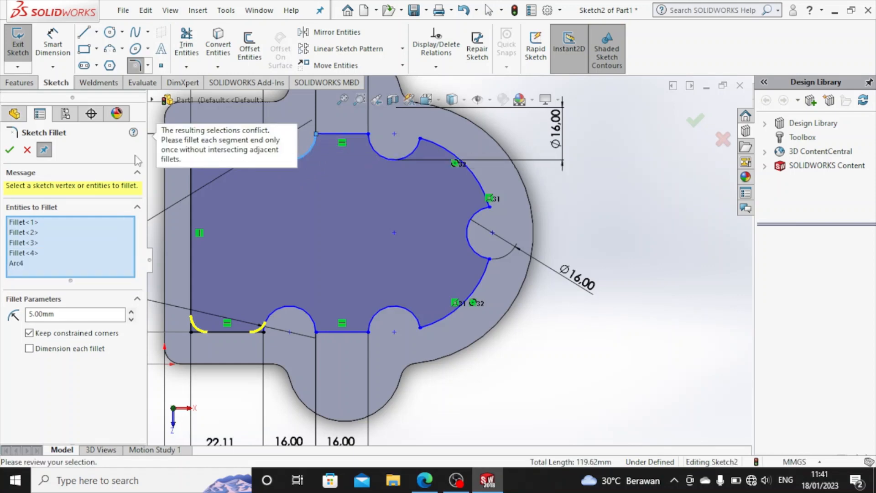
click(9, 150)
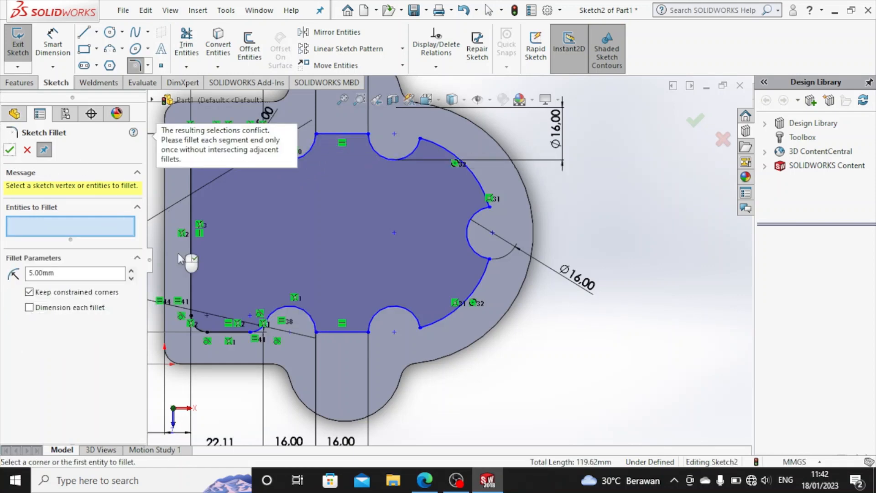
Step: Round the remaining eight notch corners of the pocket outline with 5 mm sketch fillets, including both sides of the rounded end's notch
click(314, 145)
click(359, 136)
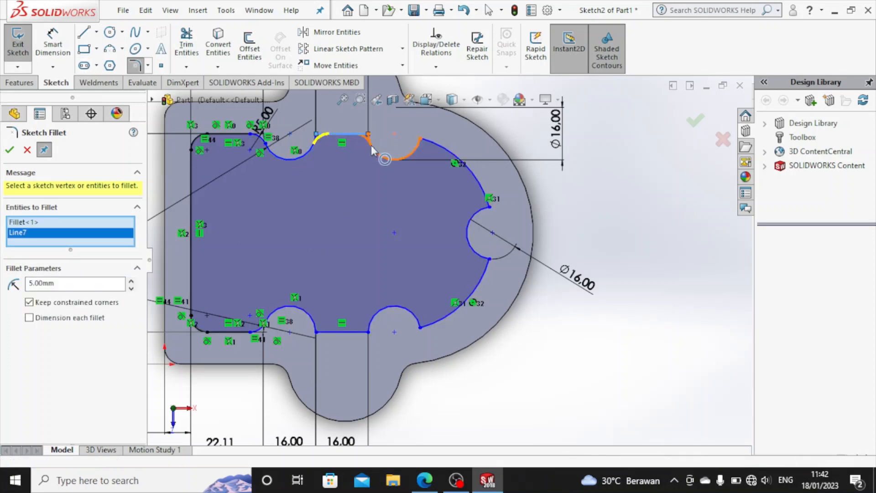
click(414, 150)
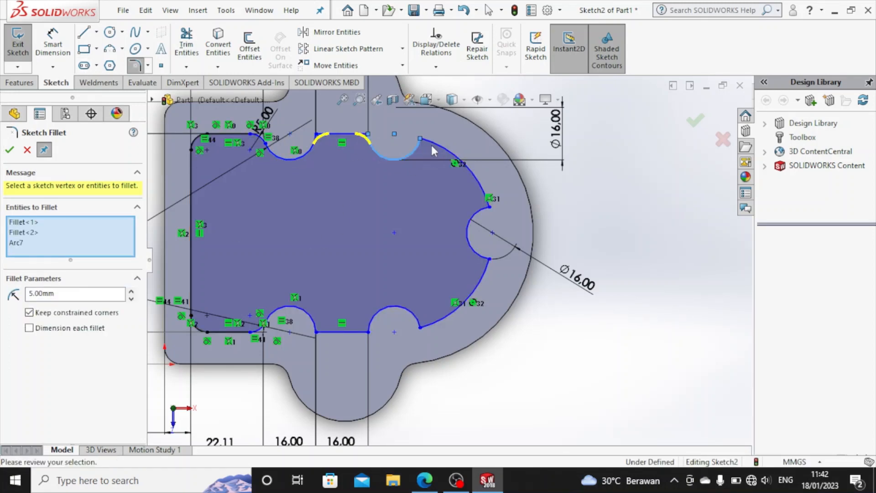
click(478, 180)
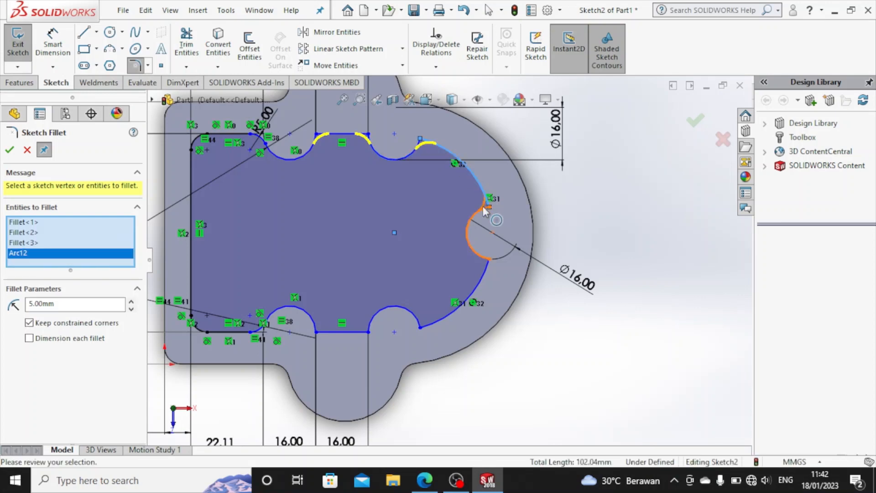
click(479, 251)
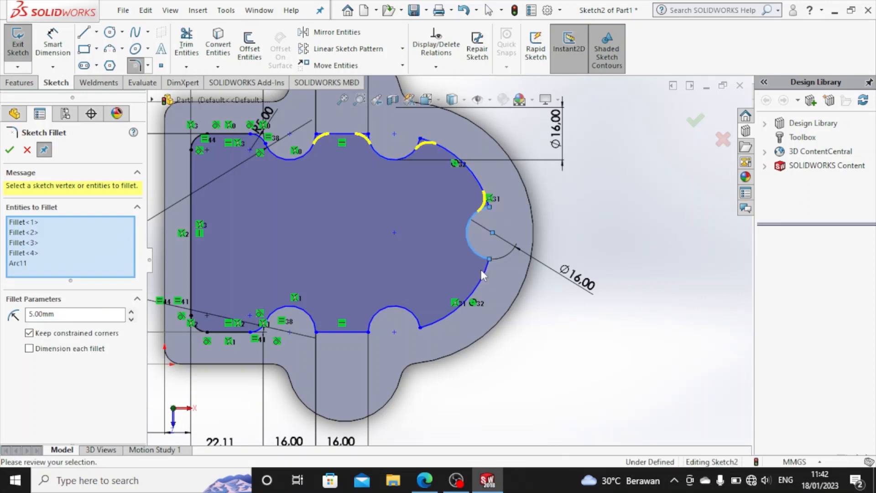
click(414, 314)
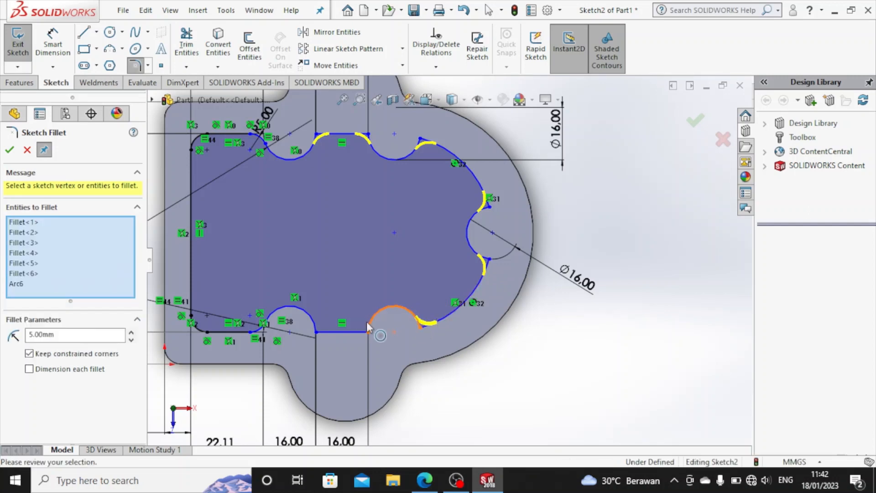
click(352, 331)
click(314, 325)
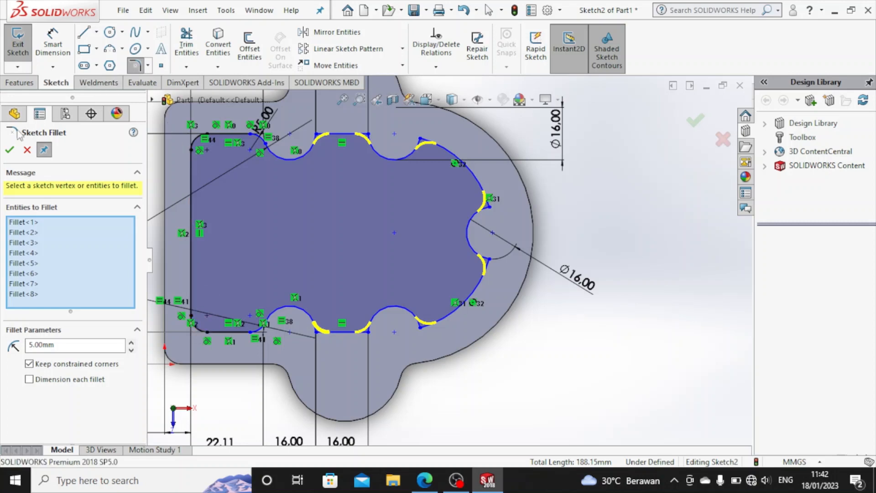
key(Return)
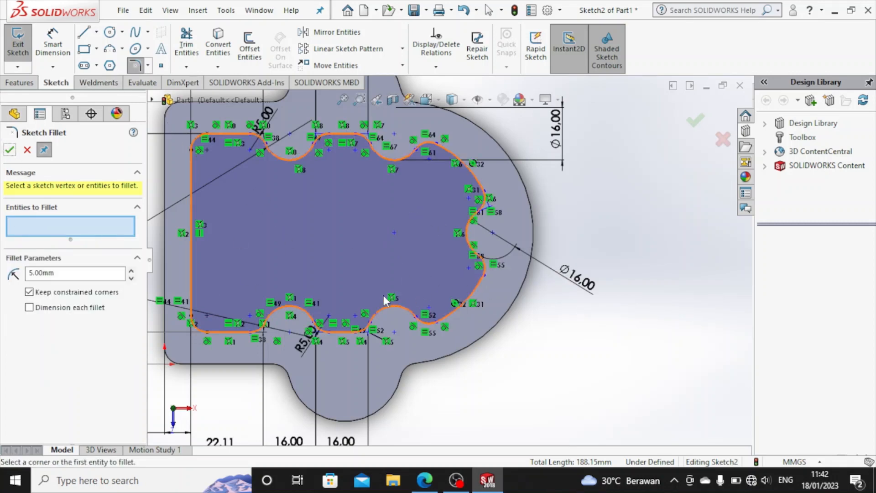
click(9, 151)
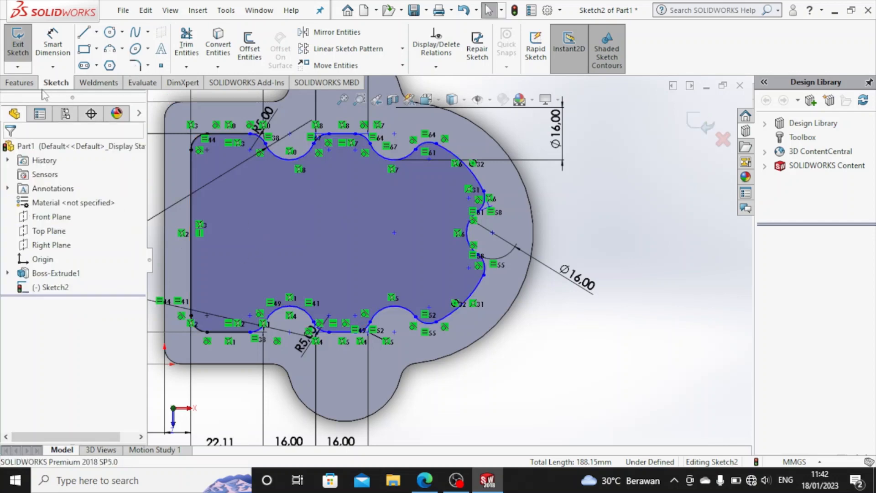
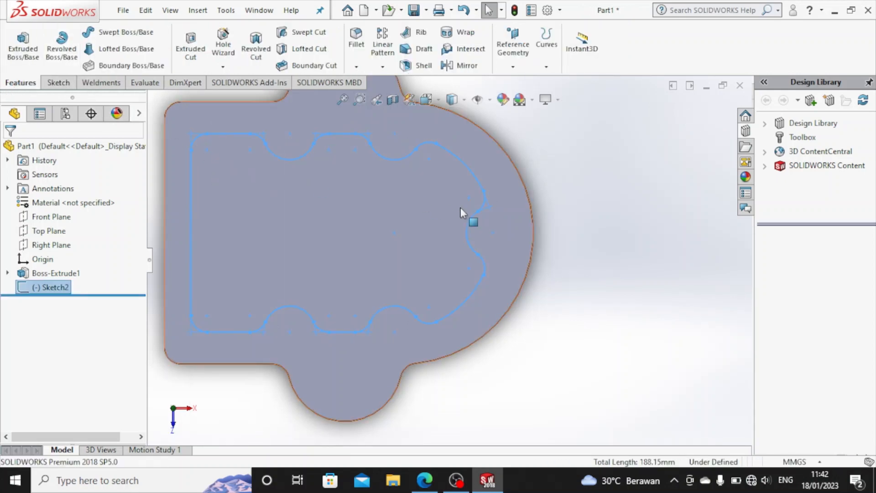
Step: Cut the notched pocket outline into the plate with a blind extruded cut 10 mm deep
middle_drag(628, 303, 637, 265)
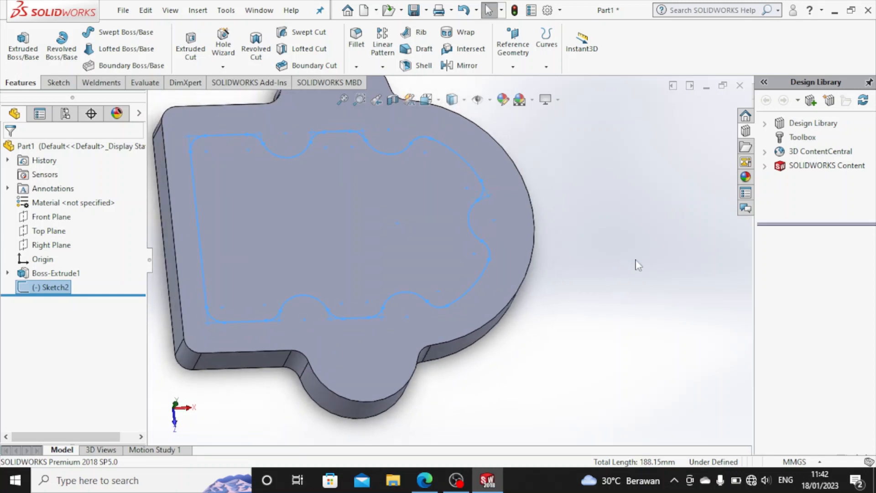
middle_drag(570, 283, 493, 231)
click(448, 213)
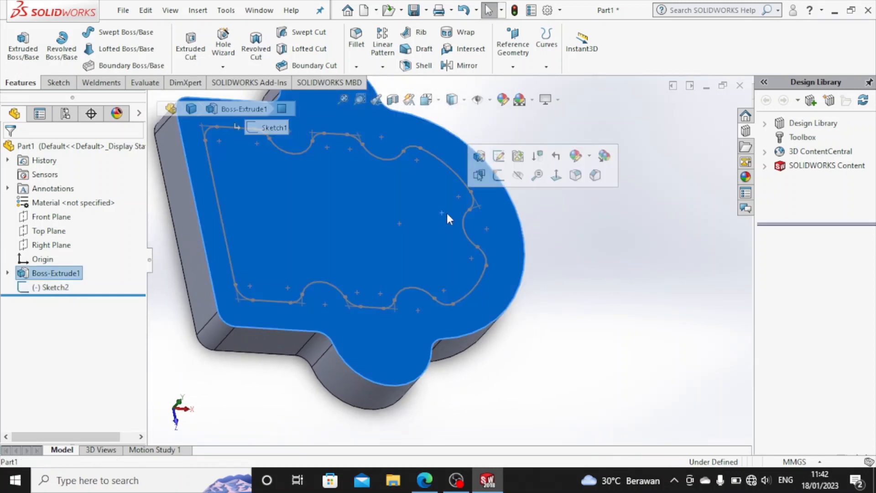
click(49, 287)
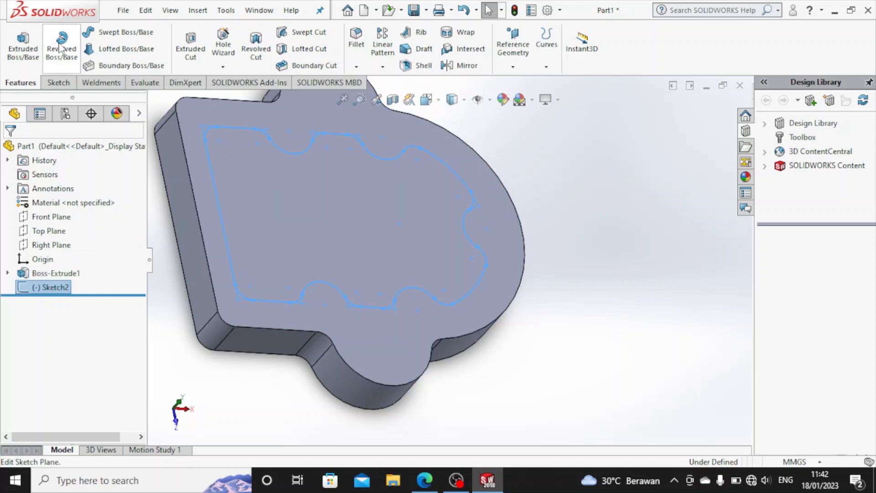
click(196, 45)
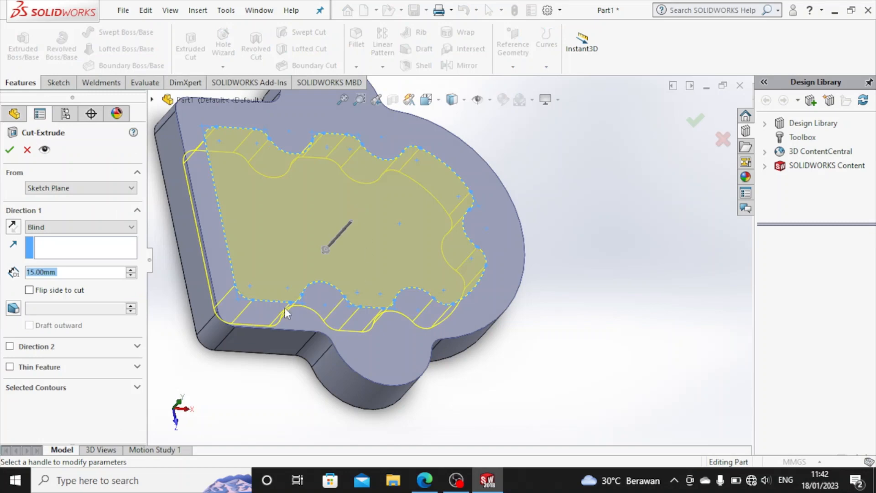
text(10)
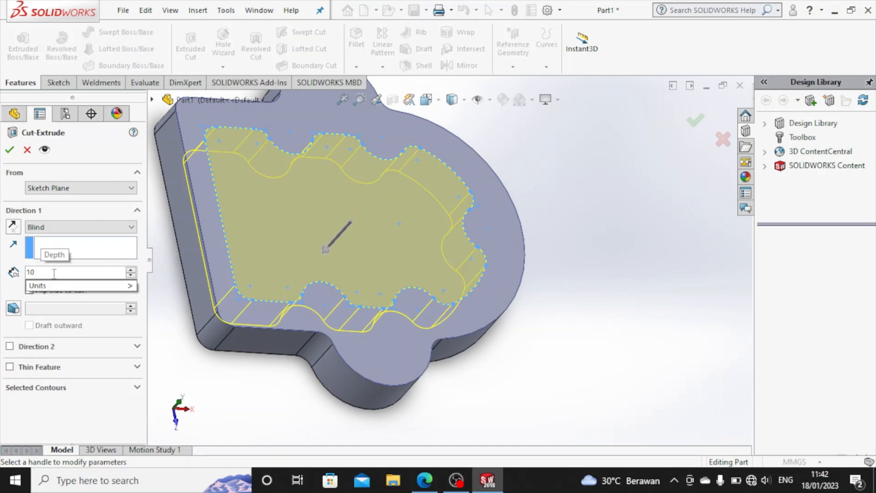
key(Return)
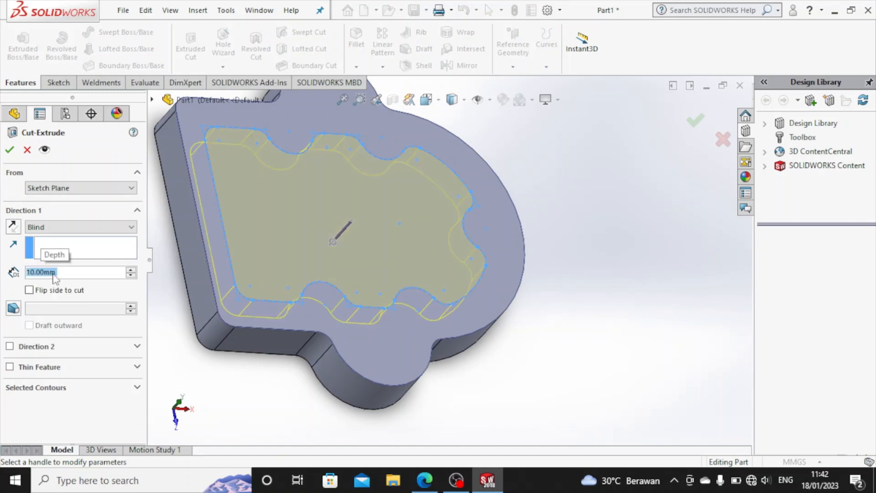
click(8, 151)
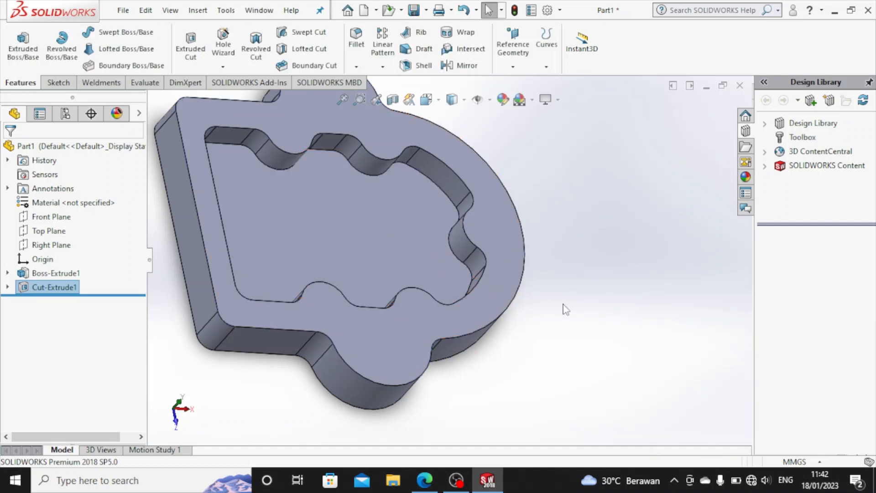
Step: Start a new sketch on the plate's top face, with the view normal to that face
middle_drag(566, 309, 529, 317)
click(406, 138)
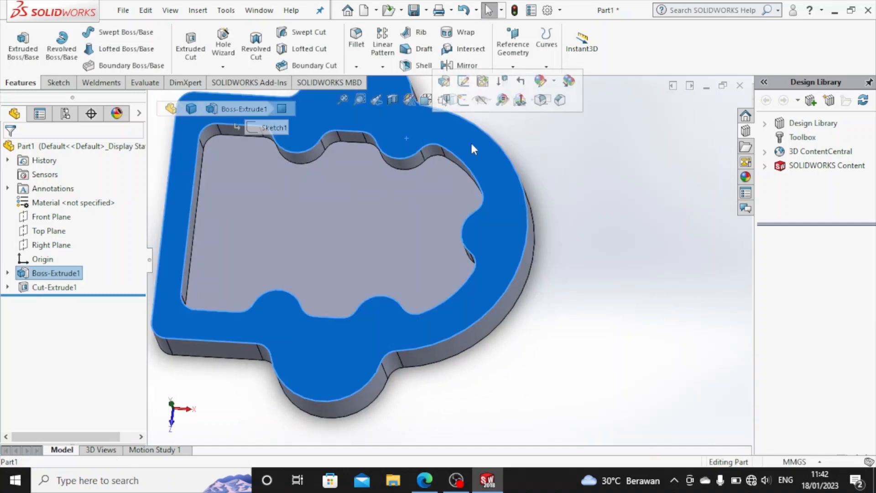
click(502, 81)
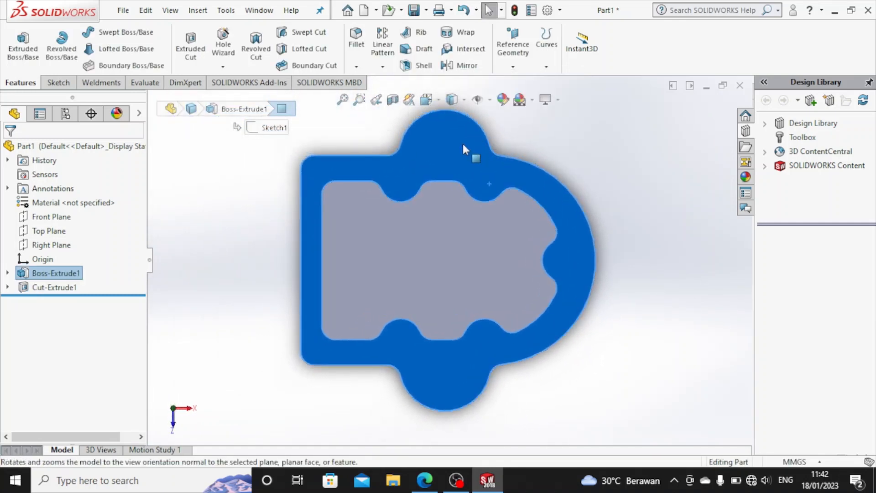
right_click(466, 147)
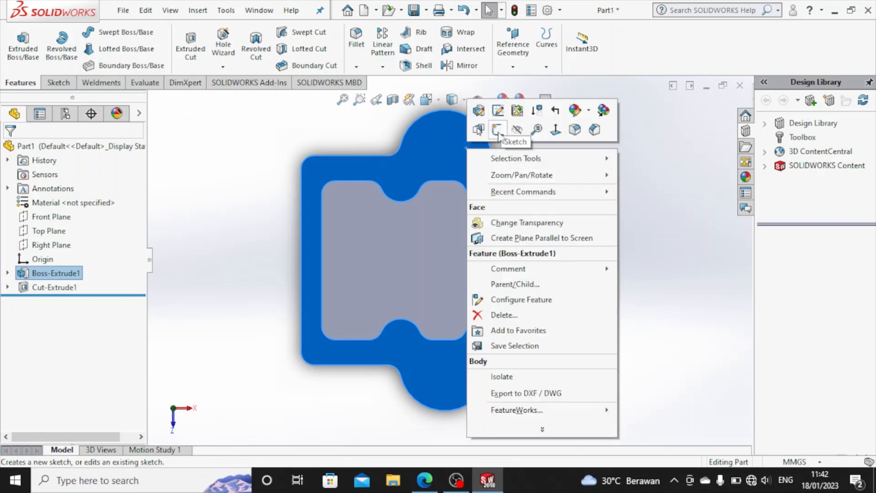
click(497, 131)
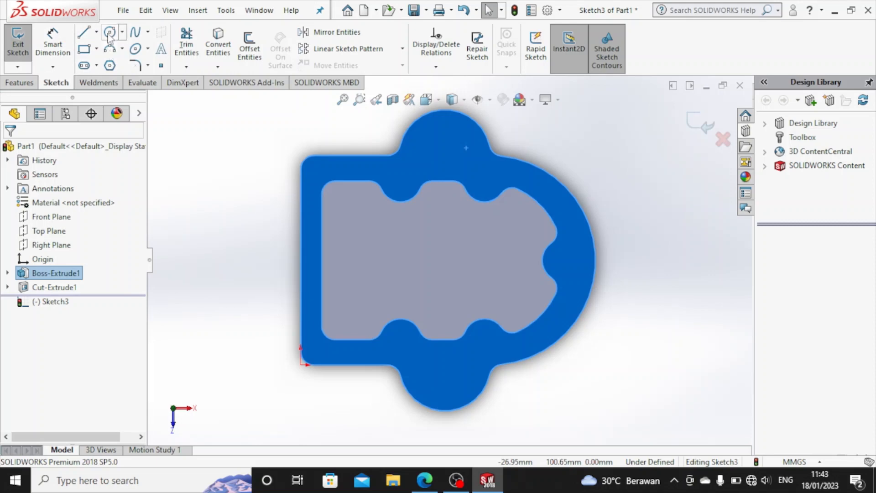
Step: Draw an 8 mm vertical line from the lowest point of the pocket's first upper notch to the notch's arc centre
click(83, 31)
scroll(404, 206, down, 5)
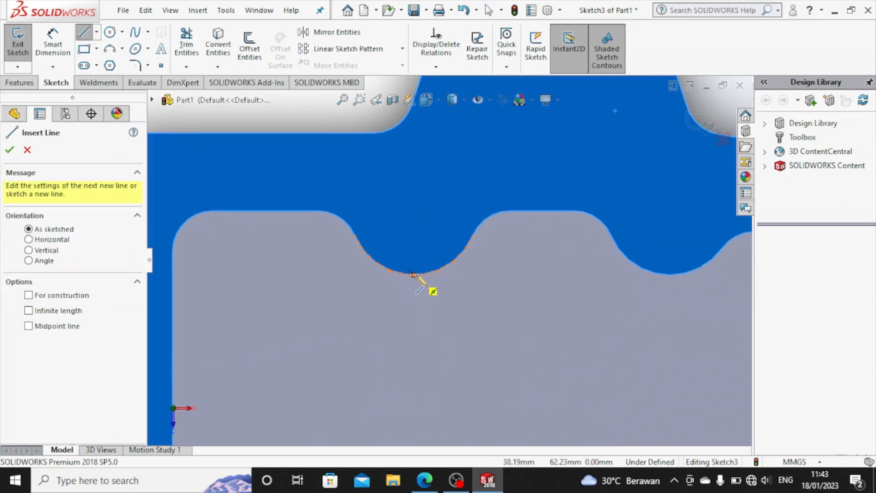
click(413, 274)
click(413, 210)
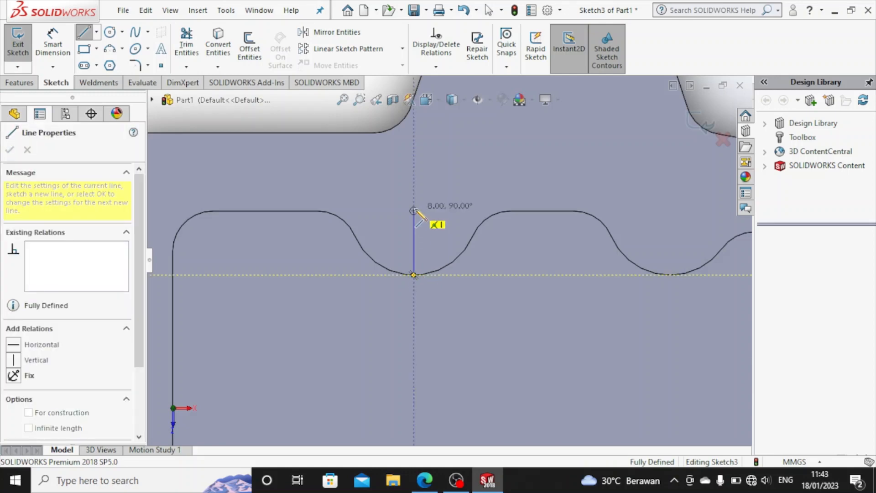
key(Escape)
Step: Draw a line from the topmost point of the upper lobe to the centre of the lobe's arc
scroll(447, 195, down, 2)
scroll(447, 196, up, 5)
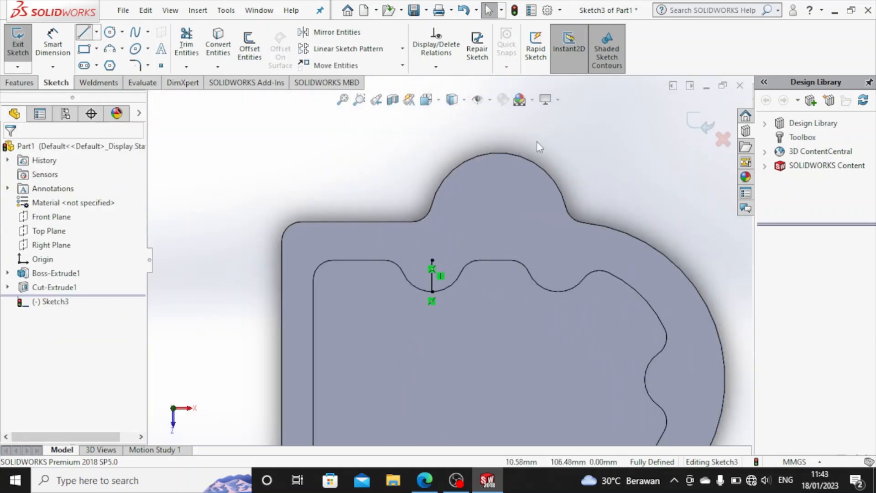
key(l)
click(499, 153)
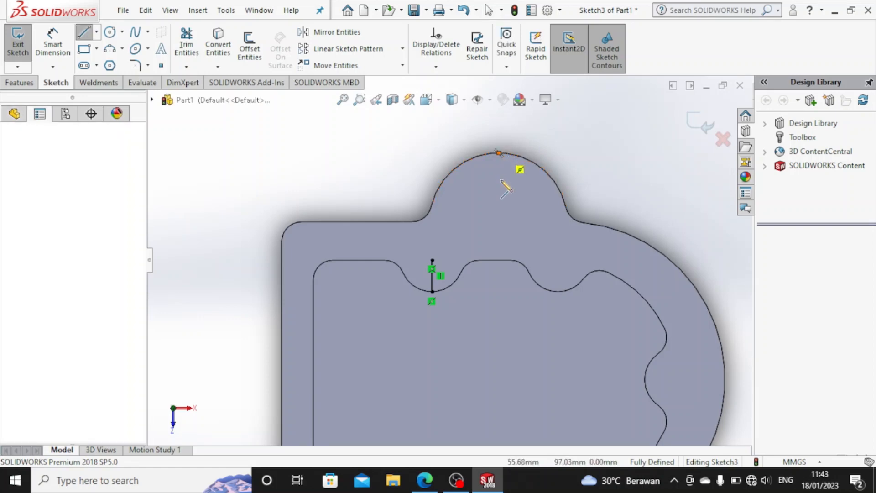
click(499, 222)
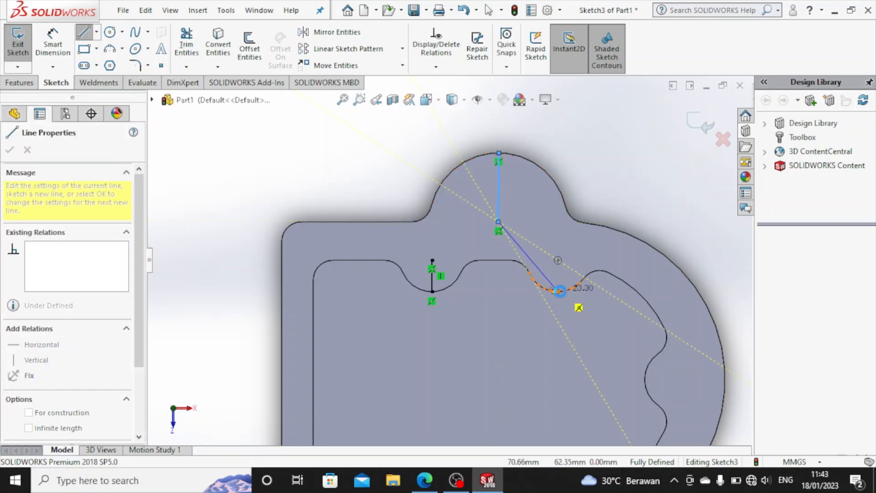
key(Escape)
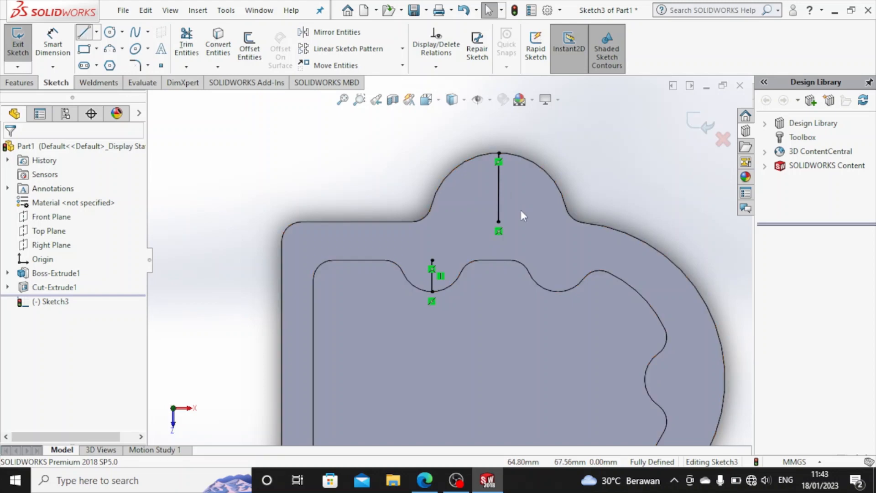
key(l)
click(556, 290)
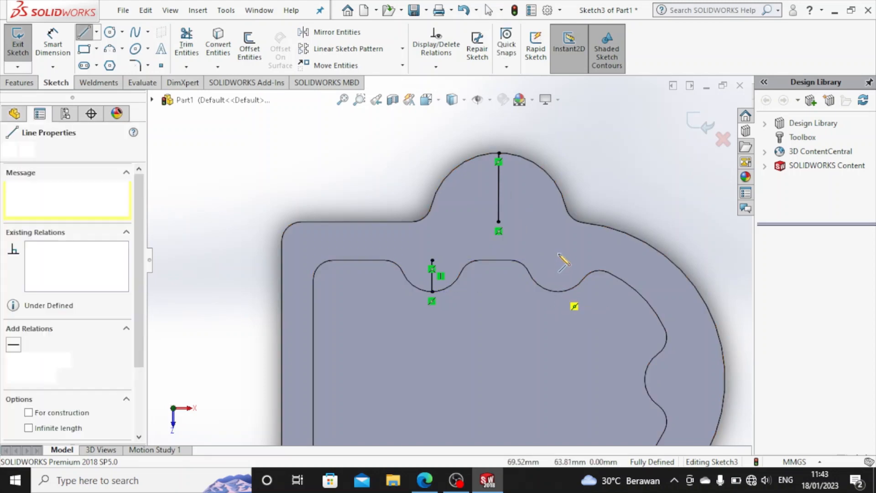
key(Escape)
key(Escape)
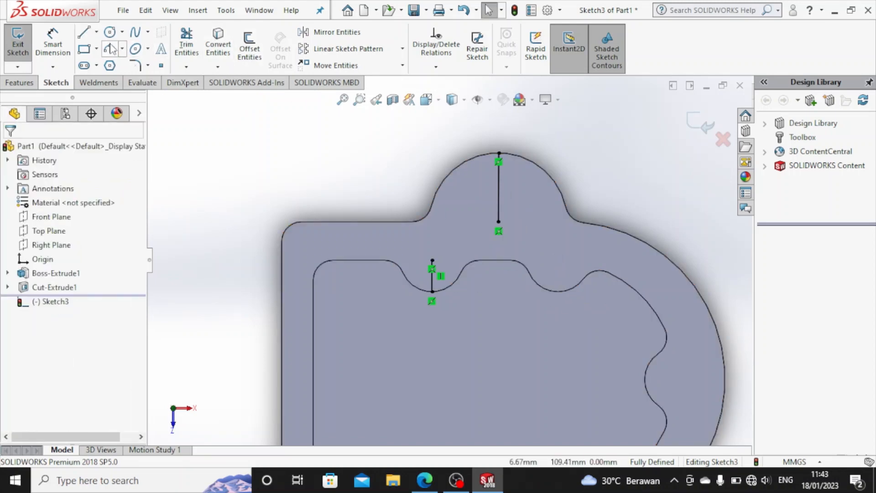
Step: Draw a line from the bottom of the pocket's second upper notch to the notch's arc centre
click(87, 35)
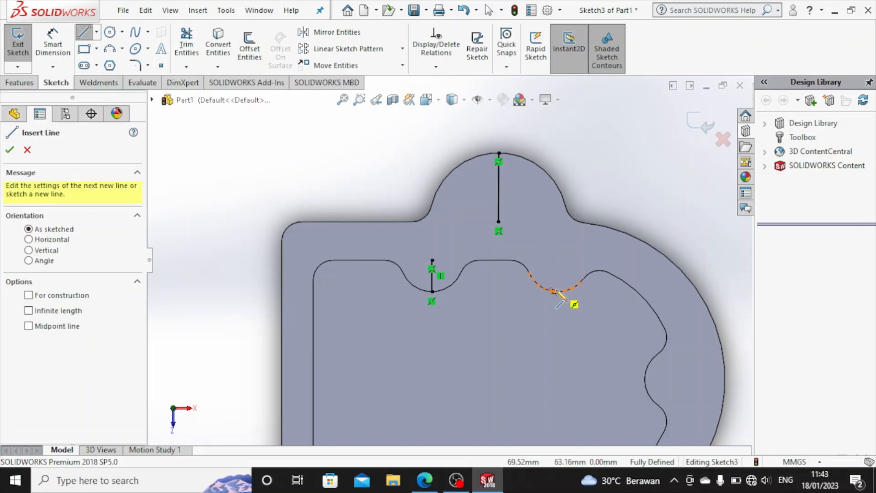
click(554, 291)
click(558, 260)
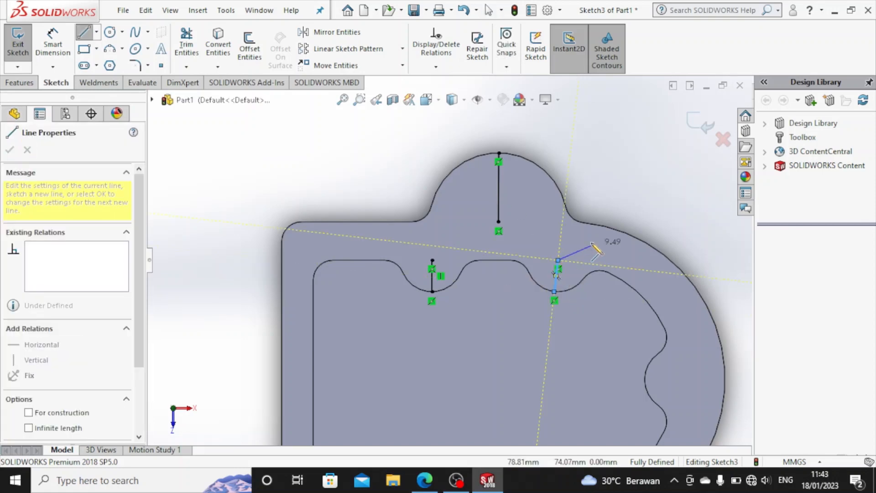
key(Escape)
Step: Draw a horizontal line from the innermost point of the rounded end's notch to that notch's arc centre
scroll(584, 288, down, 3)
scroll(585, 285, up, 6)
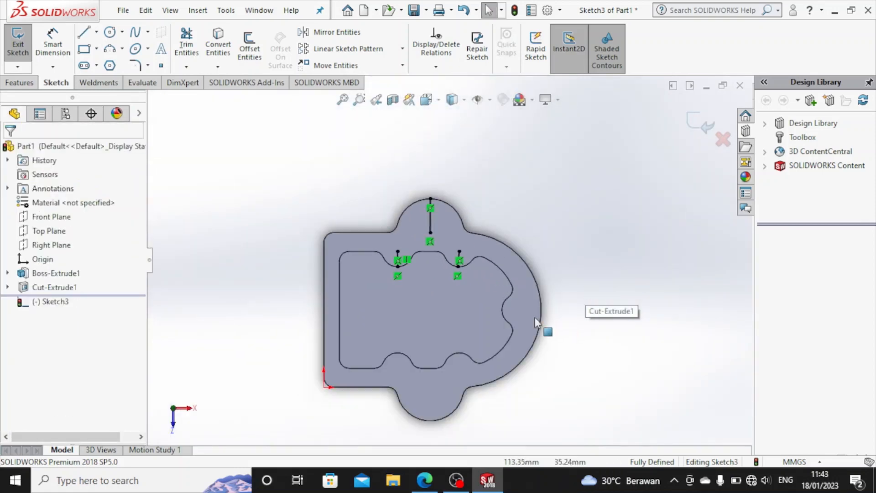
scroll(536, 323, down, 5)
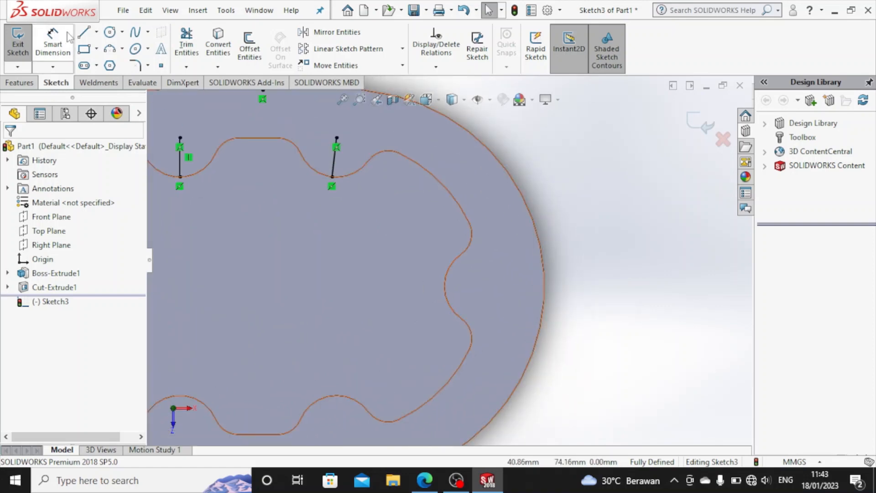
click(84, 32)
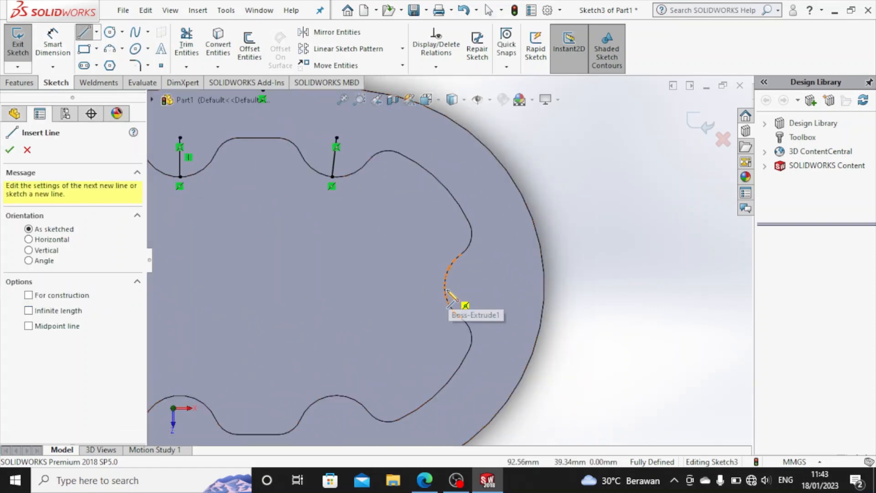
click(484, 286)
key(Escape)
Step: Draw an 8 mm line from the top of the pocket's second lower notch to the notch's arc centre
scroll(407, 307, up, 3)
scroll(407, 307, up, 3)
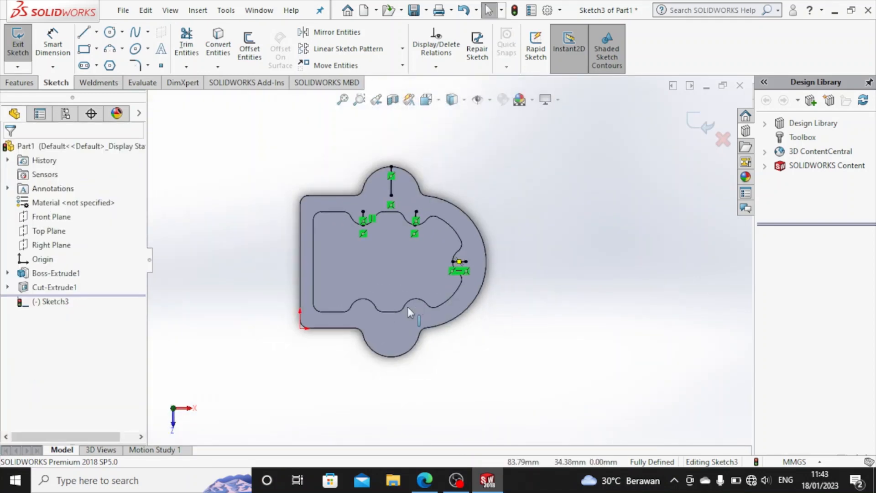
scroll(411, 308, down, 4)
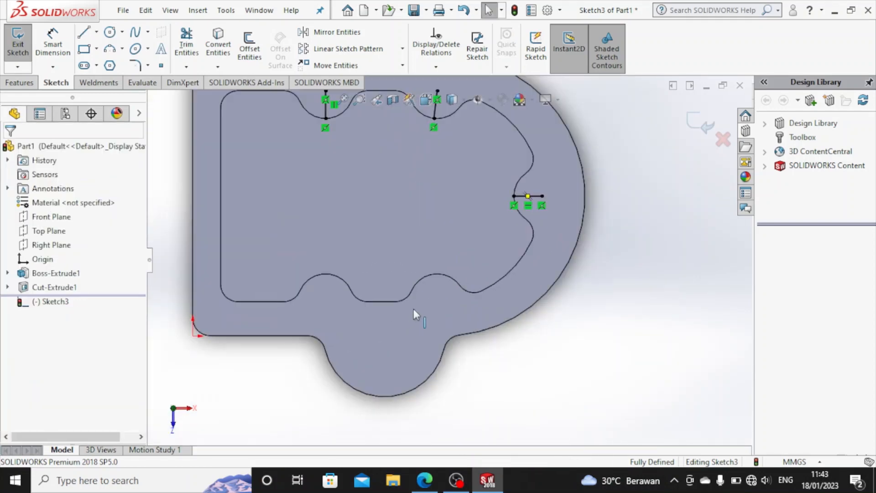
key(l)
click(435, 274)
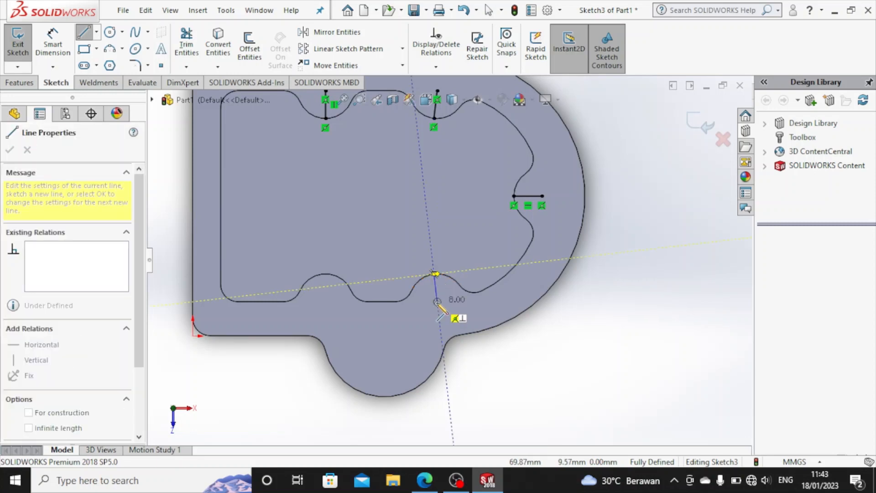
click(437, 302)
key(Escape)
key(Escape)
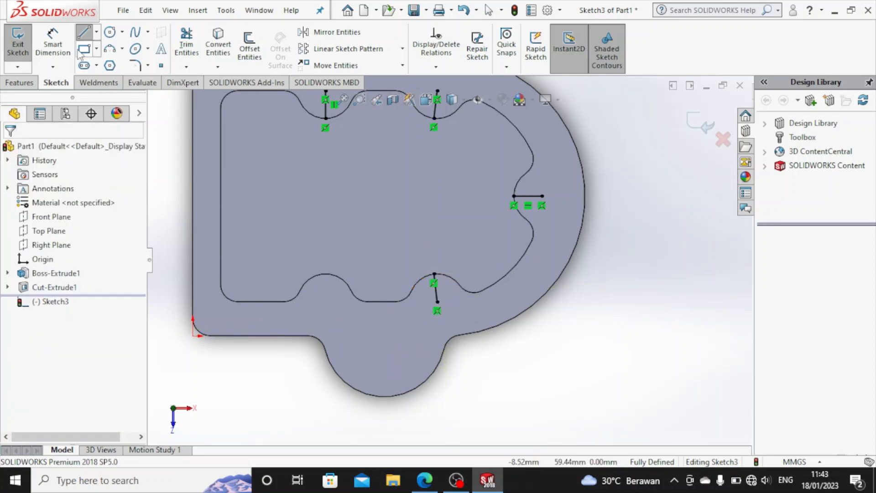
Step: Draw lines from the bottommost point of the lower lobe and the top of the first lower notch to their arc centres
key(l)
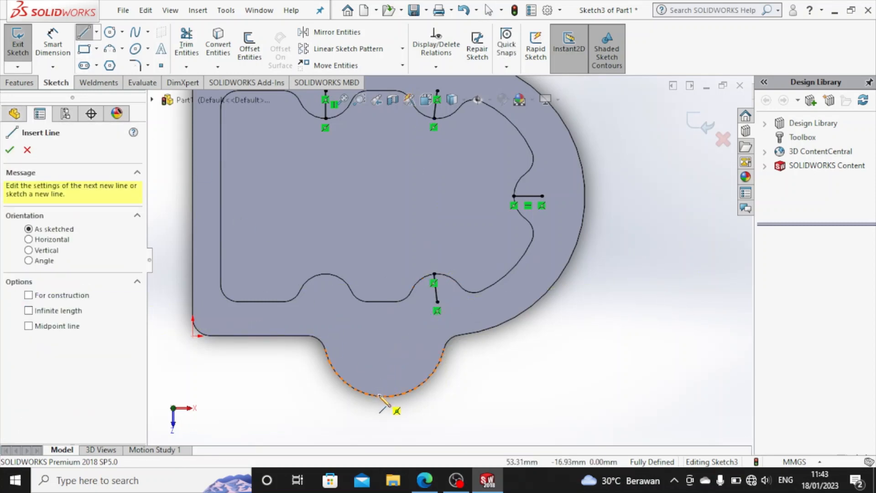
click(385, 396)
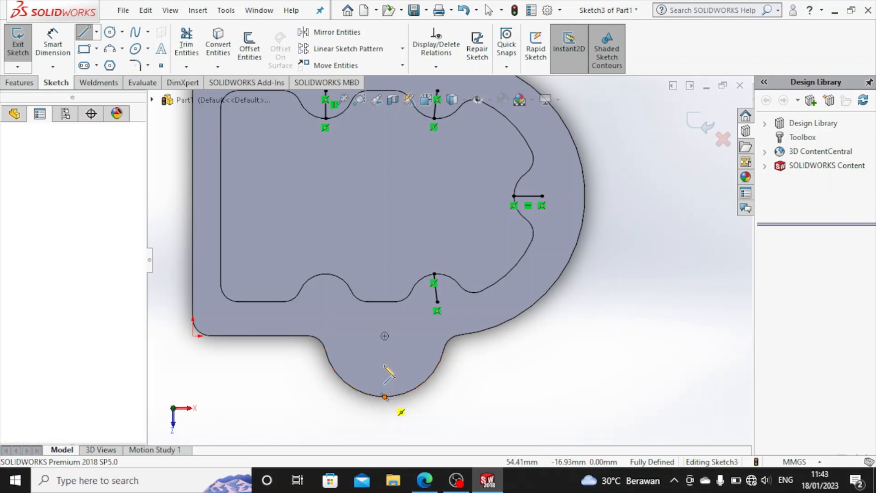
double_click(385, 335)
key(Escape)
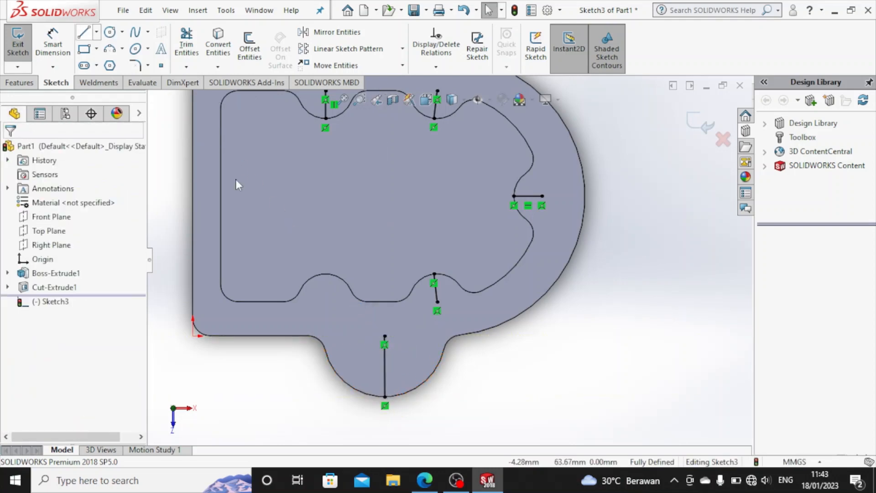
click(84, 32)
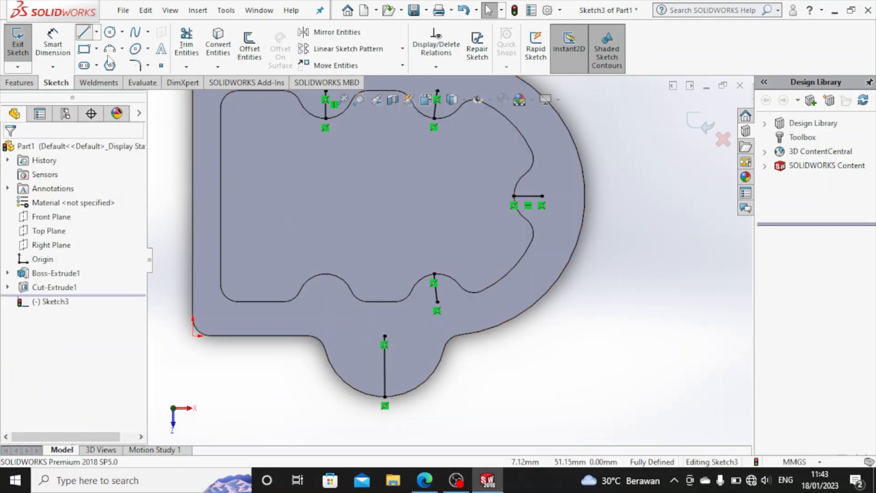
click(326, 274)
double_click(326, 301)
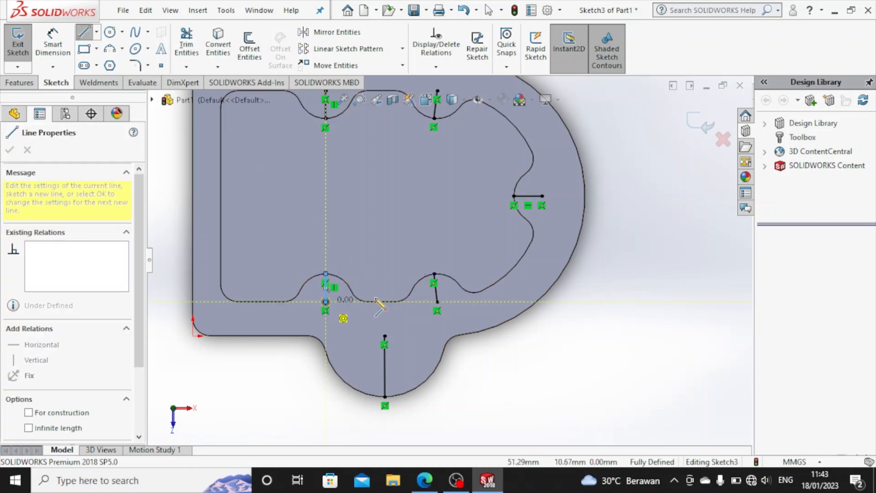
key(Escape)
Step: Sketch a circle centred on the upper lobe's arc centre and dimension its diameter to 16 mm
scroll(392, 250, down, 3)
scroll(393, 250, up, 8)
scroll(442, 189, down, 10)
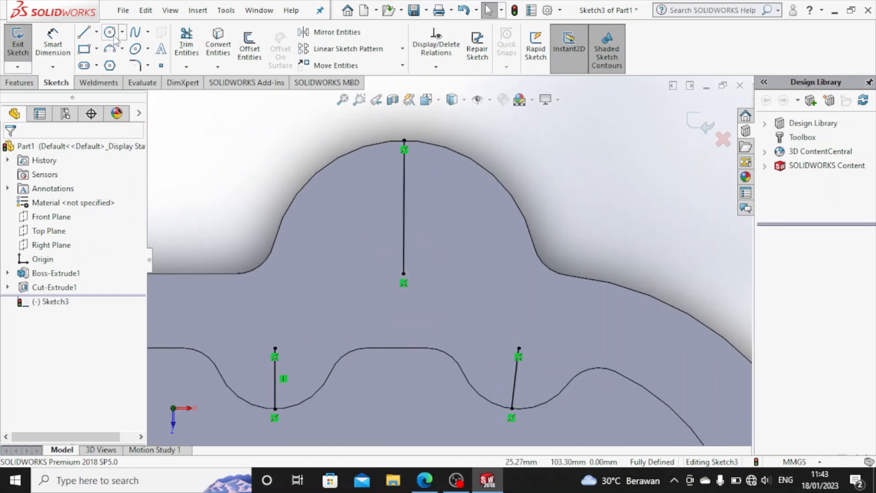
click(403, 274)
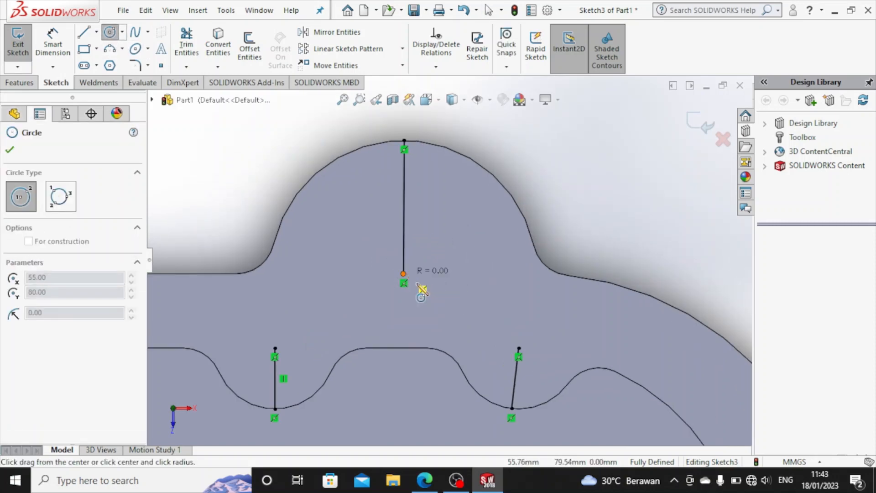
click(452, 303)
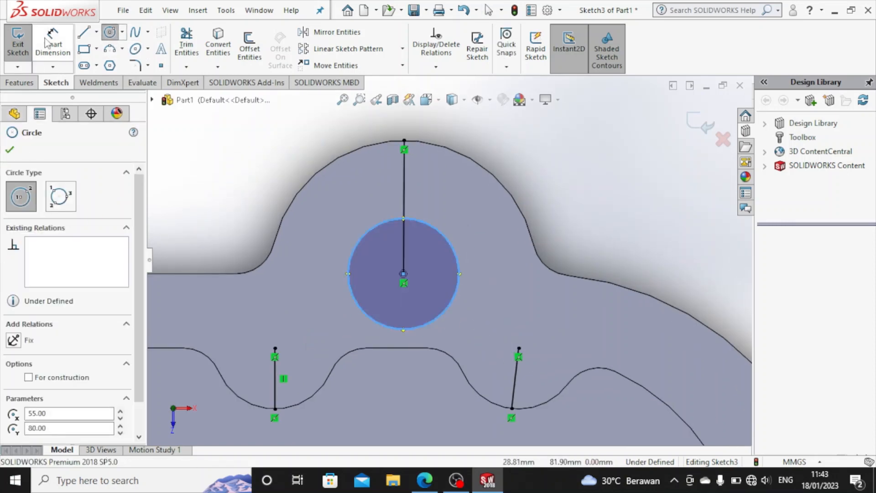
key(Escape)
click(459, 283)
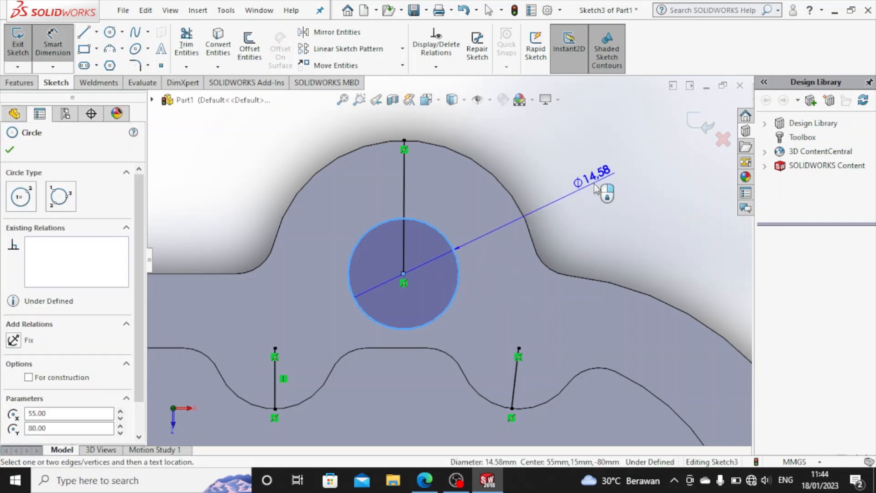
click(662, 192)
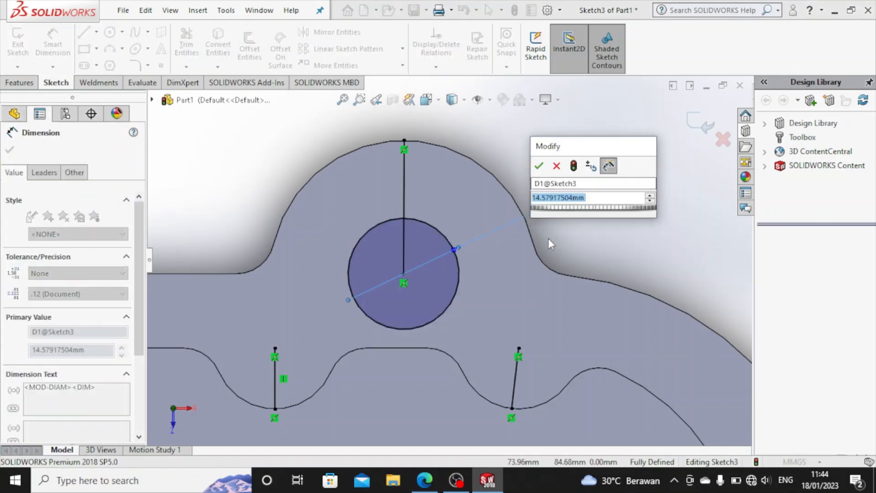
text(16)
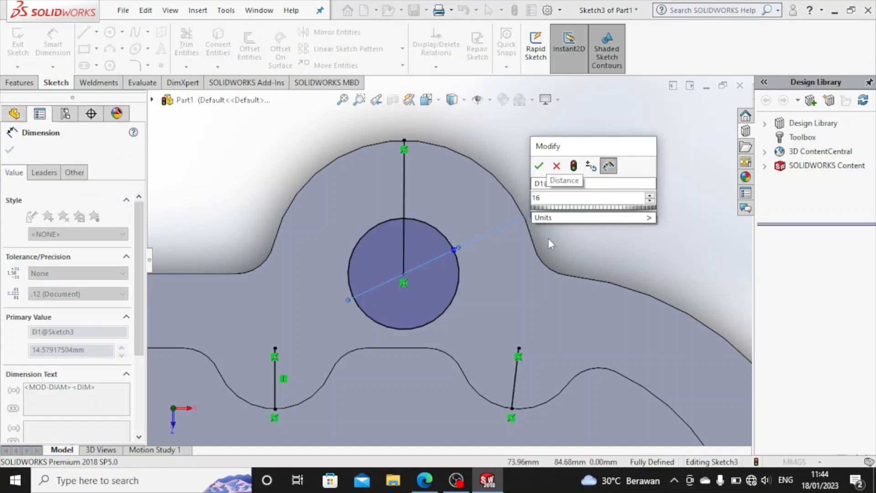
key(Return)
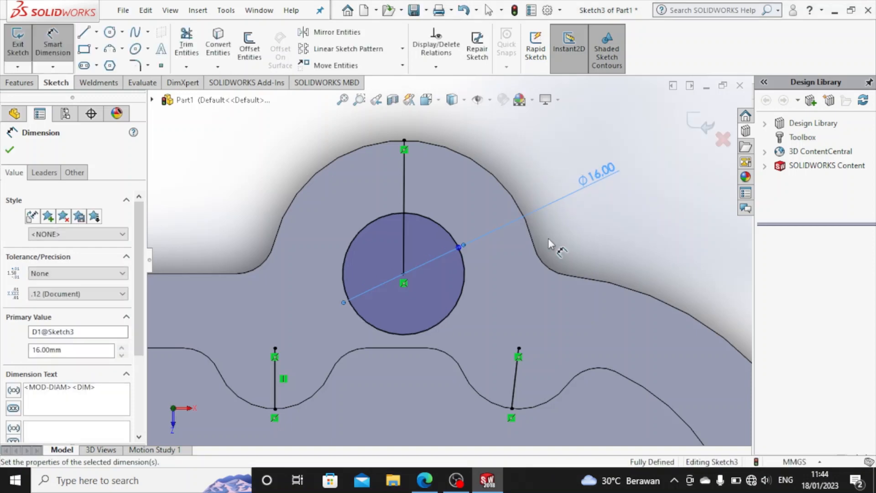
Step: Sketch a smaller circle centred on the arc centre of the pocket's first upper notch
scroll(344, 338, down, 2)
scroll(345, 337, up, 4)
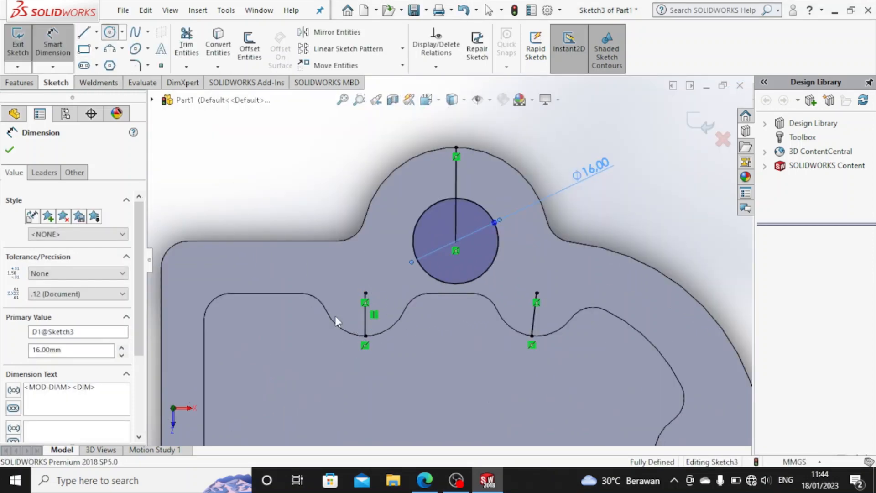
key(c)
click(365, 293)
click(384, 309)
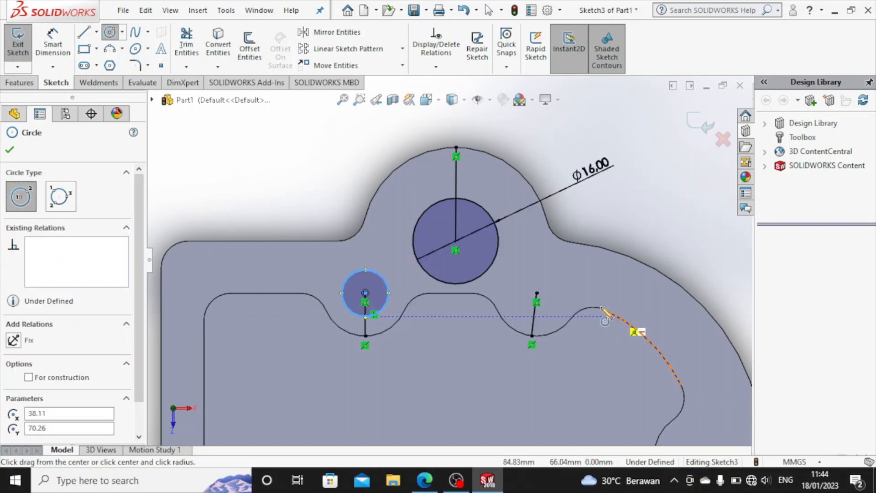
Step: Sketch circles about 9.9 mm and 9.4 mm in diameter centred on the arc centres of the pocket's second upper notch and right-hand notch
click(536, 293)
click(560, 307)
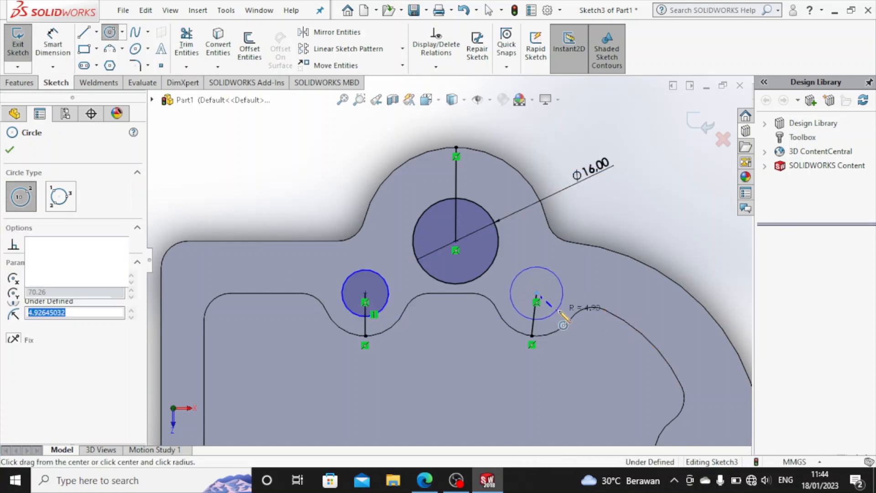
scroll(616, 365, down, 2)
scroll(424, 249, up, 5)
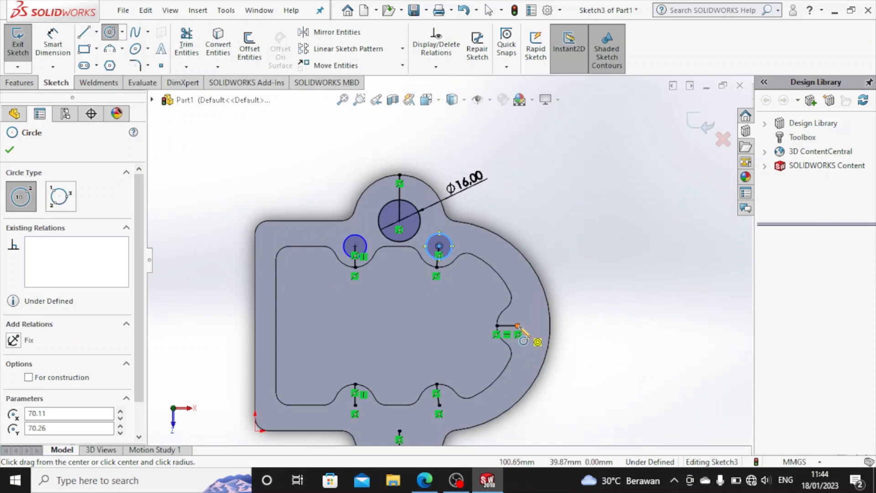
click(524, 337)
click(525, 336)
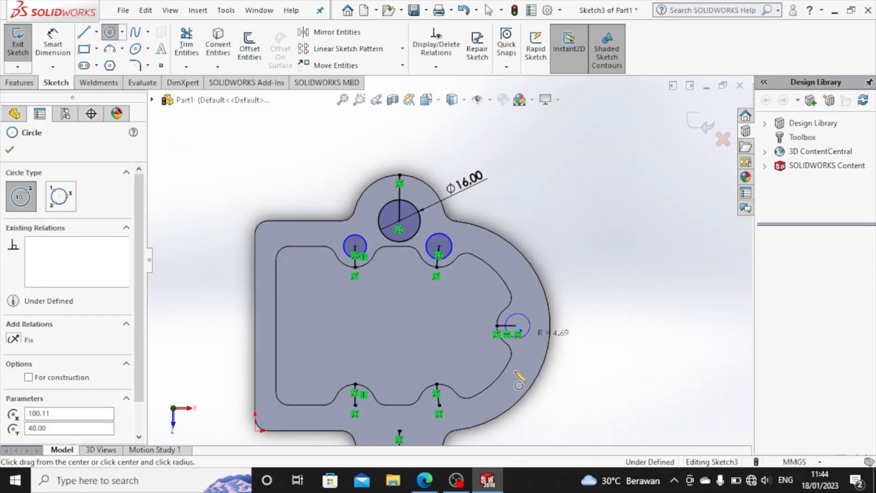
Step: Sketch circles about 10.3 mm and 11.6 mm in diameter at the arc centres of the pocket's second and first lower notches
click(440, 406)
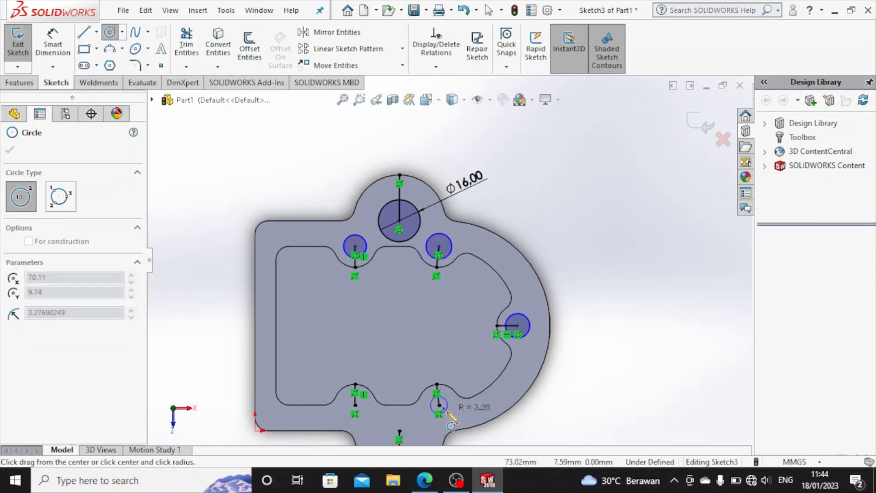
click(451, 415)
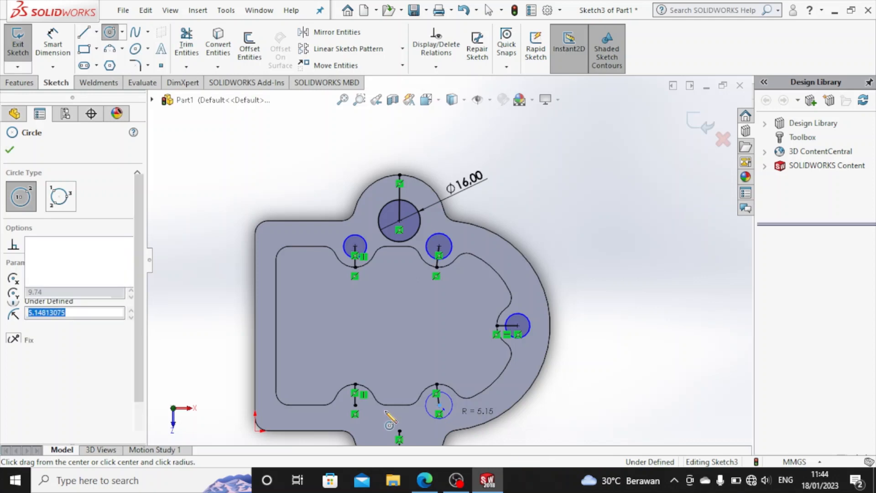
click(355, 405)
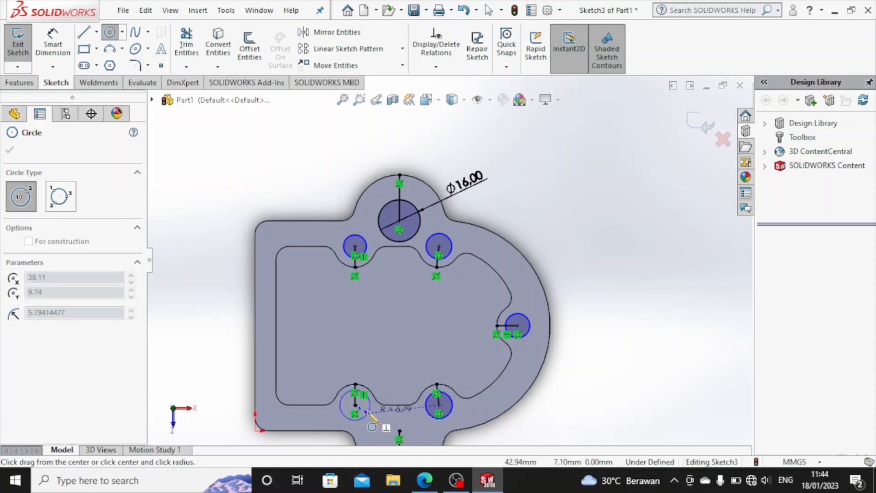
click(368, 413)
key(Escape)
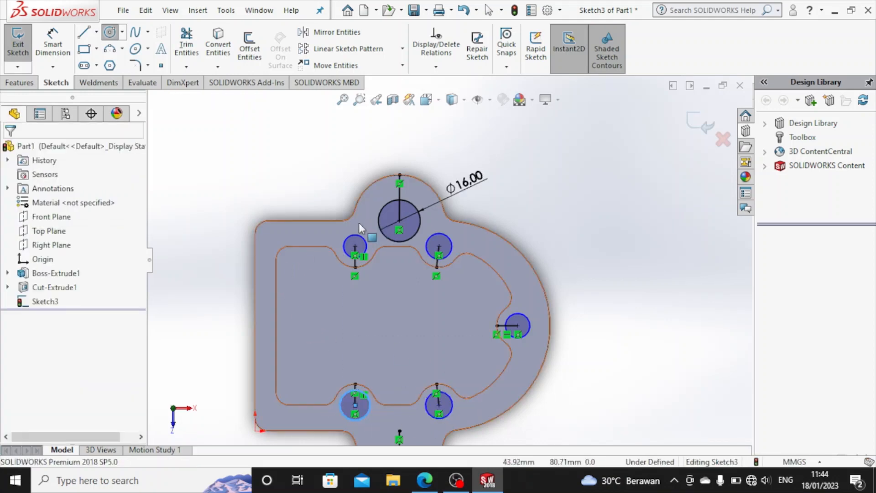
Step: Dimension the diameters of the two upper notch circles to 8 mm each
click(53, 45)
click(358, 236)
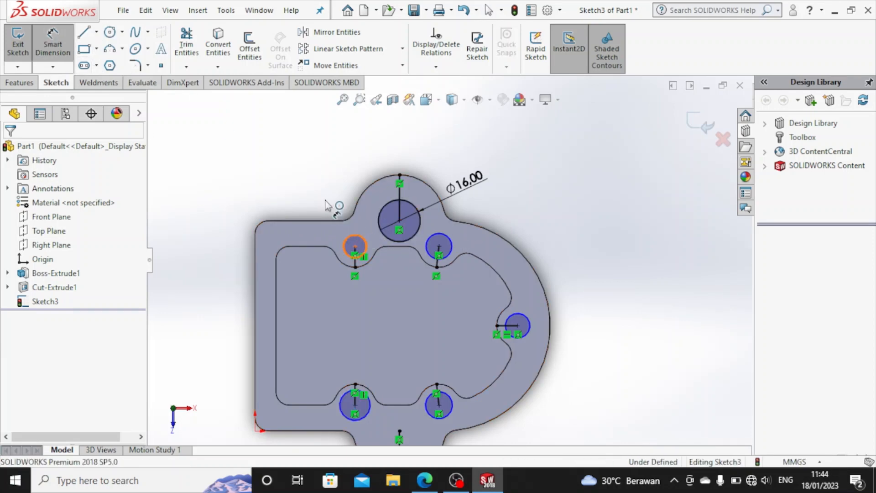
click(325, 194)
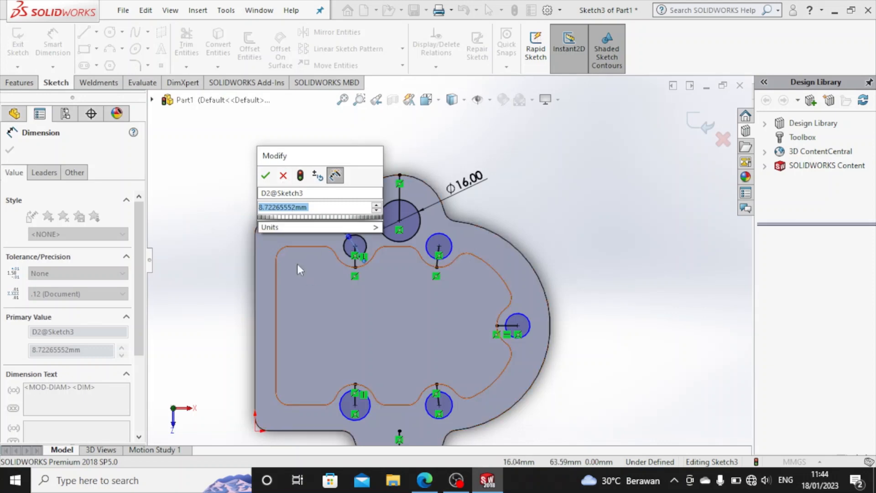
key(Return)
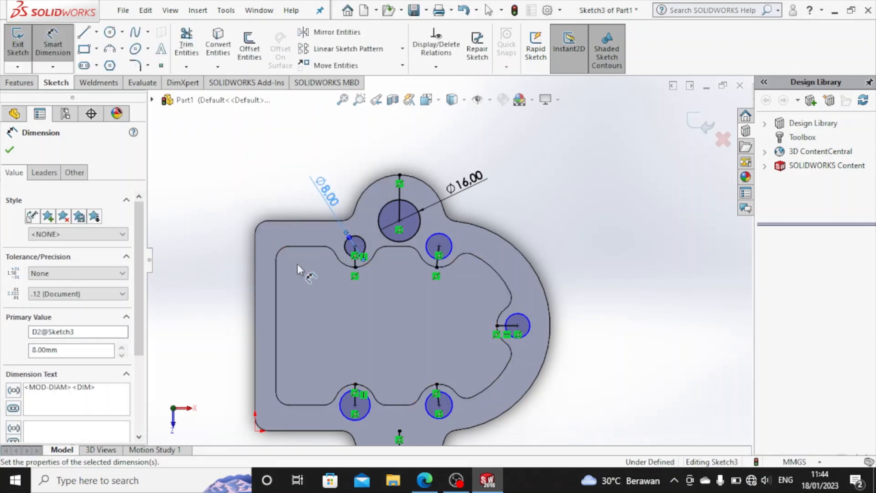
click(448, 236)
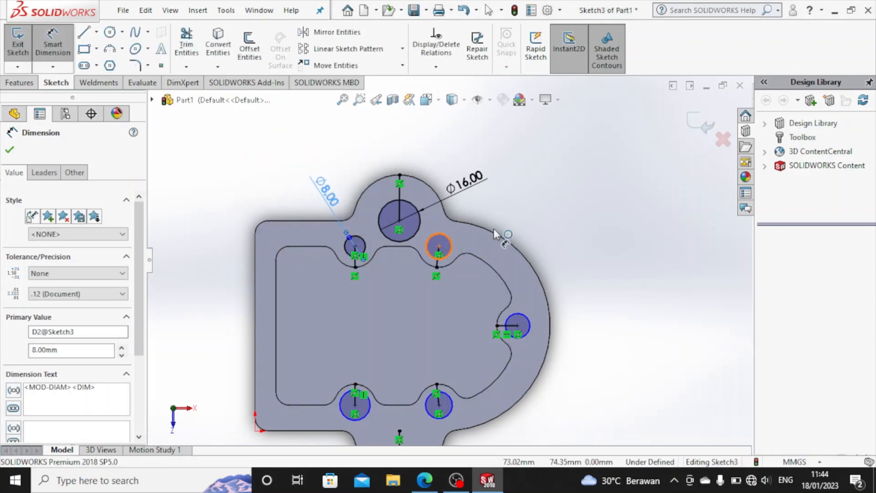
click(529, 226)
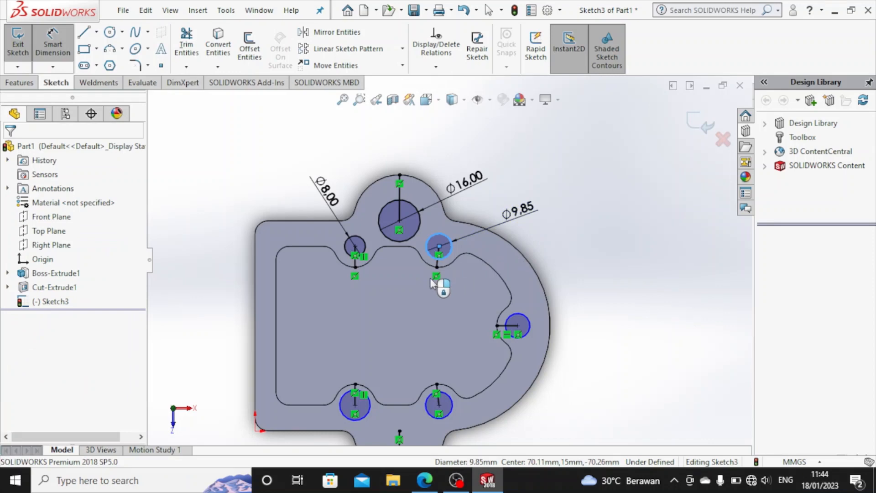
text(8)
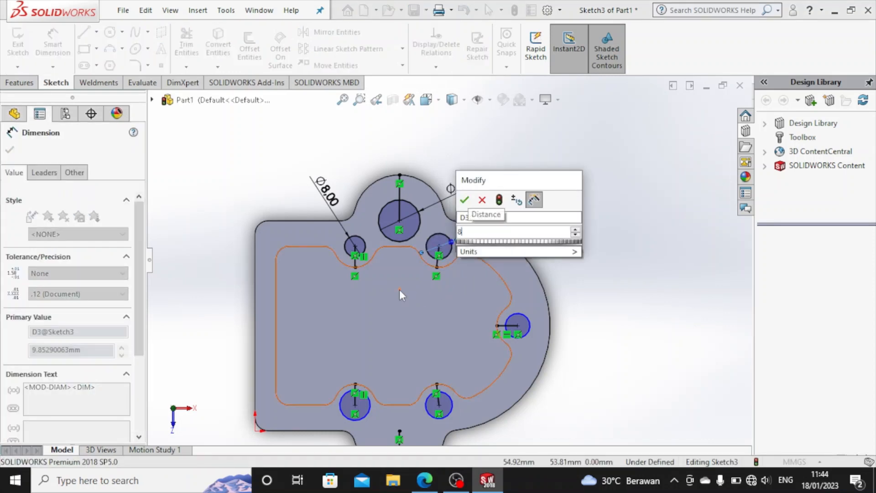
key(Return)
Step: Dimension the diameter of the circle at the pocket's right-hand notch to 8 mm
scroll(490, 417, down, 3)
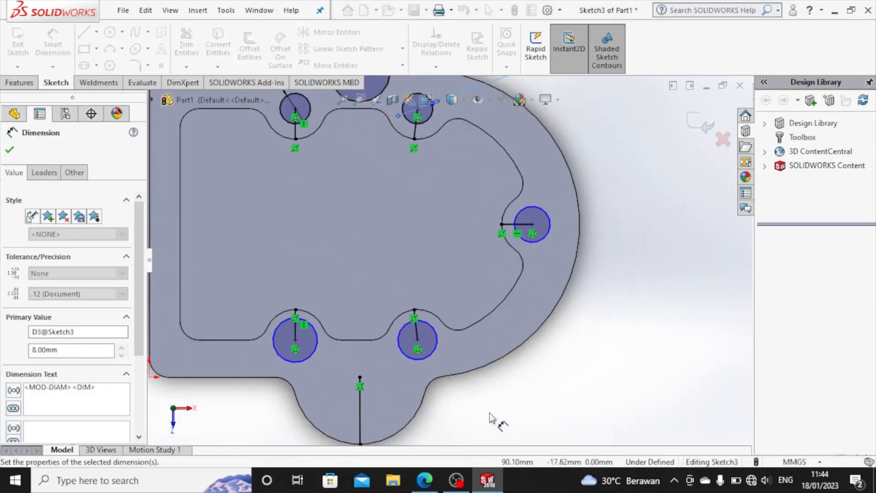
scroll(452, 258, up, 3)
click(506, 235)
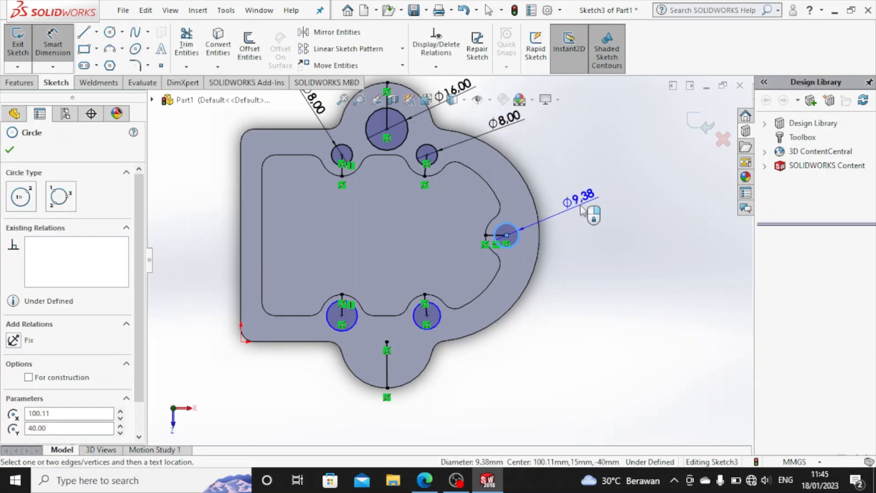
click(584, 201)
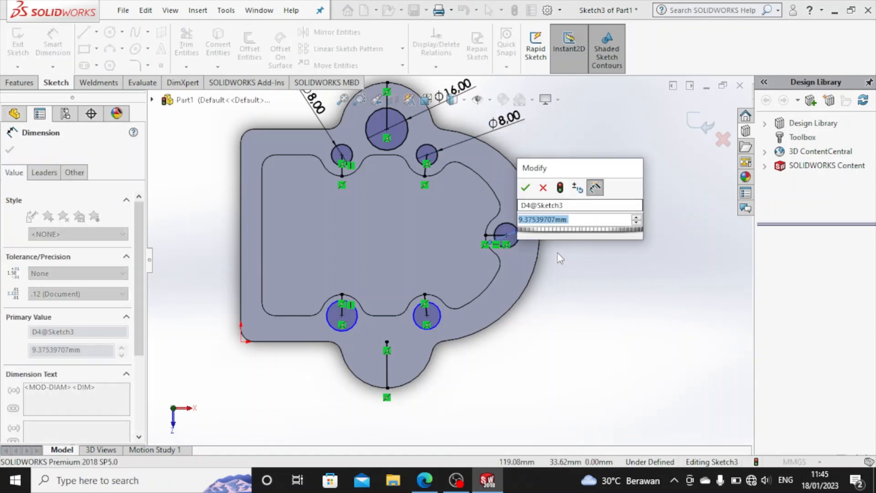
text(8)
key(Return)
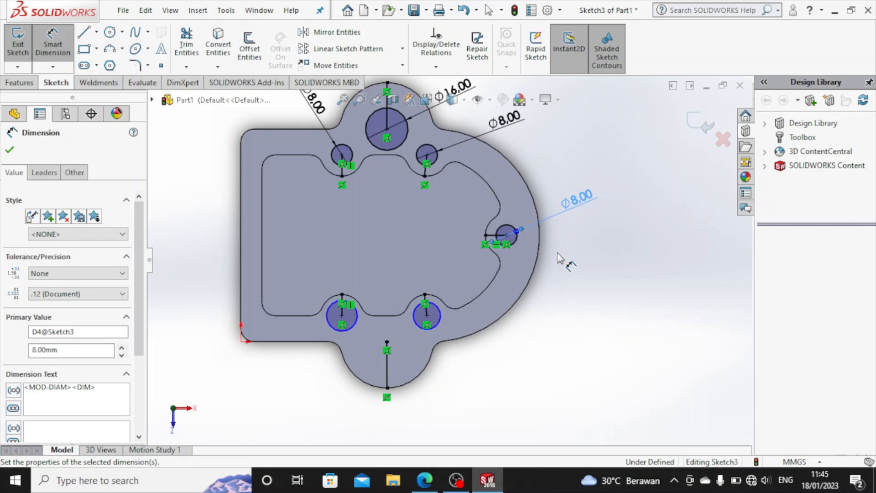
Step: Dimension the diameters of the two lower notch circles to 8 mm each
click(440, 325)
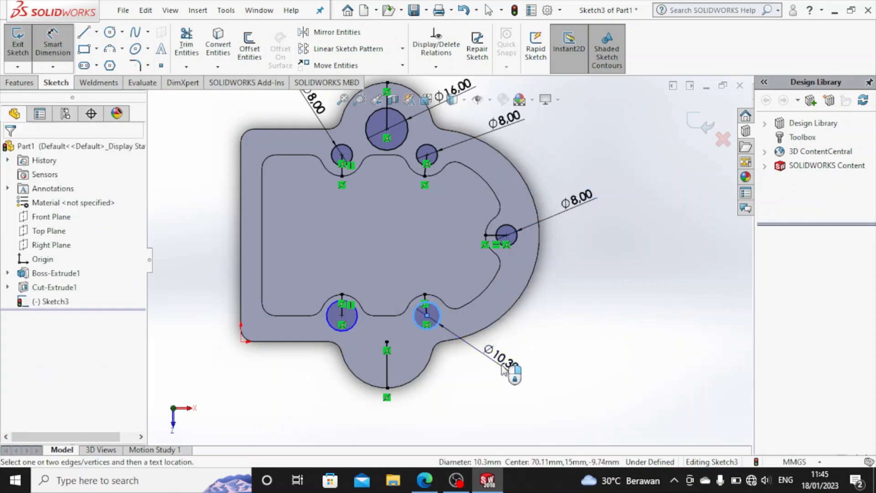
click(503, 367)
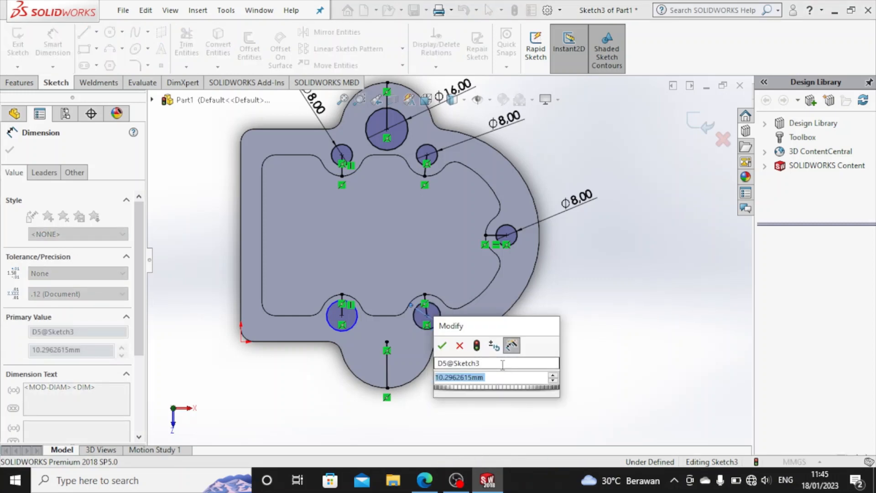
text(8)
key(Return)
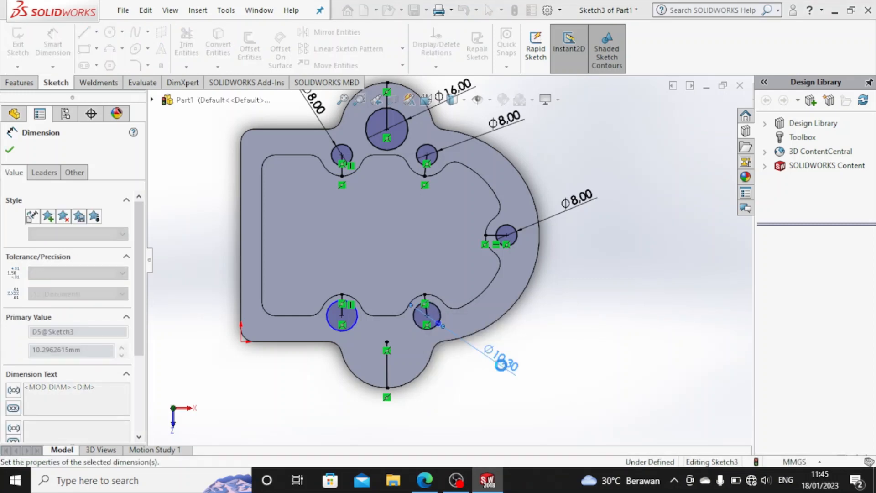
click(281, 386)
click(280, 386)
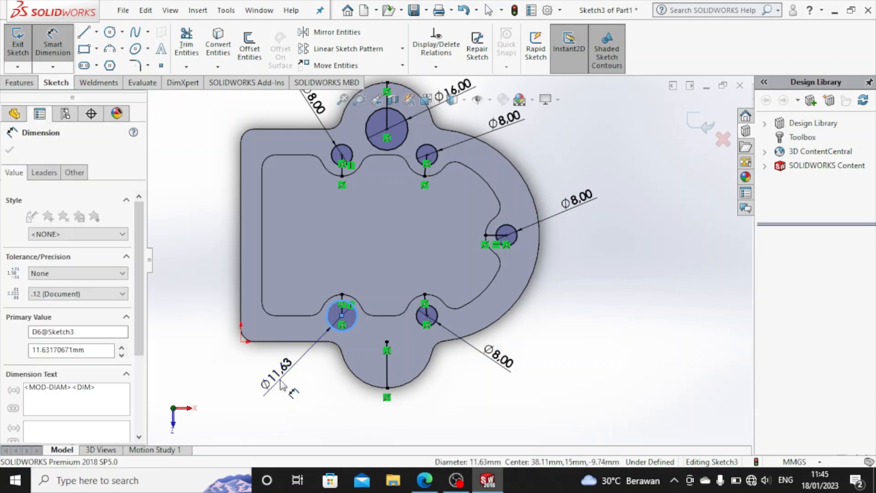
text(8)
key(Return)
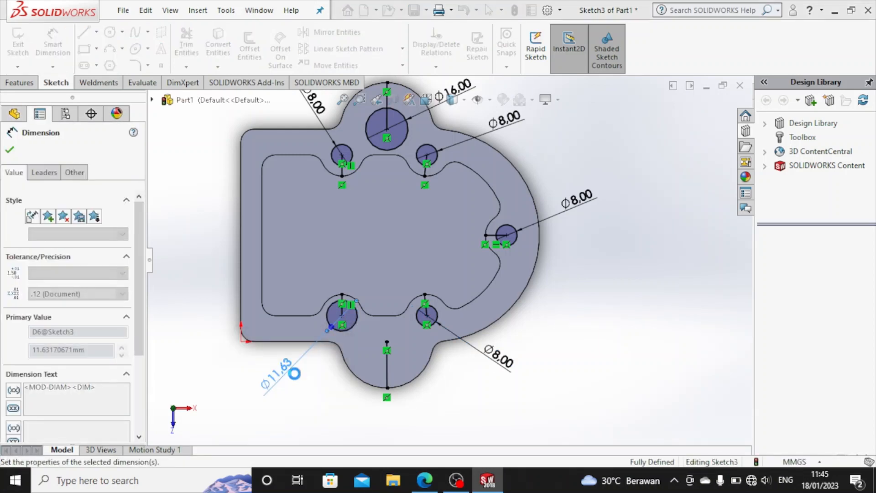
scroll(404, 280, down, 3)
scroll(411, 237, up, 4)
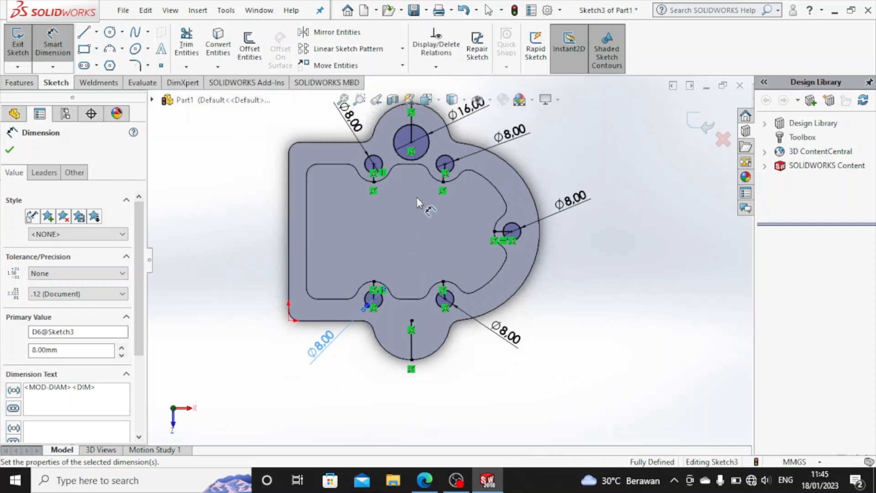
scroll(452, 174, down, 2)
key(Escape)
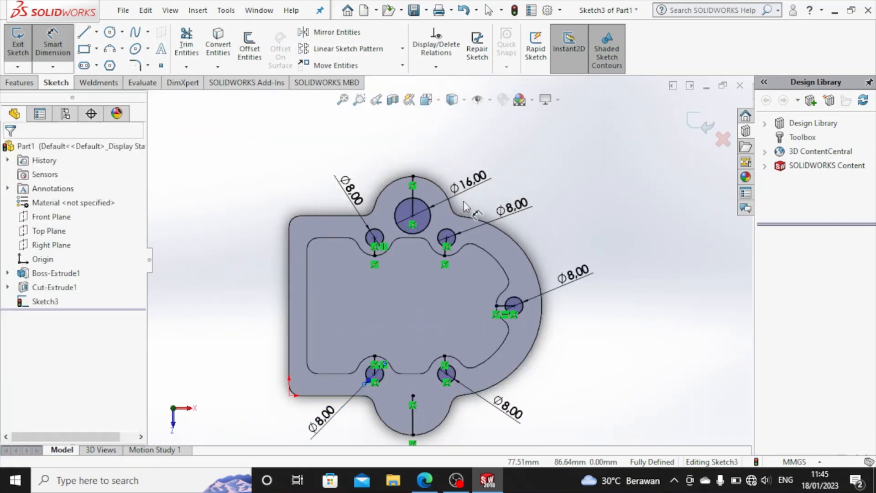
Step: Delete the upper lobe's circle together with its diameter dimension and helper line
click(413, 198)
key(Delete)
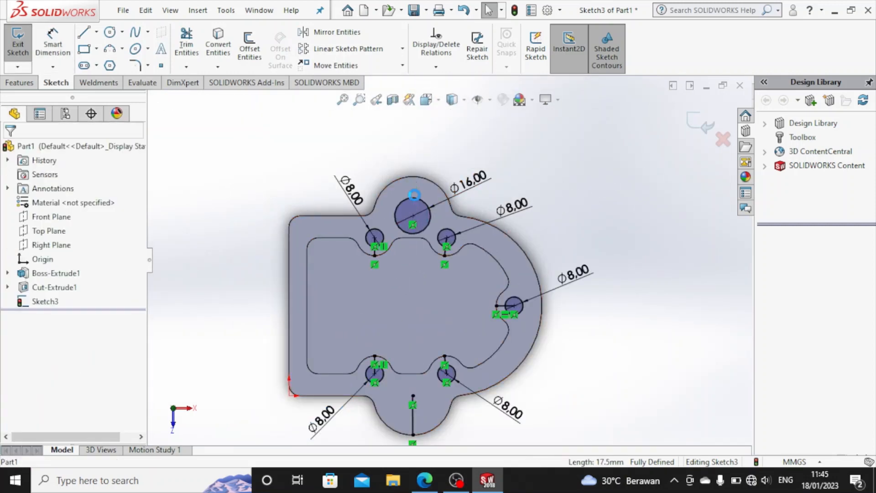
click(467, 193)
key(Delete)
click(418, 215)
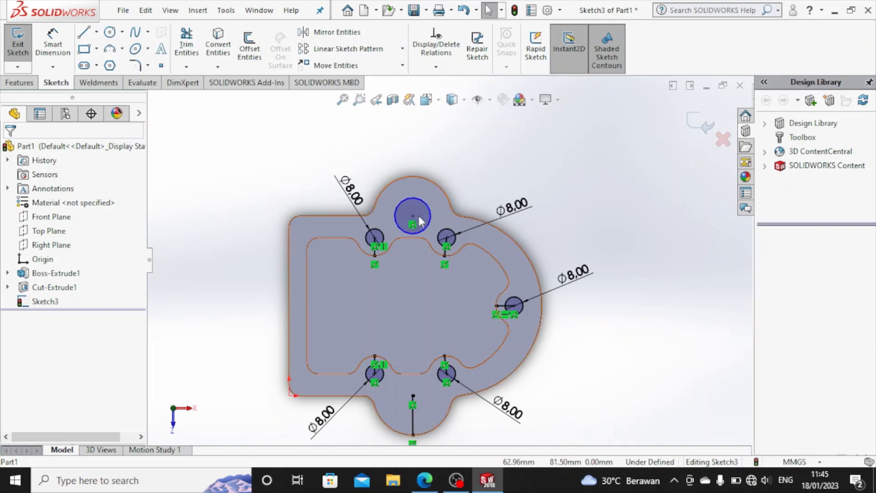
key(Delete)
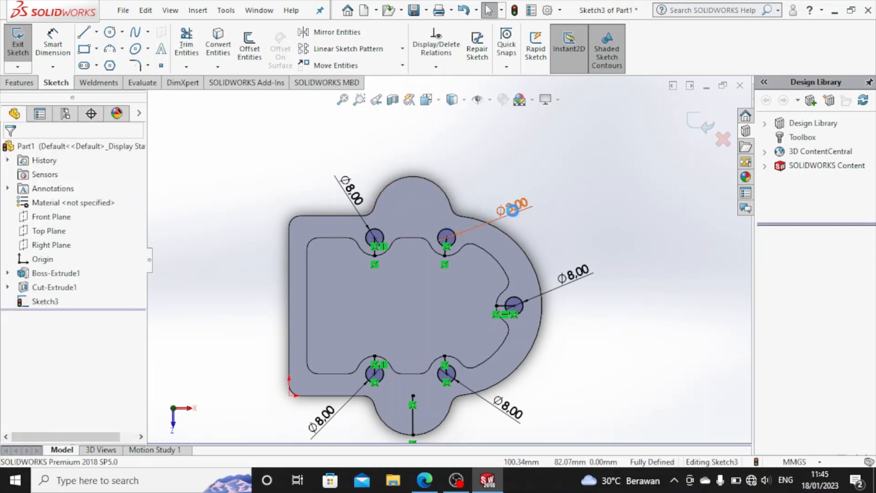
Step: Delete the helper lines at the pocket's two upper notches and its right-hand notch
scroll(444, 240, down, 5)
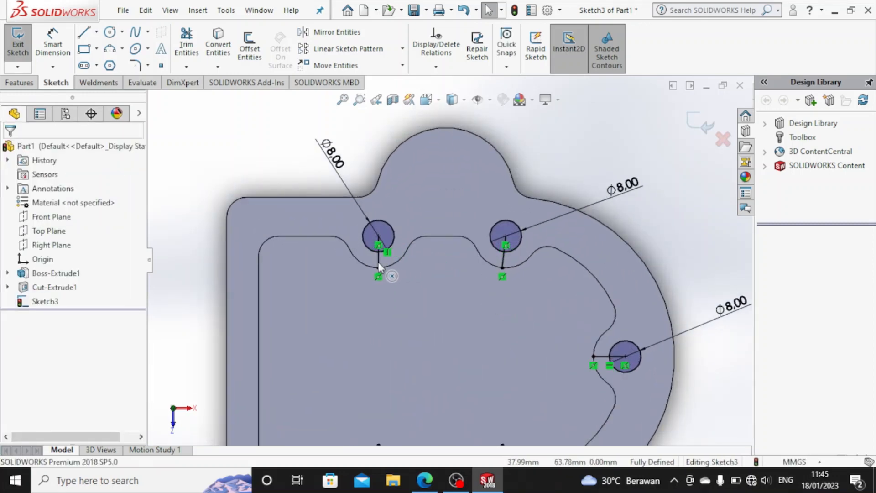
click(377, 258)
key(Delete)
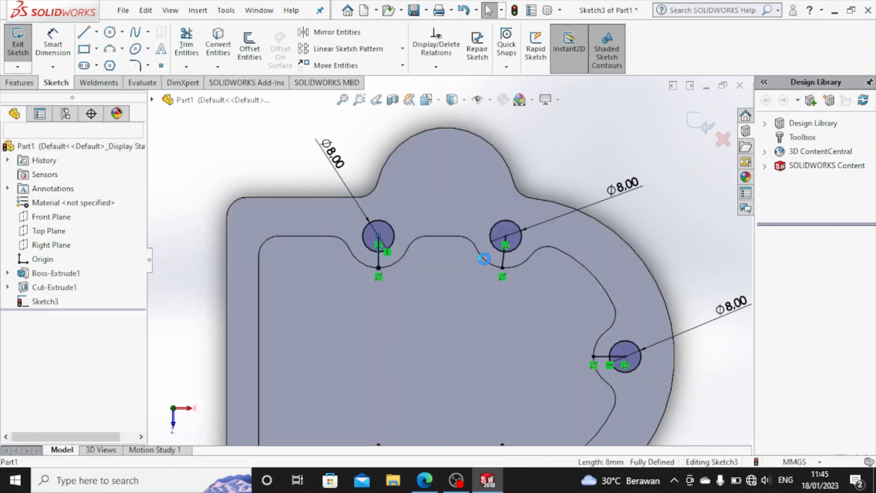
key(Delete)
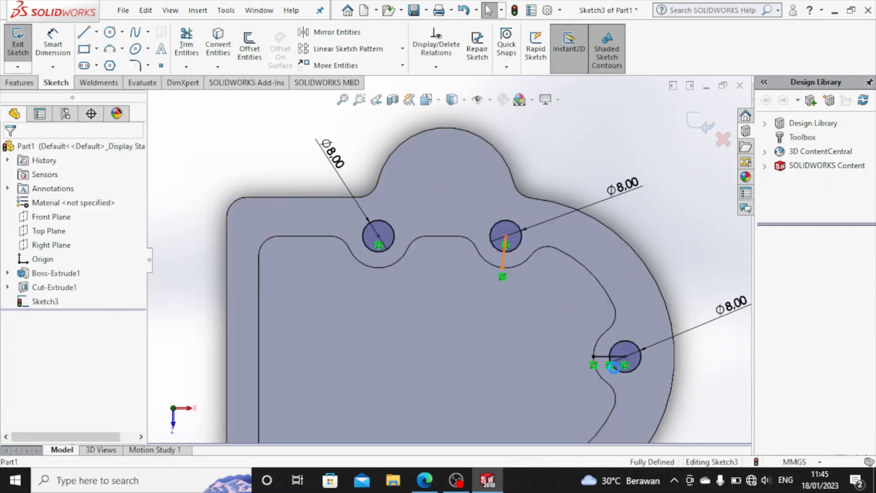
click(593, 356)
key(Delete)
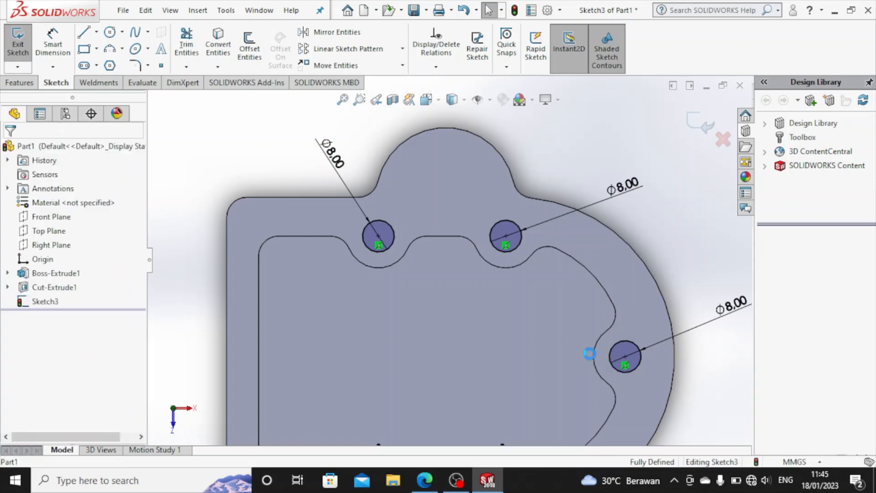
Step: Delete the helper lines at the pocket's two lower notches
scroll(589, 354, down, 3)
scroll(584, 361, up, 4)
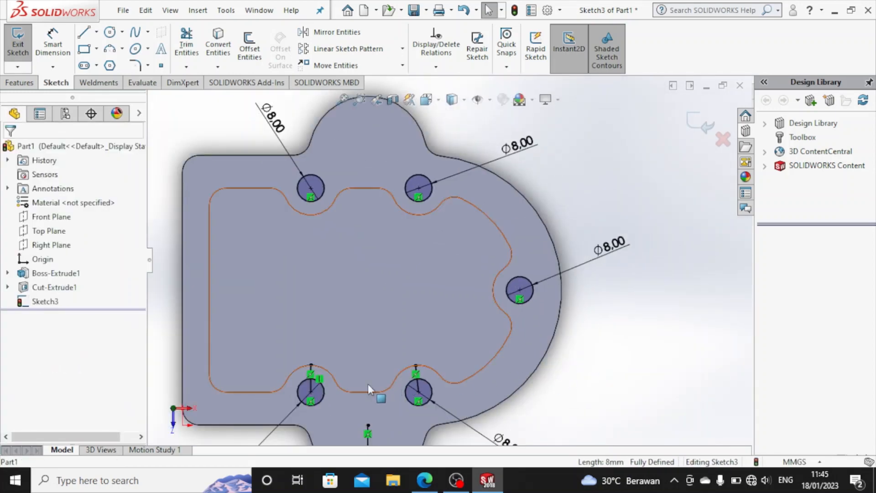
scroll(368, 384, down, 3)
click(483, 349)
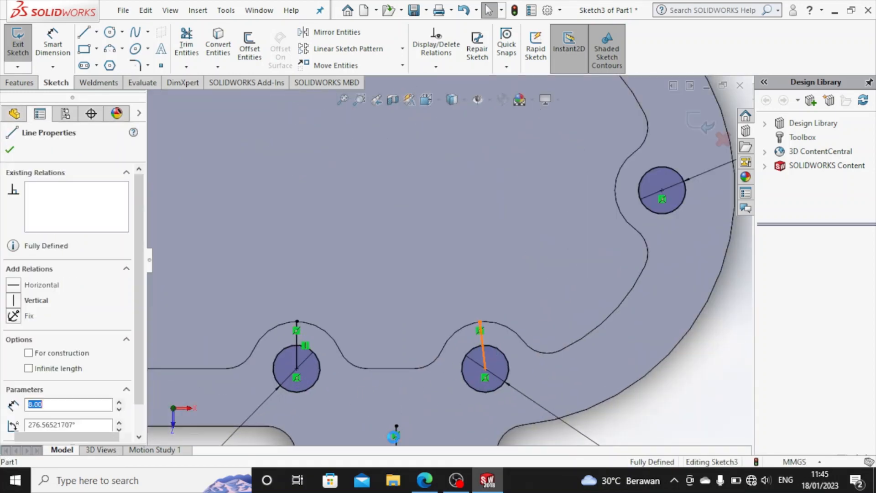
key(Delete)
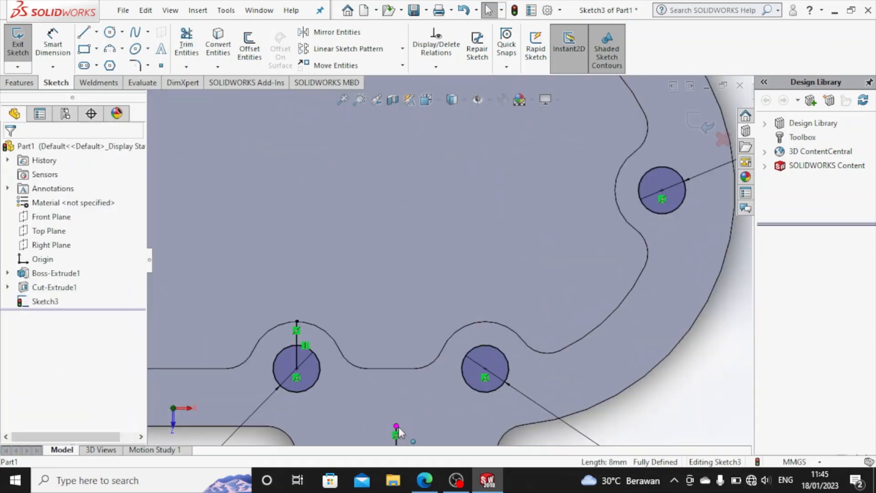
click(302, 344)
key(Delete)
scroll(402, 334, down, 3)
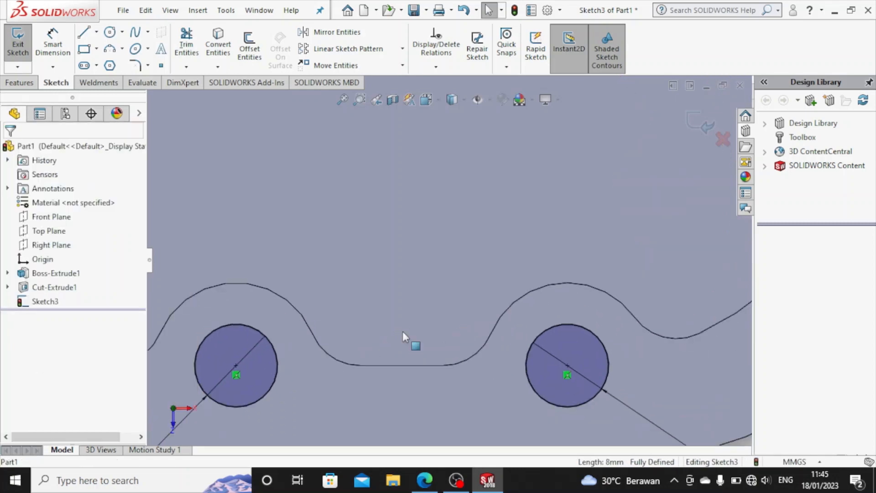
Step: Delete the helper line in the plate's lower lobe
scroll(403, 331, up, 3)
click(427, 401)
key(Delete)
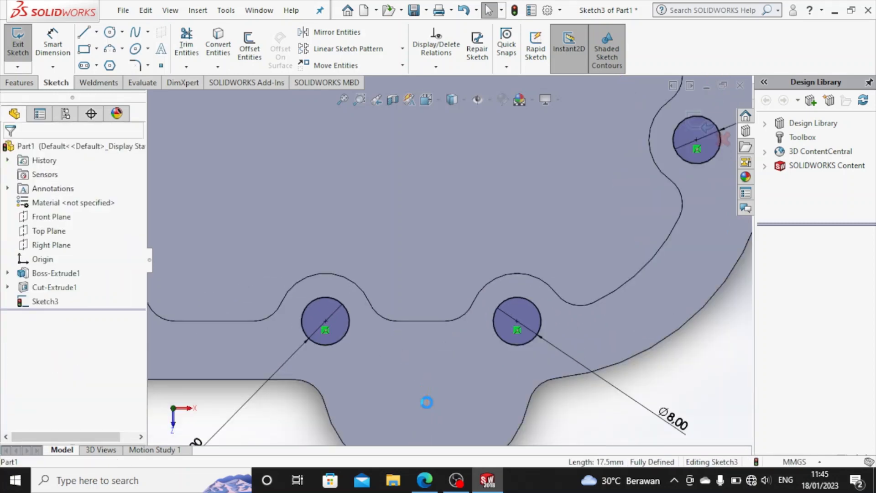
scroll(496, 300, down, 2)
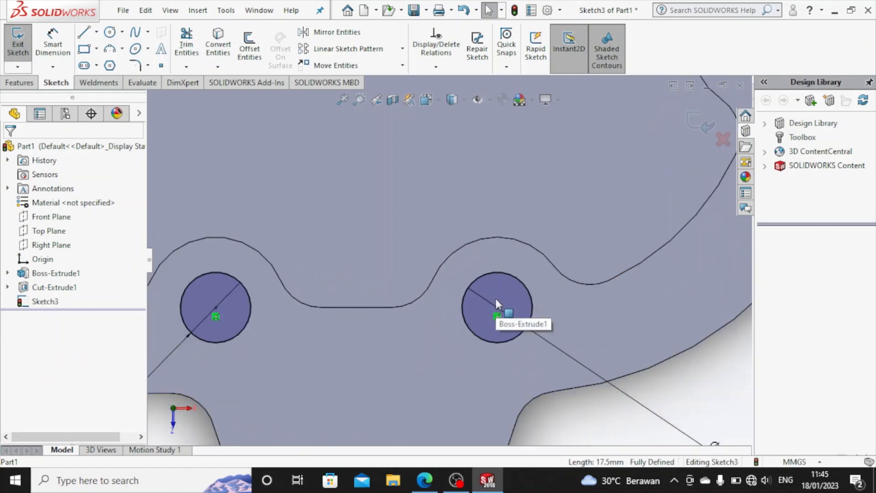
key(f)
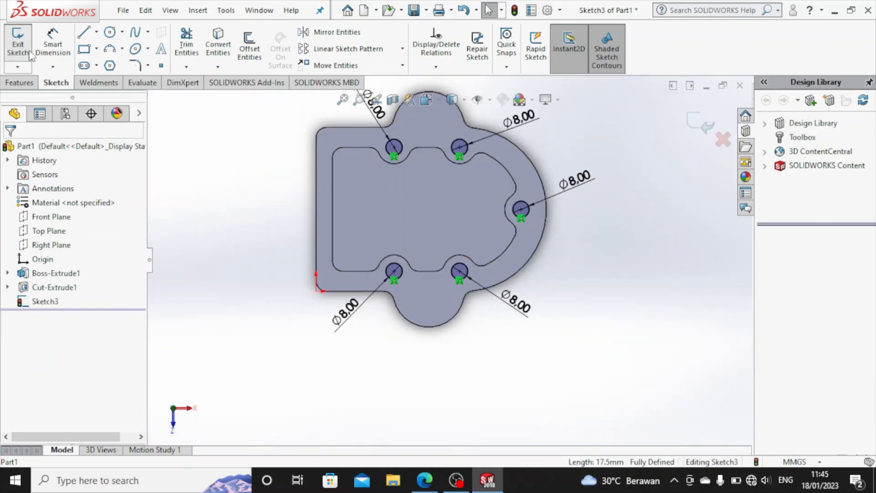
Step: Close the sketch and cut-extrude the five notch circles with a Blind depth of 10 mm
click(20, 84)
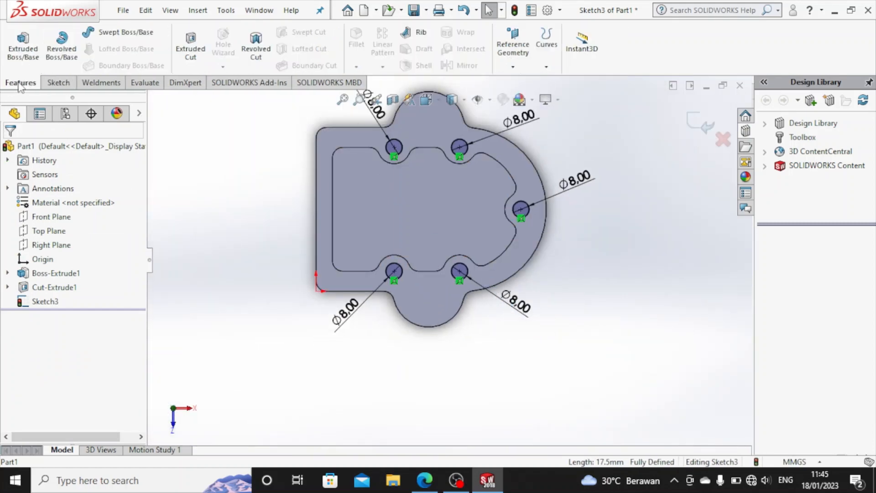
click(705, 128)
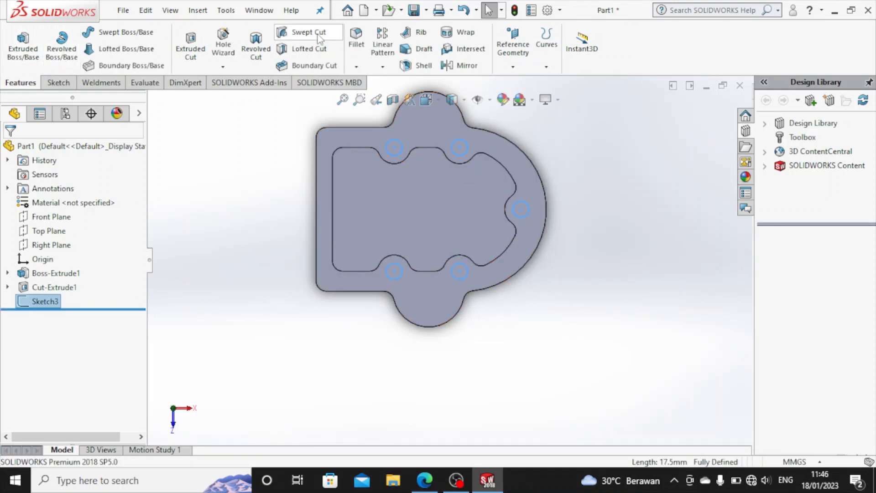
click(191, 49)
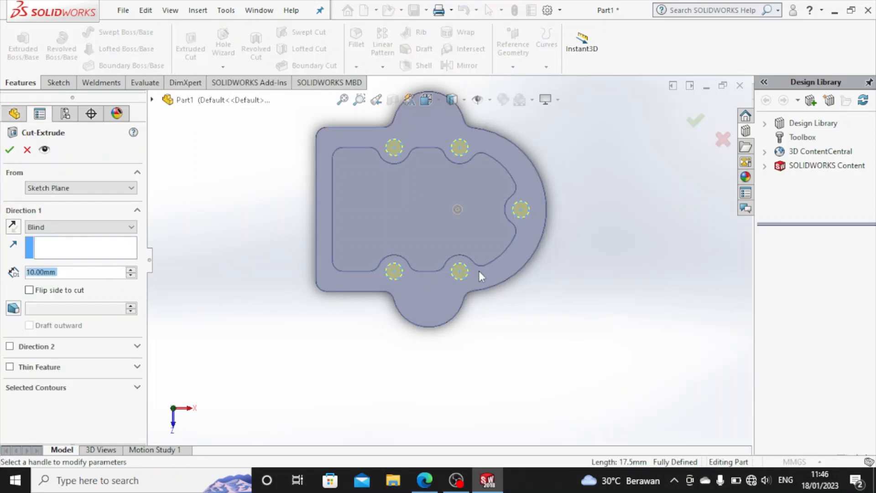
middle_drag(478, 270, 485, 191)
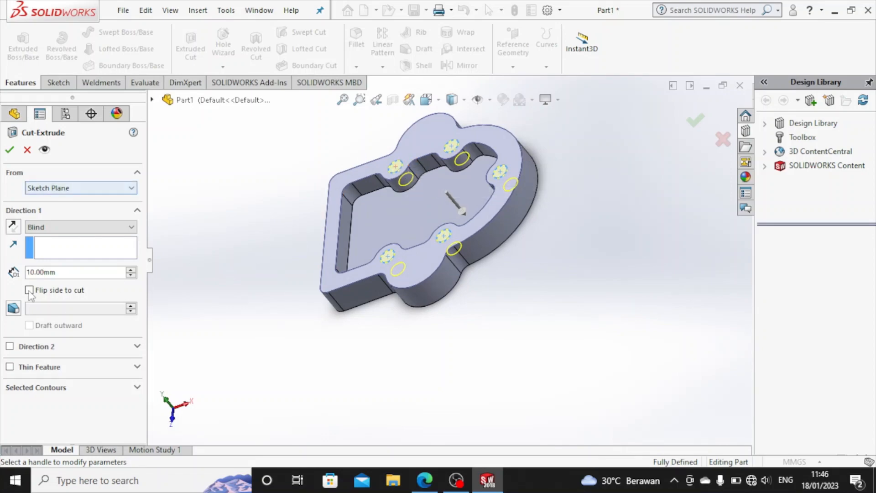
click(13, 153)
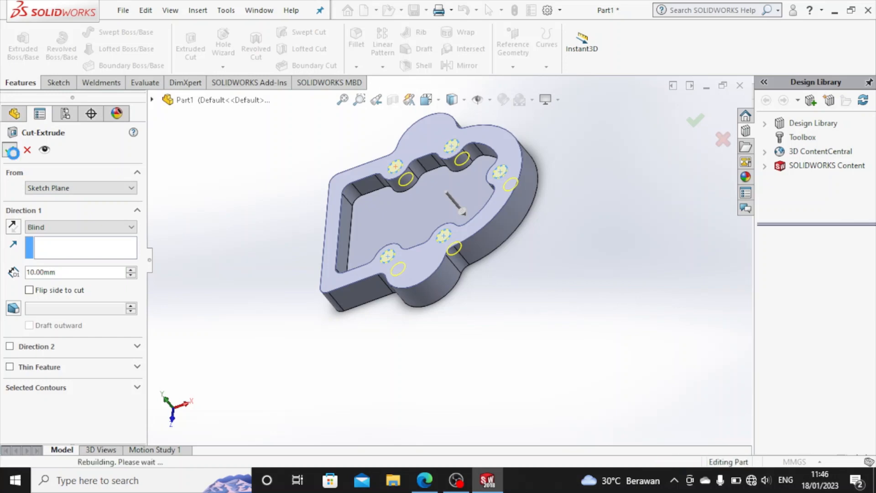
Step: Start a new sketch on the plate's top face
middle_drag(432, 236, 452, 283)
scroll(414, 163, up, 4)
scroll(431, 195, down, 5)
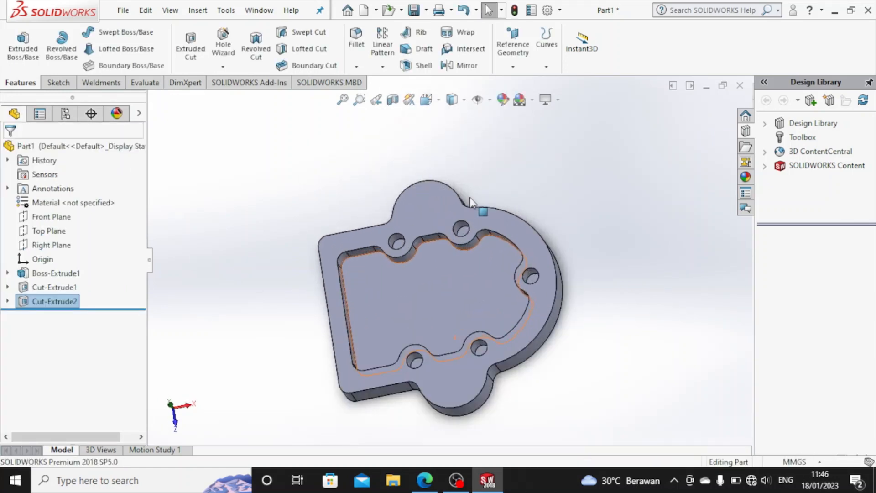
click(406, 209)
click(522, 172)
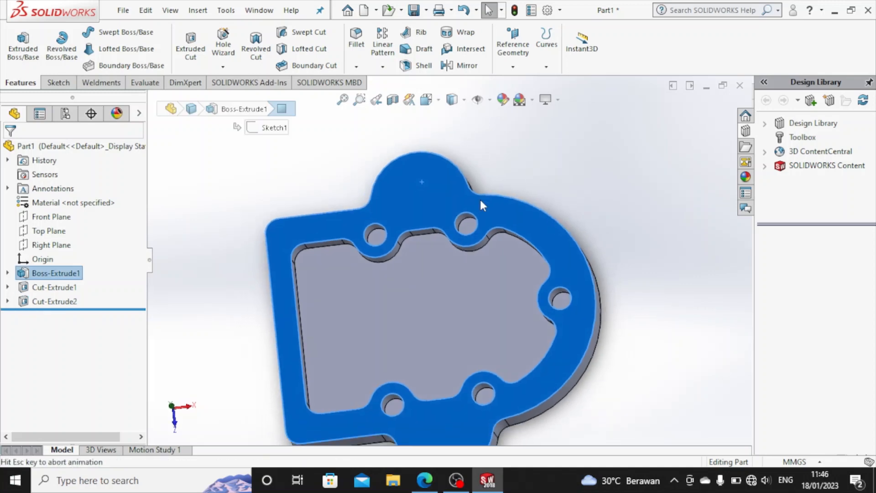
right_click(434, 148)
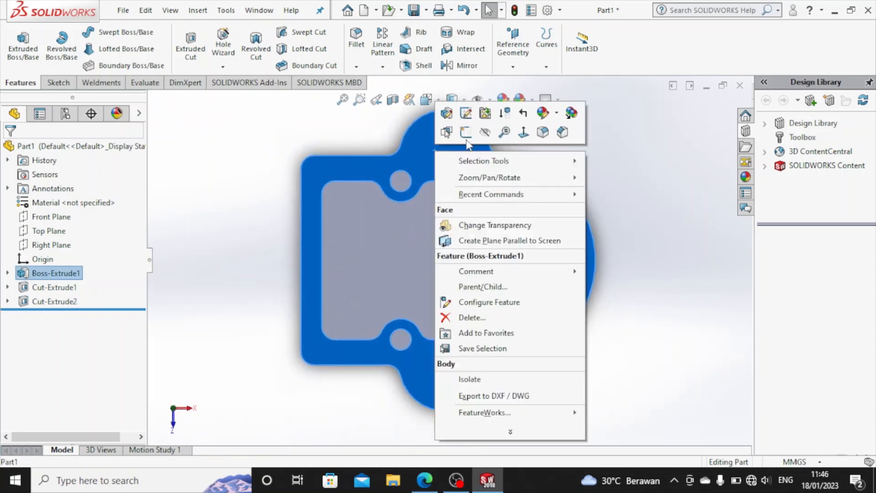
click(466, 113)
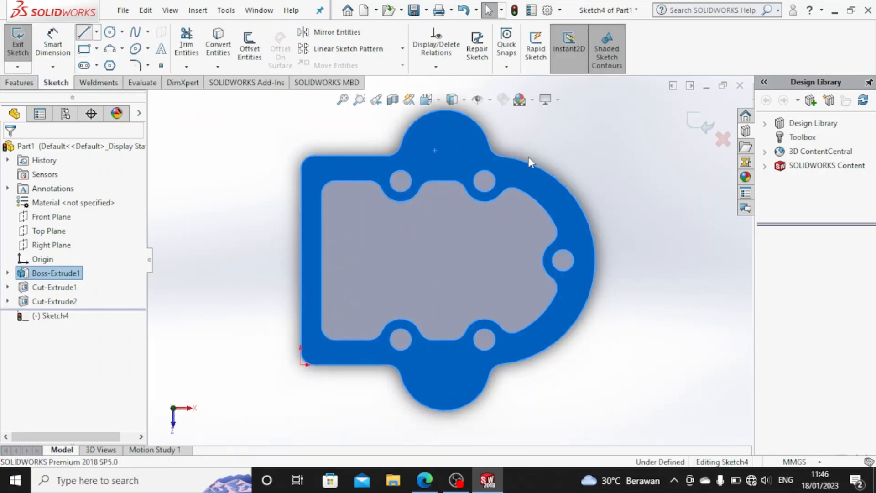
Step: Sketch a vertical helper line from the upper lobe's topmost point down to the level of the plate's upper straight edge
key(l)
scroll(452, 135, down, 4)
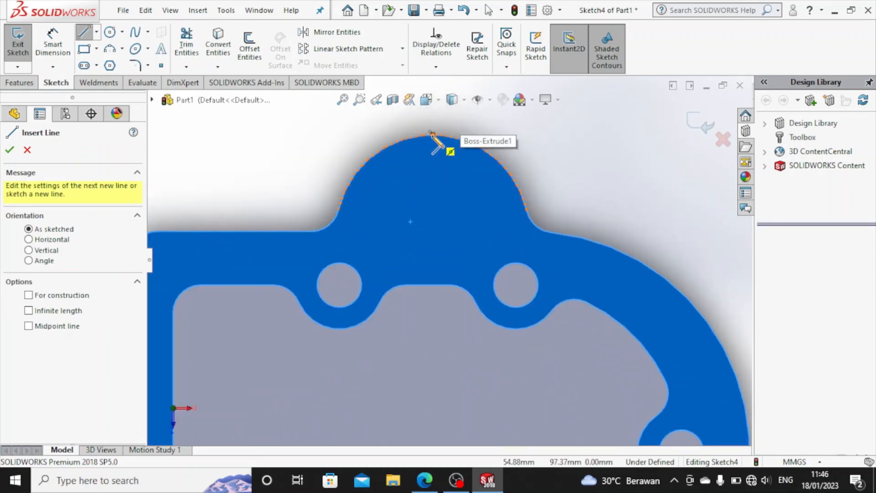
click(432, 134)
click(433, 231)
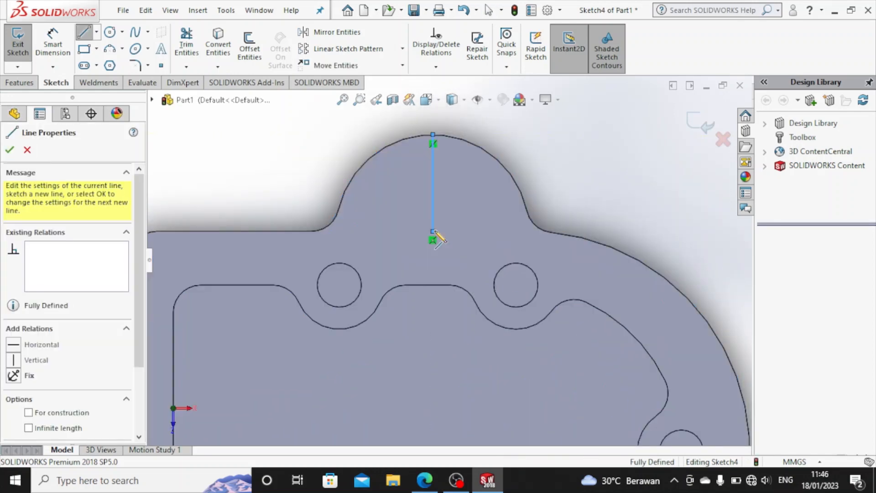
key(Escape)
Step: Sketch a vertical helper line from the lower lobe's lowest point up to the level of the plate's lower straight edge
scroll(459, 242, up, 4)
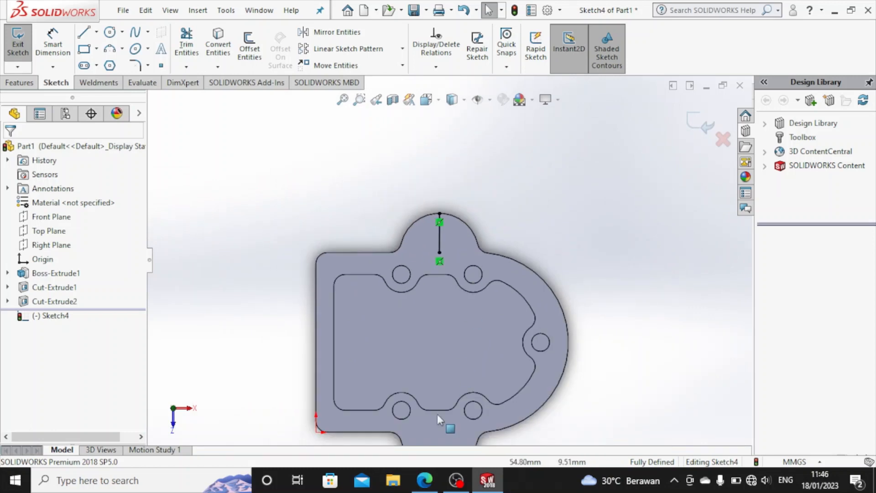
scroll(446, 414, up, 3)
scroll(447, 391, down, 3)
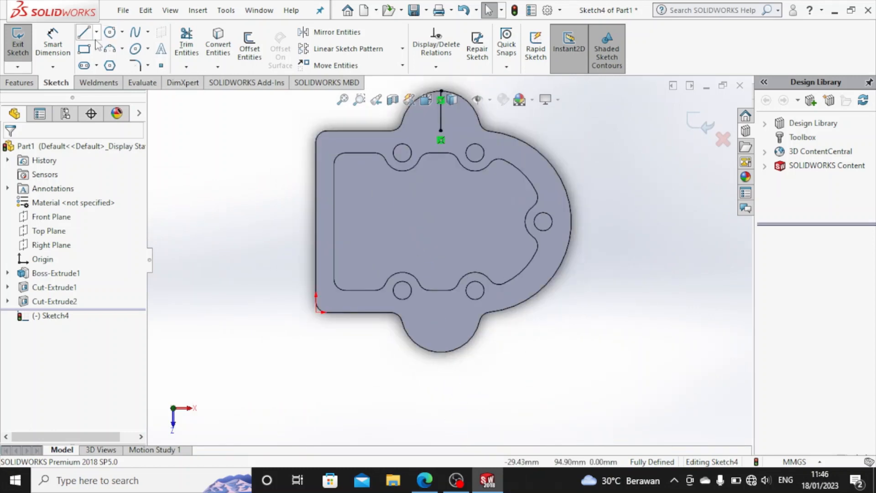
click(441, 353)
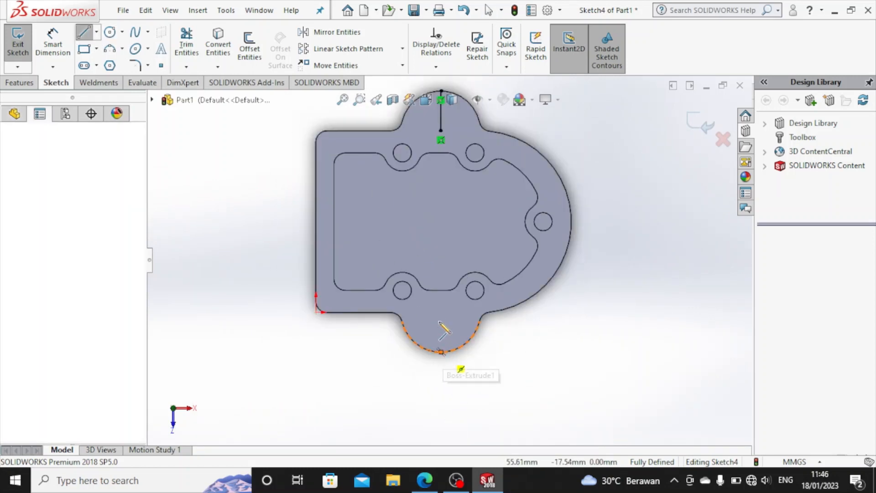
click(440, 312)
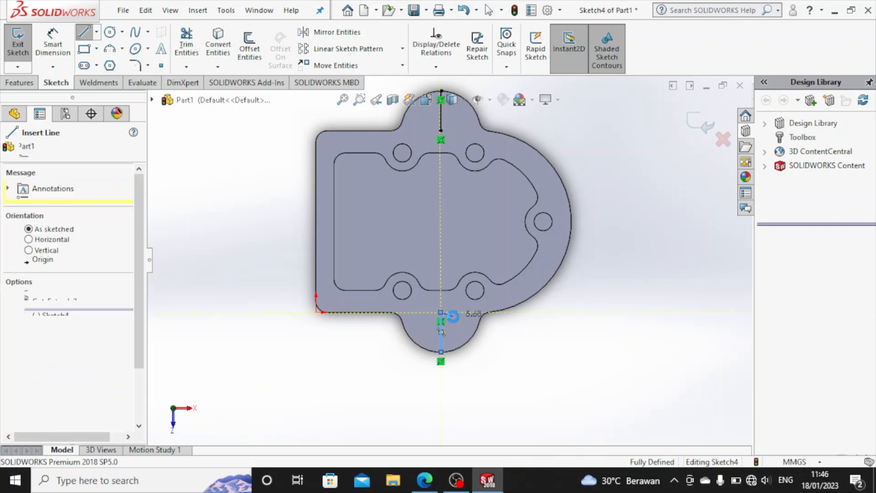
key(Escape)
Step: Sketch a circle about 15.5 mm in diameter, centred on the inner end of the upper lobe's helper line
click(109, 33)
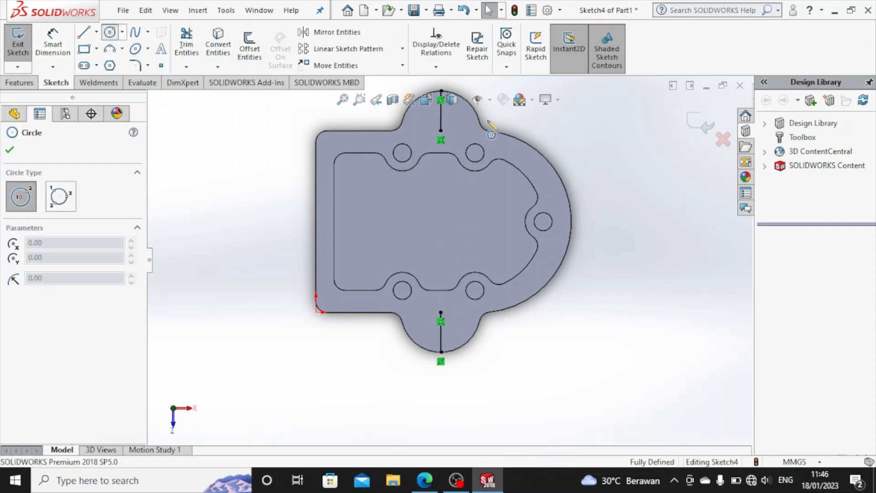
scroll(448, 146, down, 4)
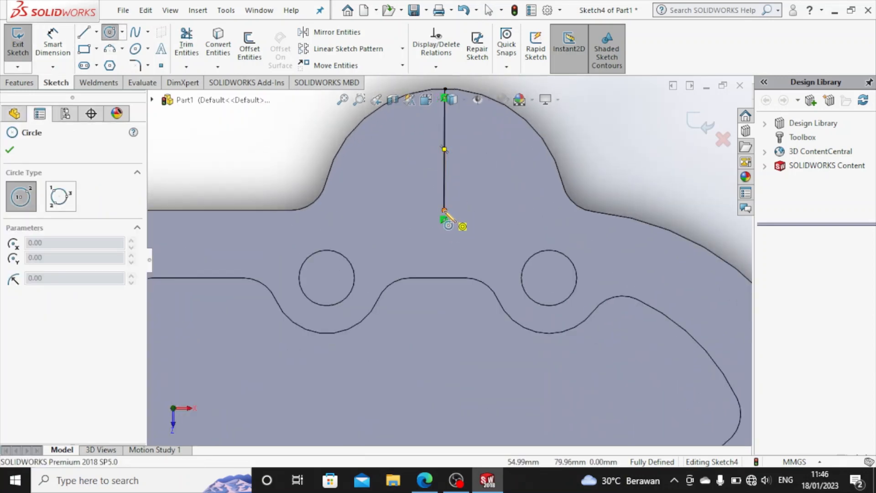
click(444, 211)
click(493, 231)
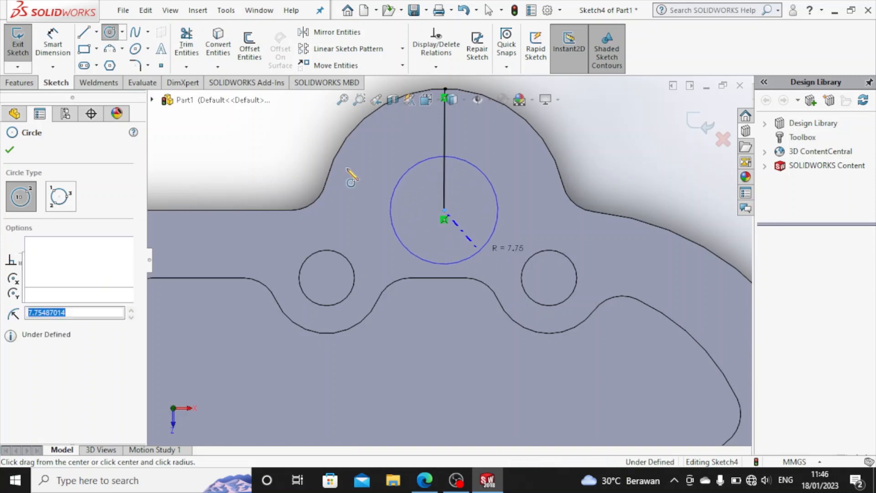
Step: Dimension the upper lobe circle's diameter to 10 mm
click(62, 45)
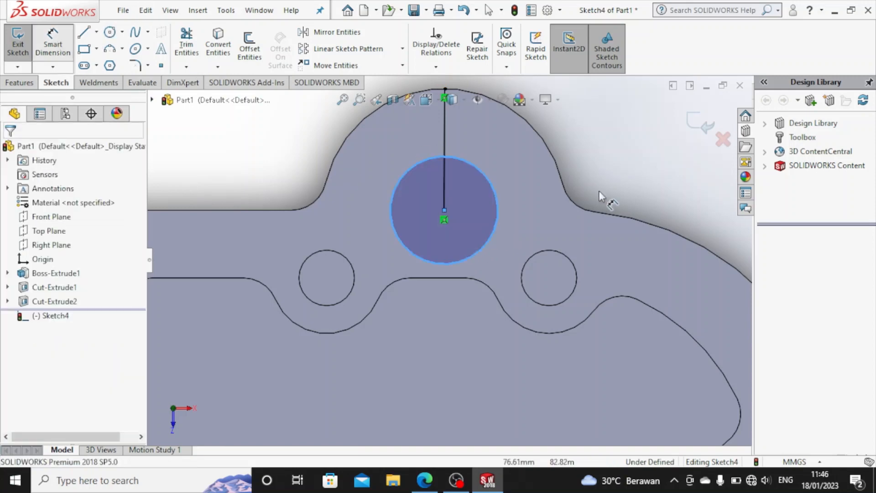
click(494, 191)
click(603, 143)
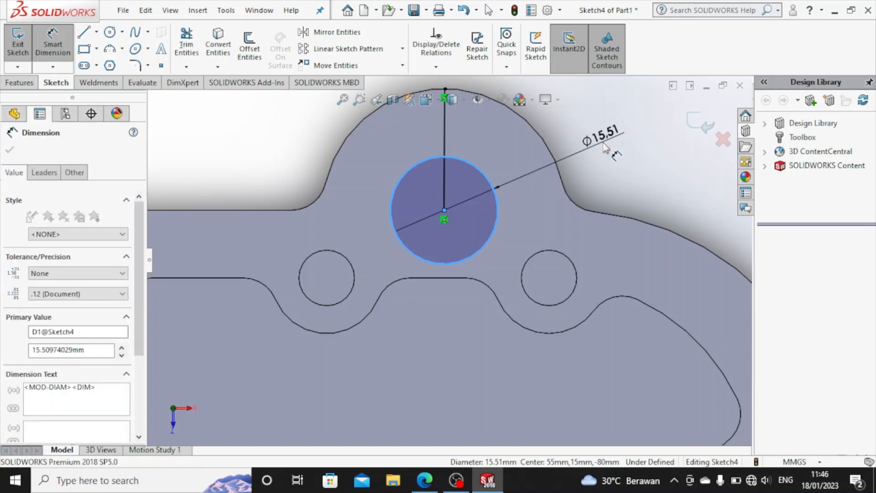
text(10)
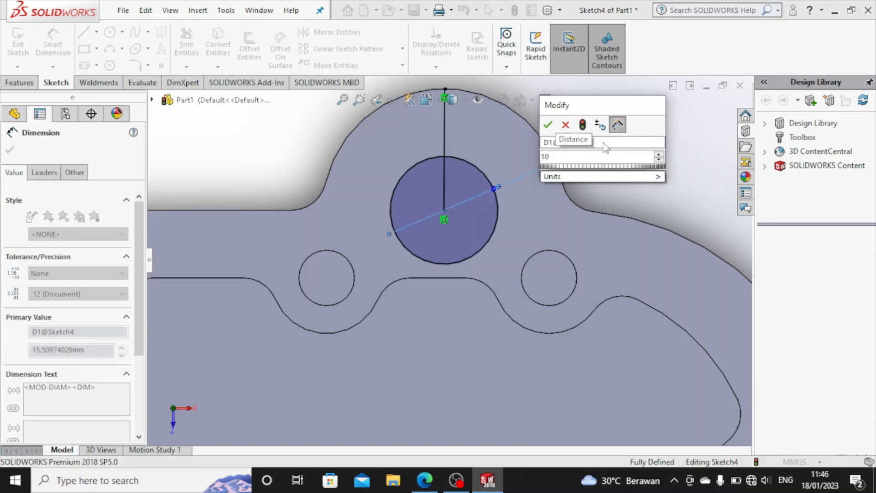
key(Return)
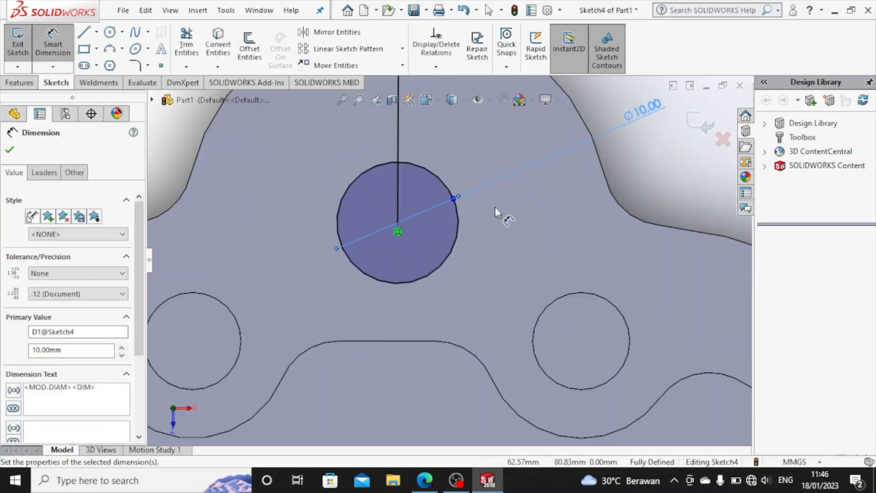
Step: Sketch a circle about 15.5 mm in diameter, centred on the inner end of the lower lobe's helper line
scroll(494, 206, up, 3)
scroll(466, 275, up, 2)
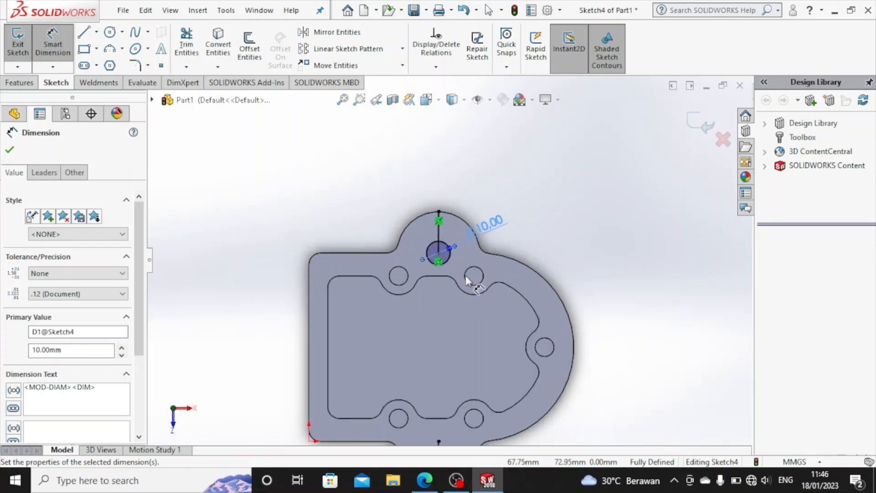
scroll(446, 317, down, 1)
scroll(478, 380, down, 1)
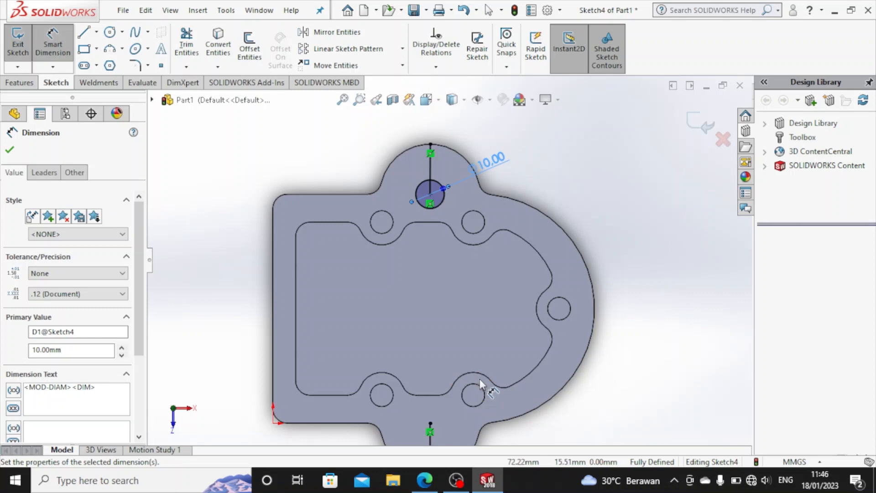
scroll(481, 379, down, 2)
scroll(480, 381, up, 4)
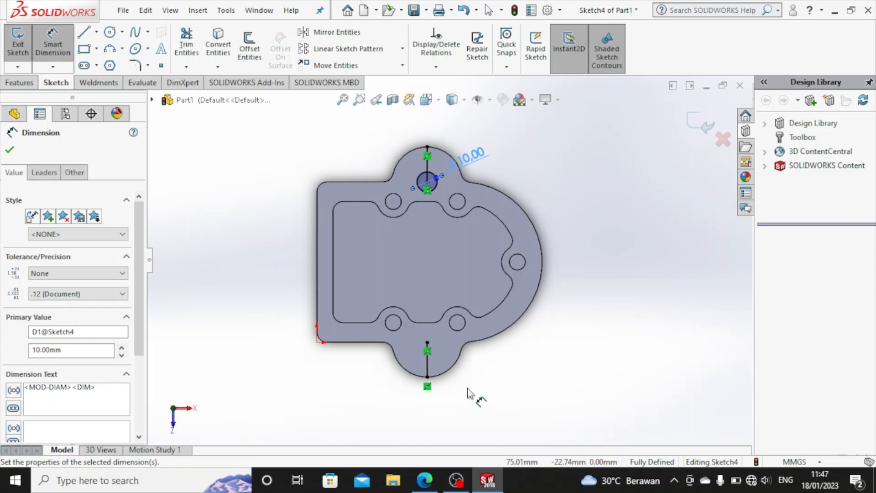
scroll(470, 392, down, 1)
scroll(469, 377, down, 2)
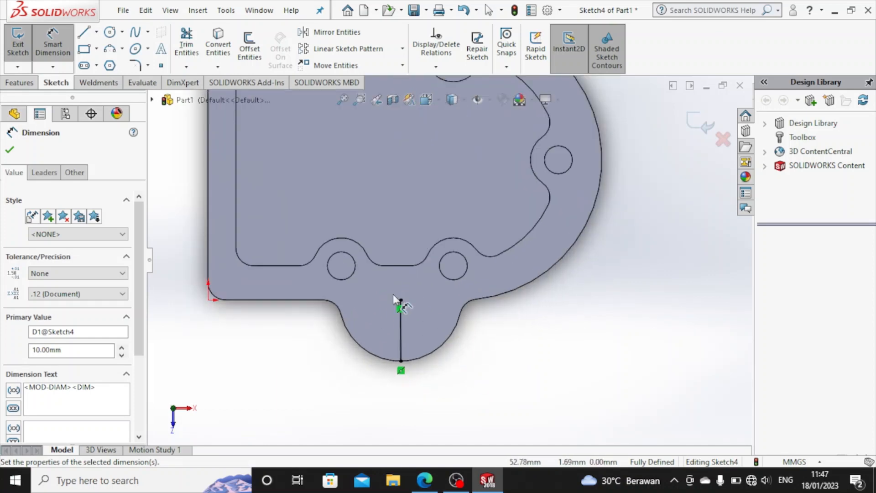
click(401, 301)
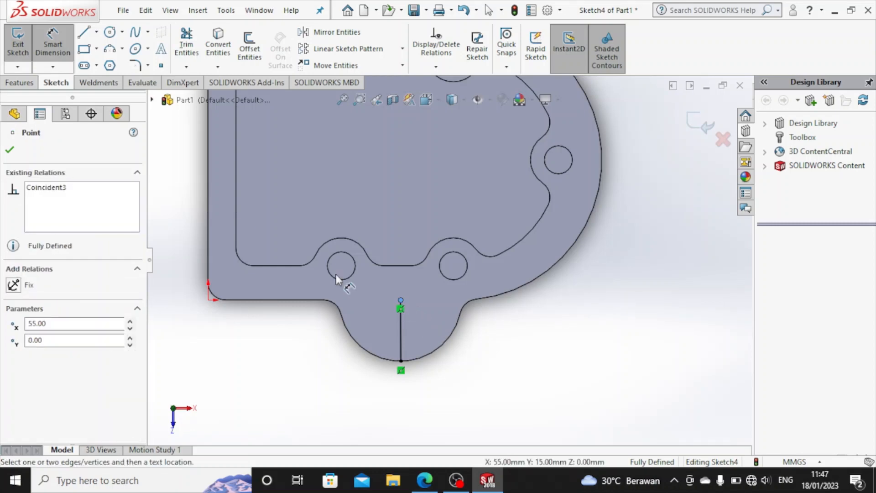
click(110, 32)
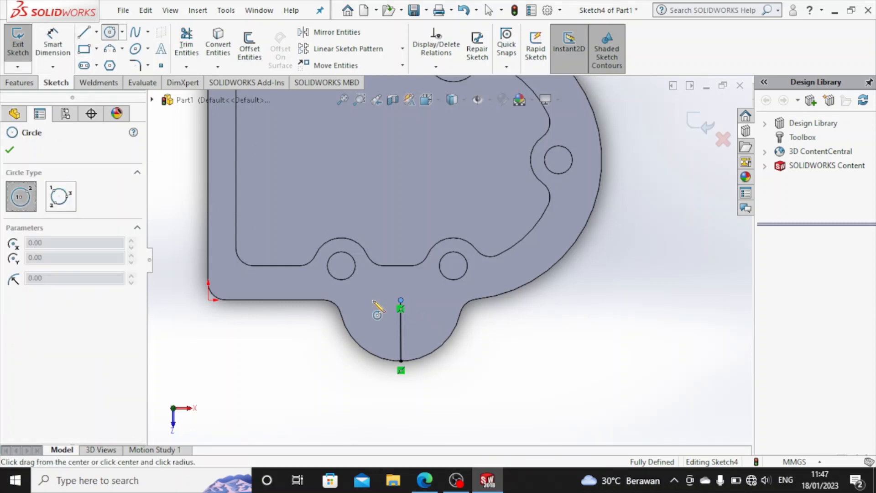
click(400, 300)
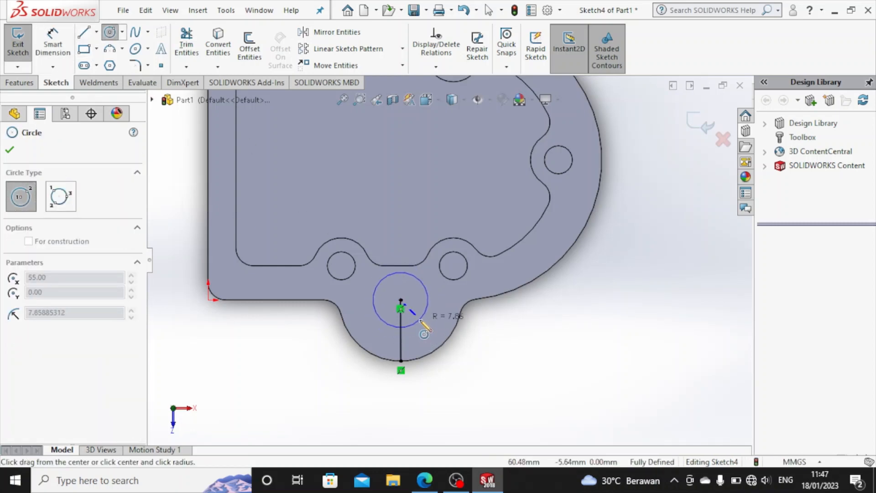
click(420, 319)
Step: Dimension the lower lobe circle's diameter to 10 mm
click(45, 49)
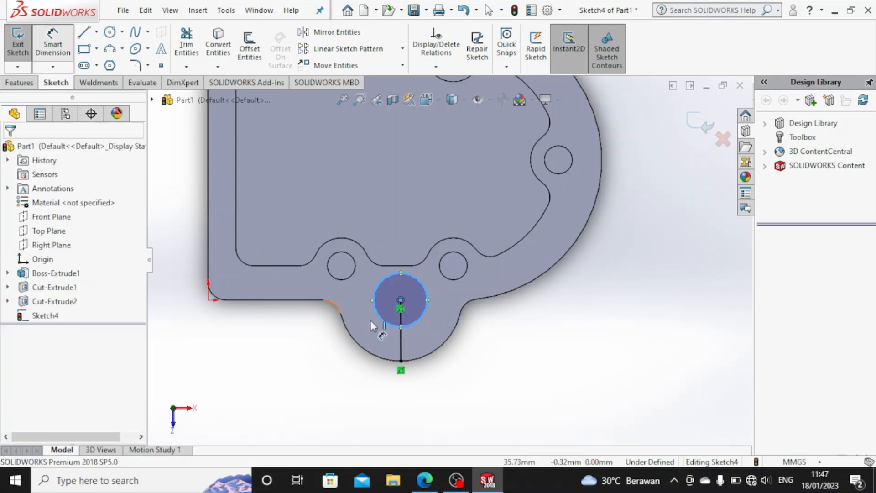
click(410, 325)
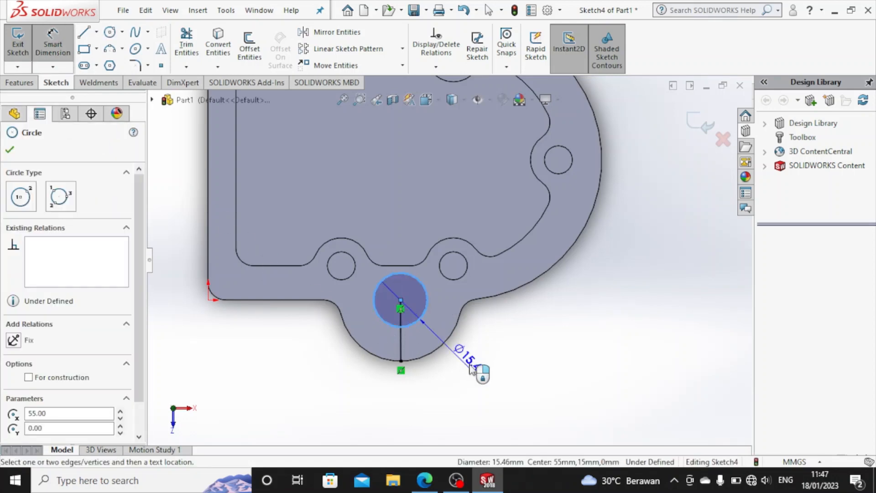
click(492, 365)
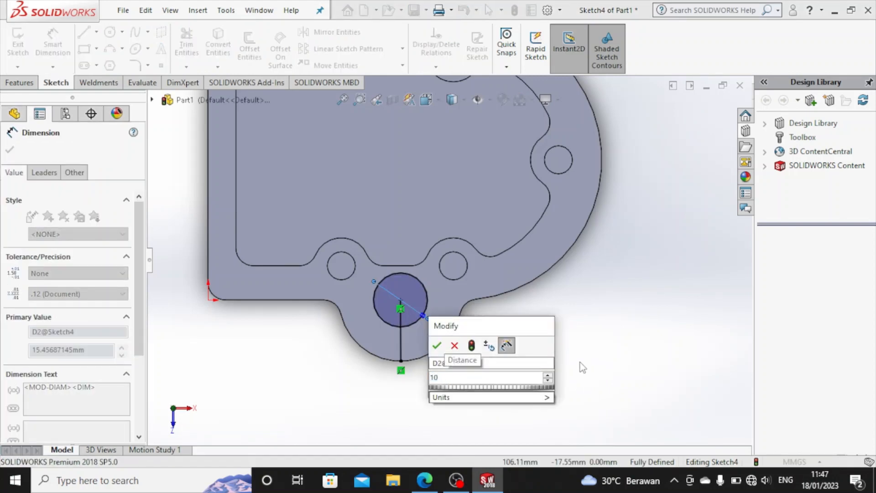
key(Return)
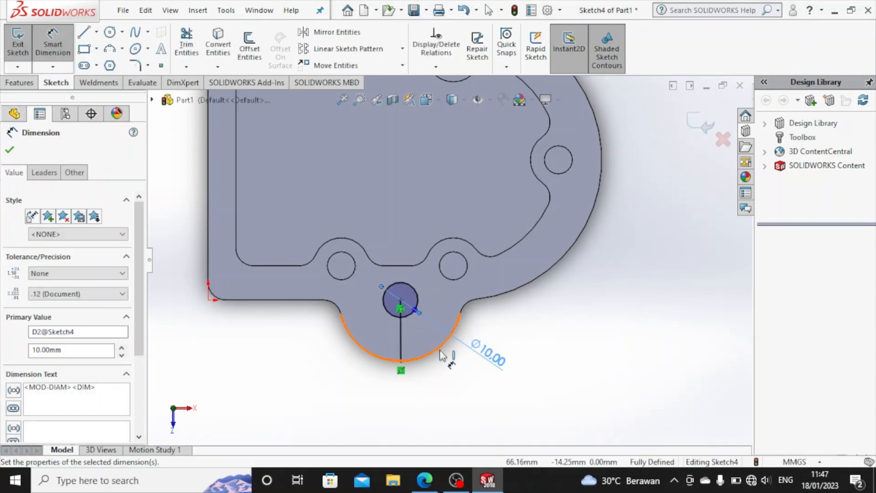
scroll(419, 333, down, 2)
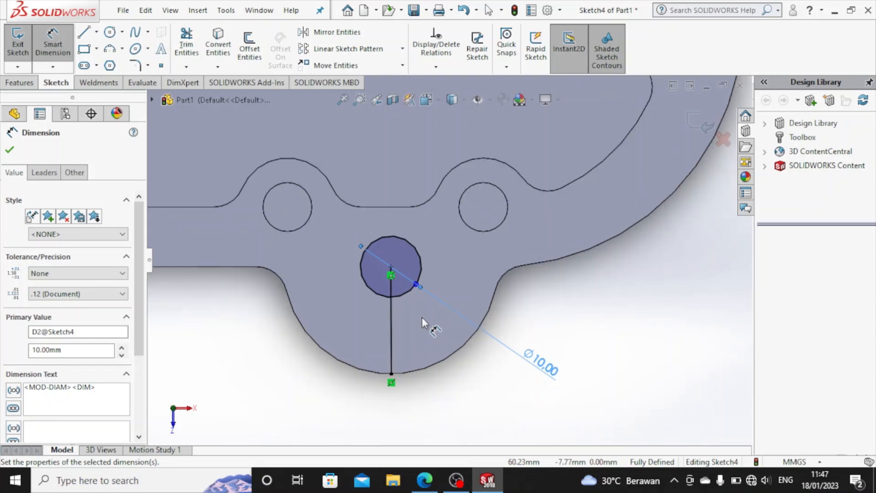
scroll(421, 318, up, 2)
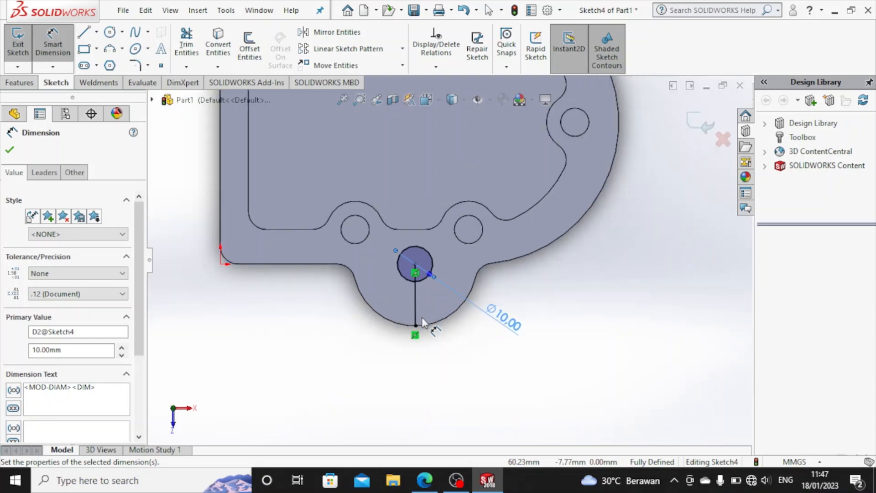
ctrl+middle_drag(422, 317, 431, 295)
scroll(432, 292, up, 4)
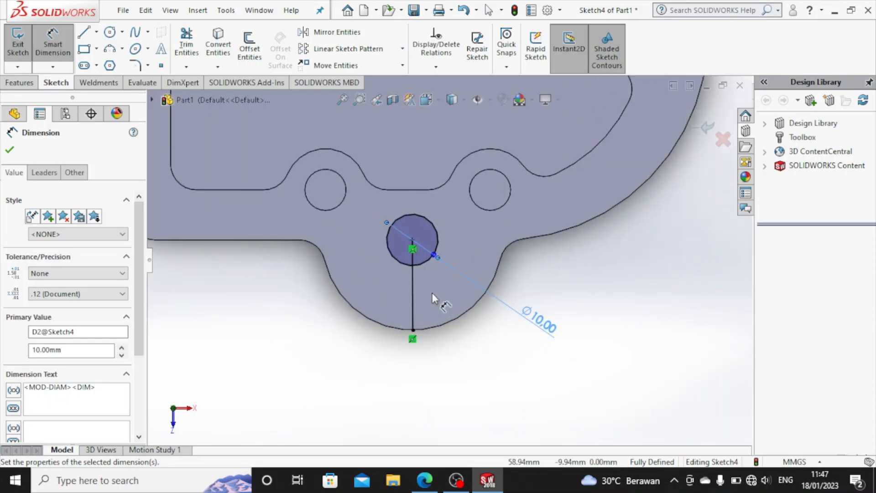
scroll(442, 197, down, 1)
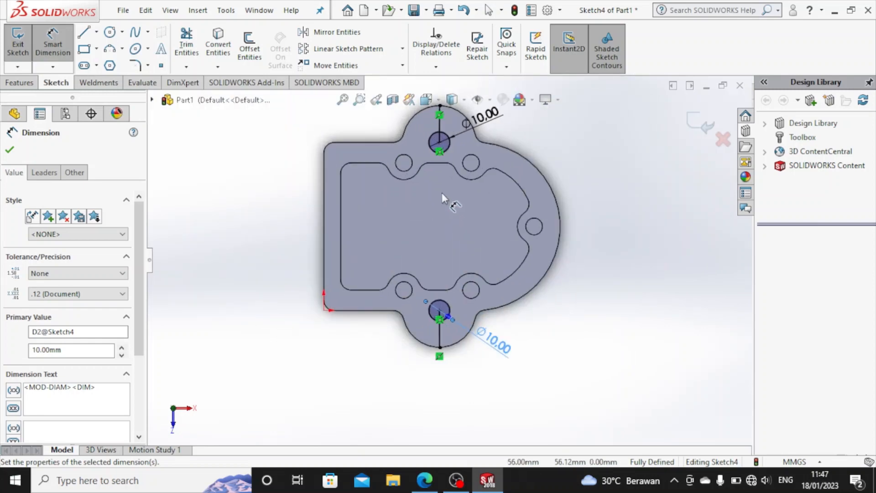
key(Escape)
key(Escape)
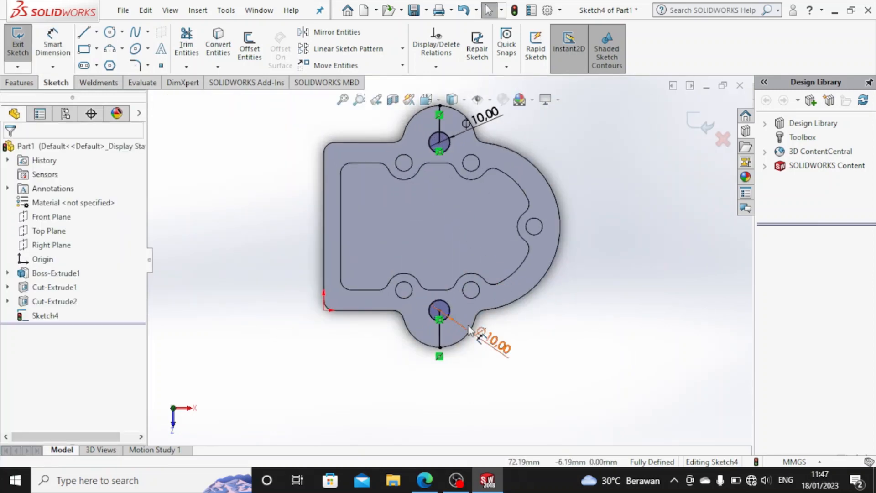
Step: Delete the vertical helper line between the lower lobe's lowest point and its circle centre
click(443, 336)
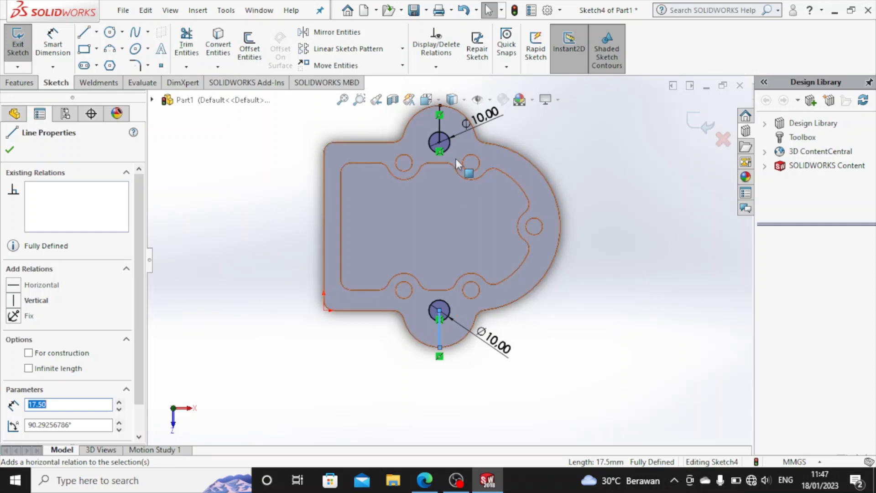
key(Delete)
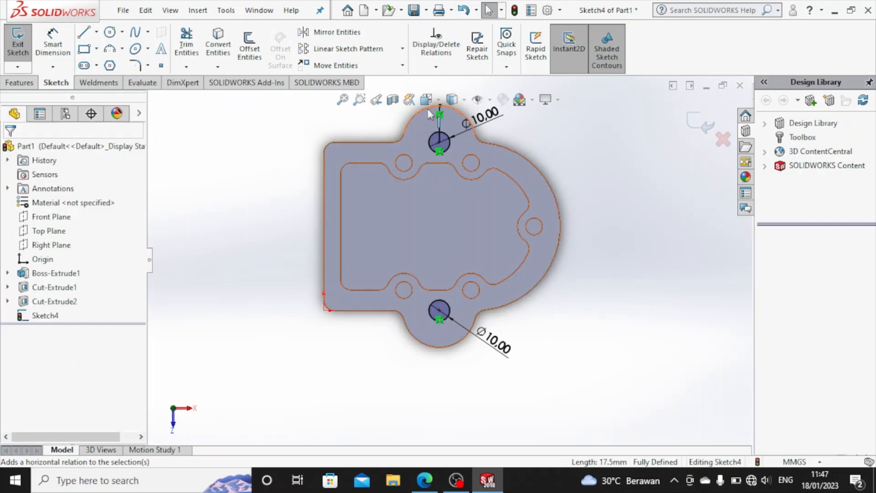
Step: Delete the short vertical sketch line between the upper 10 mm circle and the outer edge of its lug
click(441, 124)
key(Delete)
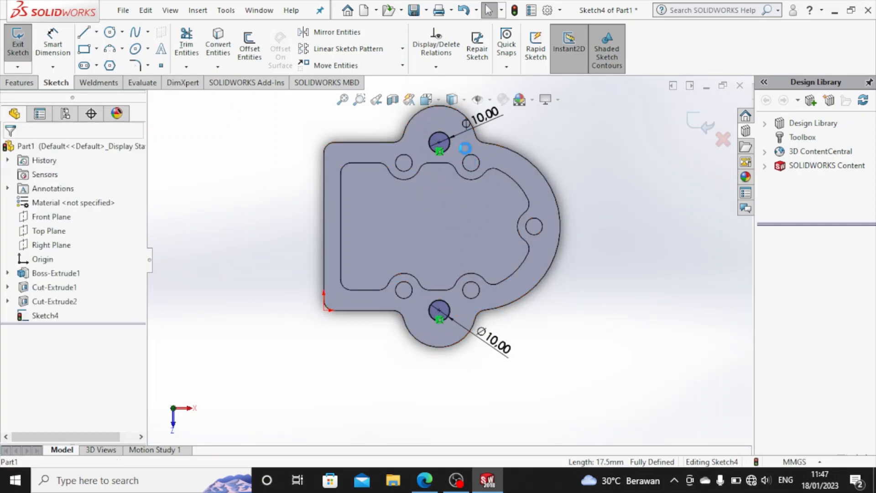
Step: Examine the two 10 mm sketch circles on the plate's upper and lower lugs from several angles
scroll(443, 286, down, 5)
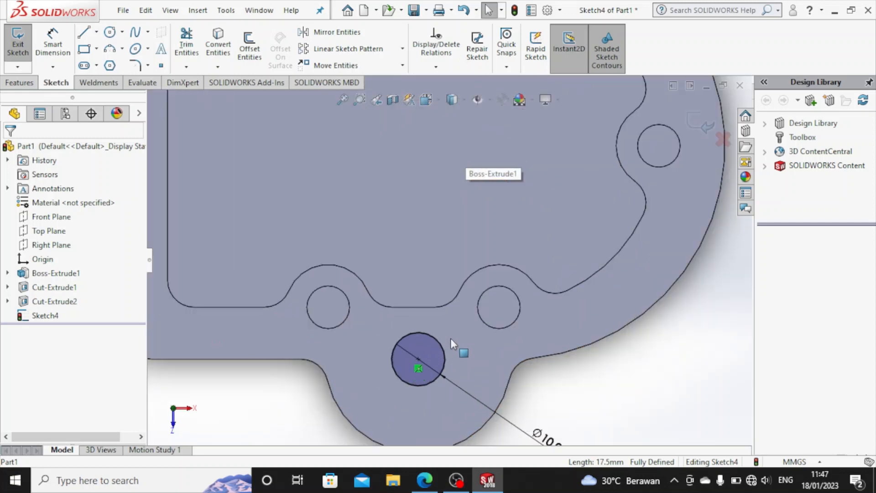
scroll(450, 339, down, 2)
scroll(450, 338, up, 6)
middle_drag(494, 249, 532, 196)
scroll(461, 139, up, 2)
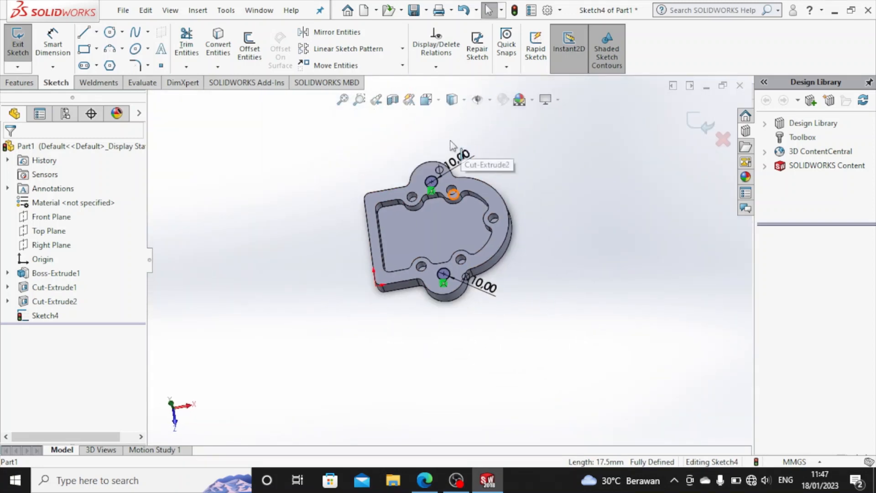
scroll(426, 268, down, 8)
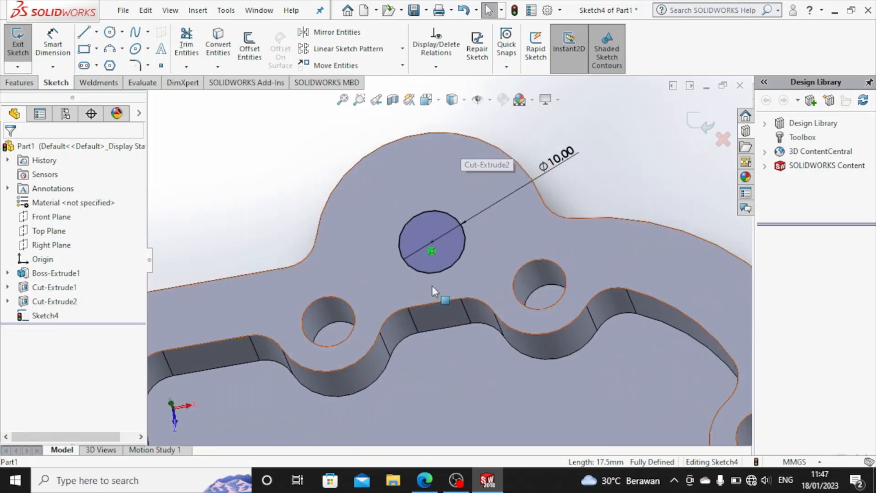
scroll(433, 285, up, 3)
scroll(444, 272, down, 2)
scroll(445, 272, up, 2)
scroll(445, 271, down, 2)
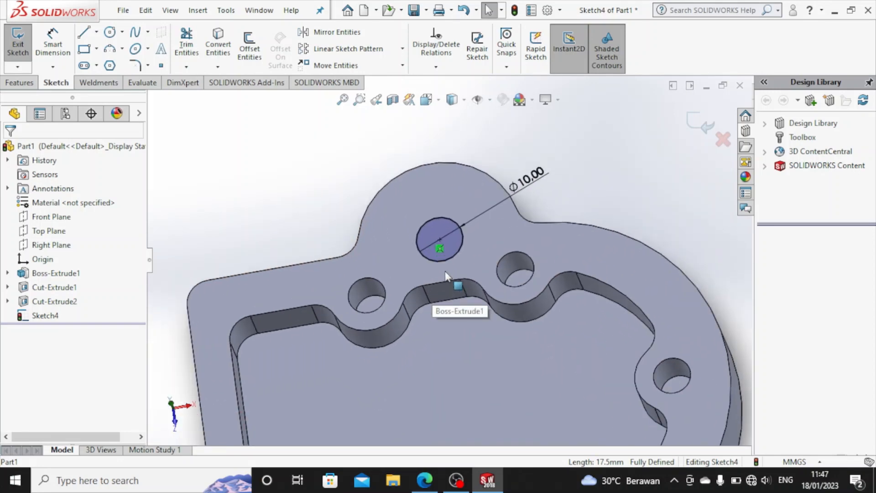
scroll(445, 271, up, 1)
scroll(358, 250, up, 3)
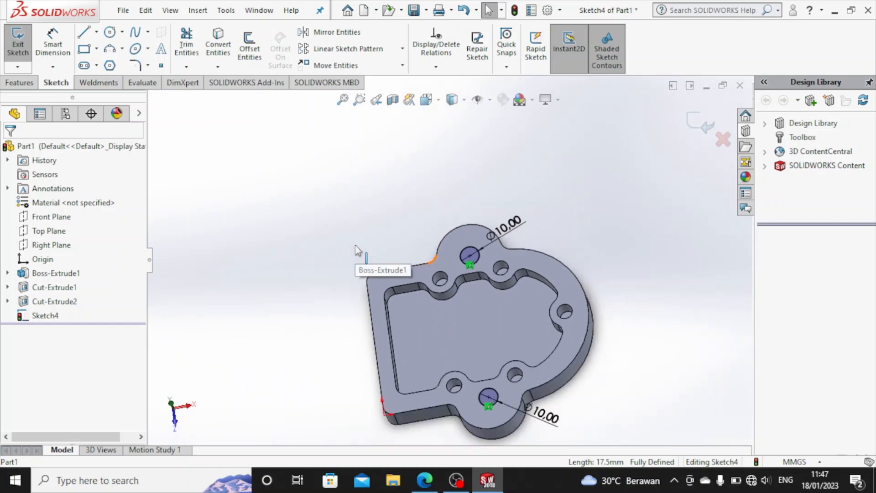
scroll(438, 283, up, 3)
scroll(507, 381, down, 3)
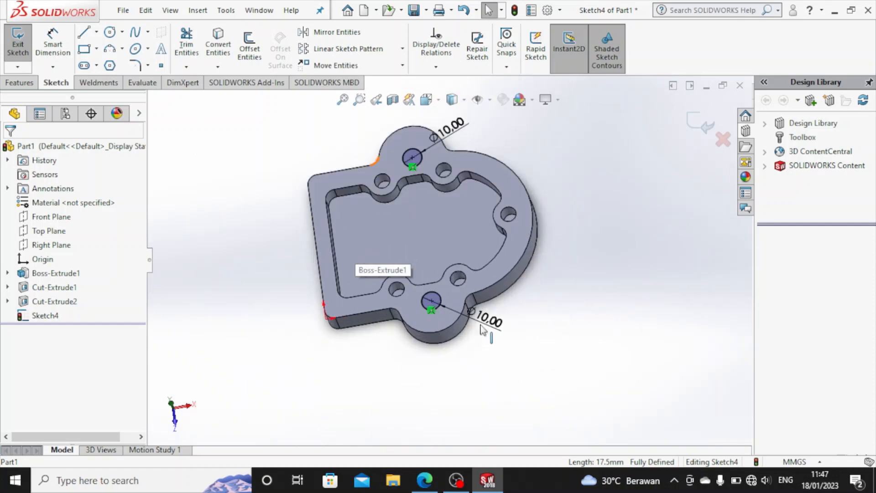
Step: Cut-extrude the two 10 mm circles on the lugs with a Blind depth of 15 mm
click(20, 84)
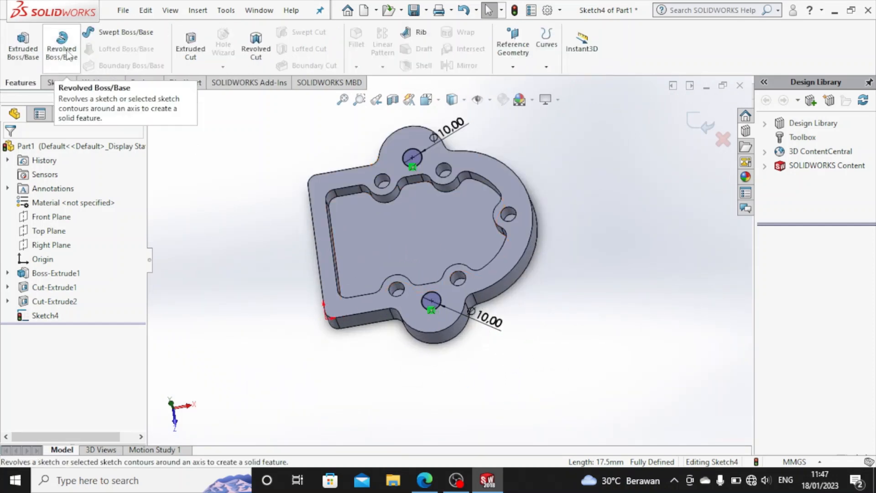
click(197, 44)
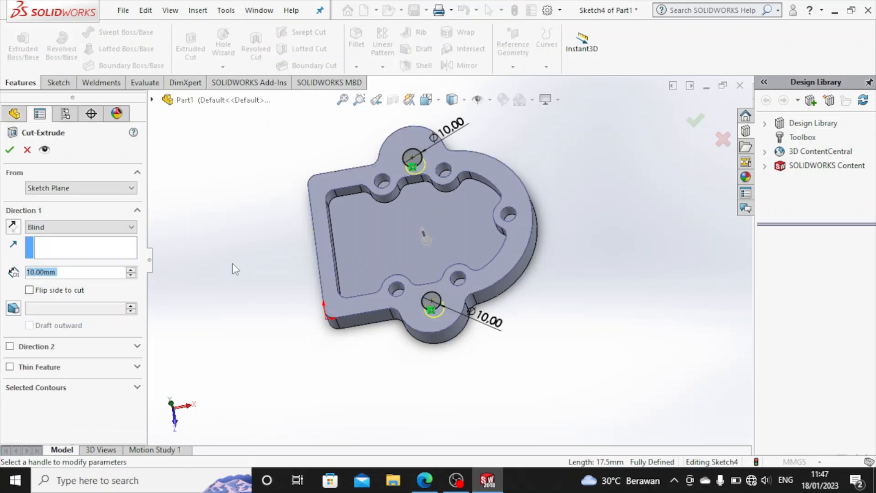
text(1)
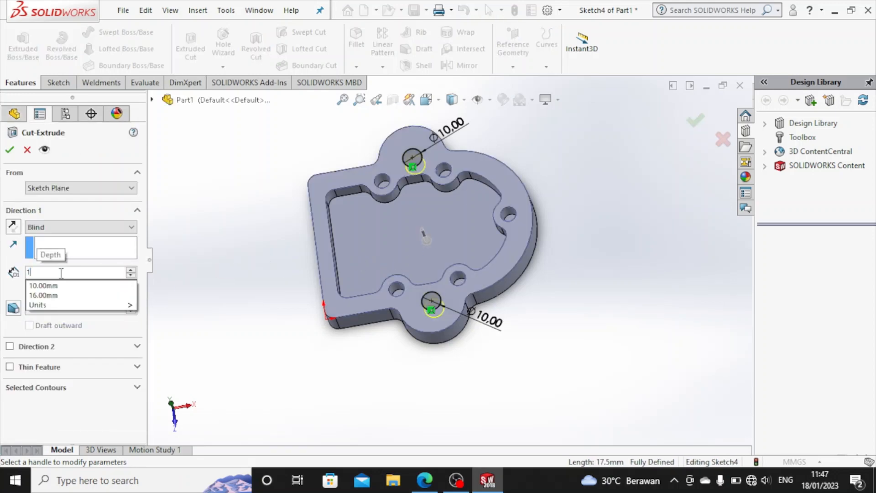
text(5)
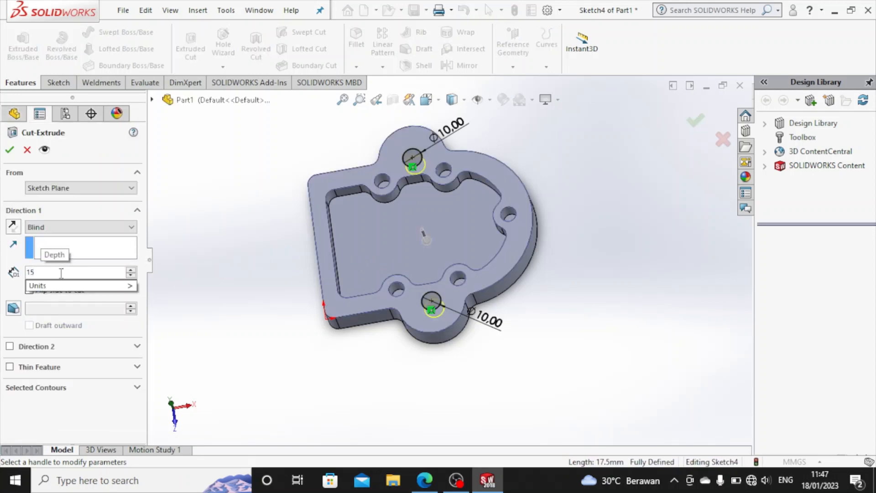
key(Return)
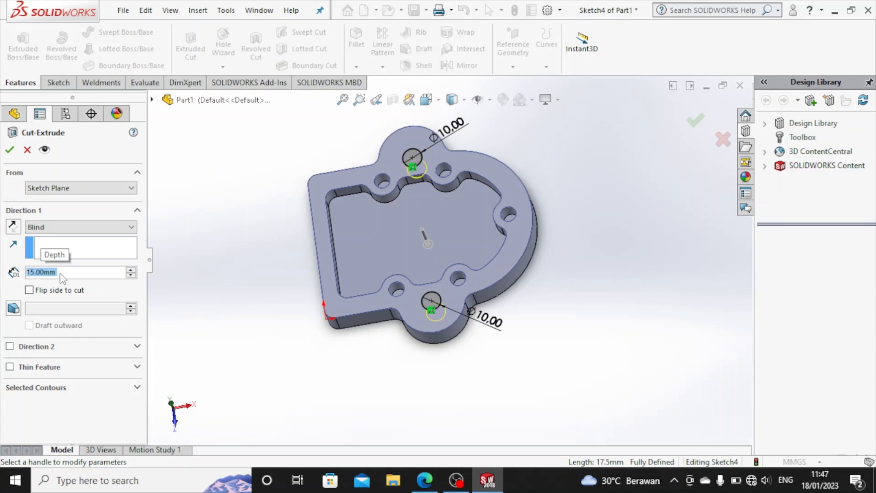
click(10, 149)
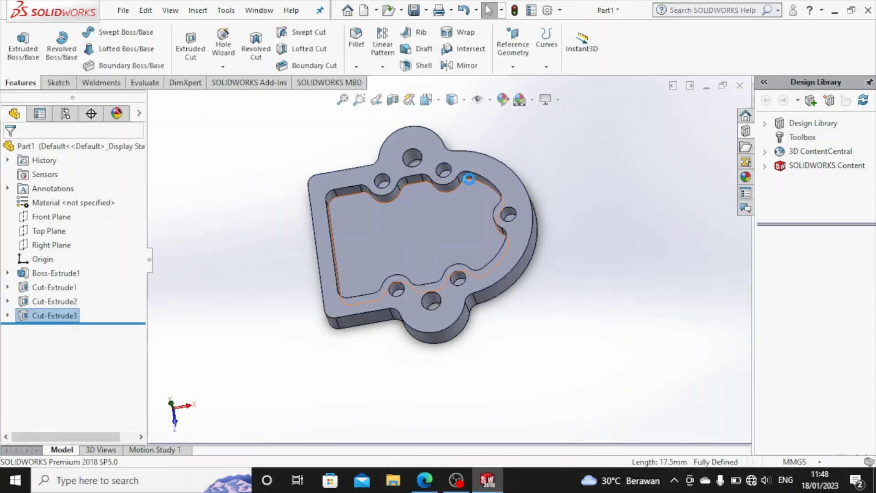
Step: Start a Thread feature on the top edge of the upper lug's 10 mm hole and accept the nominal-profile notice
scroll(408, 162, down, 5)
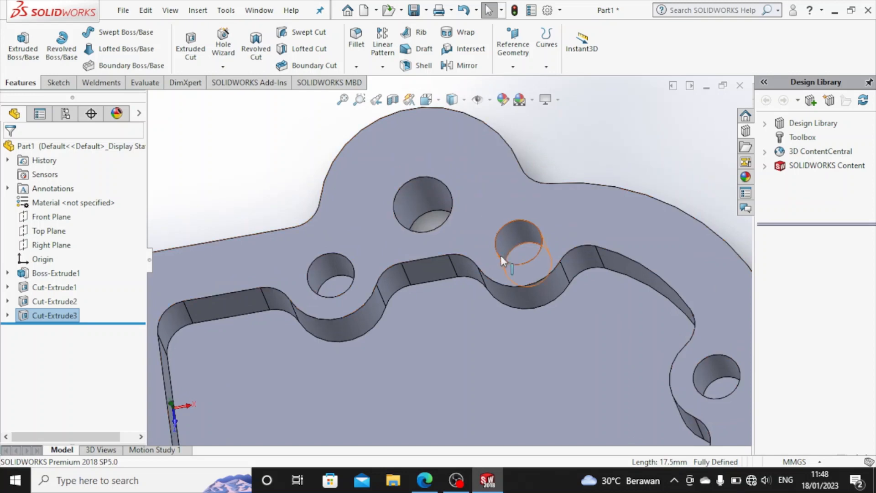
middle_drag(535, 208, 549, 233)
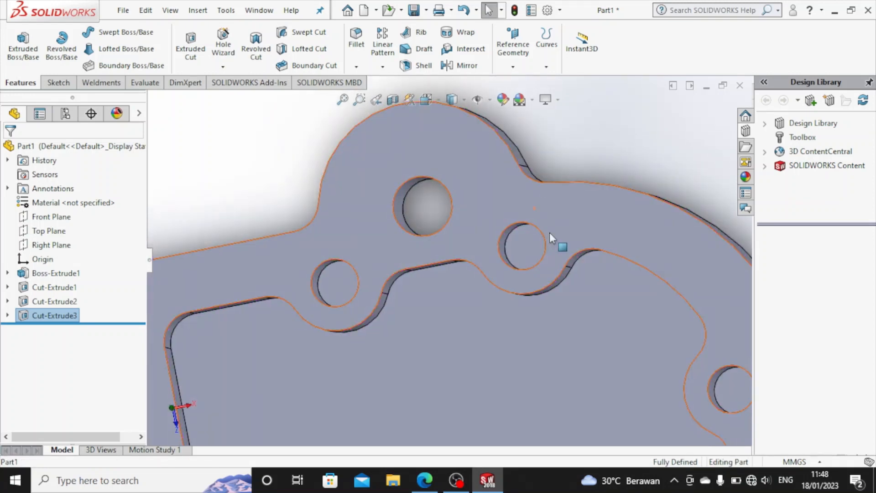
scroll(550, 232, up, 6)
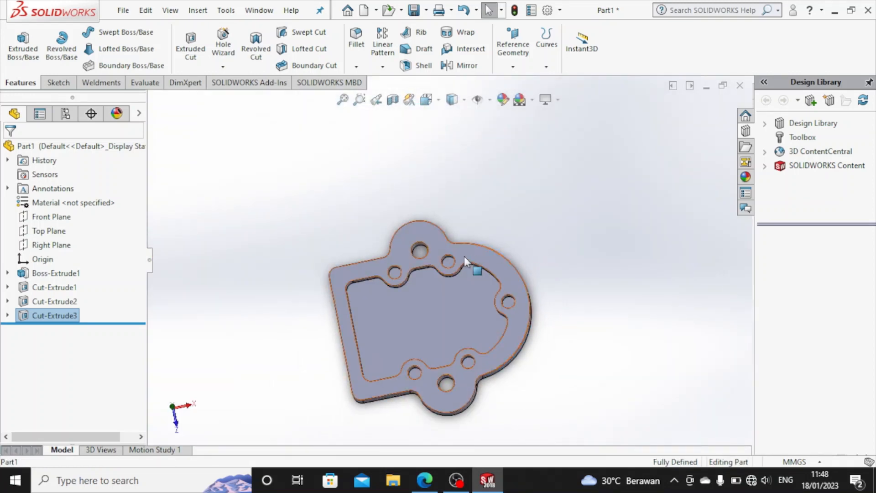
scroll(445, 248, down, 6)
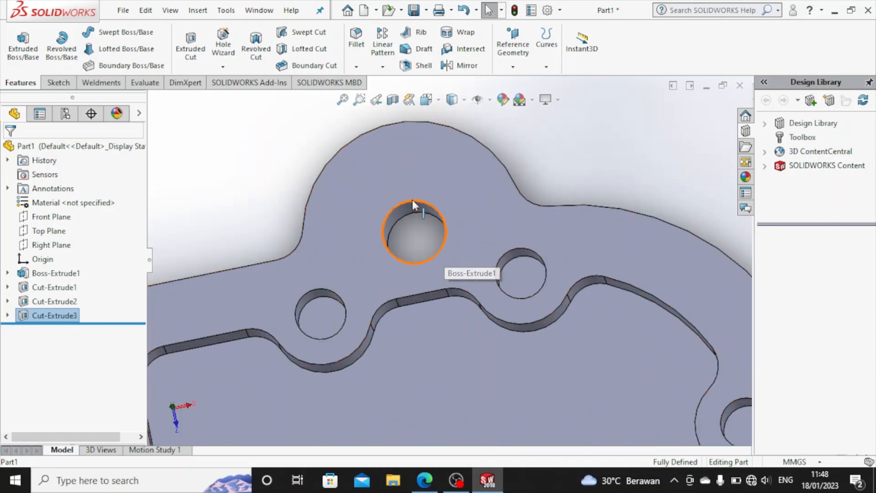
click(412, 200)
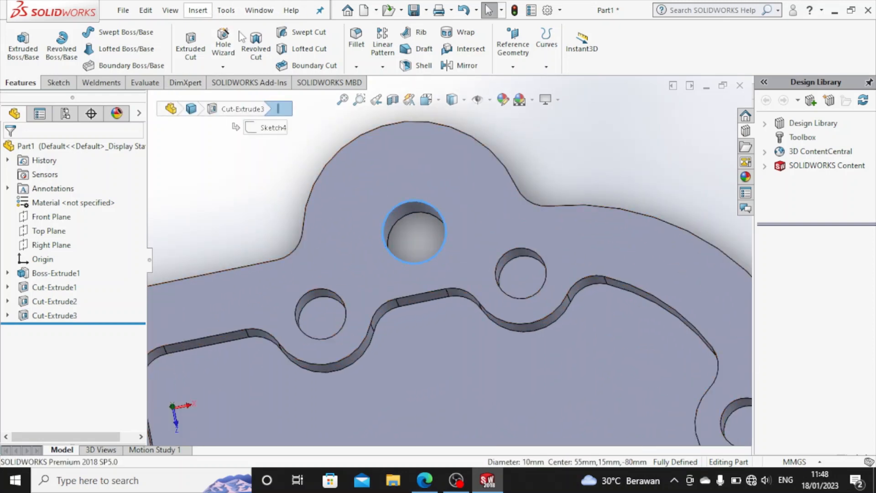
click(198, 10)
mouse_move(232, 71)
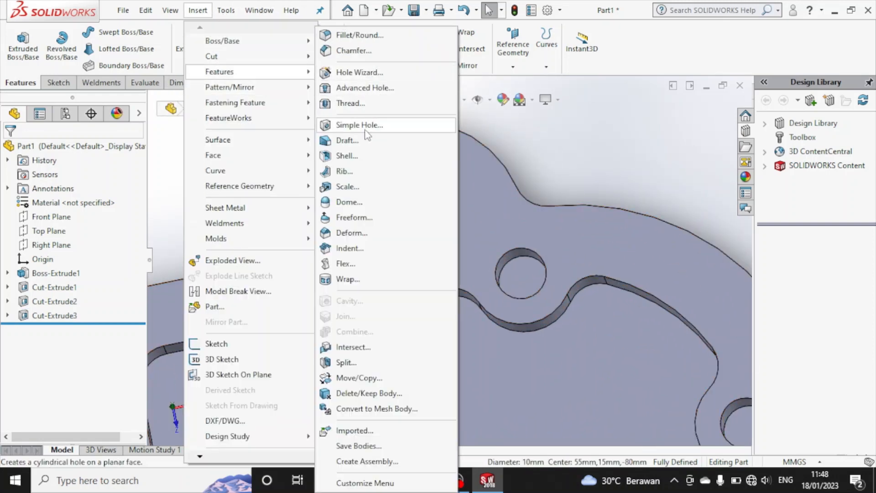
click(350, 108)
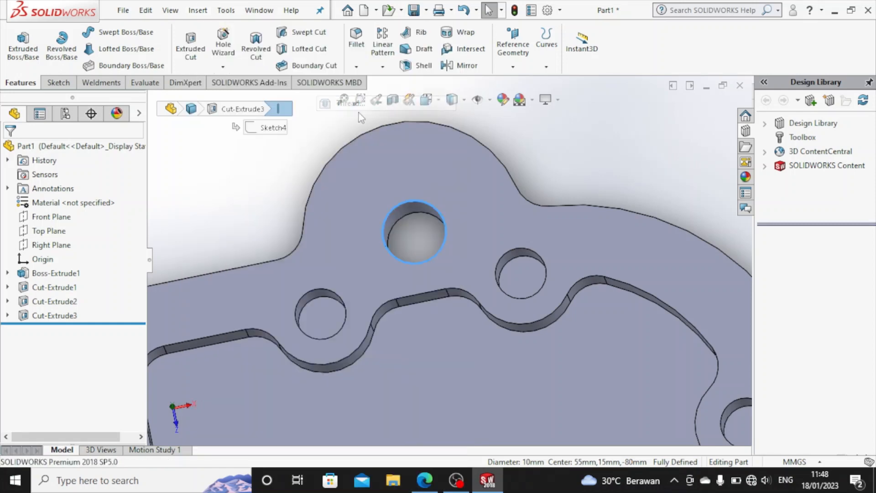
click(415, 202)
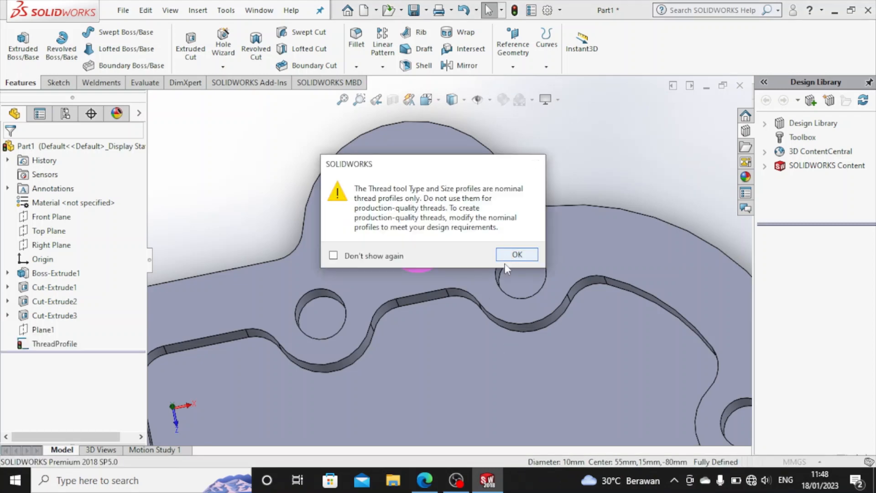
click(507, 256)
Step: Change the thread location to the top edge of the lower lug's 10 mm hole
scroll(467, 340, down, 3)
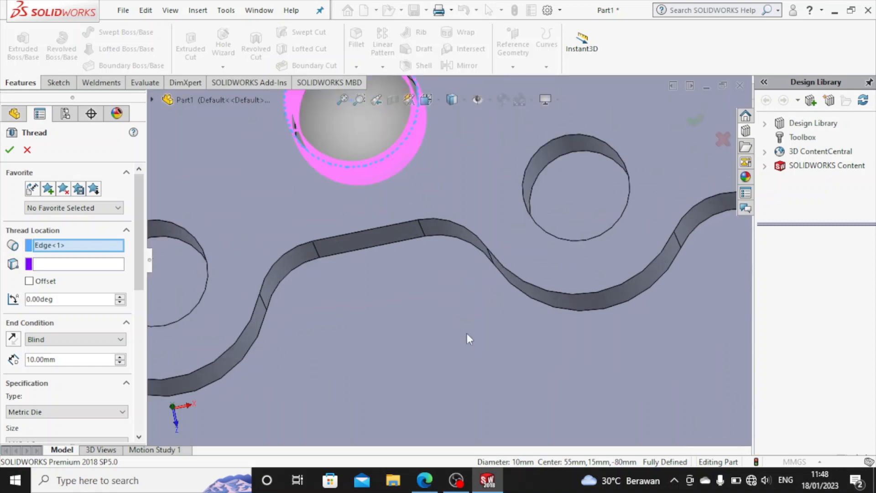
scroll(467, 339, up, 10)
scroll(465, 328, down, 8)
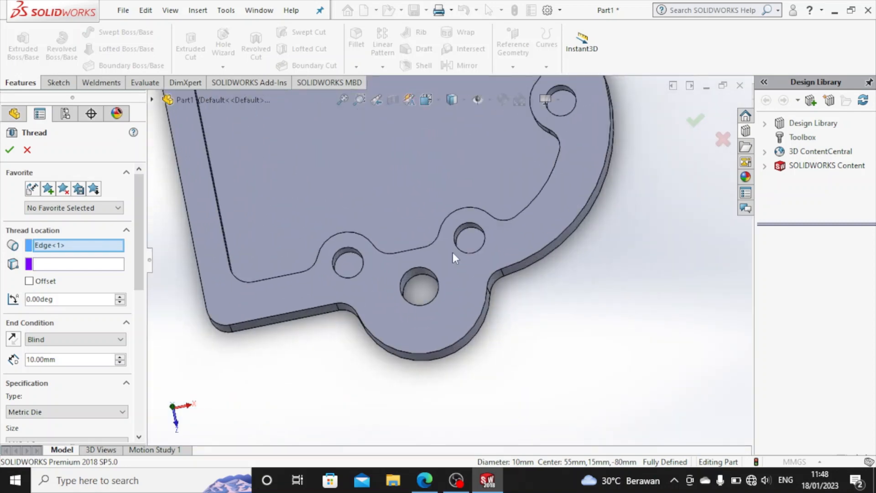
click(431, 272)
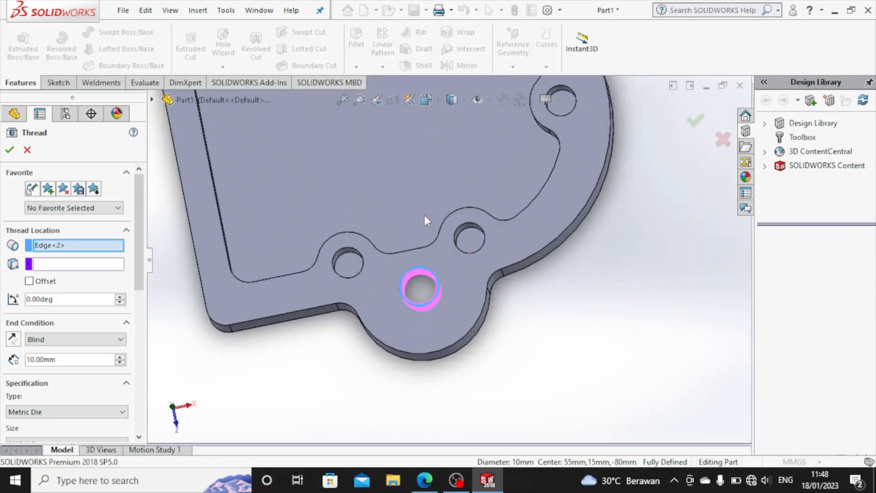
scroll(451, 267, up, 5)
scroll(425, 172, down, 5)
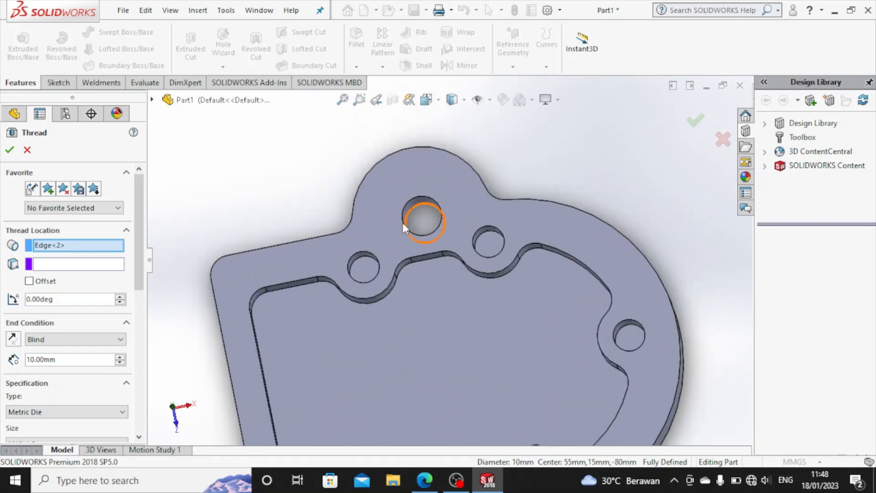
scroll(450, 226, up, 1)
scroll(446, 234, up, 5)
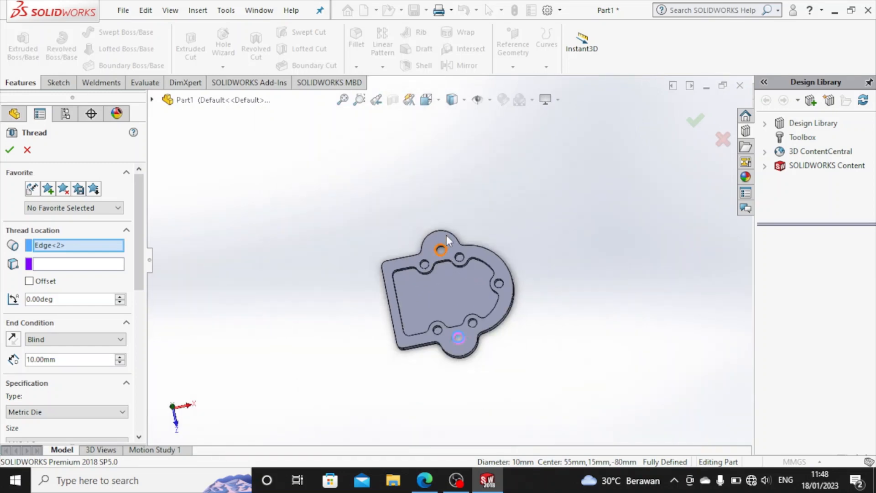
scroll(460, 326, down, 3)
scroll(470, 330, down, 3)
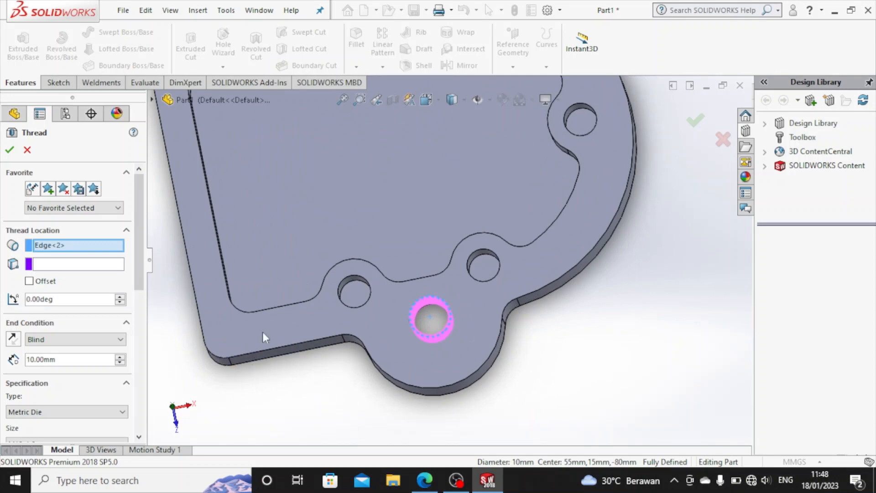
Step: Specify the thread as Metric Die type with size M10x1.0
mouse_move(138, 273)
mouse_down()
mouse_move(138, 310)
mouse_move(135, 273)
mouse_up()
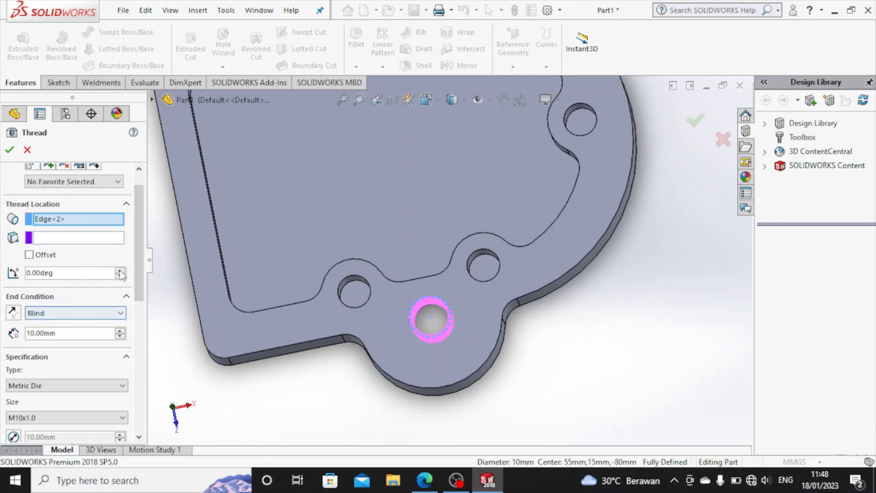
scroll(124, 273, down, 3)
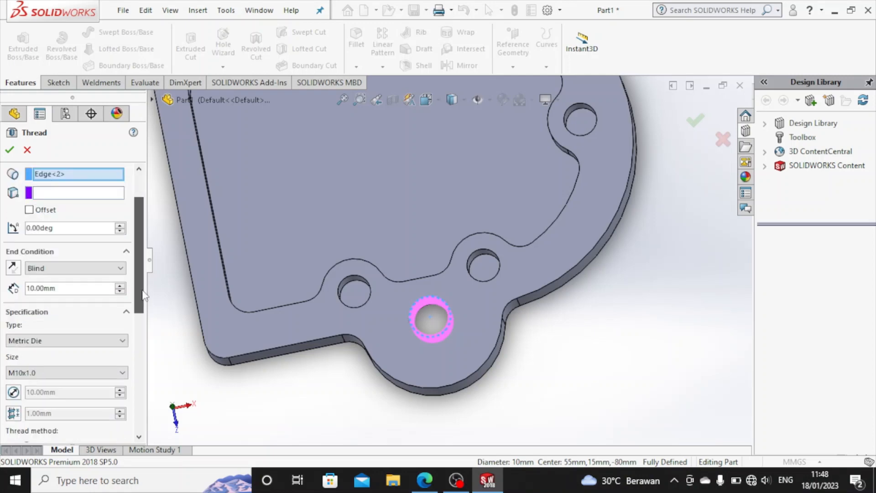
click(123, 273)
click(106, 297)
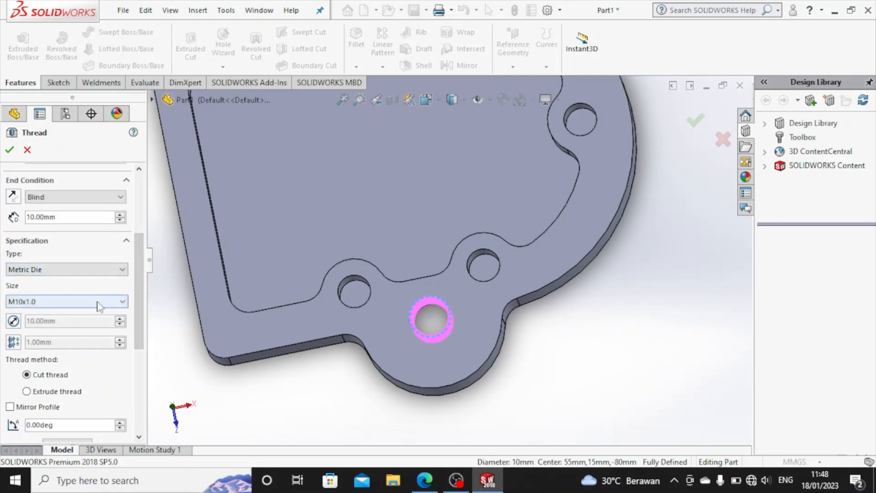
click(100, 301)
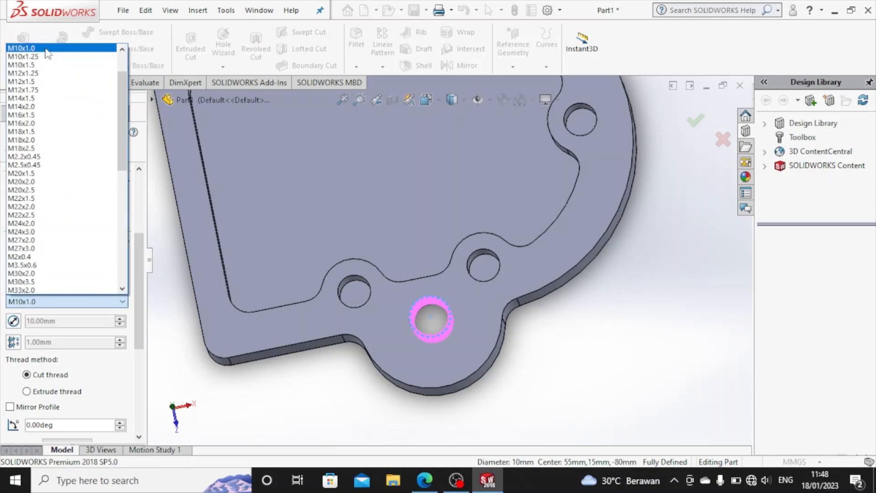
click(46, 48)
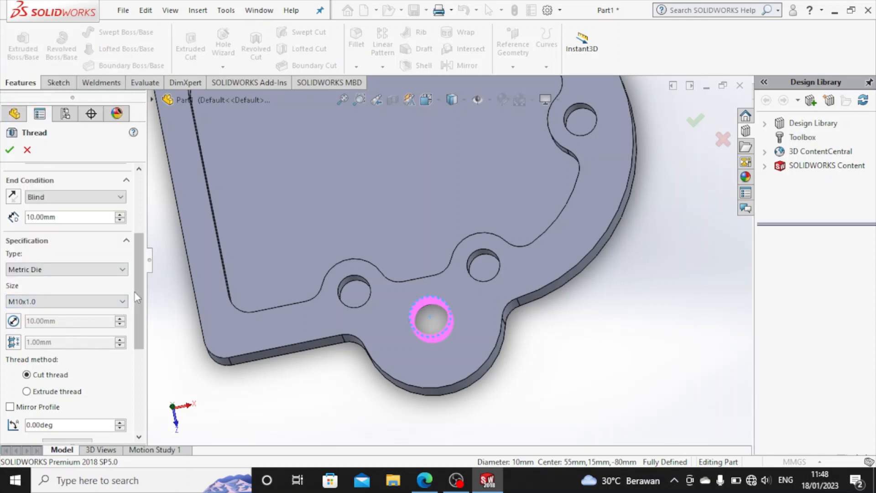
Step: Set the thread method to Extrude thread and create the thread in the lower lug's hole
scroll(47, 340, down, 2)
click(37, 348)
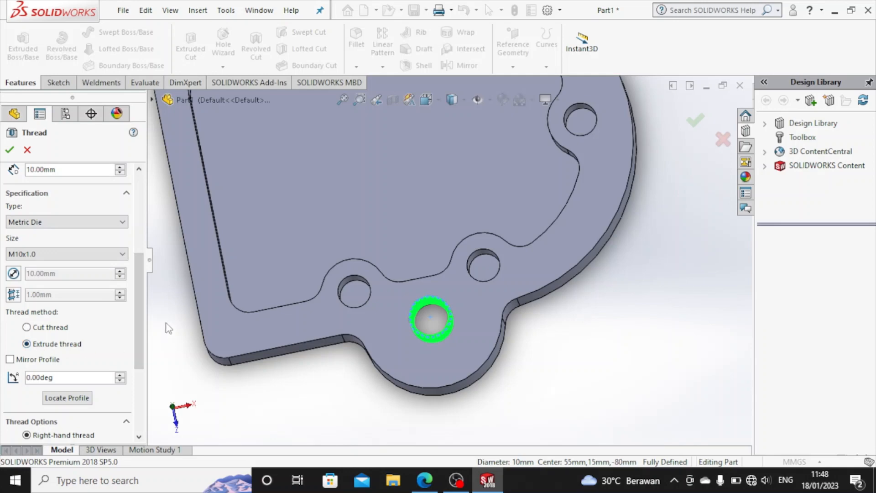
scroll(82, 361, down, 4)
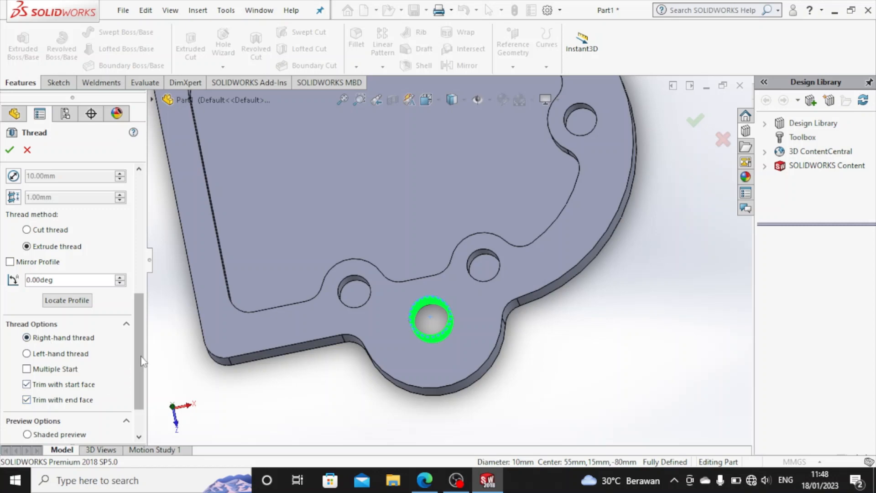
scroll(55, 194, up, 12)
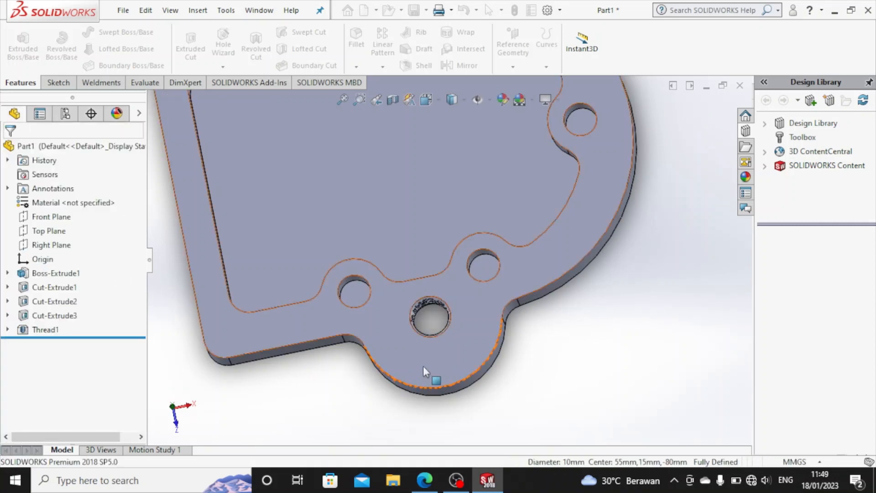
Step: Start a Thread feature on the top edge of the upper lug's 10 mm hole, accepting the nominal-profile notice
middle_drag(432, 342, 439, 335)
scroll(439, 335, up, 3)
scroll(445, 315, down, 12)
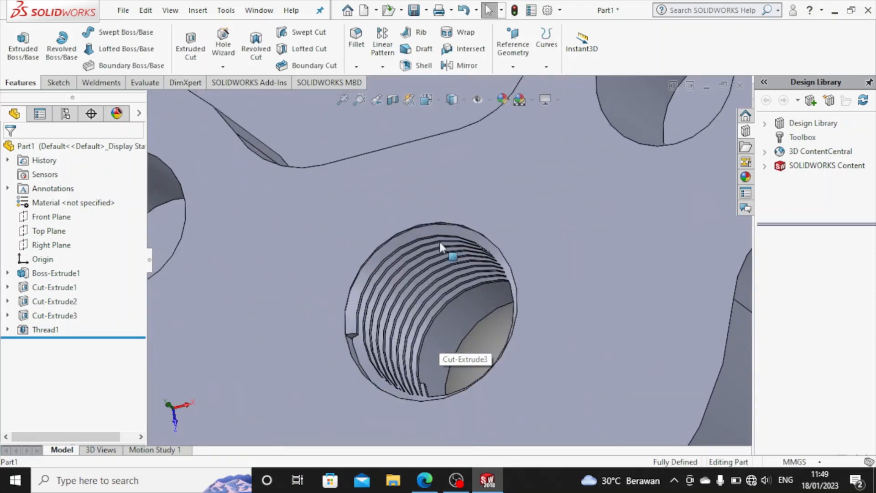
scroll(455, 278, up, 10)
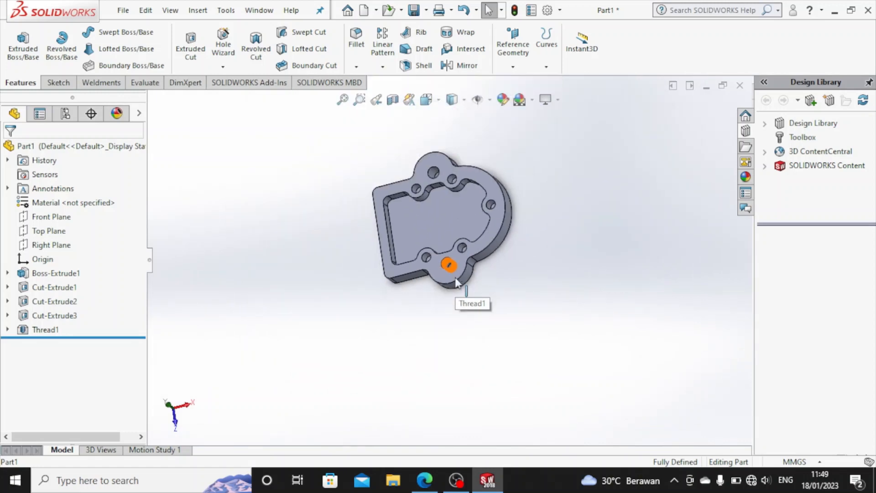
scroll(451, 194, down, 6)
scroll(359, 392, up, 3)
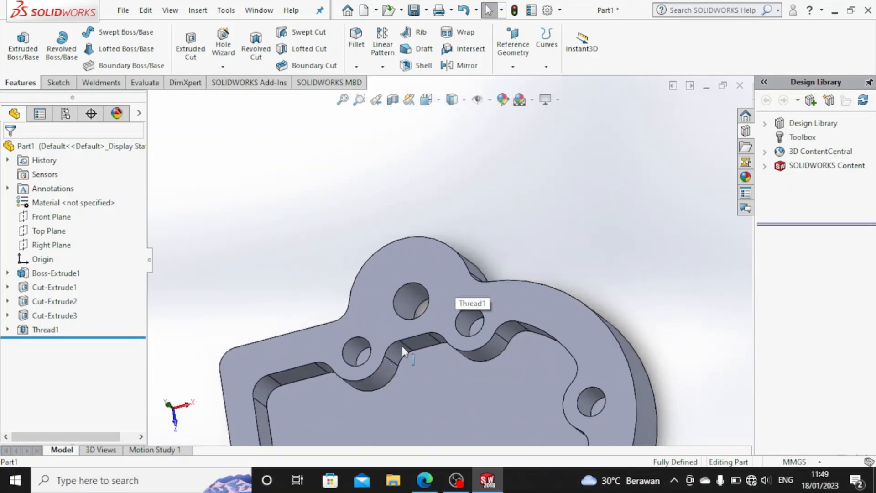
scroll(474, 269, down, 10)
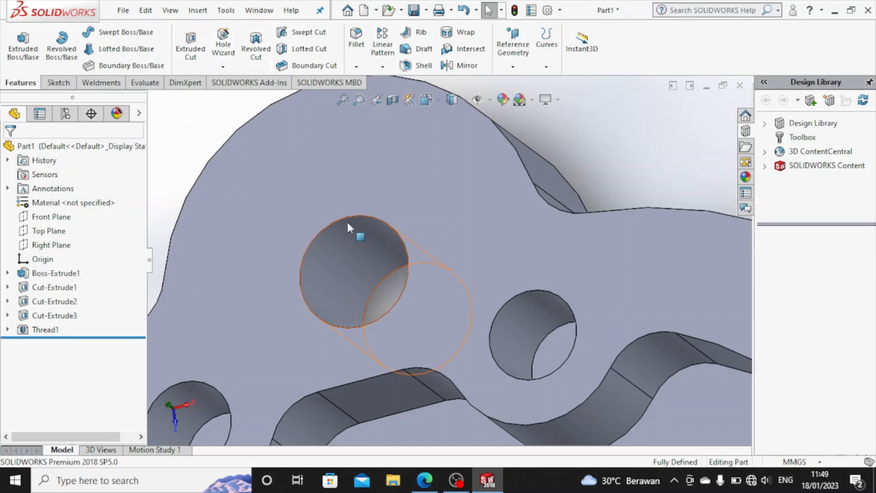
click(226, 10)
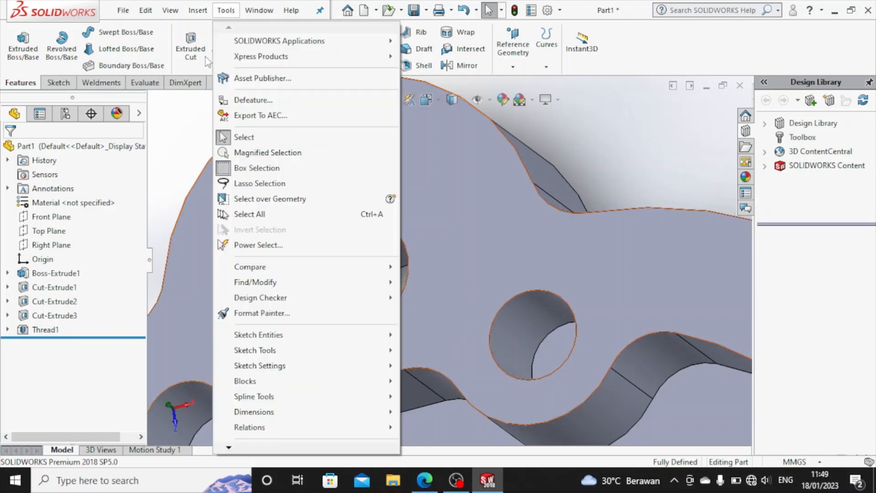
mouse_move(198, 10)
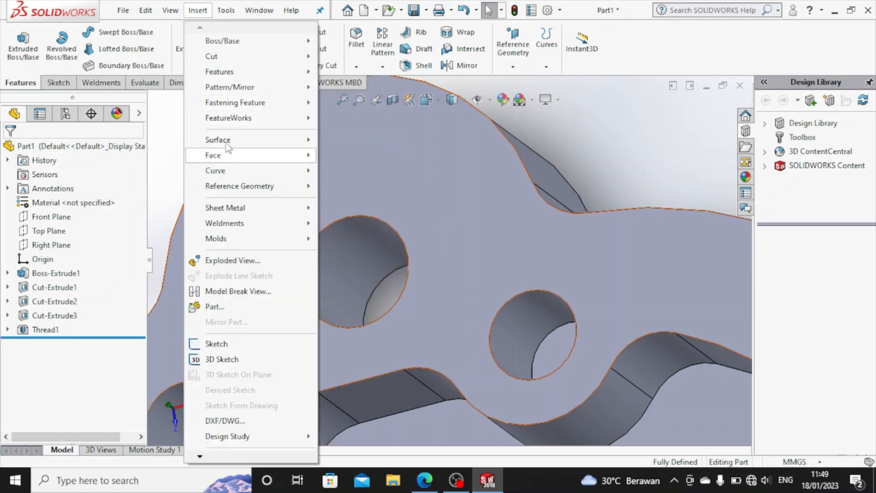
mouse_move(231, 73)
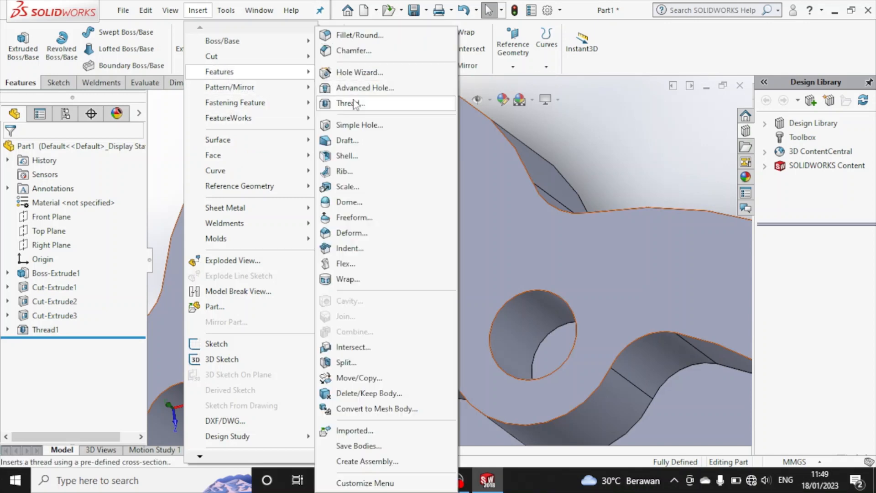
click(352, 101)
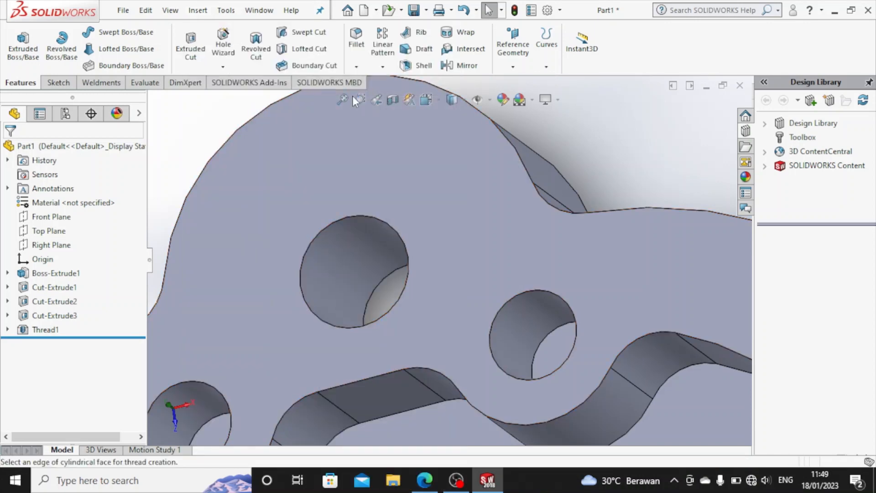
click(516, 254)
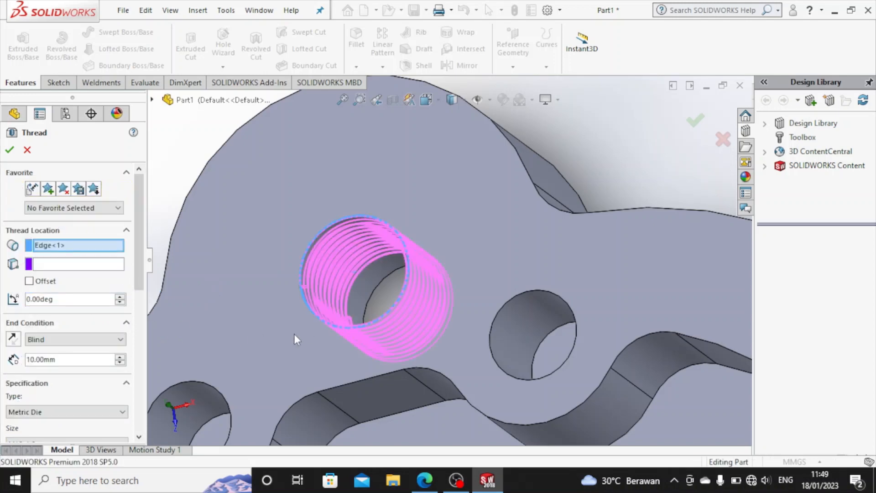
Step: Set the blind depth of the upper lug's thread to 15 mm
scroll(405, 311, down, 2)
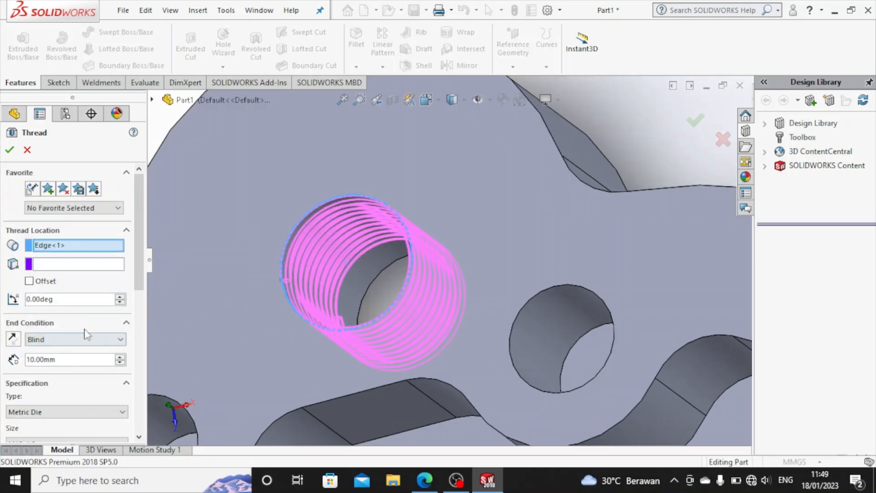
click(61, 358)
key(BackSpace)
key(BackSpace)
key(BackSpace)
key(BackSpace)
key(BackSpace)
key(BackSpace)
key(BackSpace)
text(5)
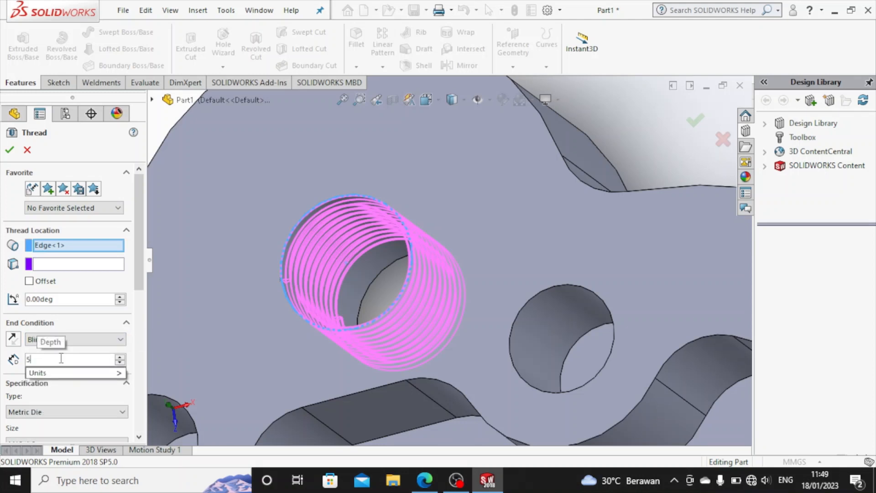
key(Return)
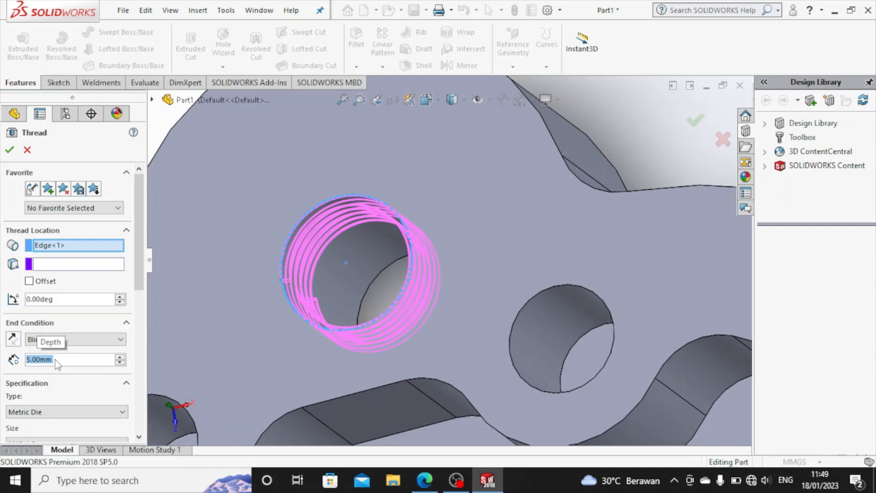
text(15)
key(Return)
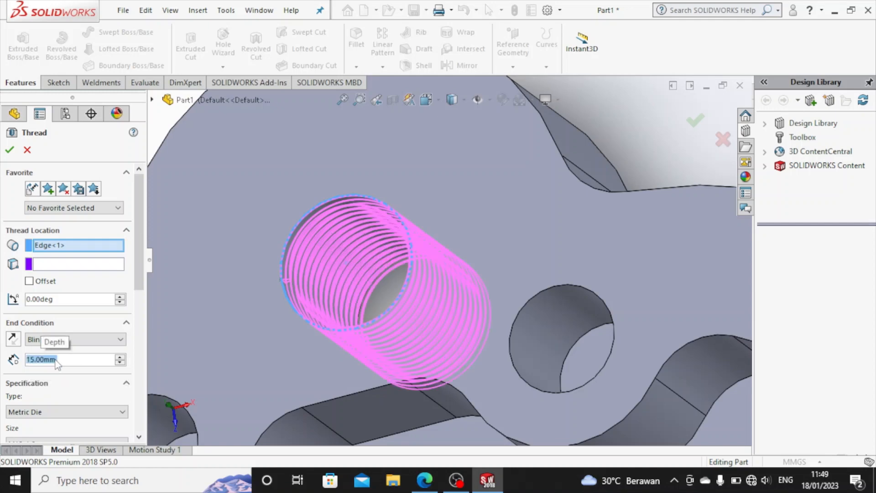
Step: Use the Extrude thread method with trimming at the start and end faces, and create the thread in the upper lug's hole
scroll(137, 255, down, 10)
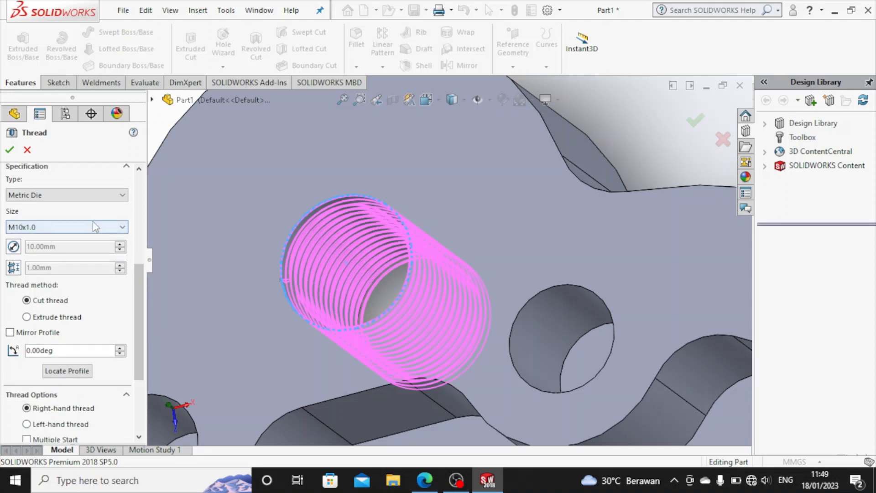
click(37, 320)
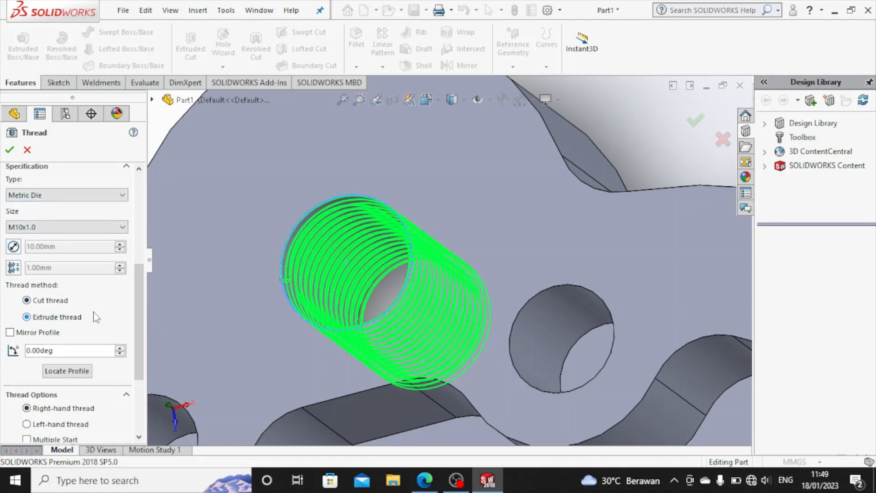
drag(141, 300, 145, 357)
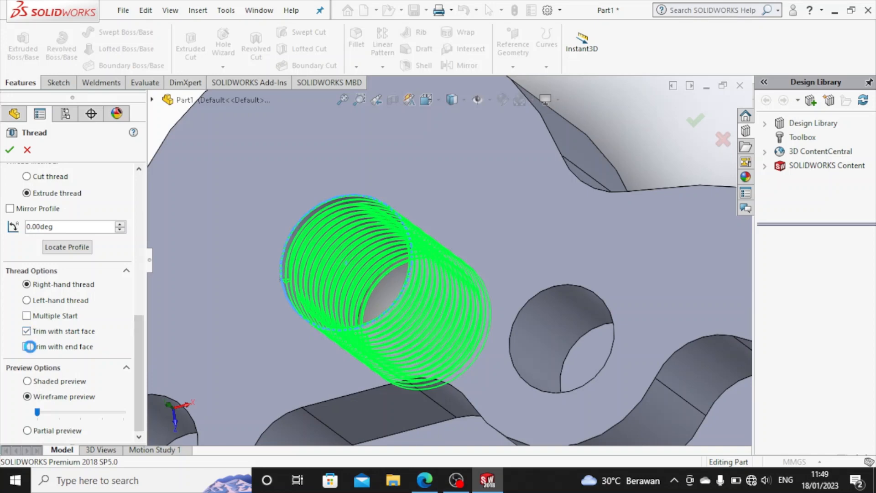
click(28, 347)
click(9, 151)
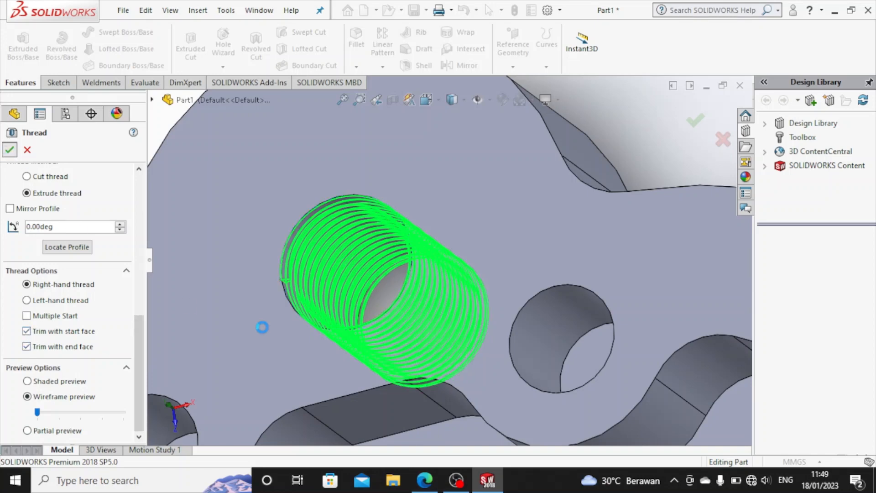
Step: Delete the existing thread feature from the lower lug's hole
scroll(455, 337, up, 10)
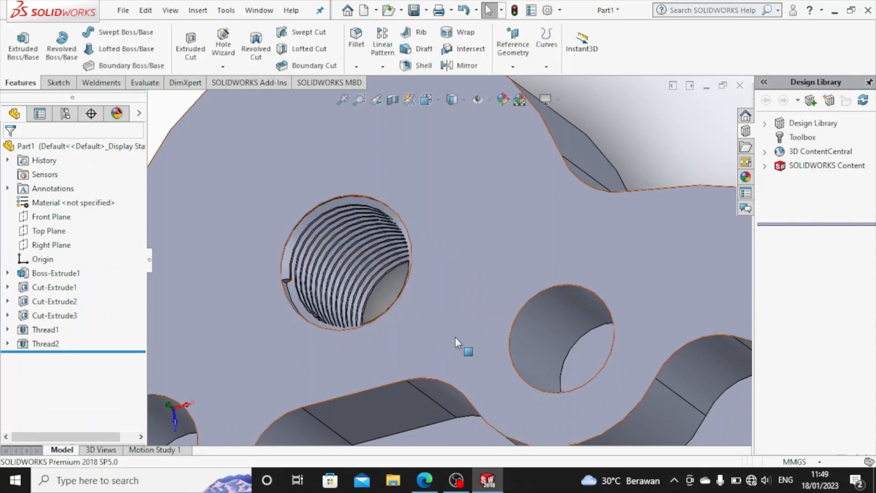
scroll(455, 337, up, 3)
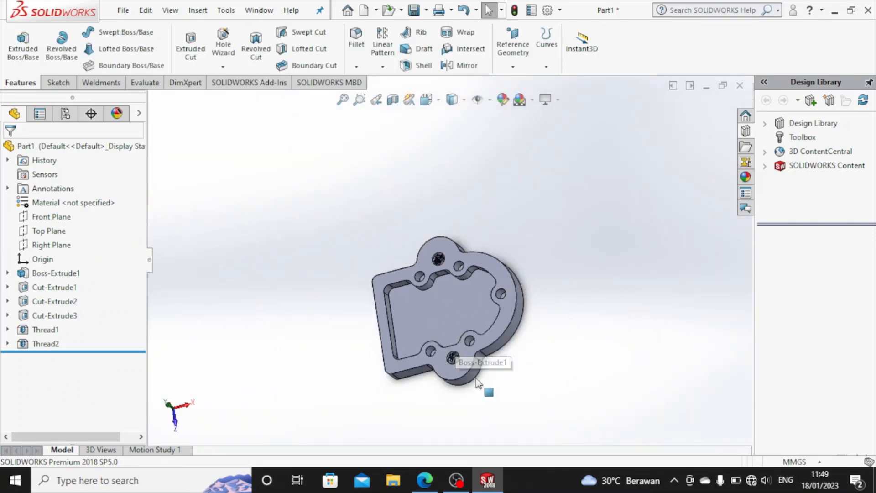
scroll(435, 316, down, 10)
click(404, 240)
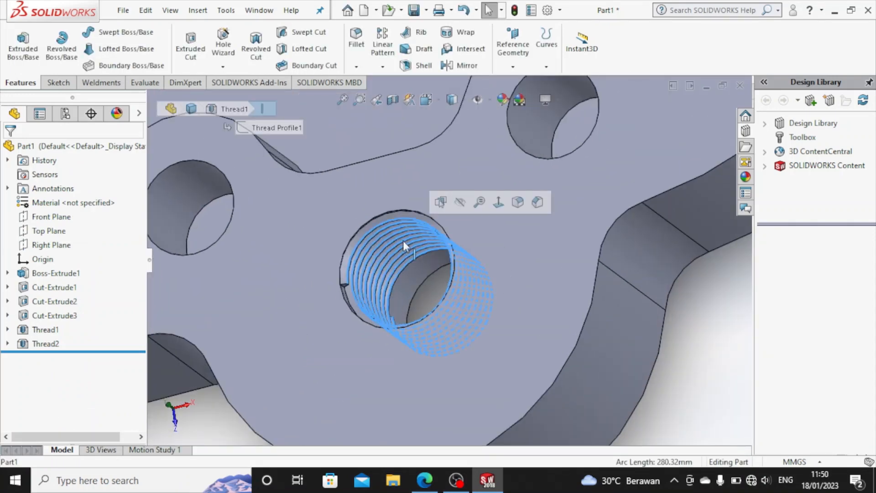
key(Delete)
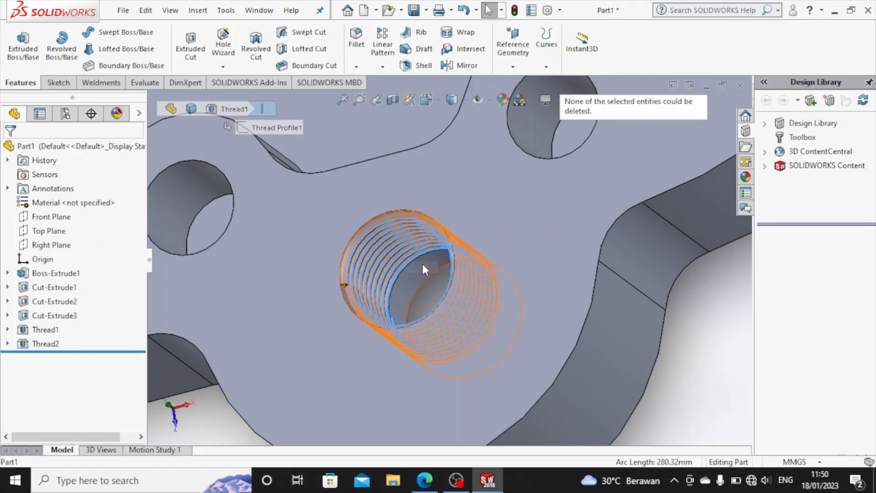
click(378, 221)
key(Delete)
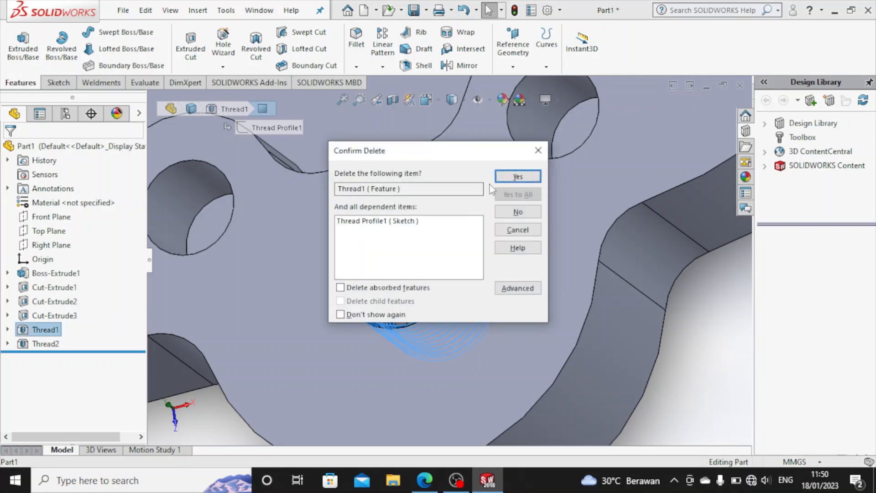
click(510, 181)
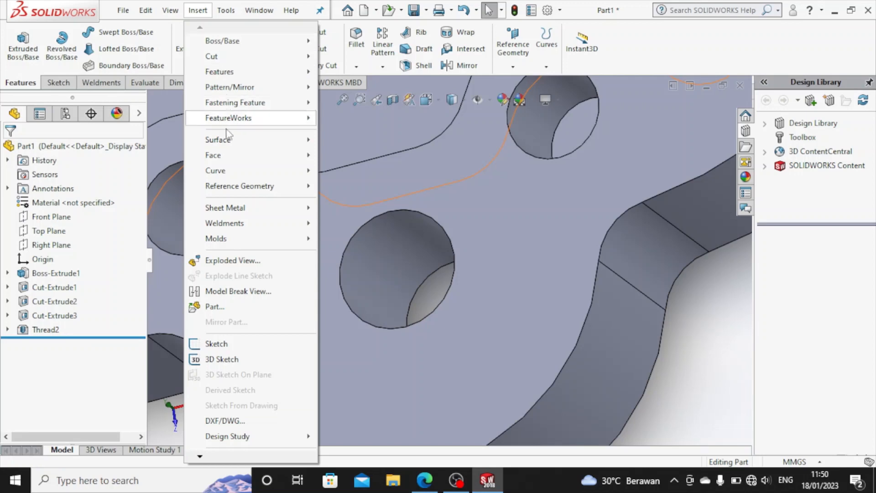
Step: Start a Thread feature on the lower lug's hole edge and try to create it 15 mm deep as a cut thread
mouse_move(221, 72)
click(347, 105)
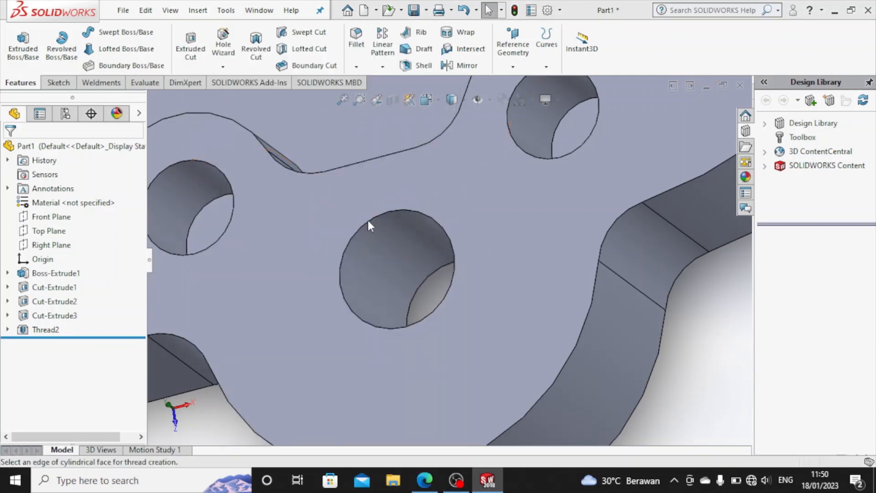
click(503, 255)
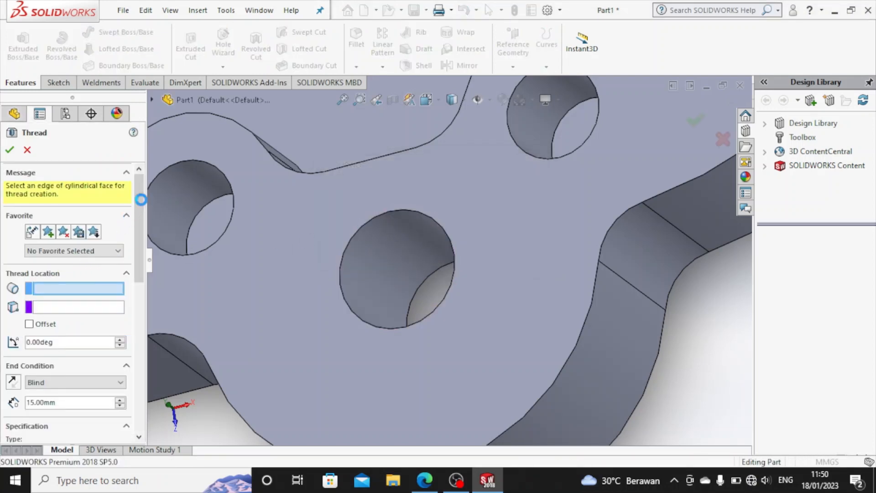
scroll(138, 223, down, 3)
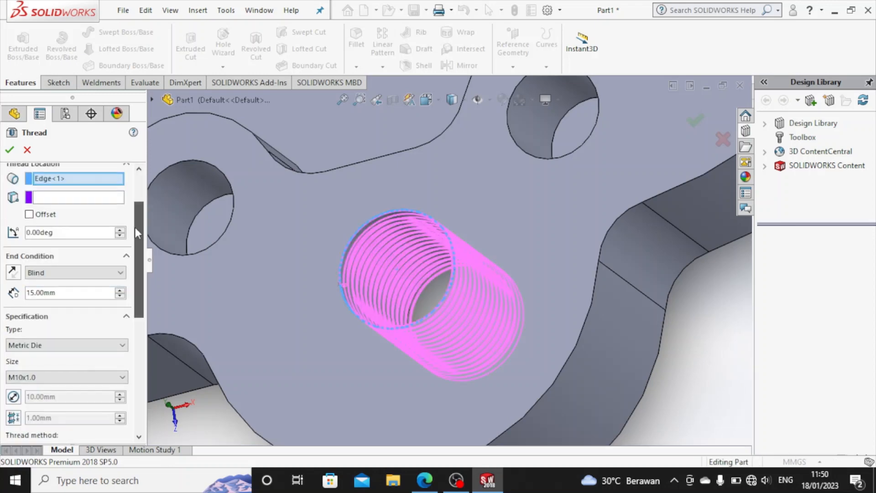
scroll(145, 242, down, 4)
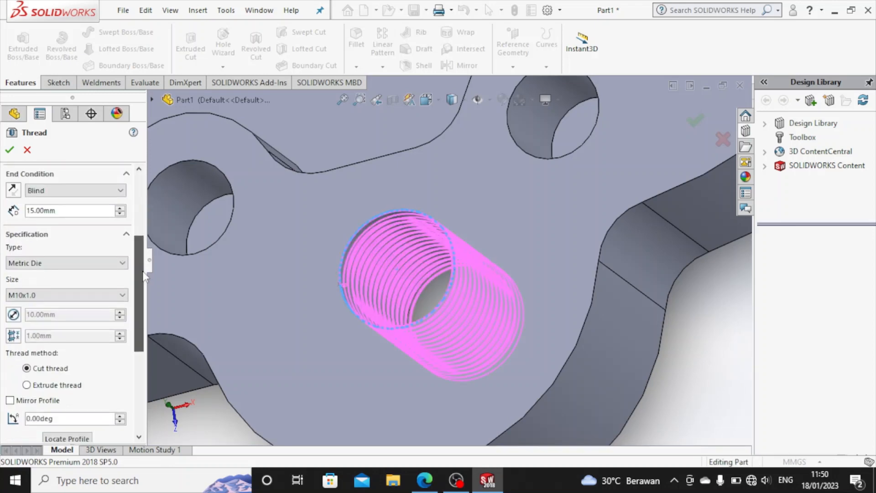
click(10, 150)
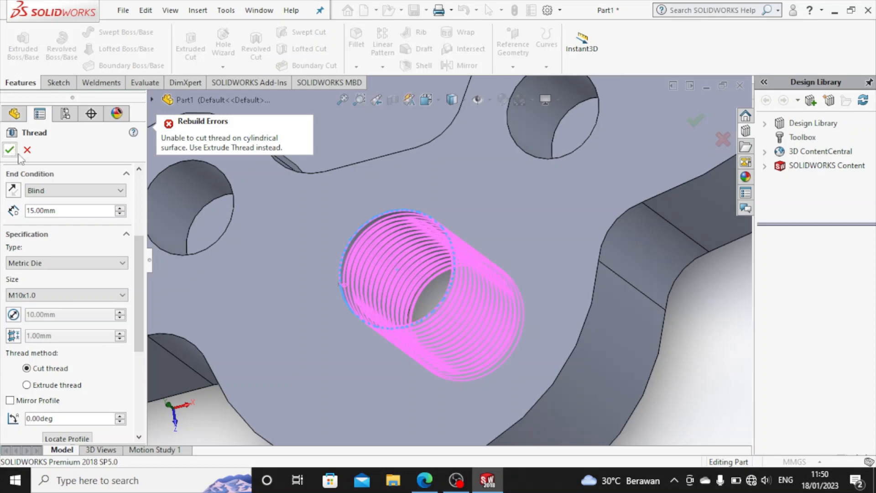
Step: Switch the thread method to Extrude thread, trim it with the end face, and create the thread in the lower lug's hole
scroll(73, 296, down, 8)
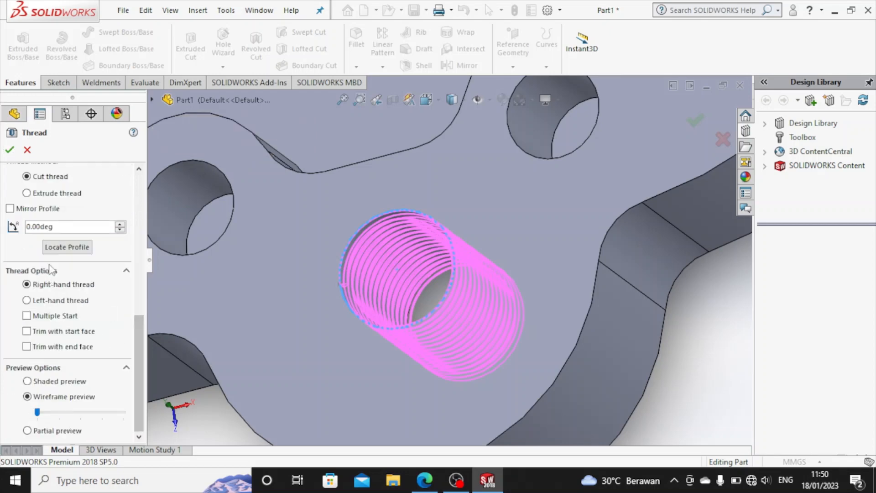
click(37, 193)
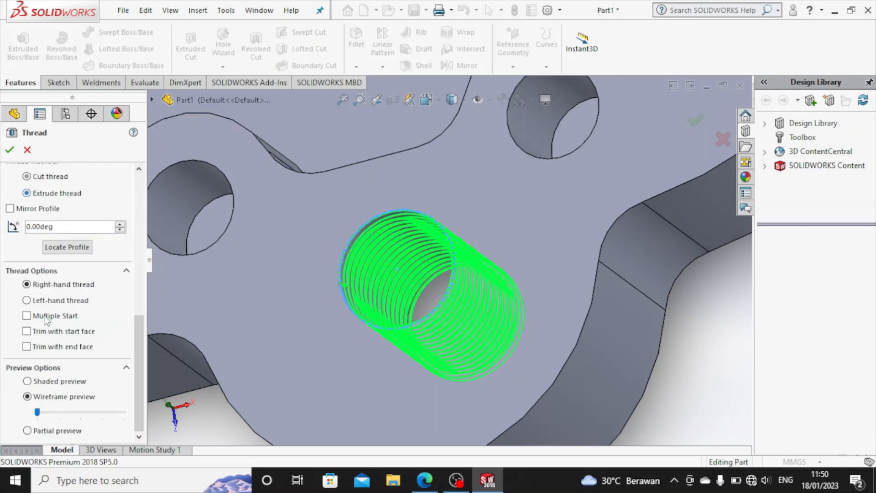
click(30, 343)
click(10, 150)
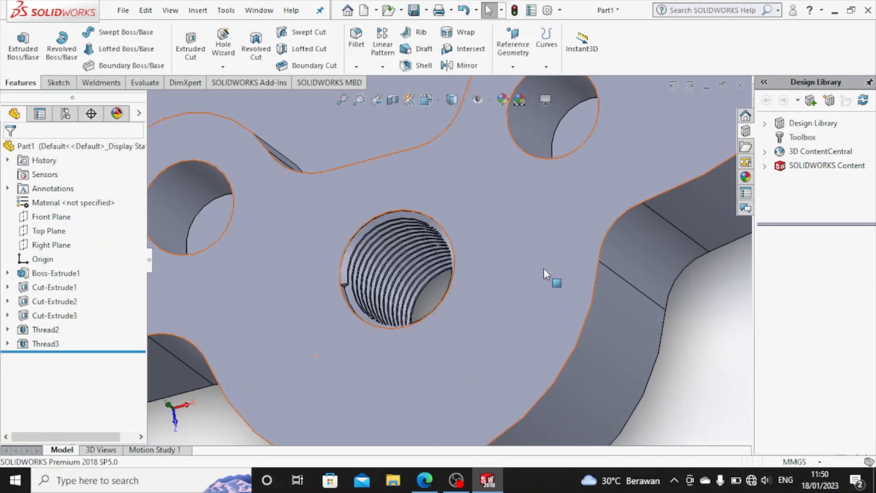
Step: Review the finished cover plate and both threaded lug holes from several angles, including a standard angled view from above
scroll(541, 250, down, 3)
scroll(540, 250, up, 10)
right_click(605, 170)
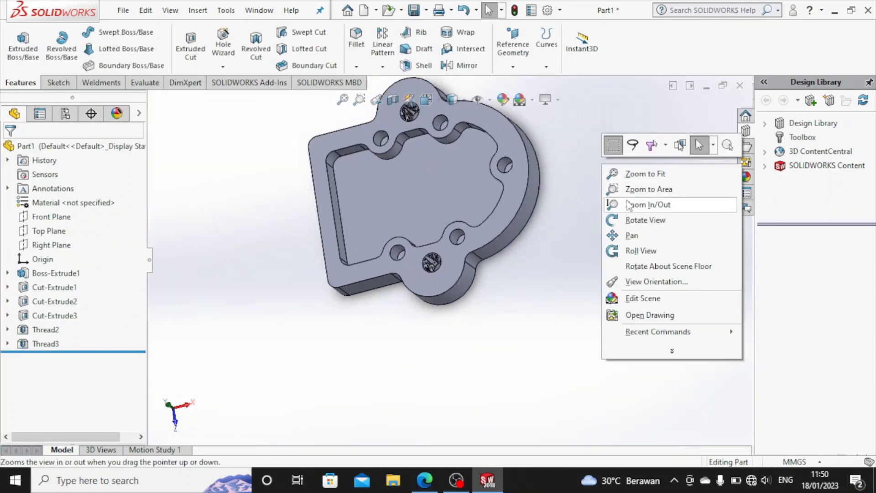
click(634, 250)
drag(536, 251, 481, 275)
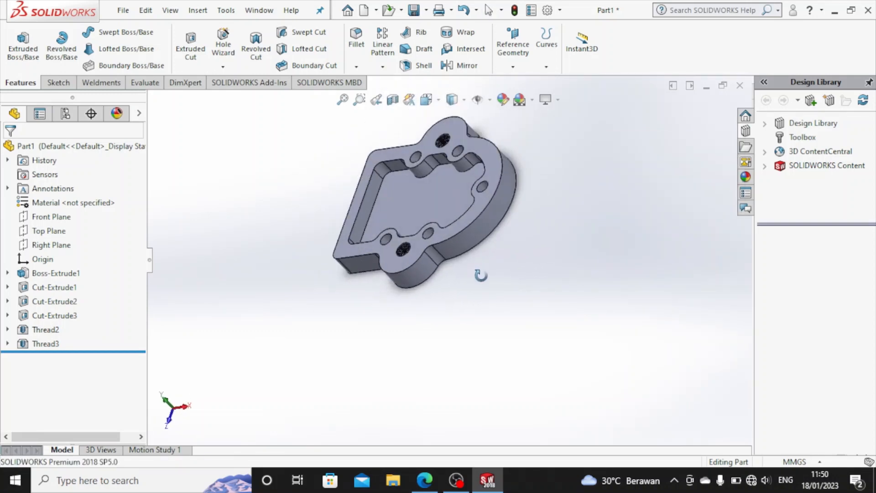
drag(352, 319, 424, 328)
key(Escape)
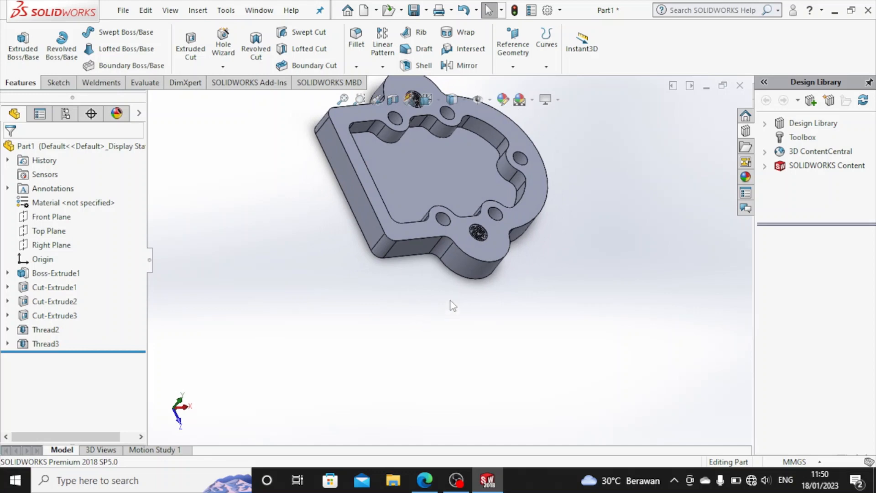
middle_drag(452, 306, 434, 274)
key(space)
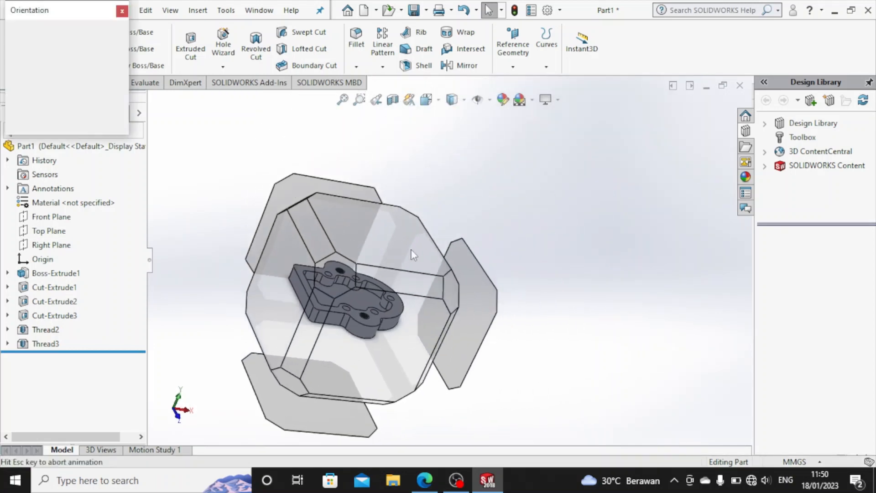
click(333, 271)
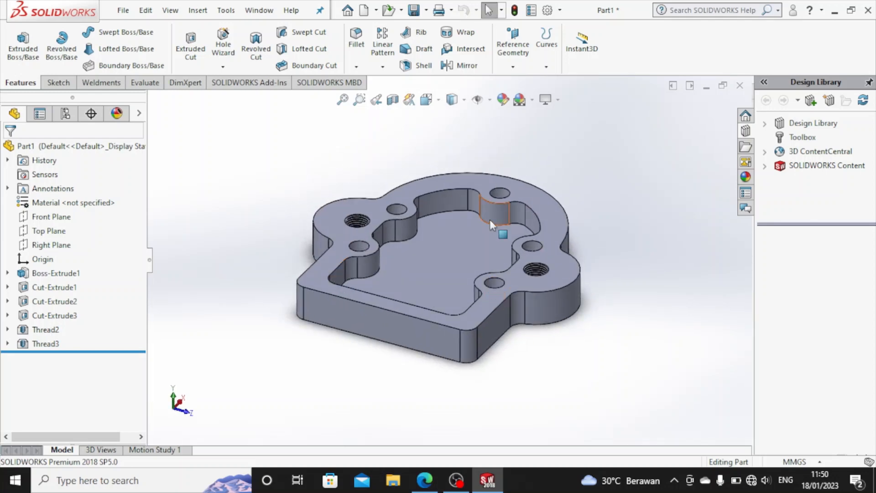
scroll(490, 219, down, 2)
scroll(373, 243, up, 2)
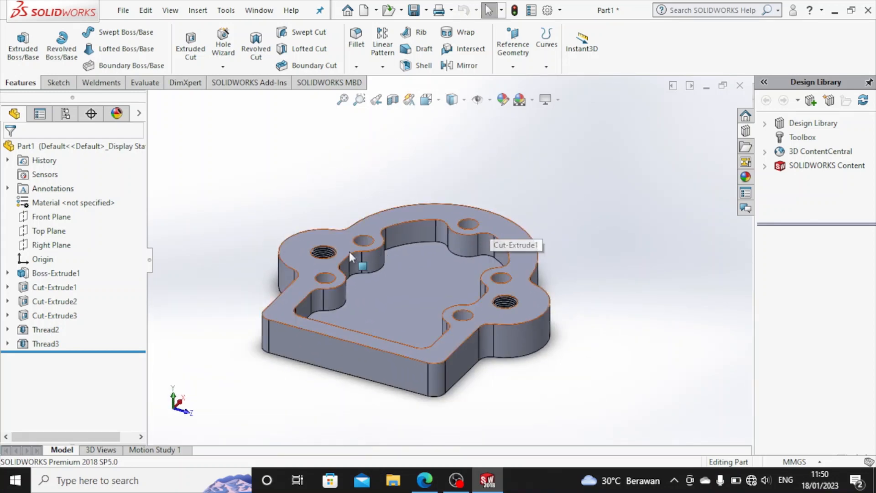
scroll(197, 267, down, 2)
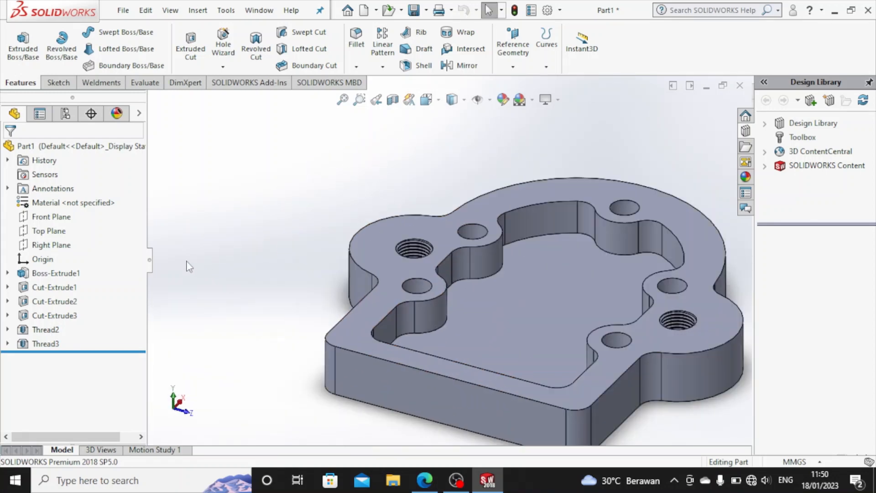
key(z)
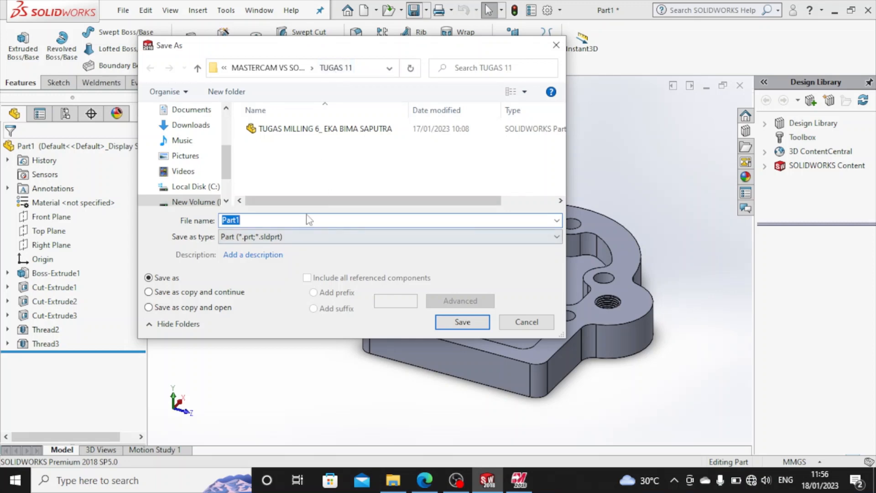
Step: Enter TUGAS 6 IMPORT TO MASTERCAM 2018 as the file name for saving the part in the TUGAS 11 folder
text(tuga)
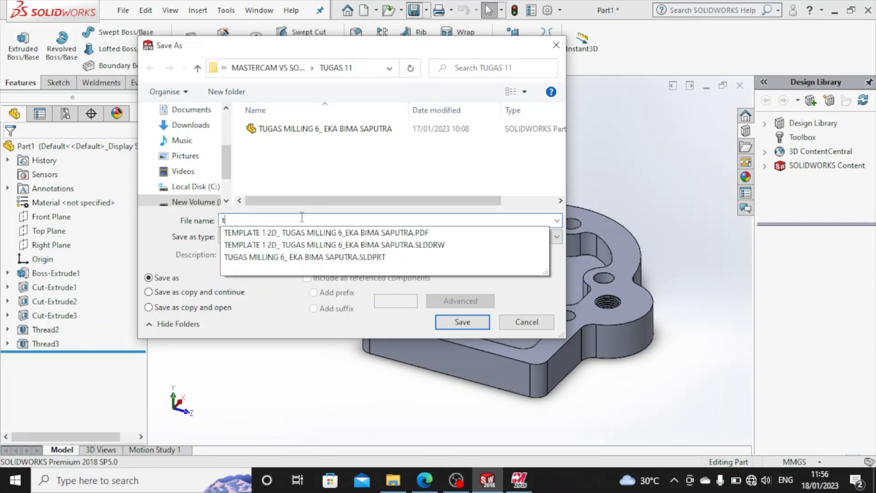
key(BackSpace)
key(BackSpace)
key(BackSpace)
key(BackSpace)
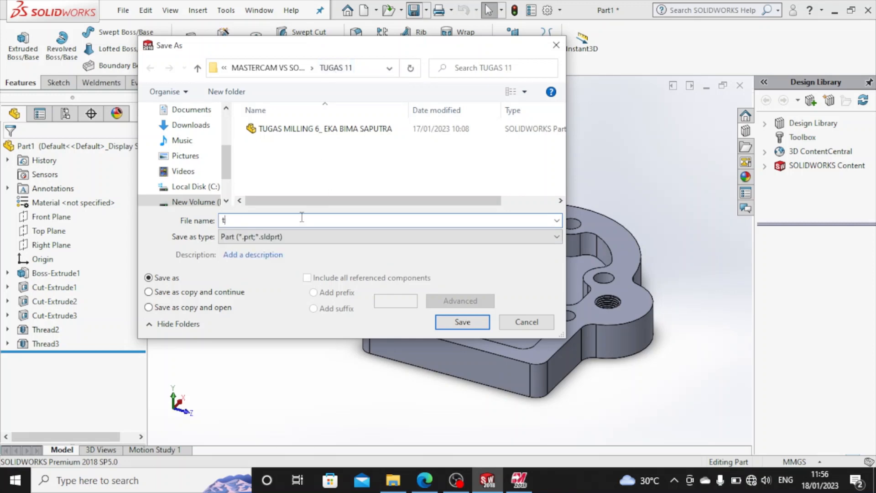
text(TUGA)
text(TUGAS 6)
text( IMPOT)
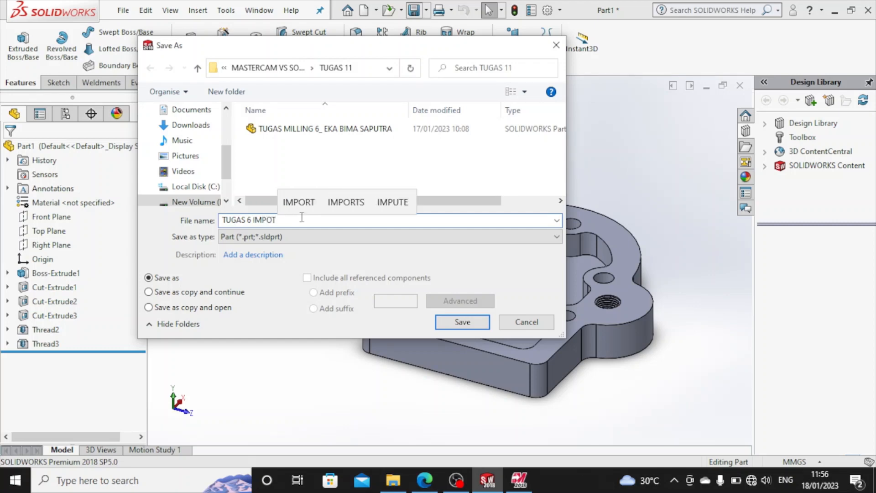
key(BackSpace)
text(RT TO )
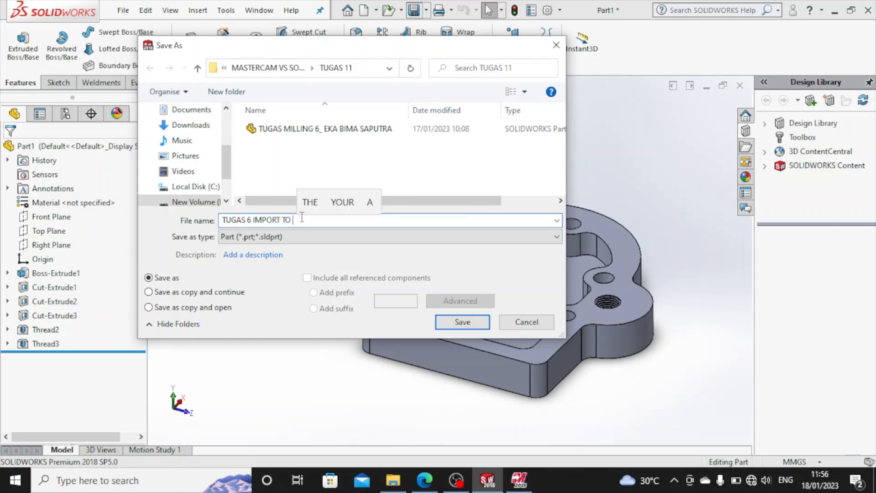
text(MASY)
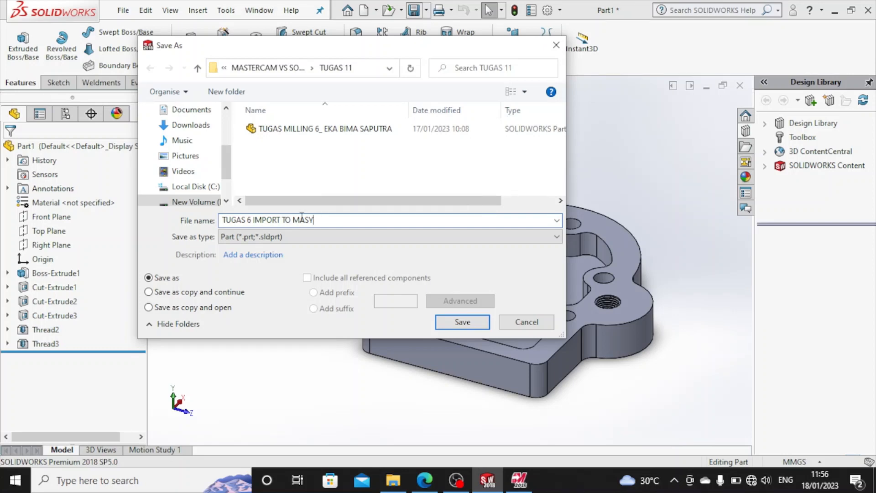
text(TEERCA)
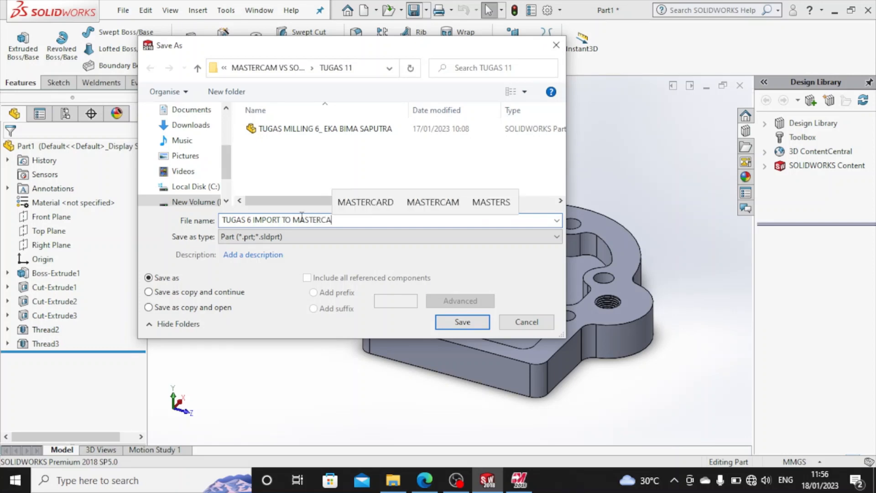
text(M 2018)
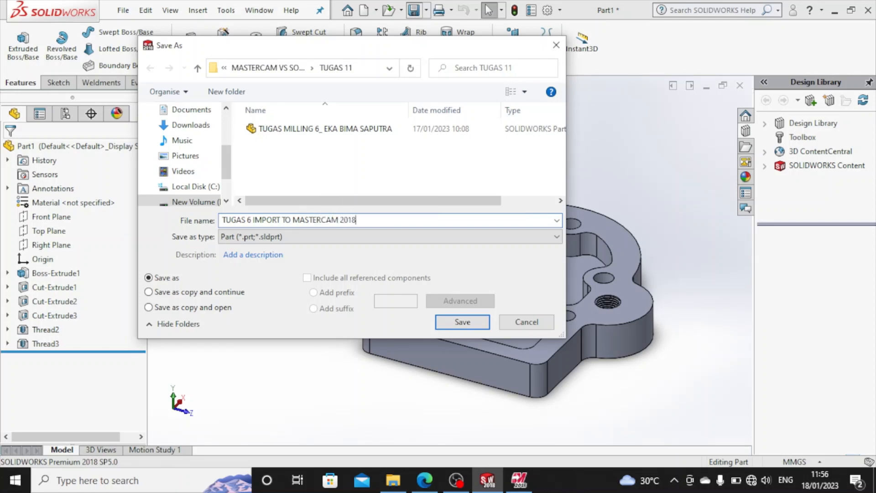
Step: Set the file format to Parasolid (*.x_t) and save the part without rebuilding it
click(372, 236)
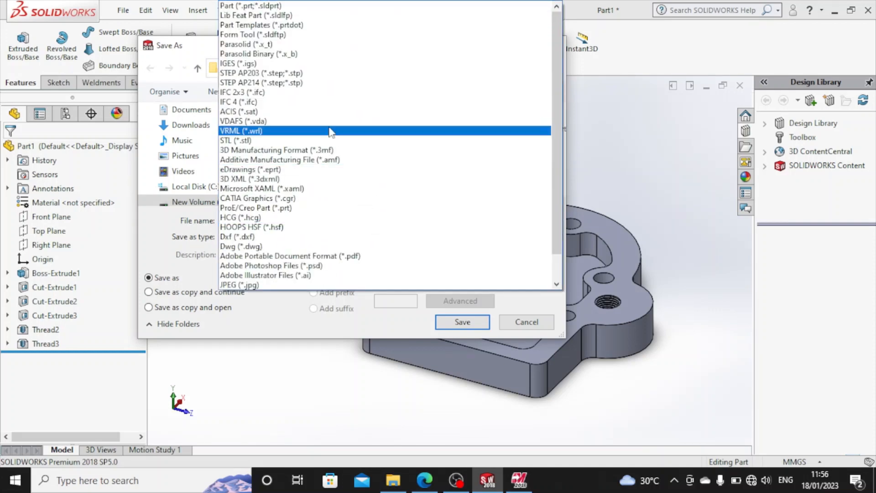
click(310, 45)
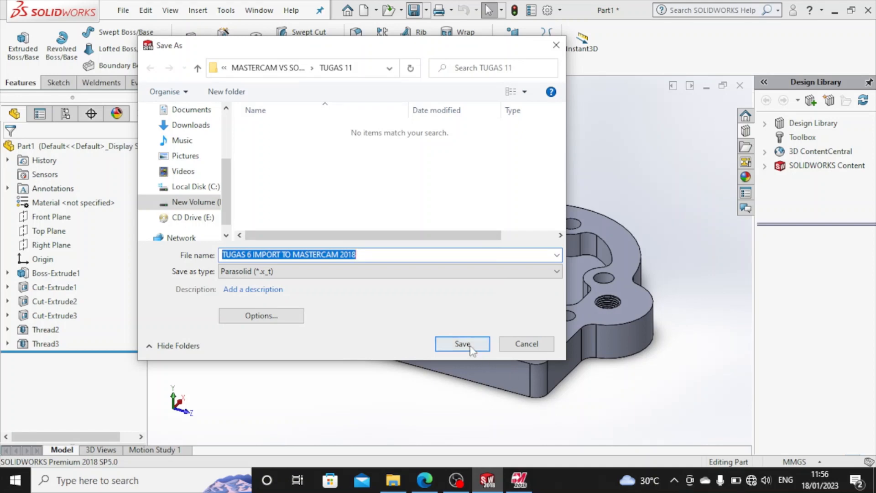
click(462, 344)
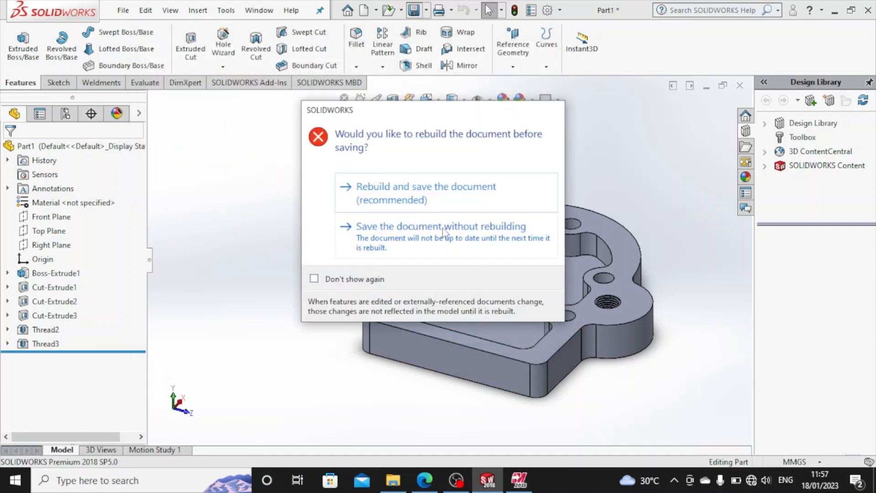
click(443, 228)
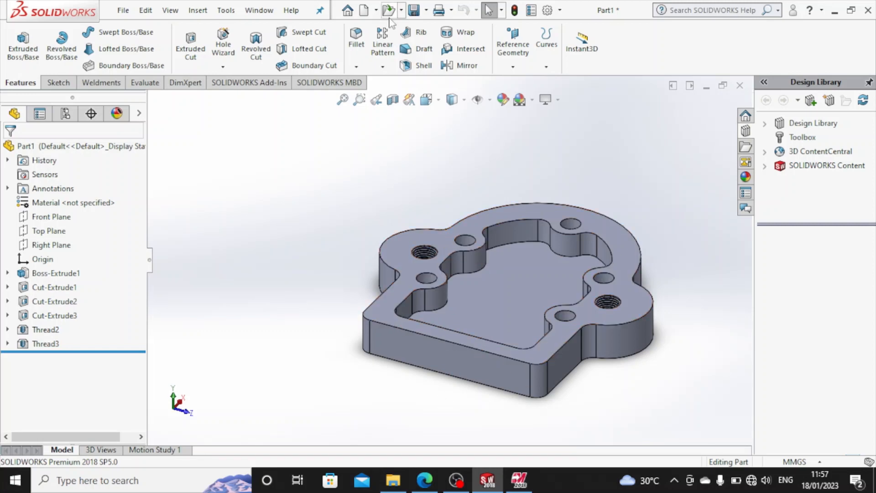
Step: Switch to Mastercam 2018, browse the computer for a file to open, and set the file filter to All Files (*.*)
click(511, 476)
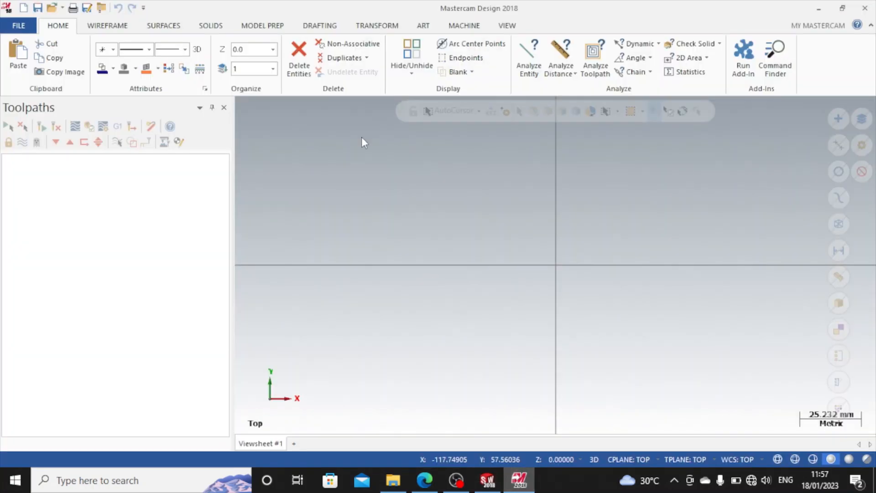
click(18, 27)
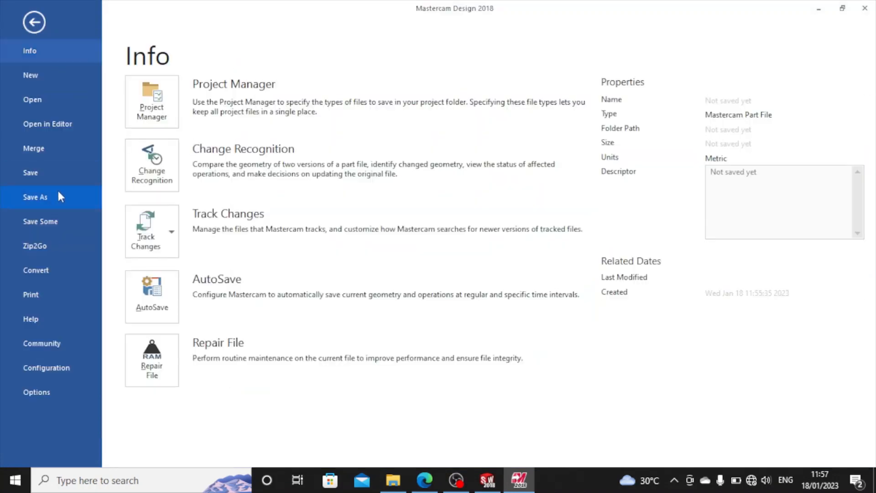
click(47, 99)
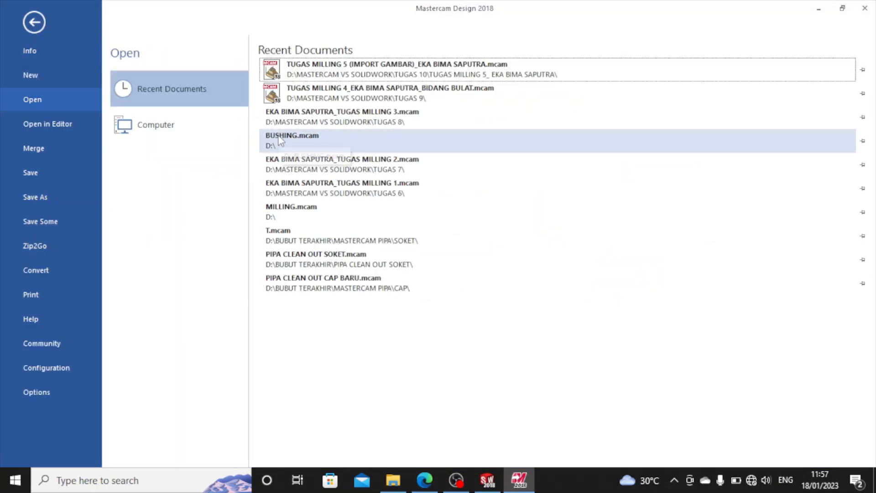
mouse_move(300, 80)
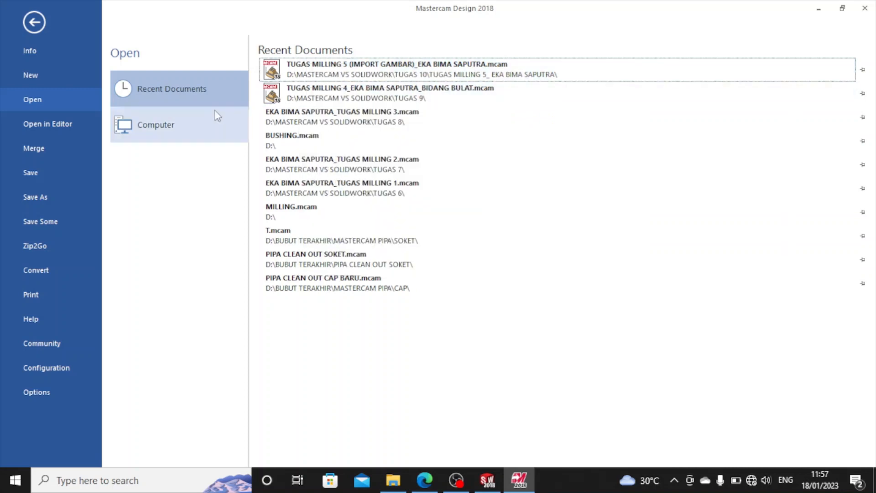
click(213, 136)
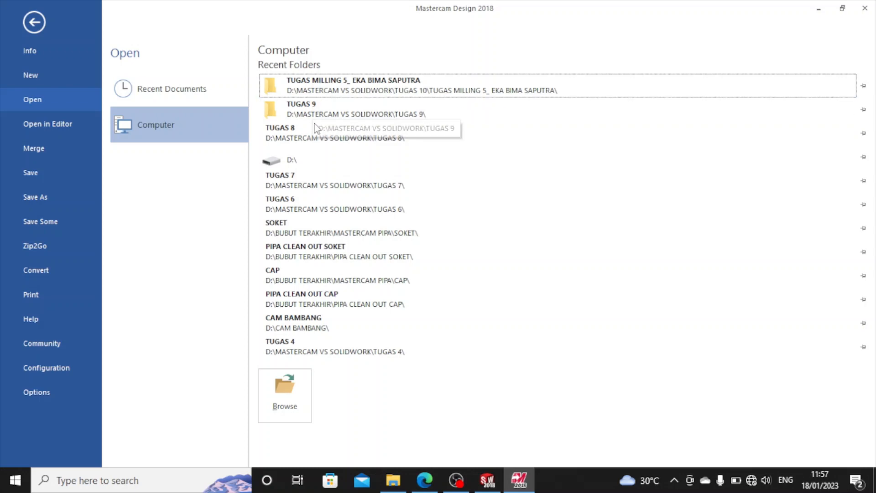
click(294, 379)
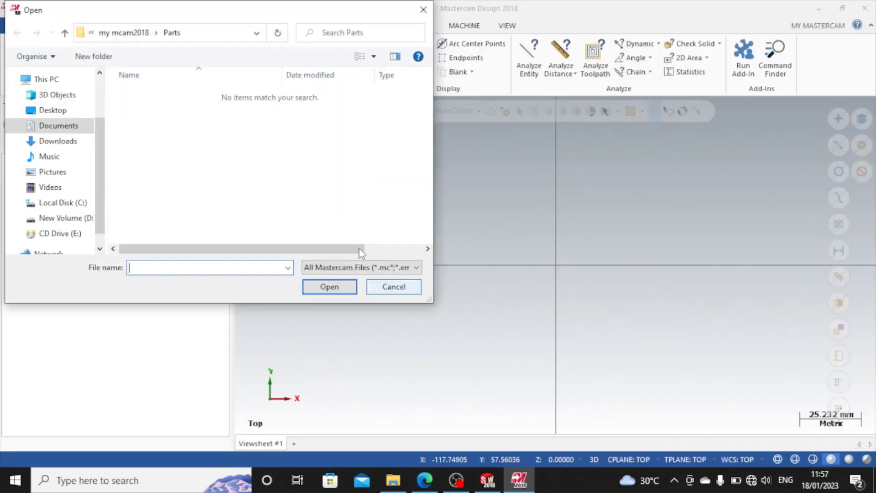
click(329, 268)
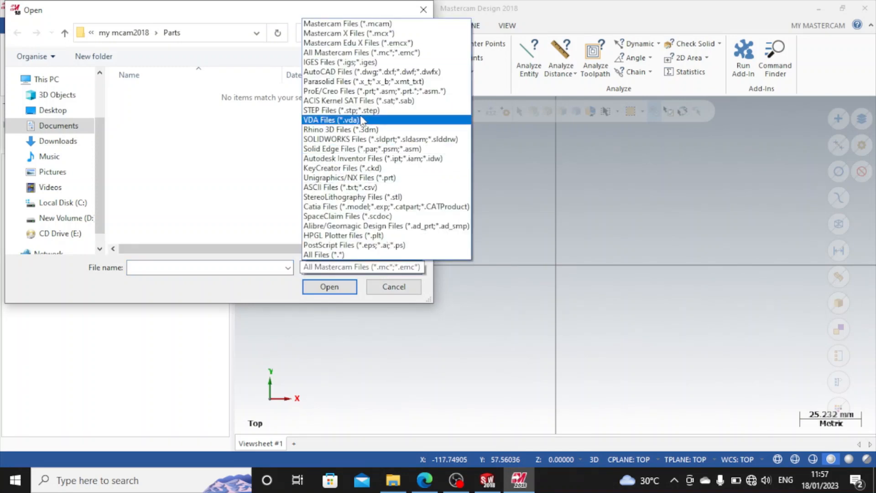
click(356, 254)
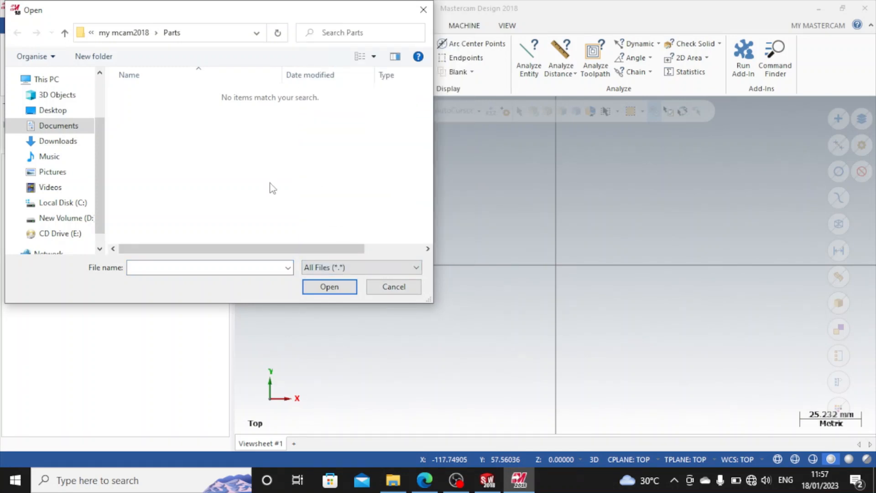
Step: Open TUGAS 6 IMPORT TO MASTERCAM 2018.x_t from the TUGAS 11 folder in MASTERCAM VS SOLIDWORK on drive D
click(66, 218)
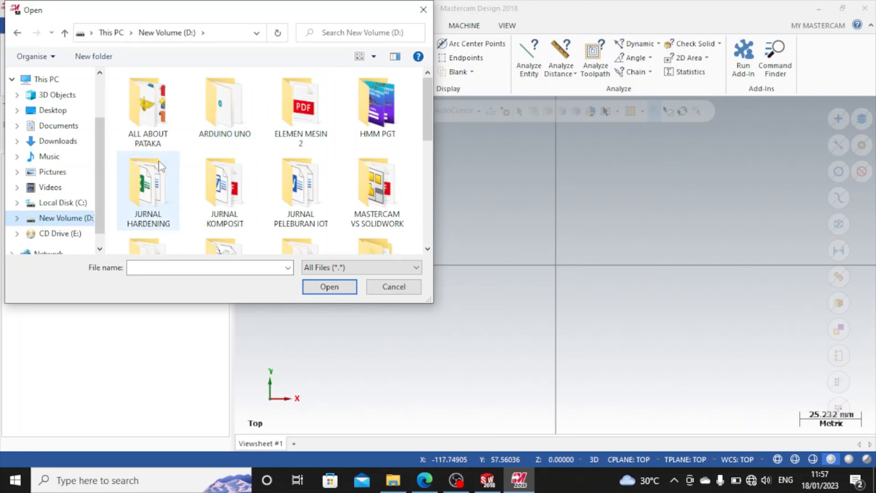
scroll(159, 162, down, 5)
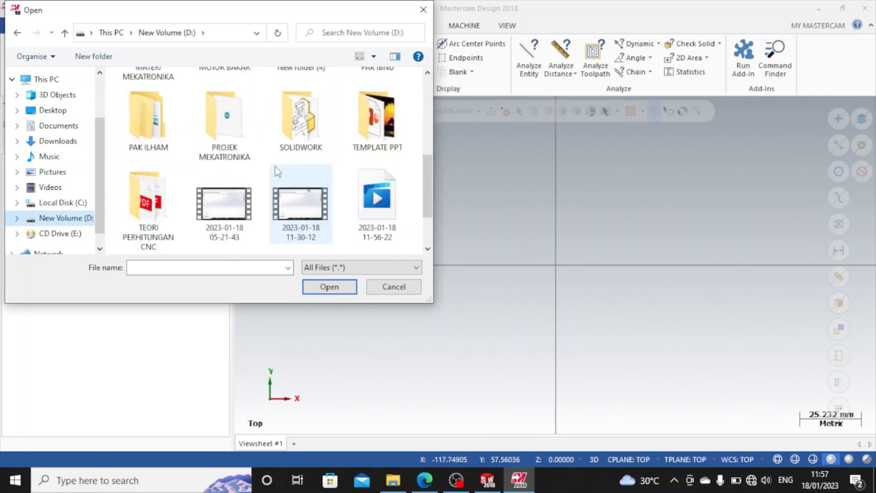
scroll(299, 119, up, 3)
double_click(379, 109)
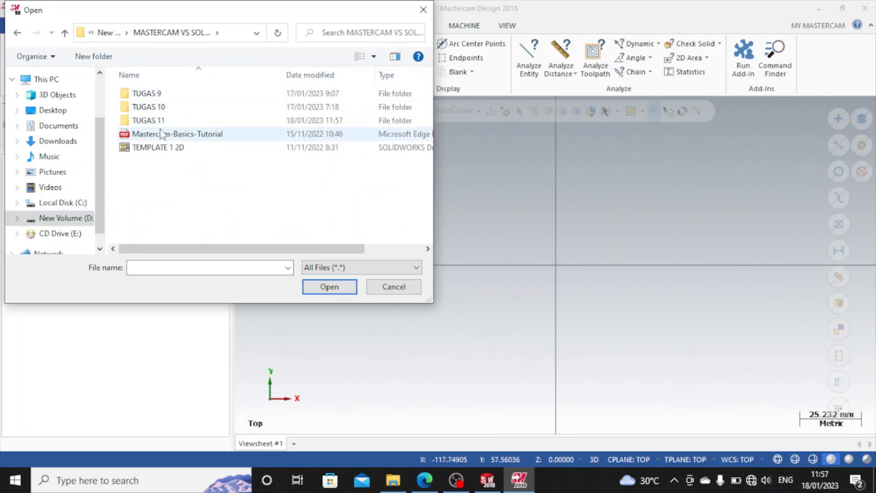
double_click(159, 120)
click(159, 120)
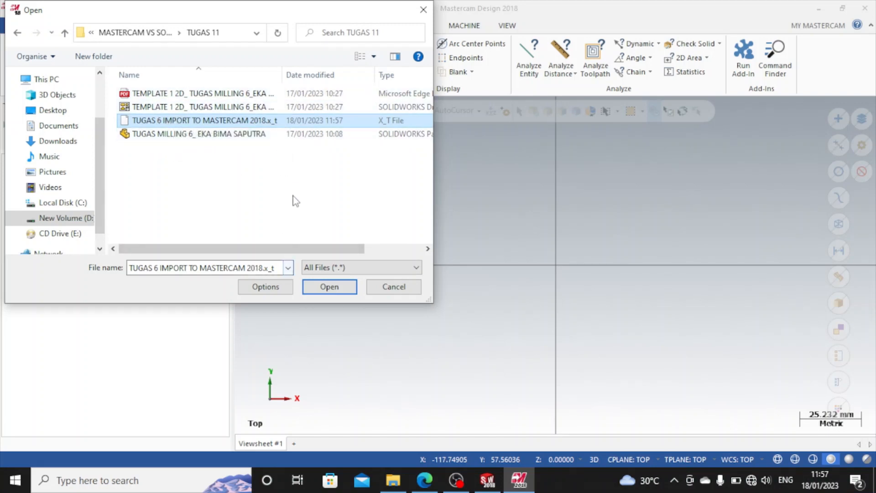
click(322, 288)
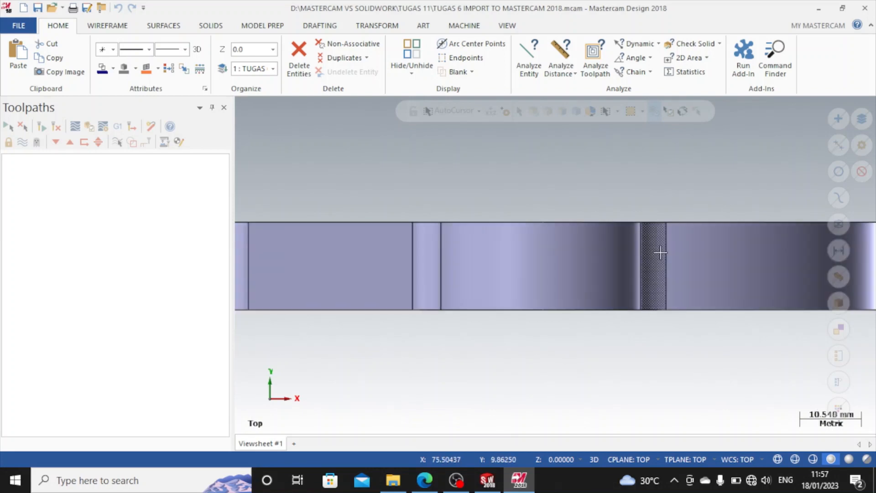
Step: Examine the imported cover plate's orientation relative to the origin in the Top and Front (WCS) views
scroll(665, 254, up, 2)
scroll(662, 248, down, 4)
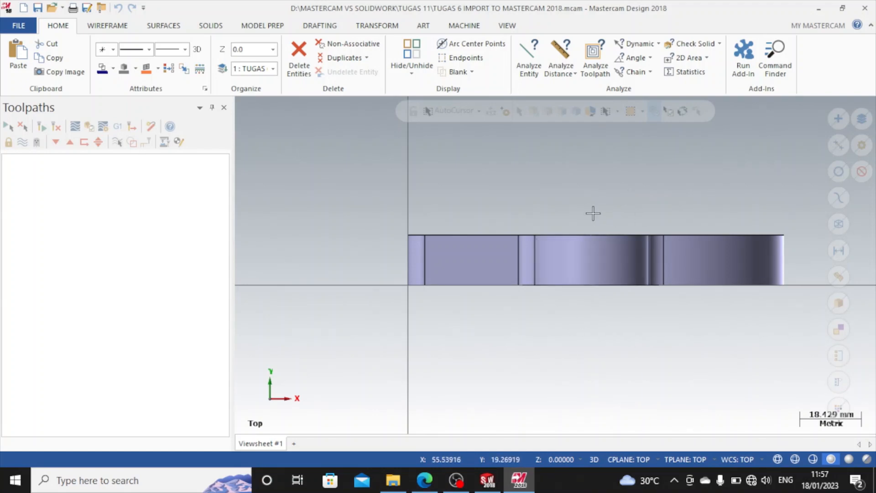
right_click(593, 193)
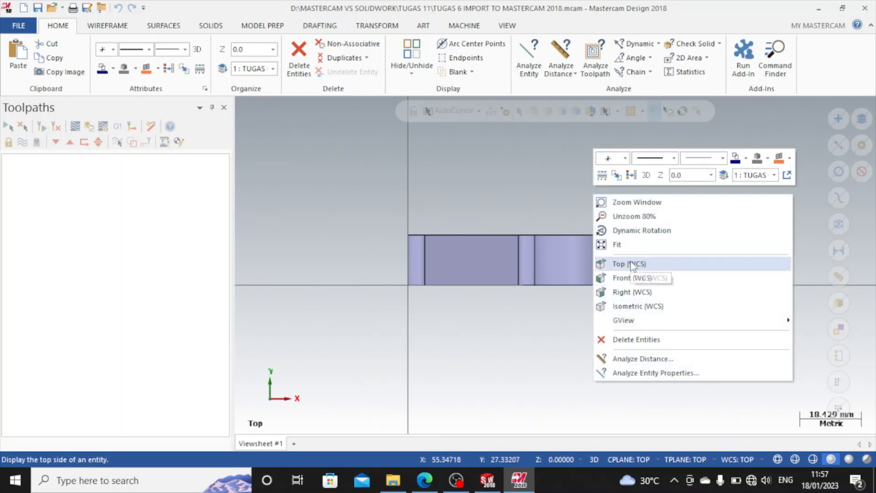
click(632, 265)
right_click(625, 188)
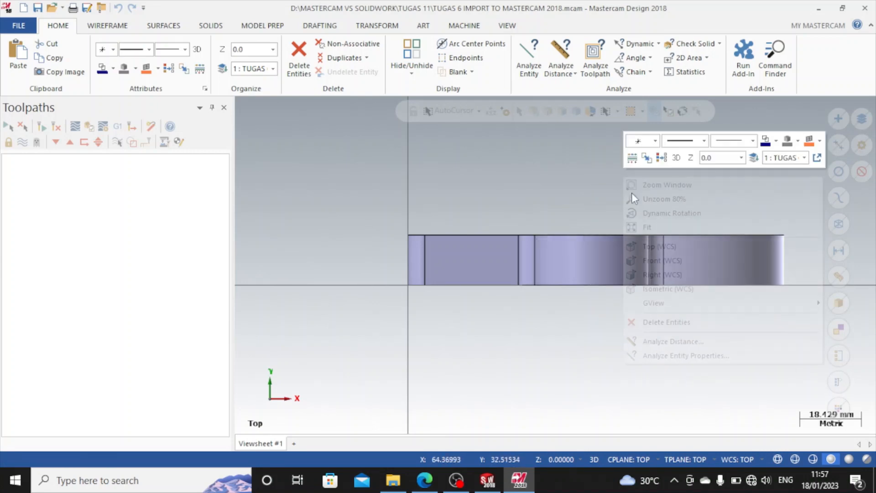
click(652, 267)
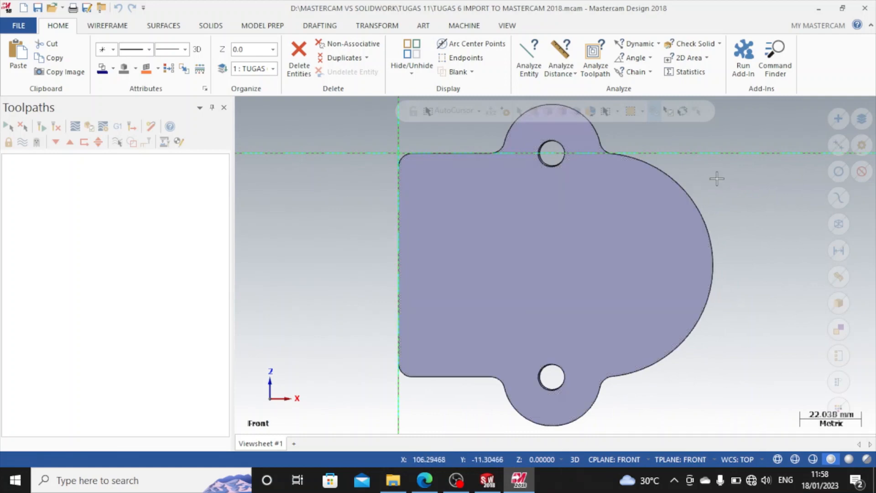
right_click(734, 189)
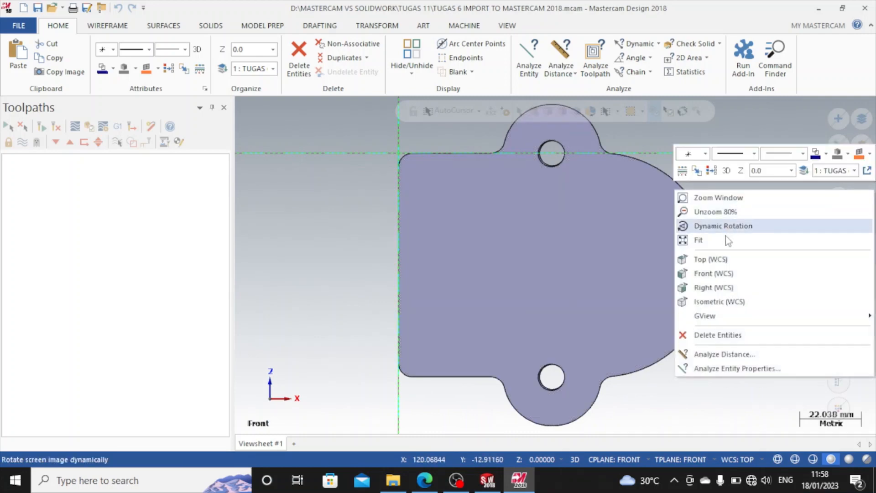
click(711, 259)
right_click(661, 171)
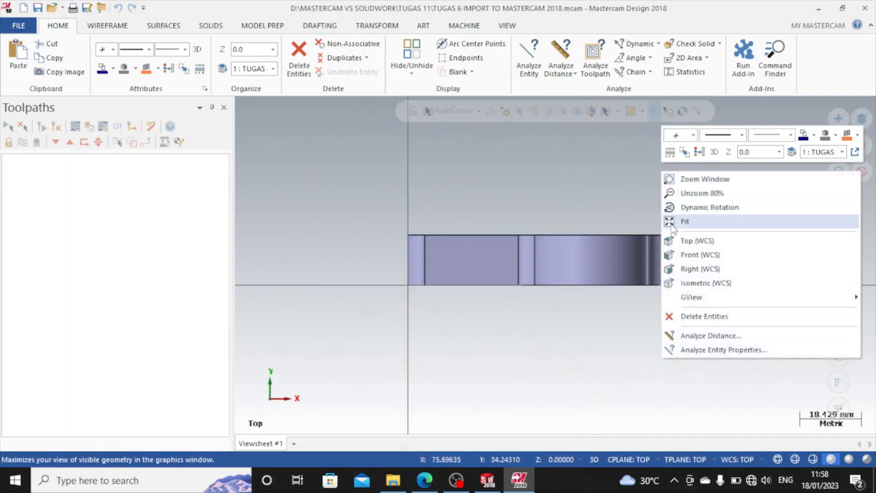
click(676, 191)
middle_drag(676, 191, 662, 167)
right_click(662, 167)
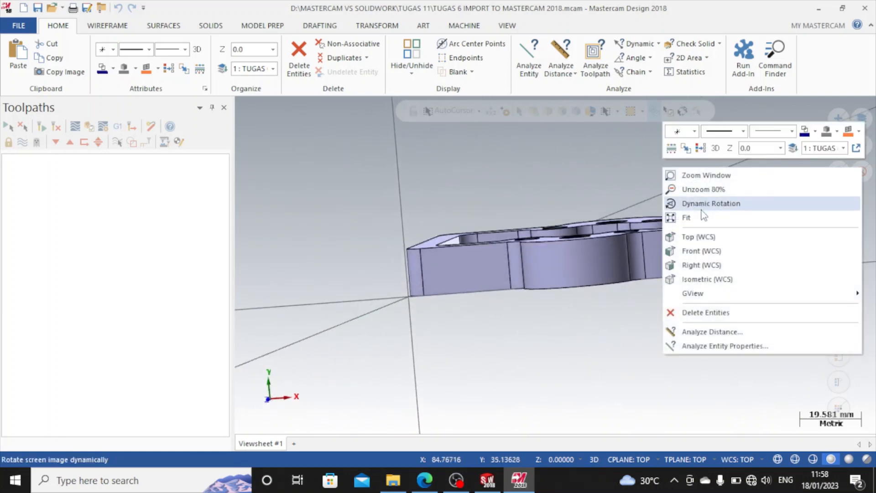
click(699, 242)
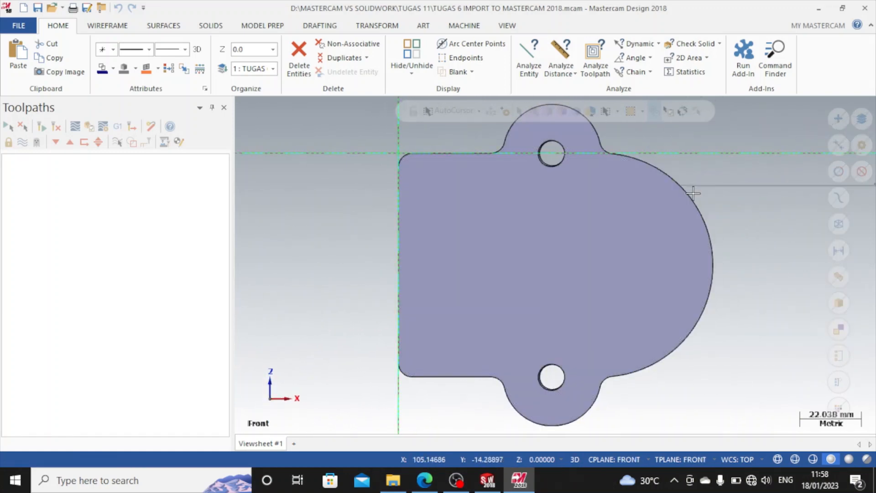
right_click(687, 191)
click(701, 291)
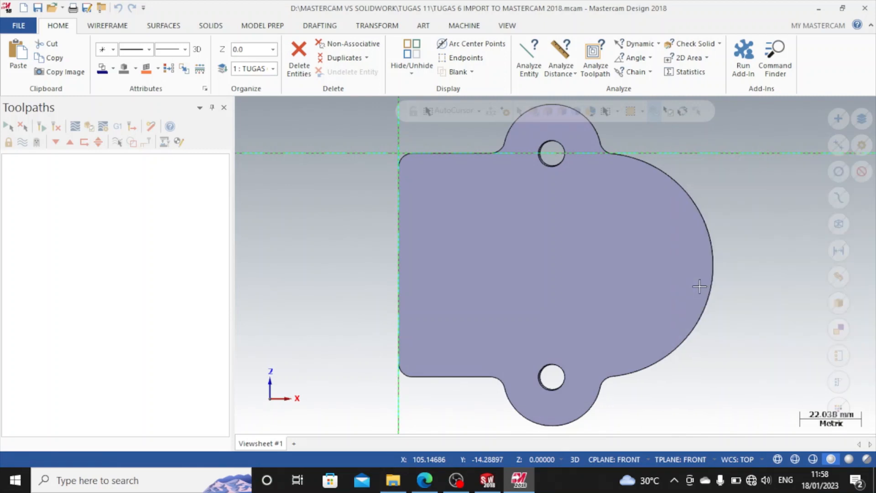
right_click(686, 230)
click(695, 301)
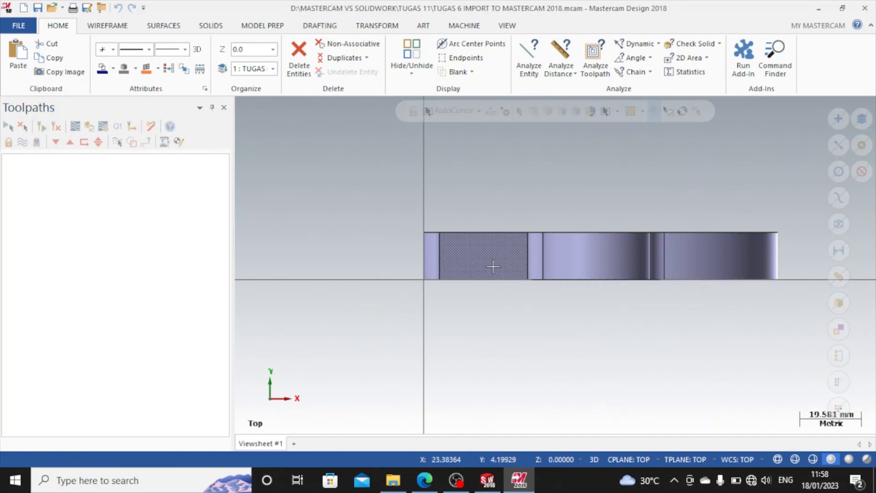
right_click(650, 194)
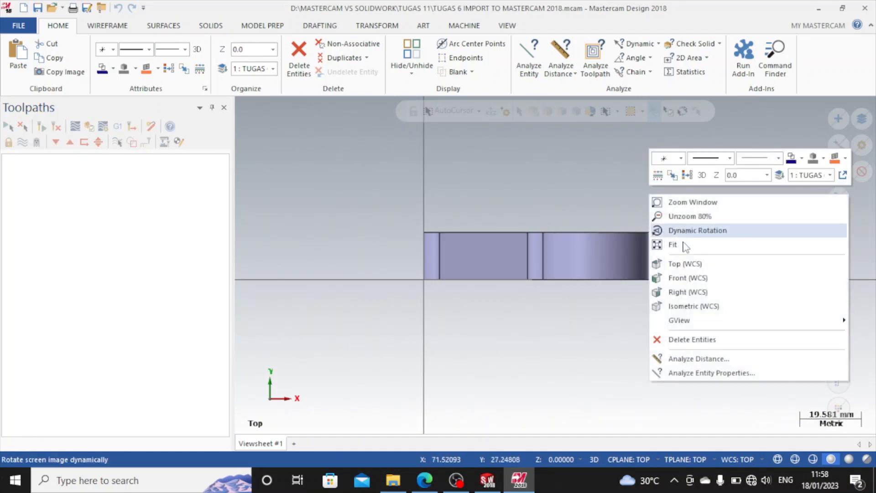
click(675, 278)
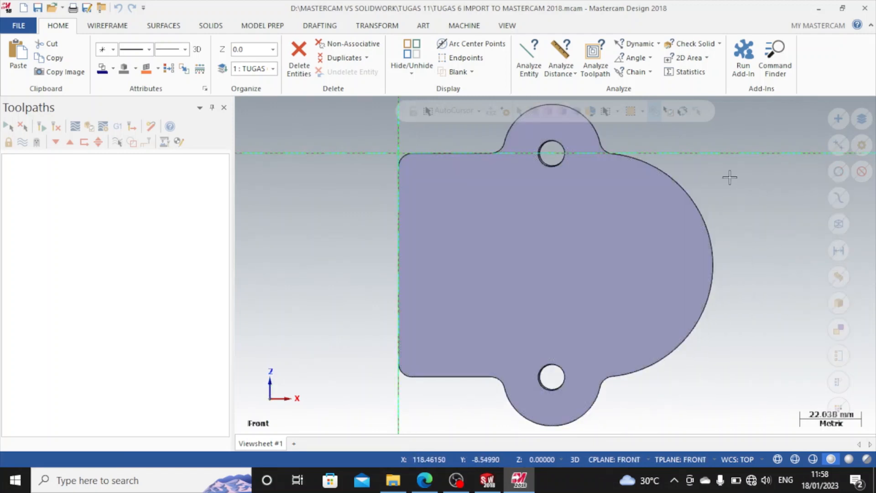
right_click(728, 176)
click(725, 249)
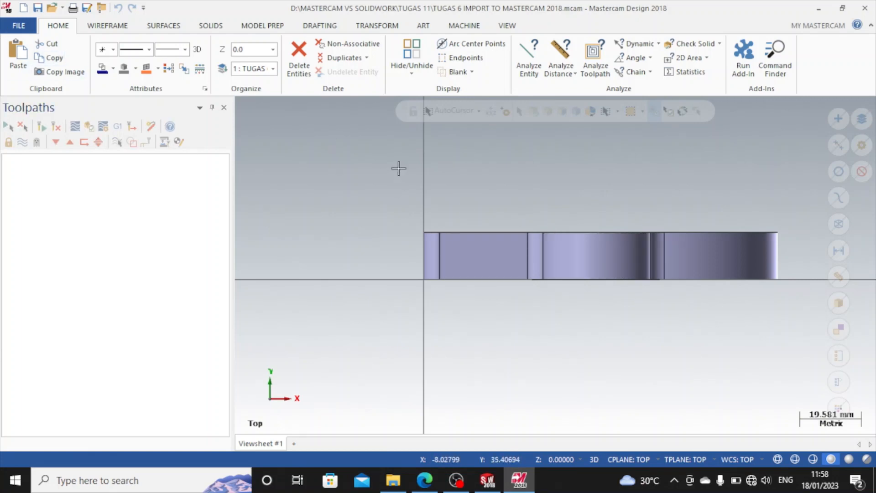
Step: Select the whole part and set up Translate To Plane with source Front, destination Top and the Move method
drag(388, 167, 799, 386)
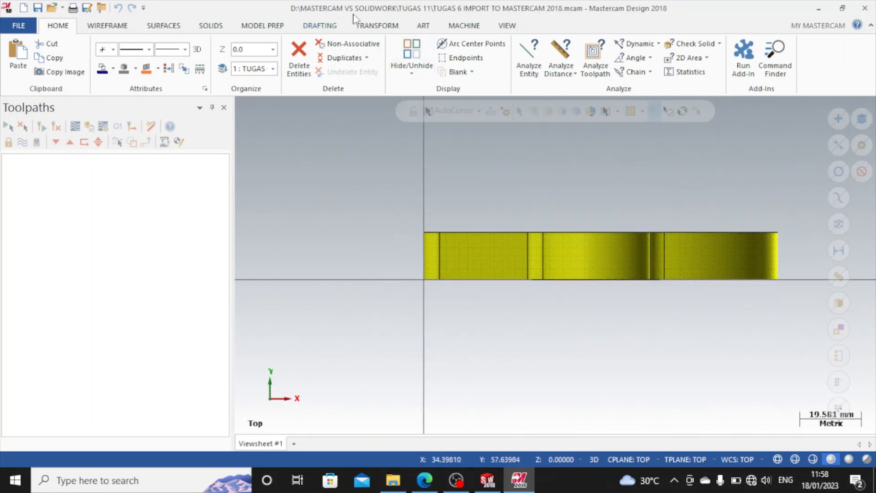
click(375, 29)
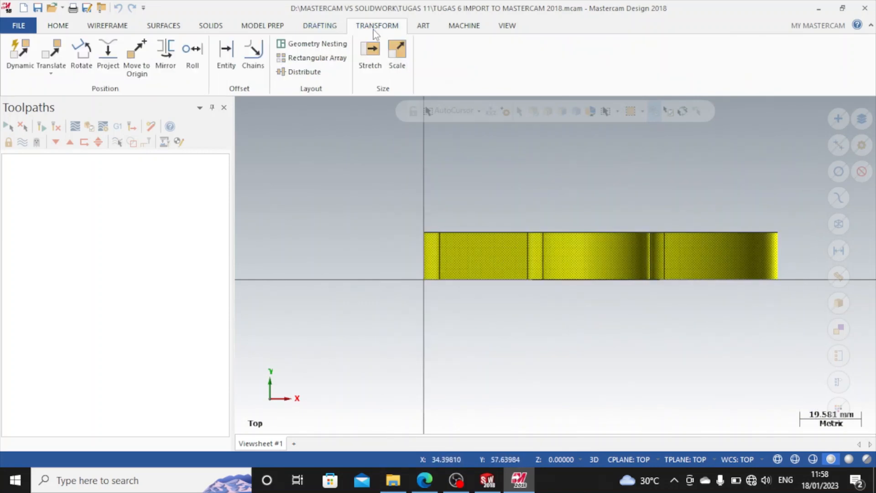
click(51, 75)
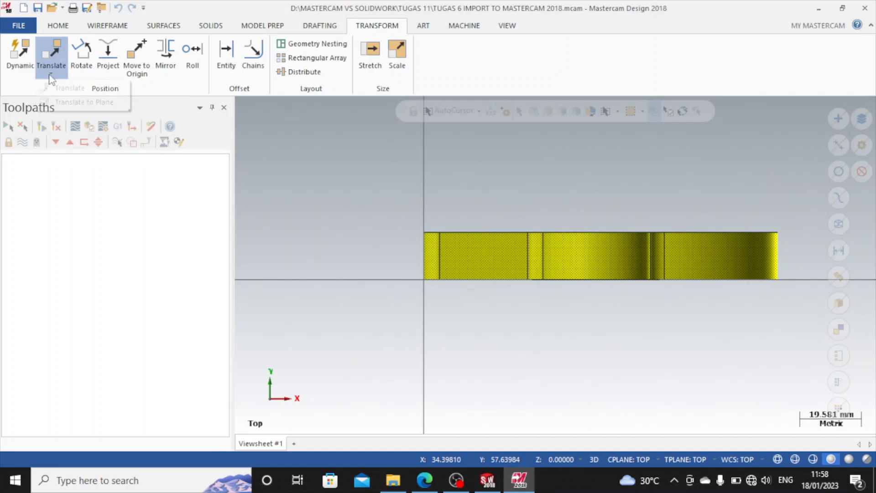
click(79, 103)
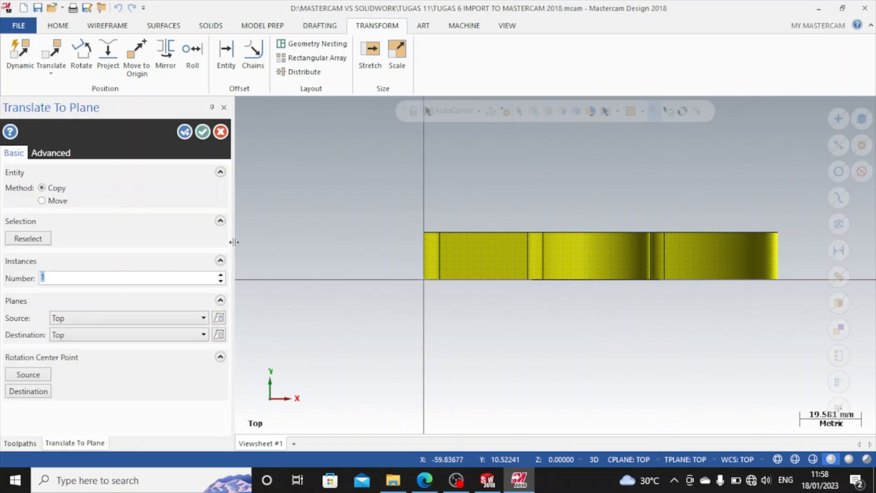
click(203, 319)
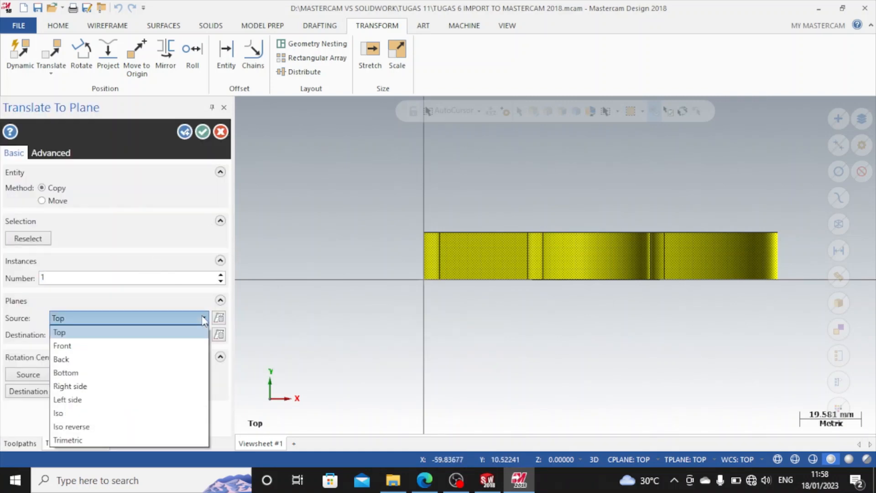
click(163, 347)
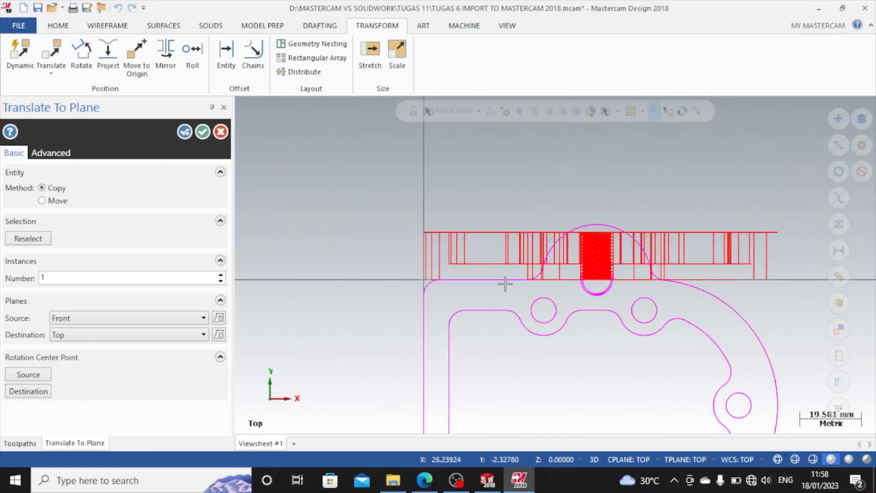
scroll(505, 284, down, 6)
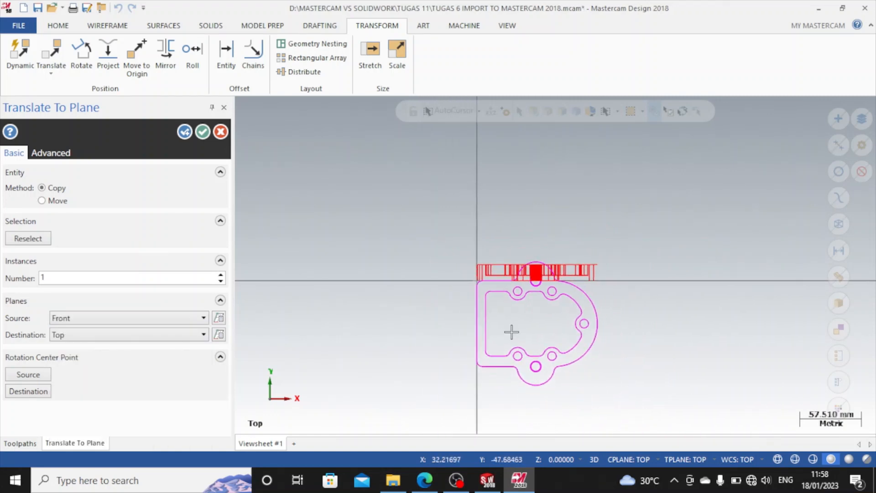
scroll(512, 332, up, 1)
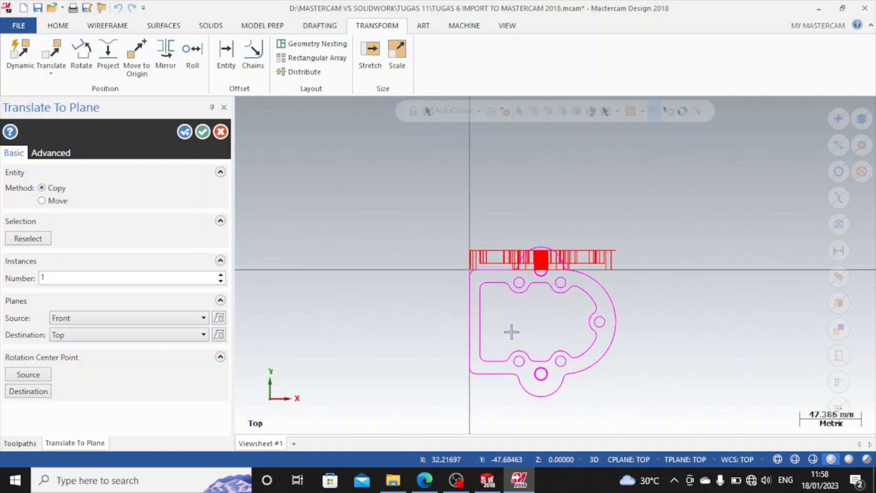
click(42, 201)
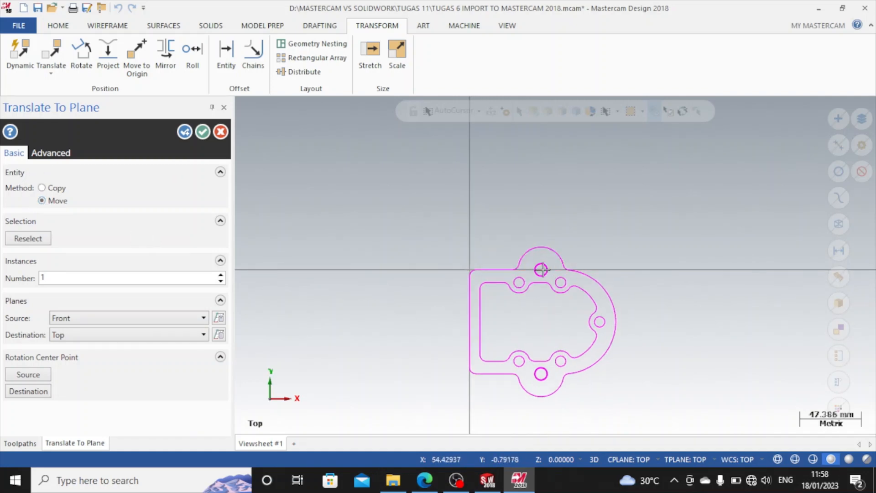
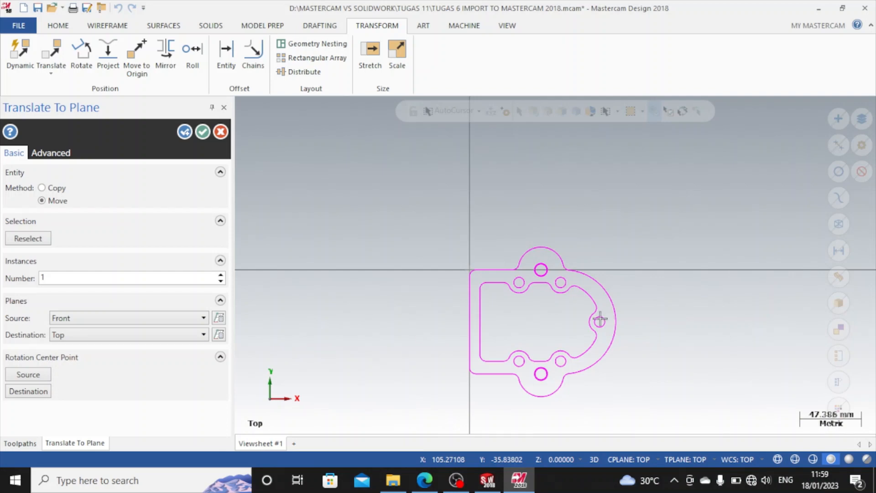
Step: Try Top as the source plane and Front as the destination plane, restoring Front to Top after each trial
click(187, 318)
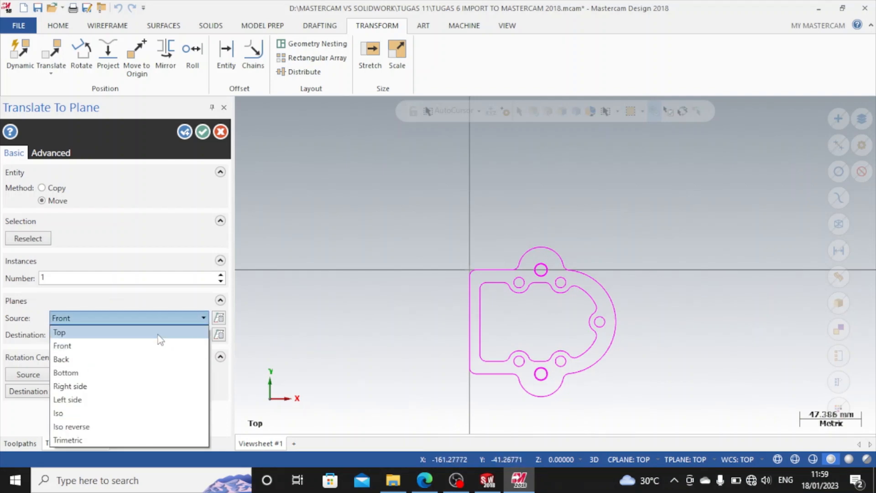
click(158, 335)
click(195, 318)
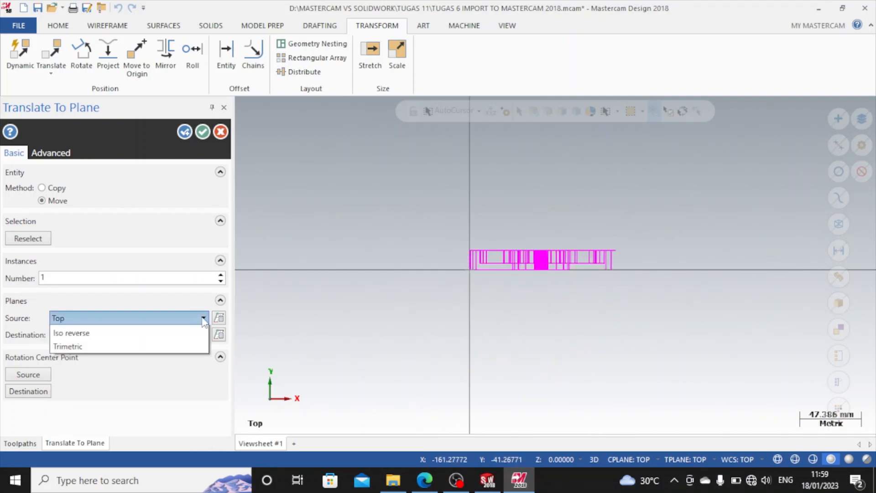
click(151, 346)
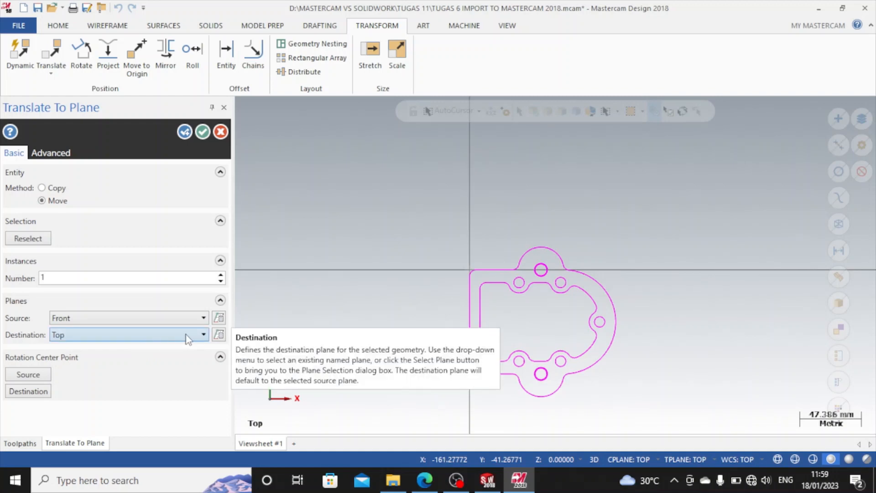
click(187, 335)
click(160, 361)
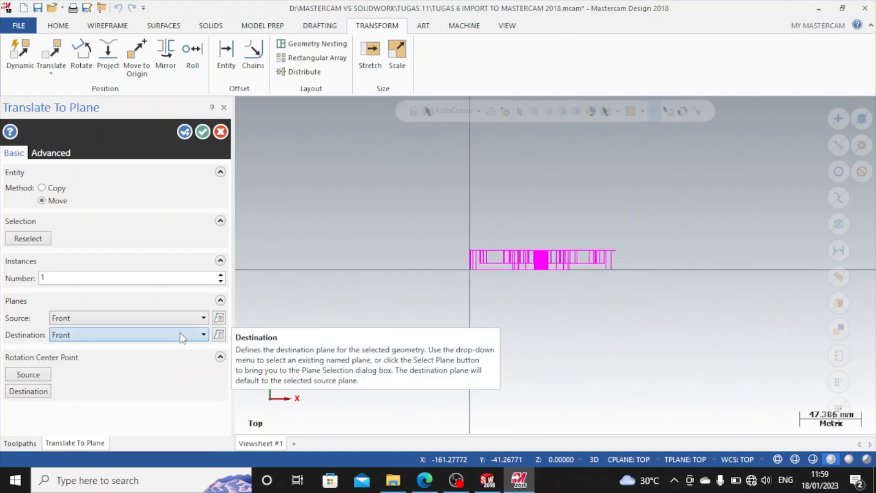
click(182, 337)
click(157, 350)
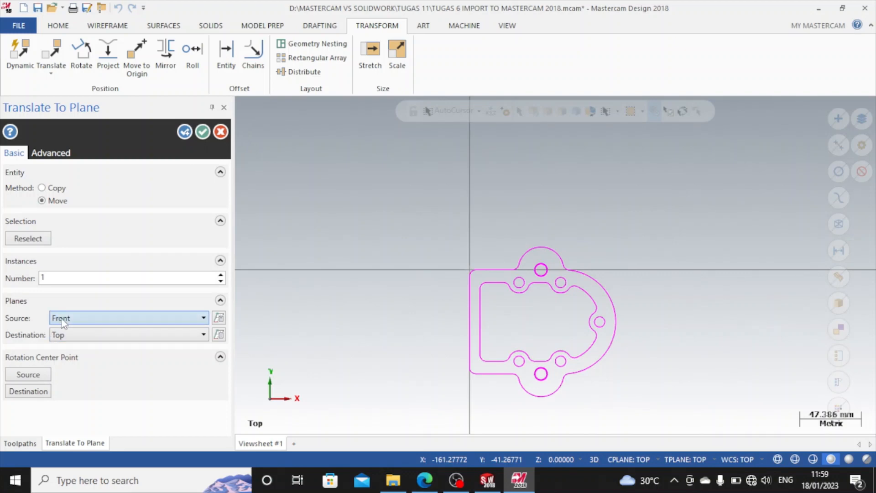
Step: Apply the plane translation that moves the part from the Front plane to the Top plane
click(203, 132)
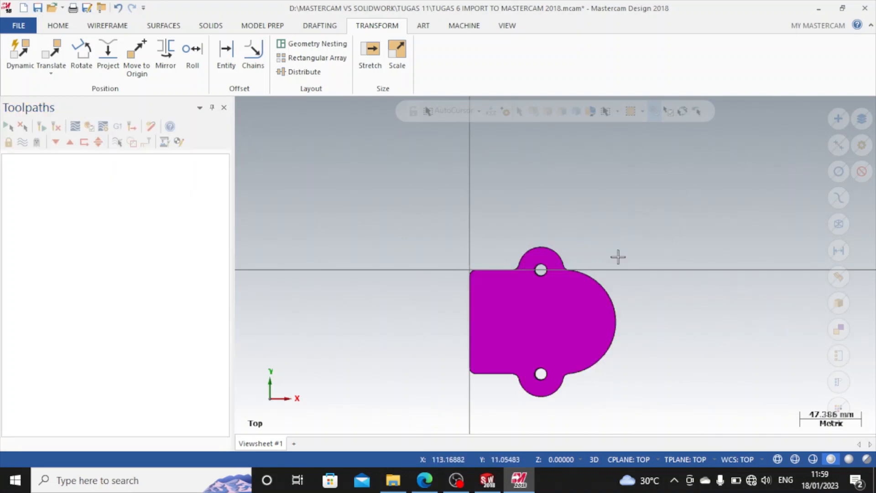
scroll(626, 254, down, 2)
scroll(659, 276, up, 1)
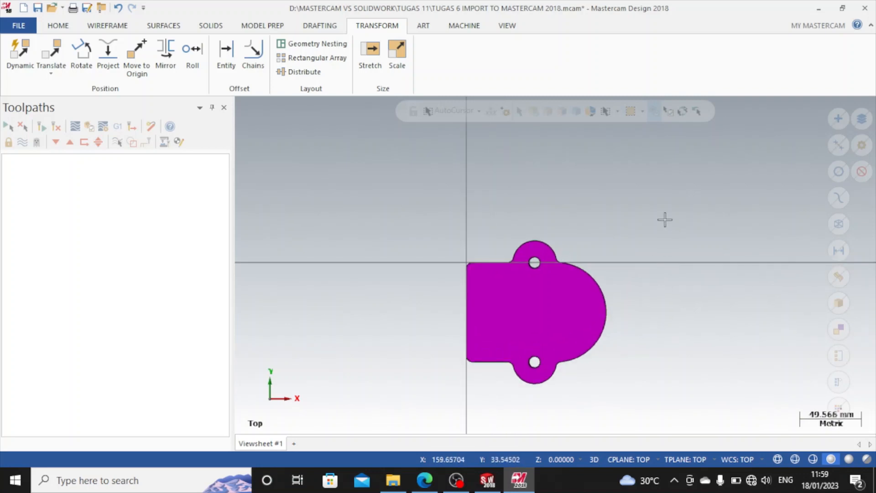
Step: Examine the reoriented part in the Front and Top (WCS) views and from a slightly rotated angle
right_click(664, 219)
click(693, 292)
right_click(644, 205)
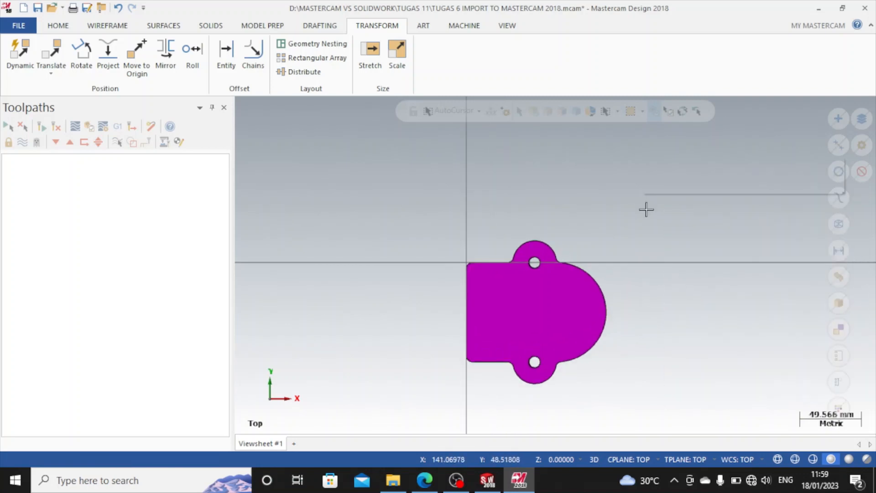
click(664, 281)
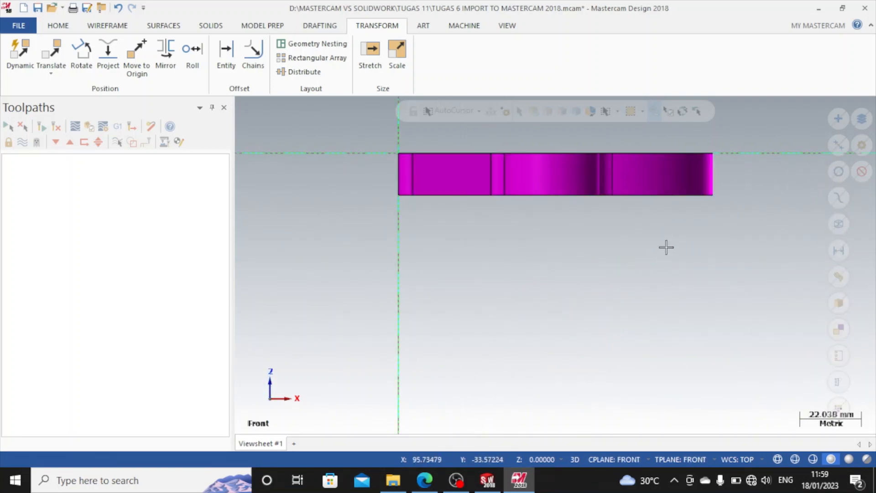
scroll(666, 245, up, 1)
scroll(665, 244, down, 2)
right_click(720, 142)
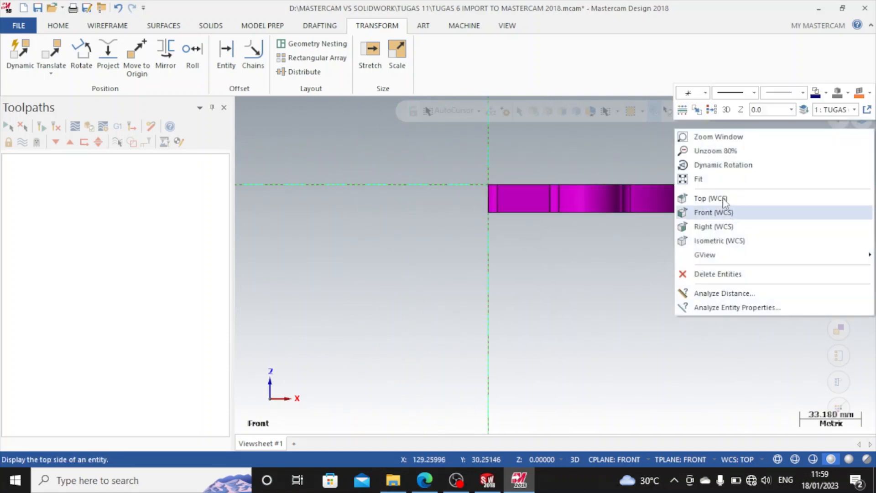
click(722, 197)
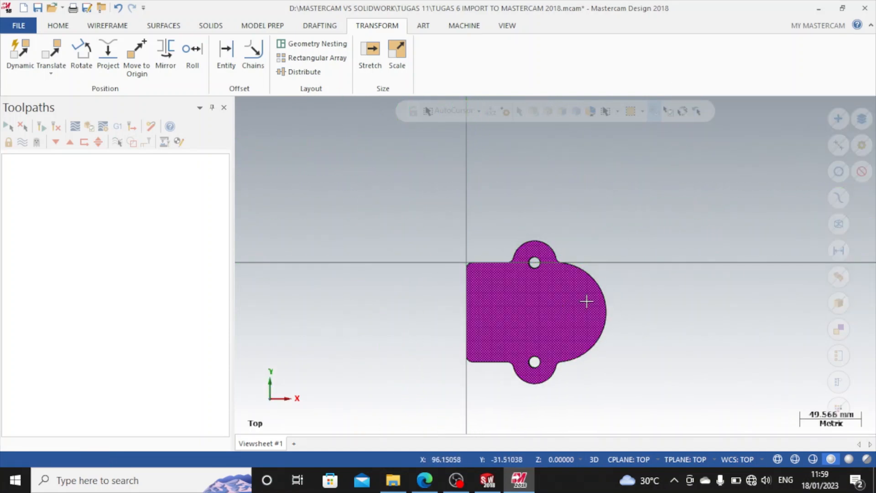
mouse_move(638, 288)
middle_down()
mouse_move(613, 324)
mouse_move(589, 396)
mouse_move(651, 238)
middle_up()
right_click(652, 239)
click(692, 309)
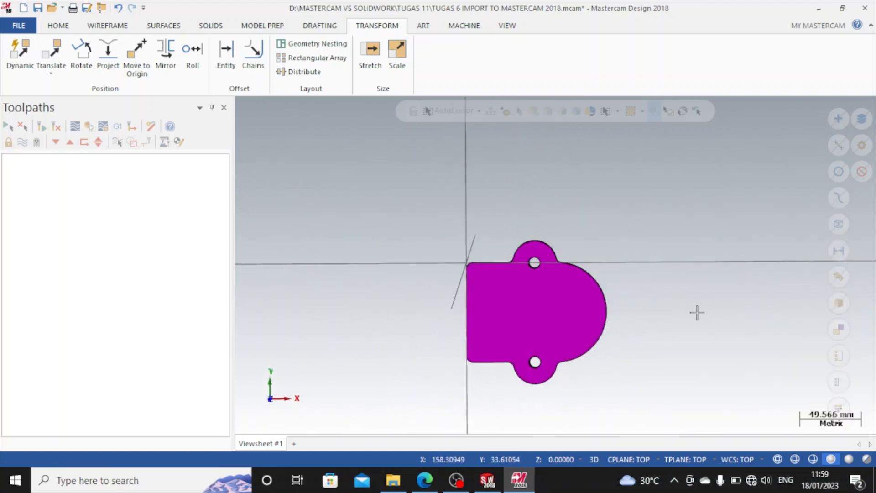
Step: Select the whole part in the Top view and start a Translate To Plane operation using the Move method
drag(423, 209, 641, 419)
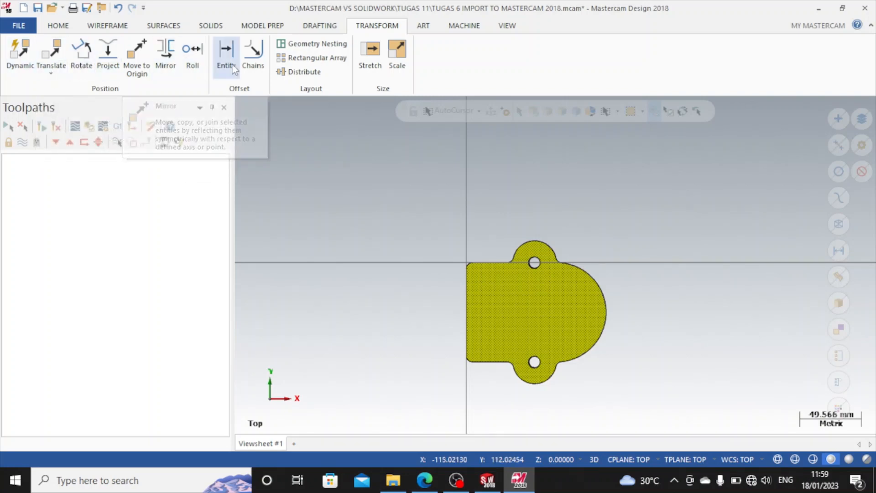
click(51, 77)
click(64, 89)
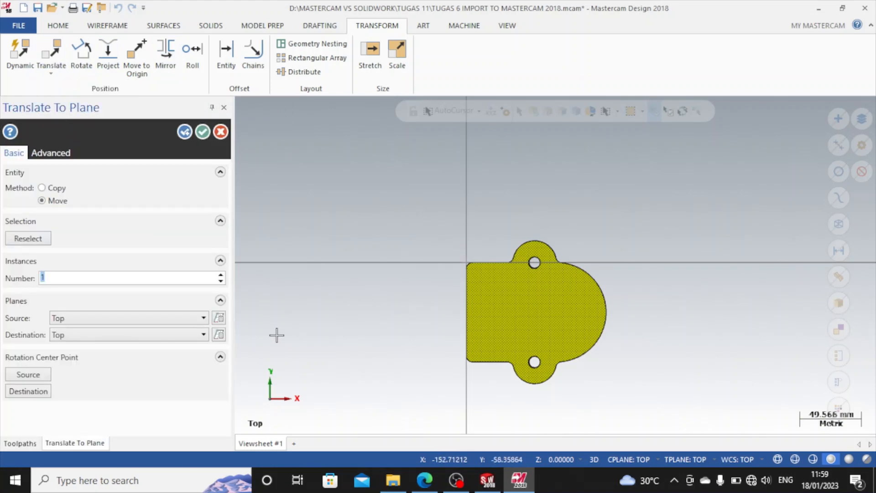
Step: Try Bottom and Right side as the source plane with Top as the destination, restoring the source to Top
click(204, 319)
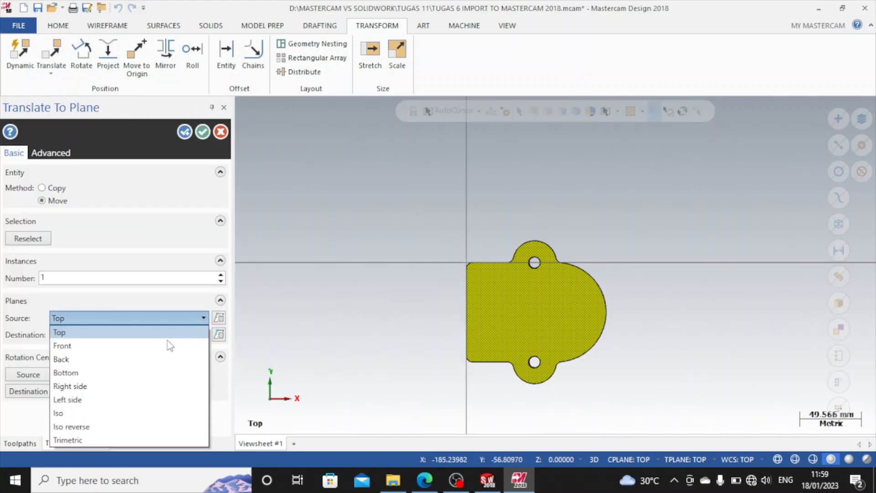
click(147, 373)
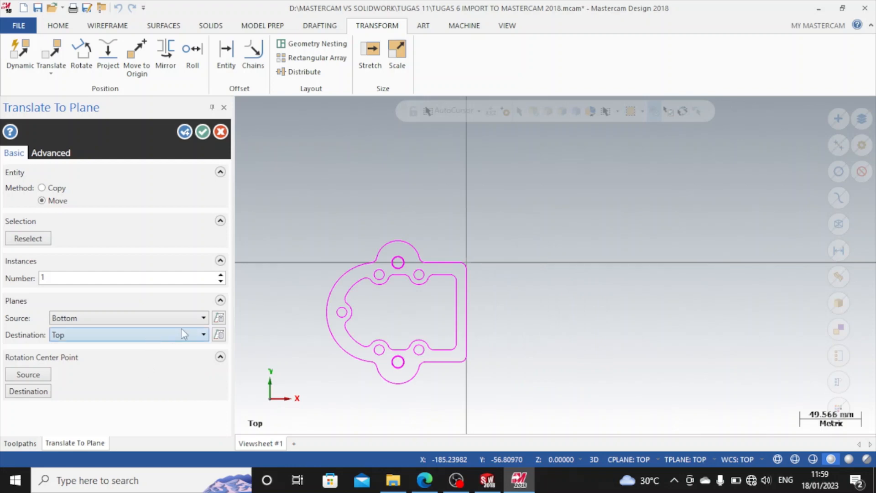
click(180, 318)
click(138, 386)
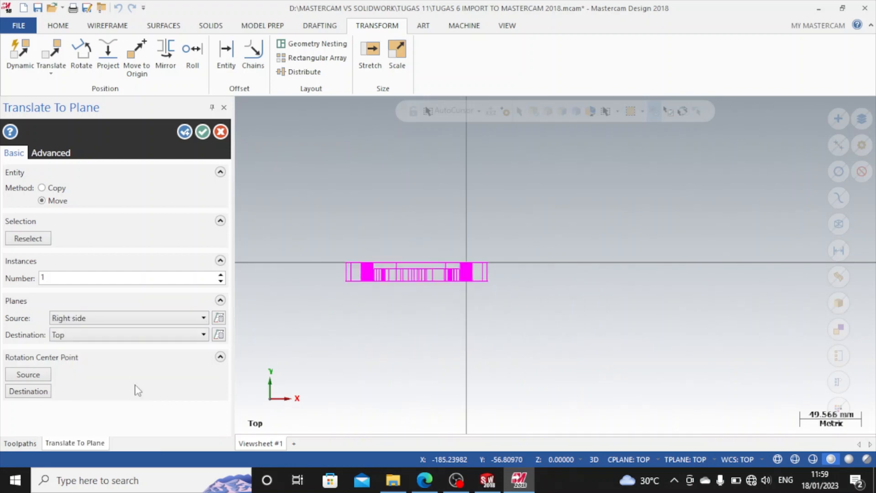
click(181, 318)
click(146, 336)
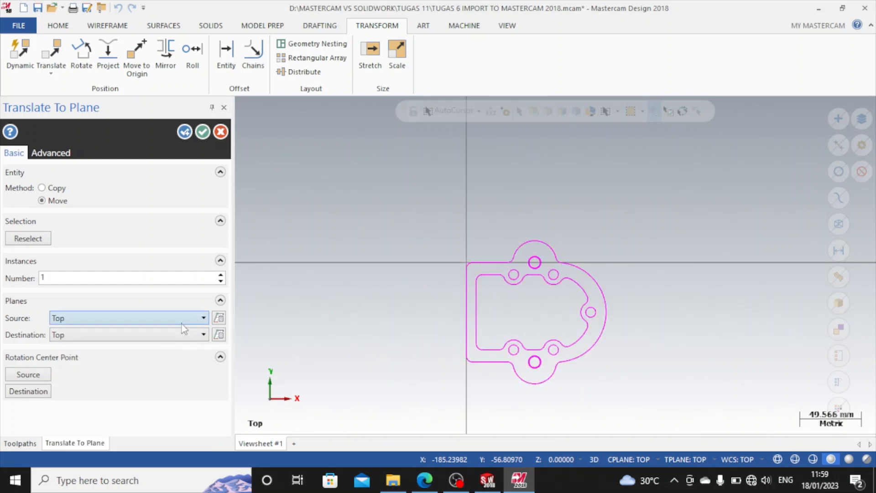
Step: Try Front, Back and Iso as the source plane with Top as the destination, restoring the source to Top
click(157, 318)
click(159, 346)
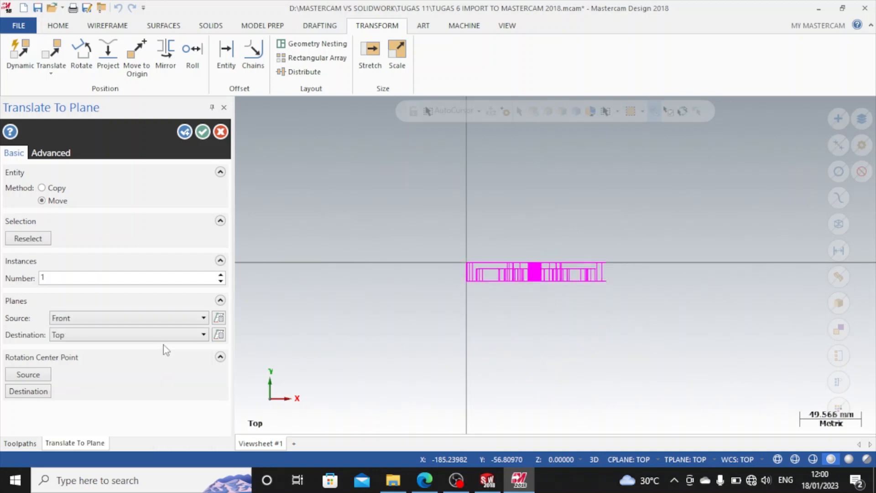
click(191, 318)
click(171, 347)
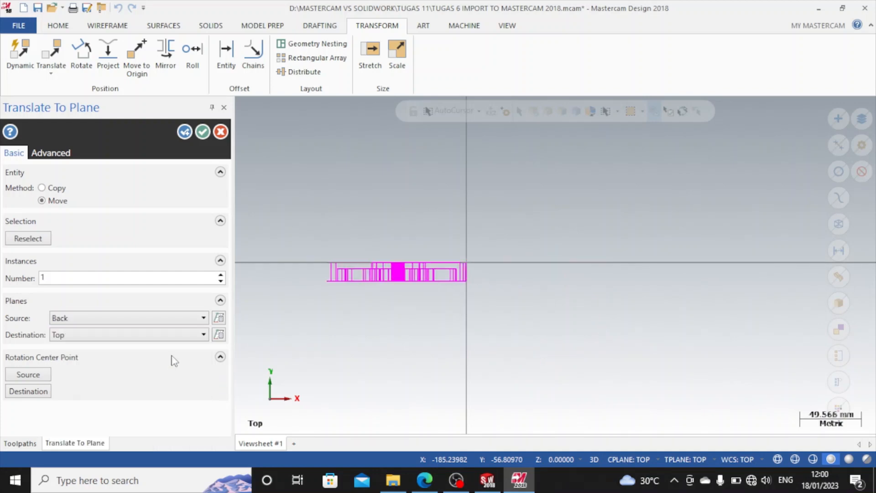
click(205, 322)
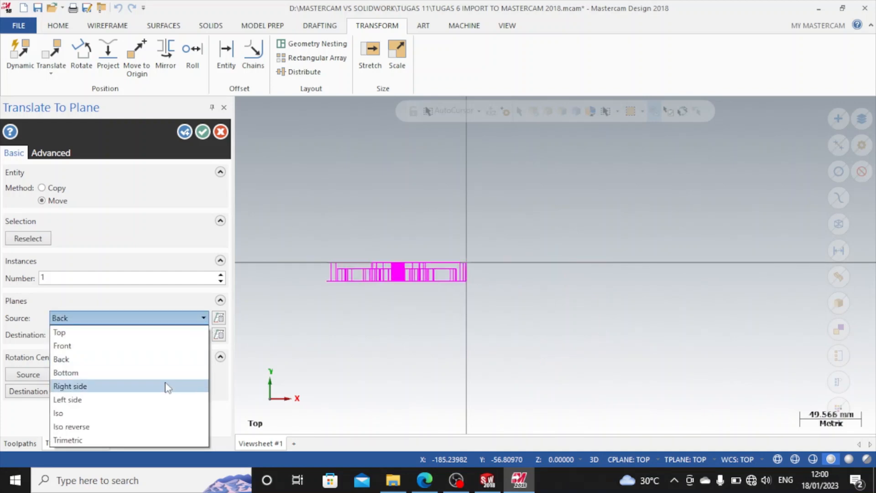
click(151, 414)
click(203, 320)
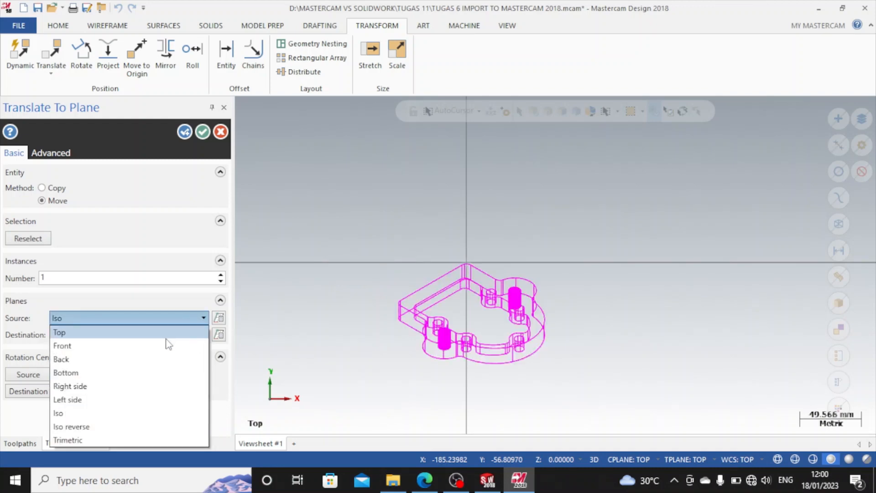
click(166, 333)
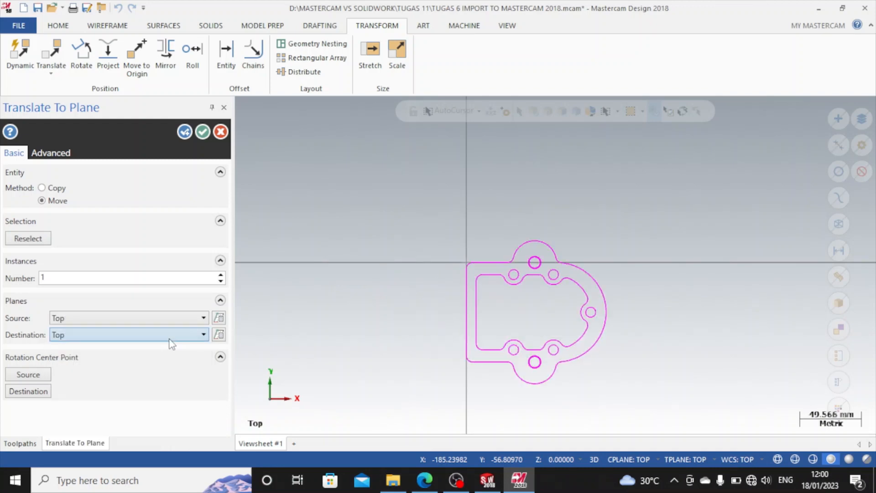
Step: Set the destination plane to Front with Top as the source and apply the plane translation to the part
click(202, 334)
click(162, 362)
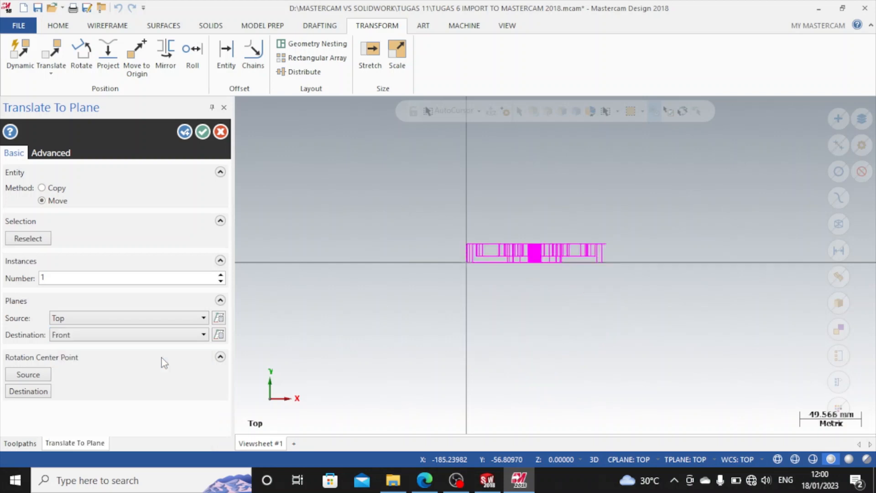
click(199, 335)
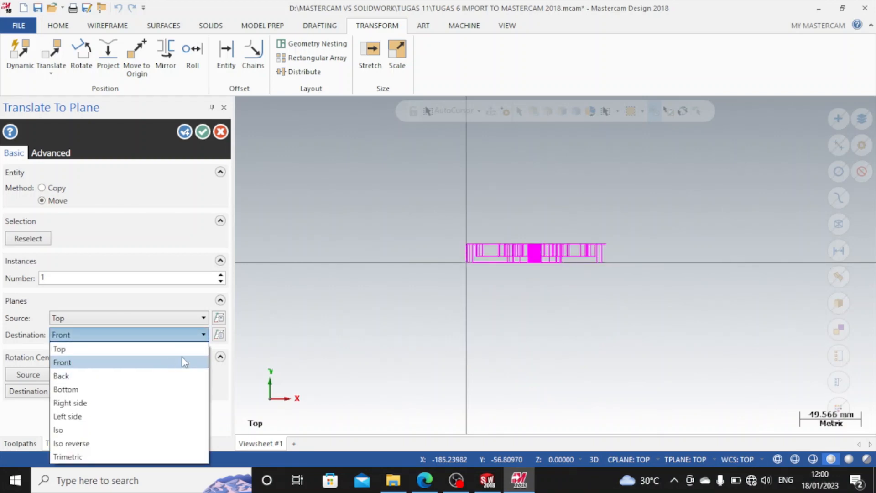
click(182, 239)
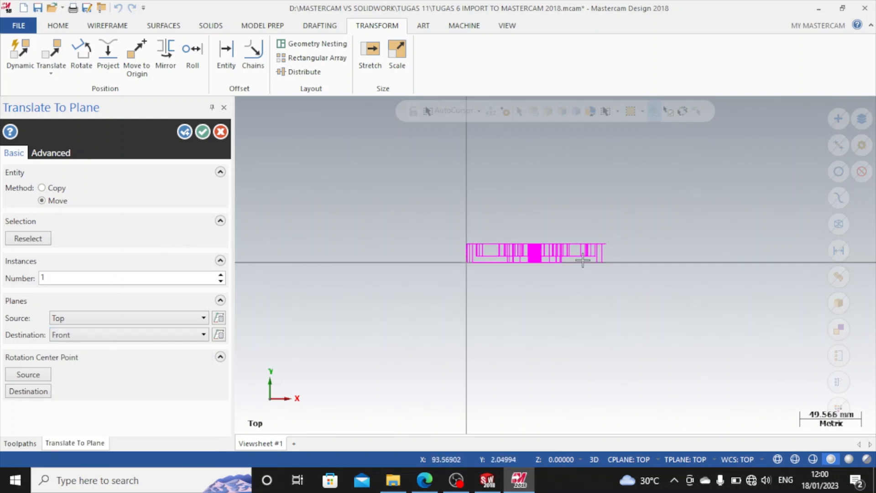
click(204, 132)
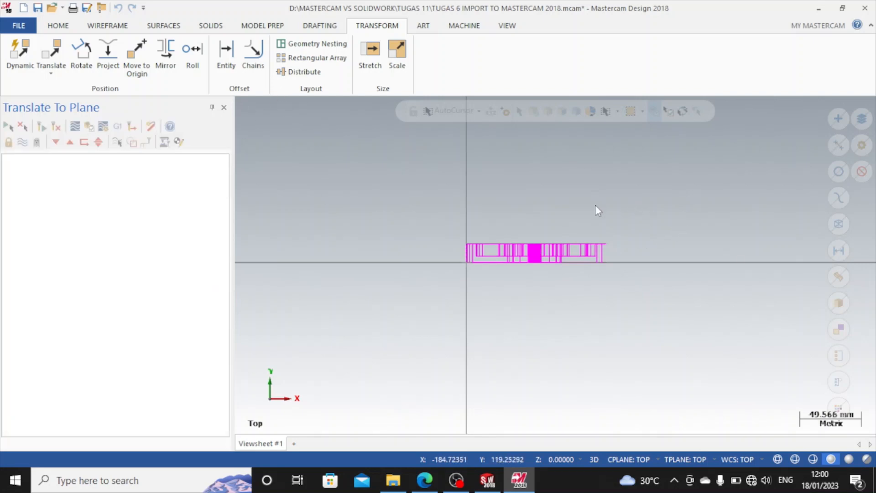
Step: Examine the translated part in the Front (WCS) view and return to the Top (WCS) view
right_click(648, 225)
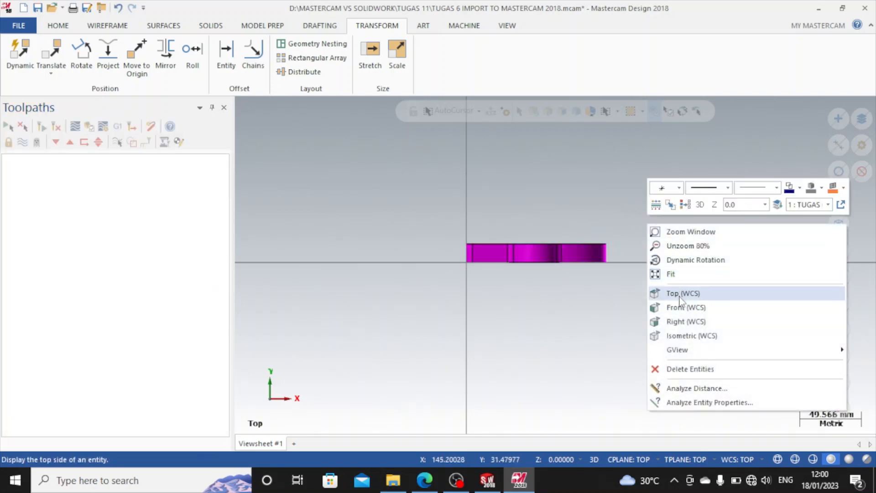
click(680, 297)
right_click(664, 229)
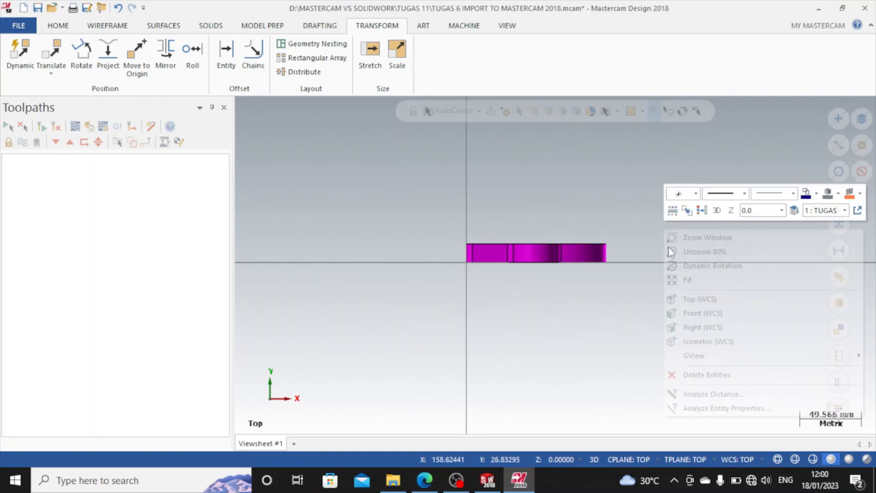
click(681, 295)
right_click(675, 222)
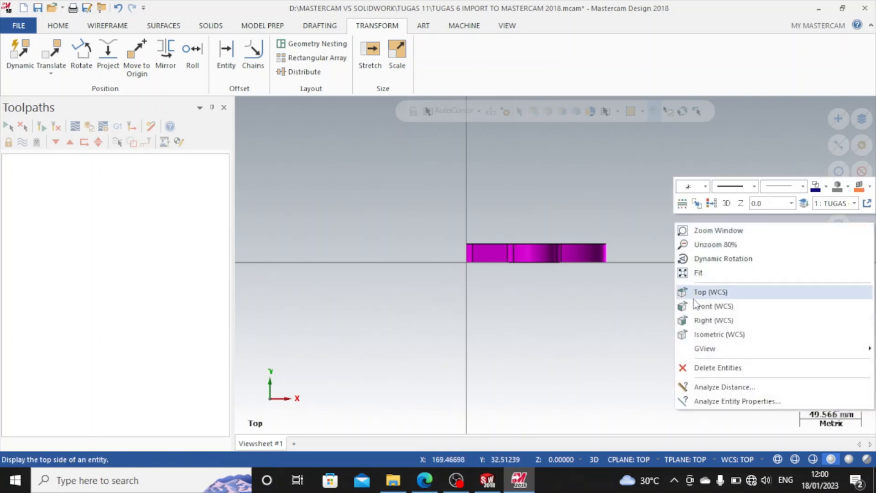
click(695, 305)
right_click(675, 227)
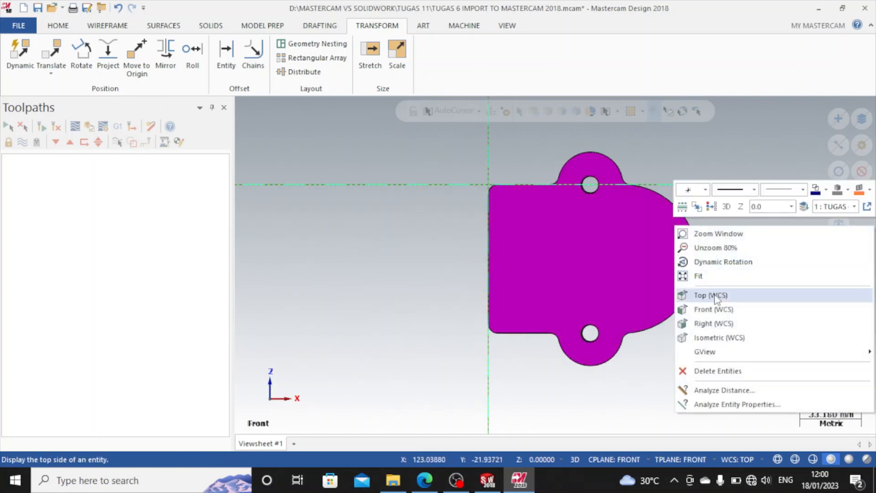
click(715, 297)
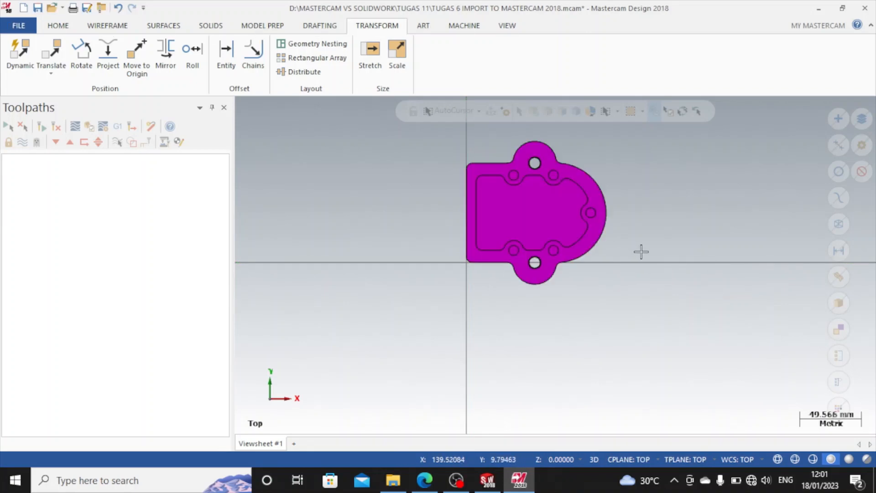
Step: Select the whole part for another Translate To Plane and accept it with both source and destination set to Top
click(50, 71)
click(72, 102)
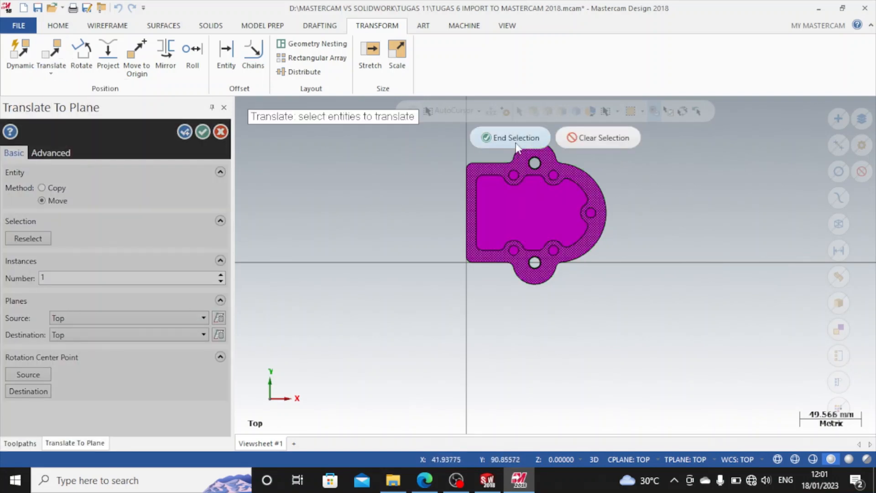
scroll(472, 177, down, 3)
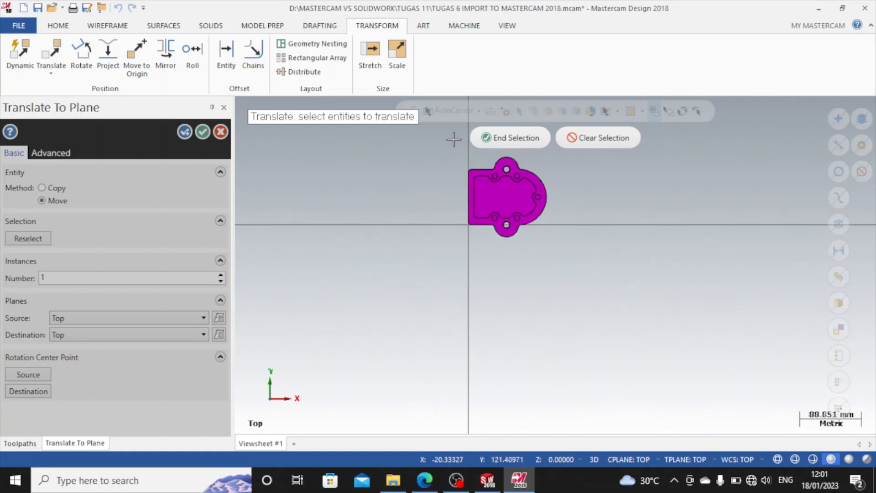
click(568, 234)
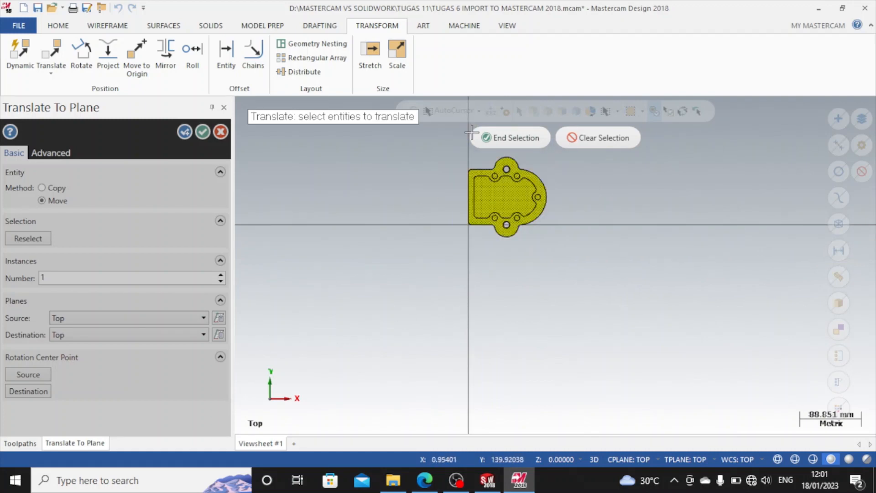
key(Return)
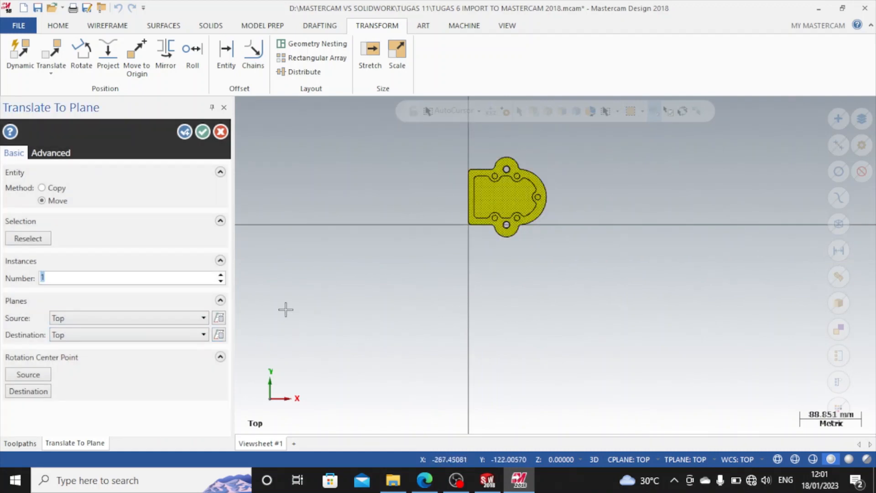
click(150, 337)
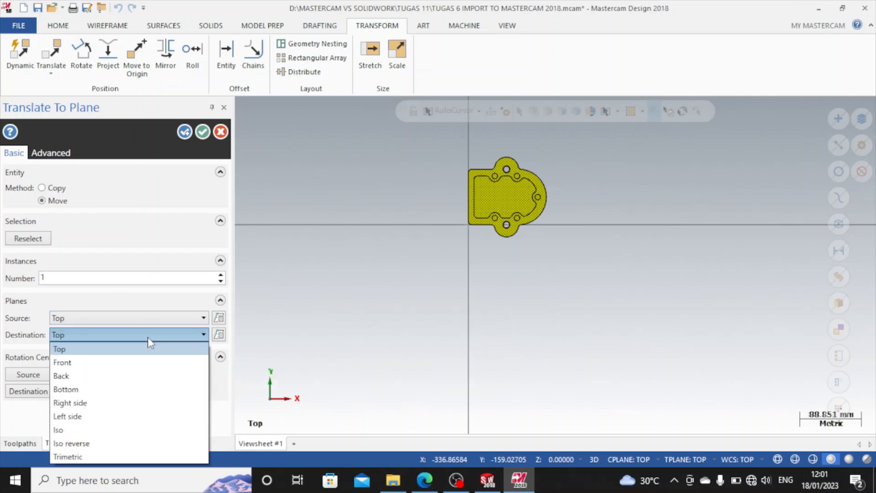
click(283, 219)
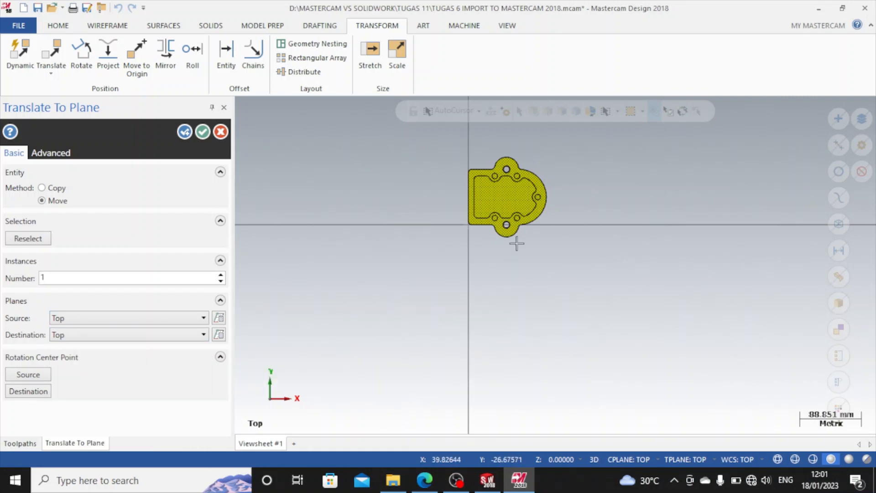
click(203, 132)
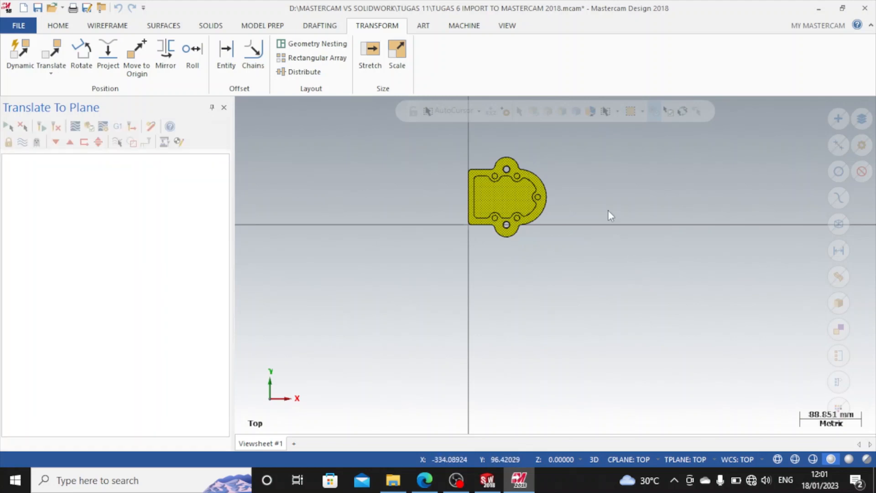
Step: Select the whole part, start a Translate operation with the Copy method and zero X, Y and Z offsets, and accept it
drag(444, 141, 602, 285)
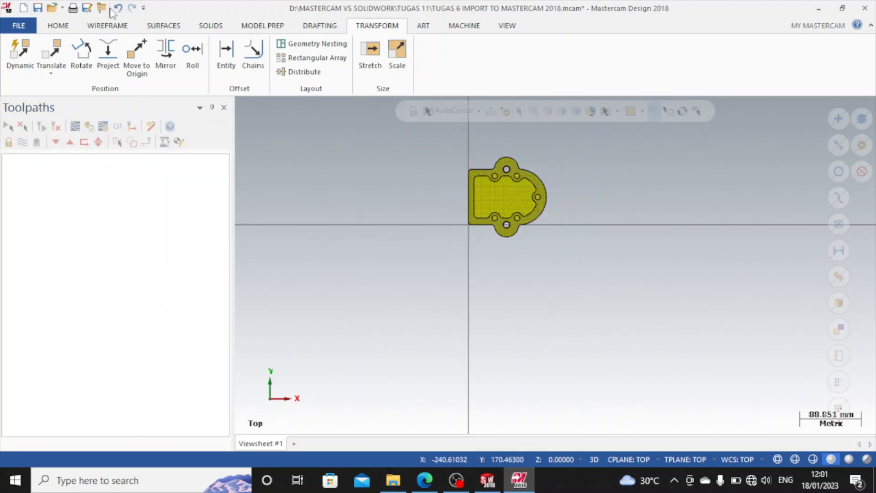
click(51, 73)
click(50, 86)
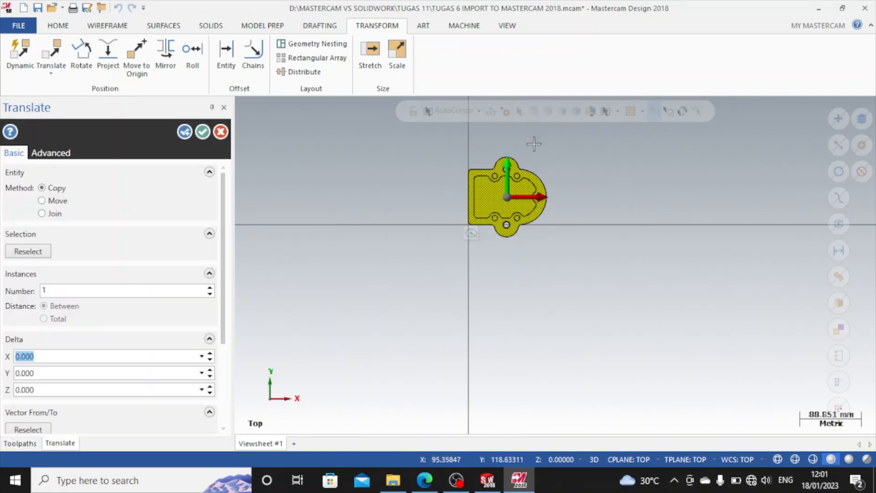
scroll(547, 148, up, 3)
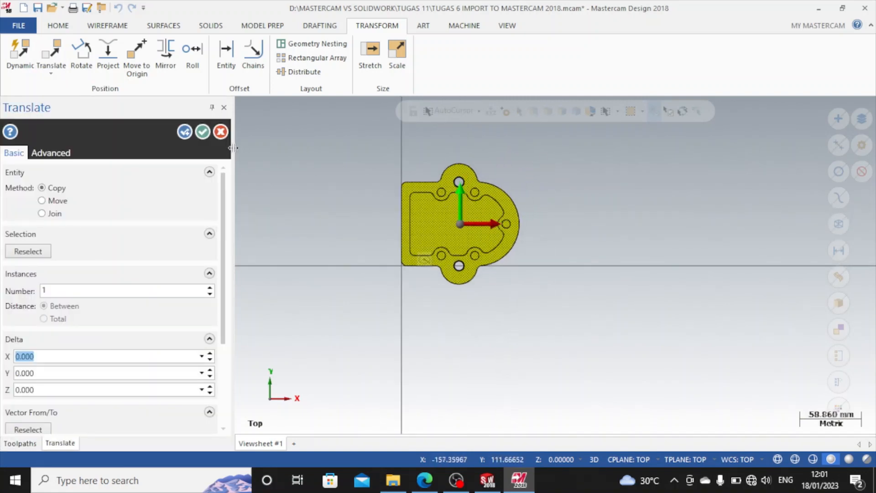
click(203, 131)
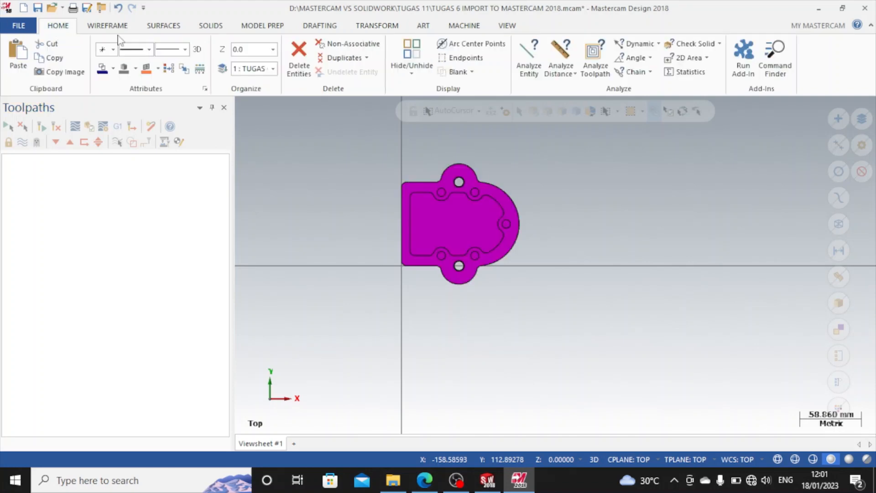
click(107, 26)
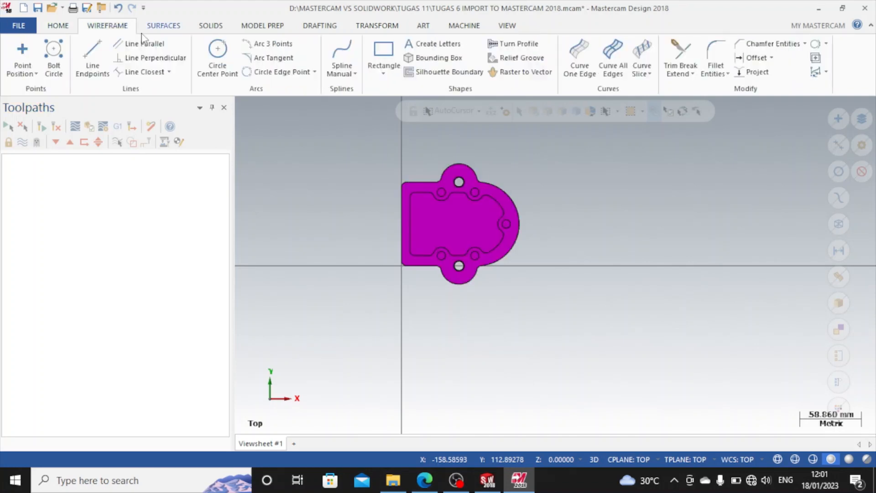
right_click(570, 161)
click(605, 232)
right_click(573, 195)
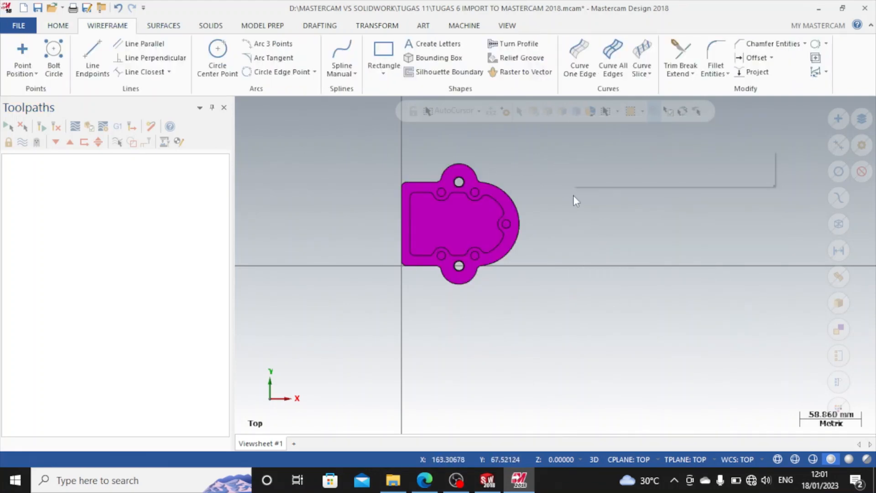
click(531, 166)
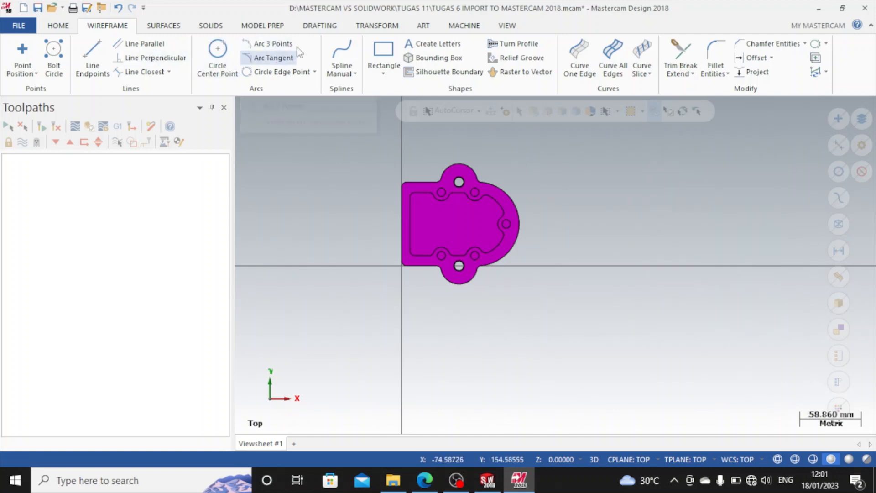
click(382, 52)
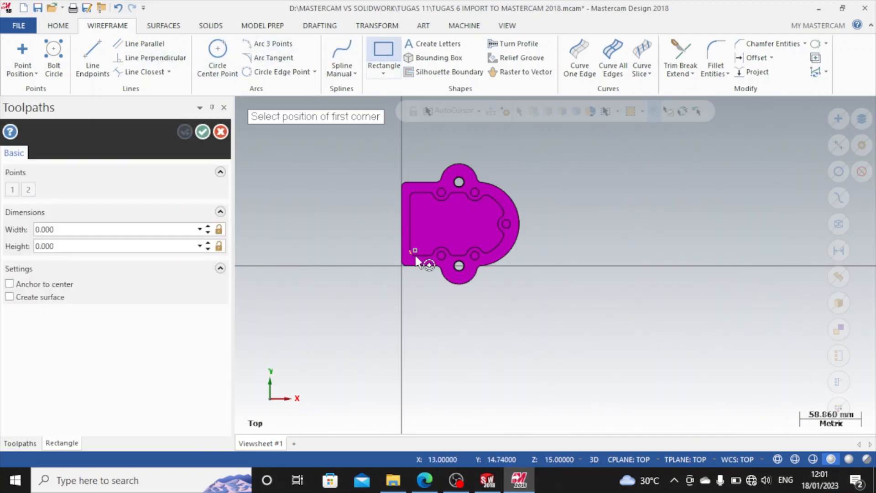
scroll(402, 267, up, 2)
scroll(395, 271, up, 2)
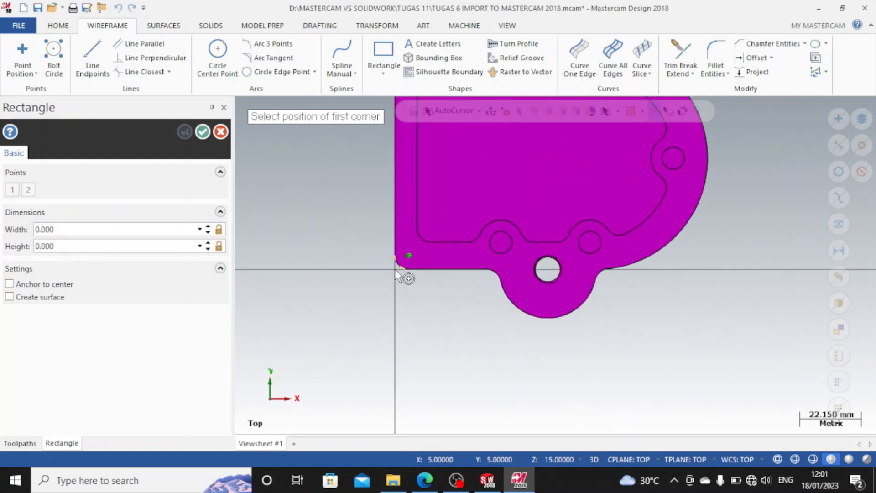
click(397, 271)
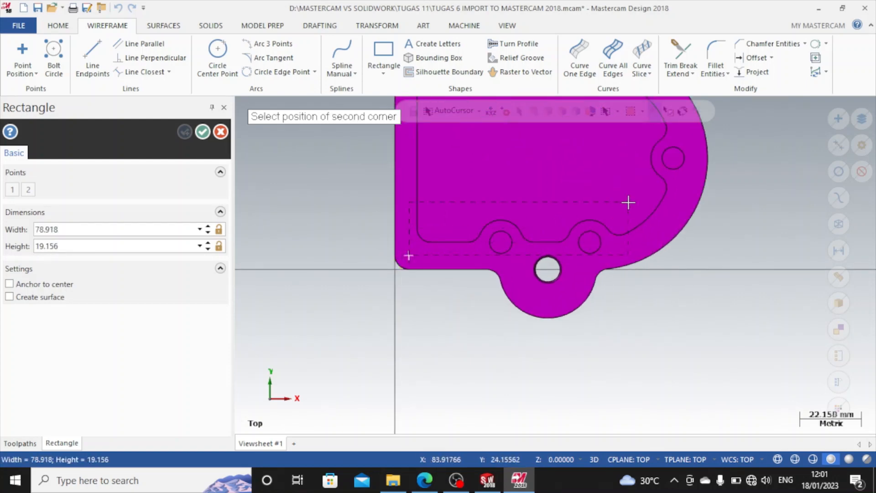
key(Escape)
scroll(620, 178, down, 2)
scroll(620, 178, up, 3)
scroll(621, 175, down, 4)
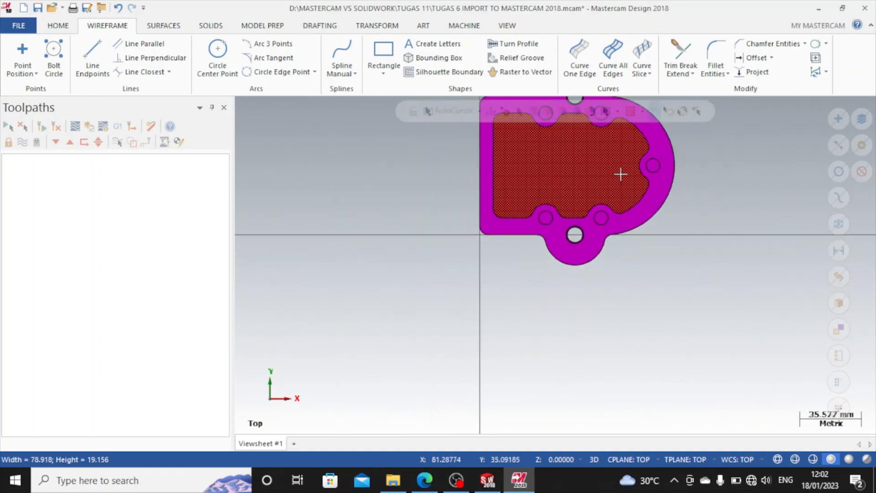
scroll(621, 174, down, 2)
scroll(748, 128, down, 1)
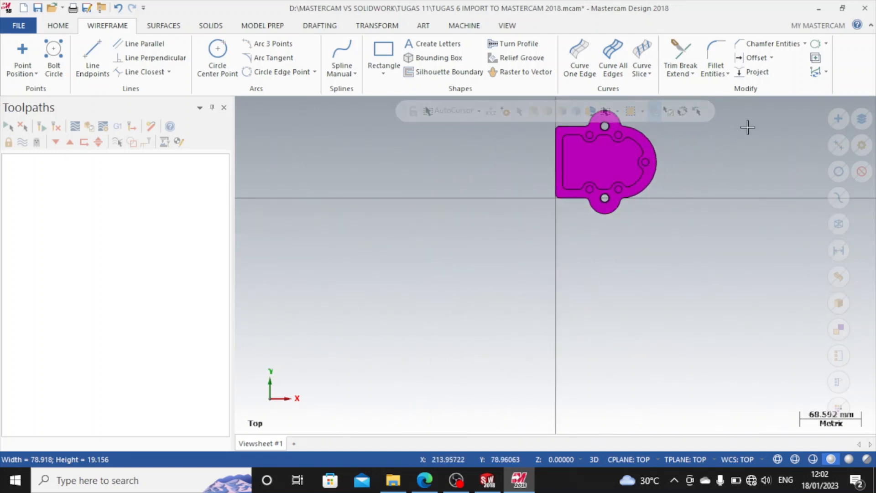
scroll(748, 128, down, 3)
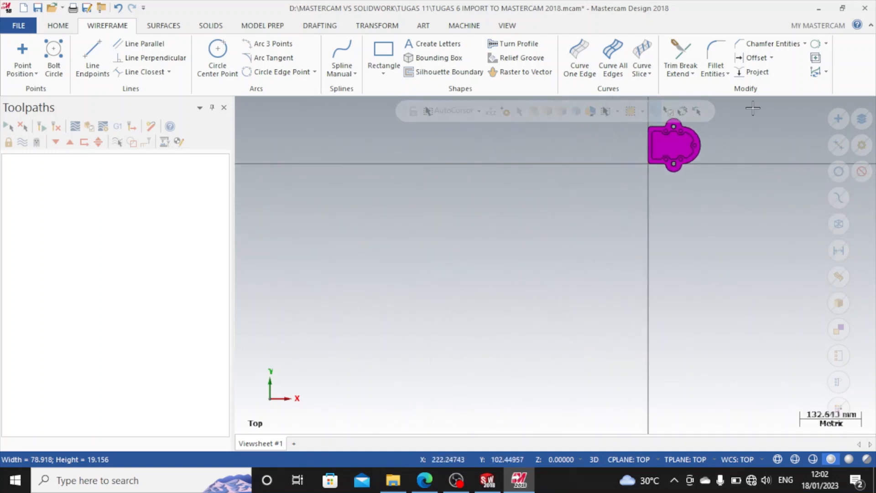
scroll(769, 102, up, 1)
scroll(769, 103, up, 6)
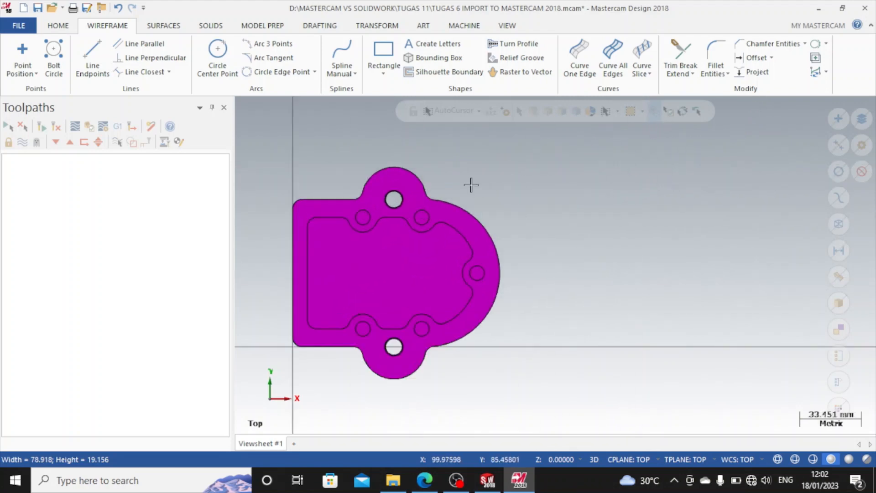
Step: Draw a rectangle about 124 mm wide and 134 mm high from the X axis beyond the part's rounded end to near the Y axis
scroll(356, 196, down, 1)
click(383, 50)
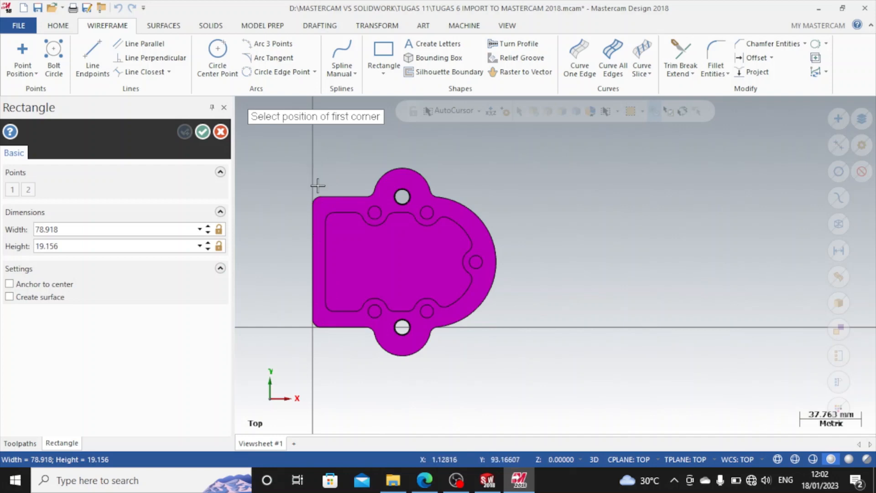
click(516, 327)
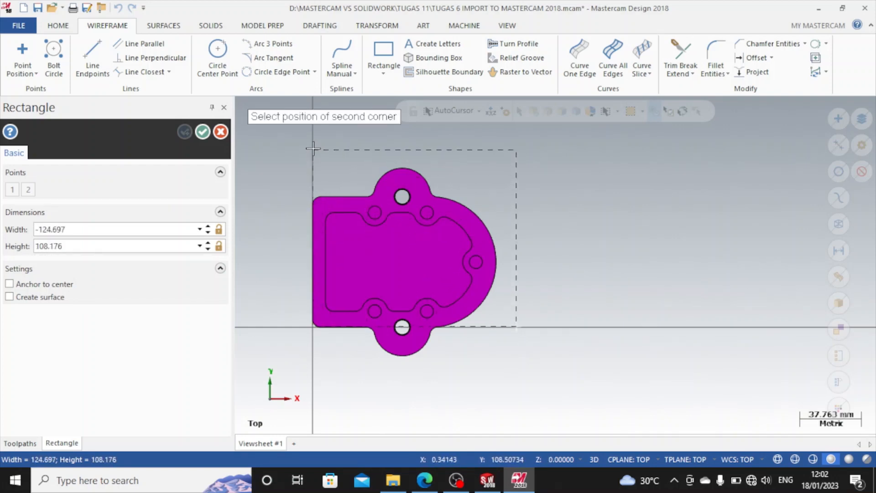
scroll(315, 126, down, 4)
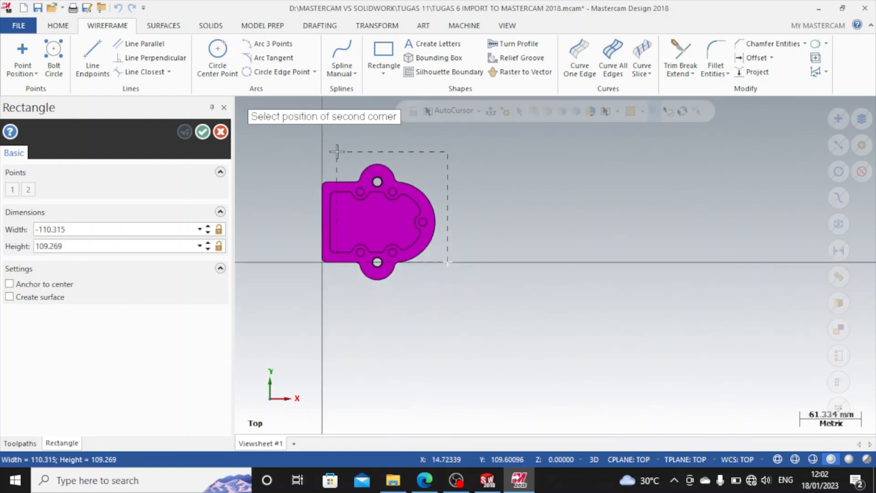
click(324, 130)
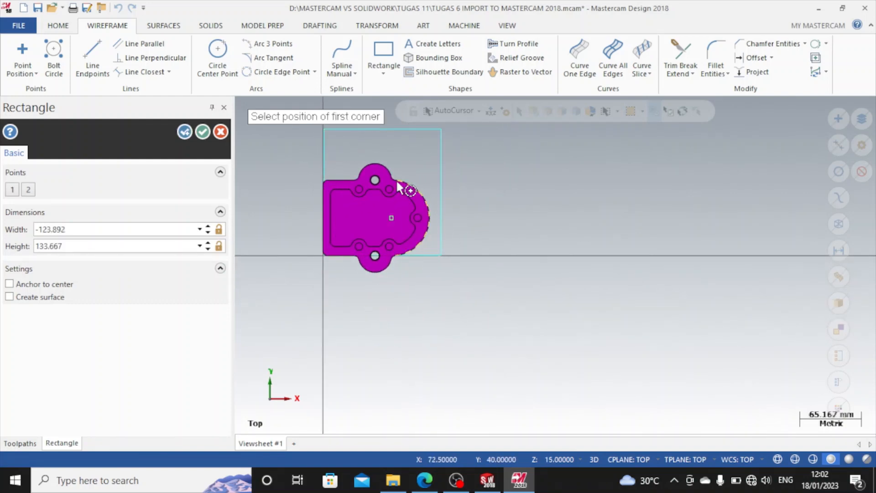
key(Escape)
scroll(358, 139, up, 6)
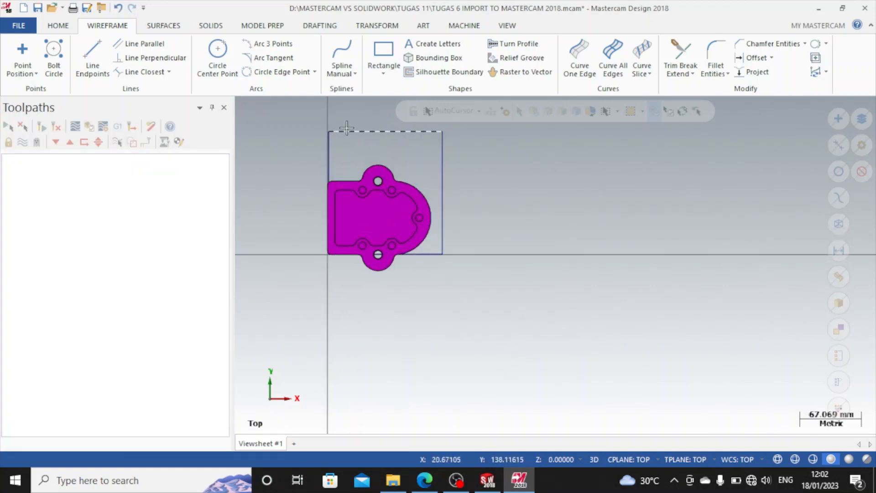
scroll(320, 136, down, 1)
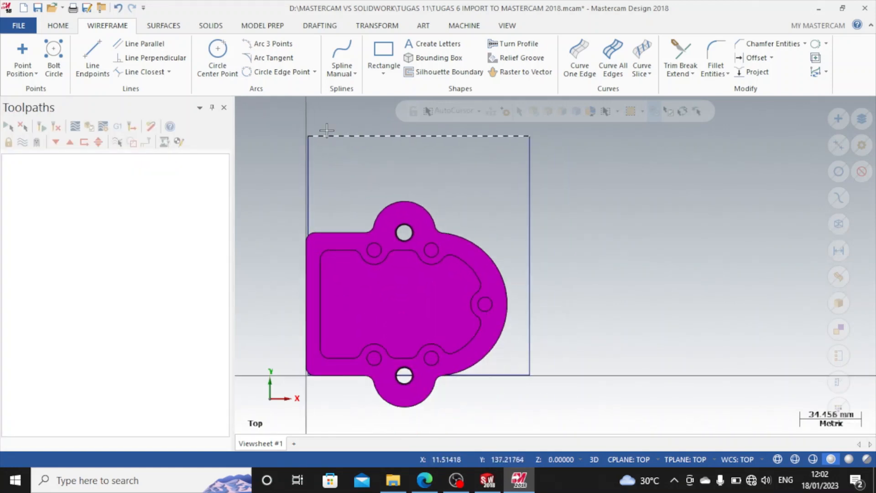
click(322, 136)
click(524, 156)
click(309, 162)
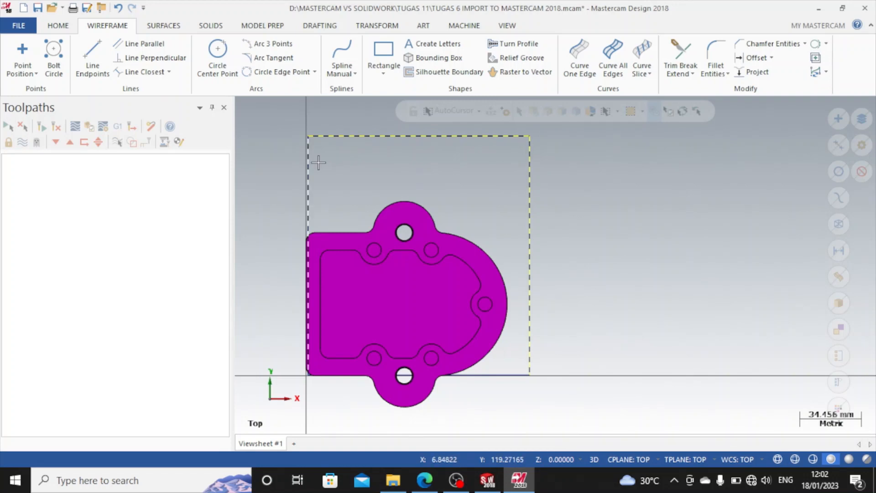
click(501, 375)
key(Escape)
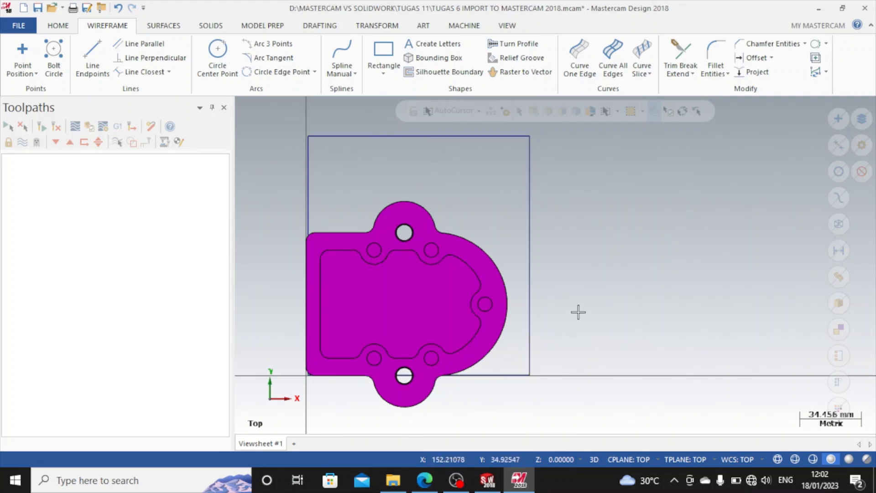
Step: Delete all four lines of the rectangle drawn around the part
click(530, 212)
click(483, 139)
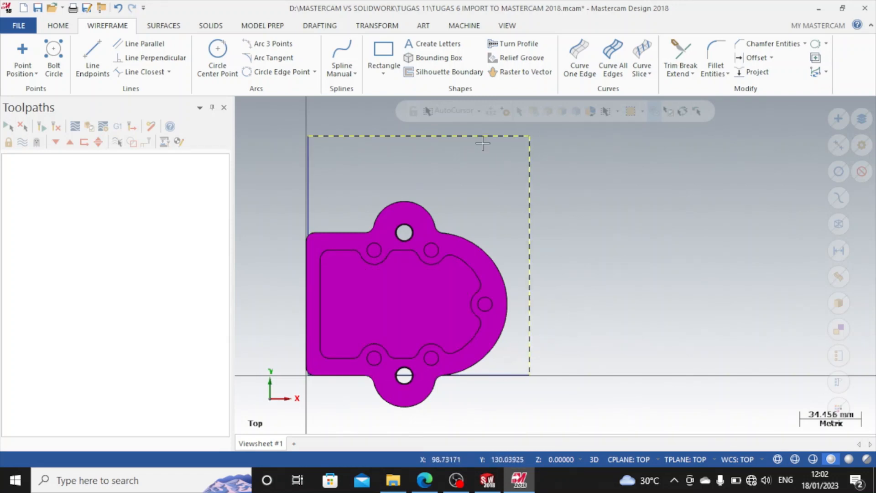
key(Delete)
click(309, 173)
key(Delete)
click(517, 375)
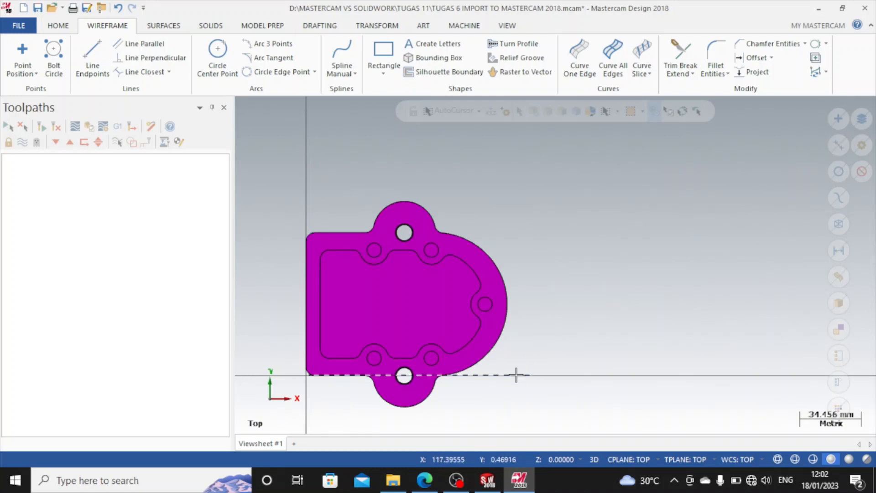
key(Delete)
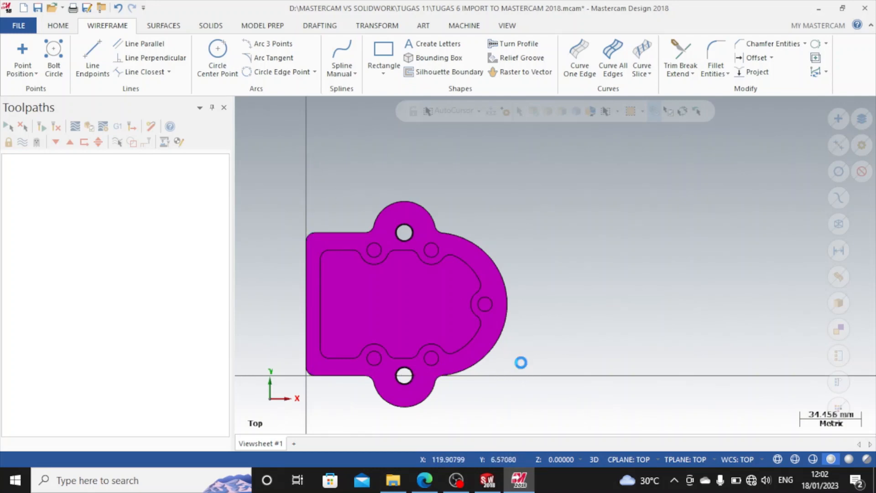
Step: Draw a new rectangle about 150 by 136 mm from the X axis beyond the part's rounded end to the Y axis above it
click(381, 51)
click(574, 375)
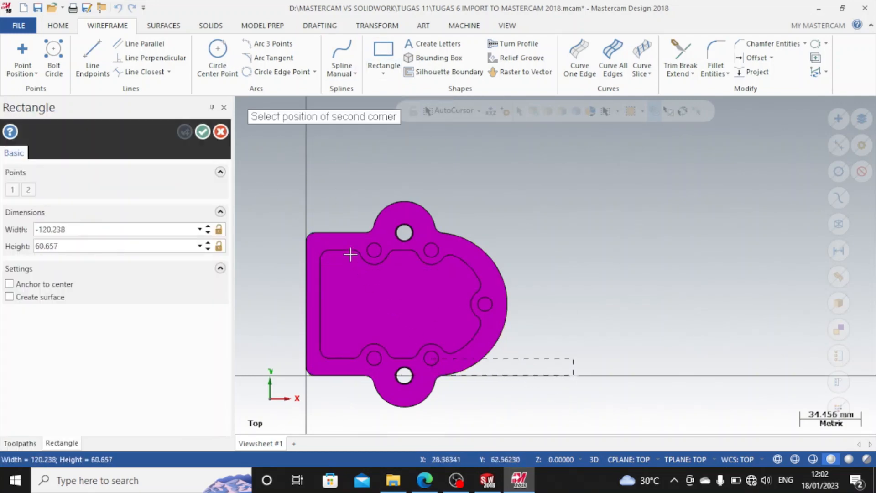
click(306, 133)
Step: Set the rectangle's width to -150 mm and its height to 150 mm so it extends back over the part to the Y axis
click(82, 225)
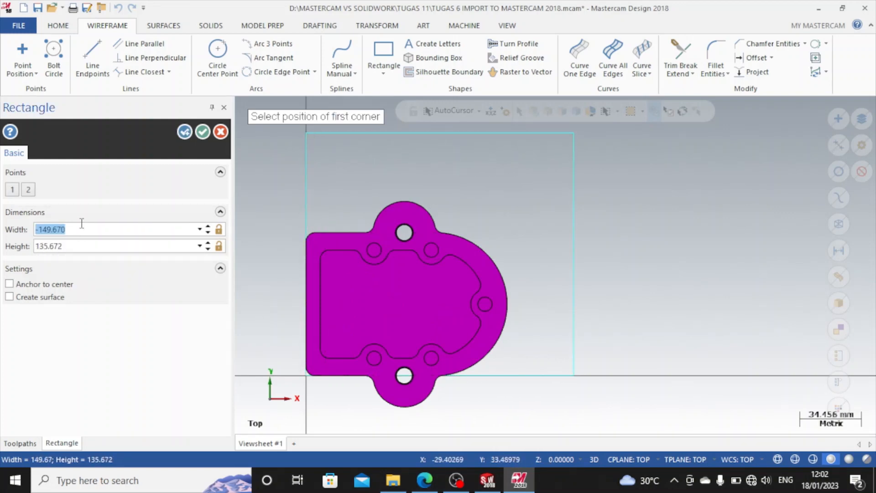
text(15)
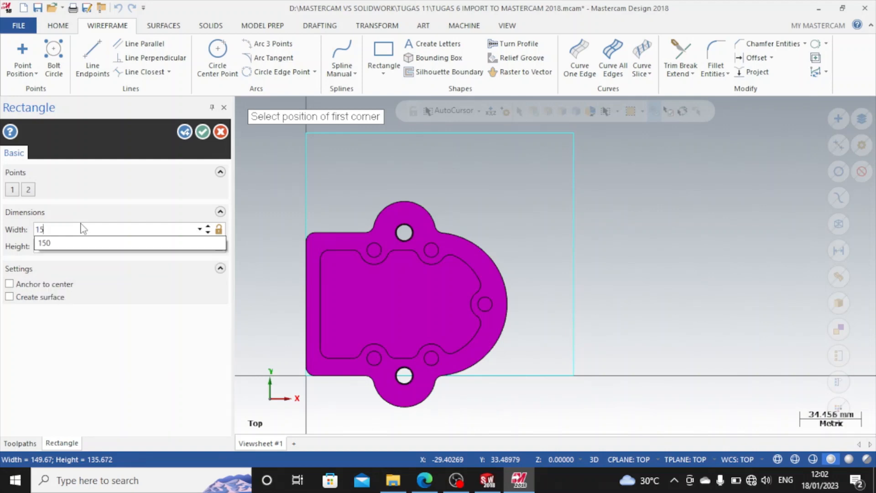
text(0)
key(Return)
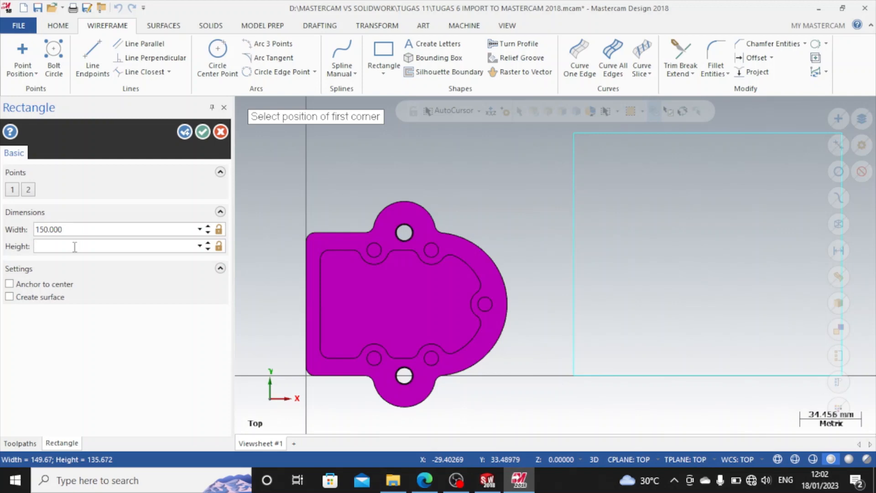
text(150)
key(Return)
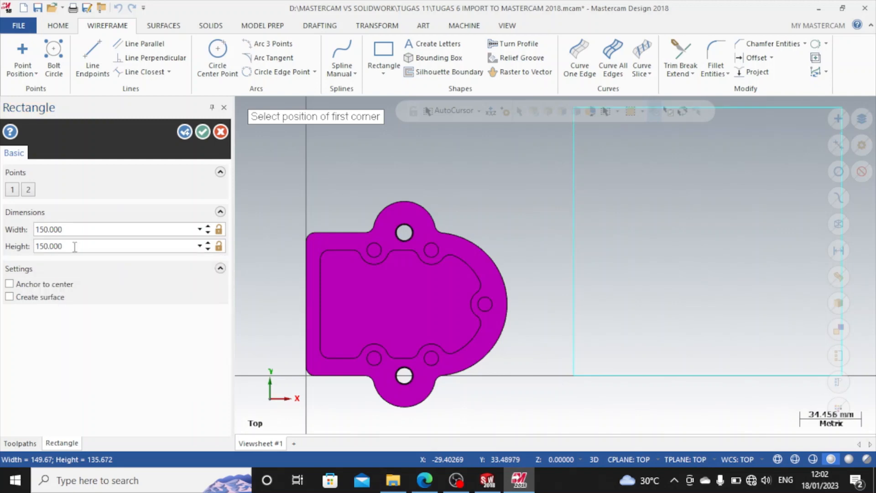
double_click(39, 229)
text(-)
key(Return)
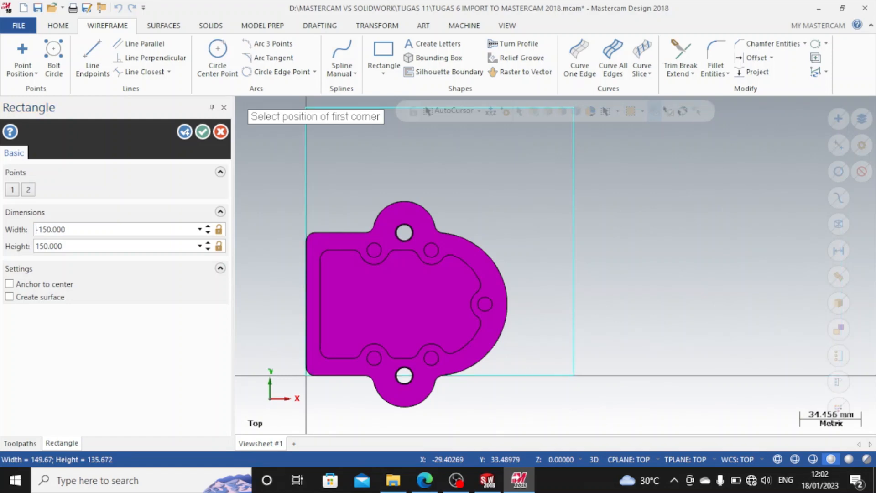
Step: Try the Anchor to center and Create surface options on the rectangle and turn both off again
click(10, 284)
scroll(635, 308, down, 3)
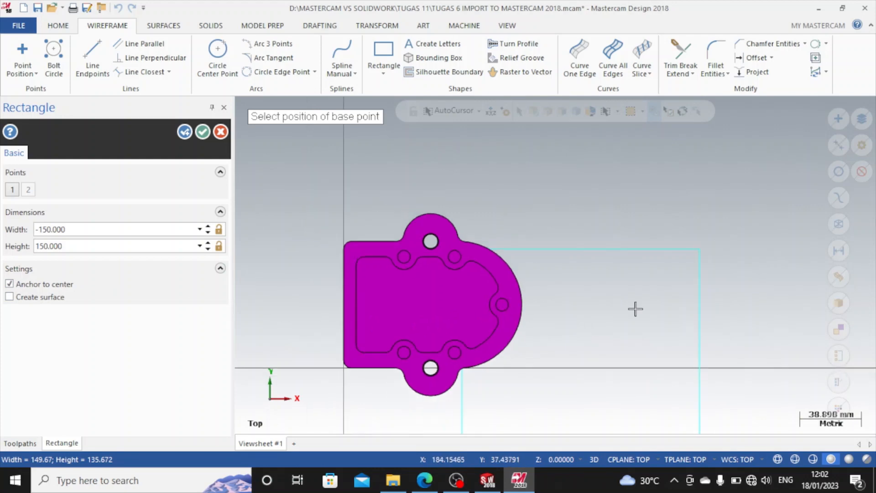
scroll(635, 309, down, 1)
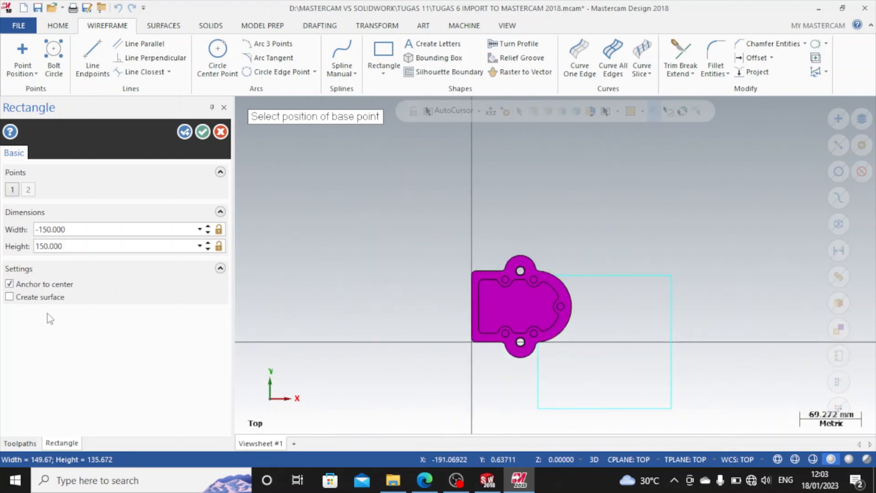
click(10, 297)
click(10, 298)
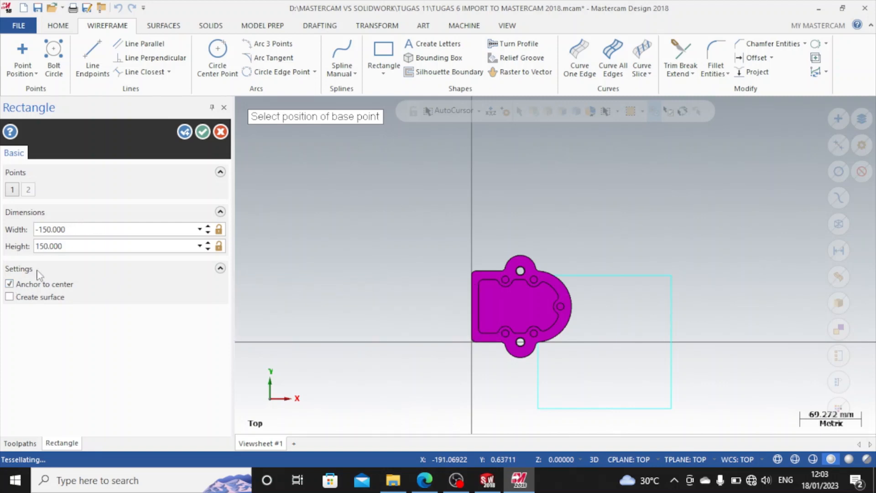
click(9, 283)
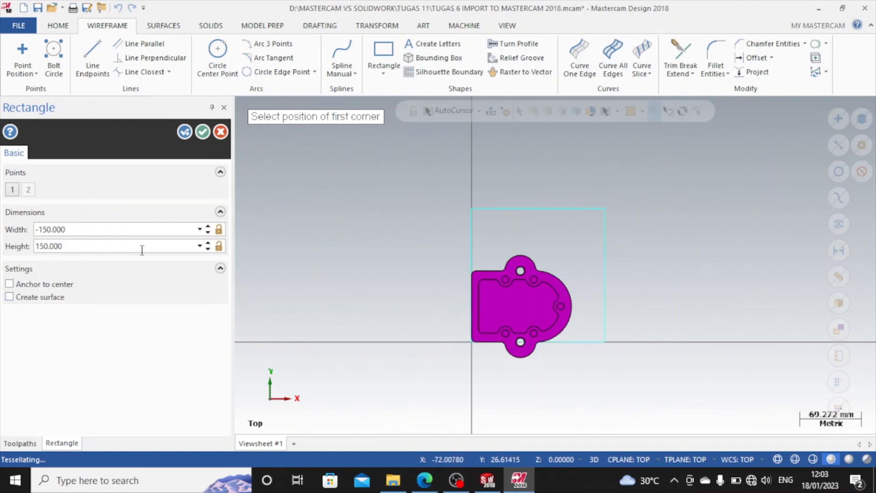
Step: Accept the 150 by 150 mm rectangle with its lower corner at the origin
scroll(492, 213, down, 2)
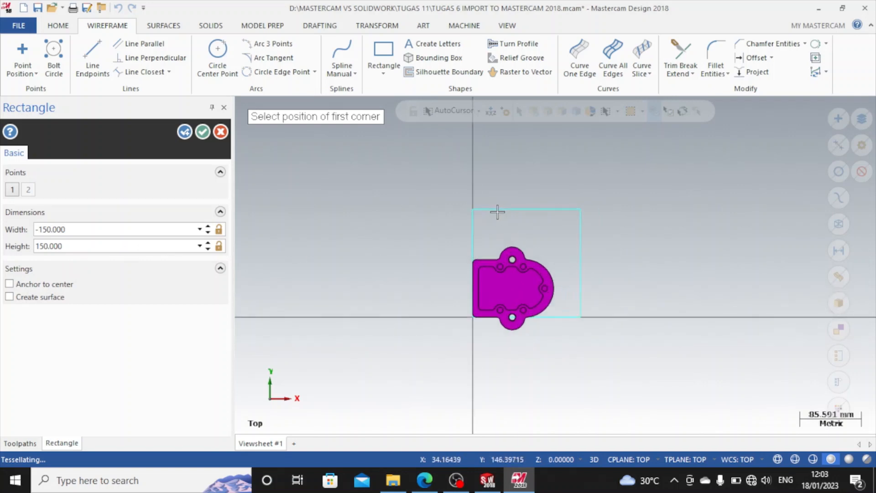
scroll(546, 274, up, 5)
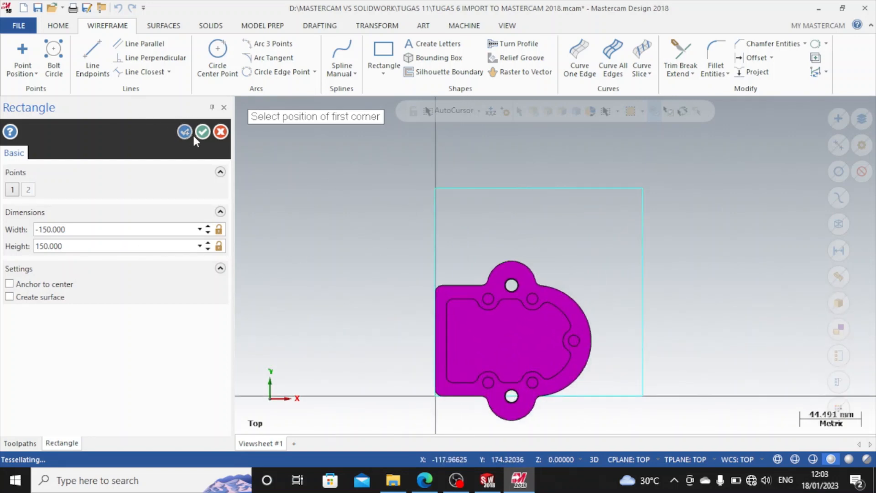
click(202, 132)
Step: Translate the cover plate with the Move method and an X delta of 5 mm
drag(349, 214, 626, 424)
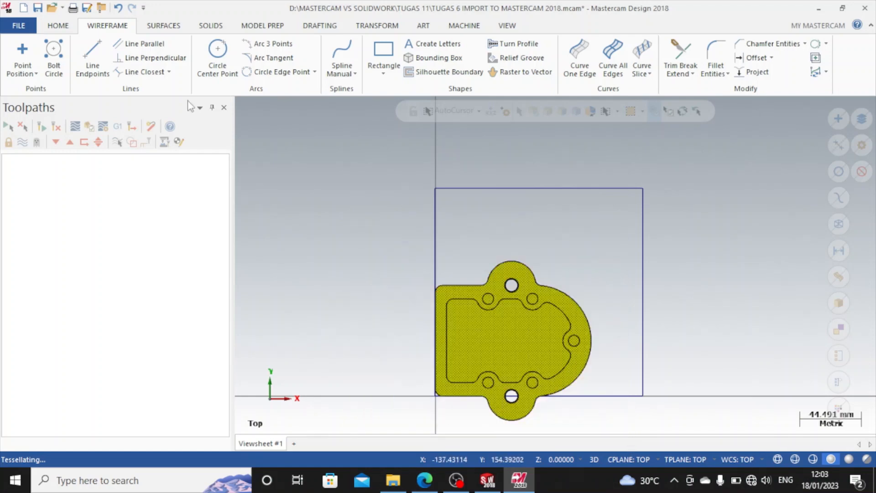
click(385, 29)
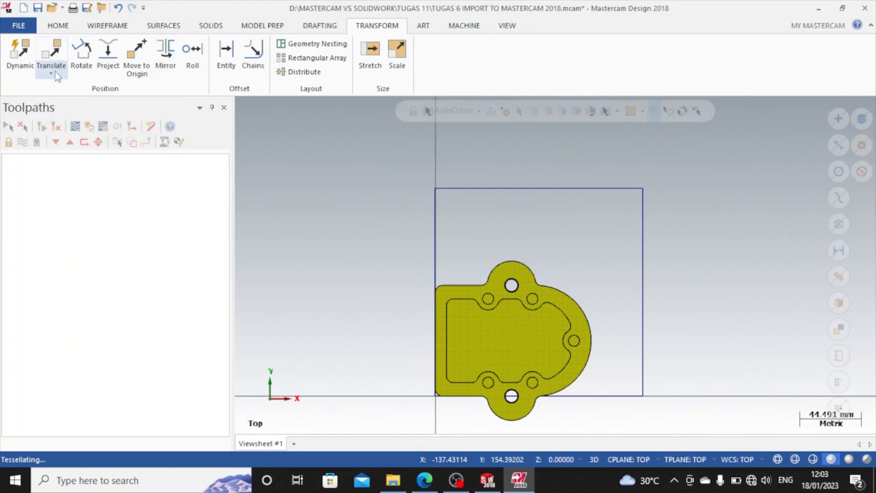
click(51, 73)
click(68, 87)
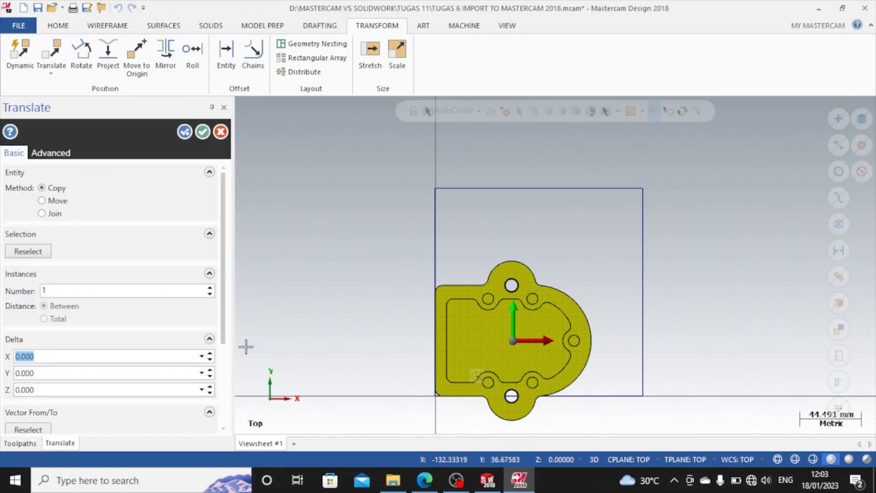
scroll(224, 258, down, 3)
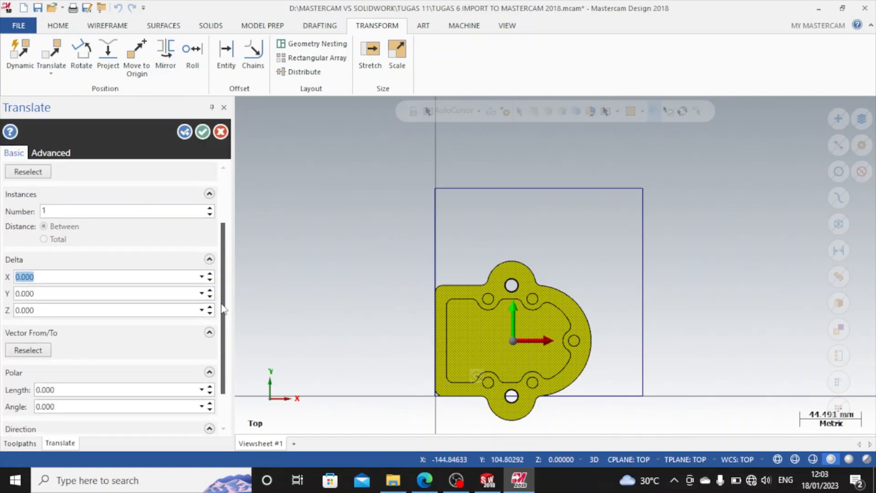
click(112, 270)
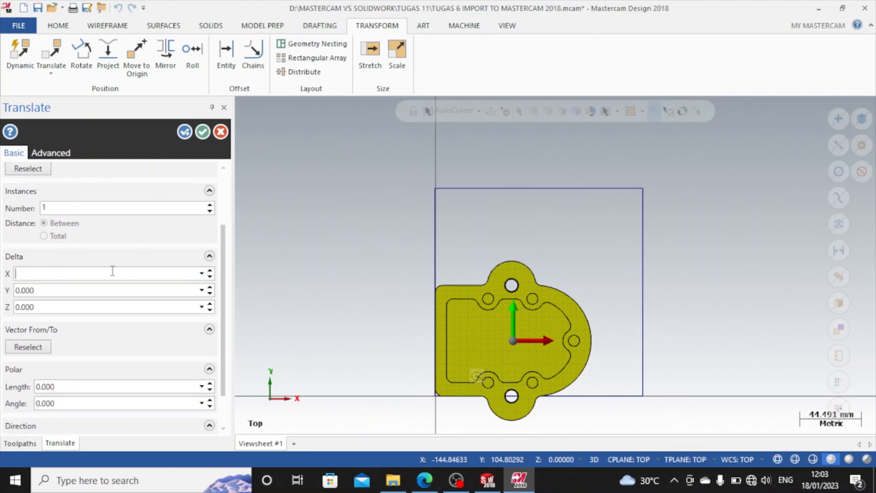
text(5)
key(Return)
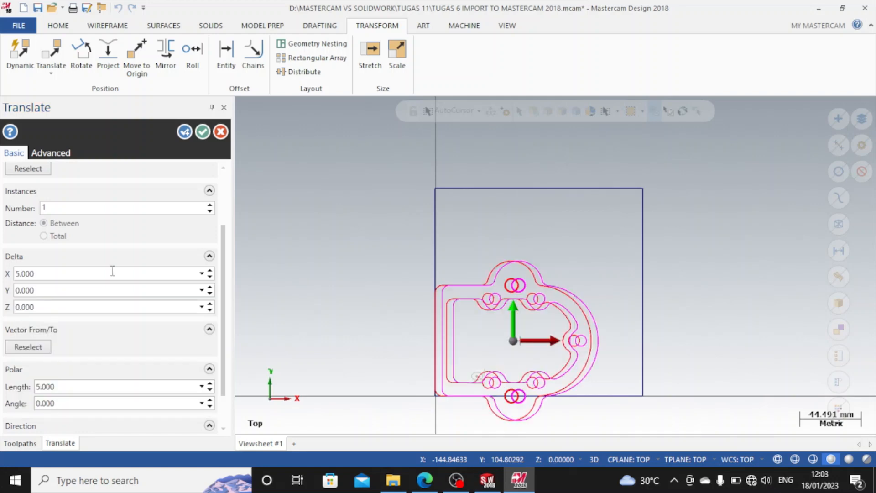
scroll(98, 225, up, 3)
click(42, 201)
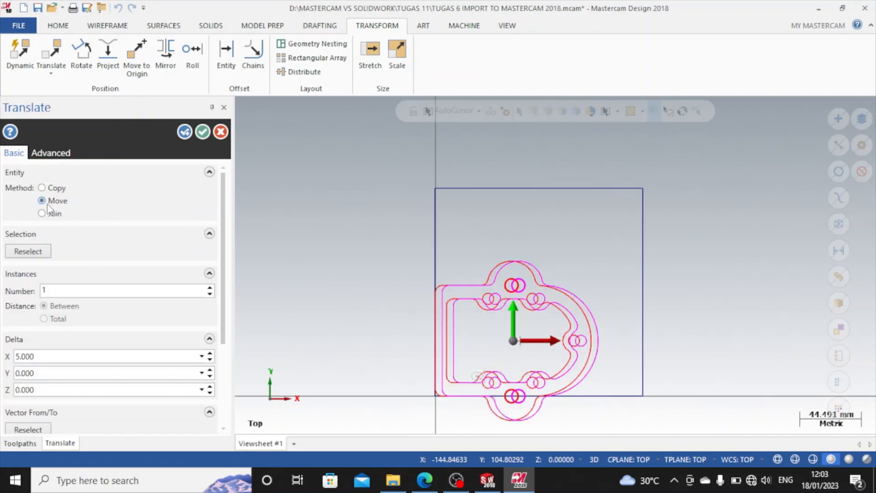
Step: Try an X delta of 15 mm for the plate's translation, and set it to 20 mm instead
double_click(49, 356)
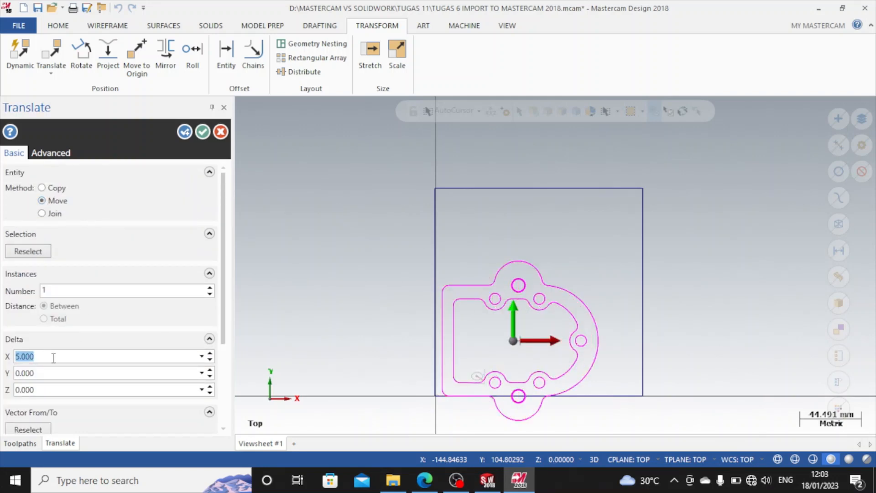
text(15)
key(Return)
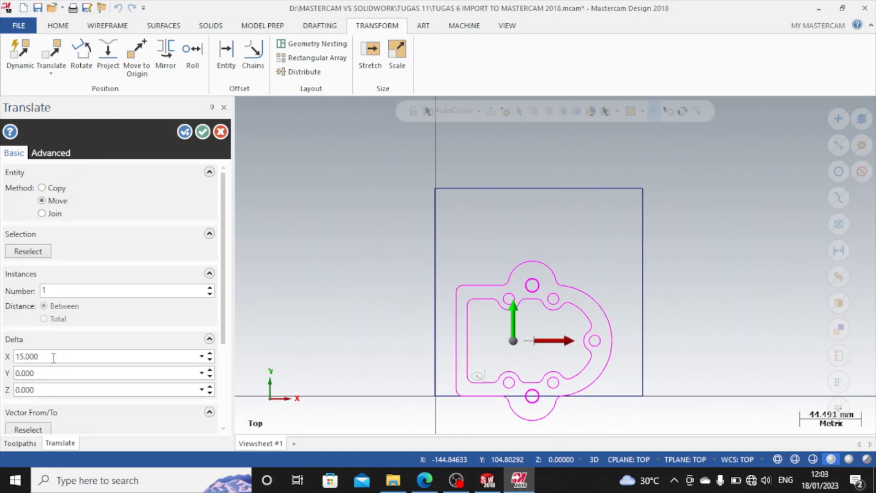
double_click(53, 357)
text(20)
key(Return)
Step: Set the translation's Y delta to 30 mm and accept the plate's move
double_click(42, 374)
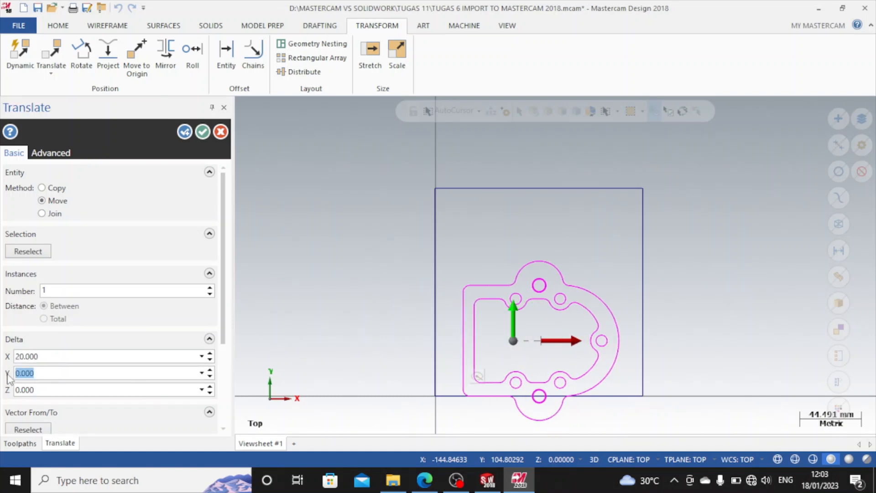
text(30)
key(Return)
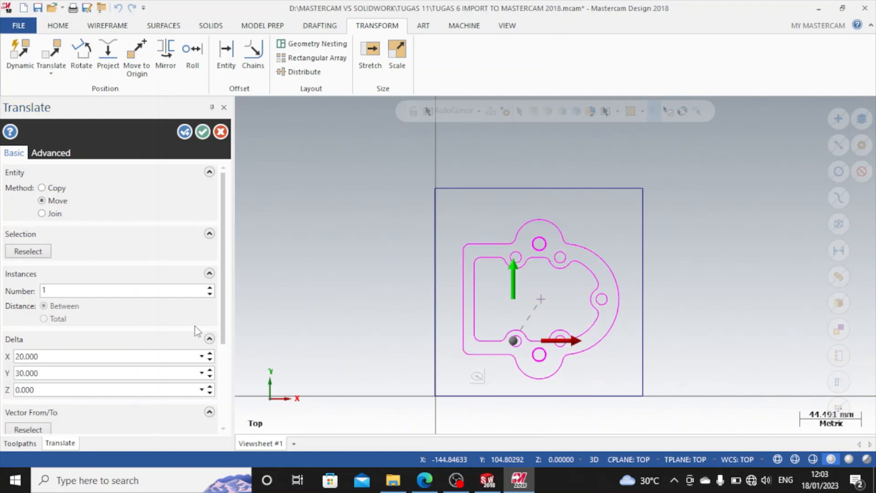
click(202, 132)
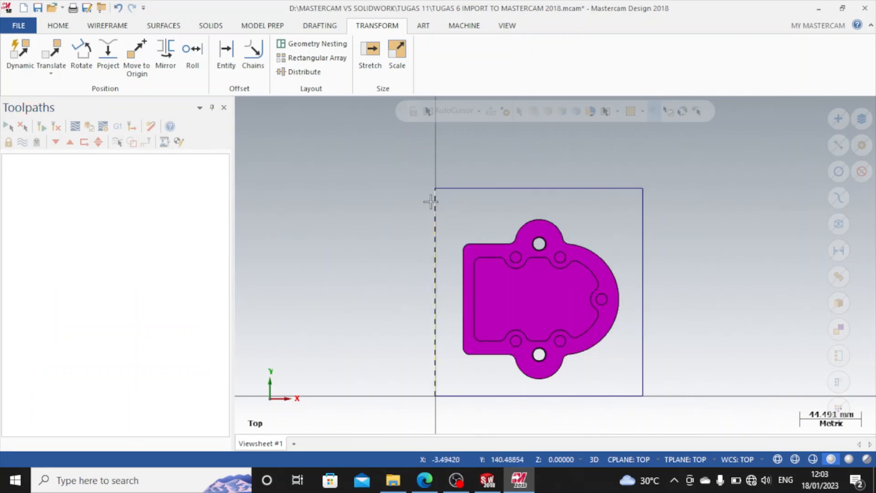
Step: Delete all four sides of the stock rectangle around the cover plate
click(436, 248)
click(464, 190)
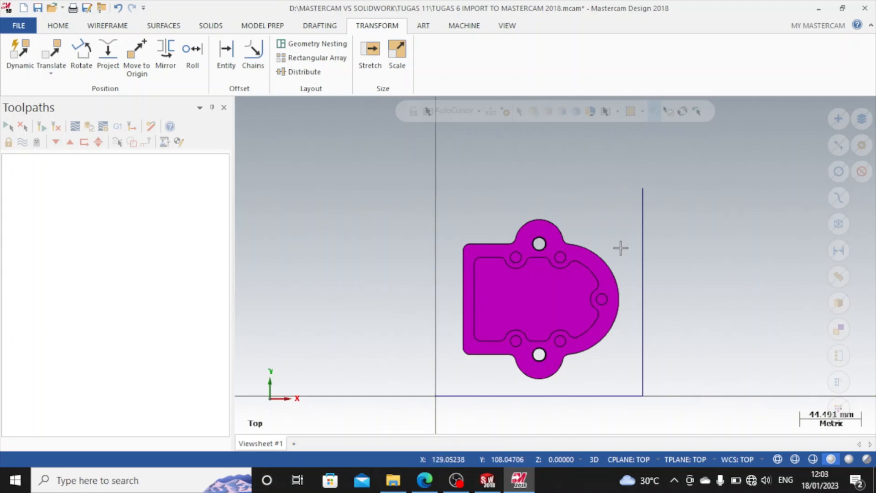
click(643, 249)
click(611, 395)
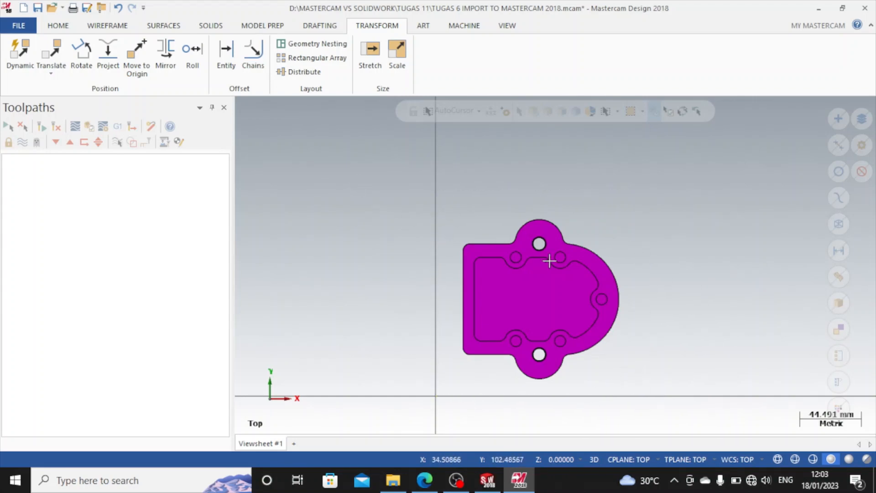
Step: Draw a new rectangle about 164 by 147 mm around the plate in the Top view, starting from the origin
scroll(642, 252, up, 1)
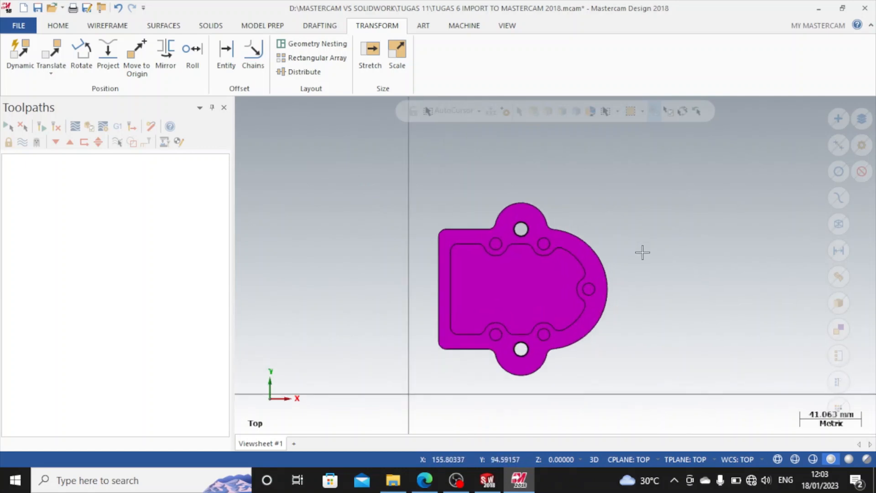
mouse_move(642, 253)
middle_down()
mouse_move(631, 286)
mouse_move(638, 225)
mouse_move(627, 289)
mouse_move(625, 273)
middle_up()
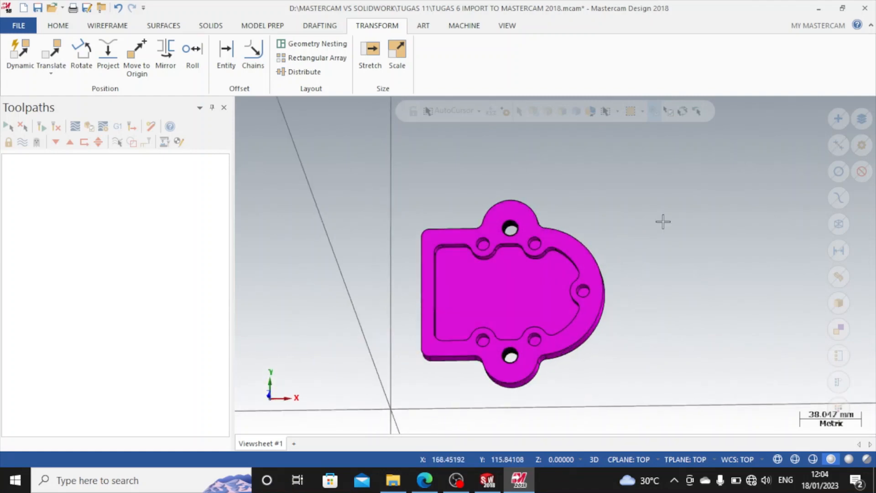
right_click(643, 242)
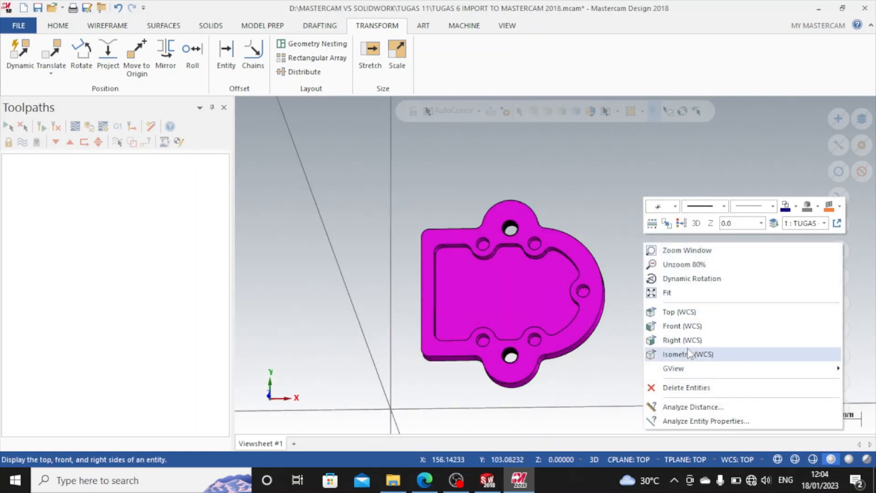
click(680, 312)
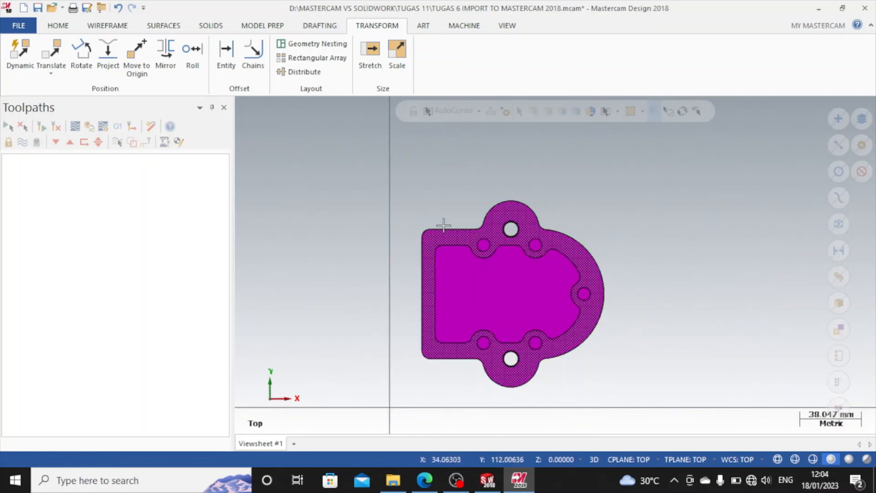
click(91, 26)
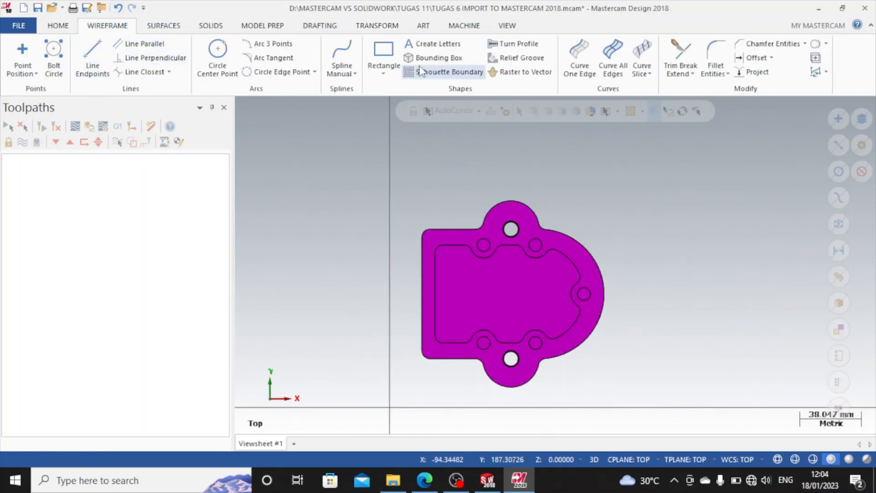
click(389, 406)
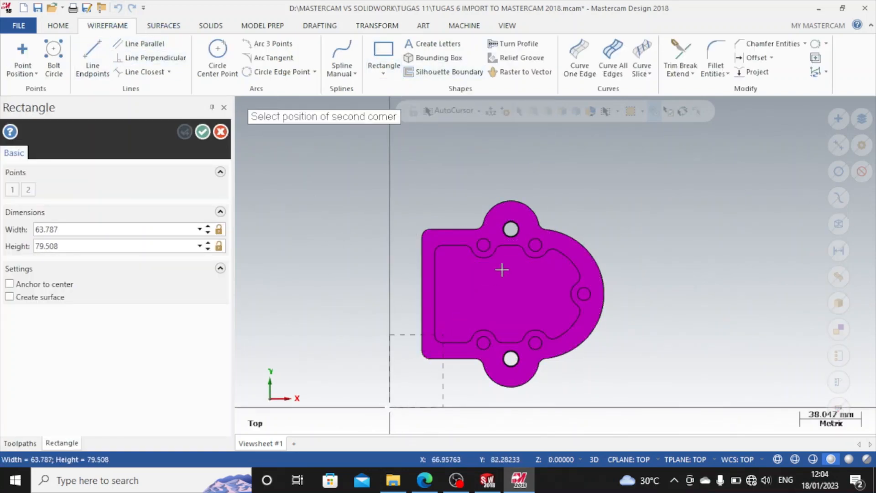
click(655, 170)
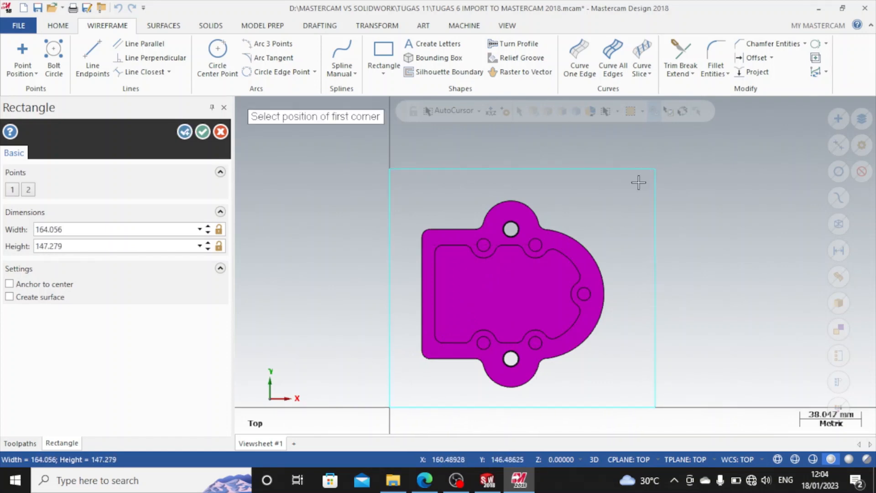
Step: Set the new rectangle's width and height to 150 mm each and accept it
click(81, 232)
text(150)
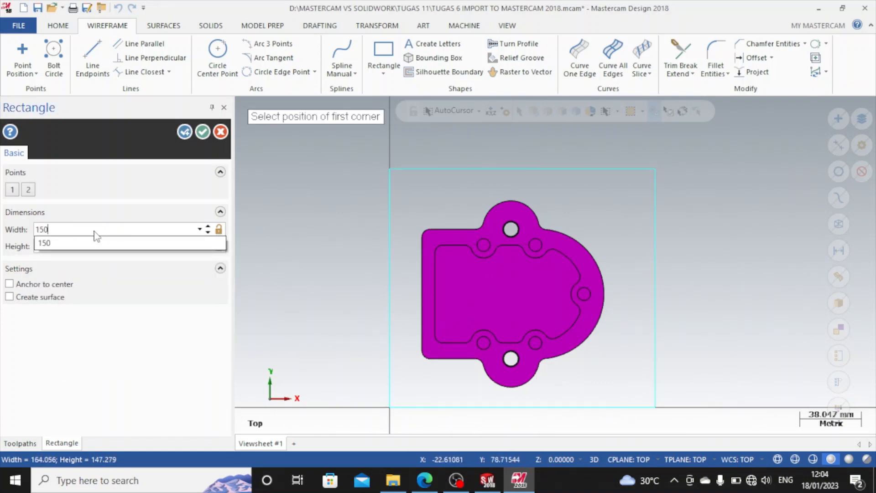
key(Return)
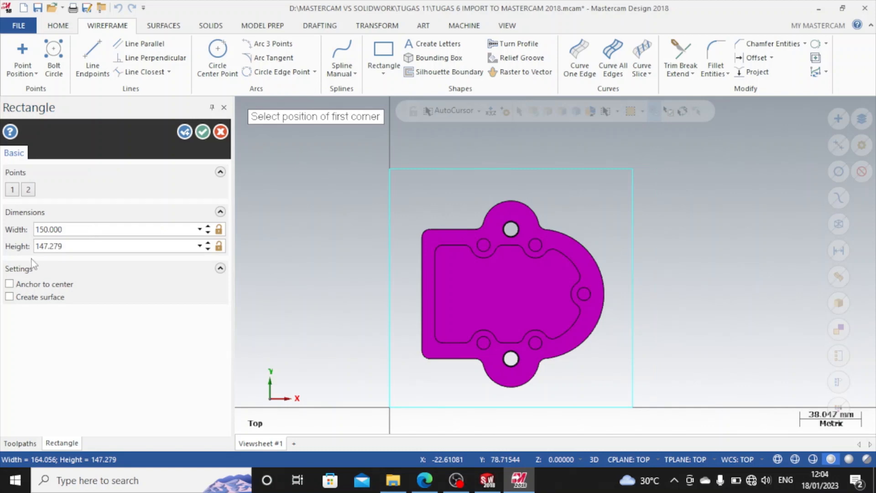
click(69, 245)
text(150)
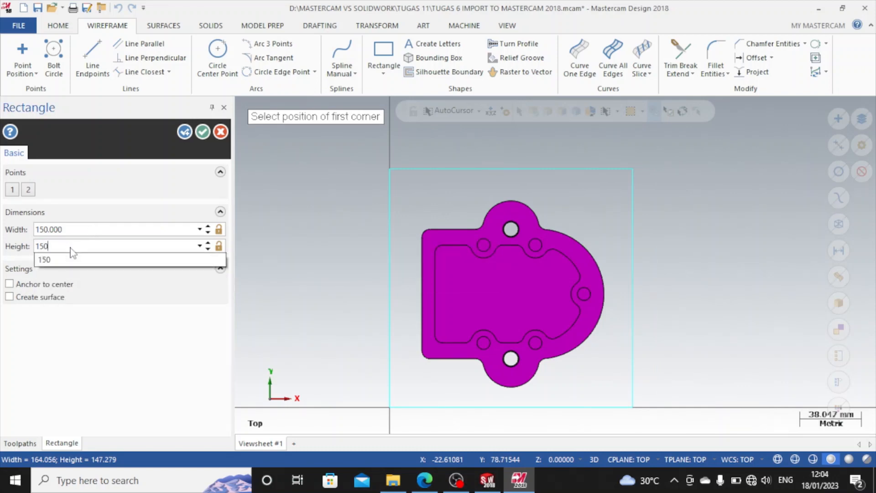
key(Return)
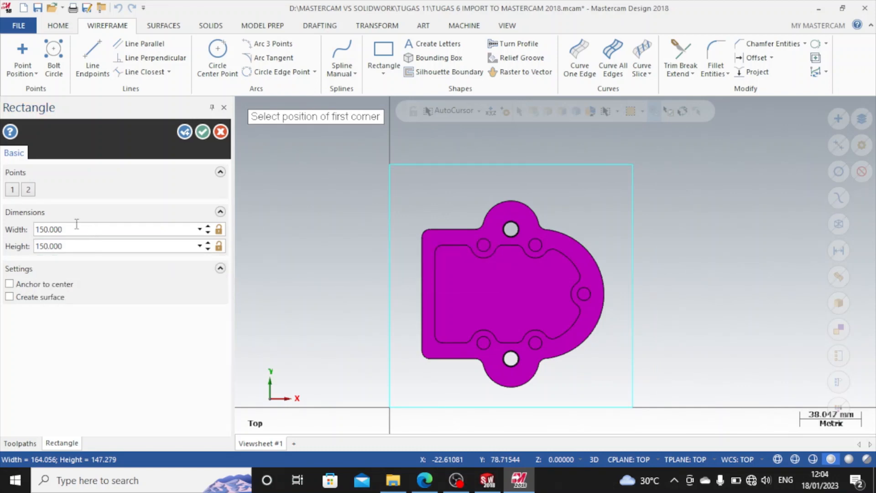
click(202, 131)
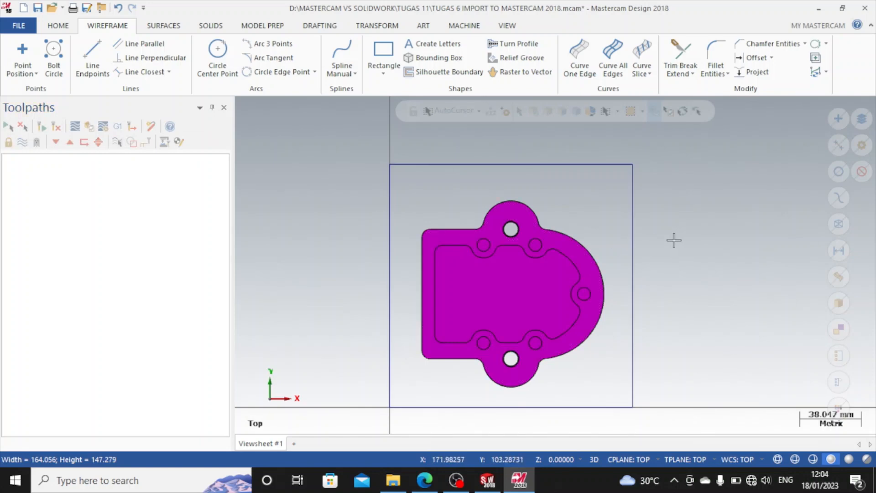
Step: Add a machine group using the default mill machine
scroll(676, 240, up, 1)
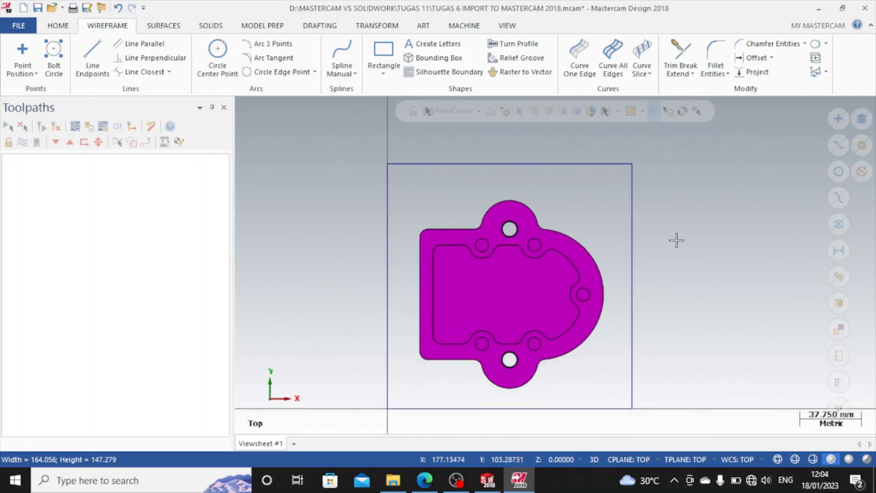
scroll(676, 240, down, 1)
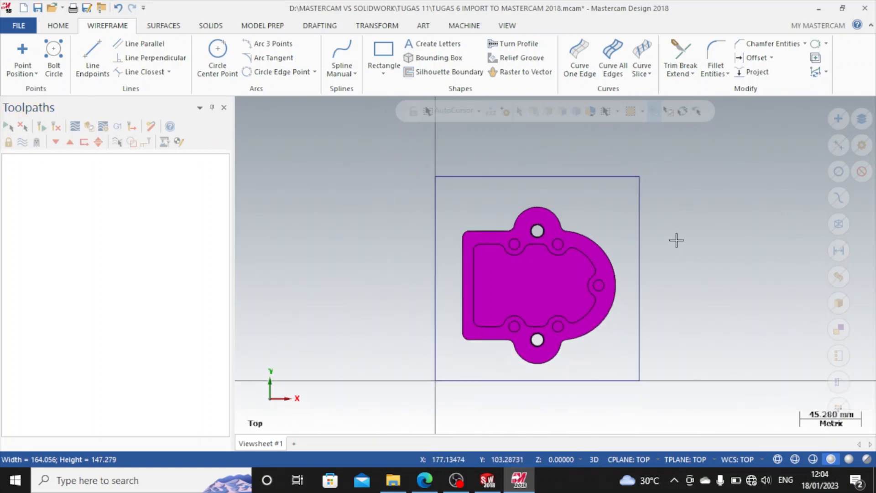
click(465, 27)
click(18, 57)
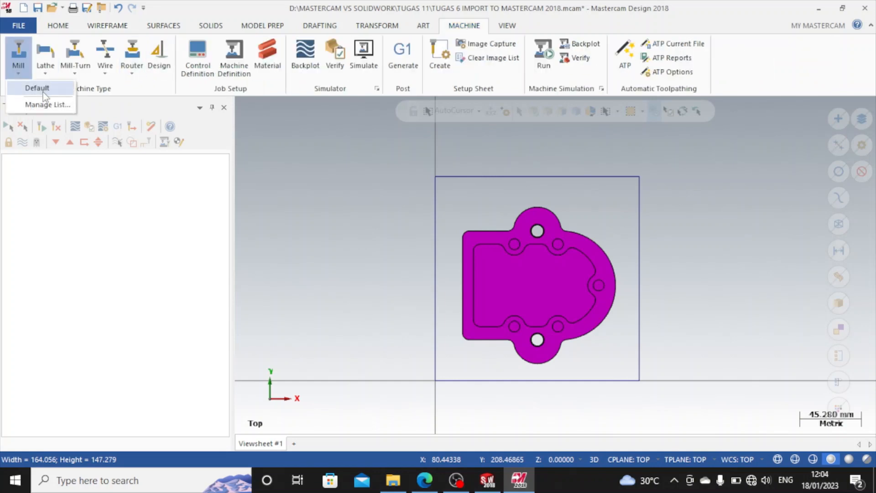
click(43, 91)
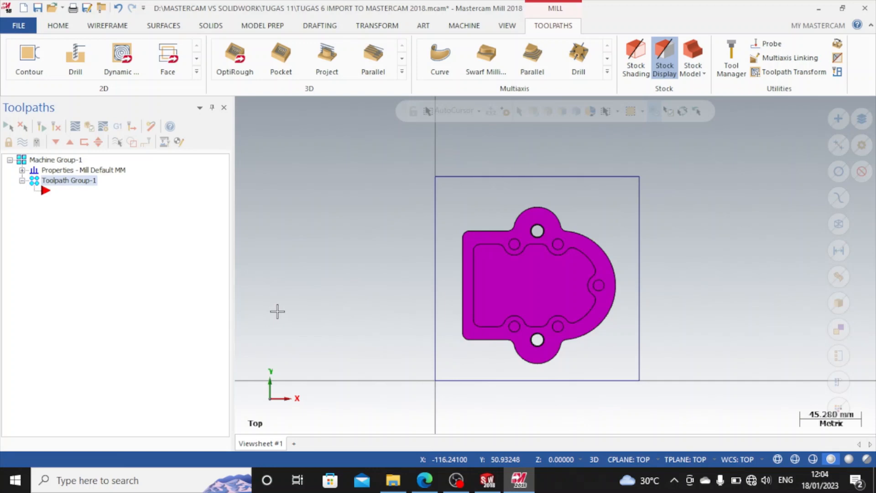
Step: Open the machine group's tool settings and examine the current material's definition, including its ISO group options
key(alt)
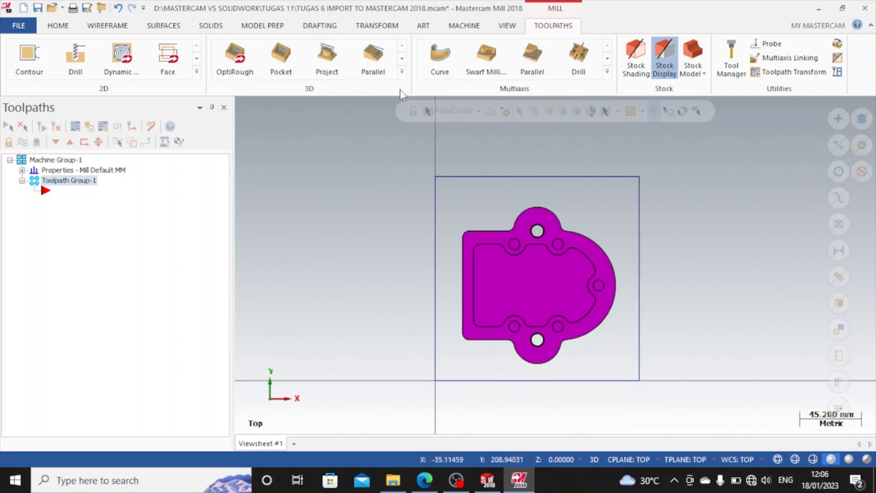
click(35, 173)
double_click(35, 170)
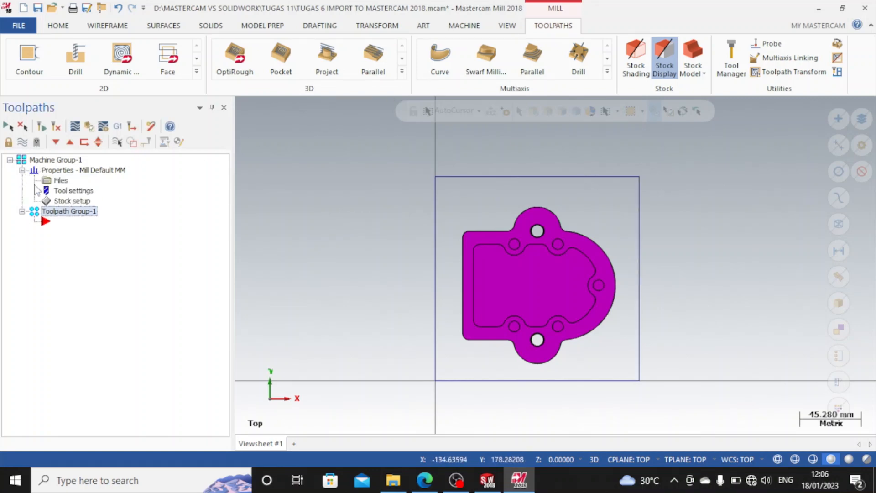
click(78, 192)
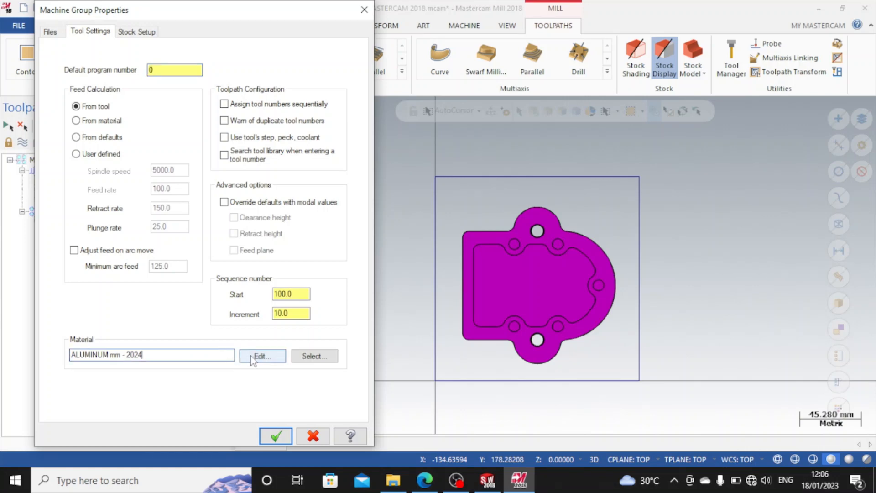
click(259, 356)
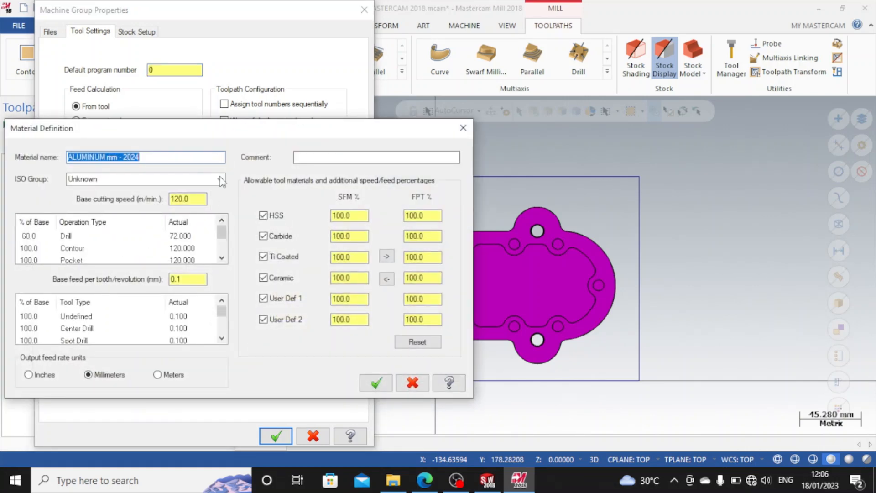
click(220, 179)
click(224, 180)
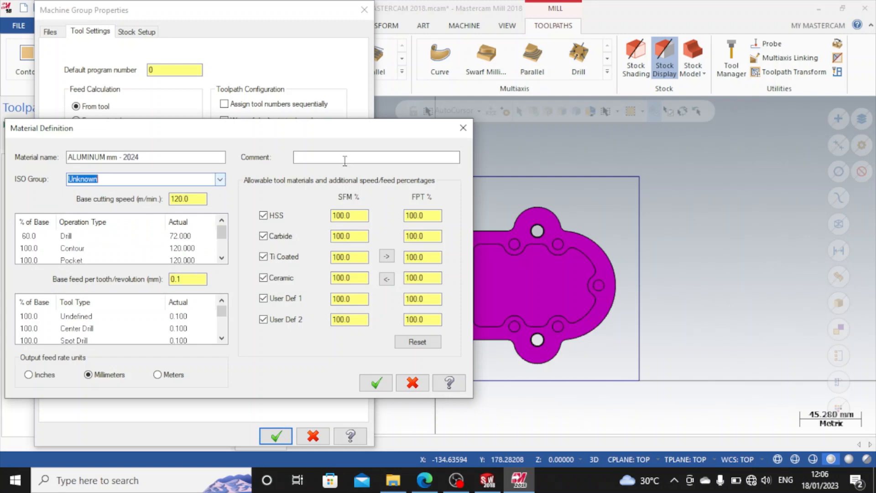
click(376, 383)
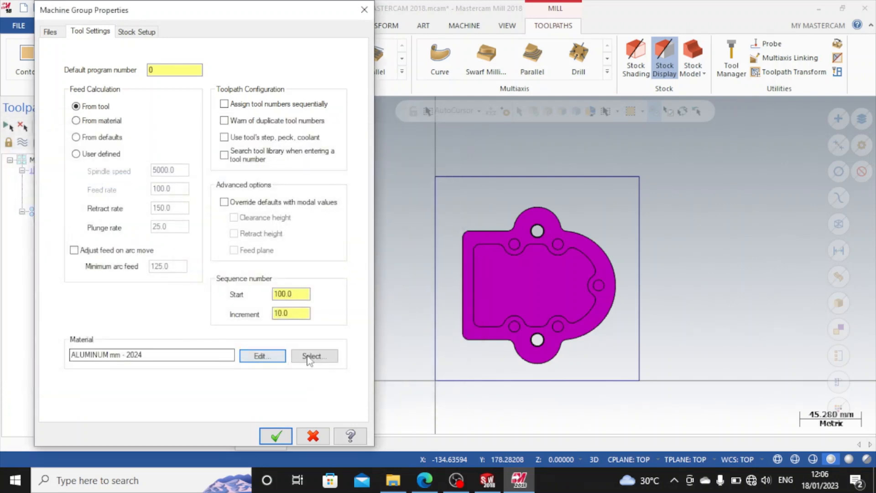
Step: Select ALUMINUM mm - 2024 from the mill library as the machine group's material
click(310, 356)
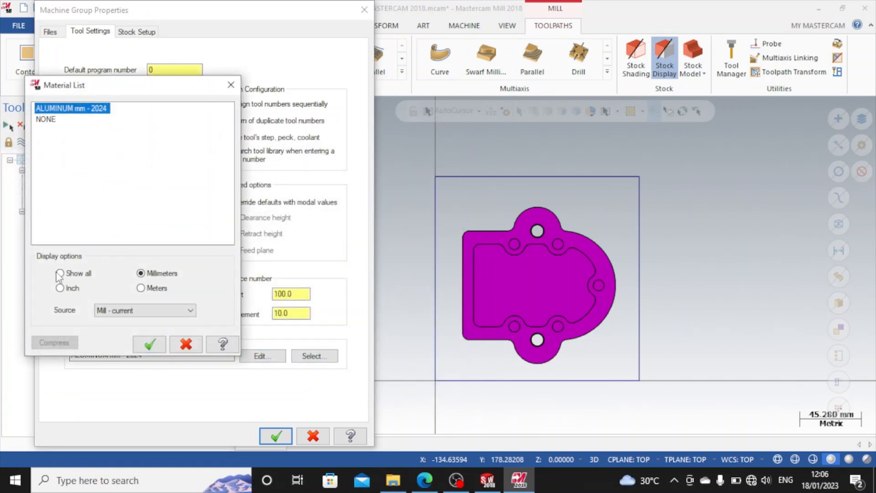
click(170, 313)
click(151, 322)
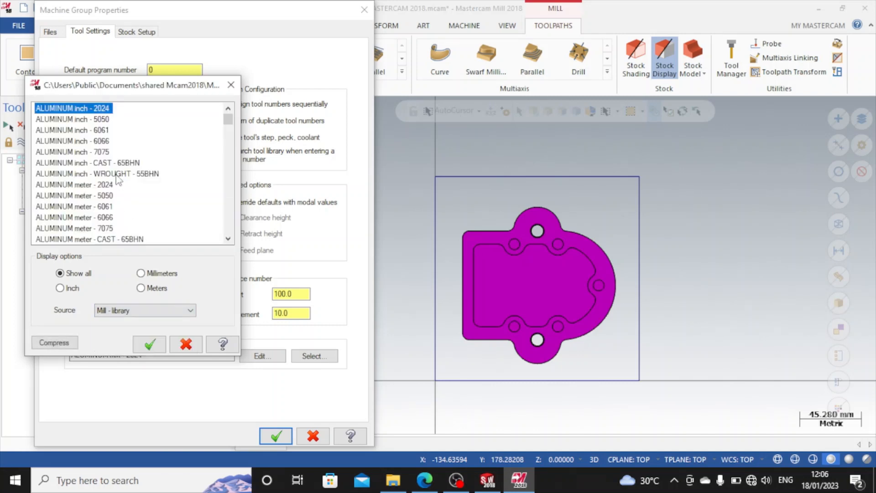
scroll(103, 148, down, 3)
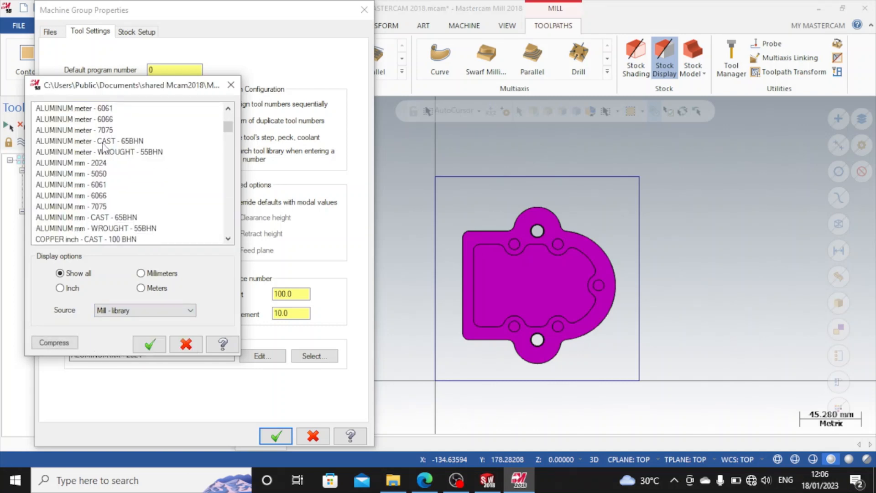
scroll(103, 146, up, 3)
click(110, 110)
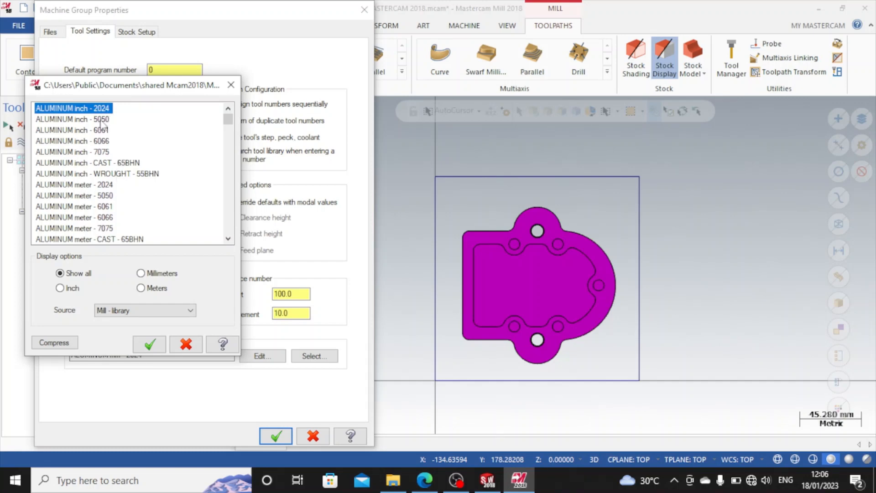
scroll(102, 169, down, 1)
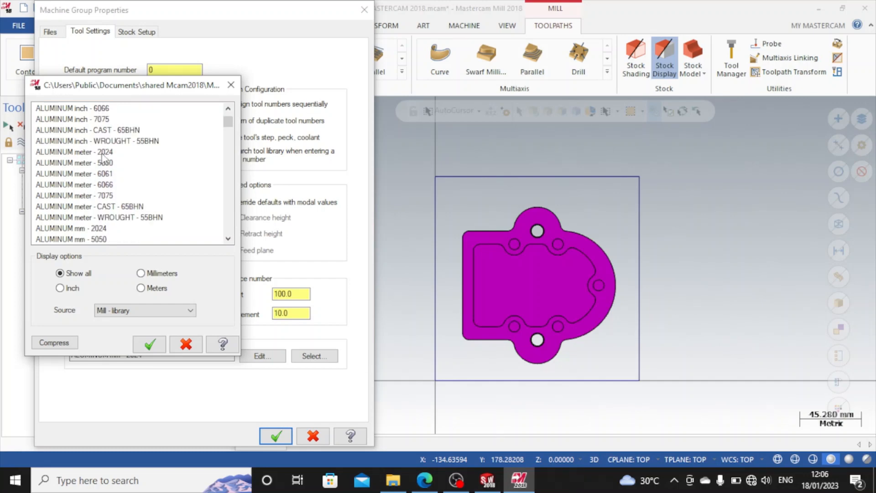
scroll(103, 157, up, 1)
scroll(104, 168, down, 1)
scroll(102, 168, down, 1)
click(101, 195)
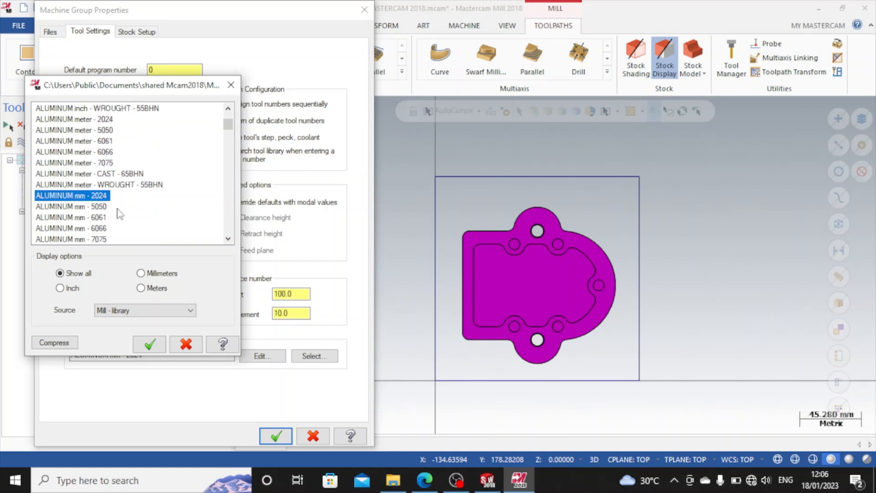
click(150, 344)
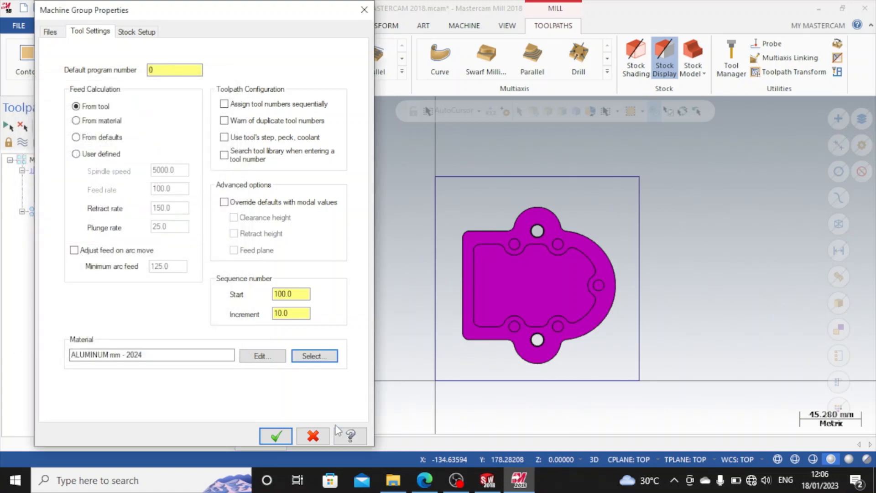
Step: Define the rectangular stock with a bounding box around the plate and the square outline, 150 by 150 by 15 mm, and accept the setup
click(137, 32)
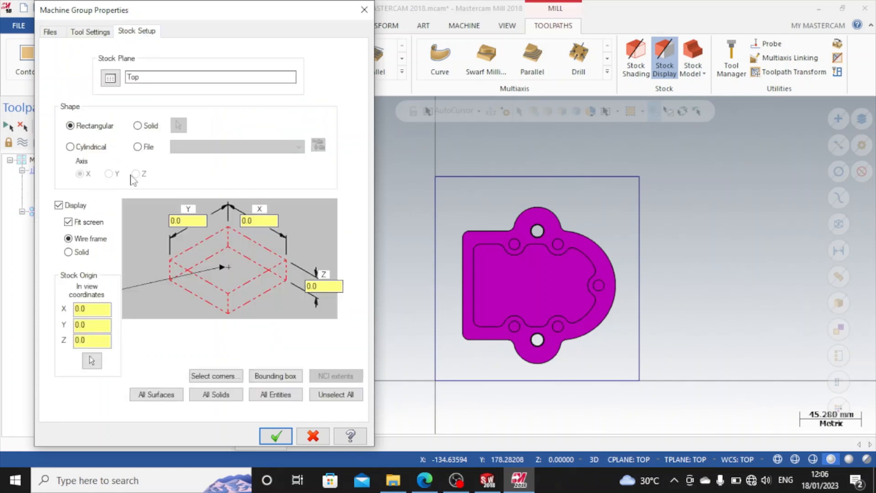
click(274, 376)
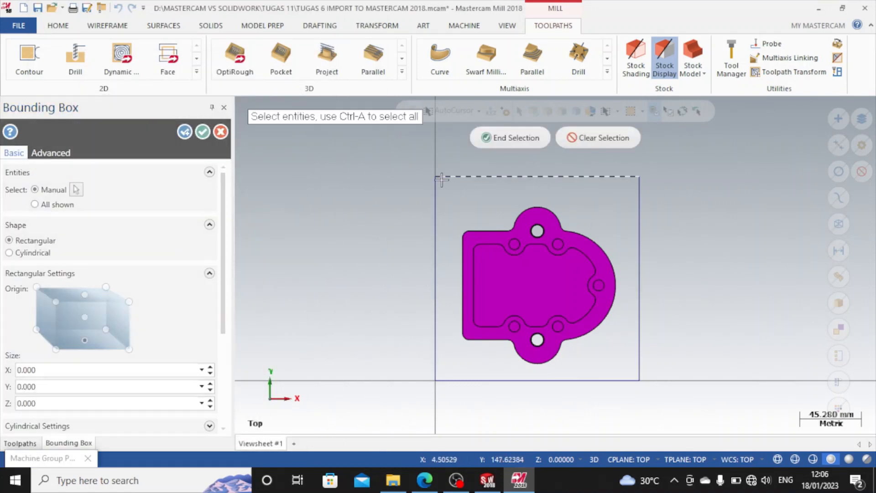
drag(420, 164, 697, 406)
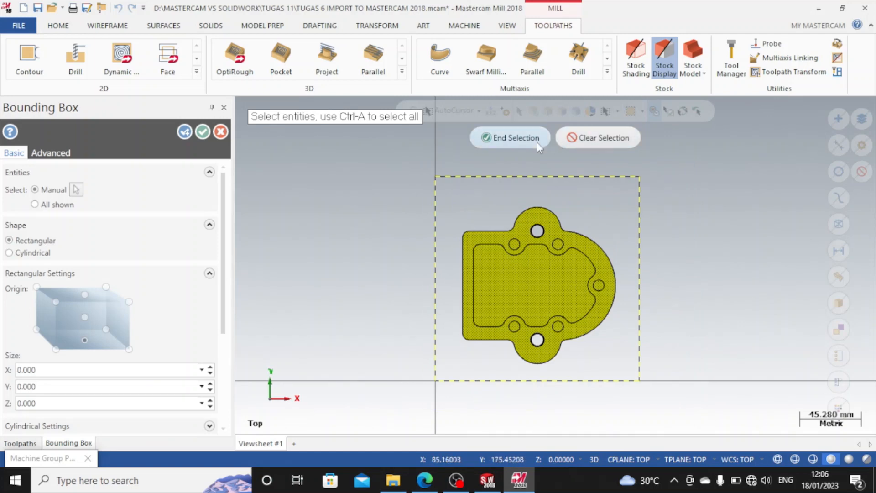
click(504, 137)
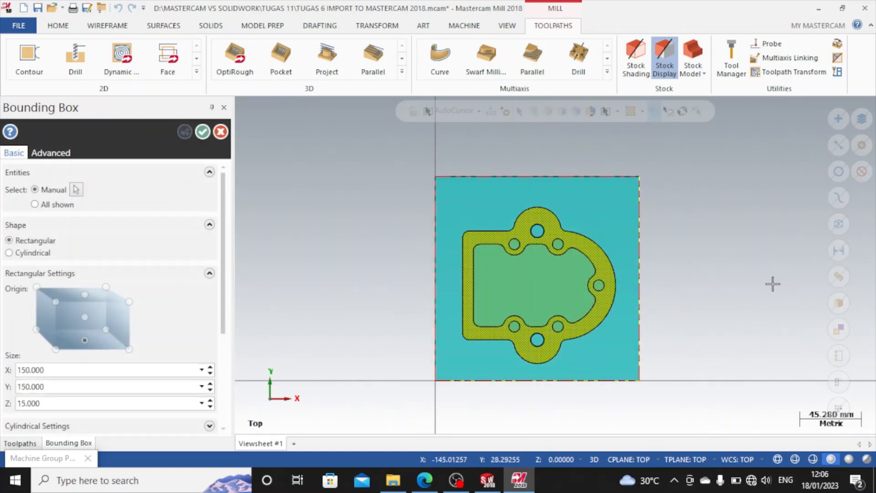
middle_drag(713, 261, 700, 209)
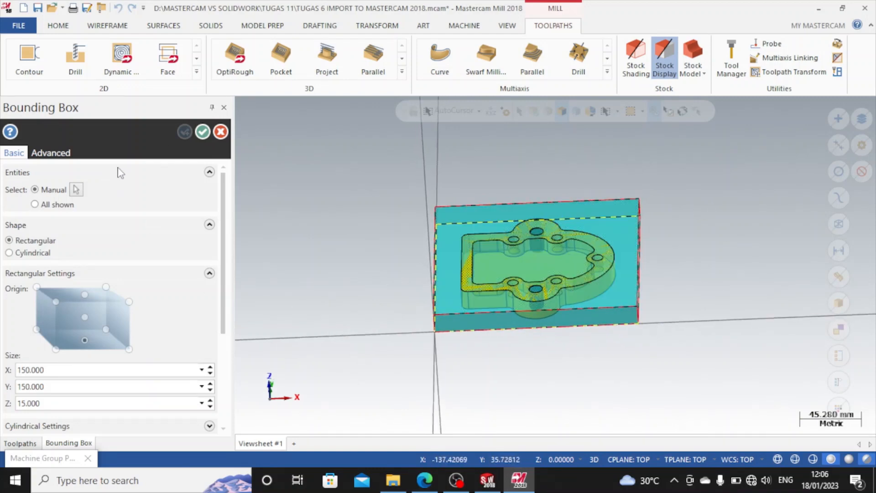
click(203, 132)
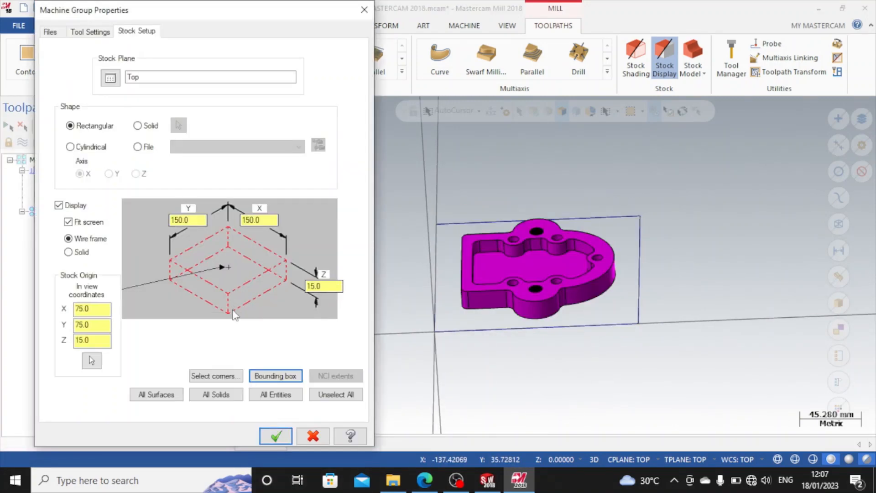
click(337, 286)
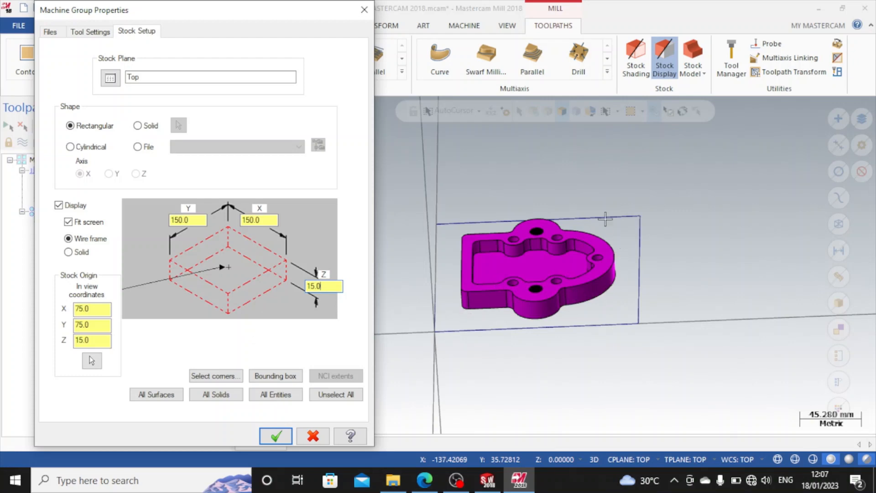
click(276, 437)
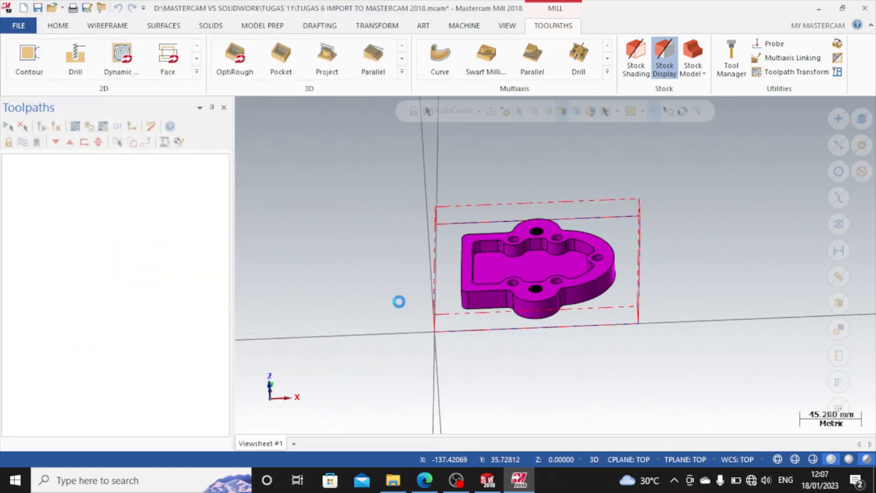
Step: Set the stock display to Solid in the stock setup and inspect the shaded stock around the plate
key(alt+1)
right_click(675, 318)
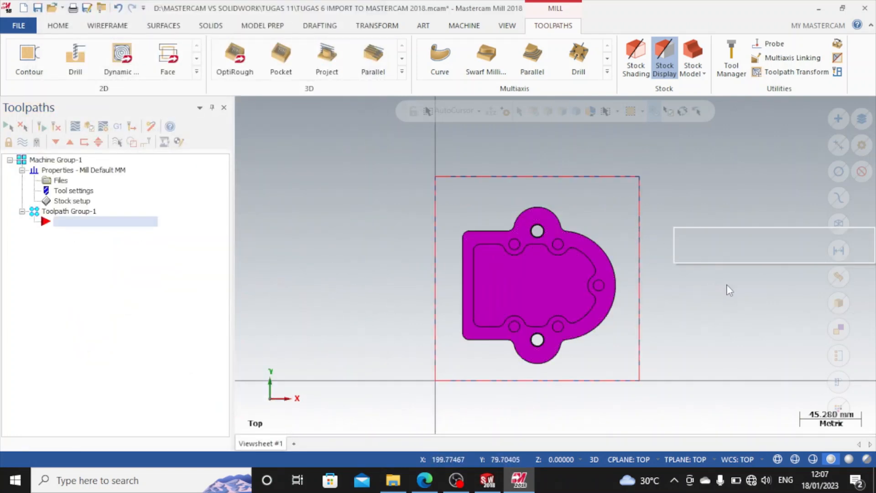
click(715, 379)
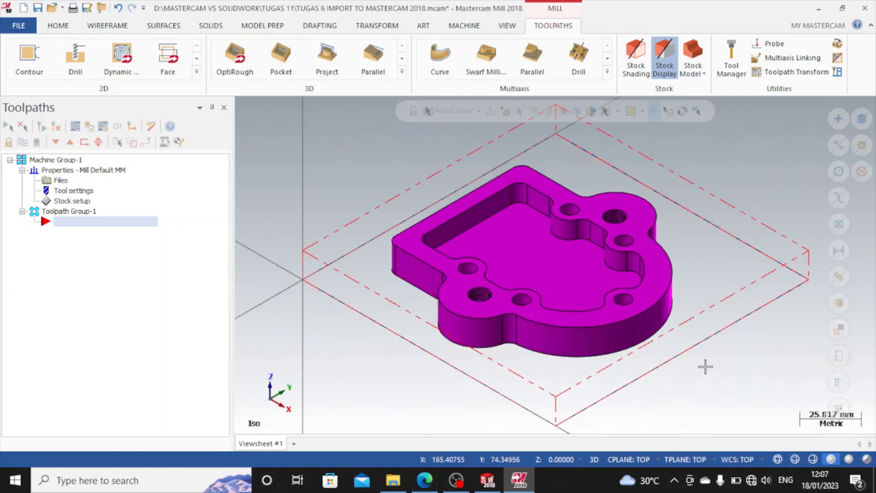
click(69, 201)
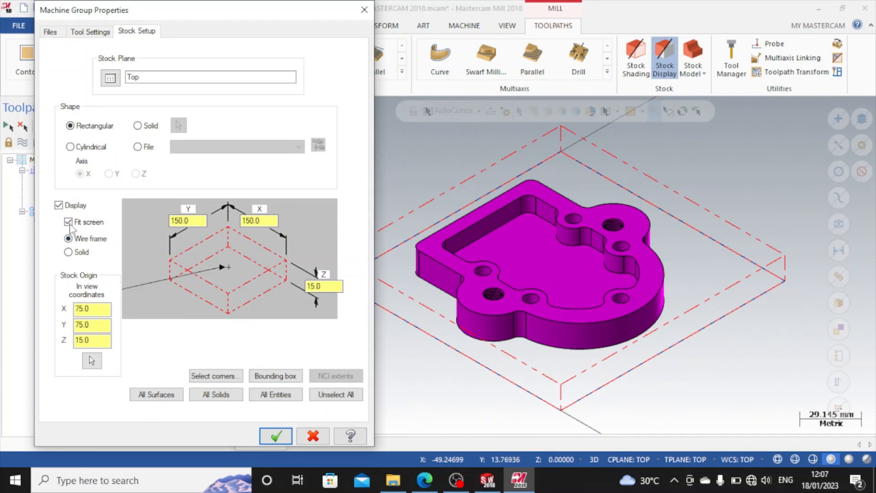
click(69, 254)
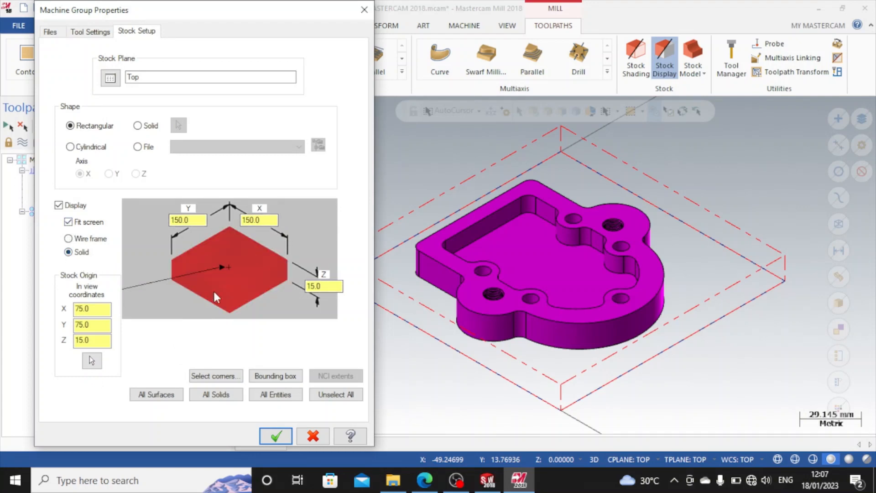
click(277, 435)
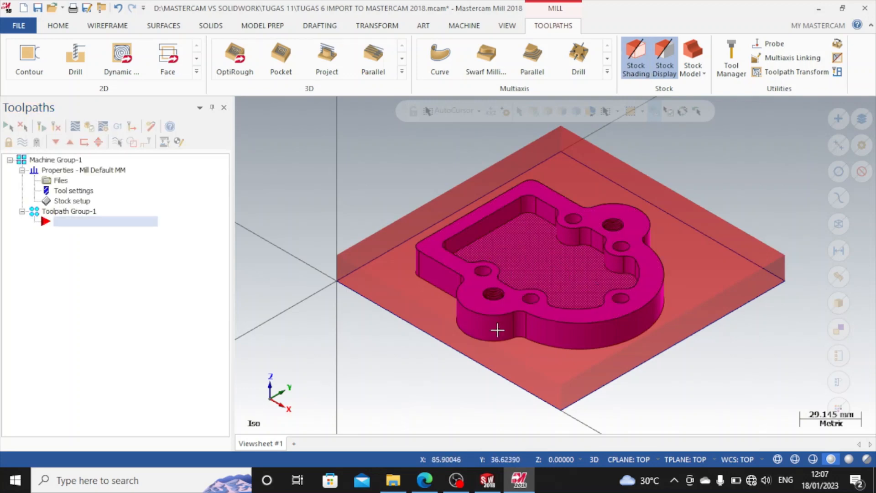
scroll(496, 335, down, 1)
scroll(496, 335, up, 1)
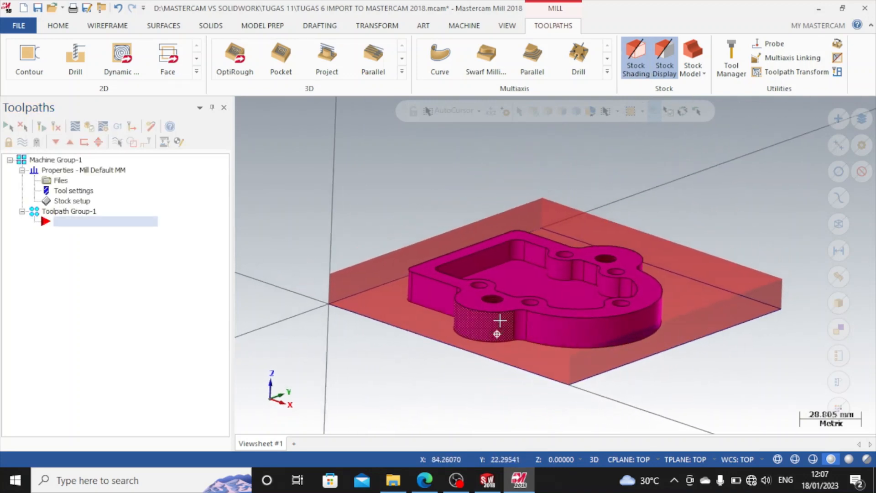
scroll(583, 274, down, 1)
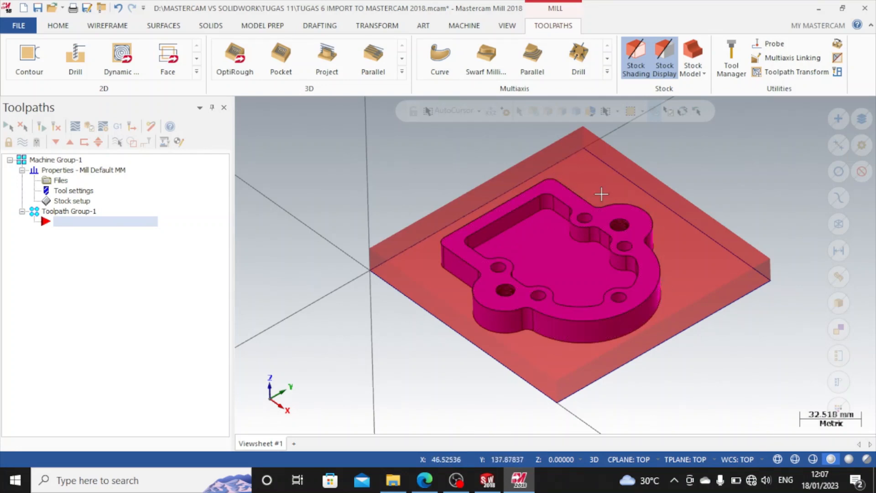
click(197, 72)
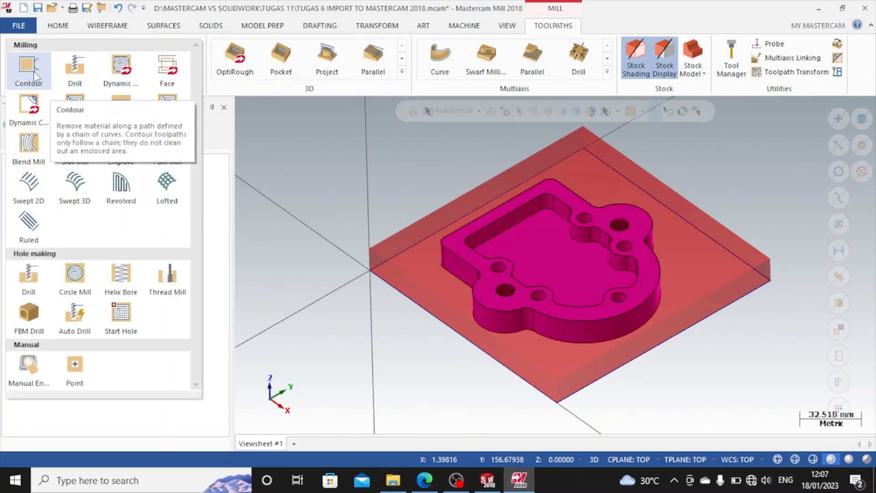
click(402, 73)
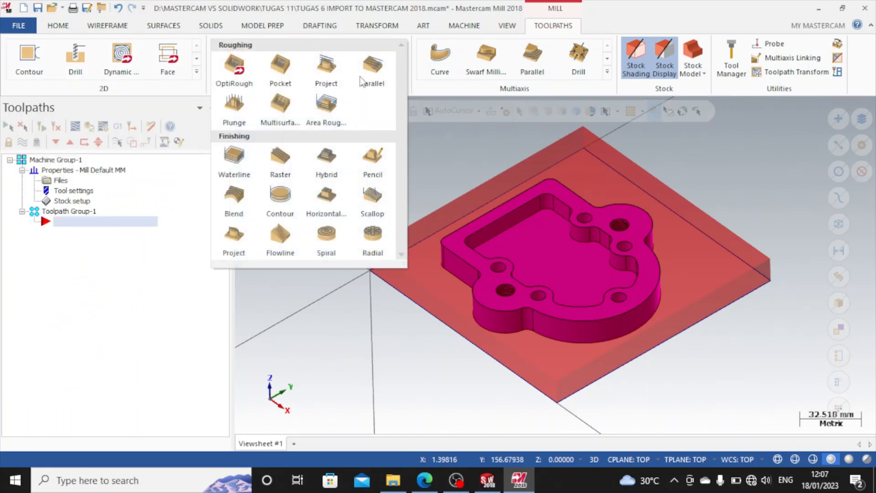
click(281, 72)
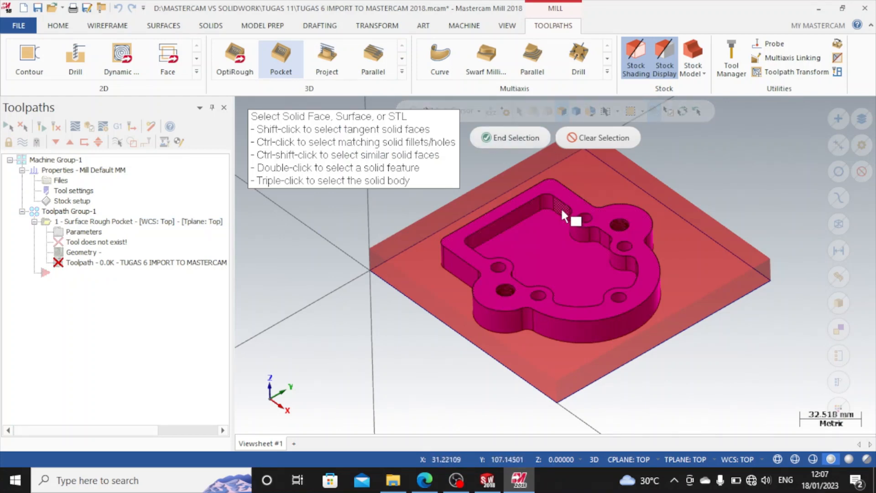
scroll(563, 210, down, 2)
scroll(563, 210, up, 2)
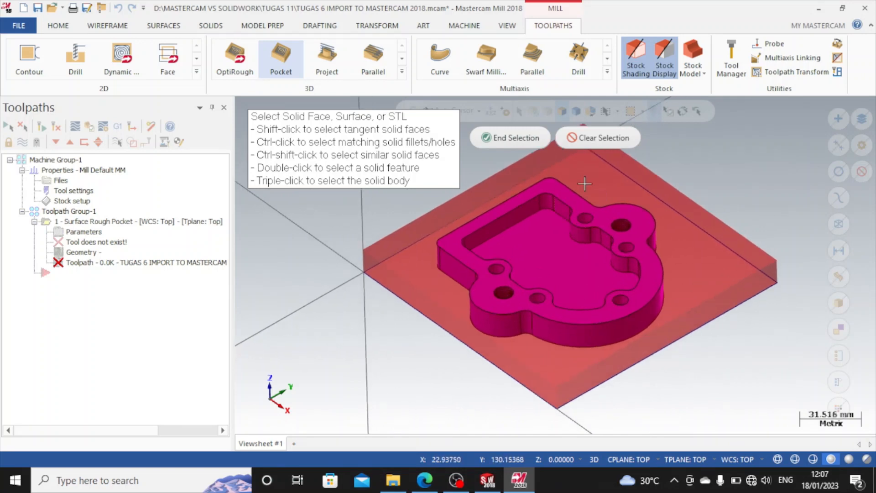
key(Escape)
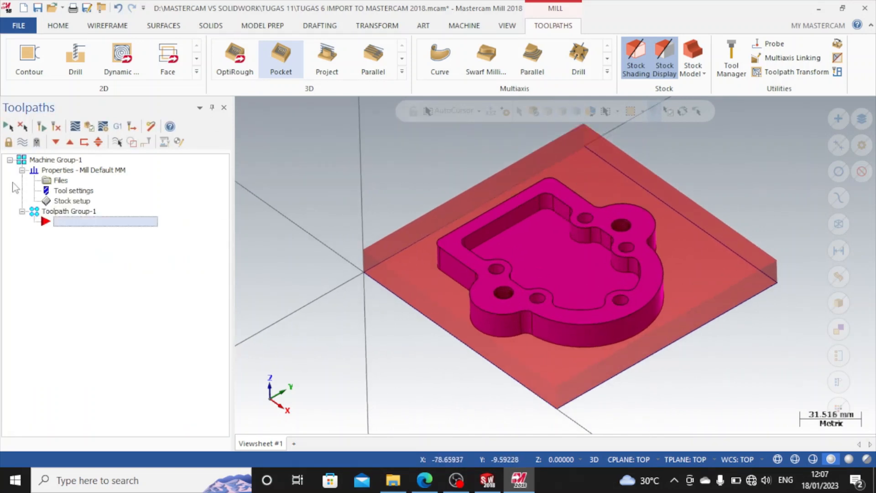
Step: Set the stock display to Wire frame in the stock setup and accept the change
click(72, 200)
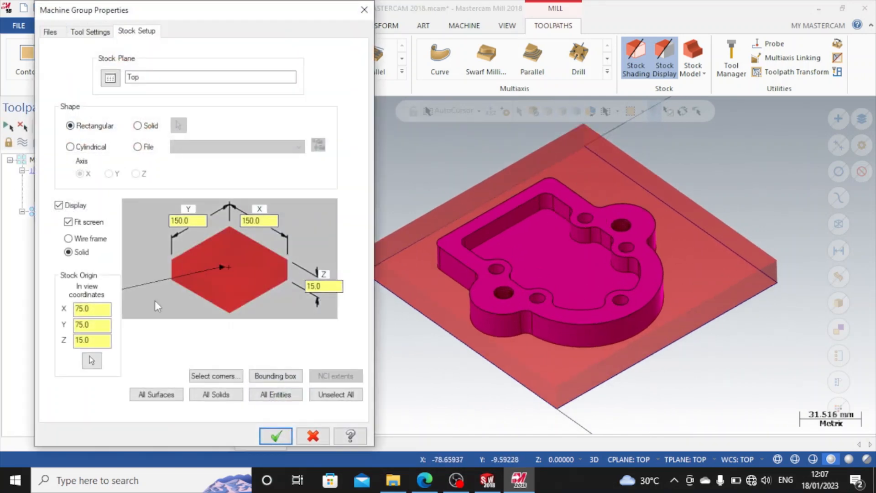
click(69, 238)
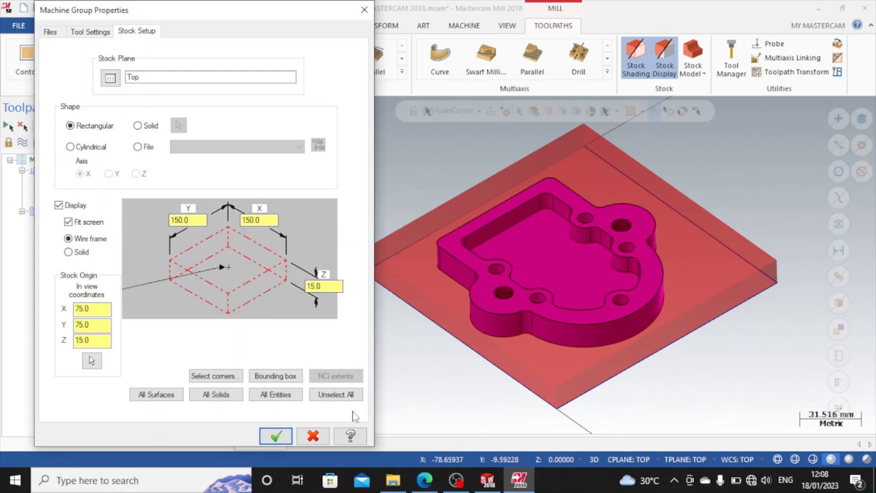
click(274, 436)
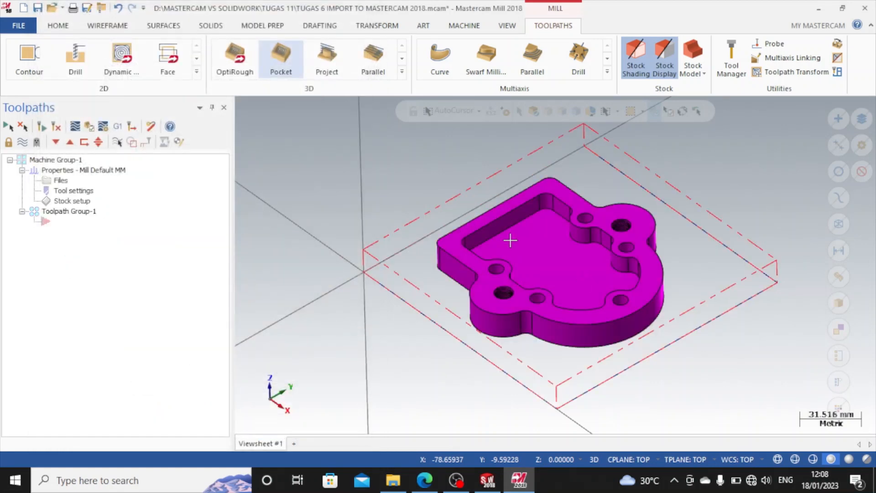
click(517, 227)
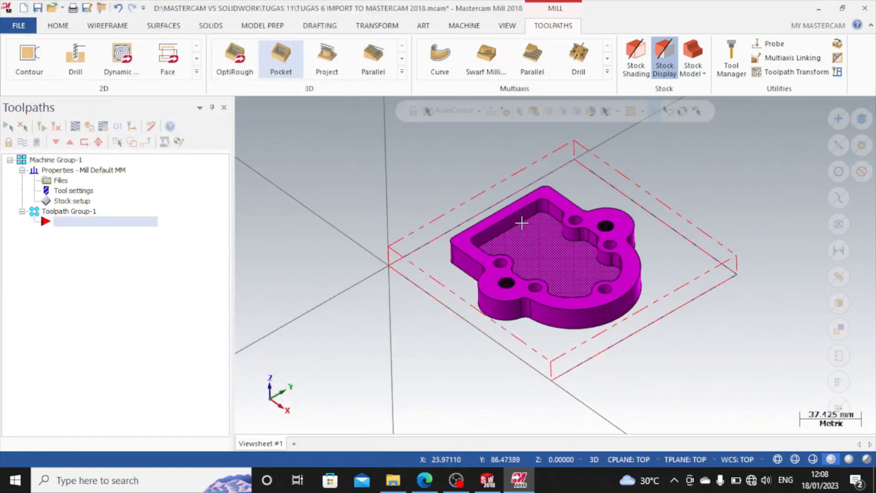
Step: Start a 3D Pocket roughing toolpath and select the pocket floor and its straight inner walls as drive faces
scroll(529, 224, up, 4)
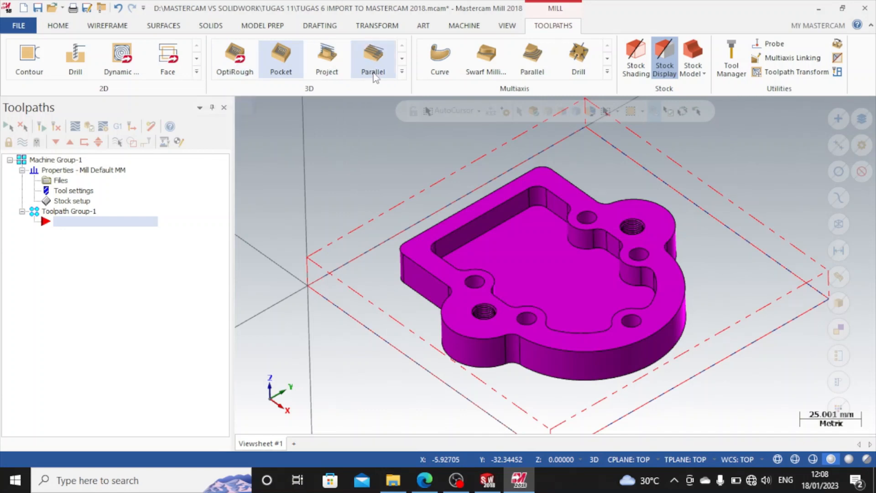
click(273, 58)
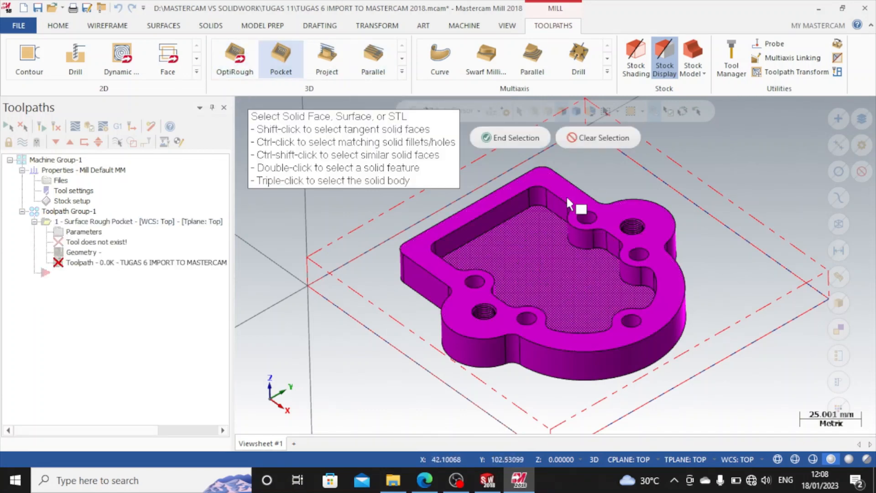
click(520, 235)
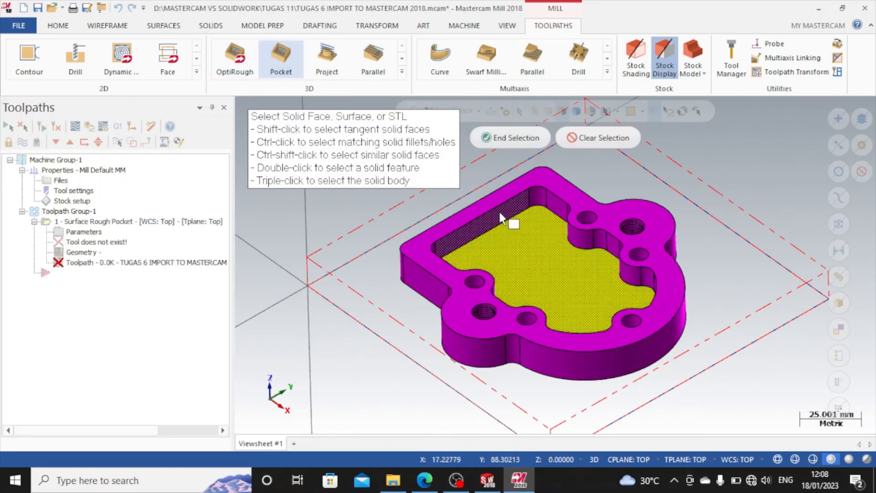
click(481, 238)
middle_drag(612, 272, 553, 287)
click(452, 244)
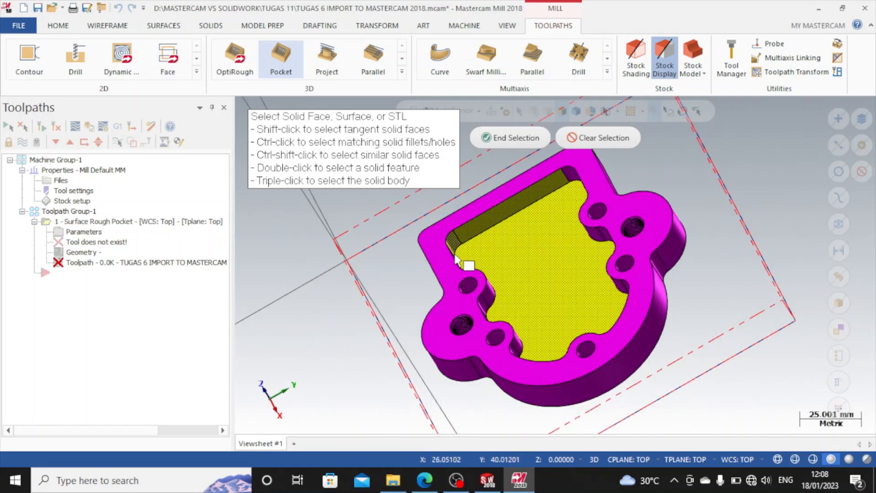
mouse_move(583, 211)
middle_down()
mouse_move(622, 239)
mouse_move(653, 229)
mouse_move(596, 187)
middle_up()
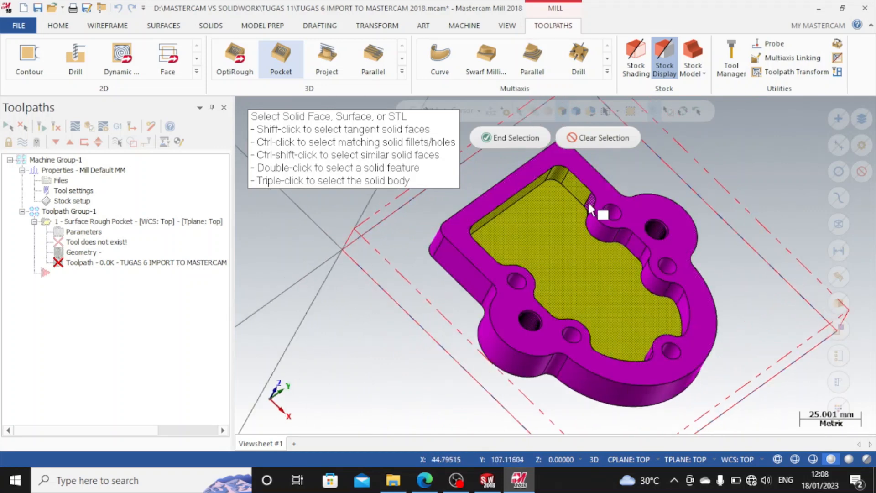
Step: Add the remaining curved inner walls around the pocket to the drive faces and finish the selection
click(597, 224)
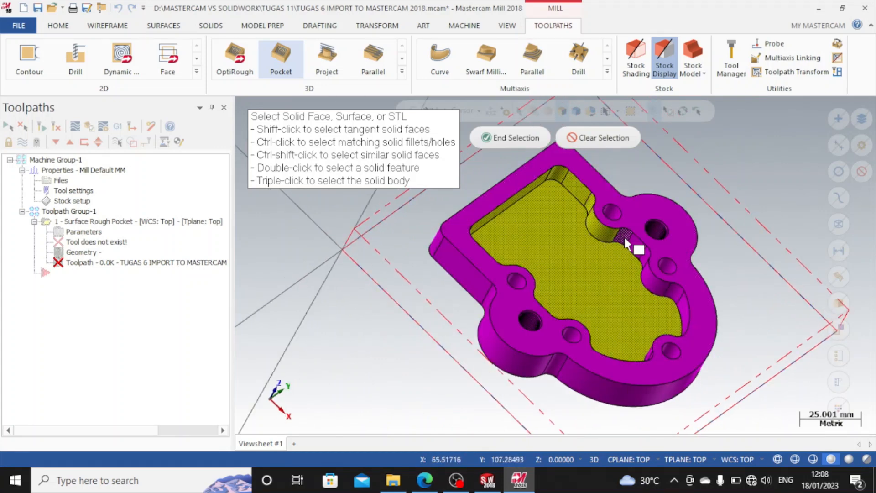
click(634, 250)
mouse_move(657, 285)
middle_down()
mouse_move(696, 306)
mouse_move(662, 286)
middle_up()
click(663, 286)
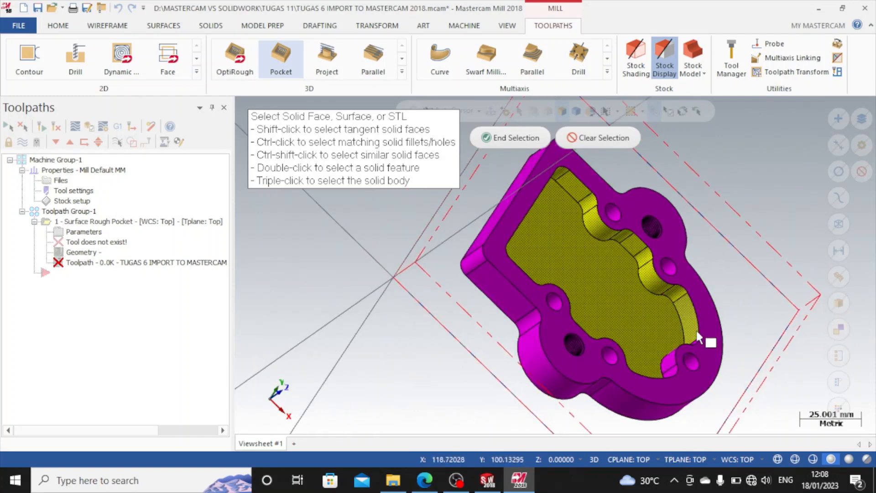
mouse_move(696, 328)
middle_down()
mouse_move(624, 365)
mouse_move(554, 303)
middle_up()
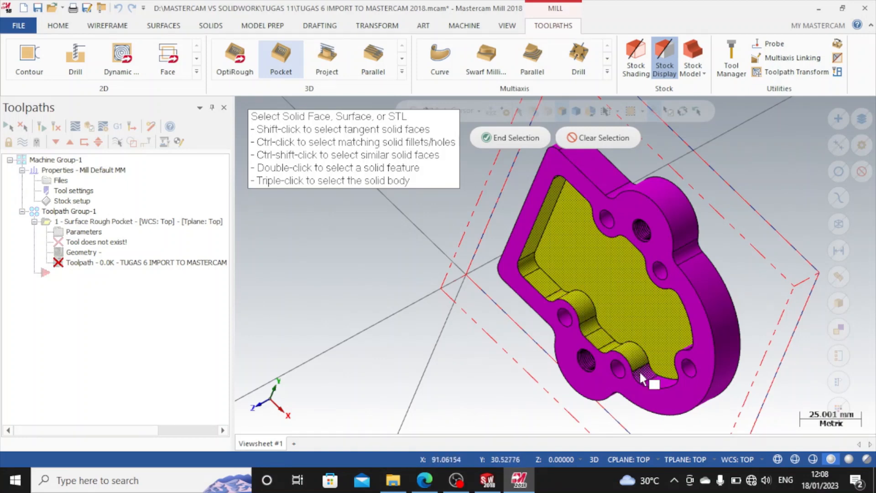
mouse_move(661, 384)
middle_down()
mouse_move(708, 360)
mouse_move(549, 337)
middle_up()
middle_drag(619, 373, 600, 254)
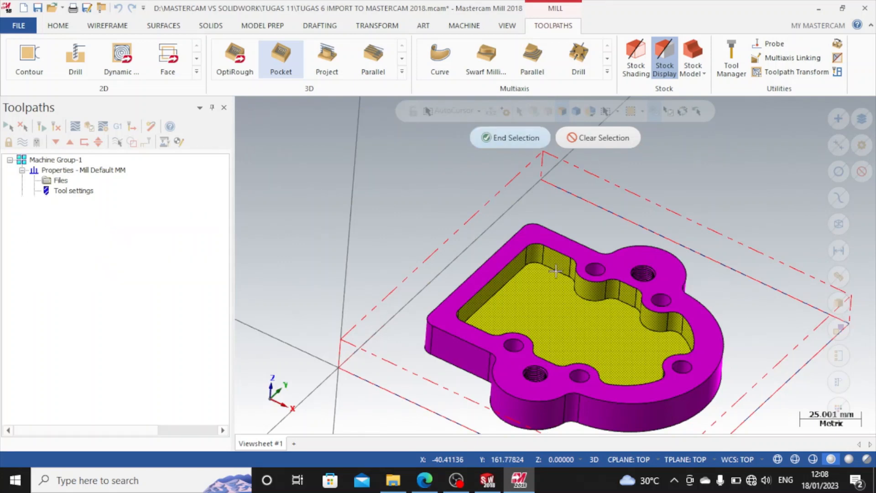
click(510, 138)
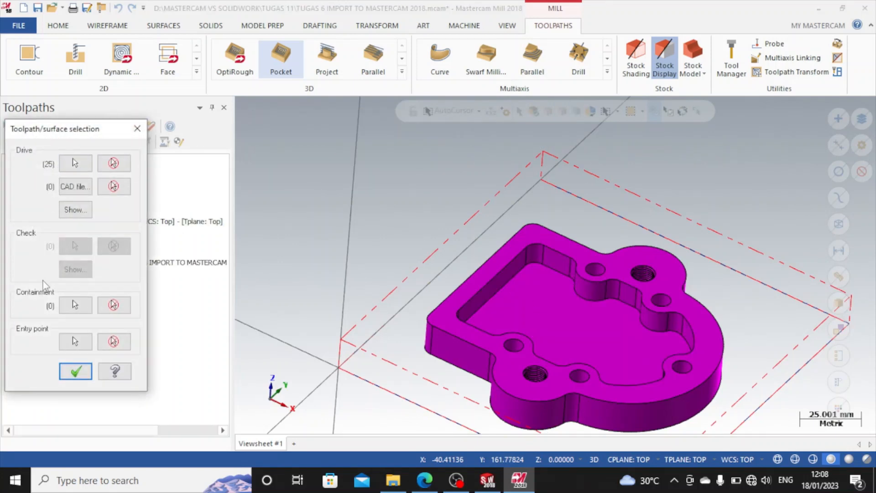
click(75, 304)
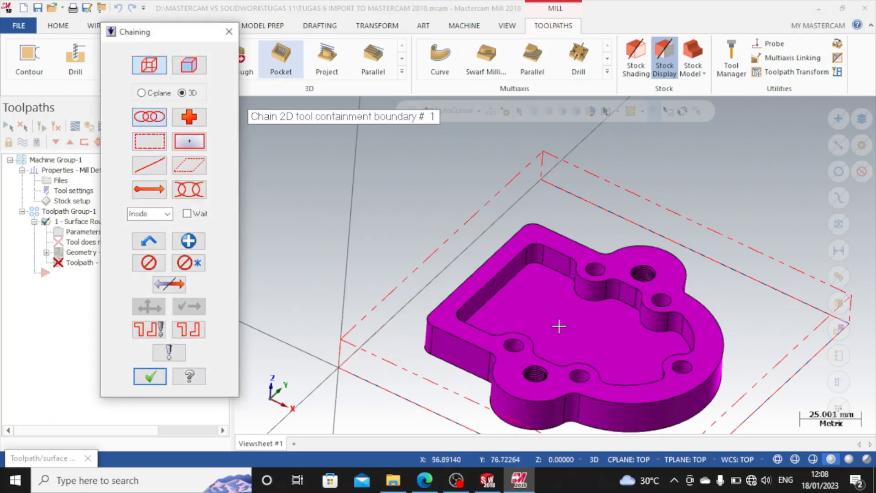
mouse_move(553, 347)
middle_down()
mouse_move(545, 368)
mouse_move(514, 322)
mouse_move(566, 299)
middle_up()
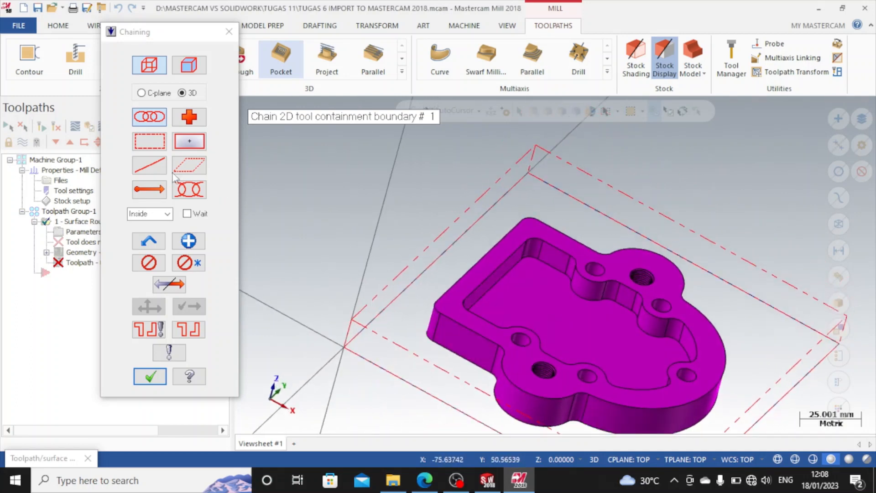
click(159, 142)
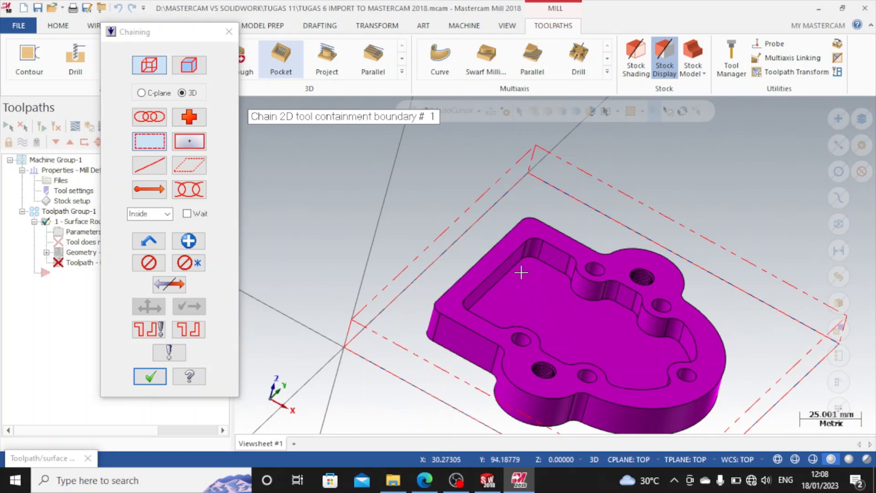
click(229, 32)
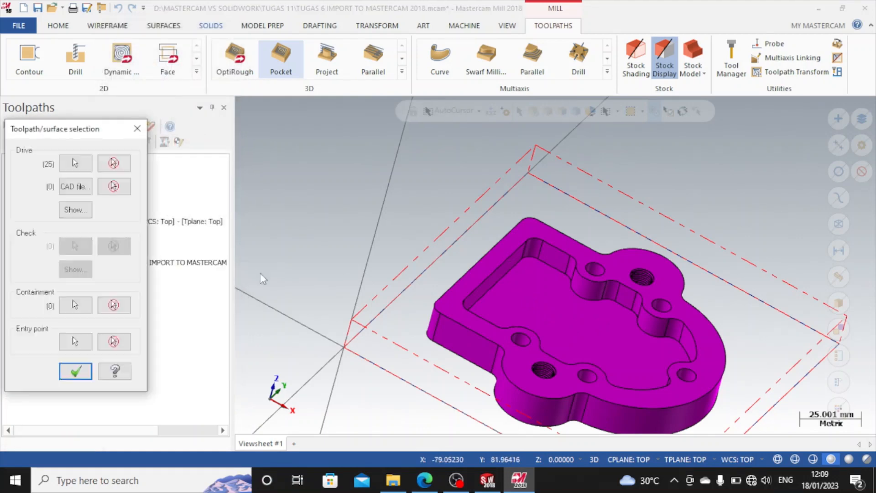
Step: Accept the drive surfaces without a containment boundary and filter the mill tool library to tool diameters equal to 5.0
click(581, 324)
click(75, 371)
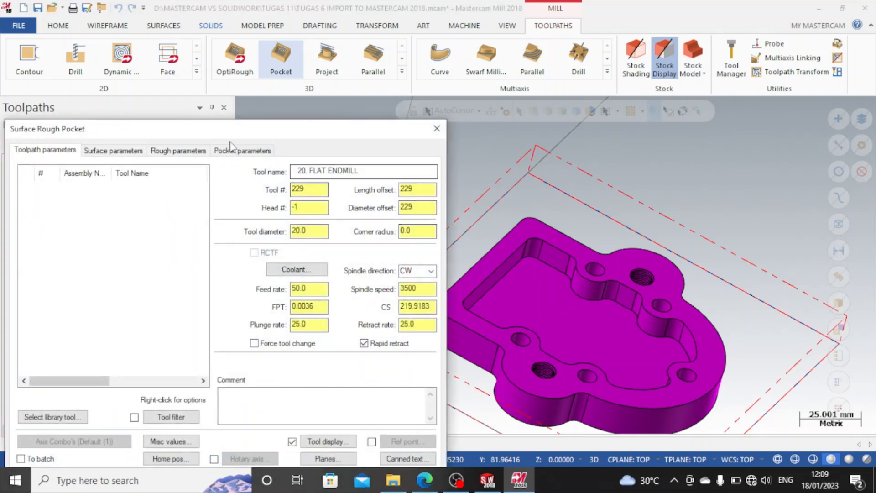
drag(225, 134, 231, 64)
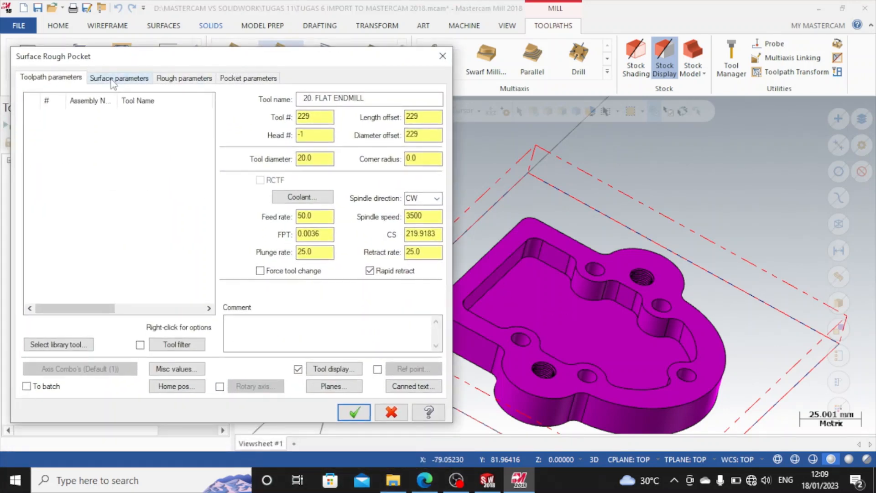
click(83, 348)
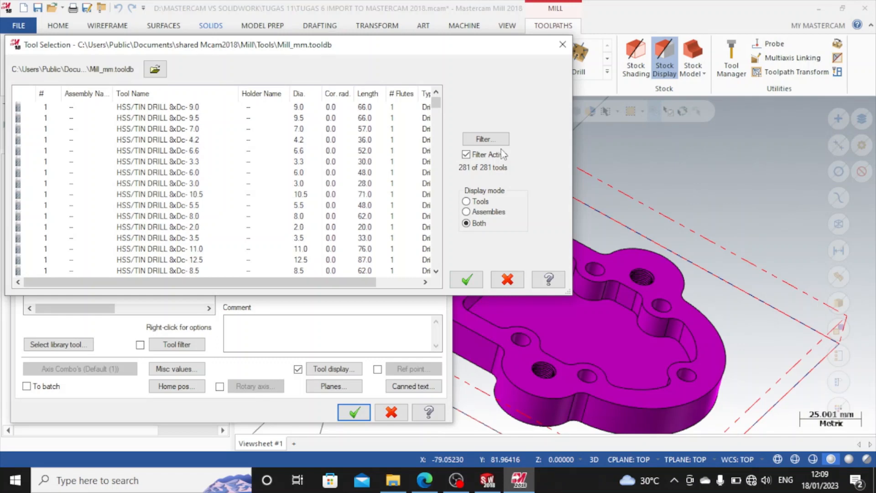
click(480, 141)
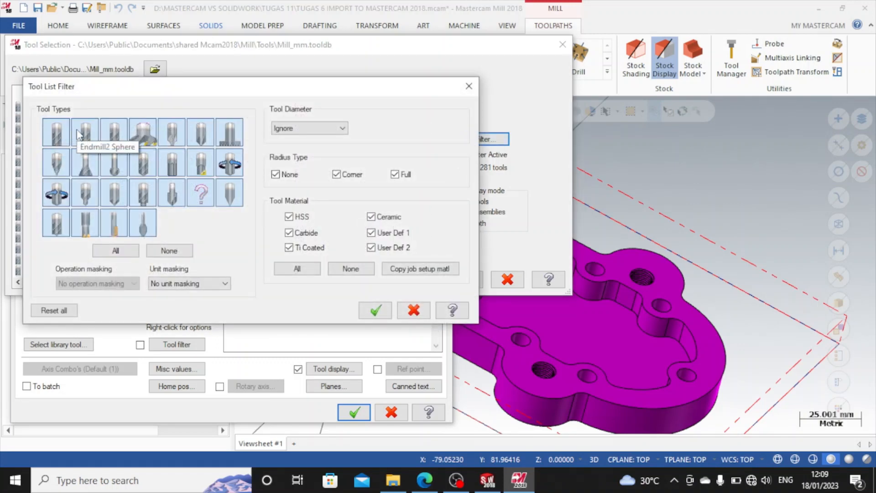
click(342, 128)
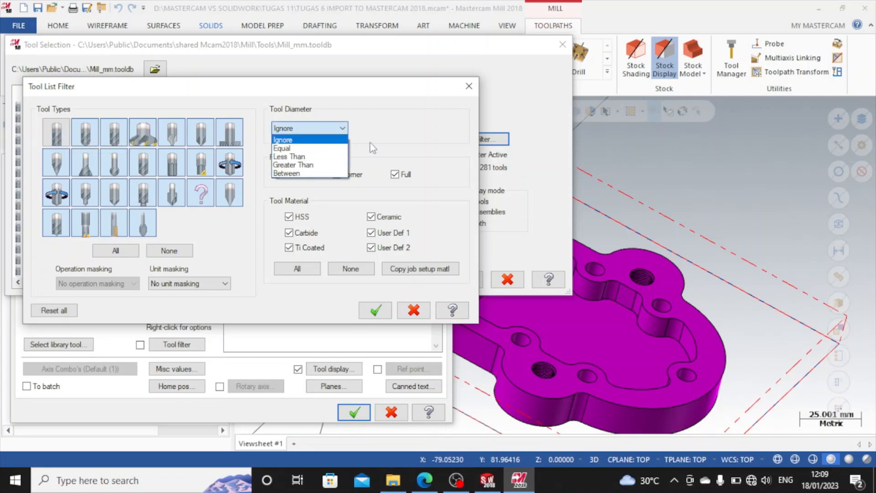
click(301, 138)
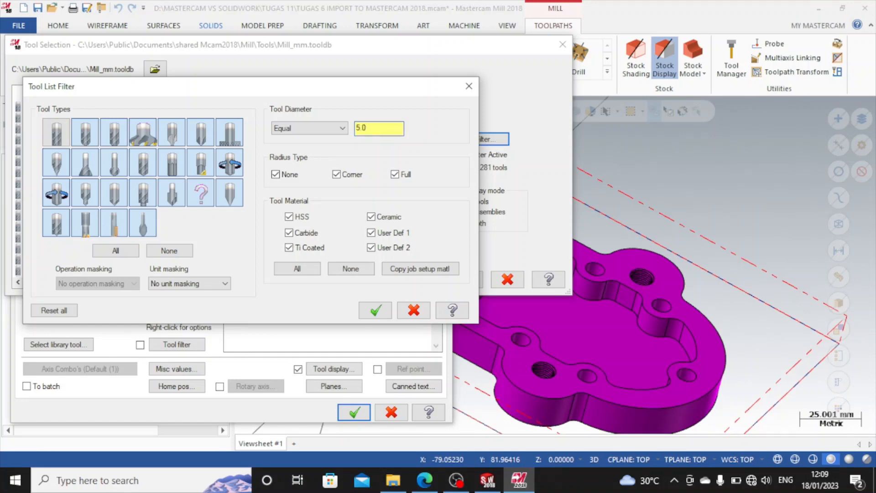
click(375, 310)
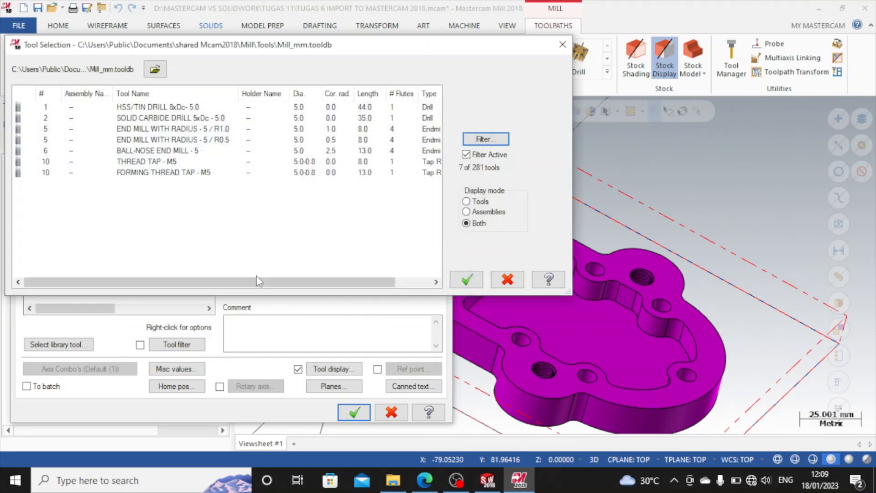
Step: Choose HSS/TIN DRILL 8xDc- 5.0 from the filtered library as the pocket toolpath's tool
click(210, 107)
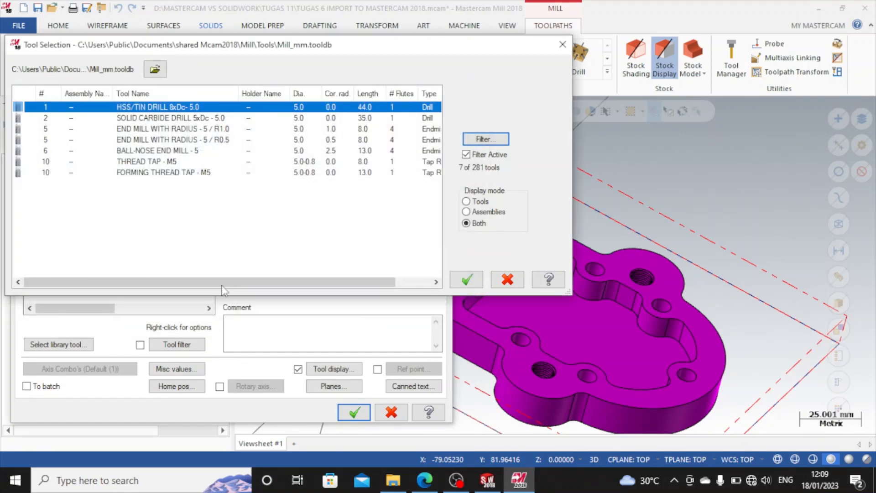
drag(211, 281, 335, 287)
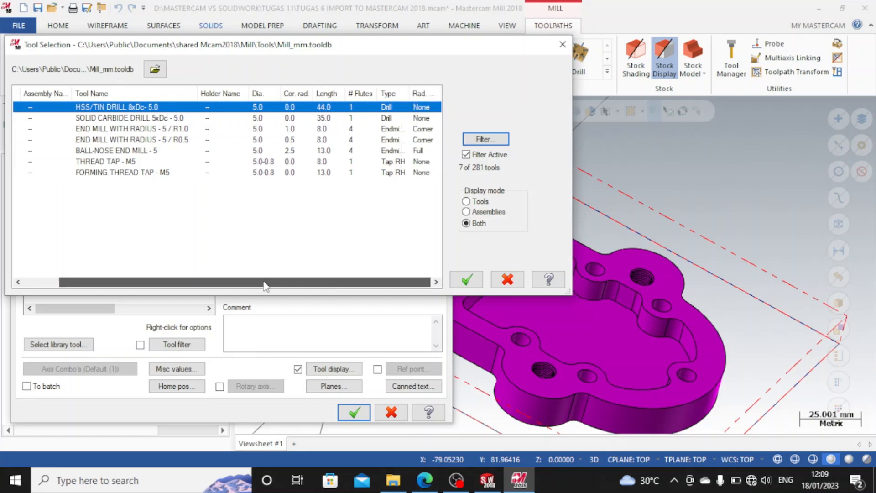
drag(266, 286, 234, 283)
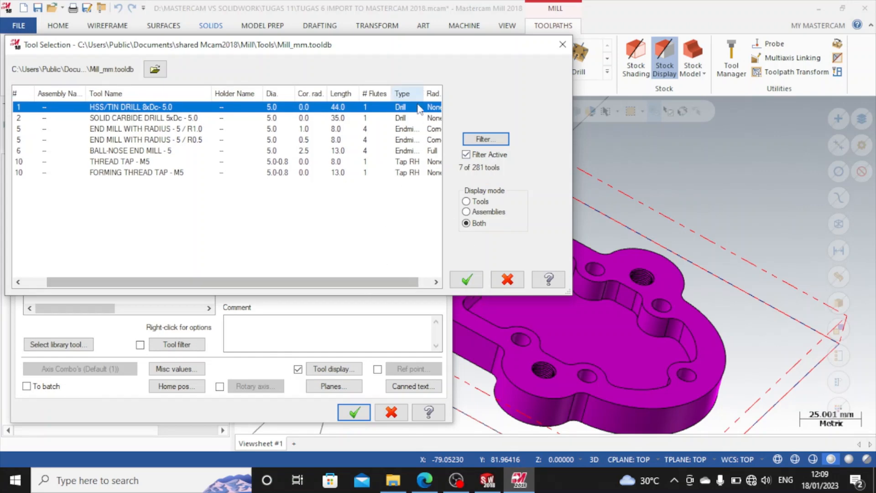
click(465, 280)
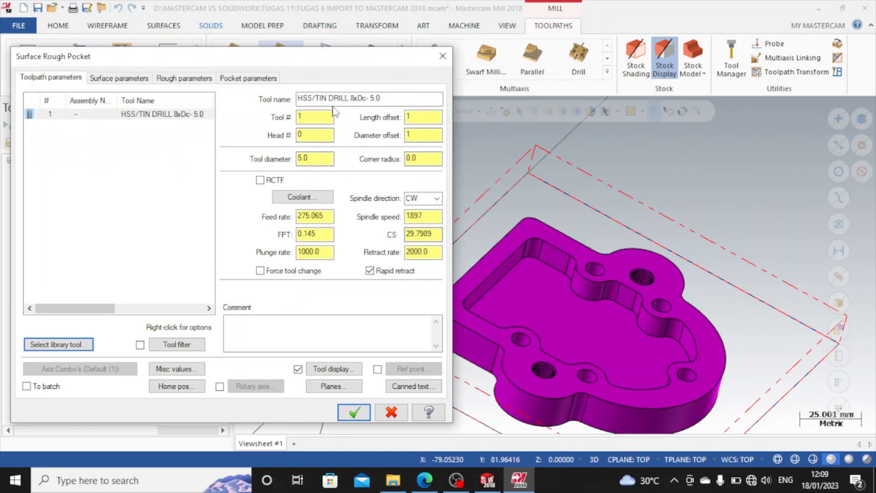
Step: Set the tool's cutting speed (CS) to 150
click(434, 221)
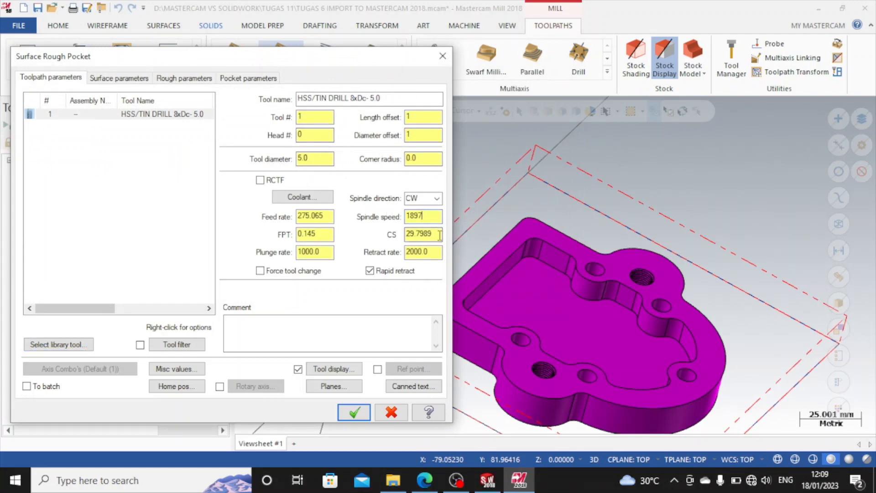
drag(432, 235, 405, 236)
click(425, 217)
drag(433, 235, 395, 236)
text(150)
key(Return)
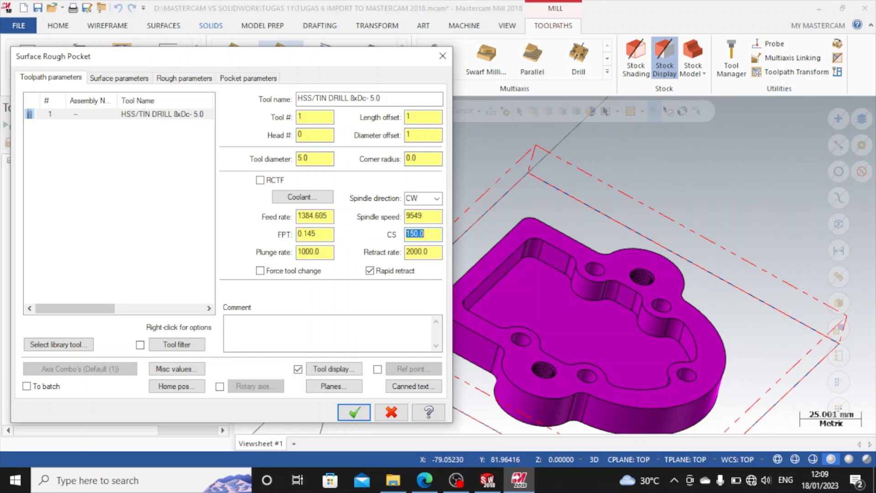
Step: Set the tool's spindle speed to 1909 and its plunge rate to 100
click(430, 240)
key(Return)
click(439, 213)
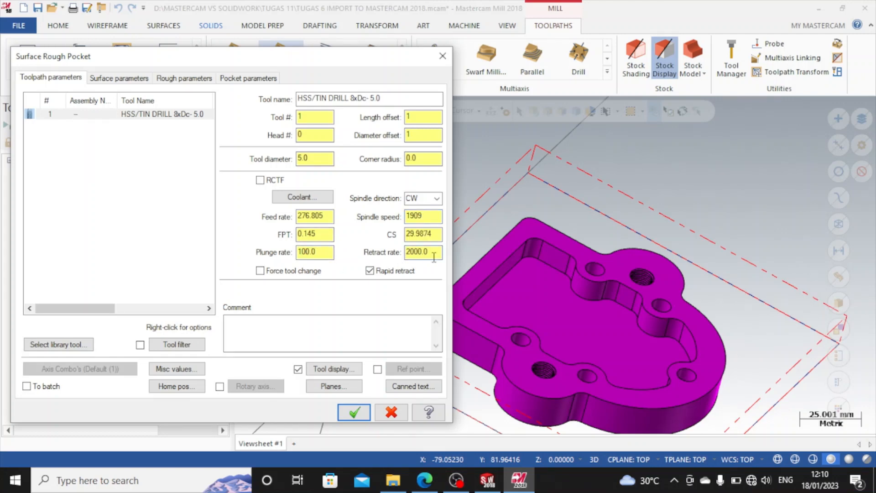
Step: Set the retract and feed plane heights to Absolute in the pocket toolpath's surface parameters
click(108, 79)
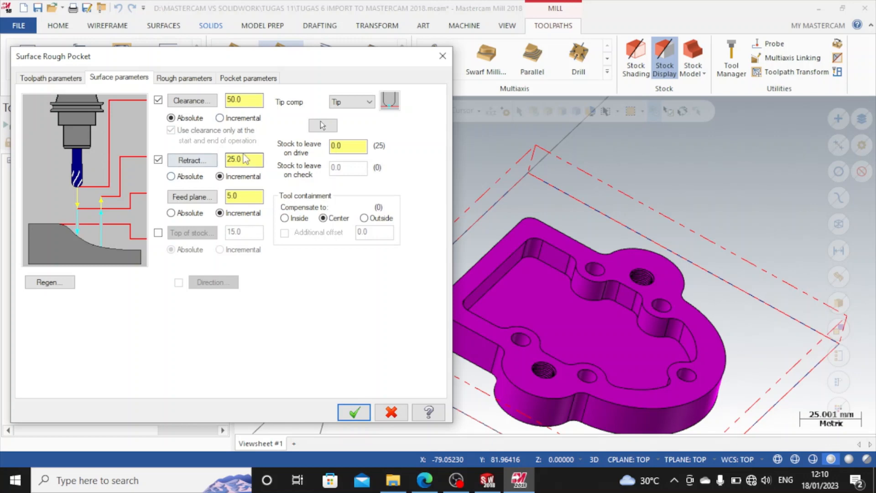
click(188, 178)
click(173, 213)
click(229, 197)
Step: Set the pocket toolpath's maximum stepdown to 1 and its gap settings to 75% of stepover with Follow Surface(s) motion
click(190, 80)
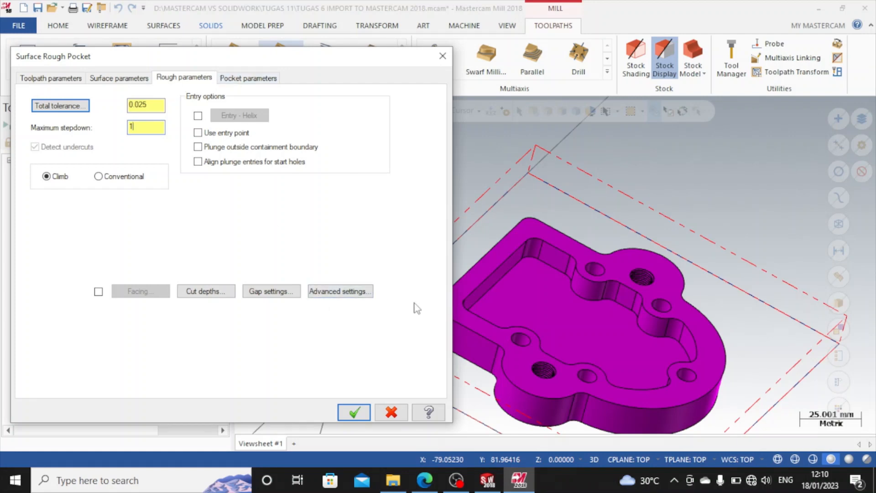
click(287, 297)
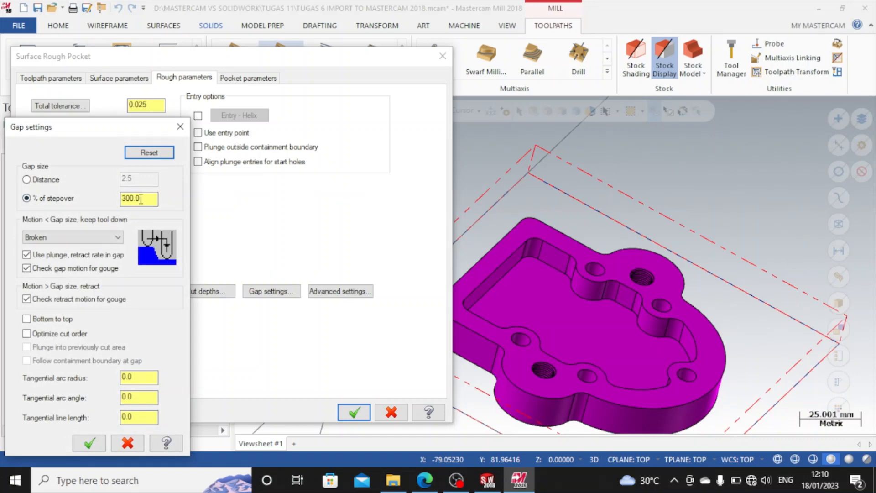
click(157, 199)
drag(149, 198, 122, 200)
text(75)
click(85, 238)
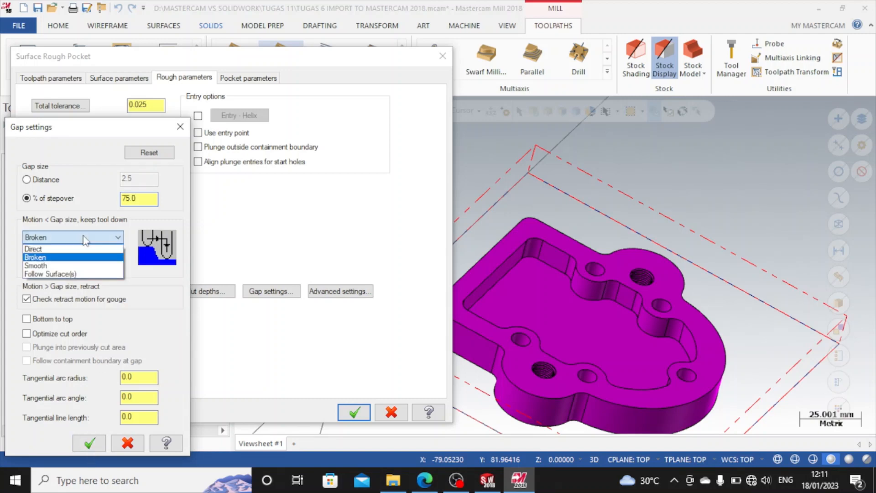
click(66, 274)
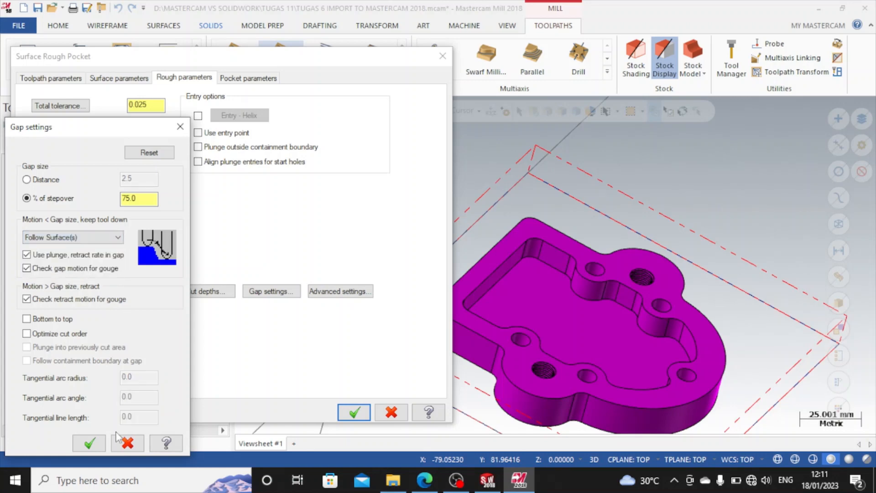
click(103, 442)
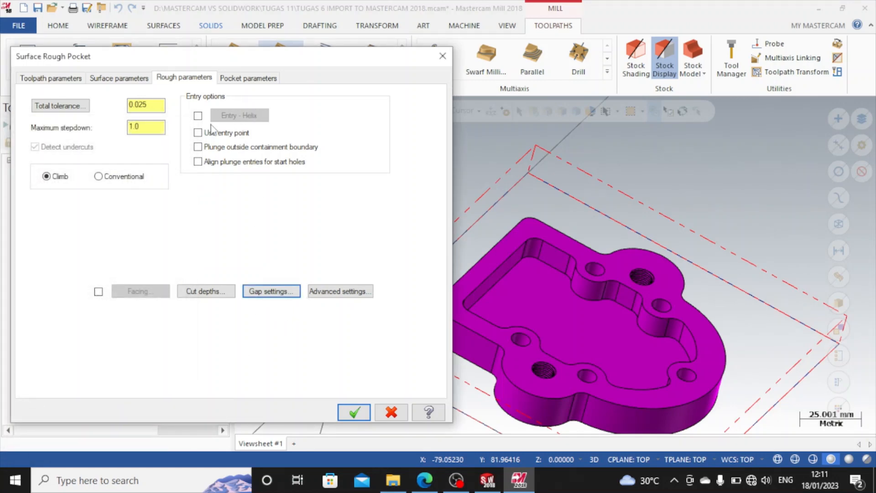
Step: Choose the Parallel Spiral cutting method and generate the Surface Rough Pocket toolpath
click(271, 80)
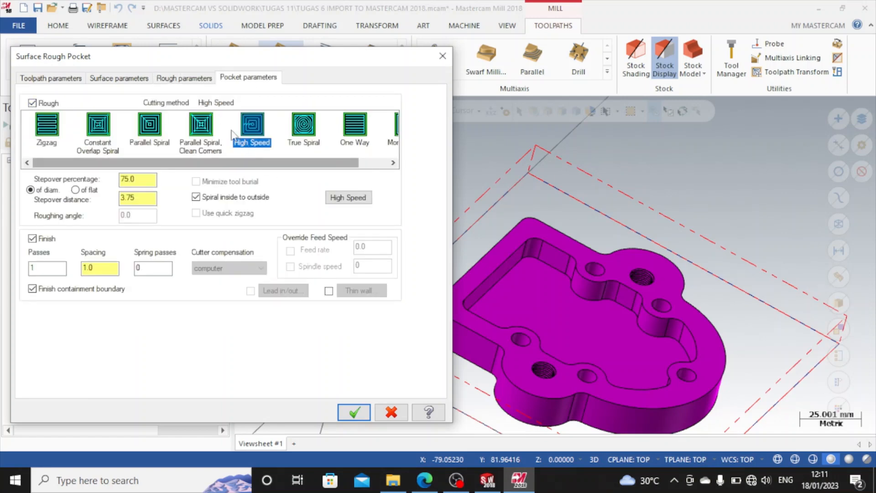
click(149, 125)
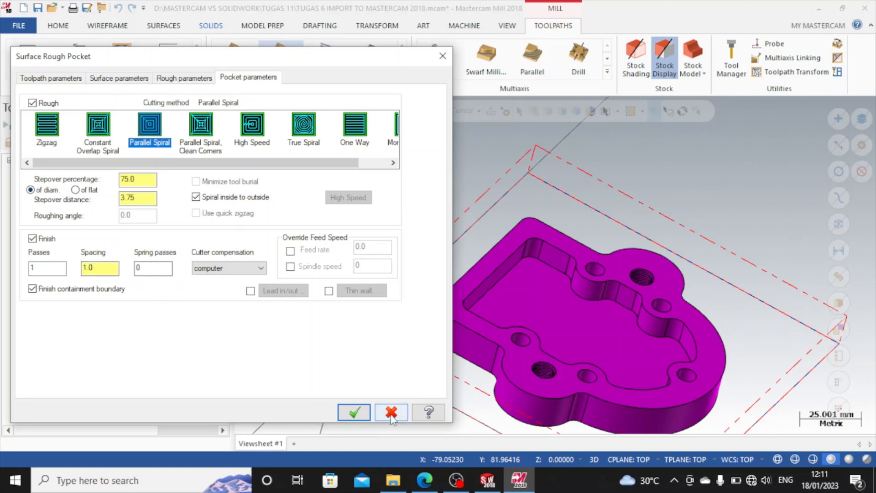
click(354, 412)
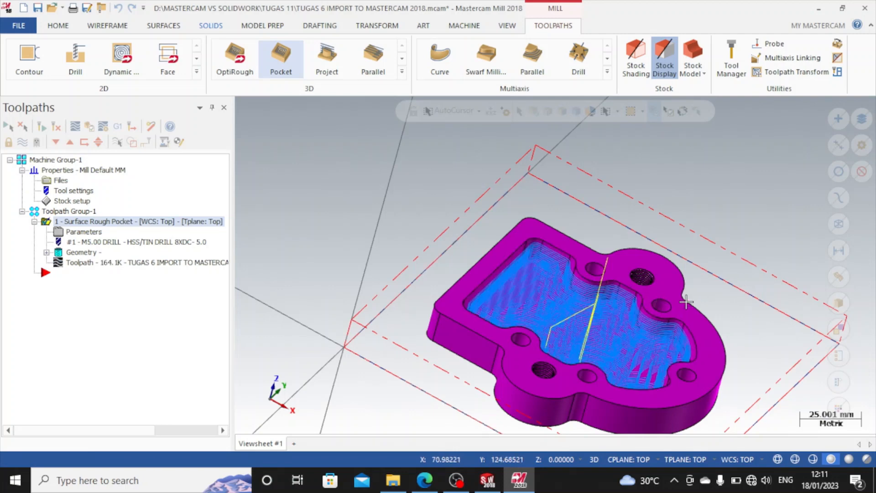
Step: Run the Verify simulation of the Surface Rough Pocket toolpath on the stock
mouse_move(716, 326)
middle_down()
mouse_move(675, 308)
mouse_move(639, 319)
mouse_move(661, 328)
mouse_move(649, 337)
mouse_move(704, 327)
mouse_move(656, 319)
middle_up()
scroll(657, 318, down, 3)
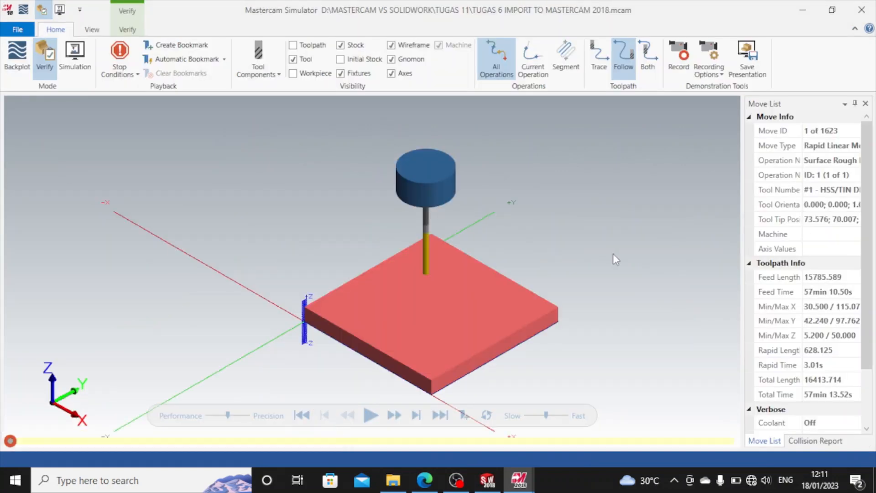
click(369, 417)
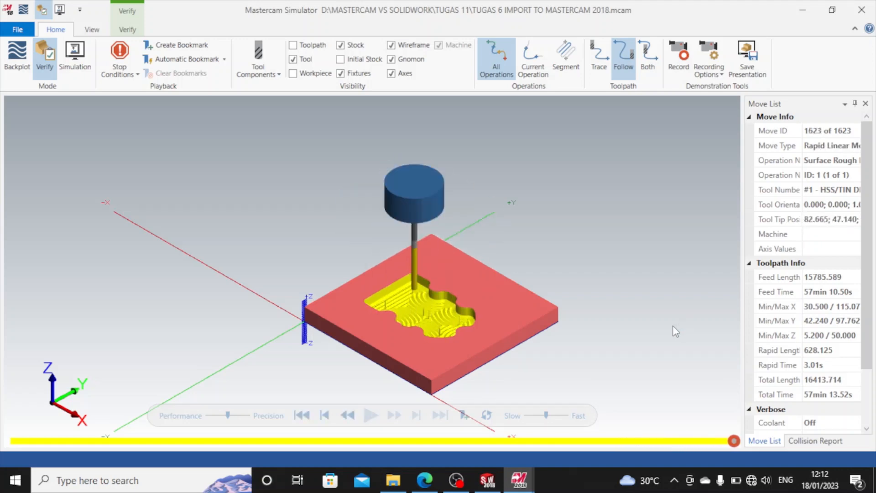
Step: Examine the simulated pocket's floor and walls at close range and close the simulator
scroll(390, 324, down, 3)
scroll(418, 300, up, 3)
scroll(398, 335, up, 5)
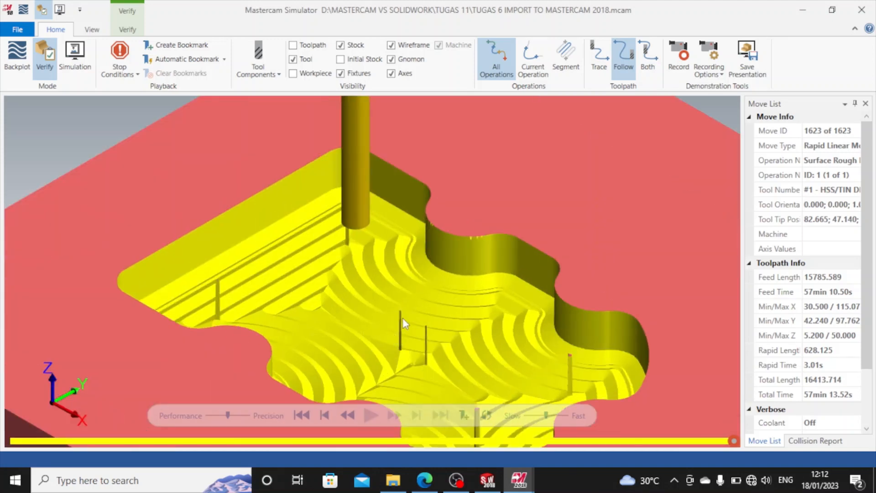
scroll(403, 318, down, 3)
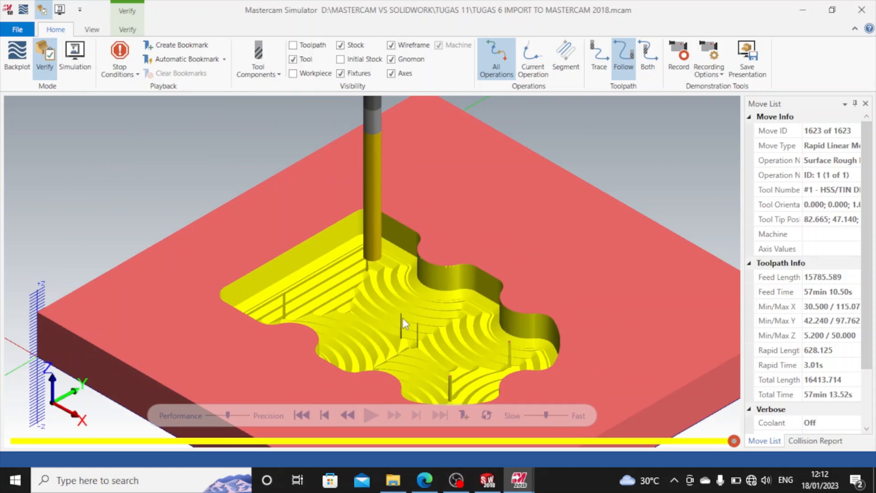
scroll(403, 318, down, 3)
scroll(395, 332, up, 4)
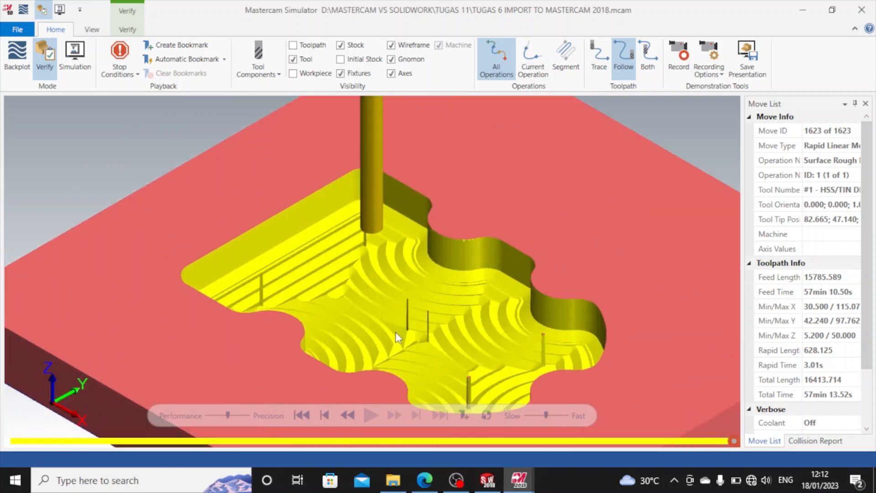
scroll(360, 280, down, 5)
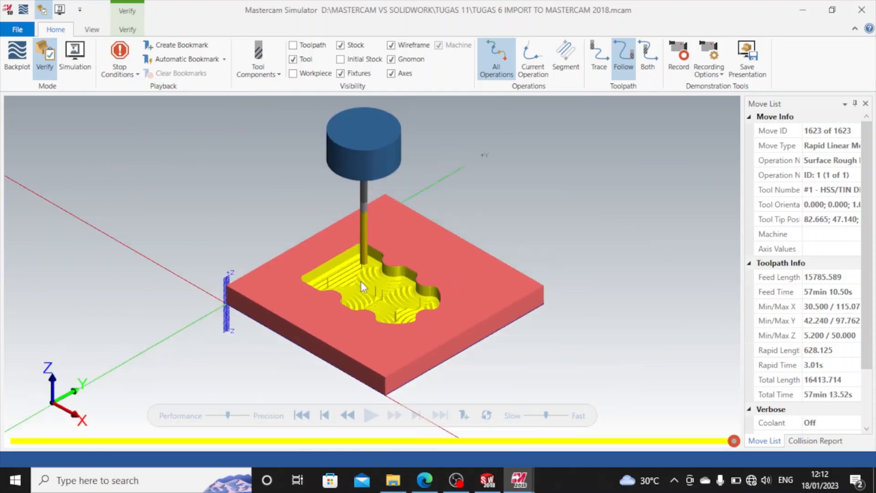
click(870, 10)
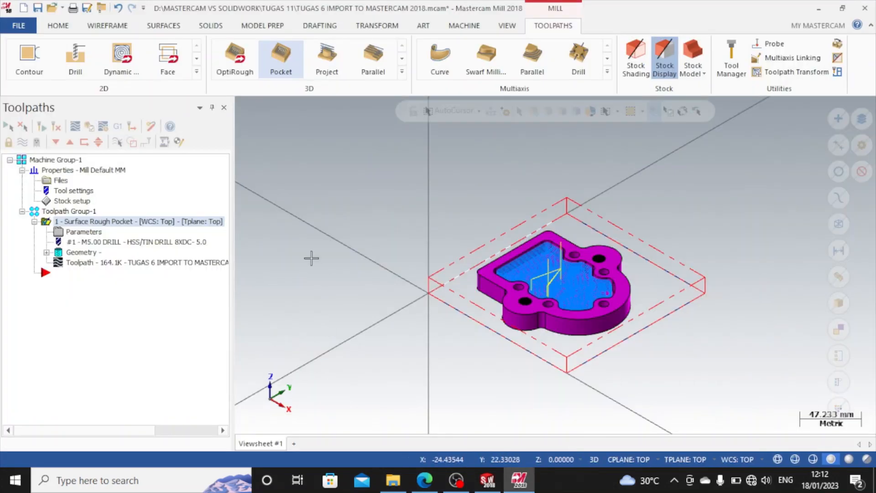
click(133, 222)
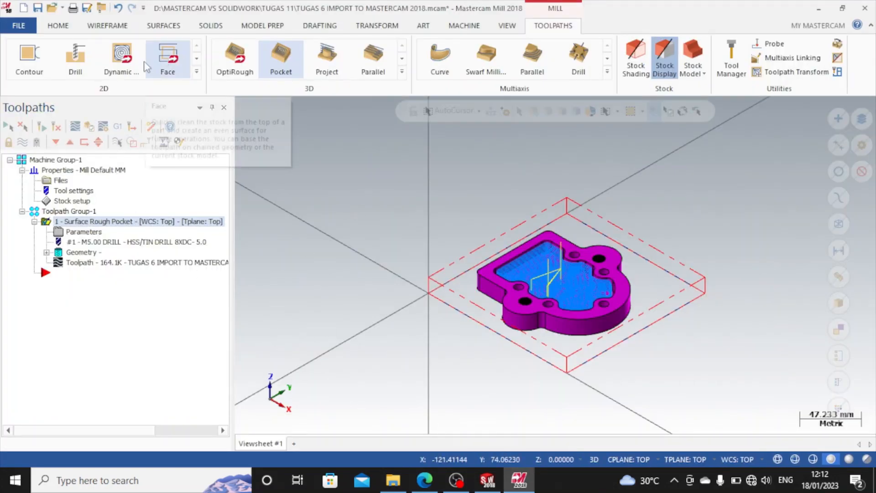
click(403, 73)
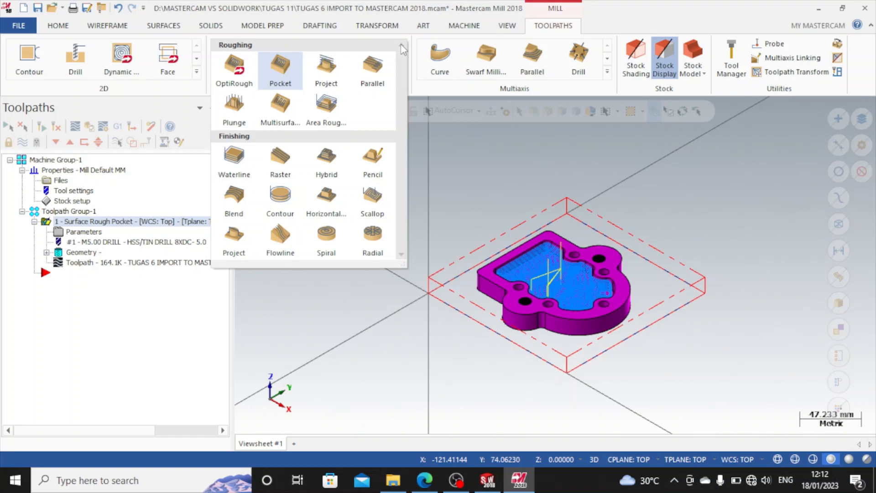
click(456, 151)
click(274, 57)
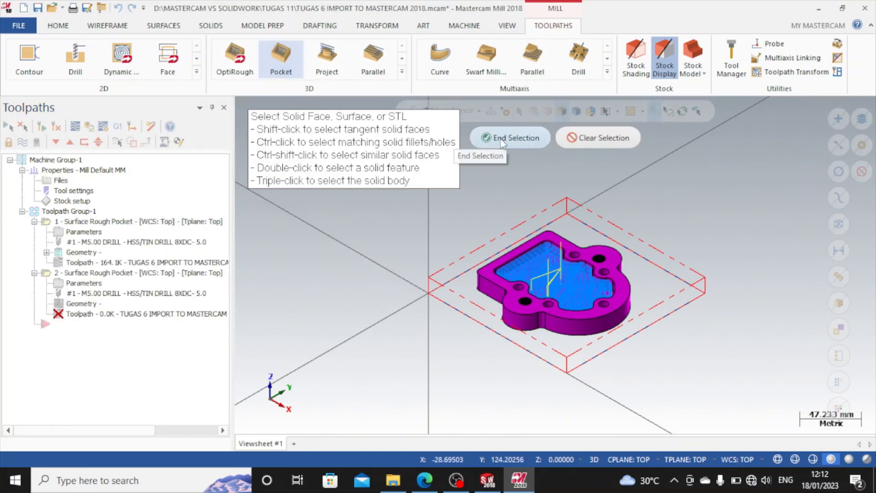
scroll(524, 265, up, 4)
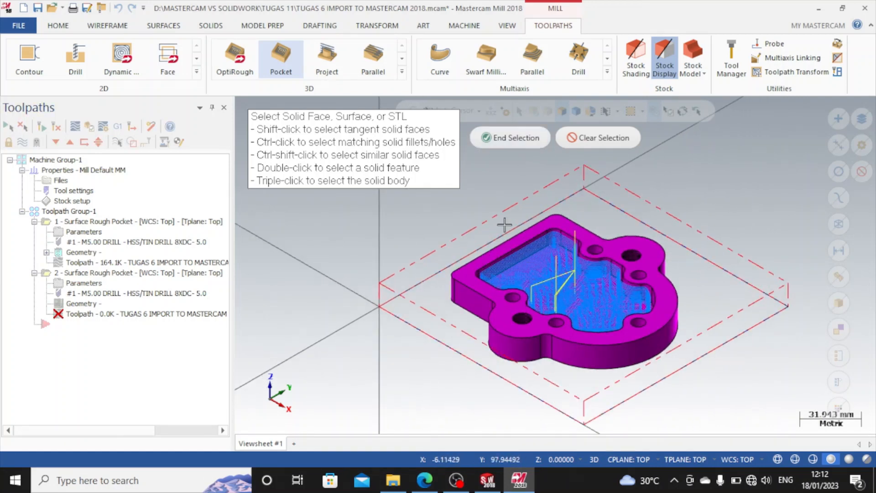
key(Escape)
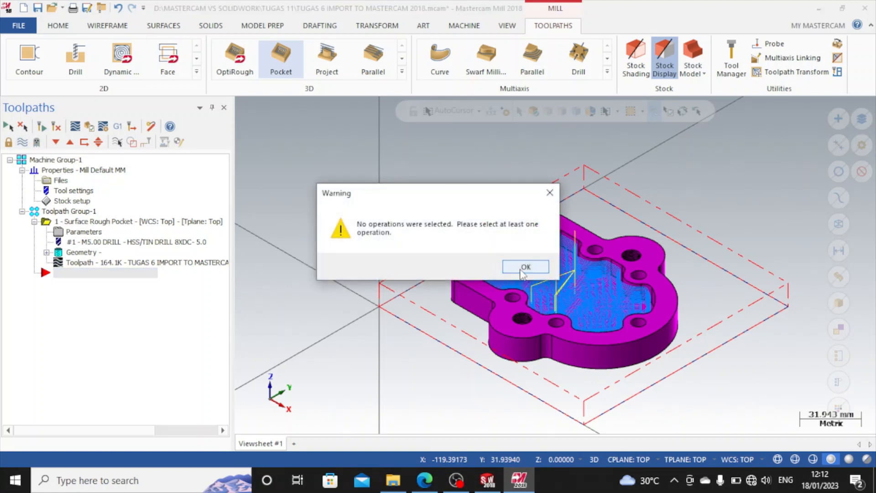
click(525, 267)
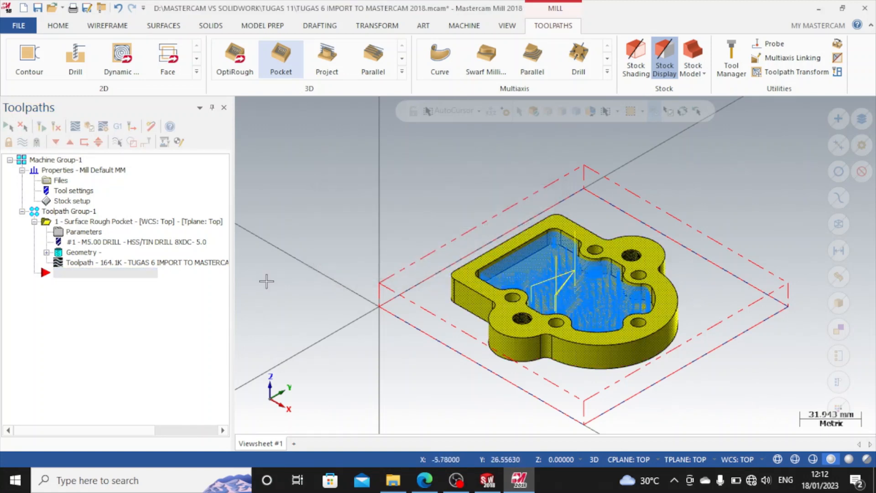
Step: Hide the toolpath display of Toolpath Group-1 and start a second Surface Rough Pocket toolpath with no faces picked yet
click(73, 212)
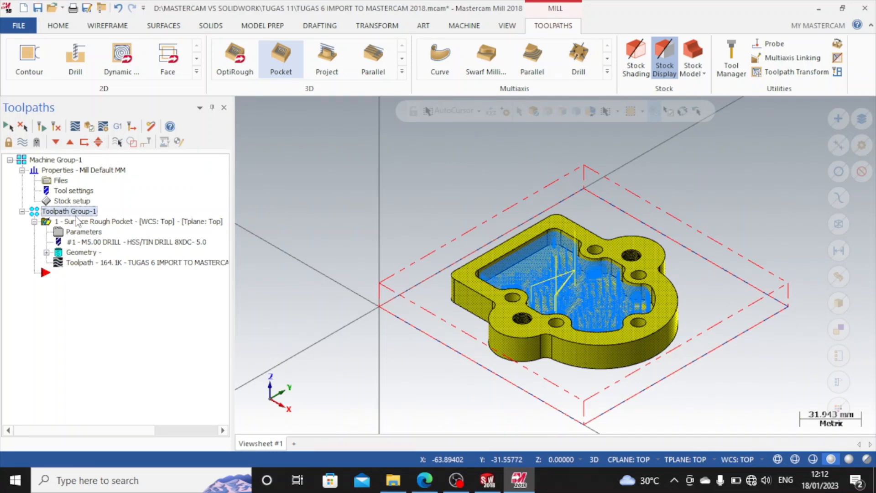
click(23, 142)
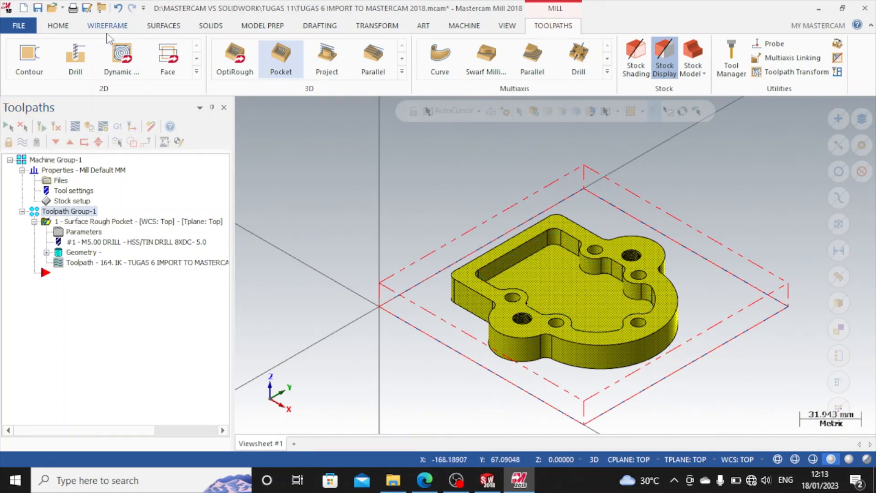
click(277, 56)
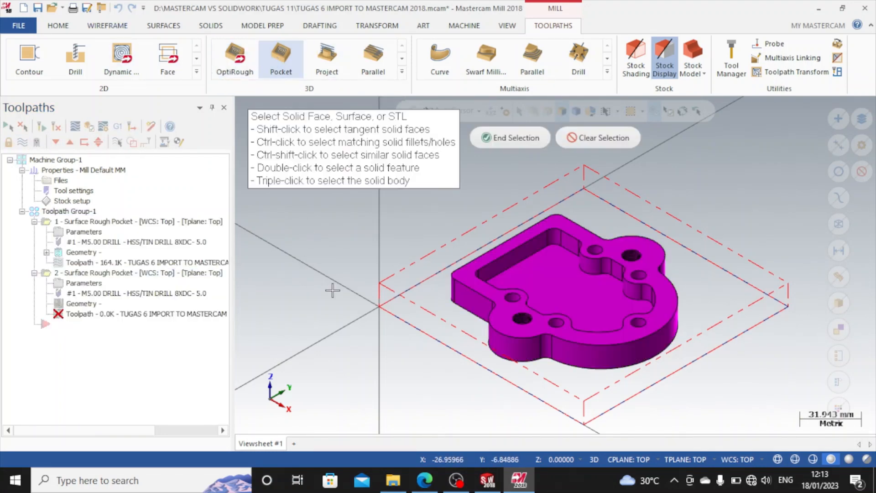
click(507, 138)
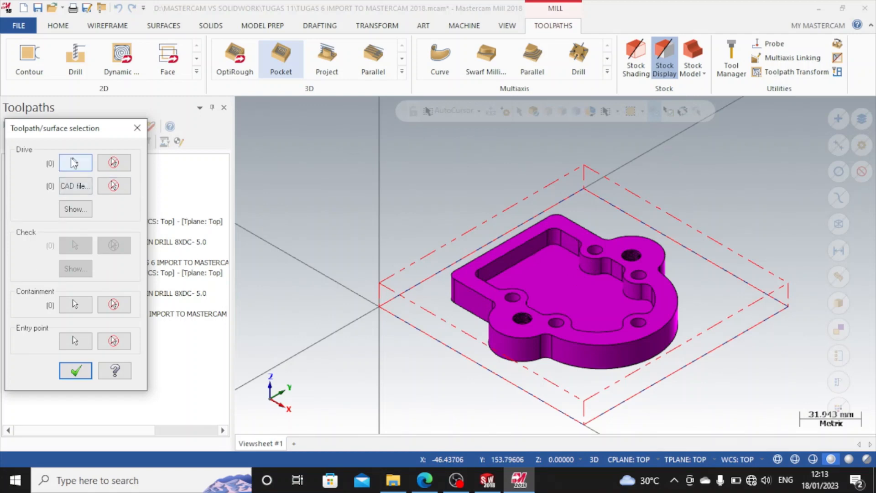
Step: Select the pocket floor, the long straight wall and its neighbouring corner and side walls as the second toolpath's drive faces
click(73, 163)
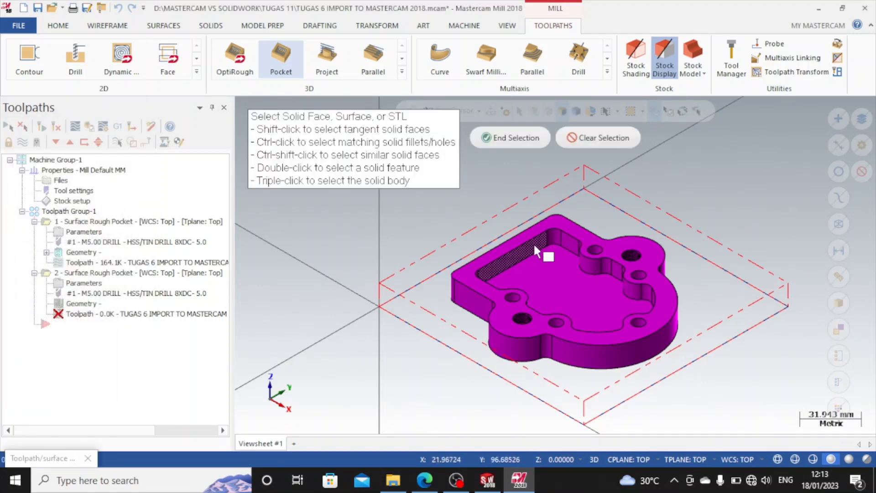
scroll(575, 239, up, 5)
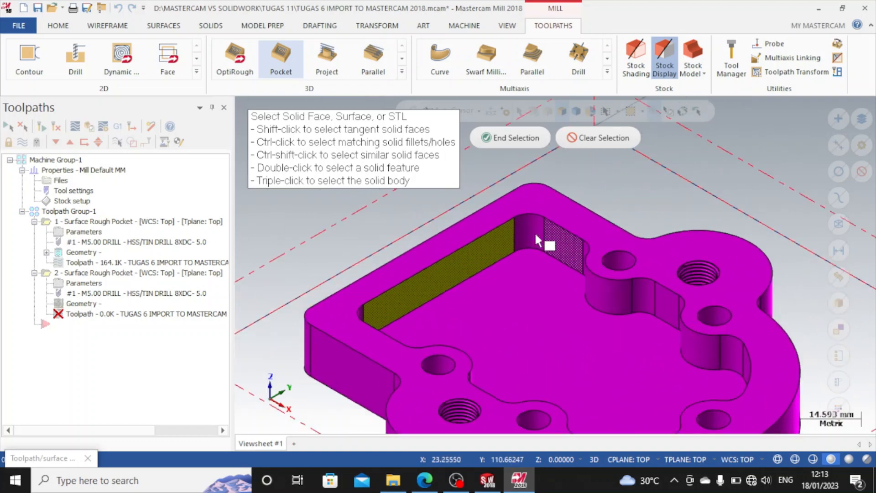
click(530, 234)
click(554, 236)
click(542, 271)
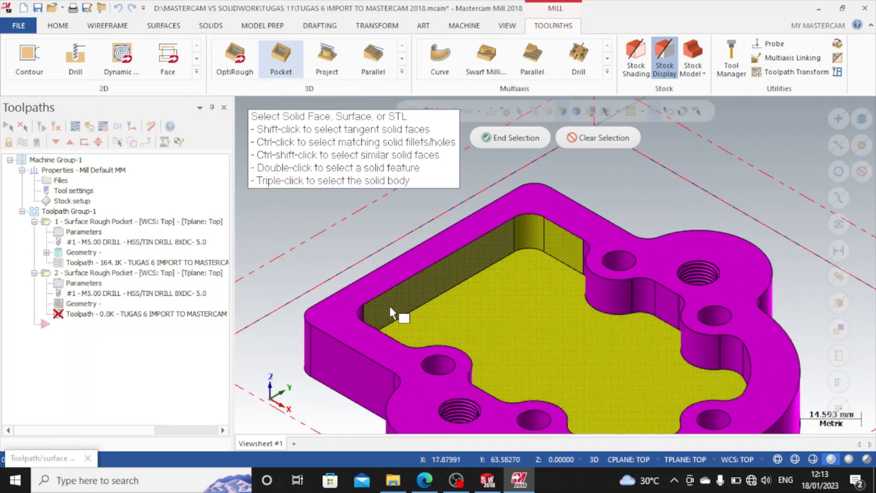
middle_drag(603, 282, 565, 252)
click(583, 275)
middle_drag(567, 287, 515, 285)
click(640, 287)
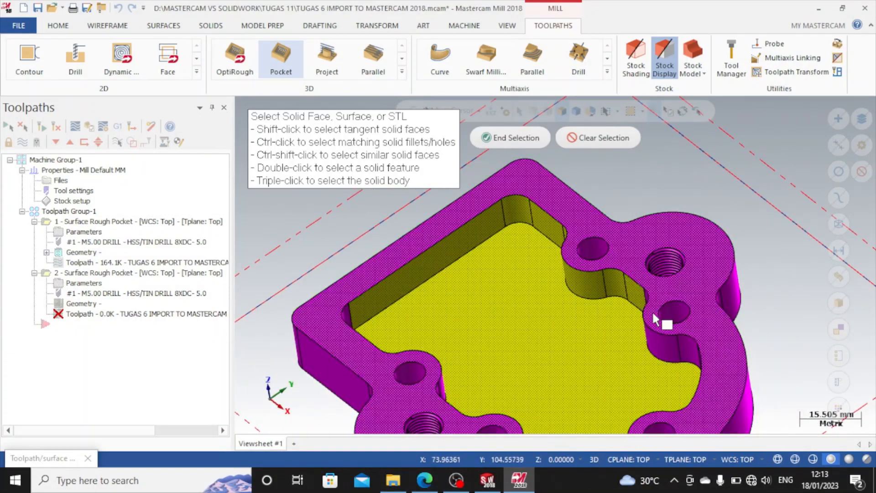
Step: Add the remaining lobed side walls of the pocket to the second toolpath's drive faces
middle_drag(653, 312, 504, 175)
click(657, 336)
click(510, 196)
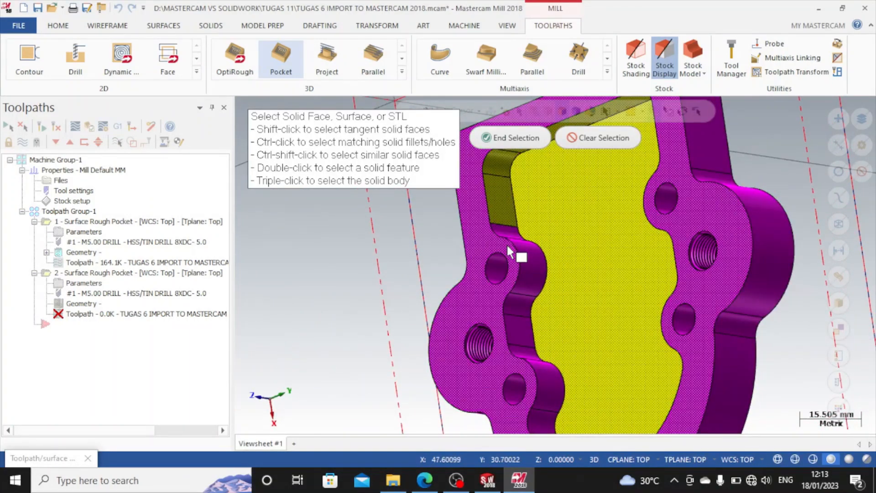
click(541, 295)
middle_drag(541, 294, 557, 340)
Step: Add the unselected curved end wall faces of the pocket and accept the drive face selection
scroll(558, 340, down, 5)
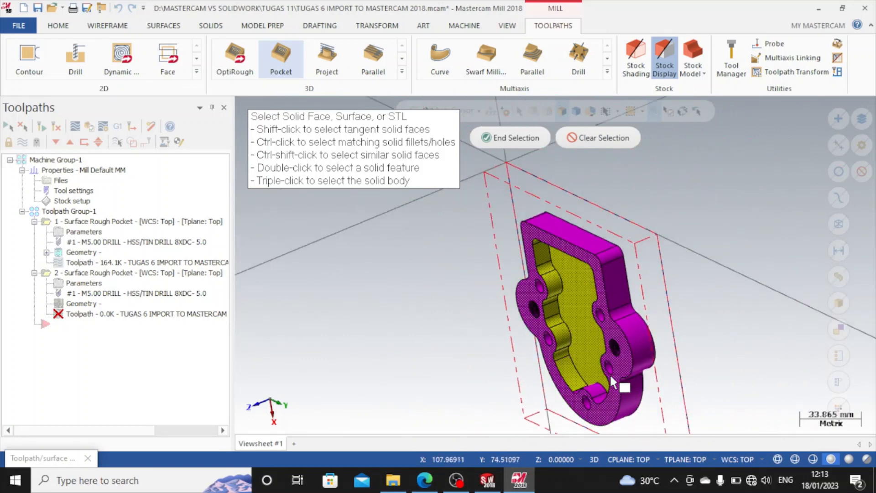
middle_drag(610, 374, 573, 355)
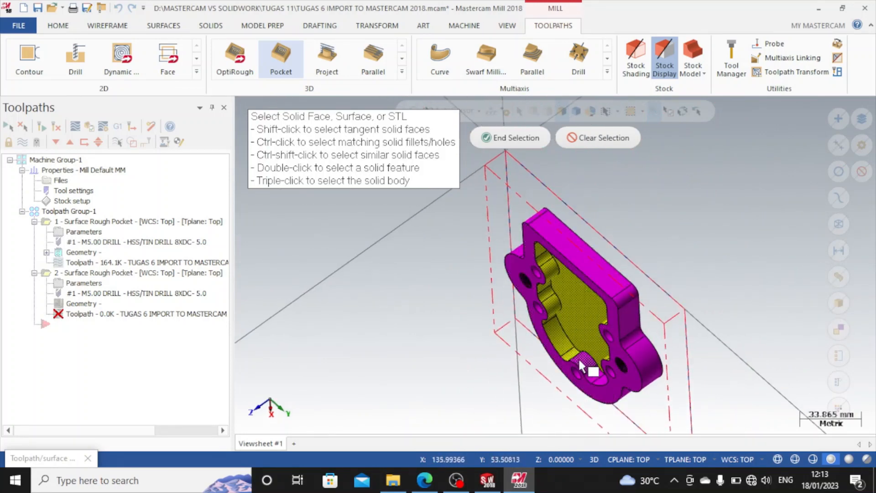
middle_drag(611, 384, 699, 368)
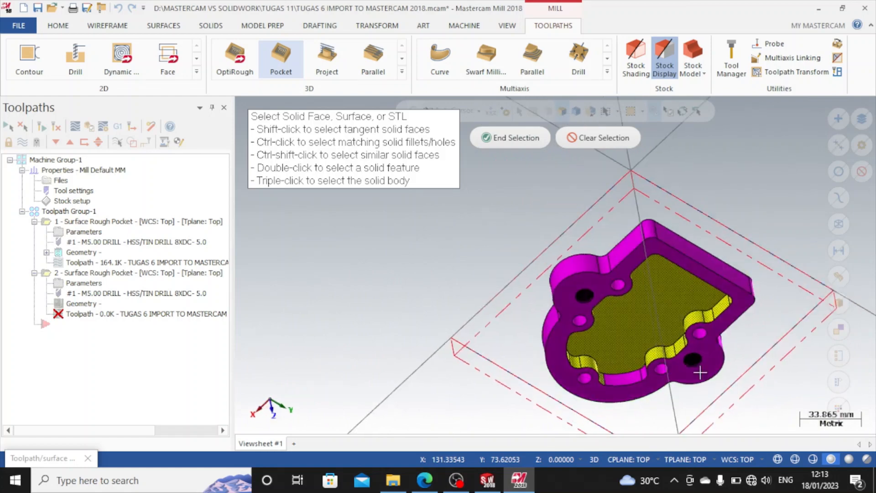
scroll(646, 375, up, 5)
scroll(646, 374, up, 2)
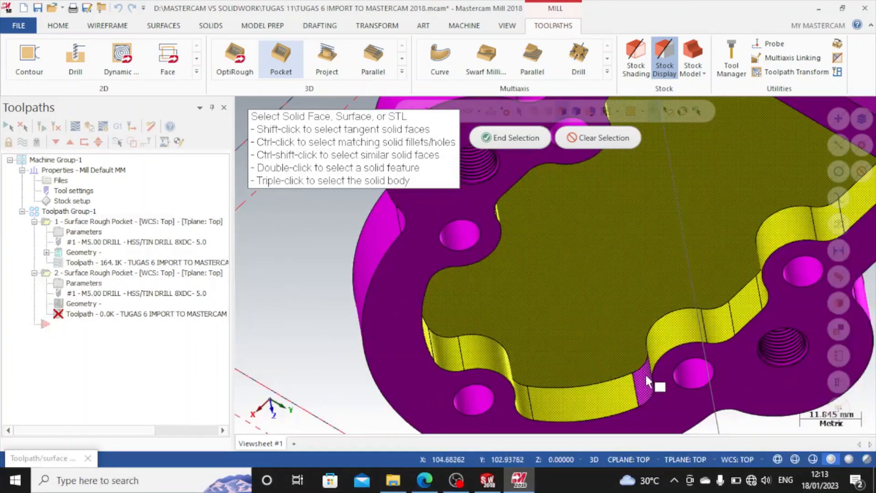
mouse_move(677, 314)
middle_down()
mouse_move(675, 183)
mouse_move(664, 205)
middle_up()
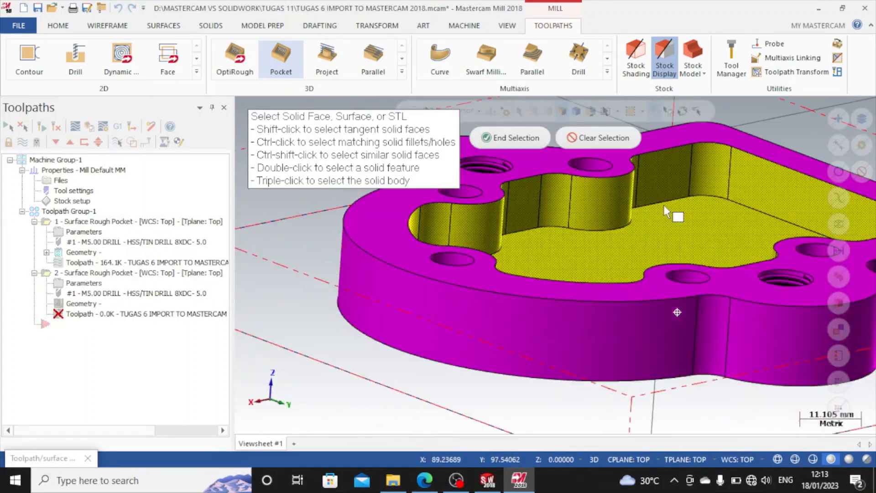
scroll(621, 183, down, 2)
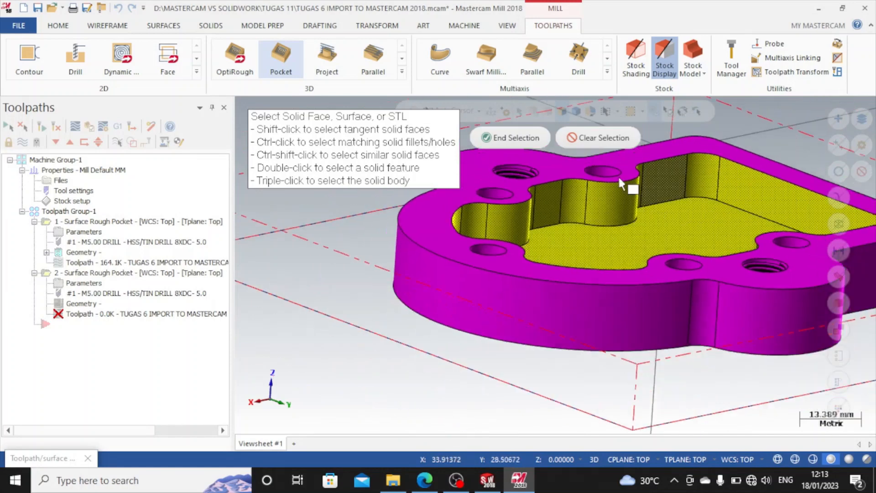
click(516, 137)
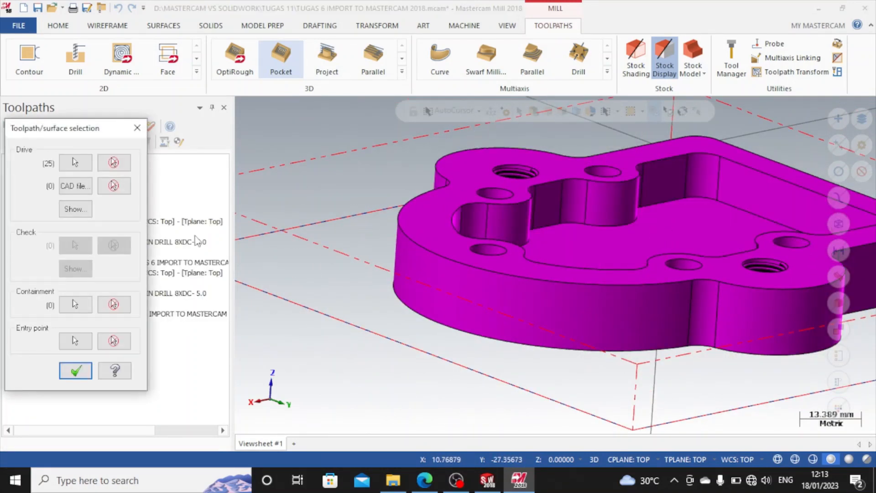
click(69, 370)
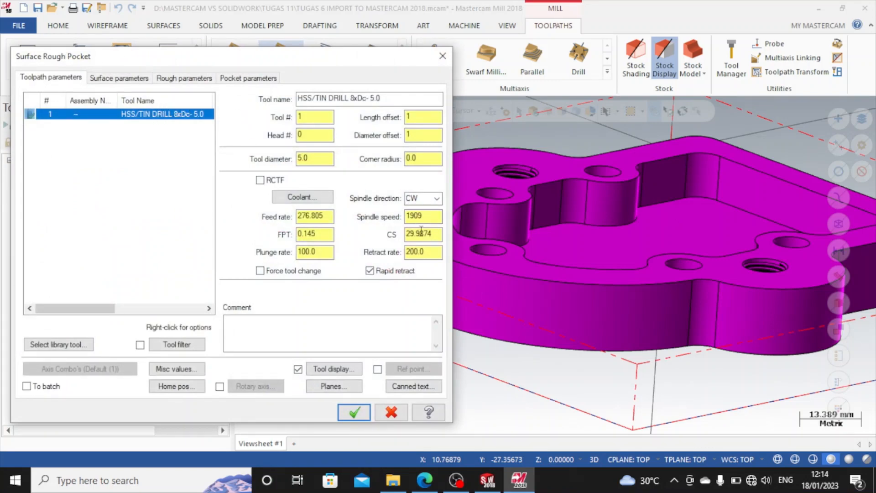
Step: Set the 5 mm drill's cutting speed to 30.0 and update the tool assembly for all operations that use it
click(441, 233)
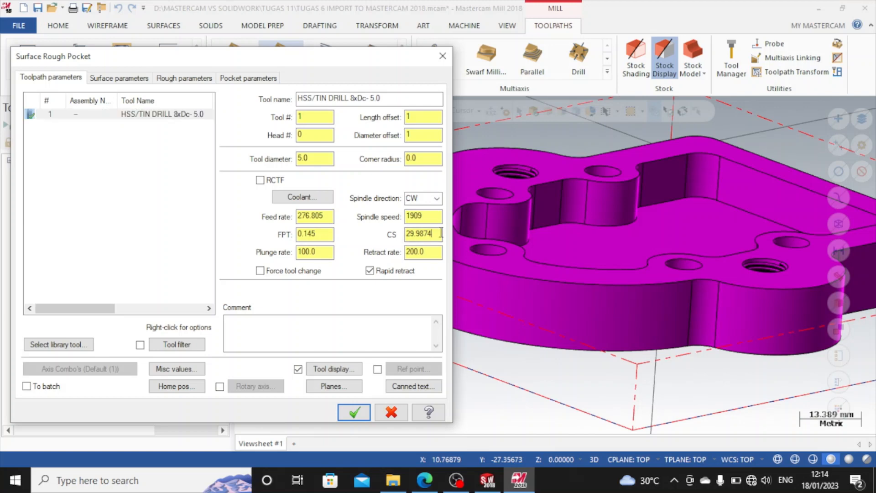
drag(432, 234, 395, 242)
text(30.0)
click(169, 114)
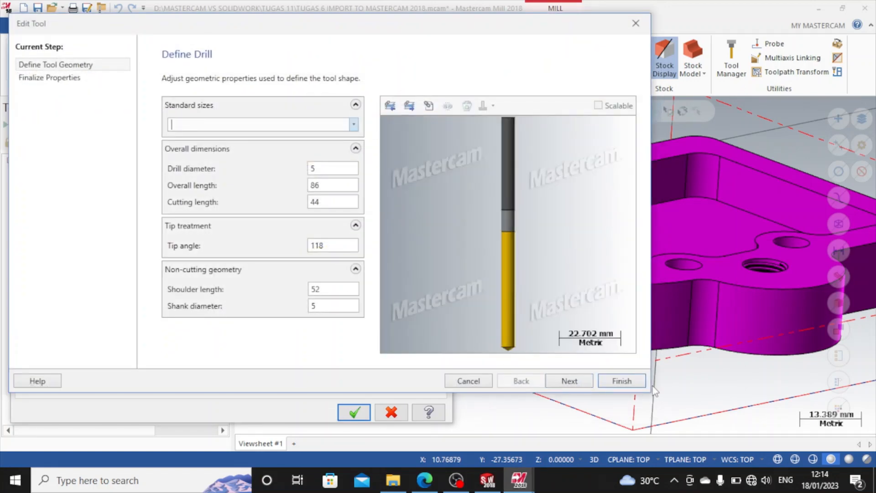
click(621, 380)
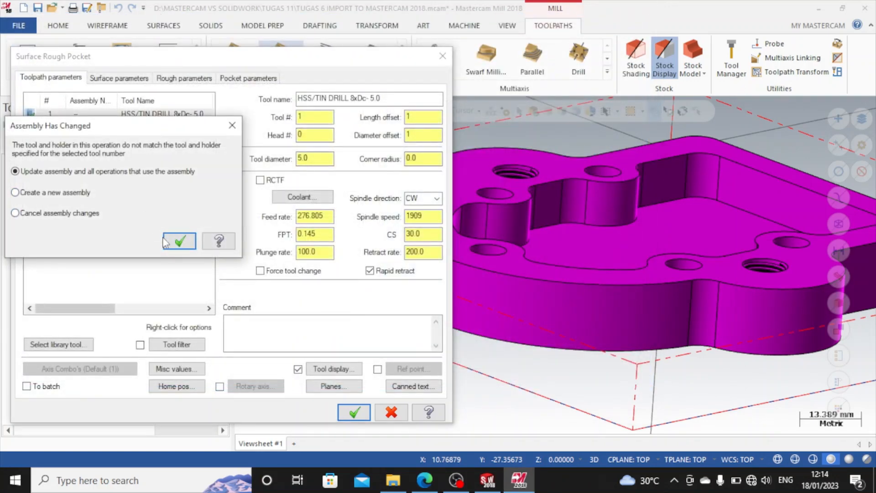
click(166, 241)
Step: Set up the second toolpath with a 0.1 maximum stepdown, 0.0 stock to leave on drive and Parallel Spiral cutting at 75% stepover
click(119, 78)
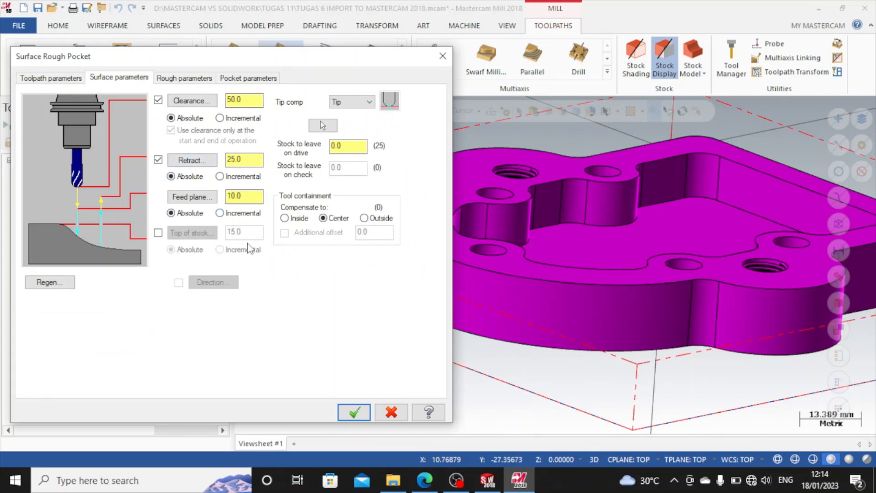
click(190, 78)
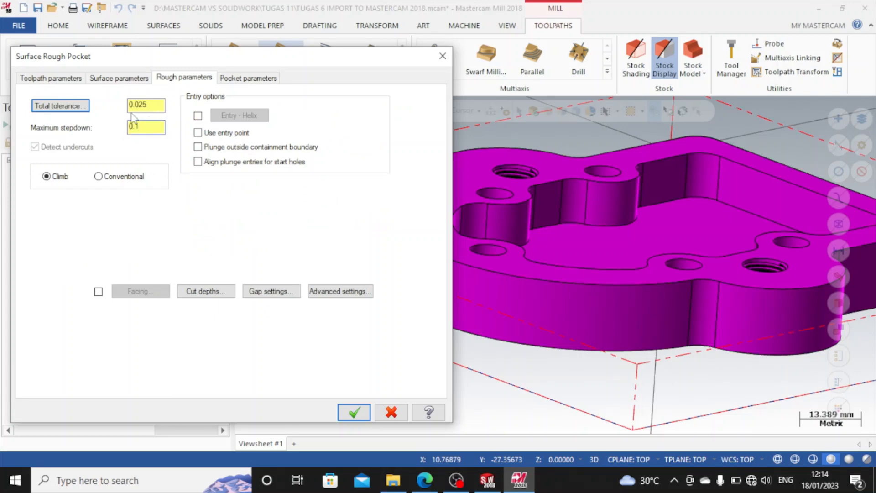
click(231, 81)
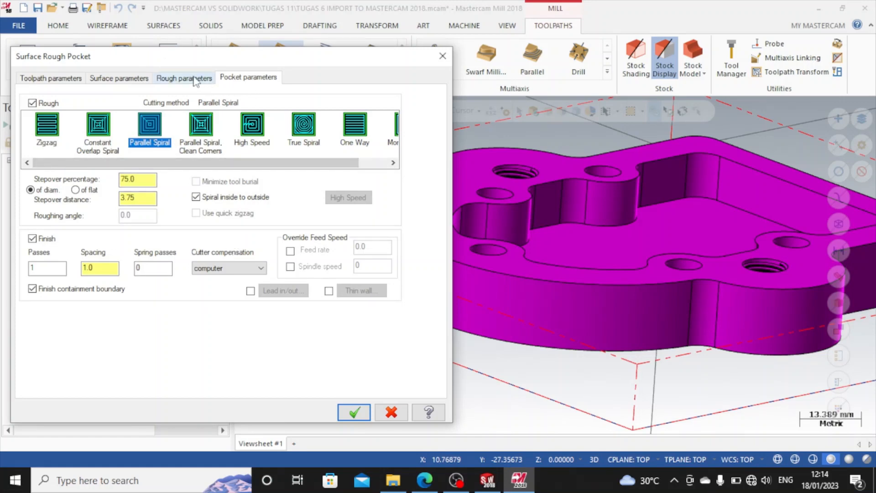
click(260, 268)
click(261, 268)
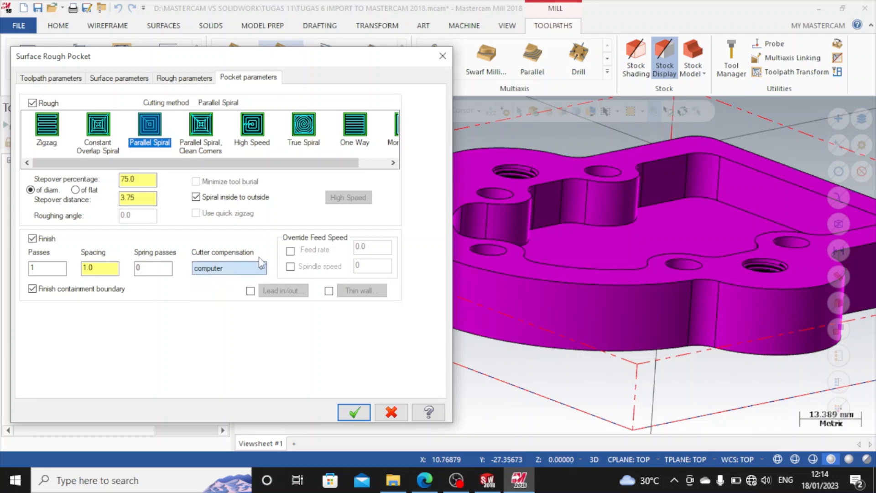
Step: Accept gap settings of 75% of stepover with Follow Surface(s) motion and generate the second pocket toolpath
click(200, 82)
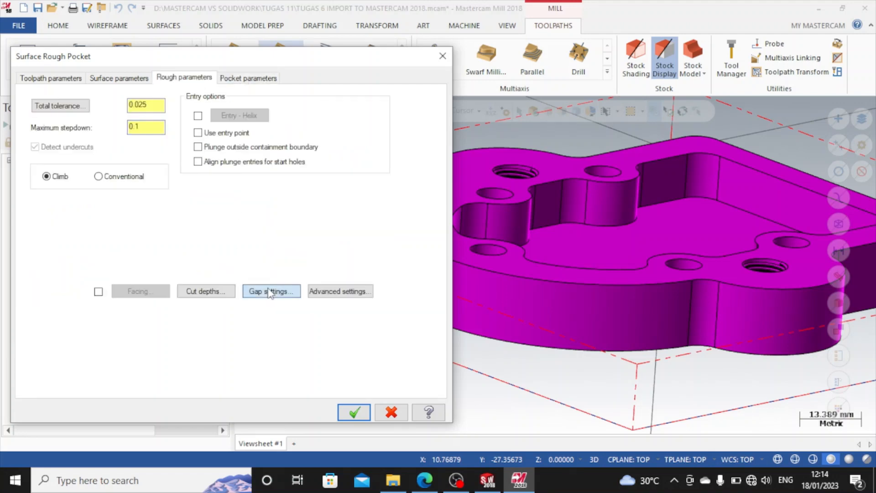
click(269, 291)
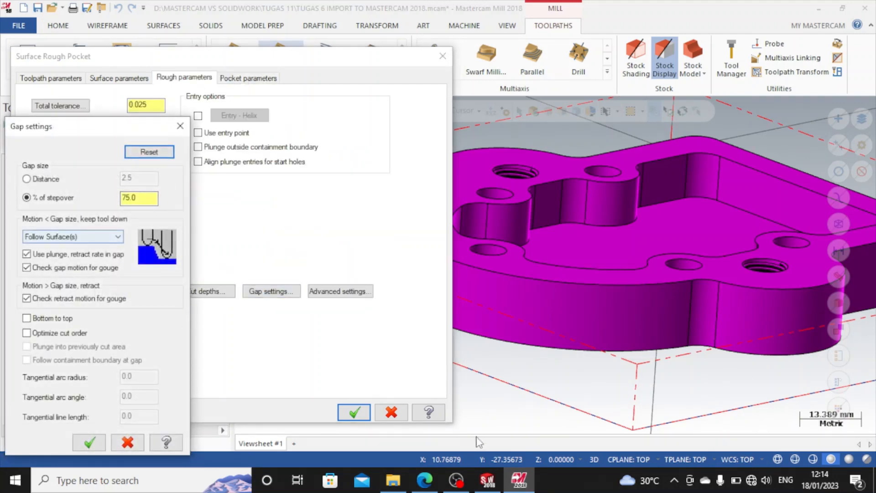
click(89, 442)
click(352, 413)
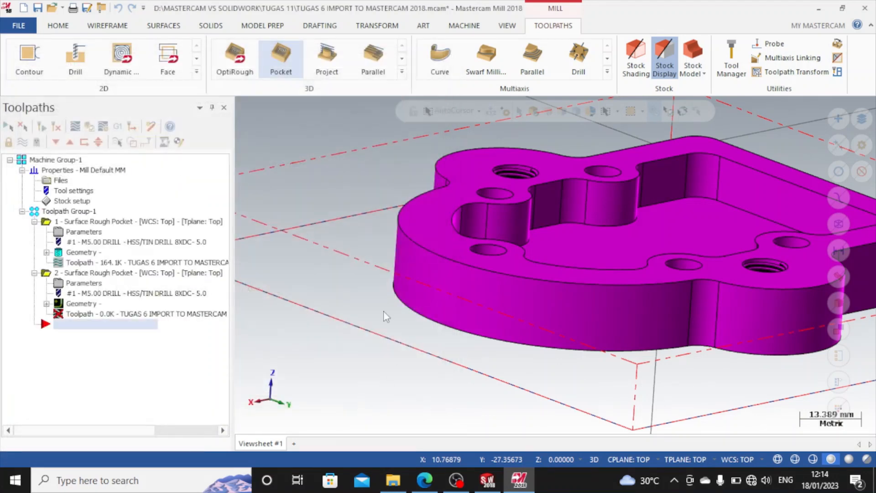
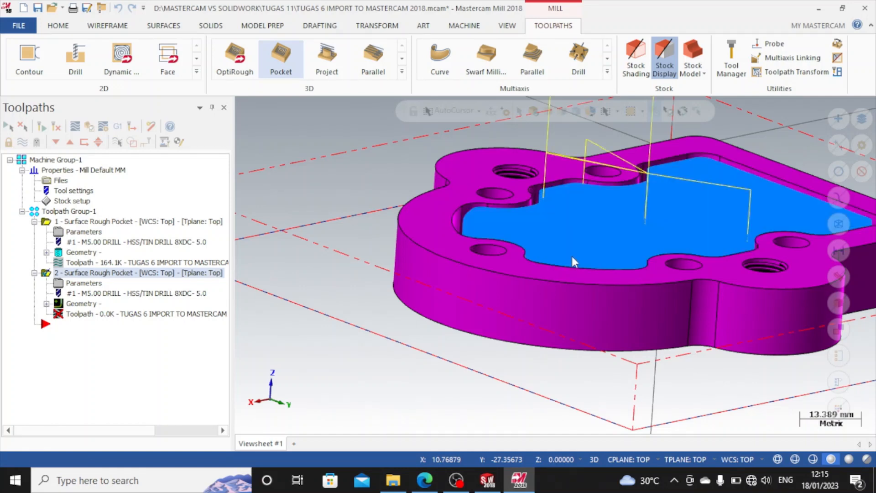
Step: Set the first Surface Rough Pocket toolpath's stock to leave on drive to 1.0
scroll(619, 222, down, 1)
scroll(619, 222, down, 5)
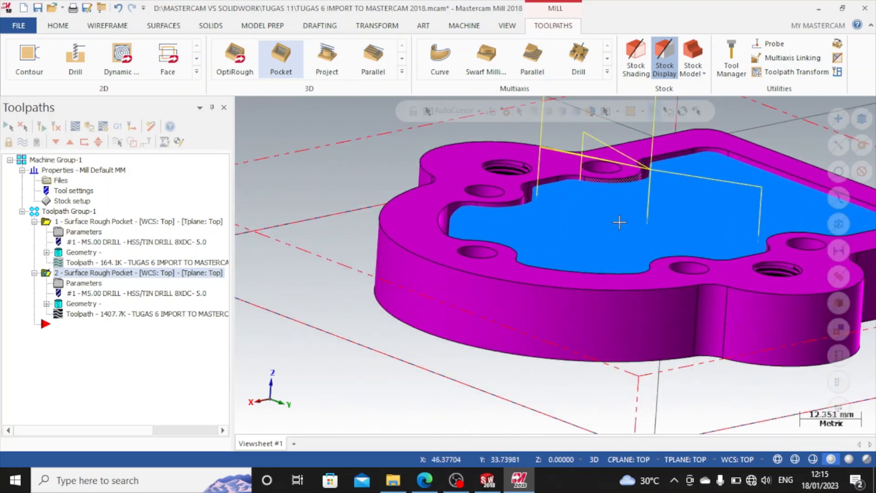
scroll(697, 190, up, 4)
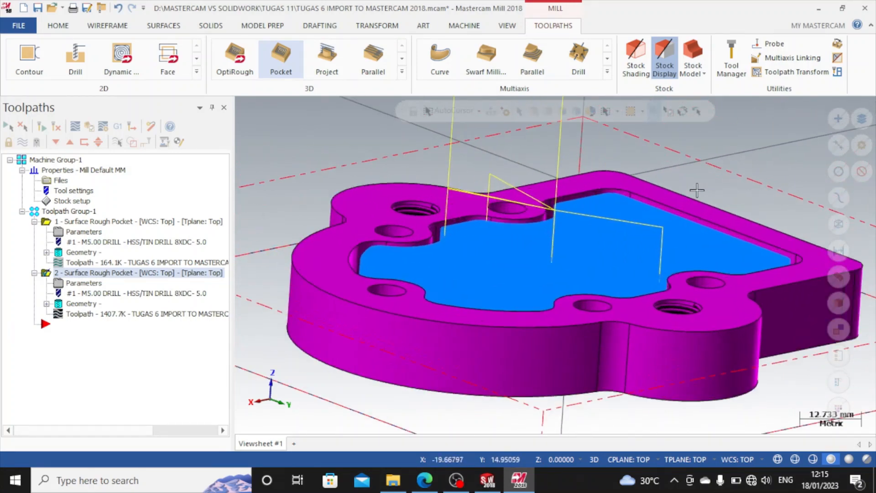
middle_drag(631, 272, 598, 250)
scroll(460, 303, up, 2)
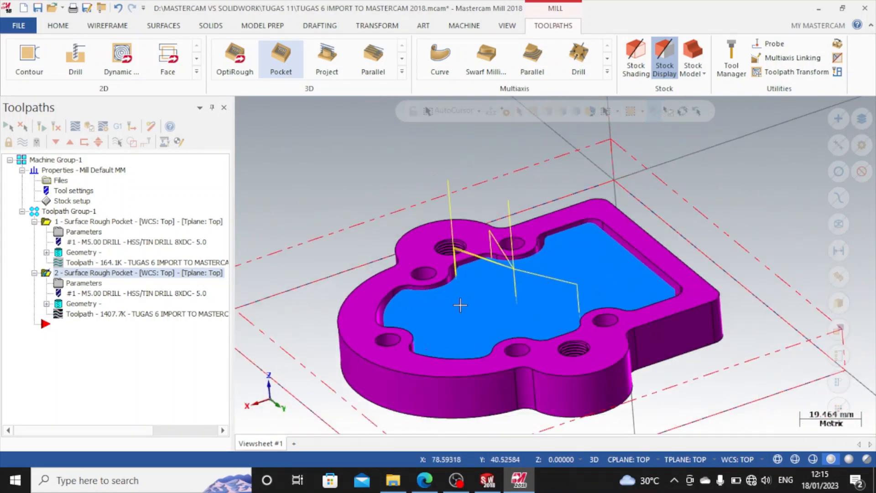
scroll(455, 309, down, 1)
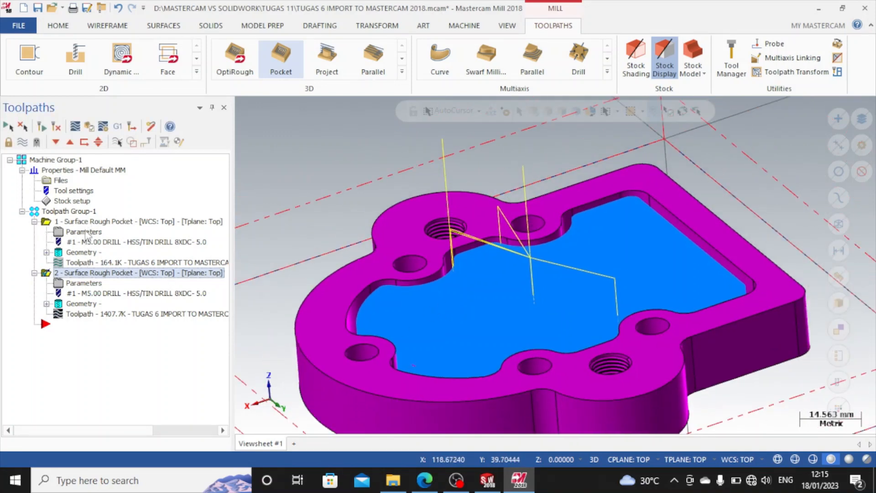
click(85, 232)
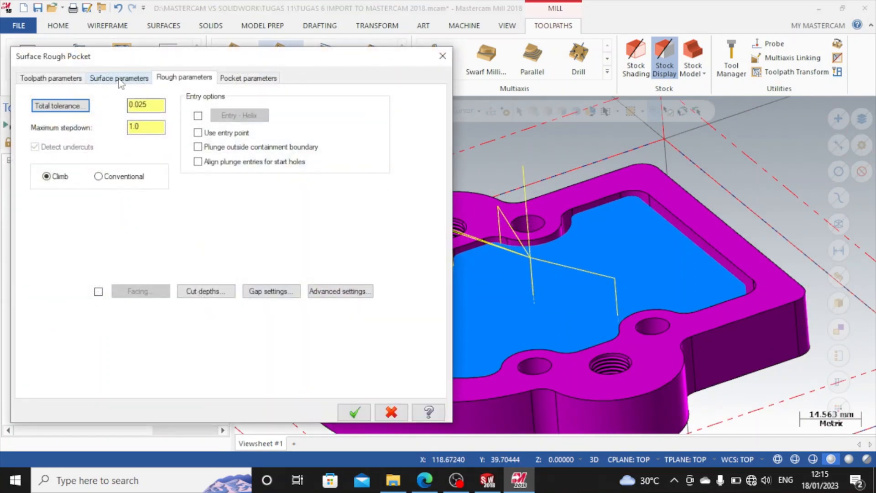
click(120, 79)
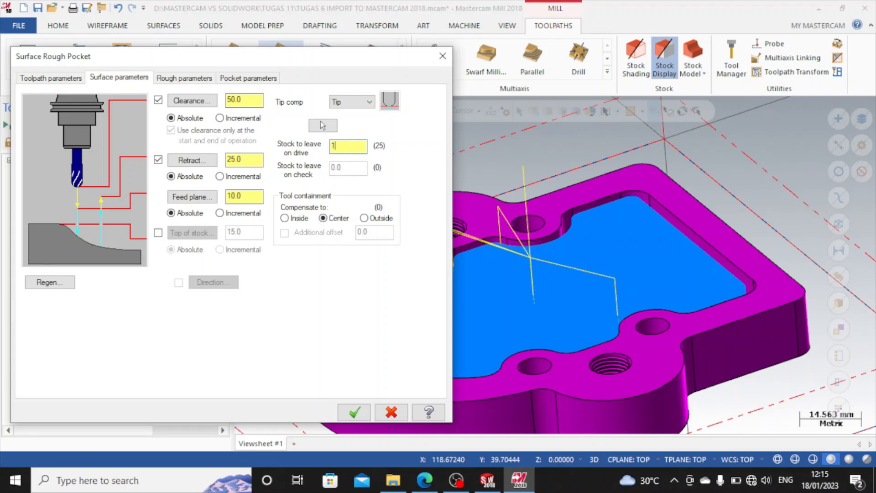
click(354, 412)
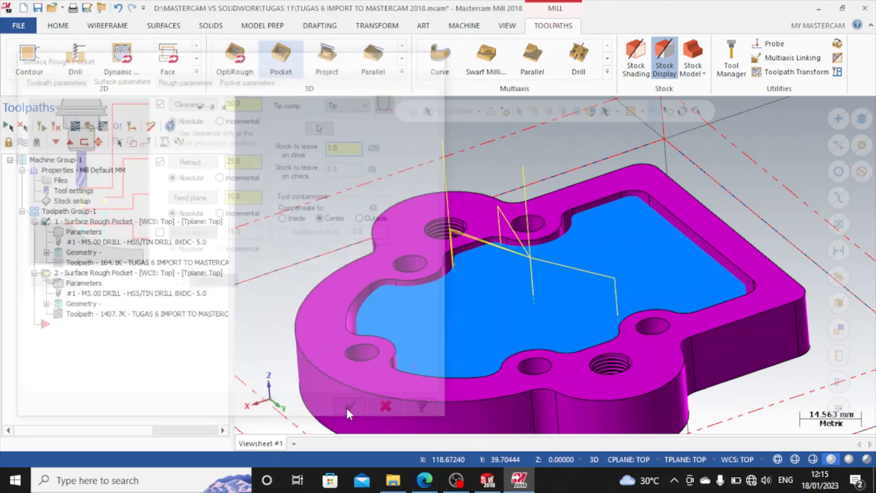
Step: Open the first toolpath's backplot, regenerating the changed operation, and leave the backplot
click(94, 261)
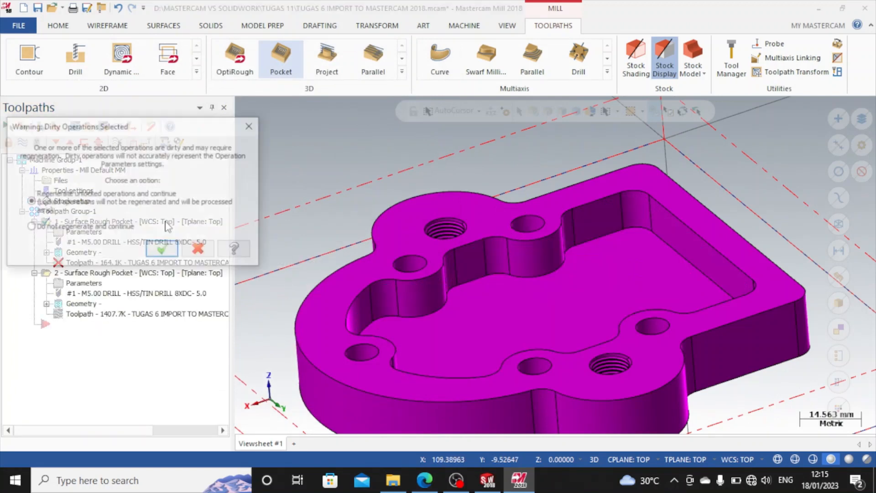
click(164, 249)
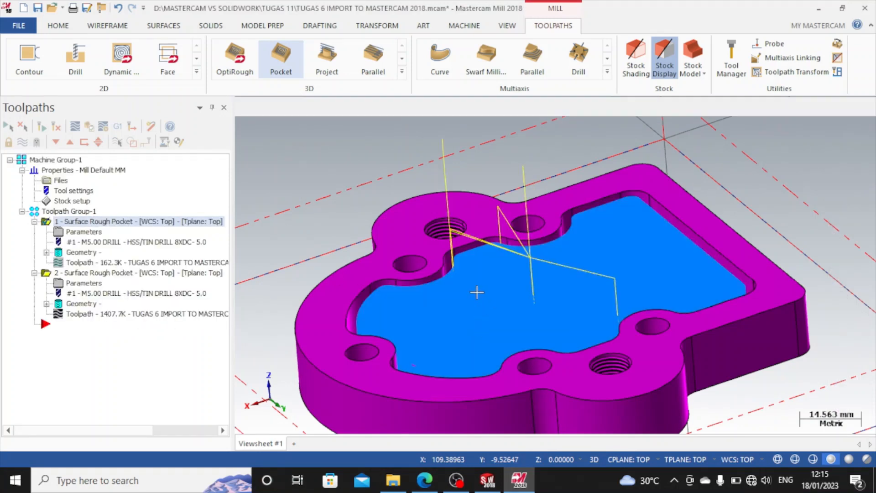
key(Escape)
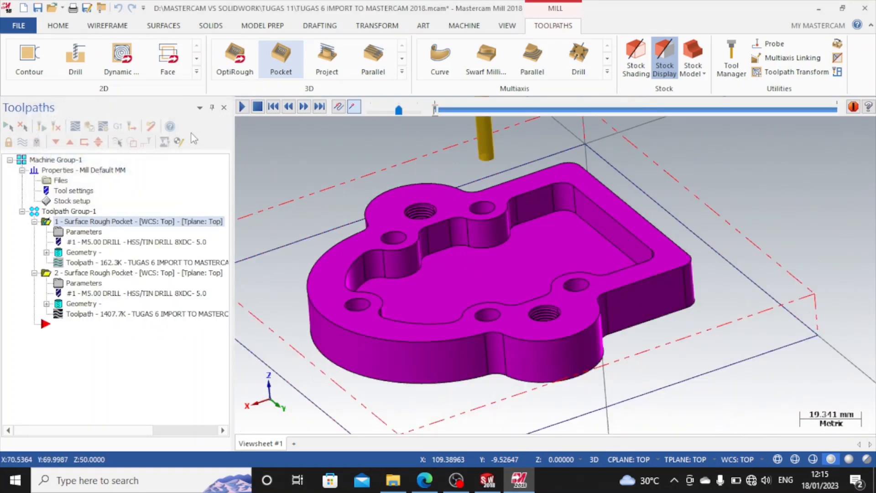
Step: Examine the second Surface Rough Pocket toolpath inside the pocket from isometric and tilted views
middle_drag(478, 279, 458, 296)
click(82, 273)
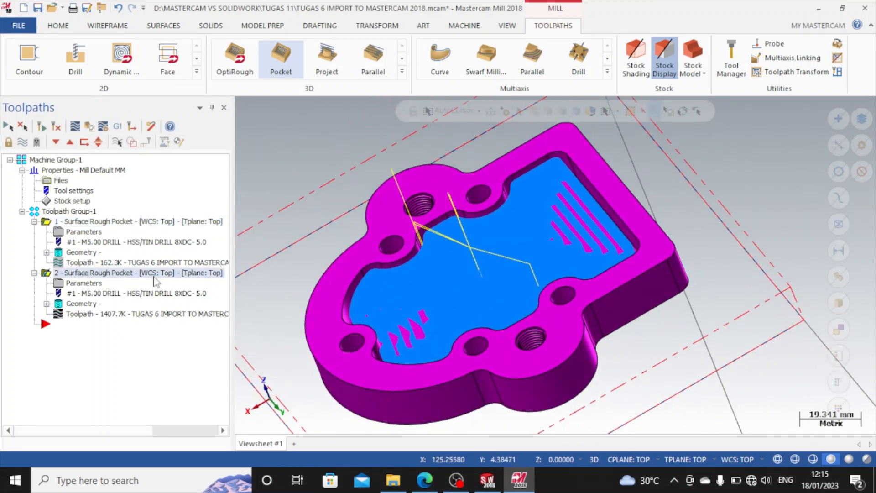
middle_drag(592, 324, 625, 354)
right_click(684, 288)
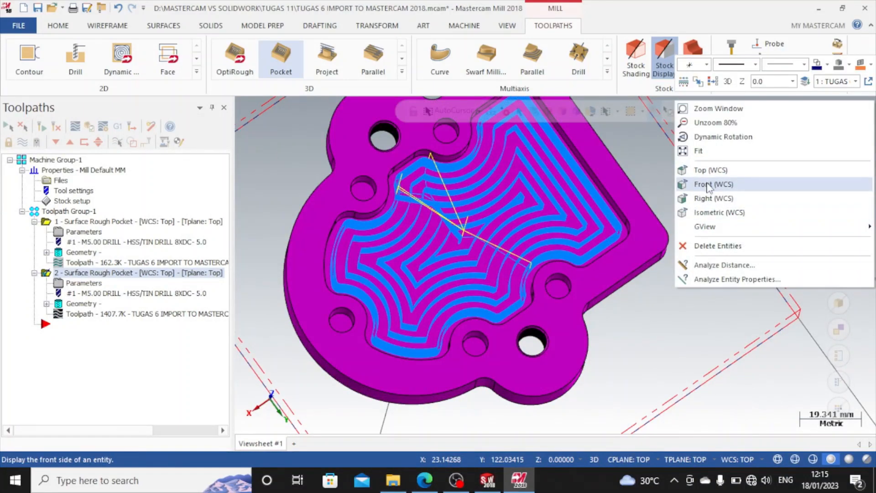
click(706, 213)
scroll(618, 249, up, 5)
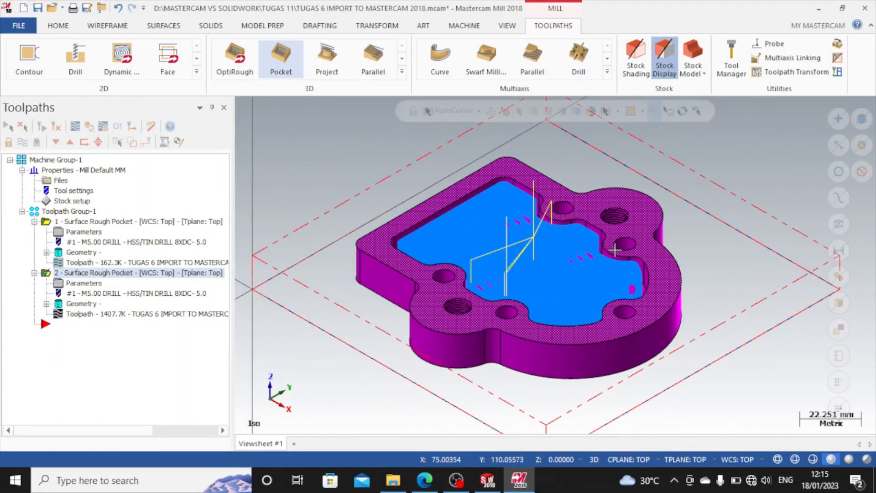
mouse_move(614, 251)
middle_down()
mouse_move(576, 285)
mouse_move(598, 295)
mouse_move(610, 268)
mouse_move(600, 253)
middle_up()
scroll(495, 261, down, 4)
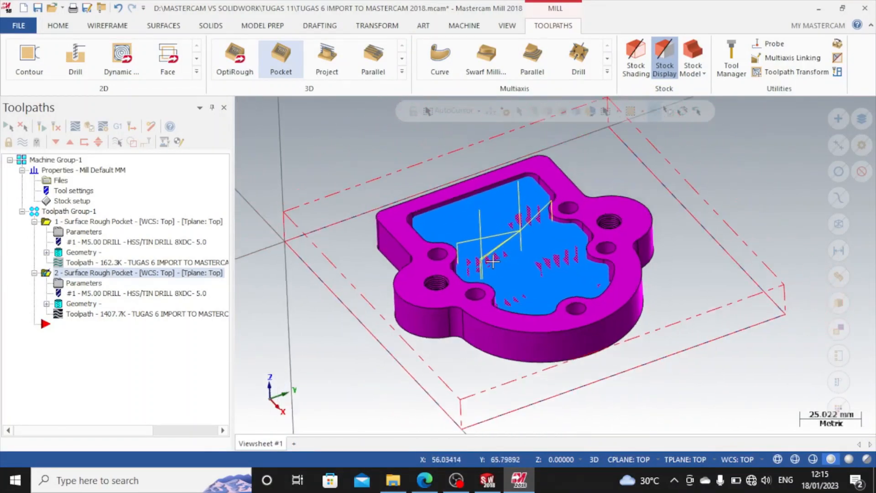
scroll(492, 260, up, 3)
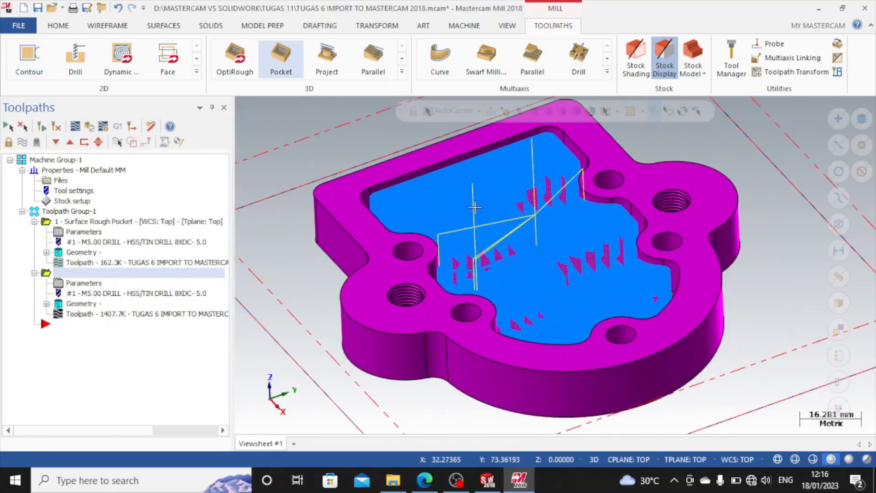
Step: Examine the second Surface Rough Pocket toolpath within the cover plate and stock boundary from isometric, tilted and top views
scroll(483, 233, down, 3)
scroll(475, 206, up, 4)
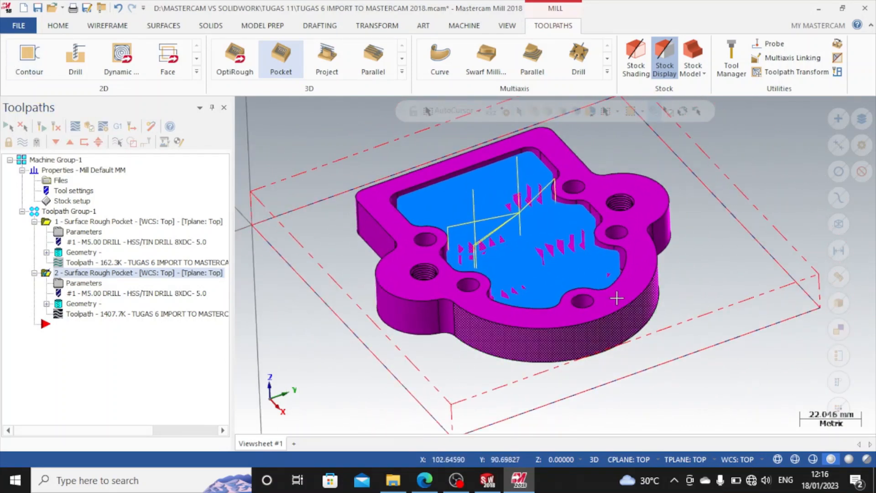
scroll(731, 232, up, 1)
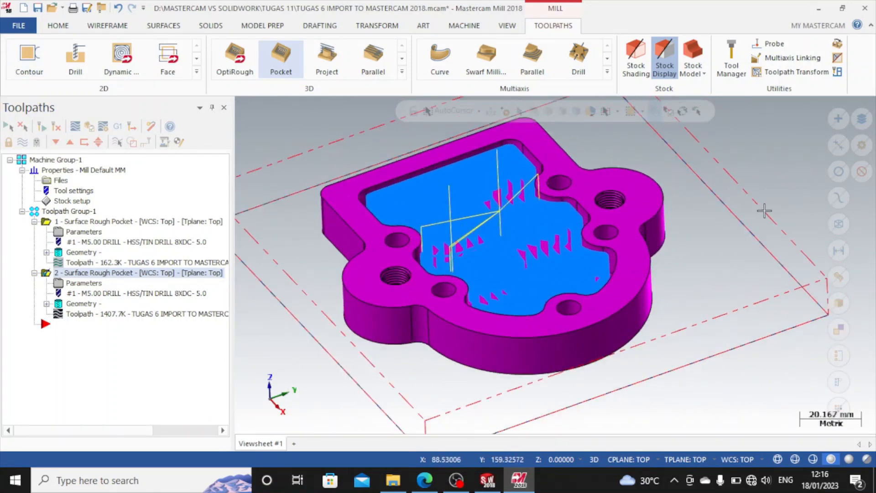
scroll(744, 242, down, 3)
scroll(744, 242, down, 1)
right_click(749, 224)
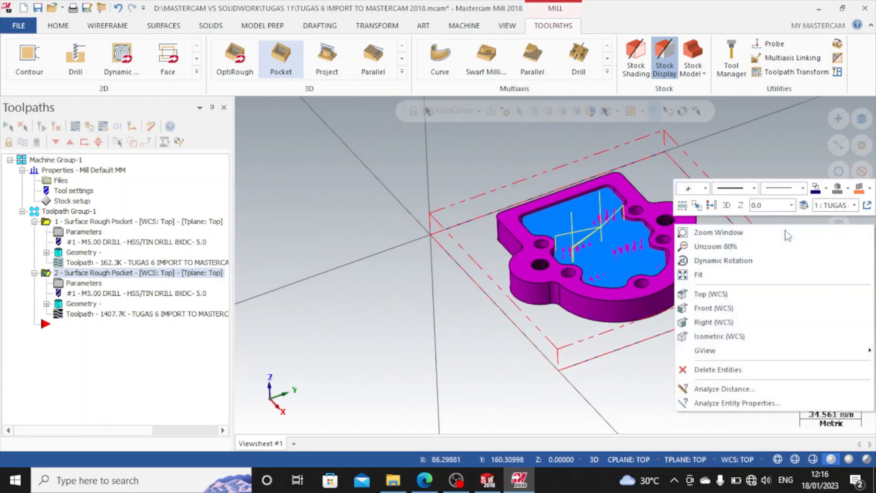
click(749, 337)
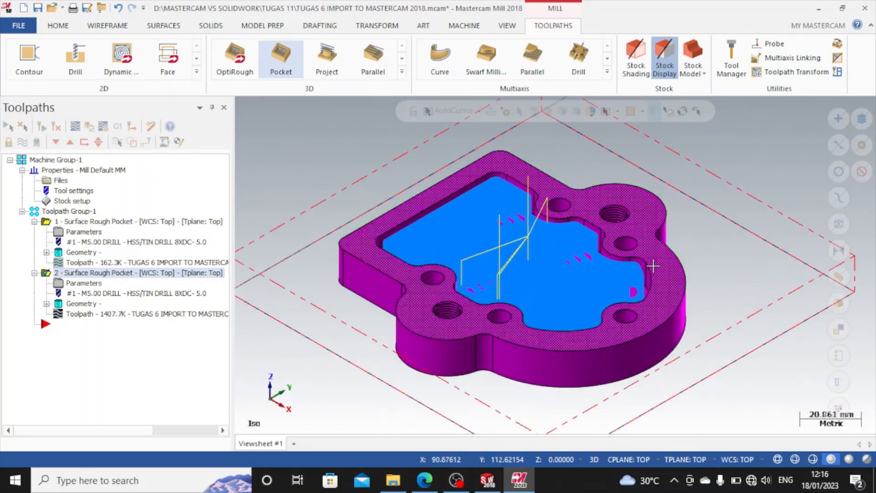
scroll(639, 299, down, 2)
mouse_move(639, 298)
middle_down()
mouse_move(675, 293)
mouse_move(683, 272)
mouse_move(664, 273)
mouse_move(661, 292)
middle_up()
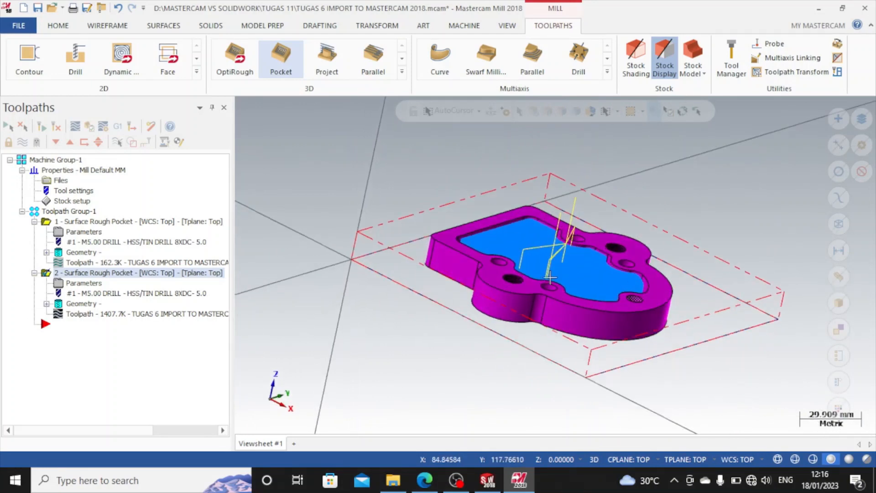
right_click(707, 220)
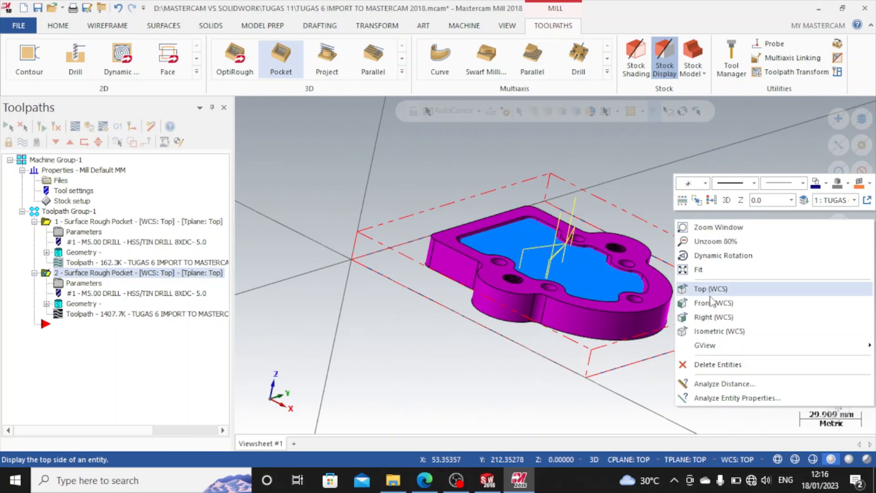
click(711, 288)
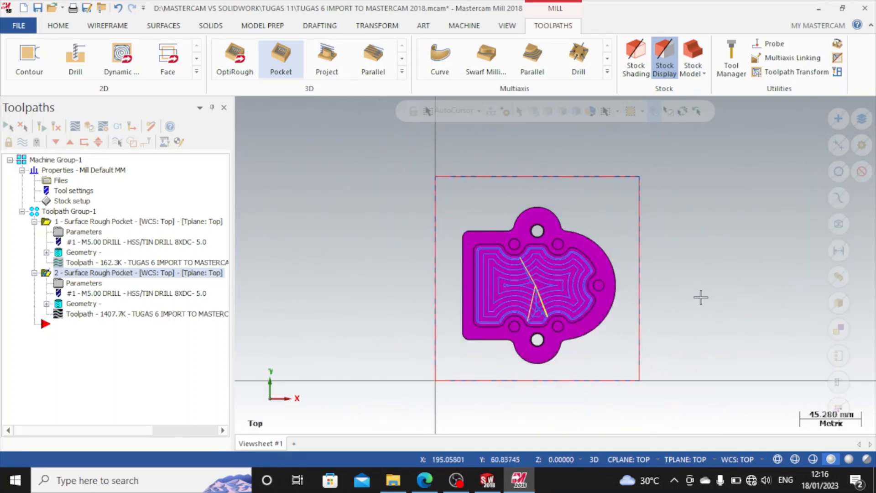
middle_drag(613, 235, 555, 183)
scroll(456, 292, up, 3)
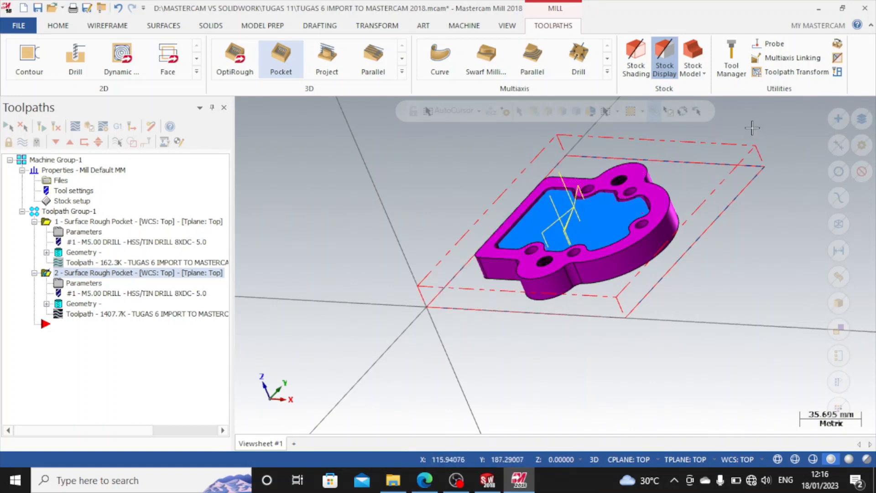
Step: Inspect both pocket toolpaths from the top view, and return the cover plate to the isometric view
scroll(738, 128, up, 3)
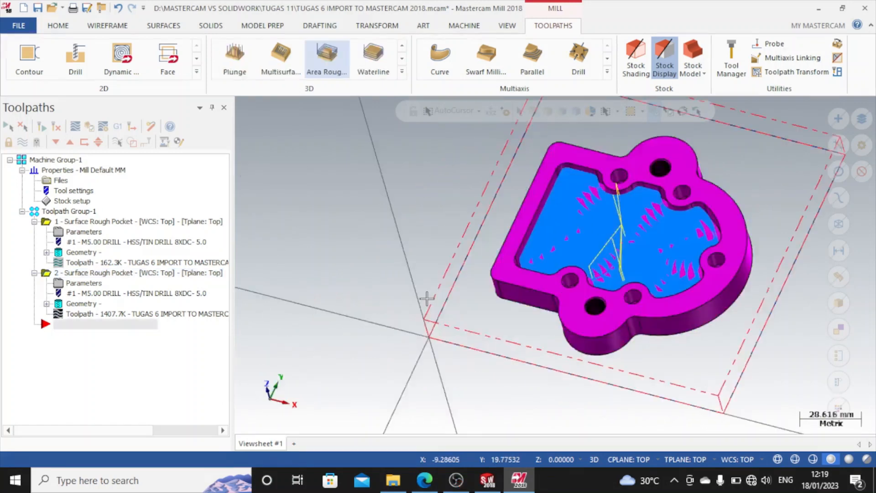
scroll(511, 287, down, 1)
scroll(511, 286, up, 1)
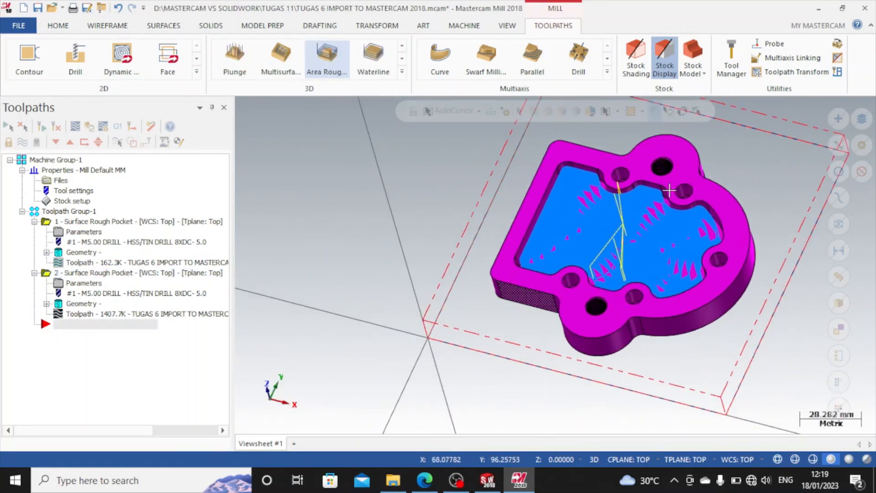
right_click(770, 166)
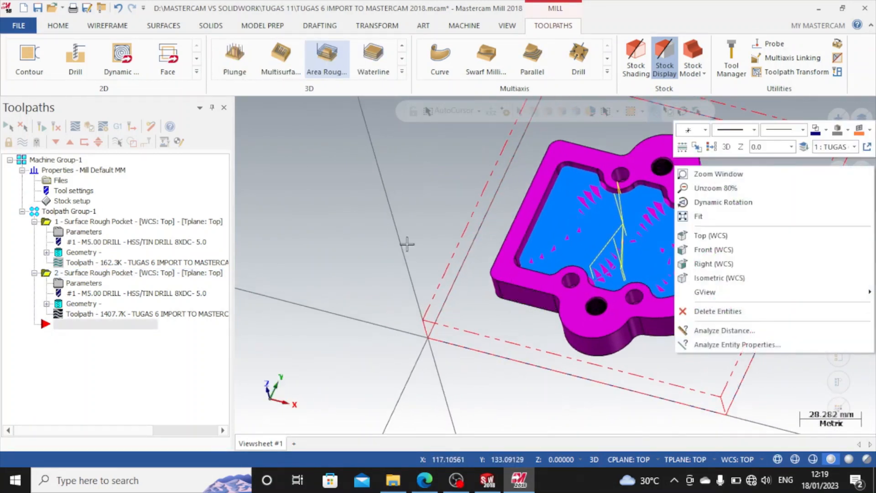
click(803, 239)
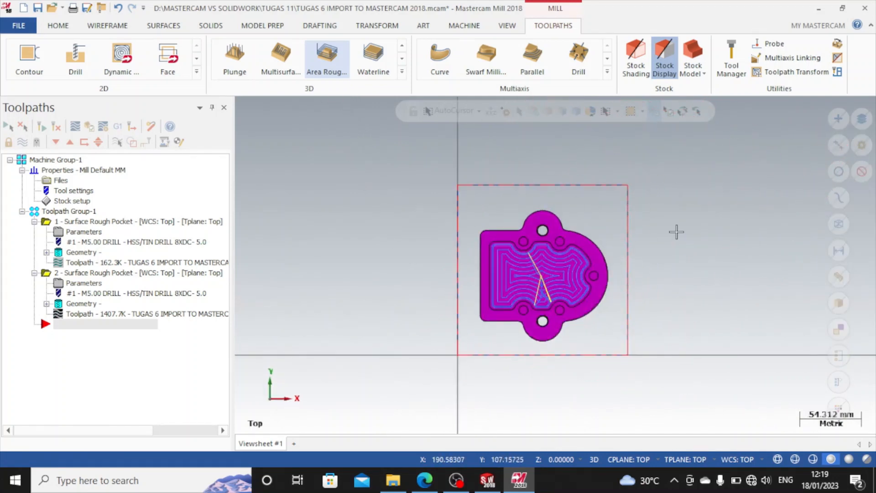
right_click(675, 231)
click(719, 344)
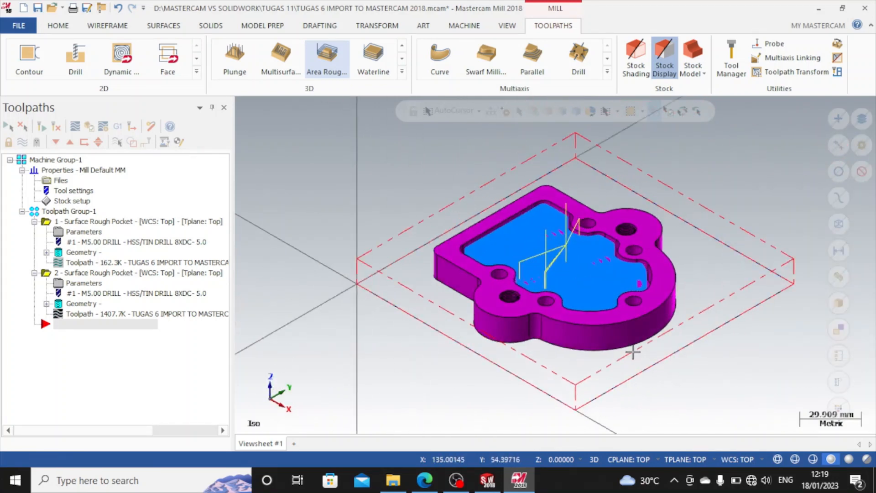
scroll(627, 359, up, 2)
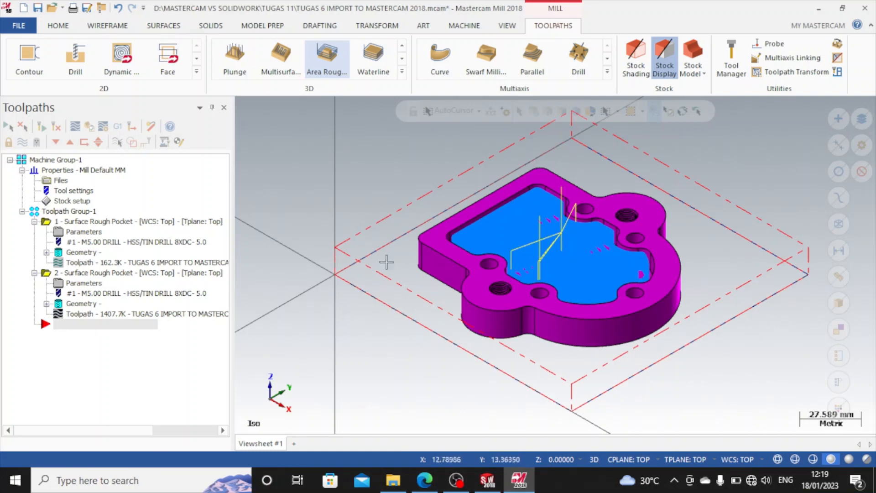
Step: Extrude the rectangular outline around the part 15 mm upward as a new solid body
click(211, 26)
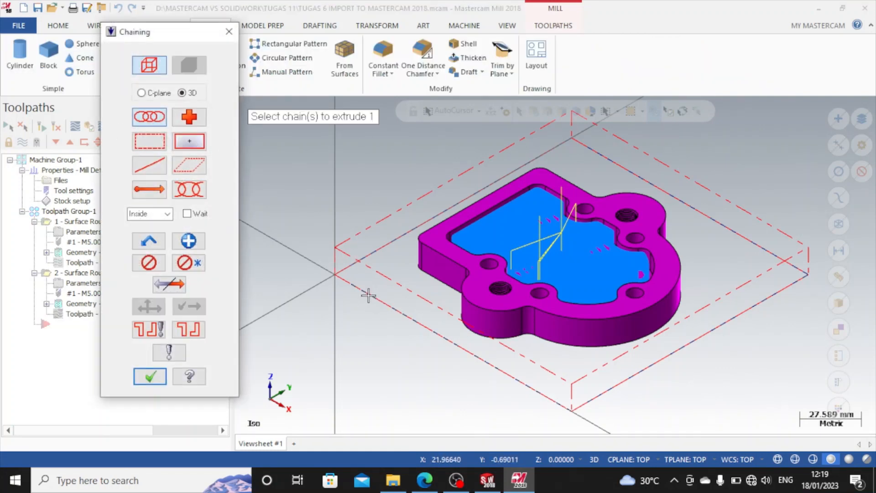
click(356, 286)
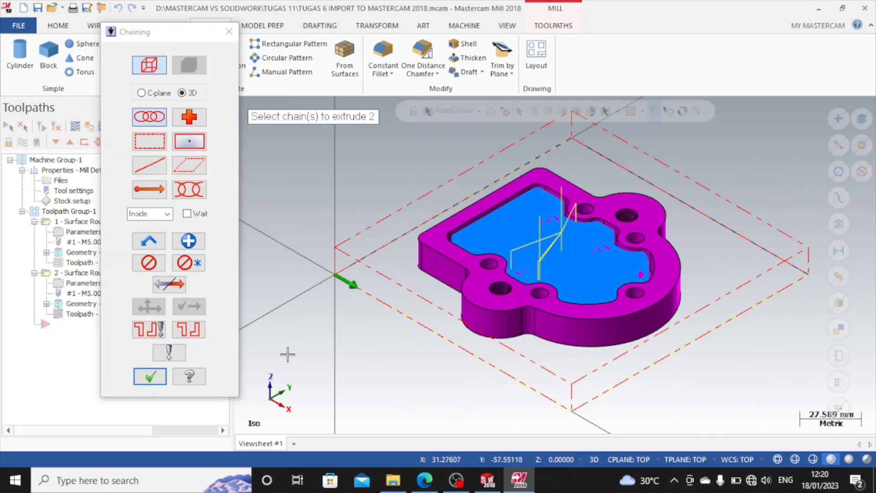
click(137, 376)
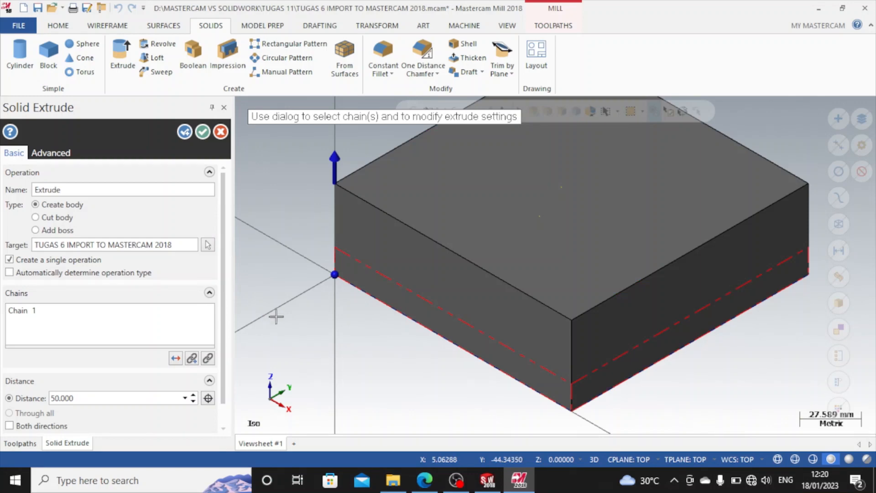
scroll(229, 278, down, 1)
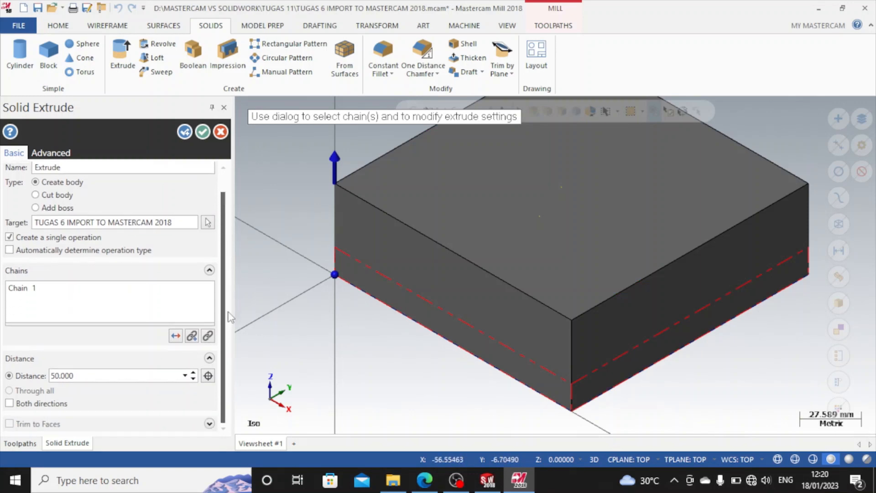
double_click(115, 377)
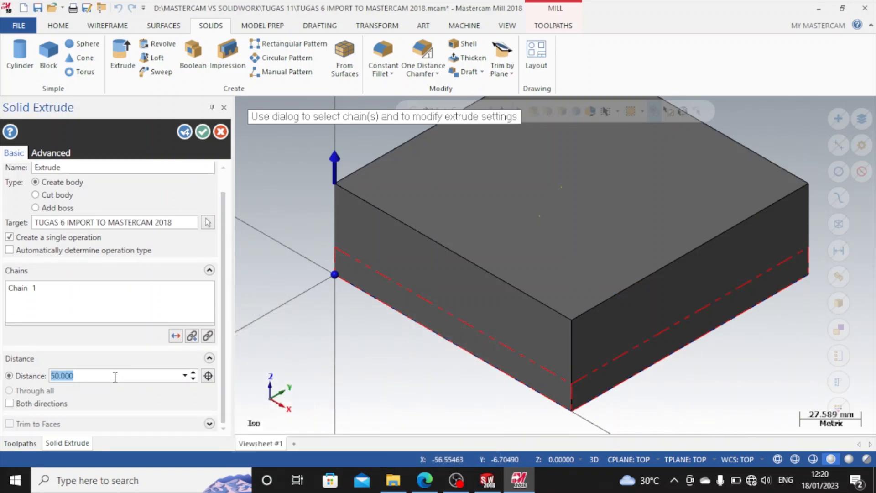
text(15)
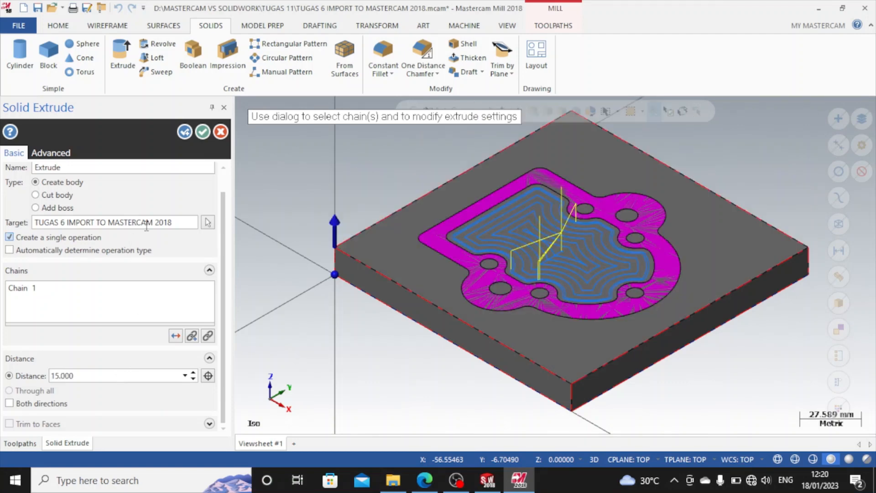
click(202, 132)
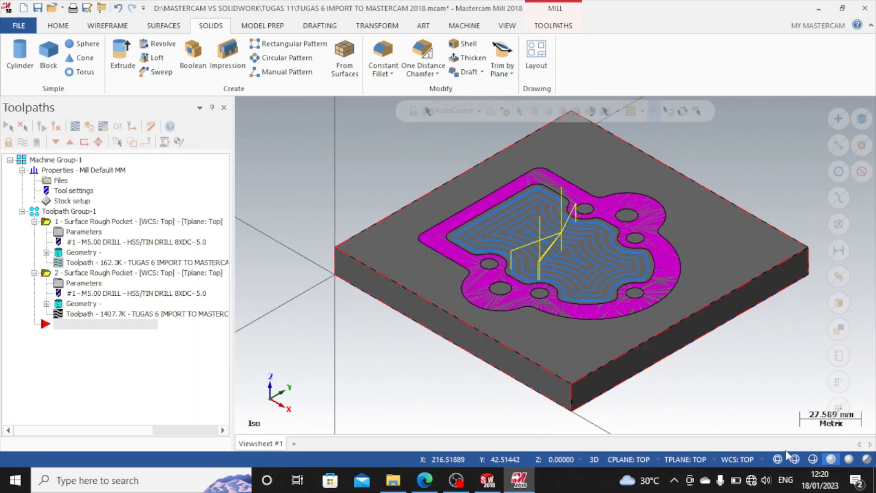
Step: Display the model in wireframe with all edges visible and examine the part inside the extruded block
click(814, 460)
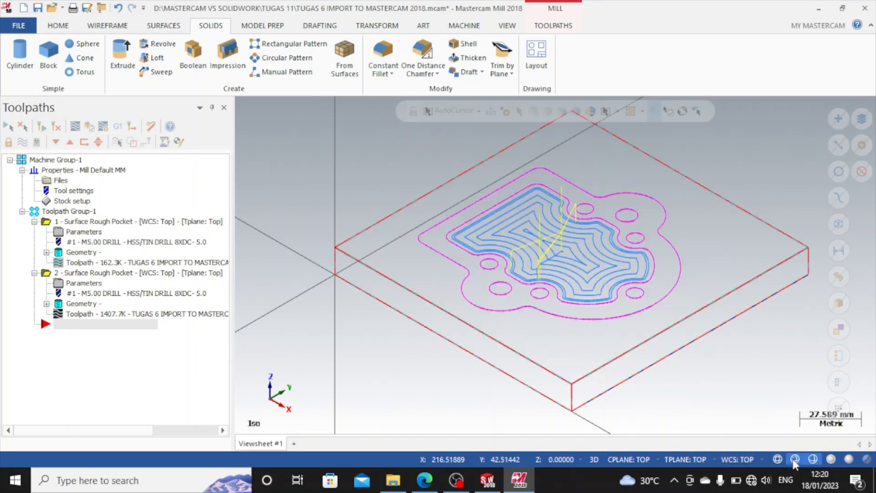
click(794, 460)
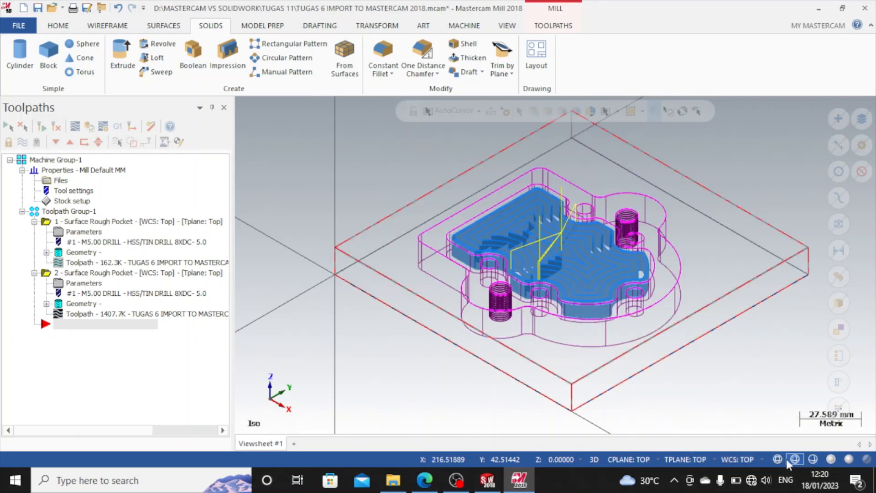
mouse_move(685, 392)
middle_down()
mouse_move(669, 410)
mouse_move(686, 391)
middle_up()
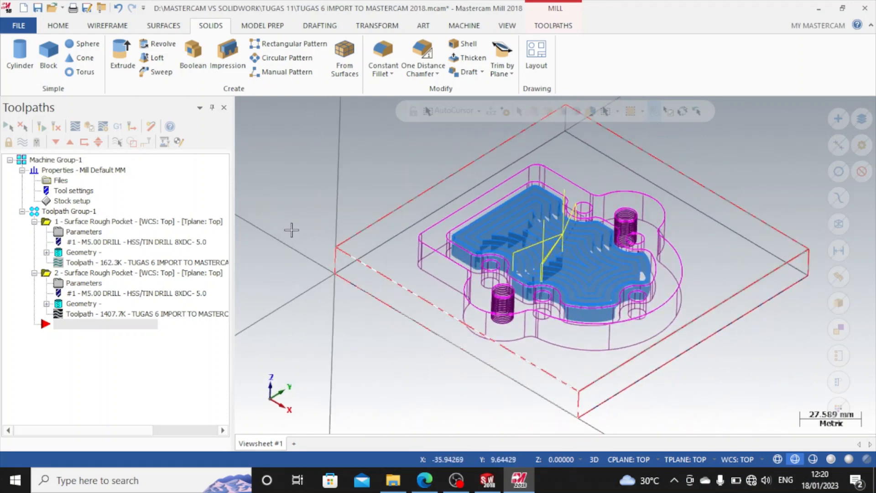
scroll(739, 264, down, 2)
scroll(738, 267, up, 2)
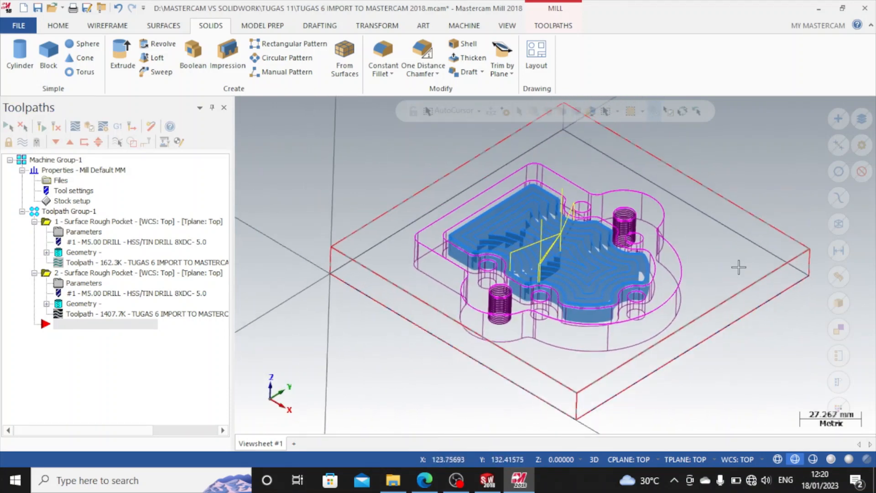
scroll(739, 267, down, 2)
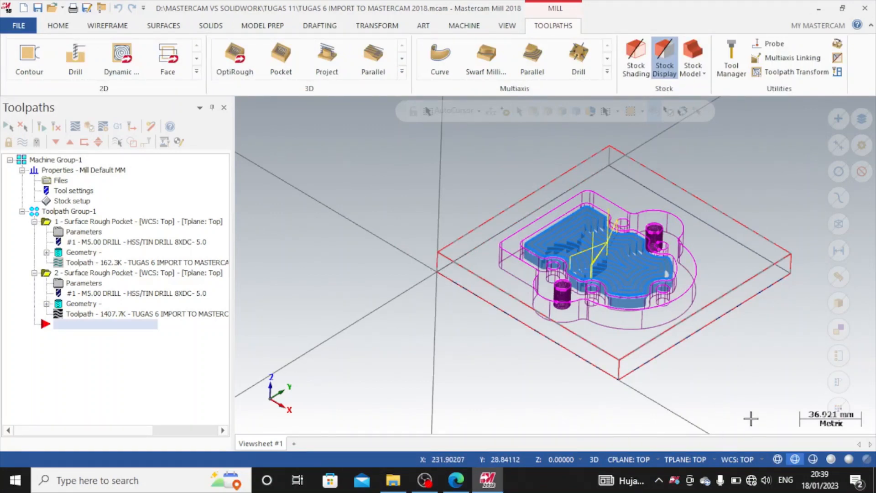
Step: Restore the shaded display and delete the extruded rectangular block surrounding the part
click(832, 460)
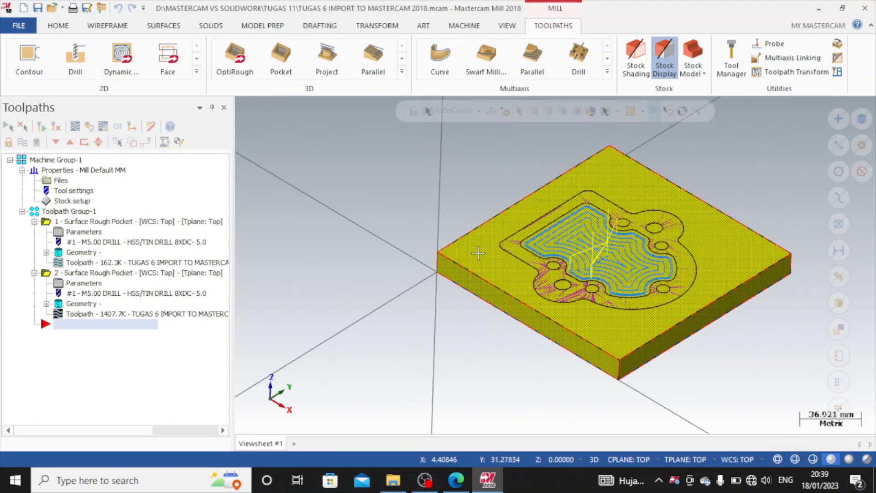
key(Delete)
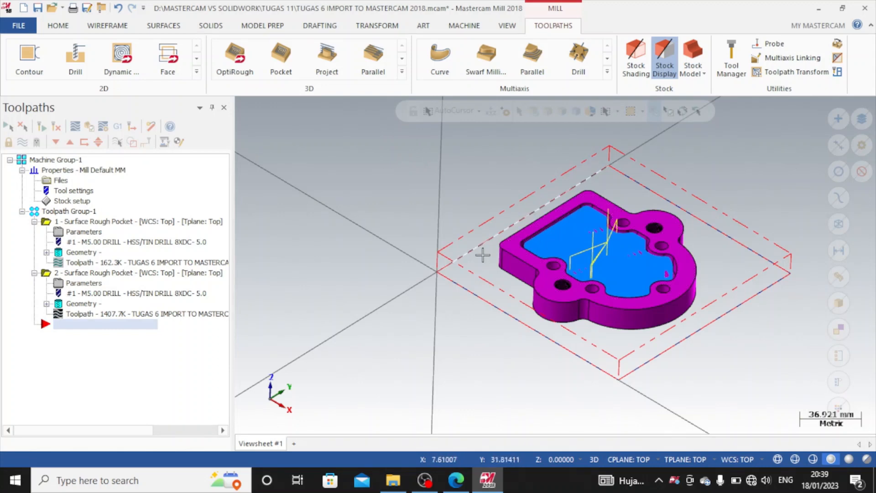
scroll(722, 242, down, 1)
scroll(776, 246, up, 2)
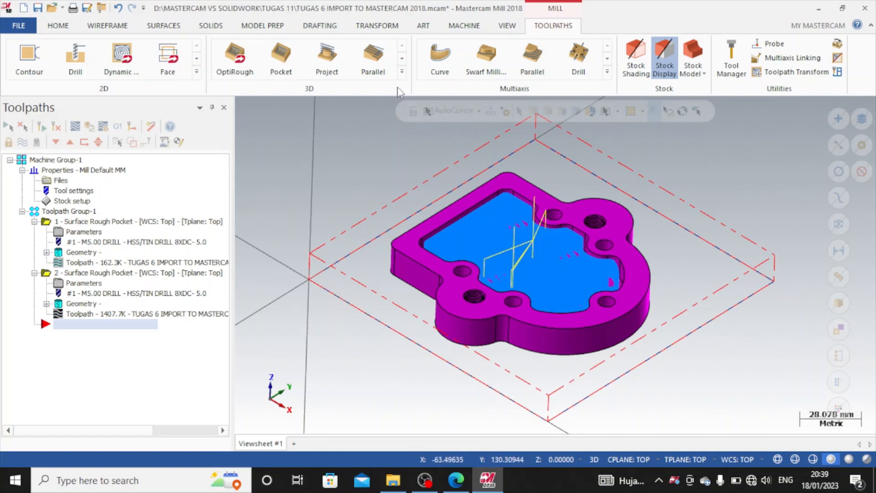
Step: Open the first Surface Rough Pocket operation's parameters and delete its tool HSS/TIN DRILL 8xDc- 5.0
click(402, 72)
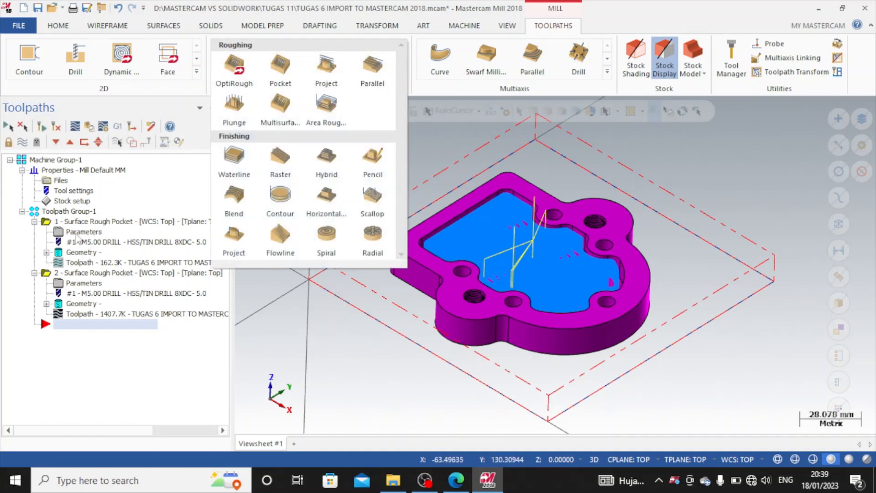
click(78, 233)
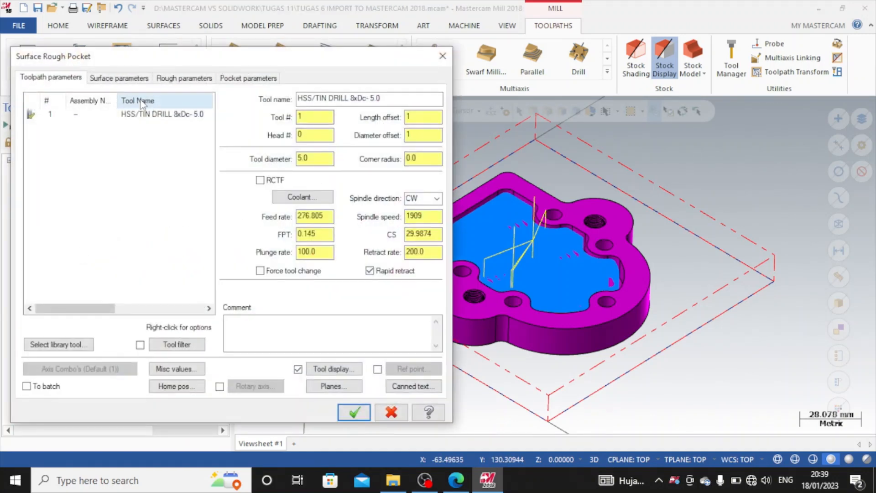
click(166, 118)
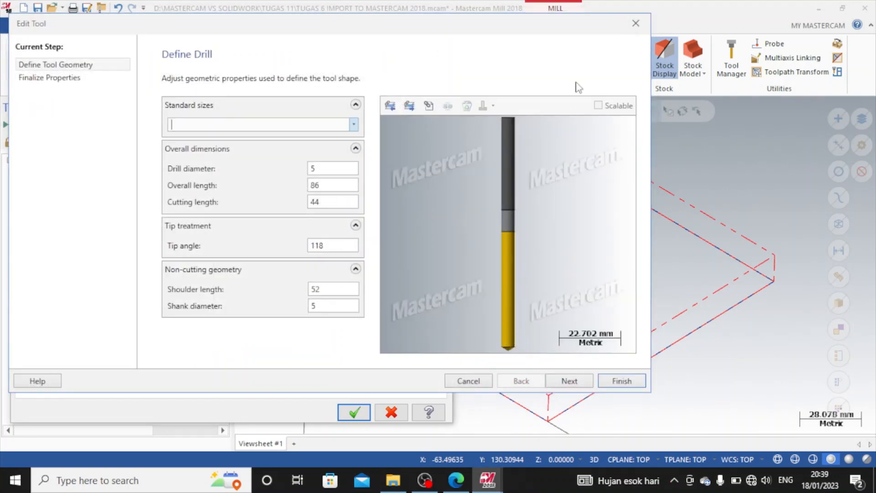
click(636, 23)
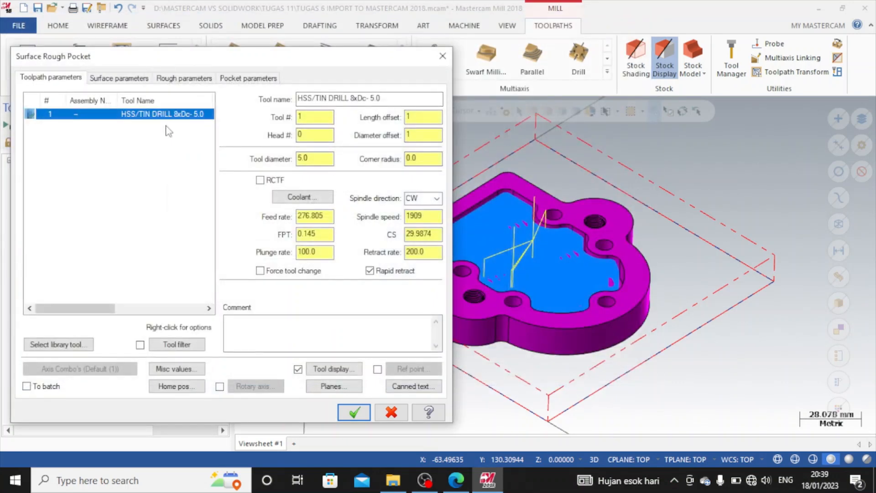
key(Delete)
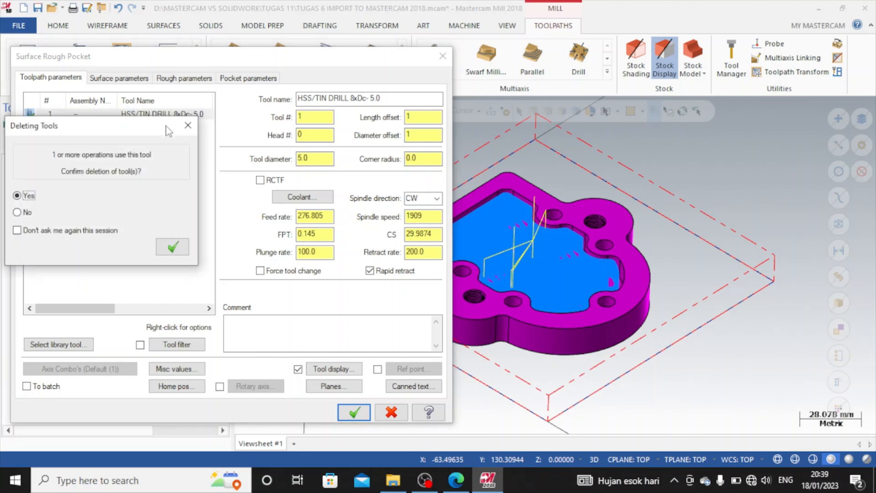
click(173, 246)
Step: Filter the tool library for the 5 mm flat end mill, assign FLAT END MILL - 5 to the operation, and accept its tool geometry
click(60, 345)
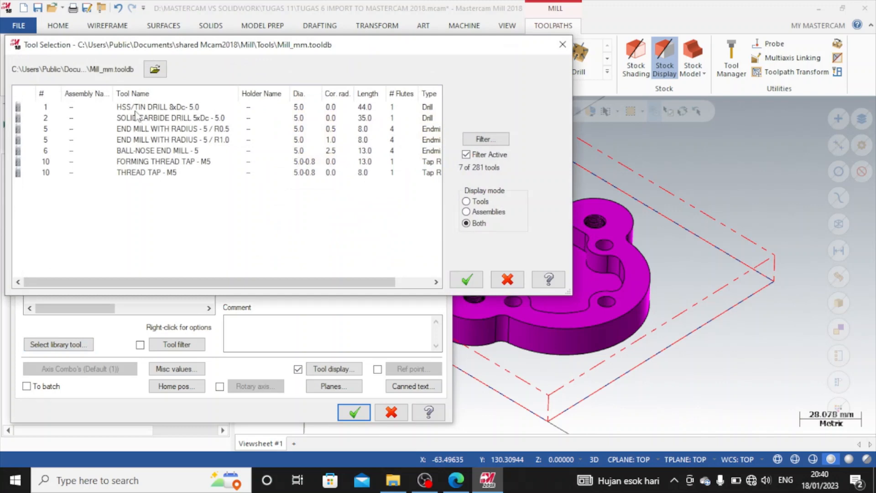
click(485, 139)
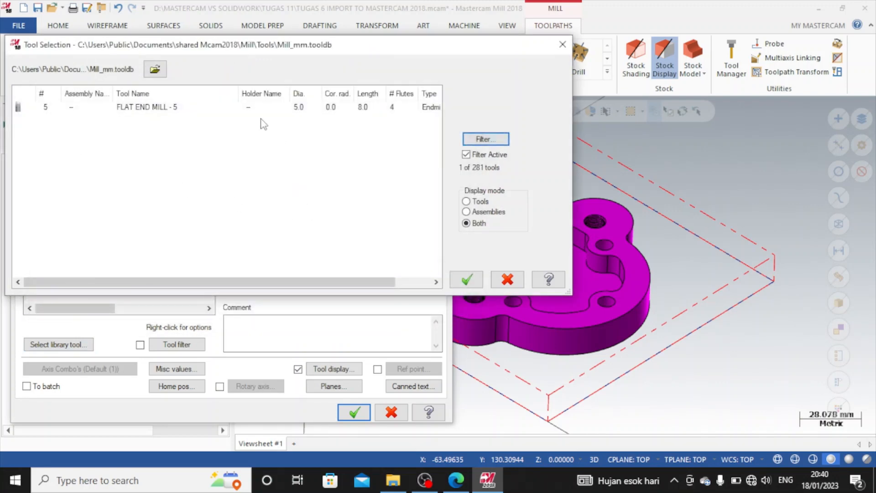
click(187, 108)
click(466, 279)
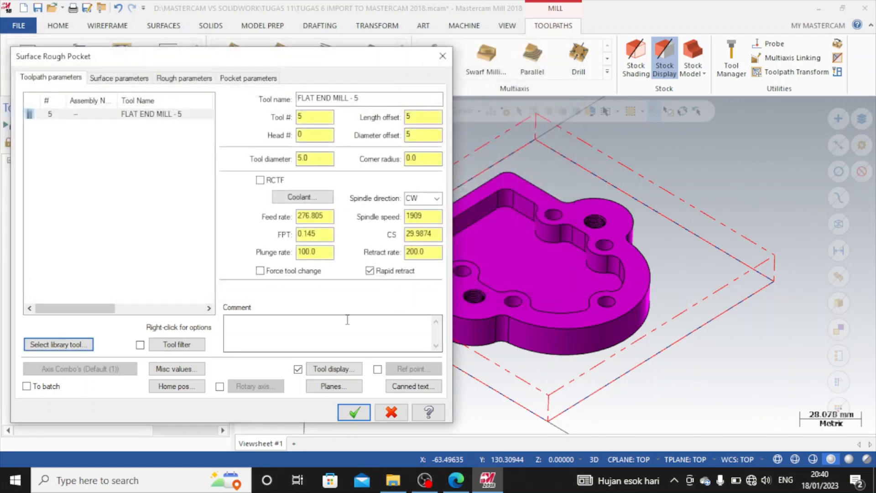
double_click(163, 114)
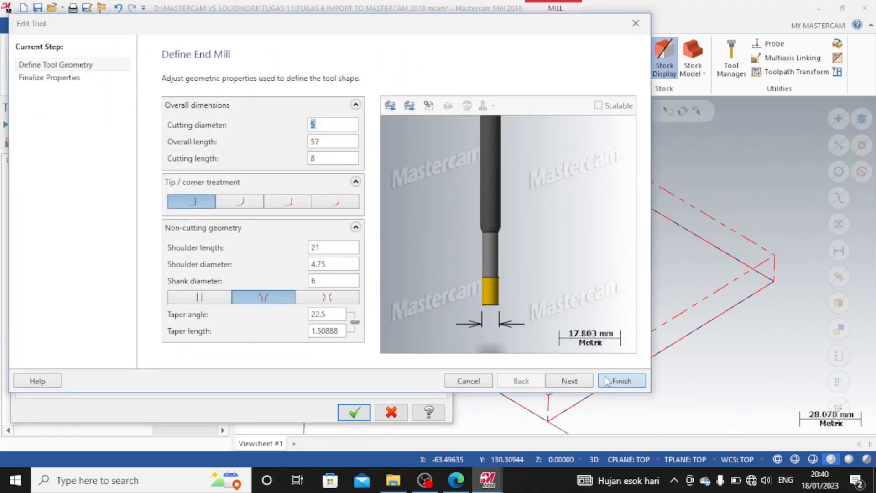
click(608, 382)
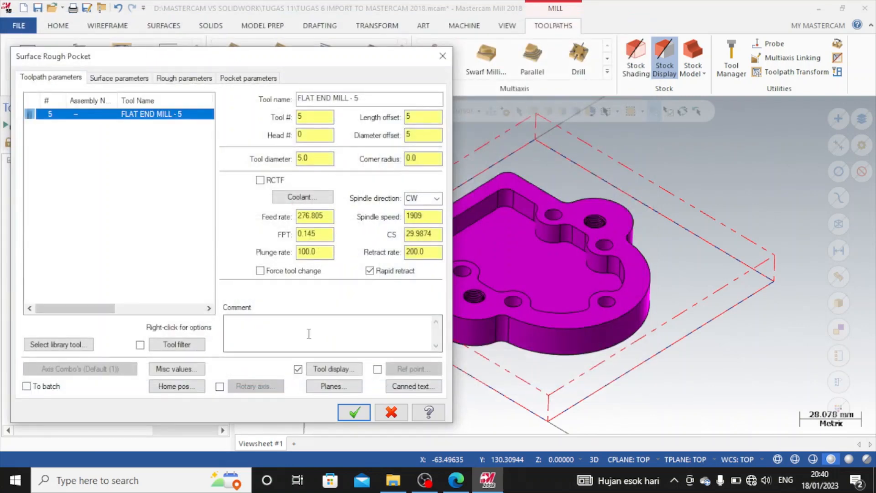
Step: Review the surface, rough and pocket parameters of the first Surface Rough Pocket operation
click(115, 79)
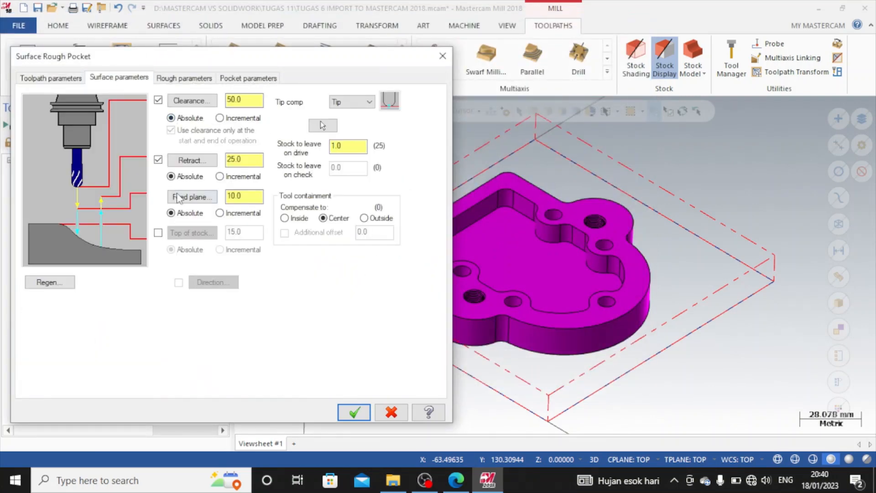
click(187, 78)
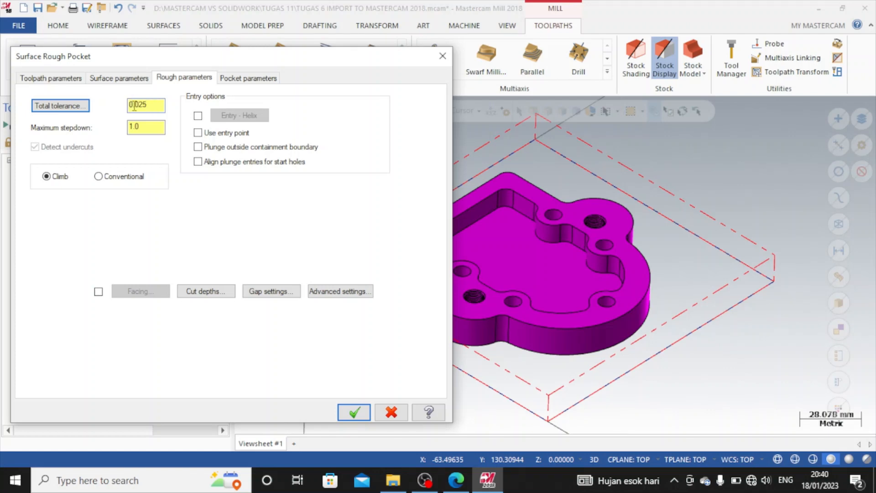
click(231, 78)
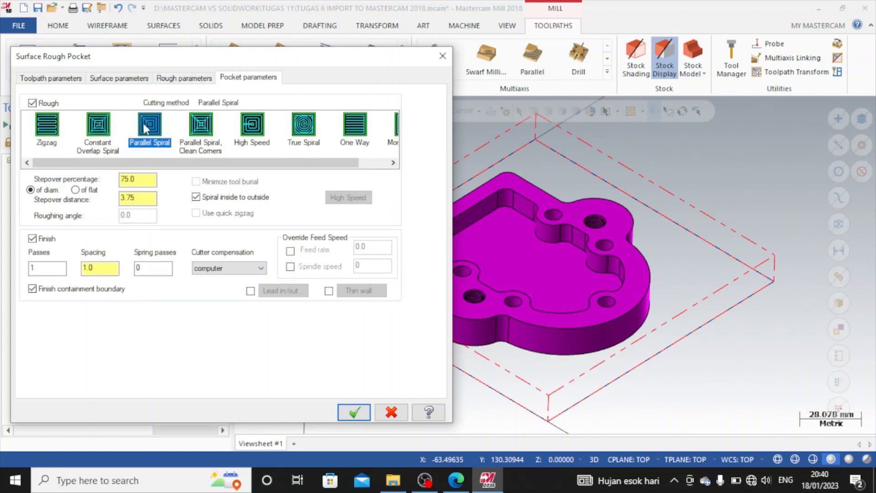
click(192, 80)
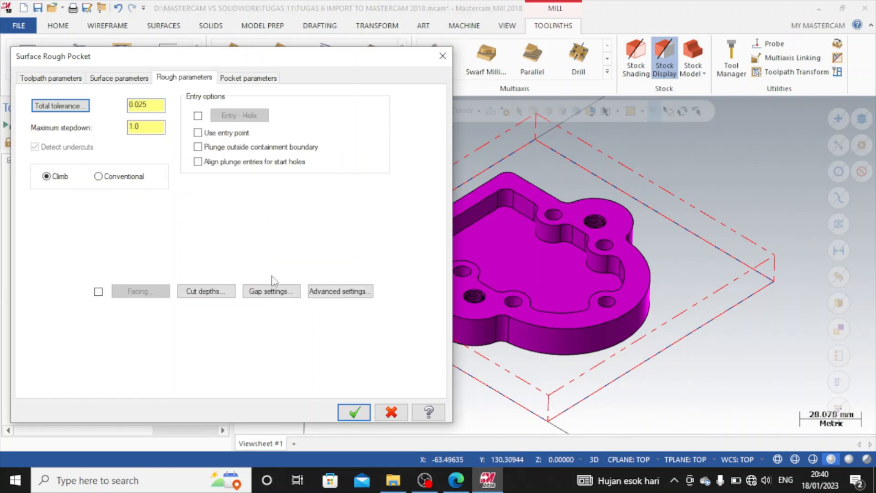
click(272, 292)
click(152, 196)
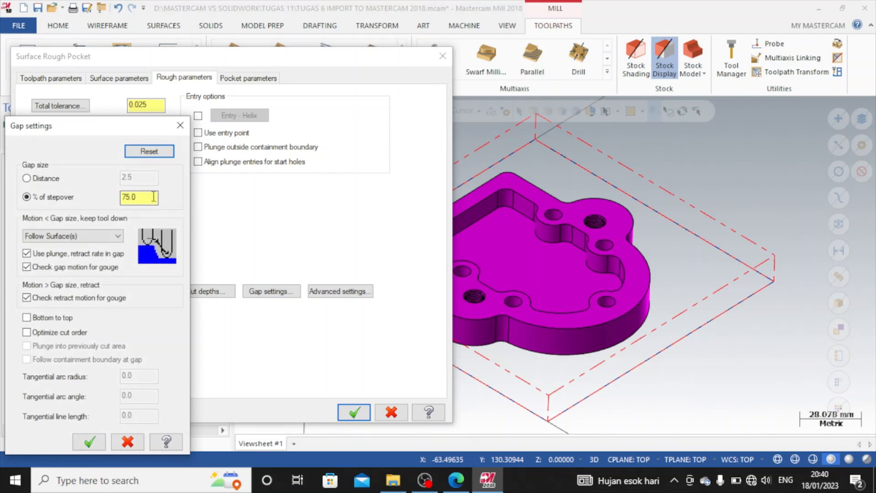
click(69, 235)
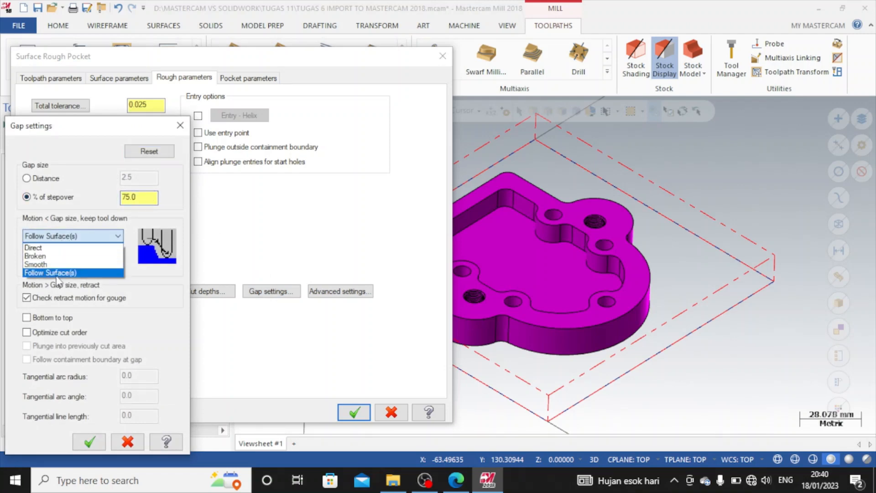
click(60, 265)
click(127, 443)
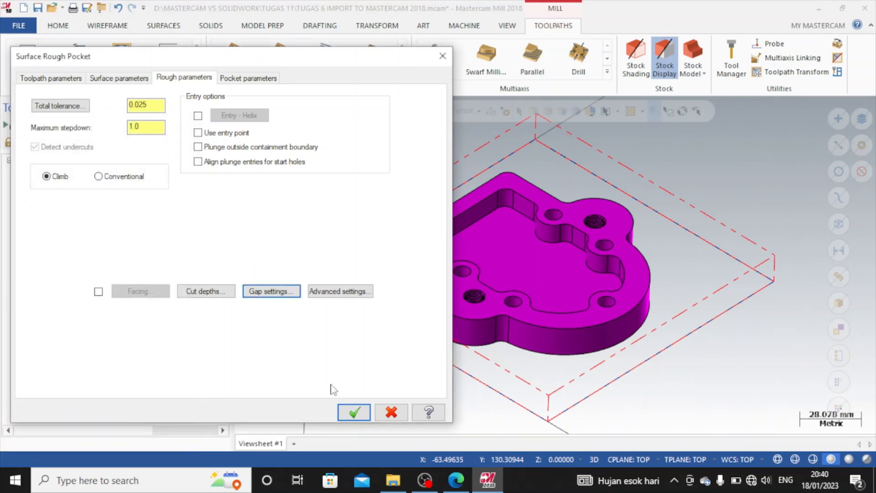
Step: Recheck the pocket, rough and surface parameters, including the stock to leave on drive, and accept the first operation's edits
click(241, 79)
click(203, 78)
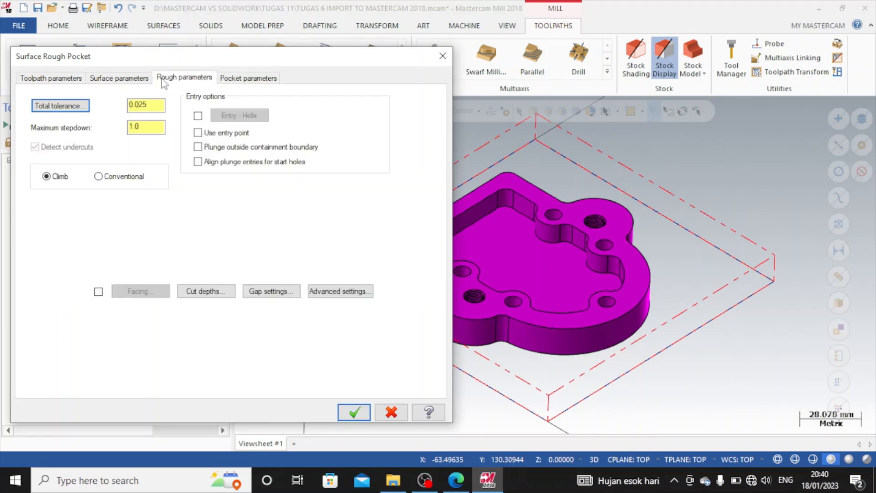
click(122, 78)
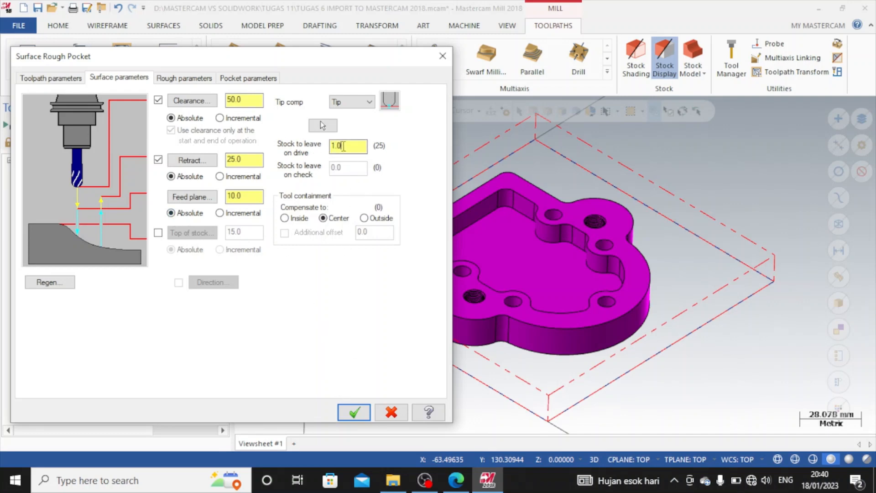
click(357, 413)
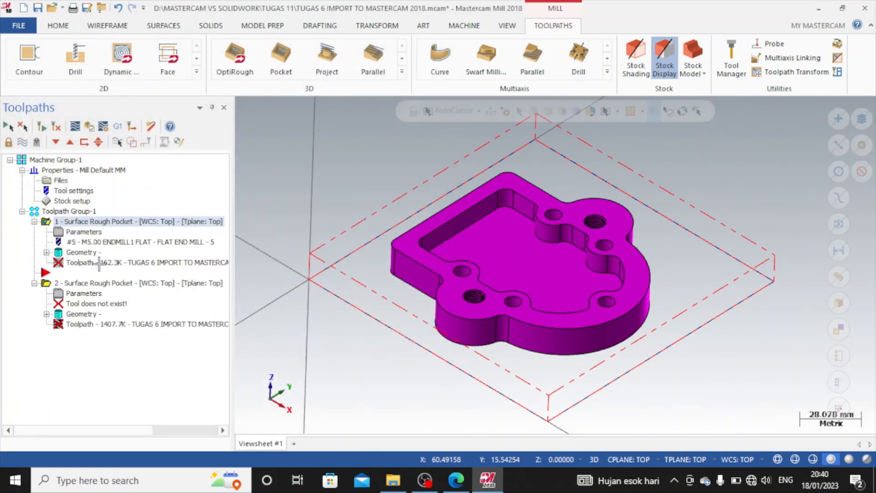
Step: Regenerate the first Surface Rough Pocket toolpath, then open its backplot and close it again
click(185, 263)
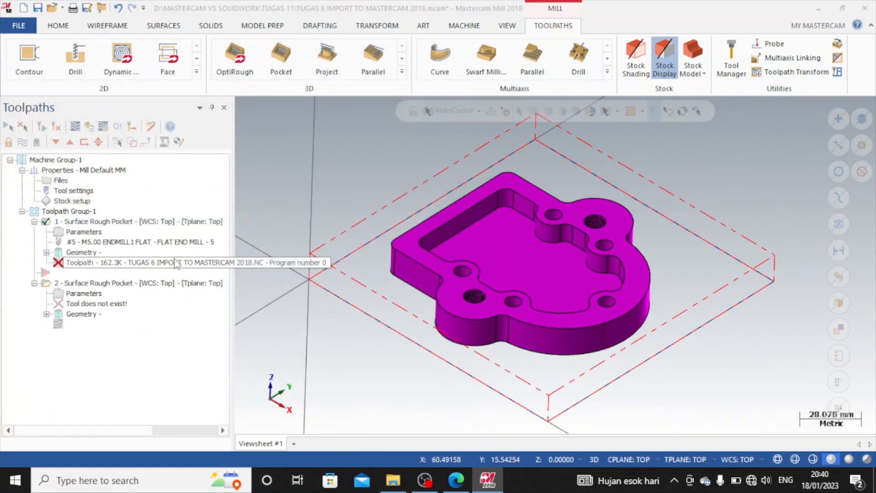
click(162, 250)
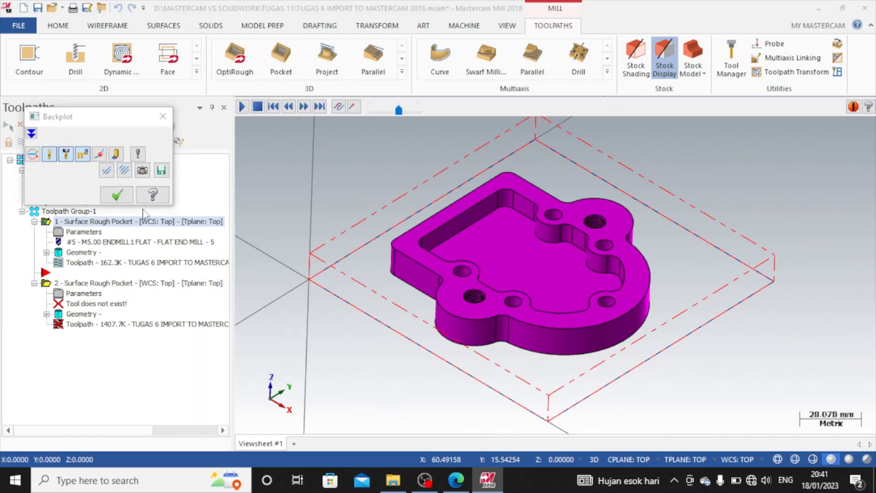
click(117, 195)
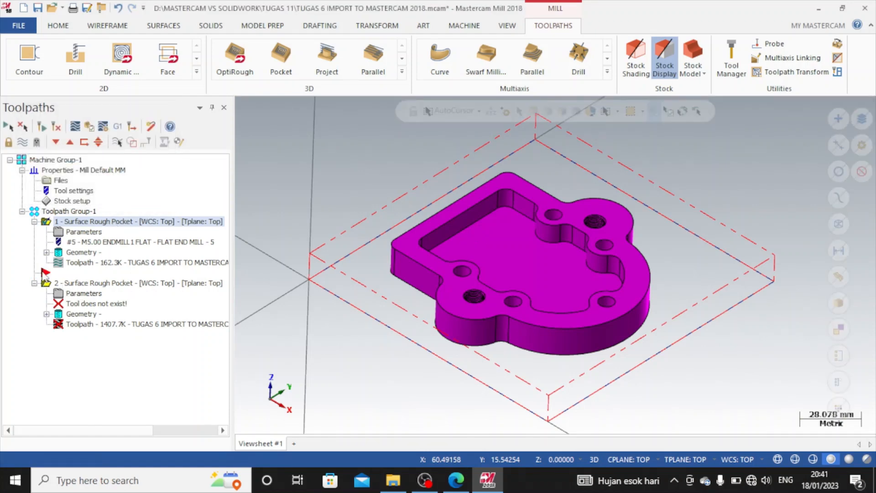
Step: Move the insert position below the second Surface Rough Pocket operation and assign FLAT END MILL - 5 to that operation
drag(42, 336, 44, 334)
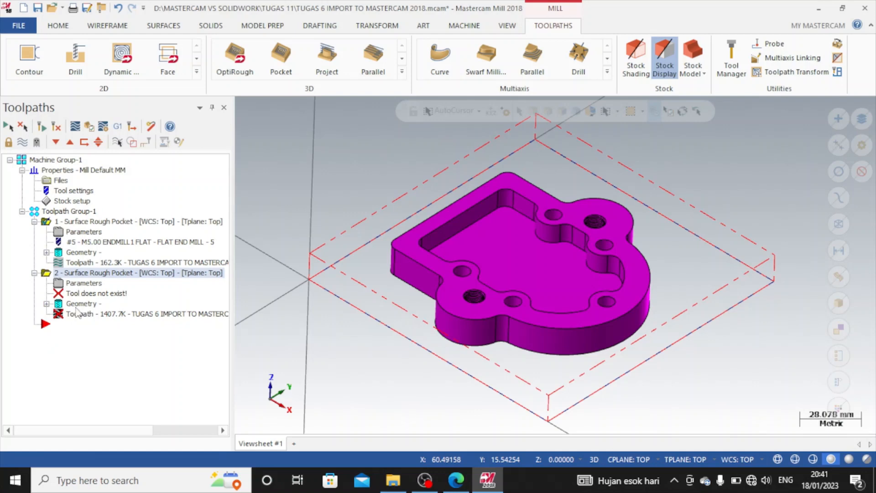
click(79, 283)
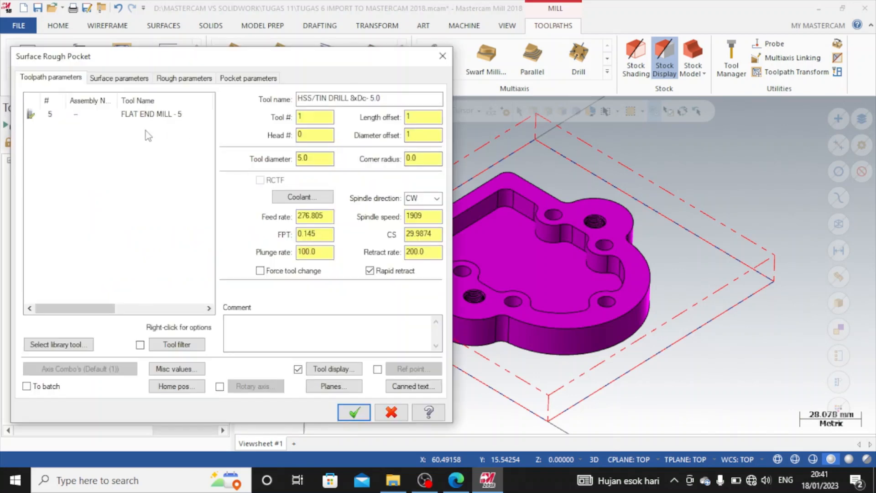
click(138, 114)
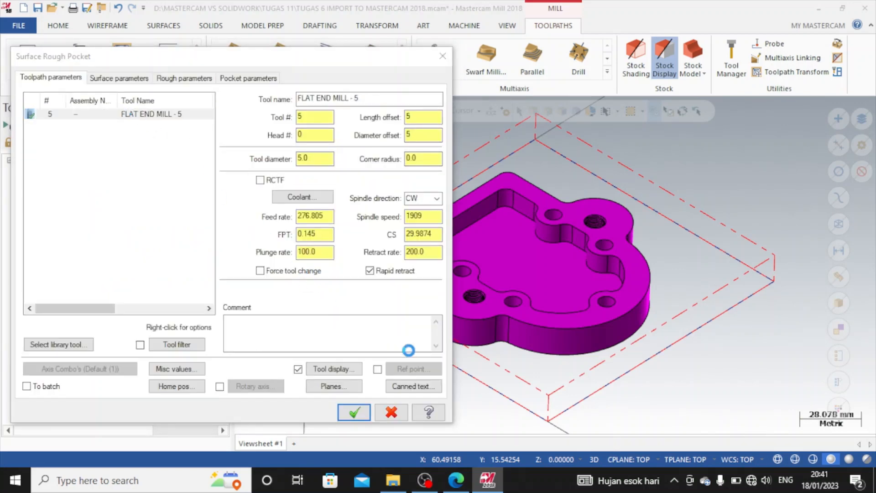
click(617, 382)
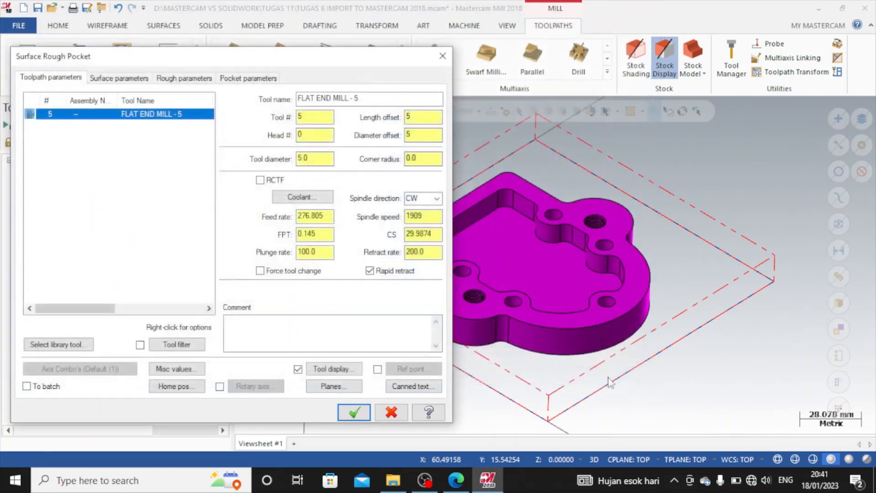
Step: Review the second operation's surface and rough parameters, including the stock to leave on drive
click(121, 78)
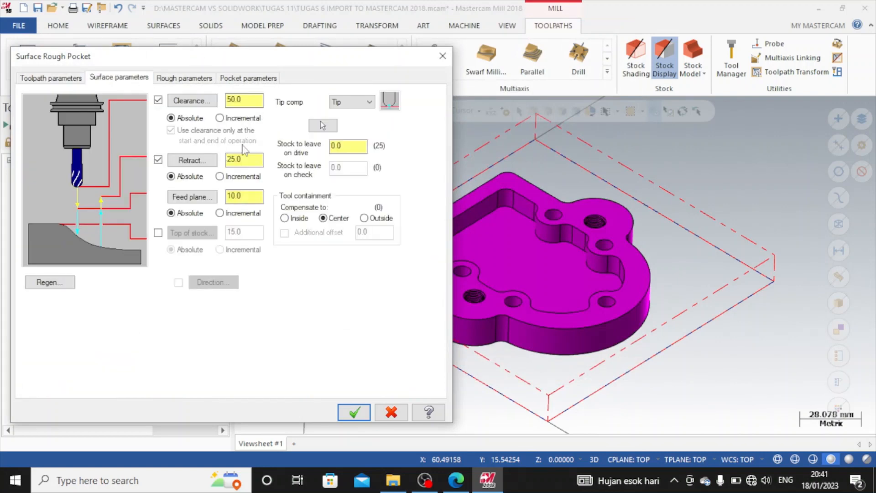
click(185, 79)
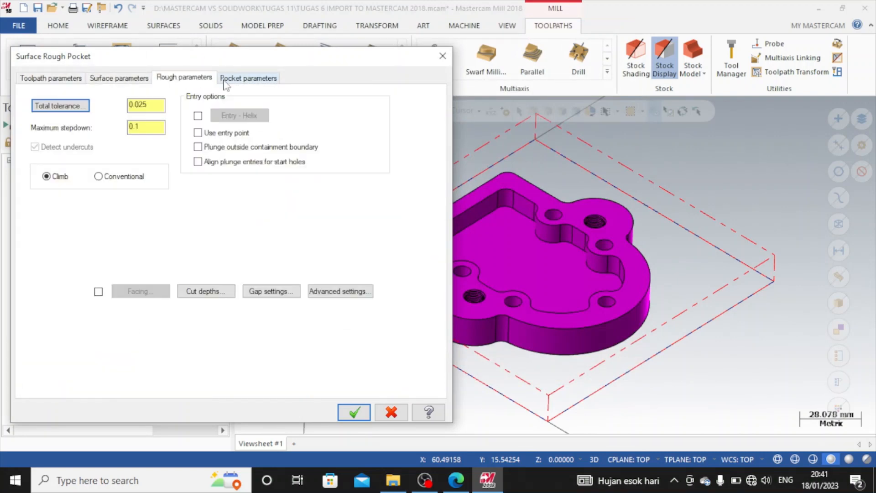
click(137, 79)
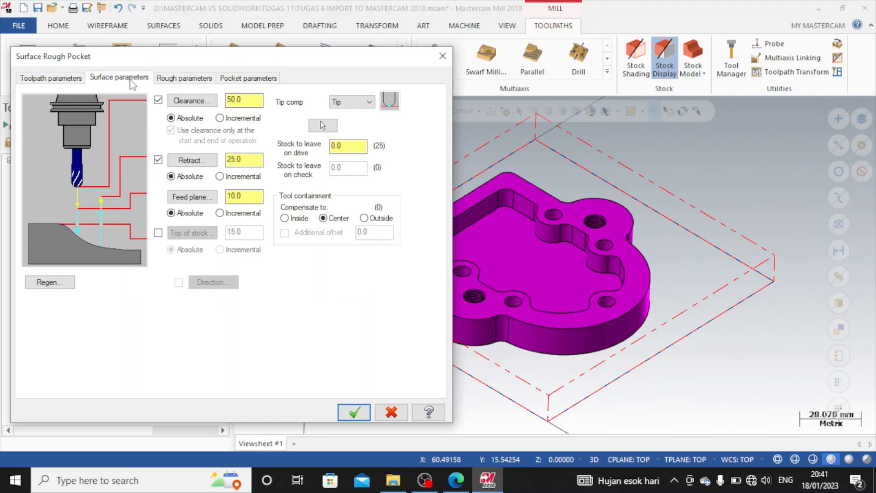
click(167, 79)
click(227, 79)
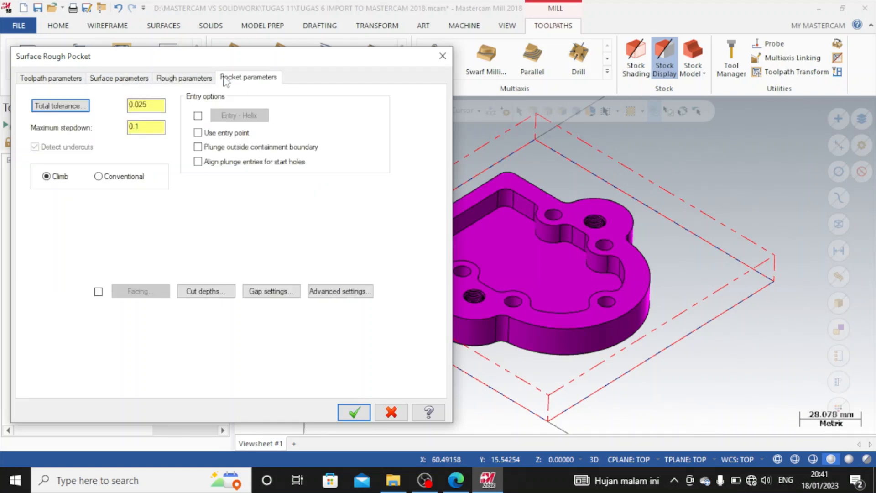
click(185, 80)
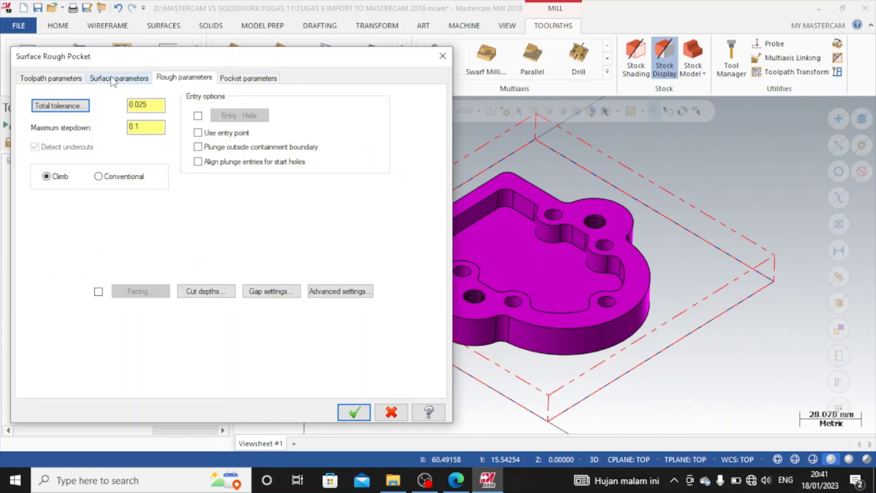
click(117, 79)
click(348, 146)
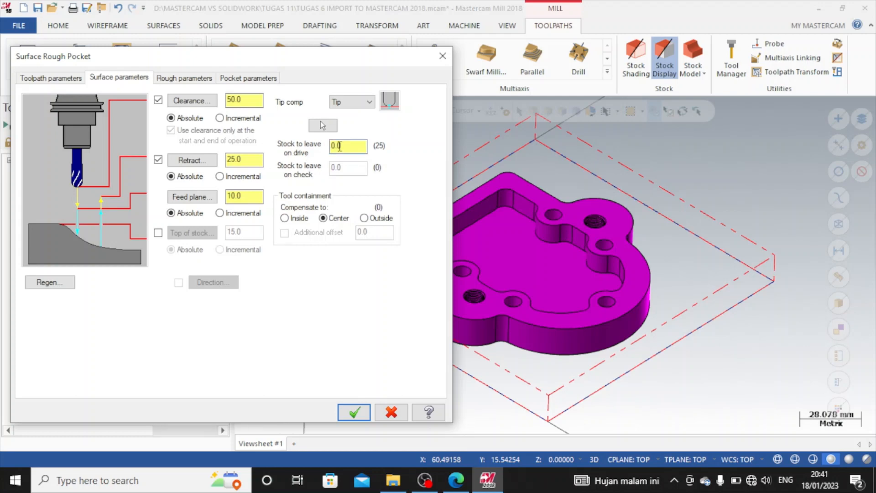
Step: Check the second operation's total tolerance, maximum stepdown, gap settings and pocket parameters, and accept its edits
click(184, 78)
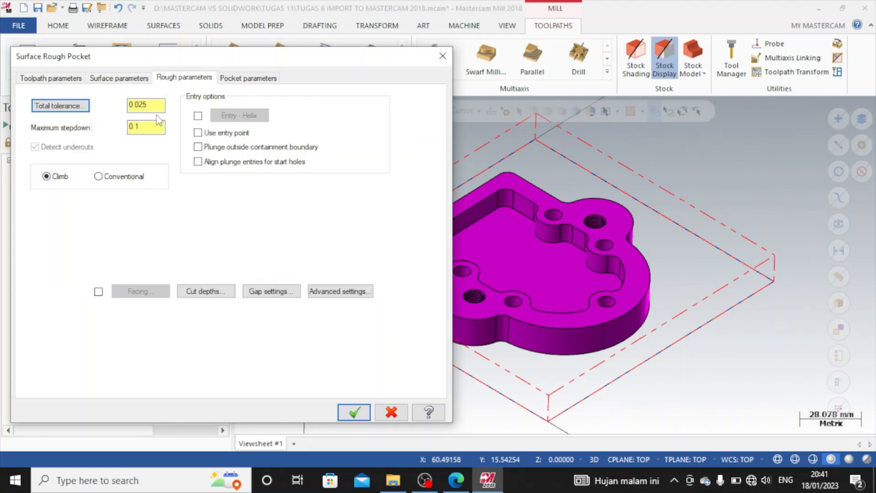
click(153, 106)
click(149, 130)
click(264, 291)
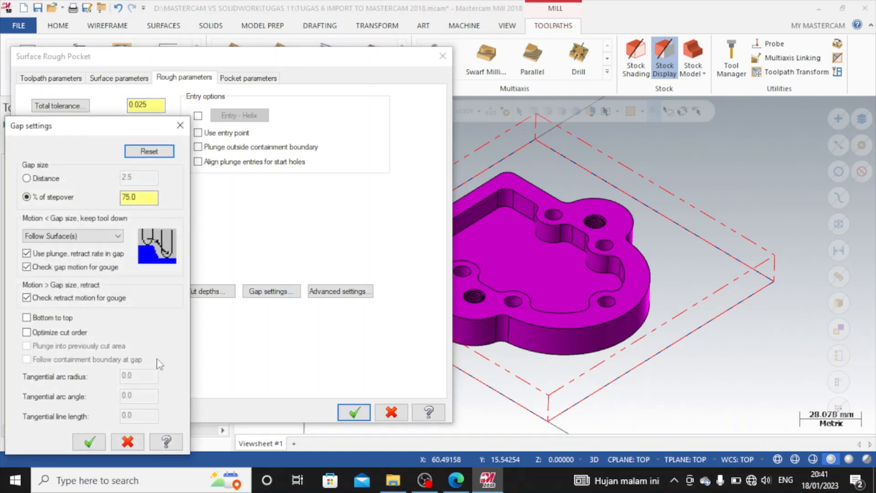
click(90, 441)
click(248, 78)
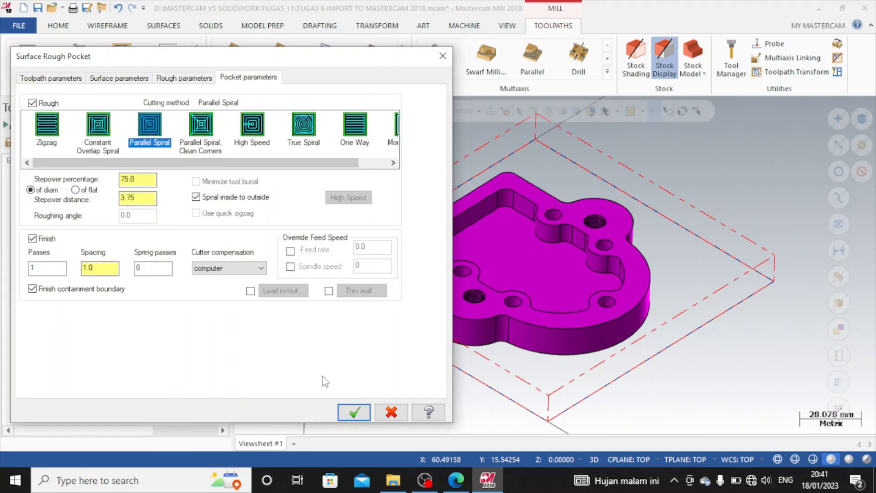
click(354, 412)
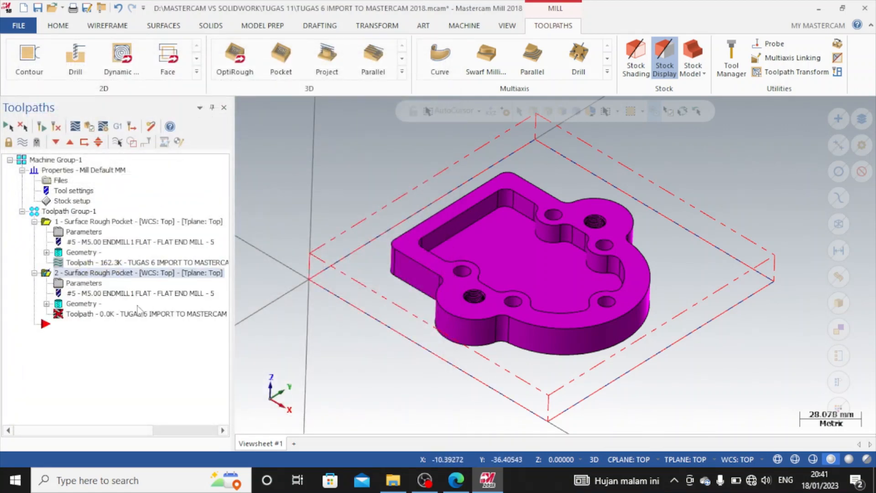
Step: Regenerate the second Surface Rough Pocket toolpath, close its backplot and inspect the part with its toolpath
click(167, 248)
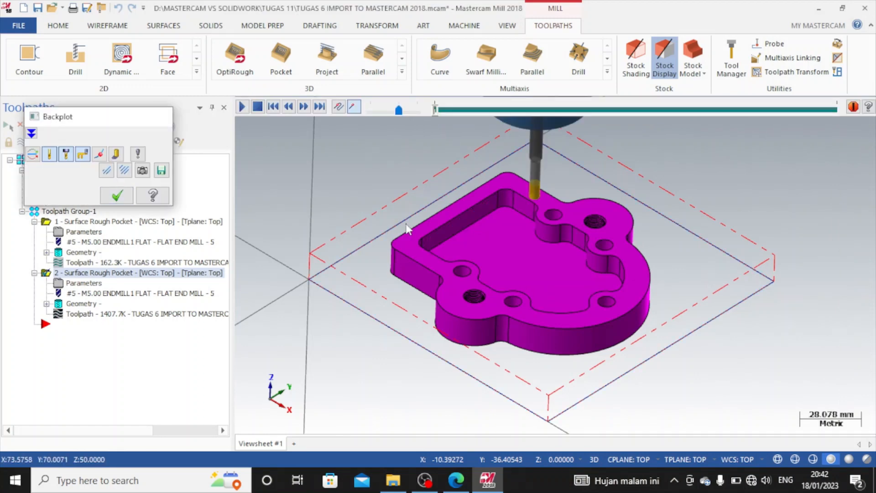
key(Escape)
mouse_move(629, 227)
middle_down()
mouse_move(626, 194)
mouse_move(620, 221)
mouse_move(604, 222)
middle_up()
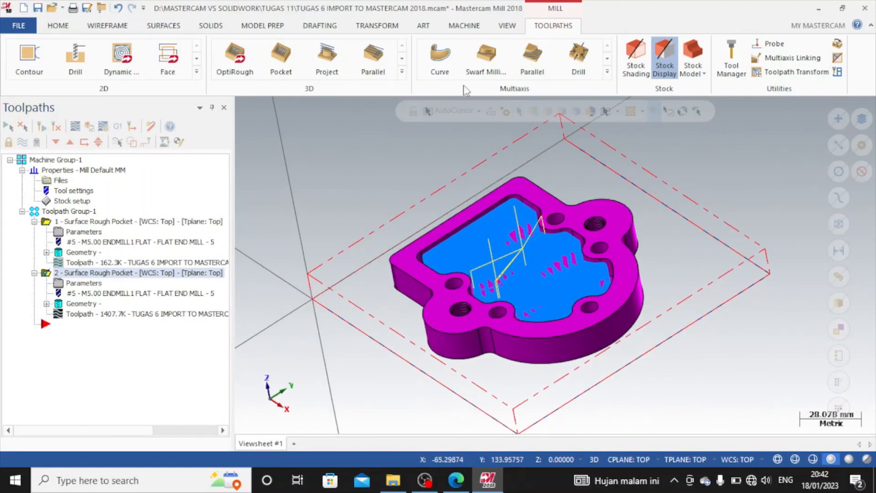
Step: Start a surface high speed Area Roughing toolpath and select the whole part as its machining geometry
click(402, 73)
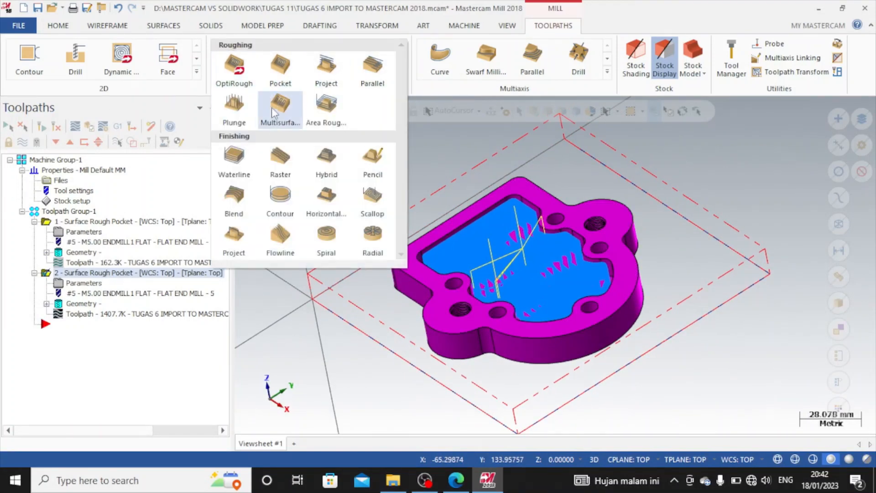
click(324, 105)
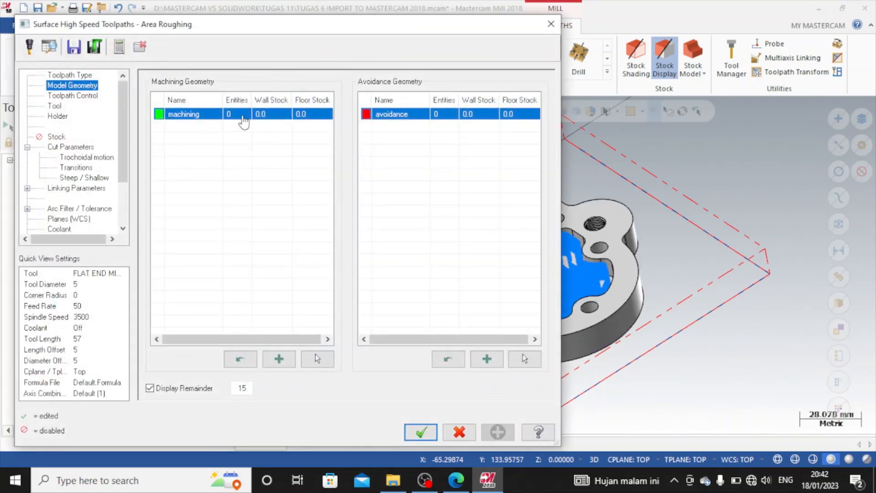
click(317, 359)
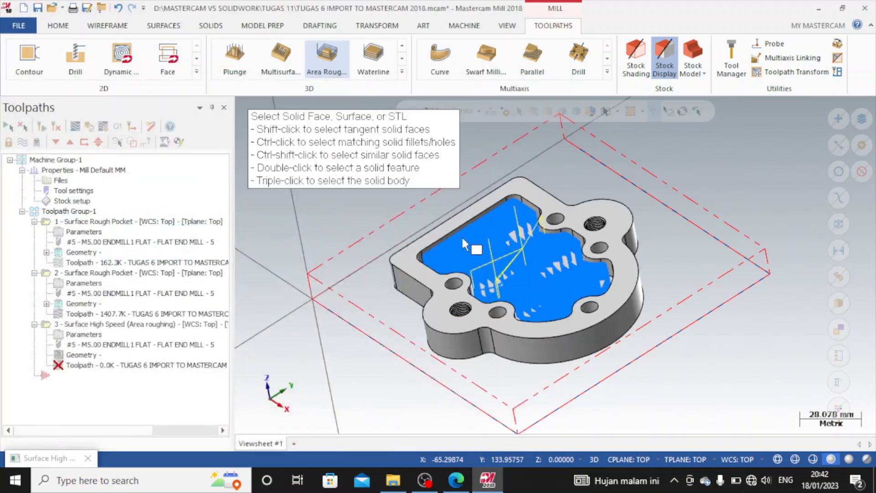
click(461, 236)
scroll(470, 208, down, 5)
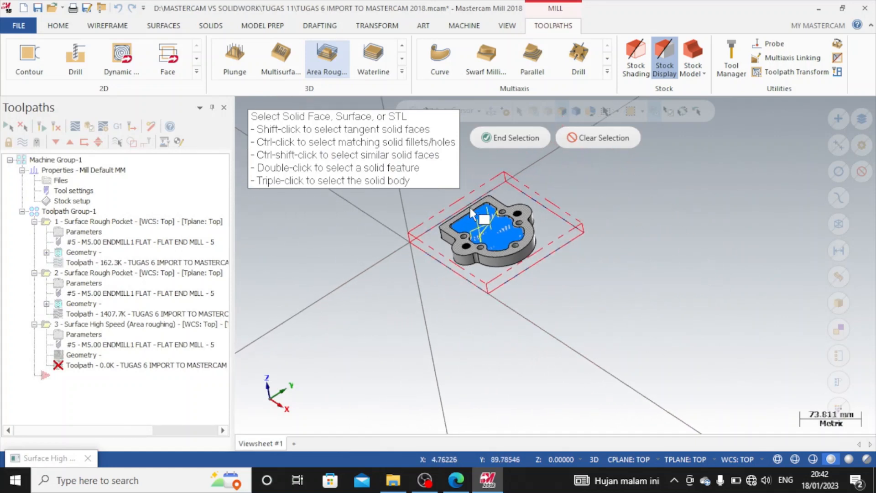
scroll(557, 197, down, 1)
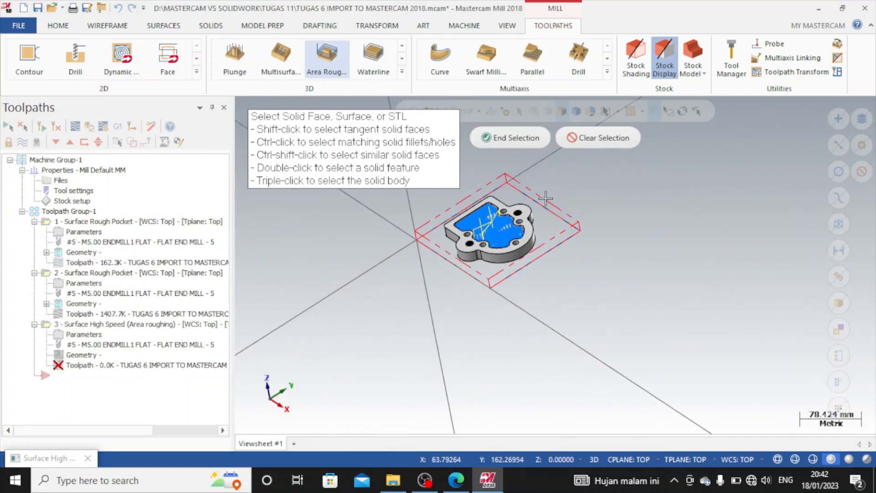
drag(619, 184, 399, 288)
scroll(405, 275, up, 3)
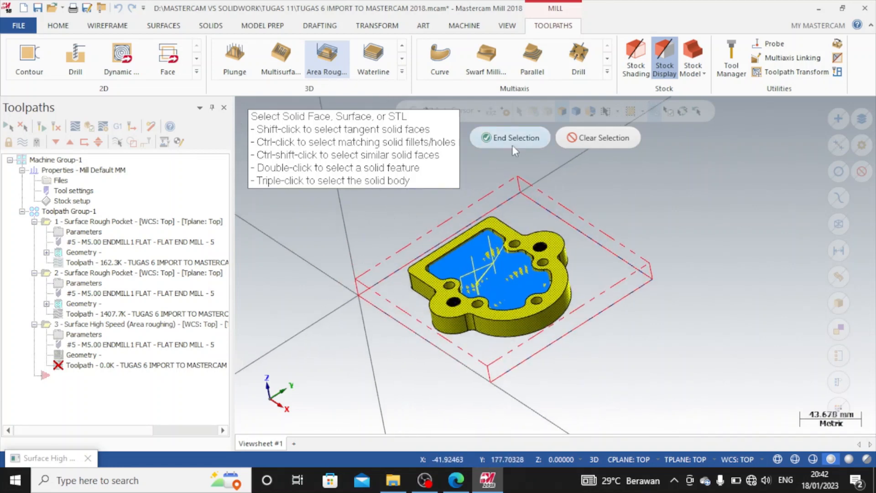
click(511, 138)
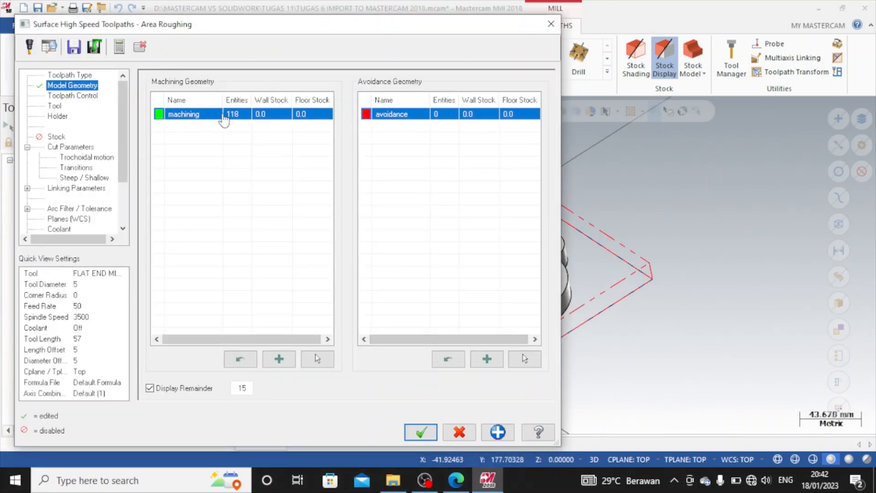
Step: Chain the stock's base rectangle as the containment boundary and set the approximate start point at its origin corner
click(75, 95)
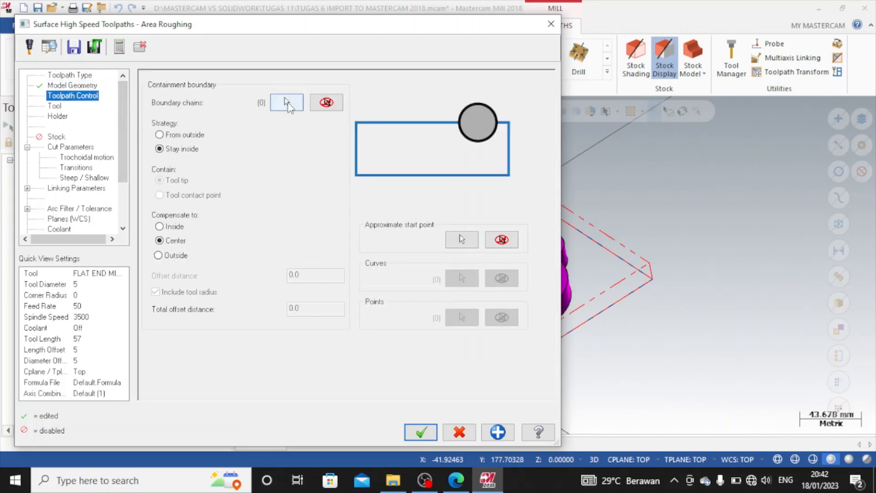
click(287, 102)
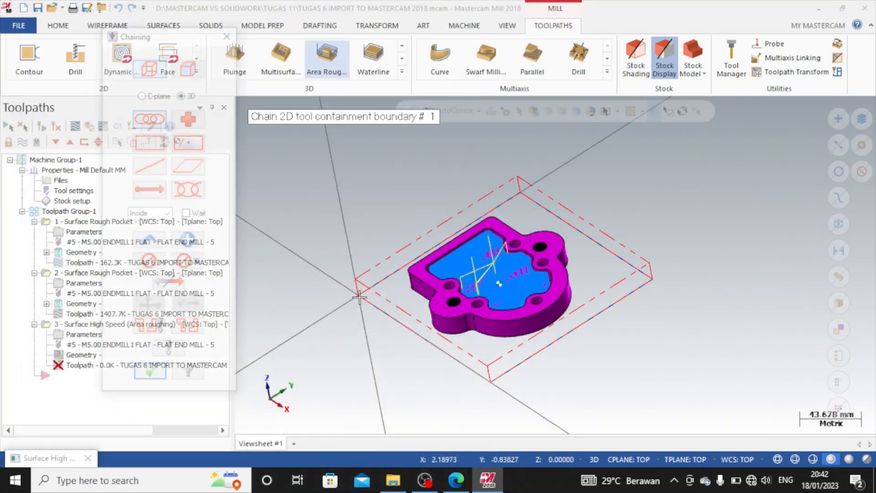
click(356, 298)
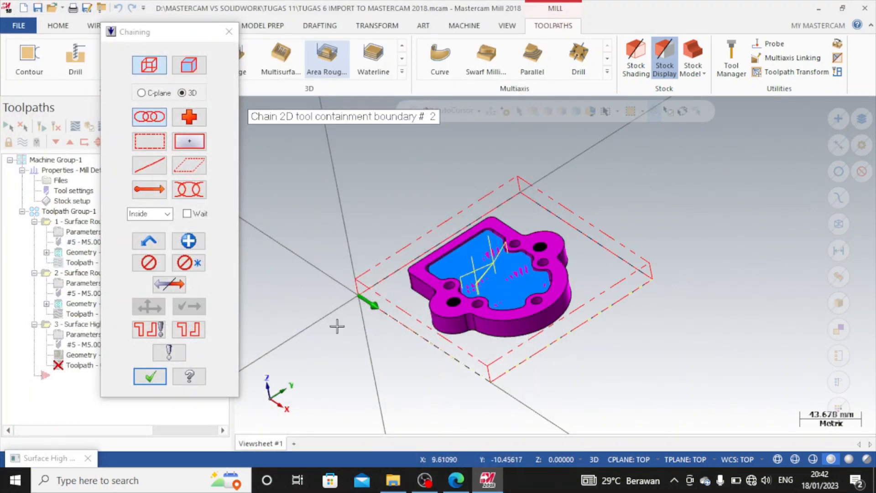
click(155, 375)
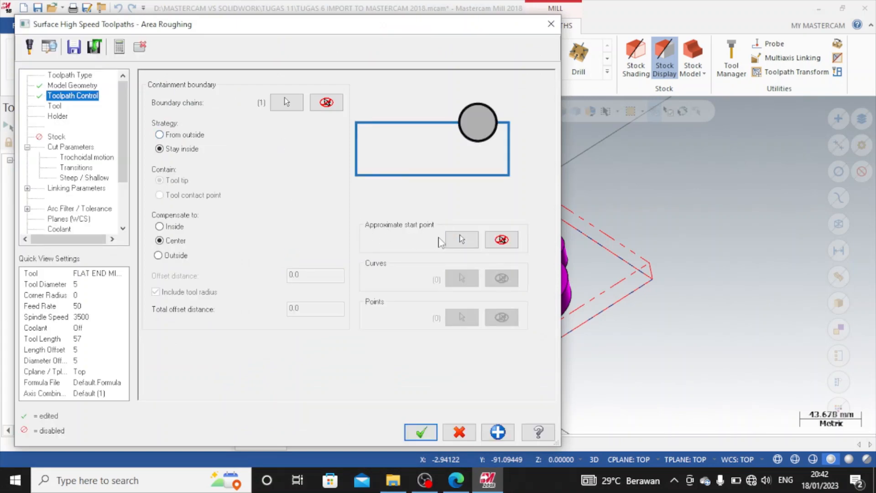
click(462, 239)
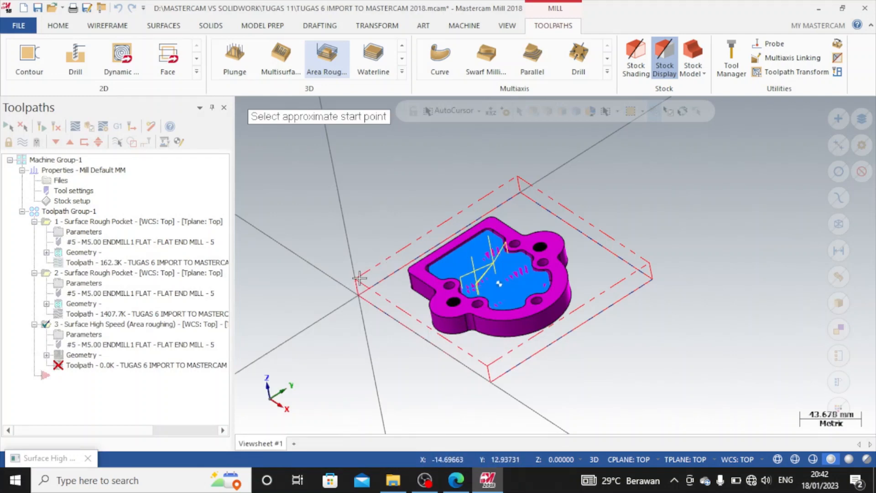
scroll(359, 278, up, 3)
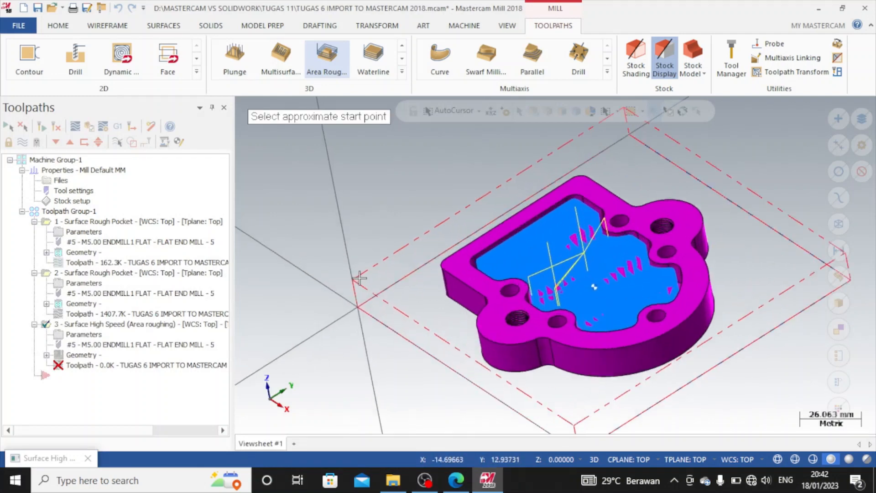
click(359, 309)
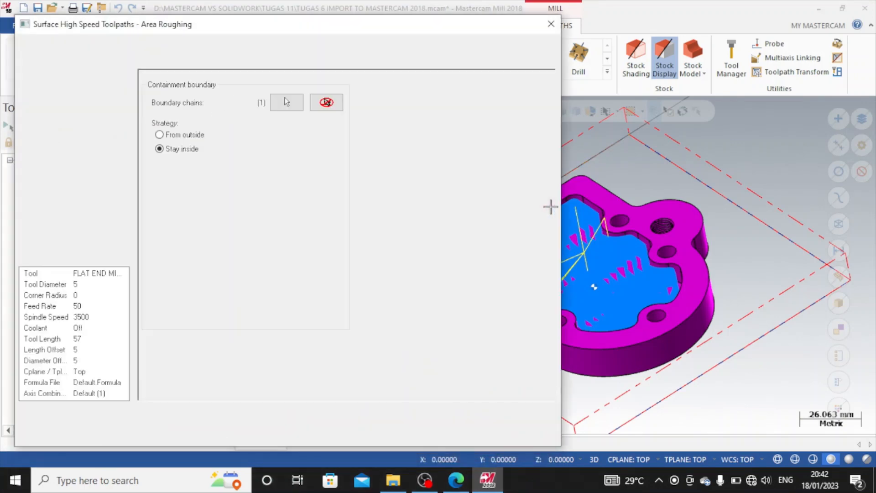
Step: Accept the definition of the 5 mm flat end mill and update its assembly in all operations that use it
click(56, 106)
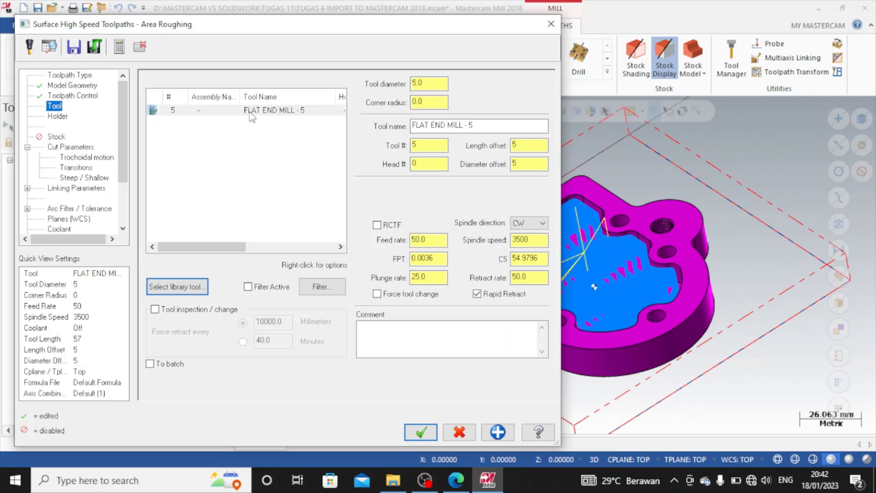
click(250, 112)
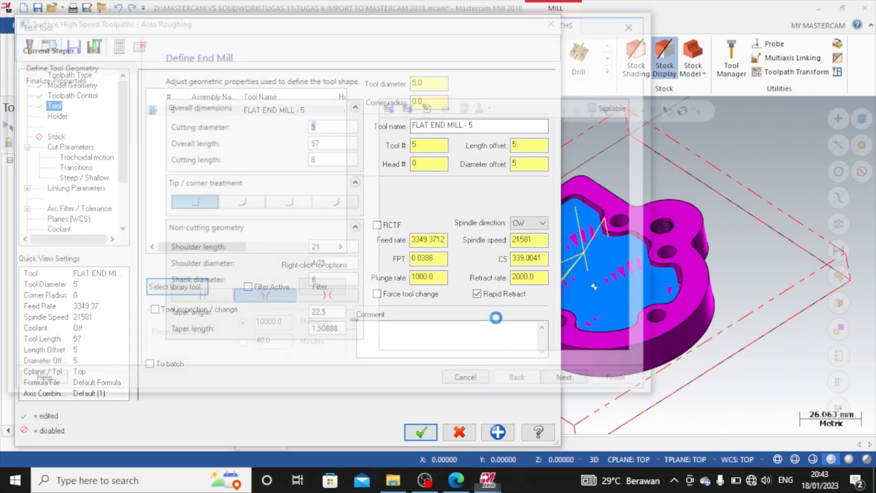
click(612, 383)
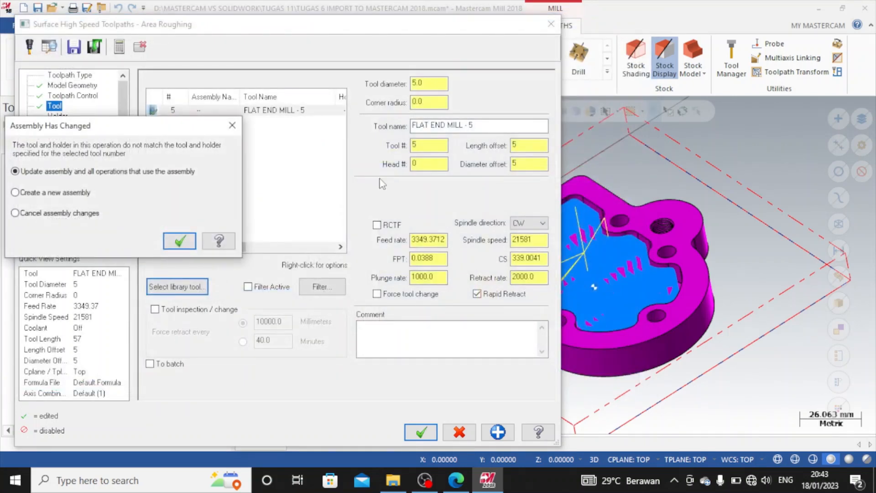
click(178, 241)
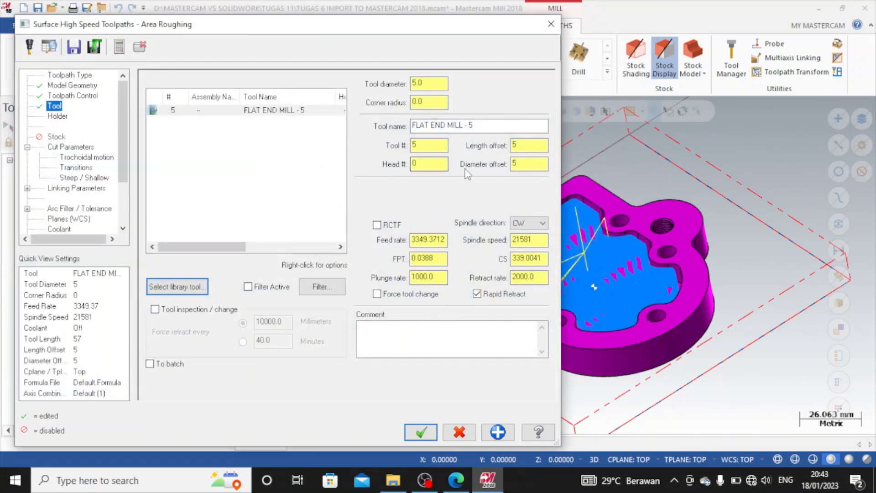
Step: Set the Area Roughing tool's cutting speed (CS) to 300
click(533, 258)
drag(542, 258, 507, 272)
text(300)
key(Return)
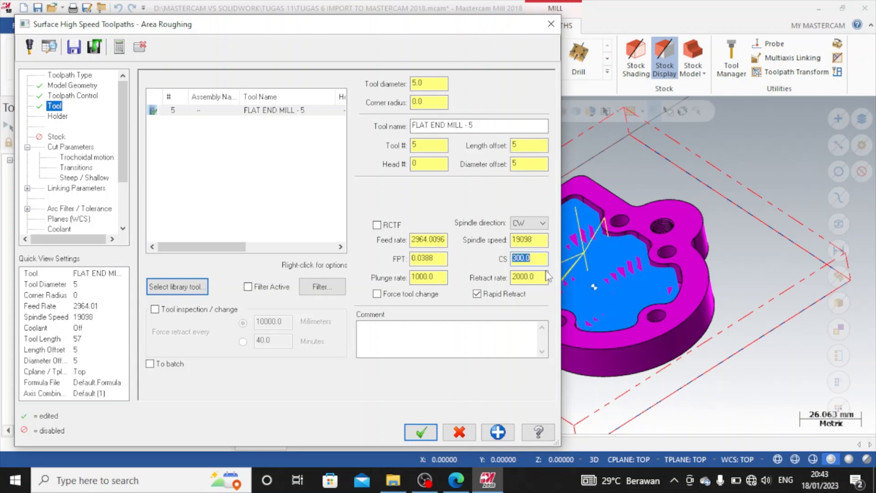
click(535, 239)
mouse_move(222, 247)
mouse_down()
mouse_move(305, 261)
mouse_move(224, 254)
mouse_up()
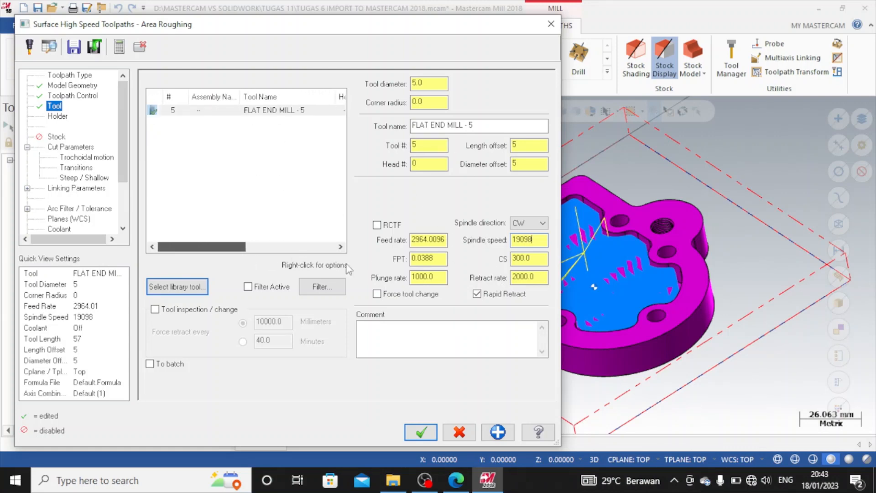
Step: Choose holder B2C3-0016 for the Area Roughing tool and update the assembly in all operations that use it
click(63, 117)
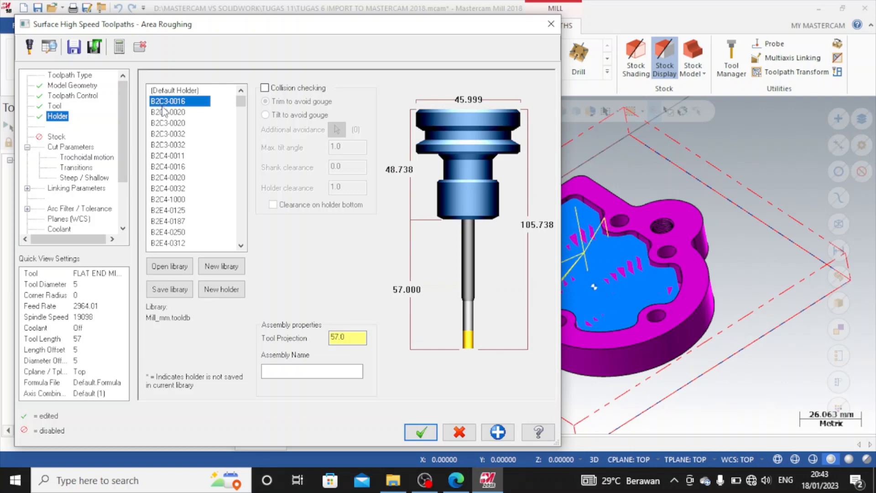
click(64, 149)
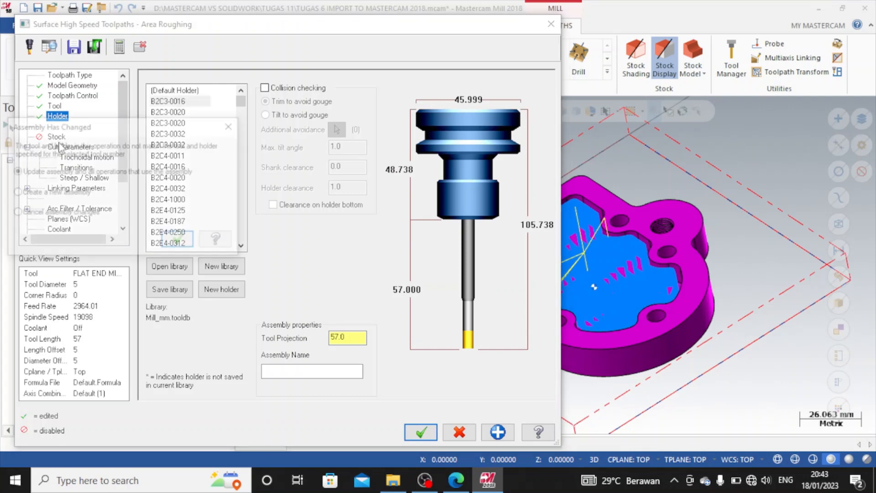
click(176, 241)
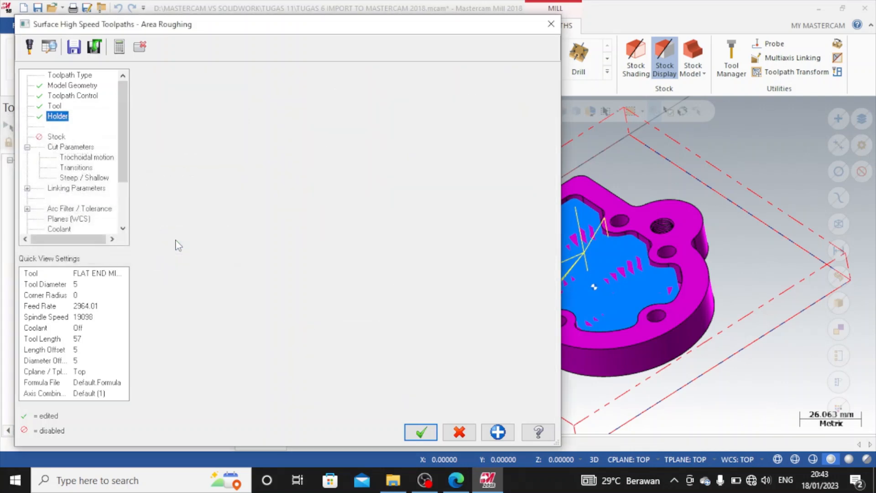
Step: Set the Area Roughing cut parameters to keep the tool down within 75% of the tool diameter
click(73, 147)
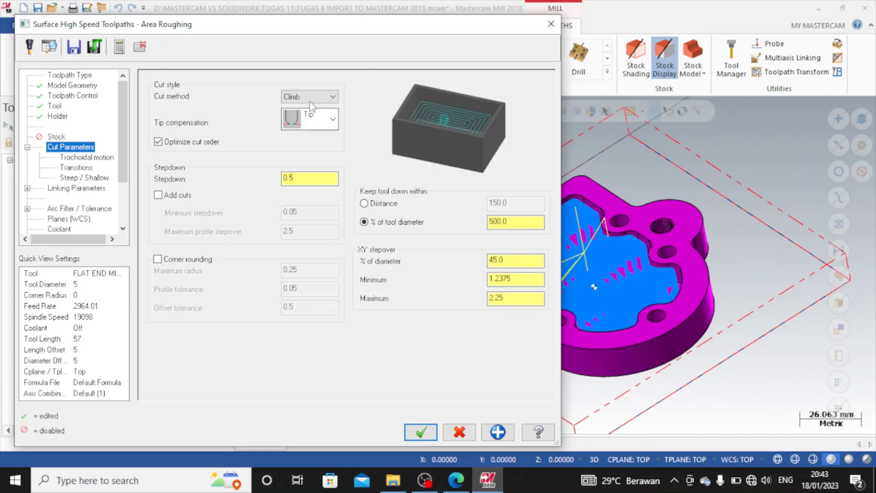
drag(515, 220, 467, 220)
text(75)
key(Return)
click(302, 178)
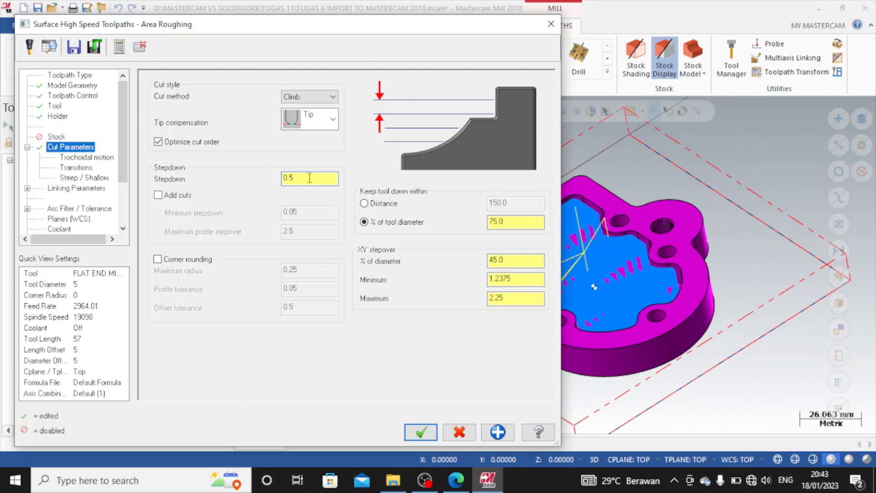
Step: Check the Area Roughing trochoidal motion, transitions, steep/shallow and linking parameters
click(76, 158)
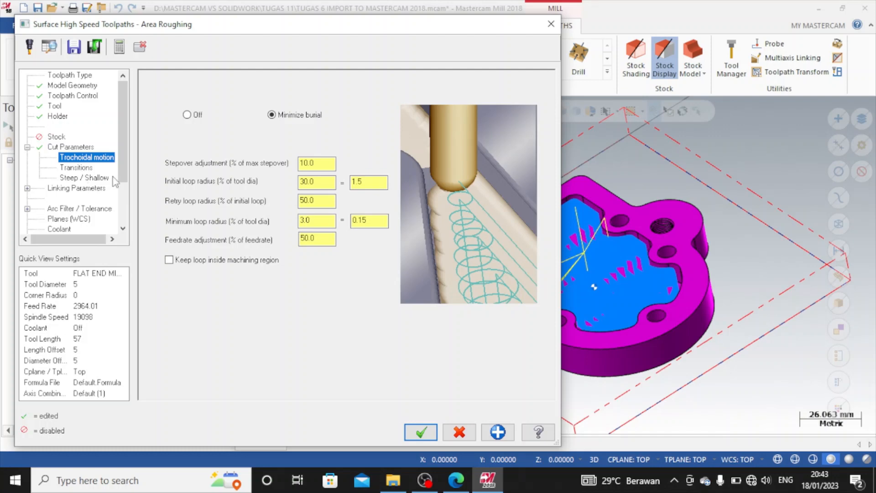
click(90, 168)
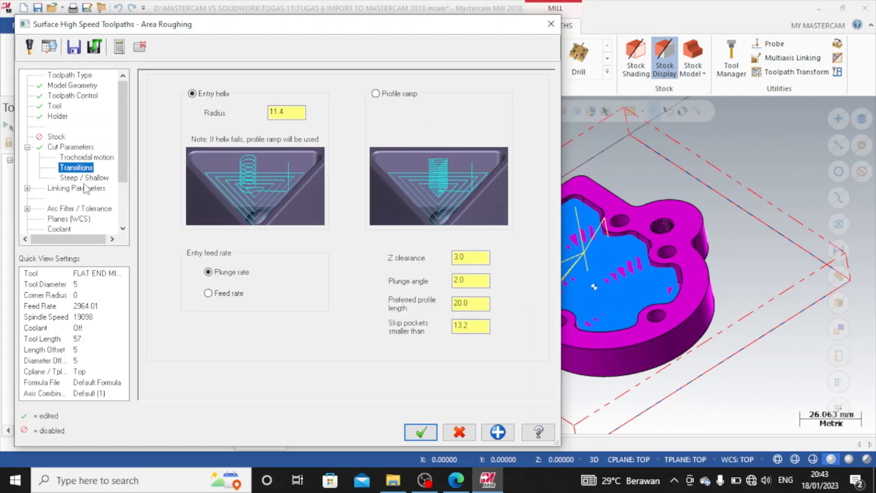
click(81, 179)
click(81, 189)
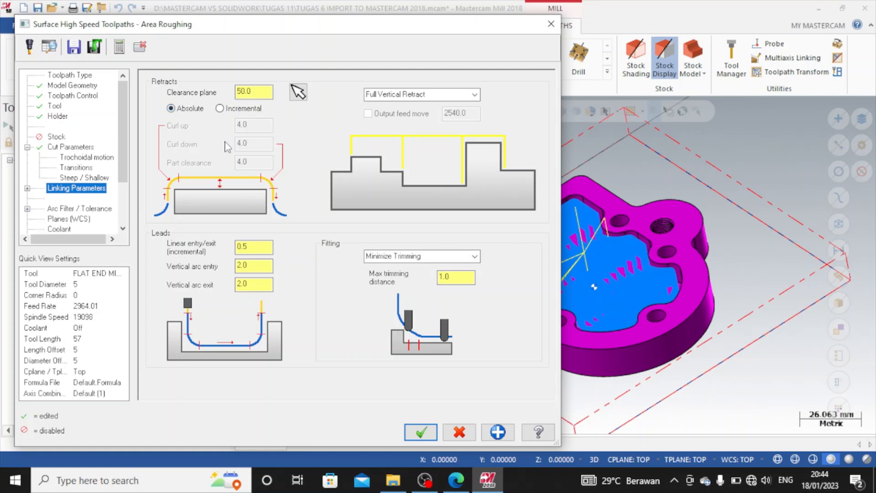
click(248, 246)
Step: Set the Area Roughing cut tolerance to 0.01 and accept the parameters to generate the toolpath
click(74, 209)
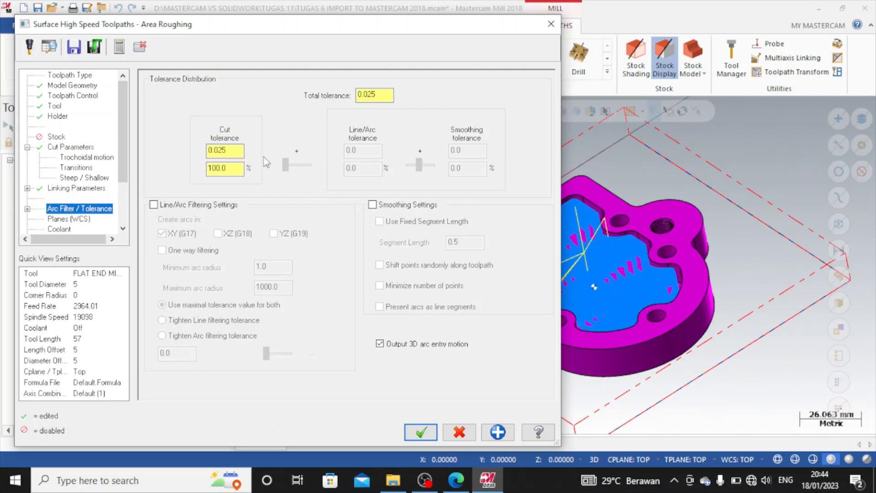
click(230, 151)
key(BackSpace)
key(BackSpace)
text(1)
click(421, 432)
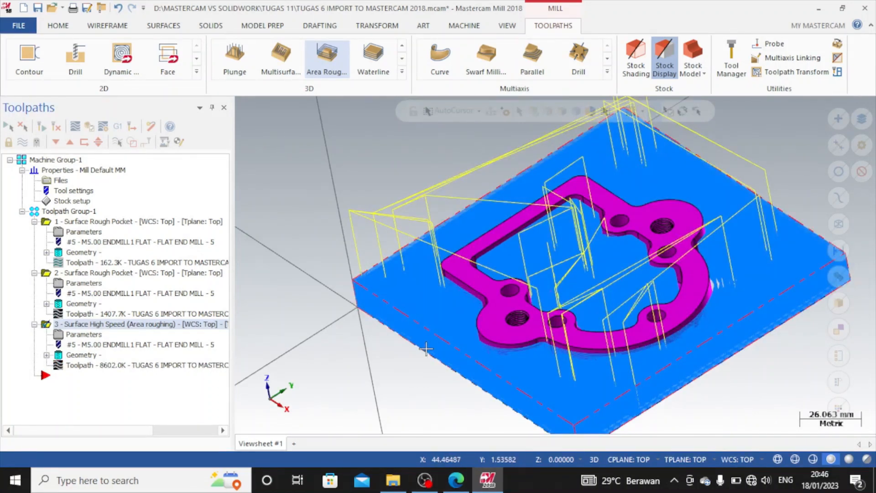
Step: Inspect the Area Roughing toolpath around the part and run its machining simulation in Verify
scroll(425, 297, down, 2)
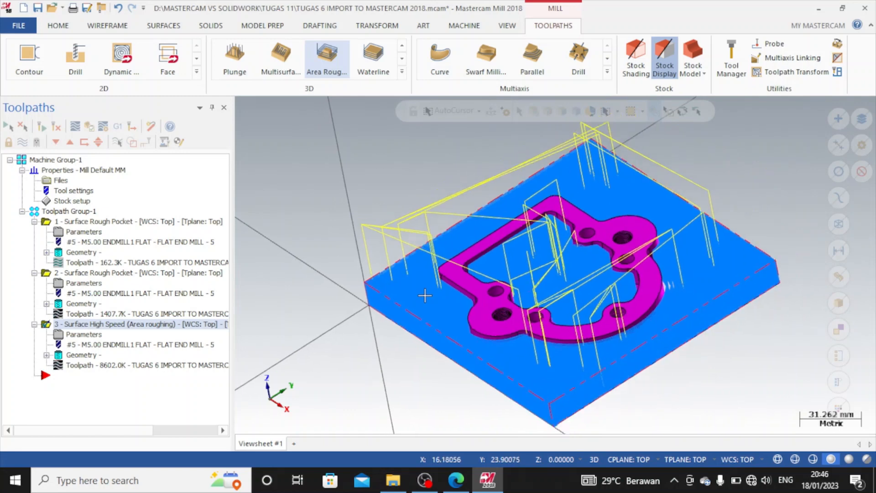
scroll(424, 296, down, 3)
scroll(519, 289, up, 4)
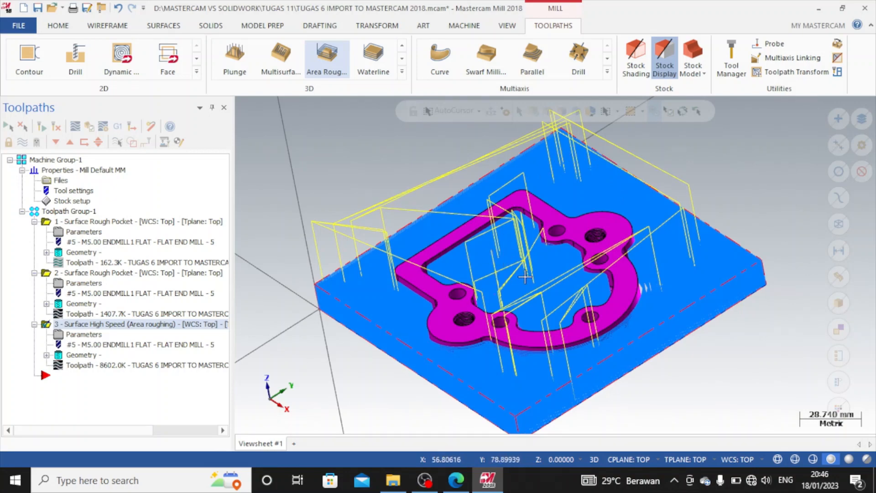
scroll(540, 296, up, 2)
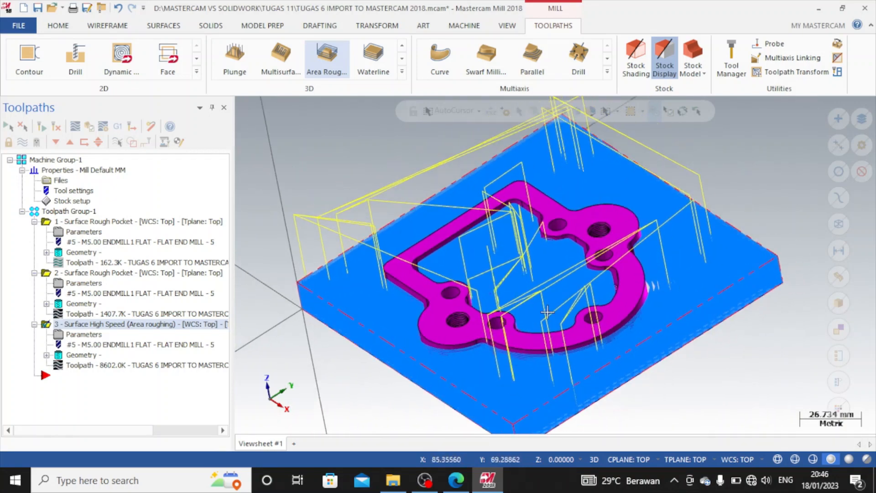
mouse_move(547, 312)
middle_down()
mouse_move(527, 329)
mouse_move(562, 282)
middle_up()
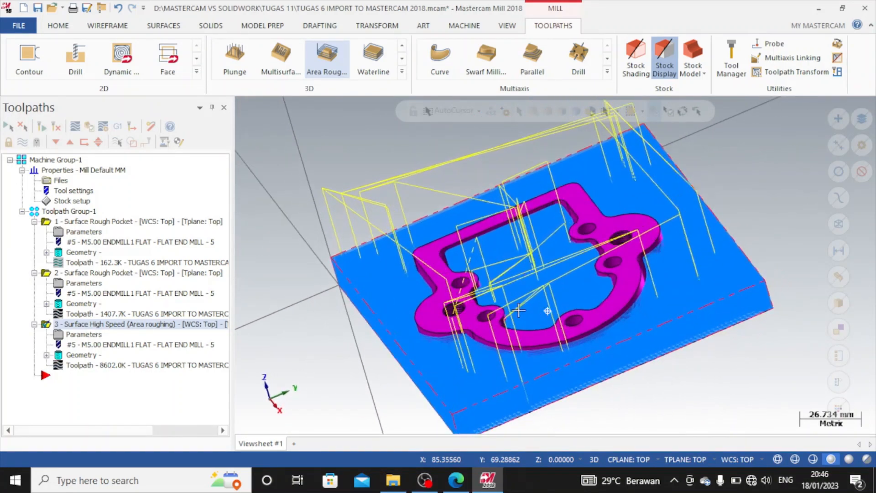
click(87, 129)
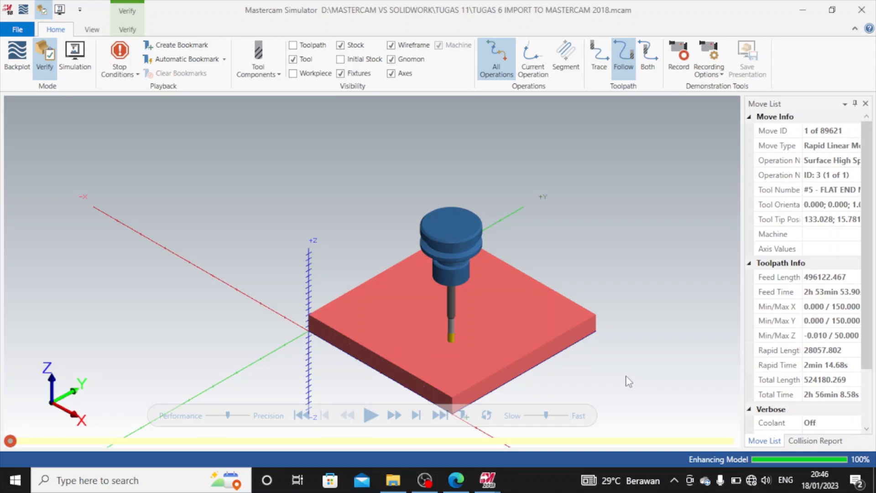
click(372, 417)
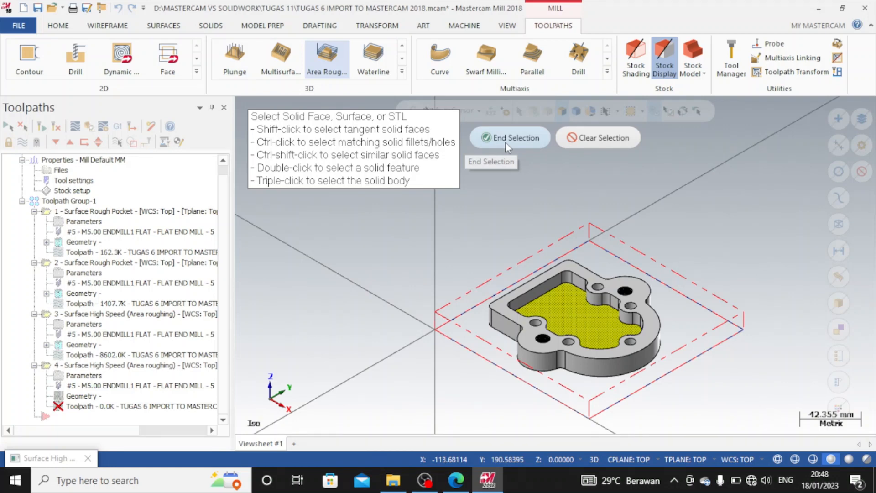
Step: Confirm the pocket floor selection for the Horizontal Area toolpath and set its approximate start point at the pocket's far corner
click(505, 142)
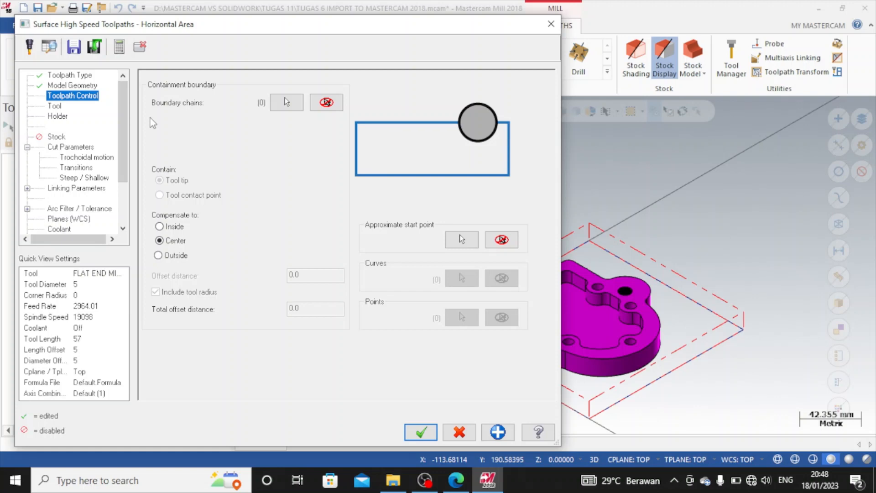
click(462, 239)
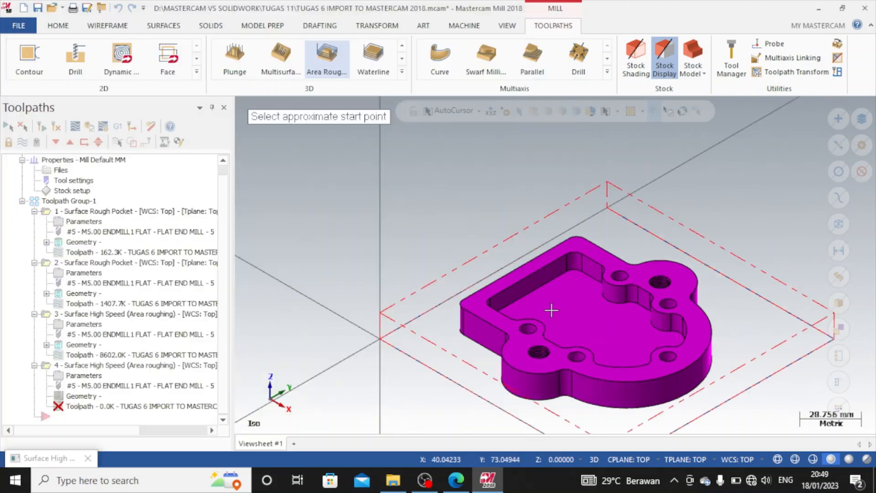
scroll(552, 311, up, 2)
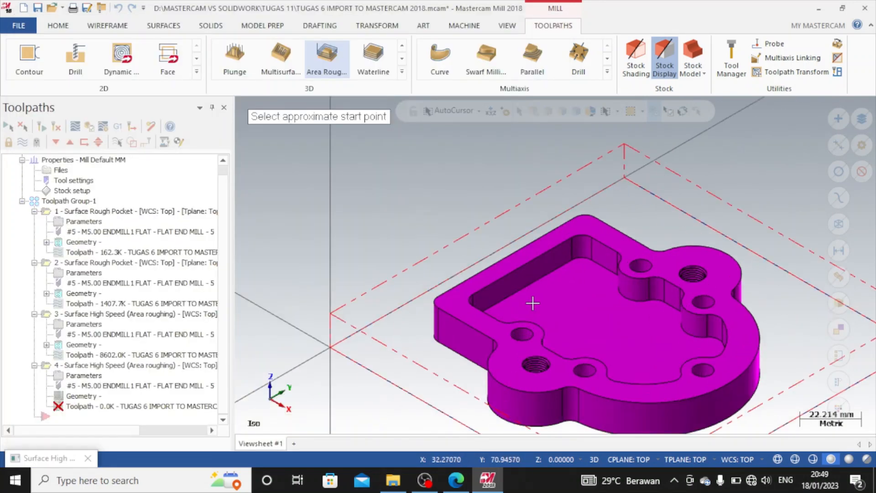
click(583, 259)
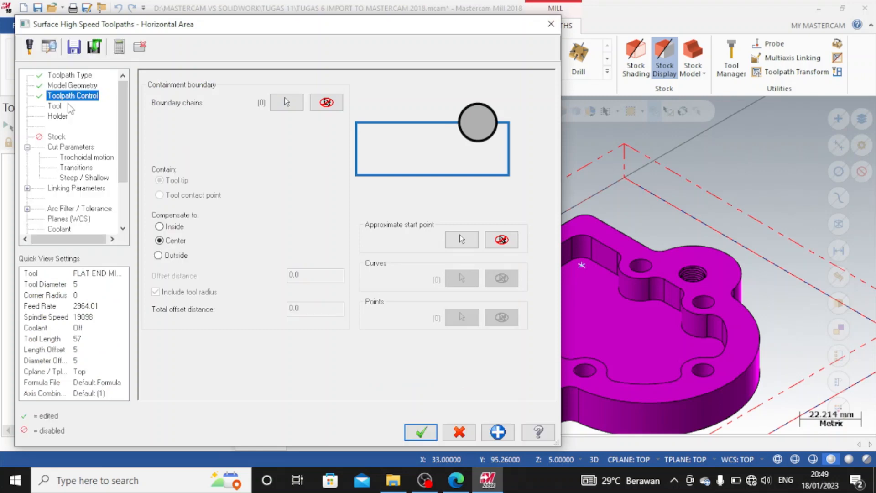
Step: Select the 5 mm flat end mill for the Horizontal Area toolpath and set its cutting speed (CS) to 150
click(52, 106)
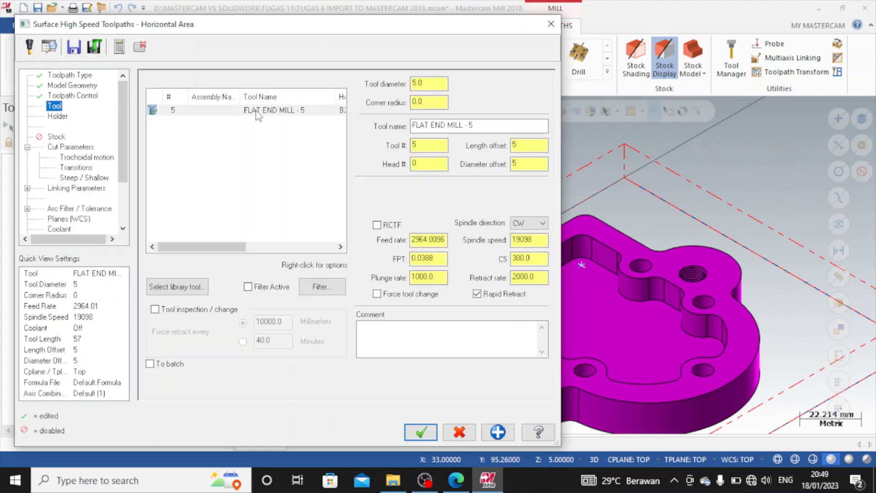
click(258, 112)
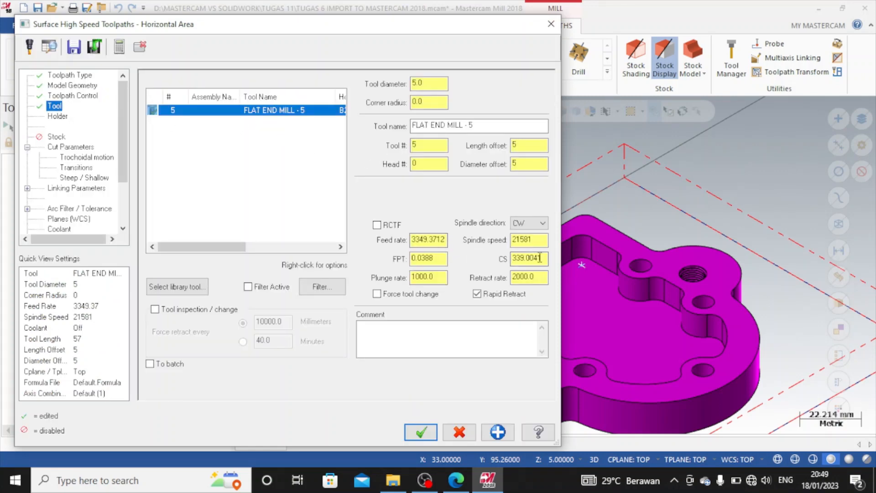
drag(541, 258, 509, 265)
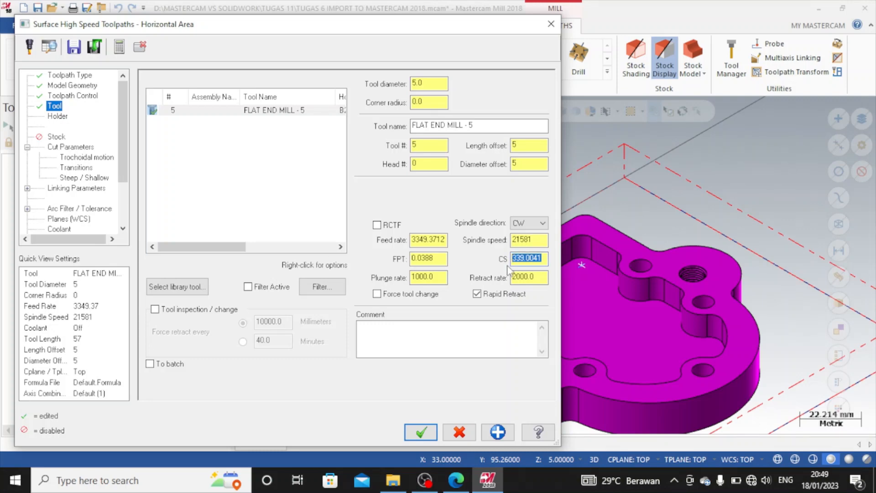
text(150)
key(Return)
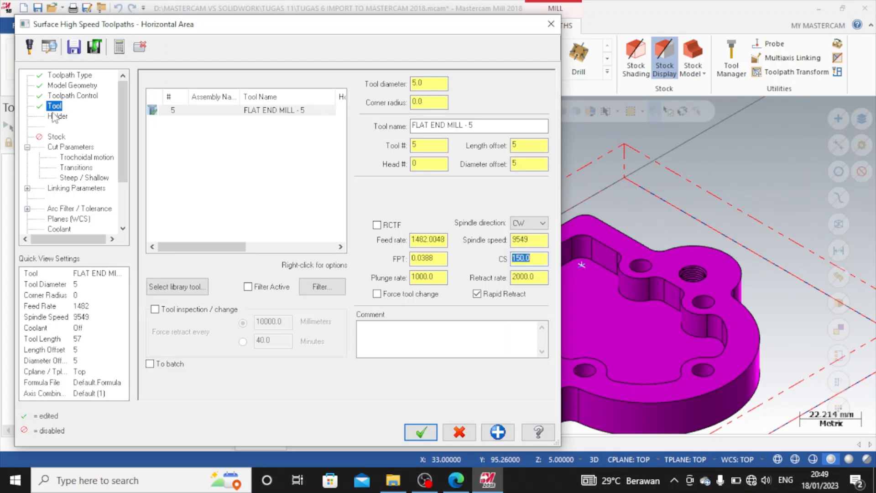
Step: Change the flat end mill's tool number to 1 and update the assembly in all operations that use it
click(59, 117)
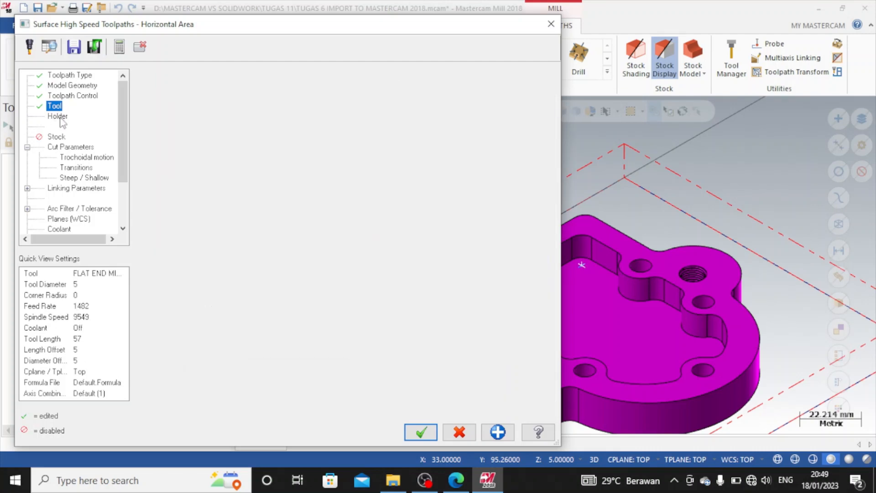
click(55, 106)
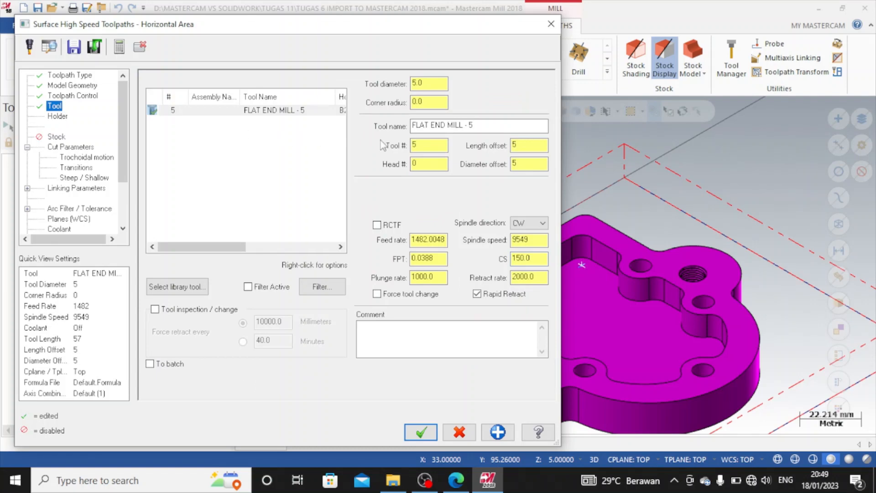
click(423, 144)
drag(391, 29, 549, 36)
drag(587, 150, 565, 159)
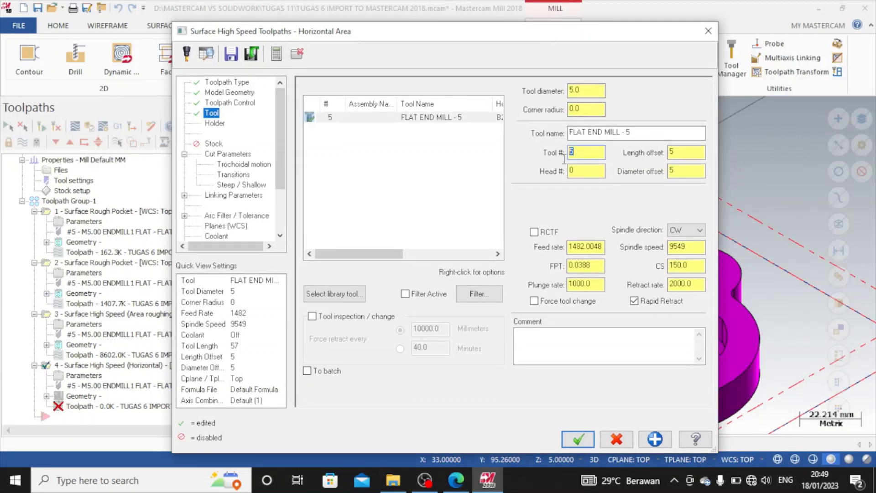
text(1)
key(Tab)
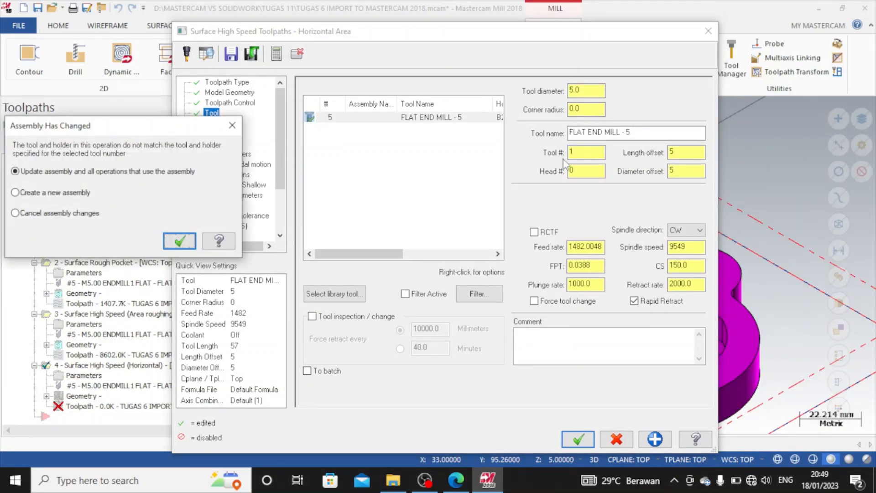
click(179, 240)
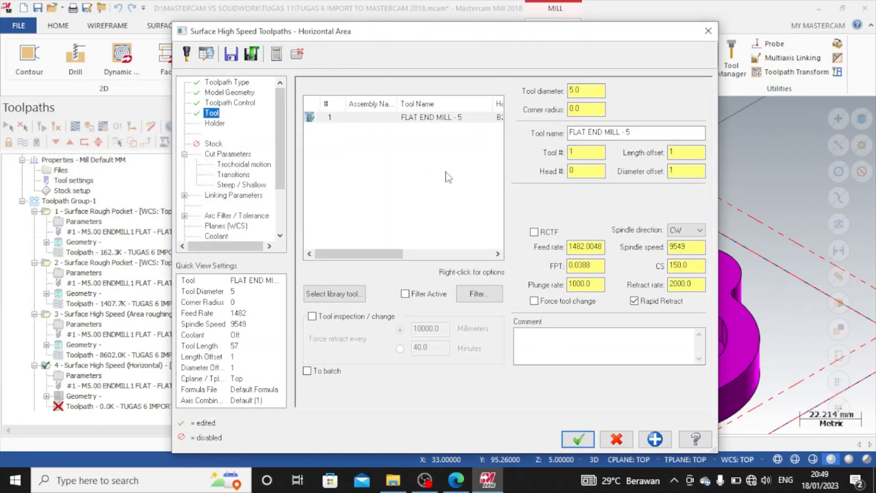
Step: Select the first B2C3-0016 holder for the Horizontal Area toolpath and check the stock settings
key(Down)
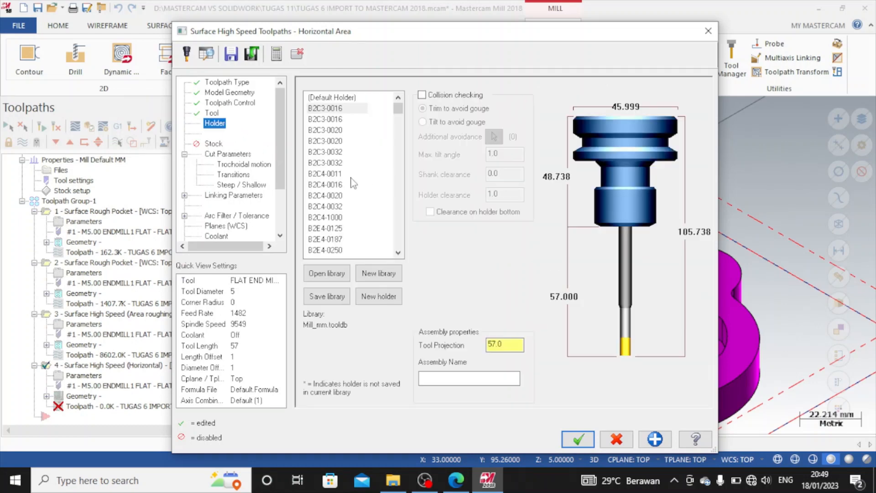
click(325, 110)
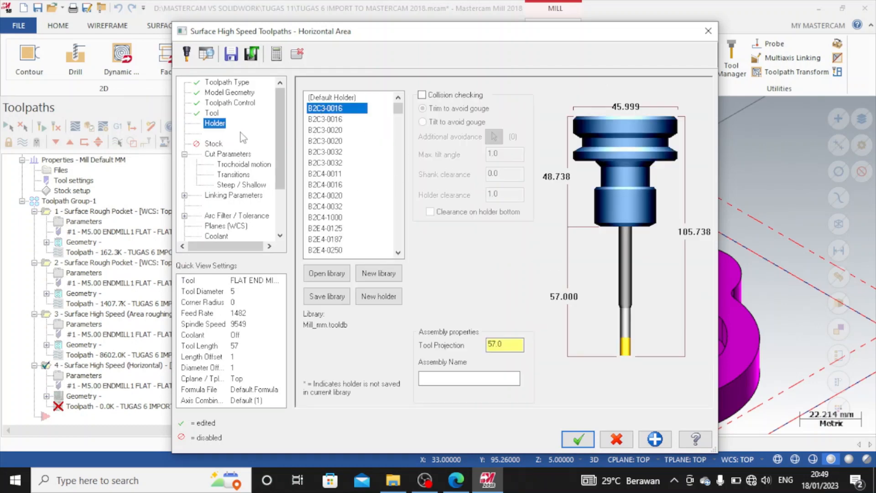
click(212, 145)
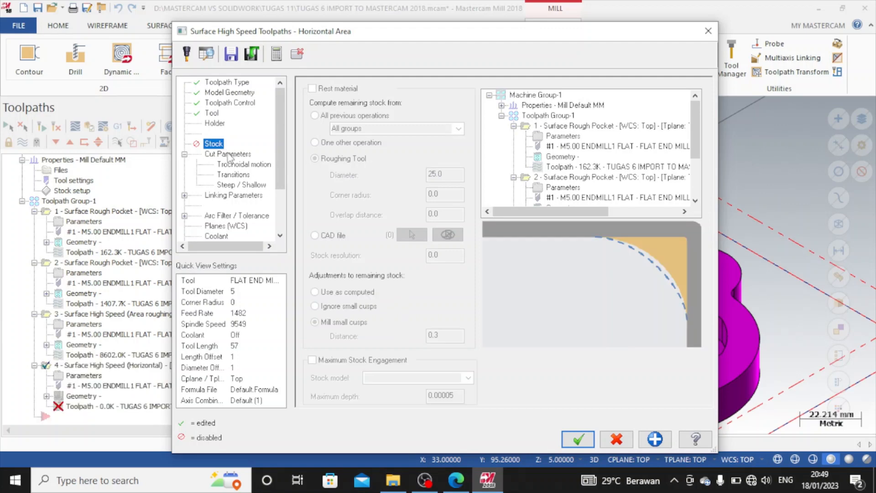
Step: Set the Horizontal Area cut parameters to 1 depth cut and keep the tool down within 75% of tool diameter
click(228, 154)
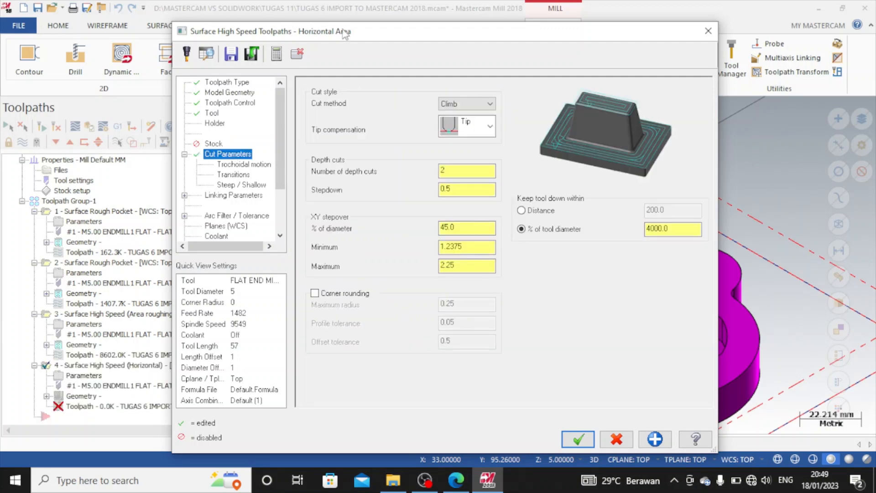
drag(349, 28, 276, 21)
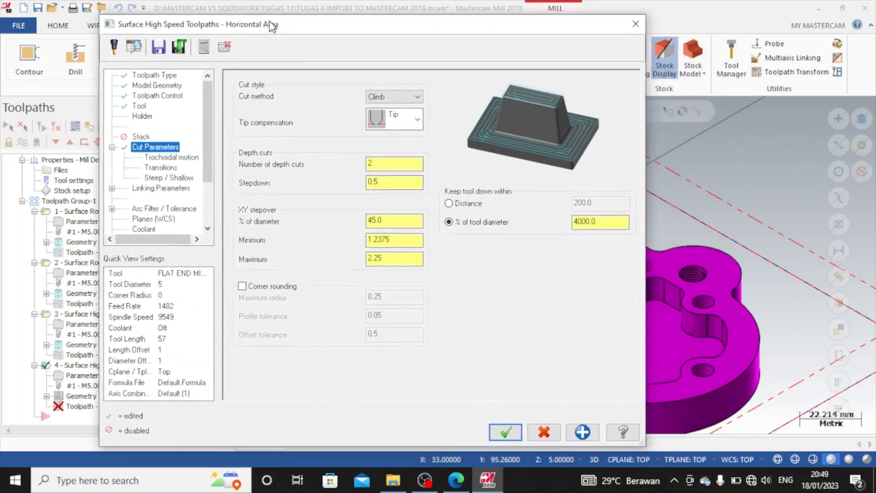
click(379, 163)
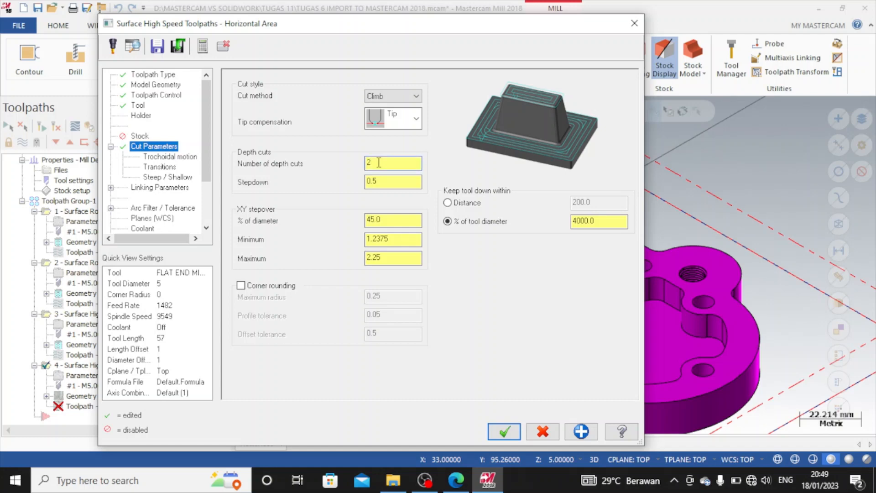
key(BackSpace)
text(1)
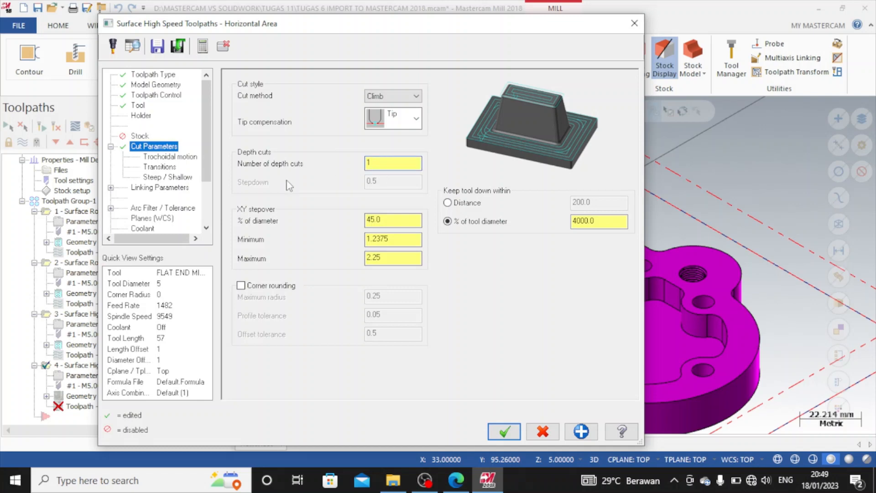
double_click(586, 220)
text(75)
key(Return)
click(398, 221)
Step: Review the trochoidal motion, transitions, steep/shallow and linking settings, and generate the Horizontal Area toolpath on the pocket floor
click(164, 156)
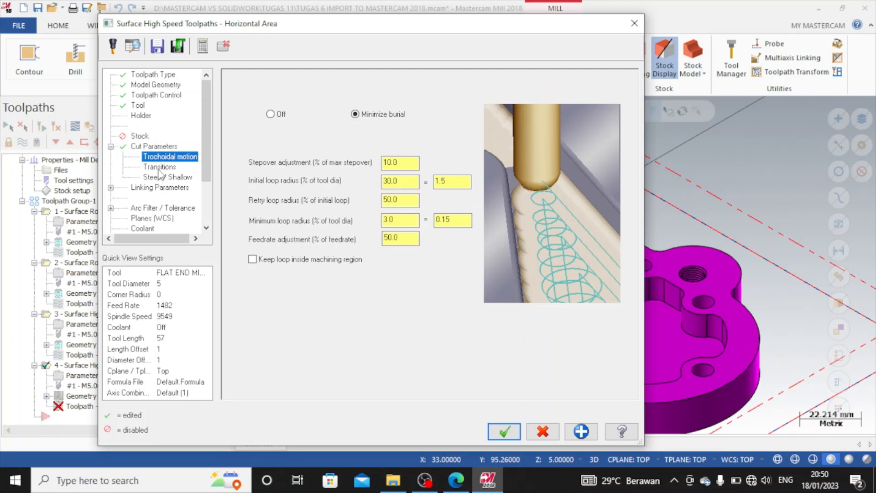
click(159, 170)
click(163, 177)
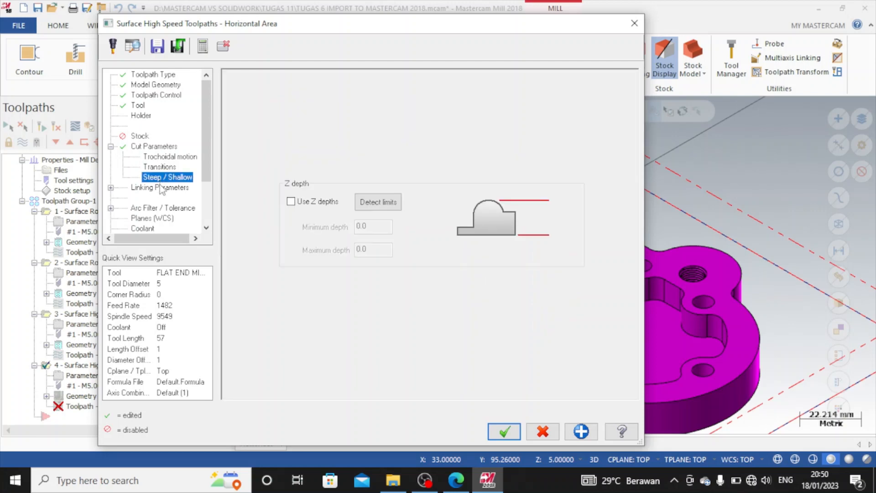
click(162, 187)
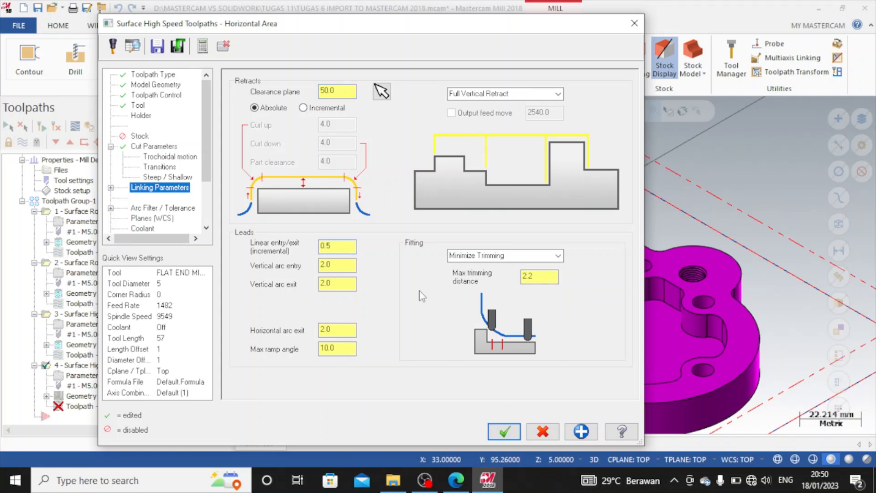
click(504, 432)
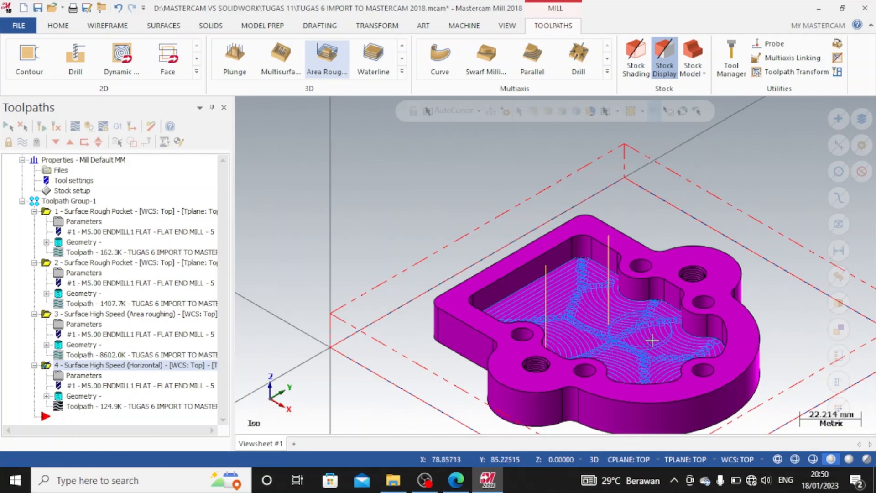
scroll(644, 338, down, 1)
scroll(643, 338, up, 7)
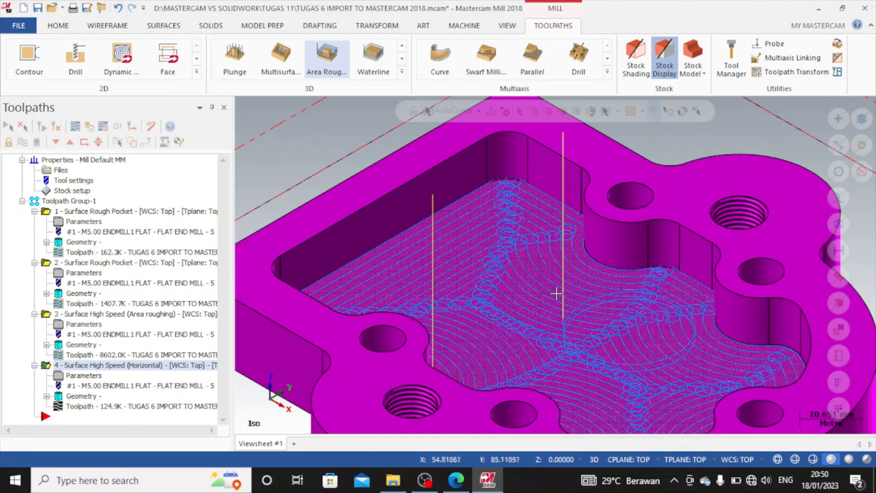
scroll(572, 291, down, 2)
scroll(645, 332, down, 3)
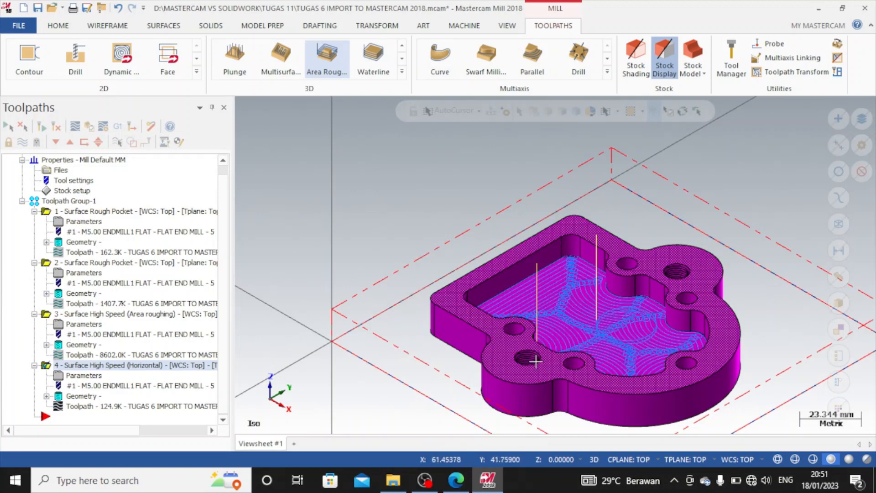
Step: Switch to the top view of the part and hide the Horizontal Area toolpath display
right_click(740, 182)
click(711, 249)
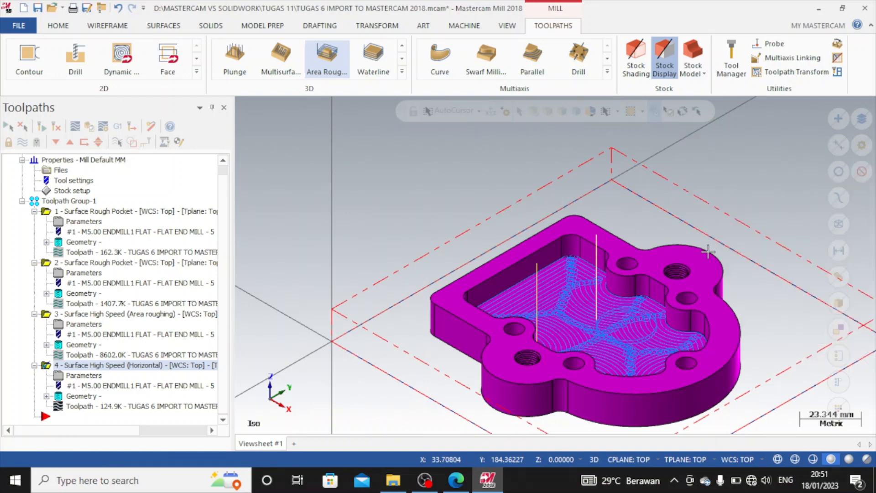
click(22, 142)
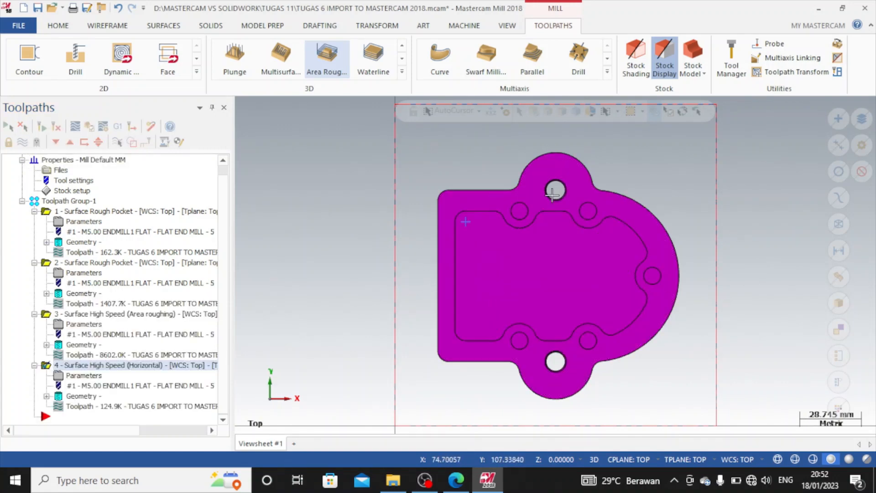
Step: Create a thread point at the centre of the small hole near the pocket's upper-left corner
click(108, 26)
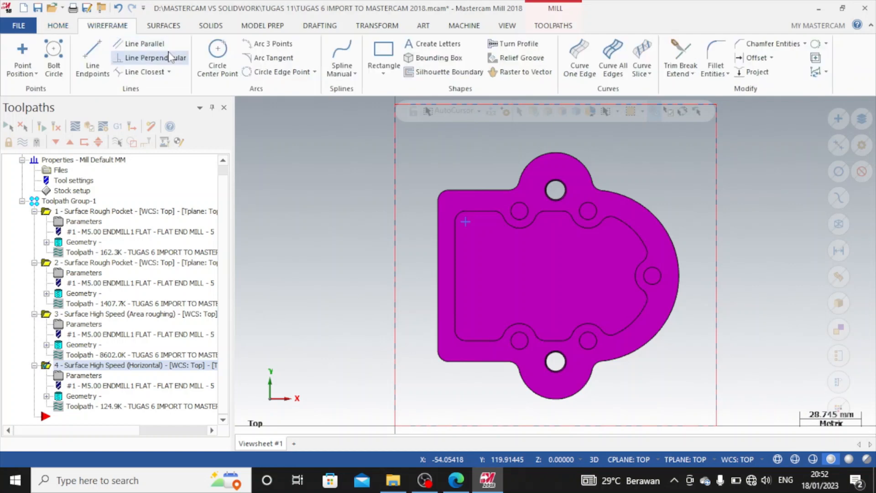
click(33, 73)
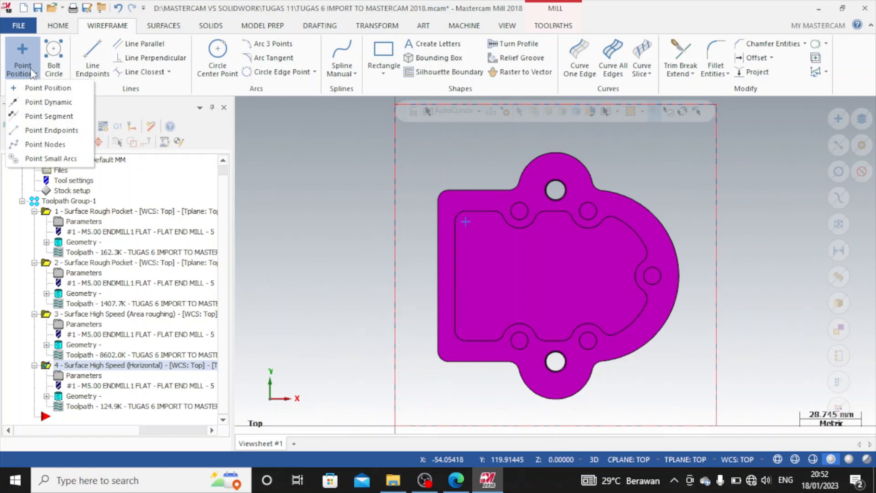
click(40, 88)
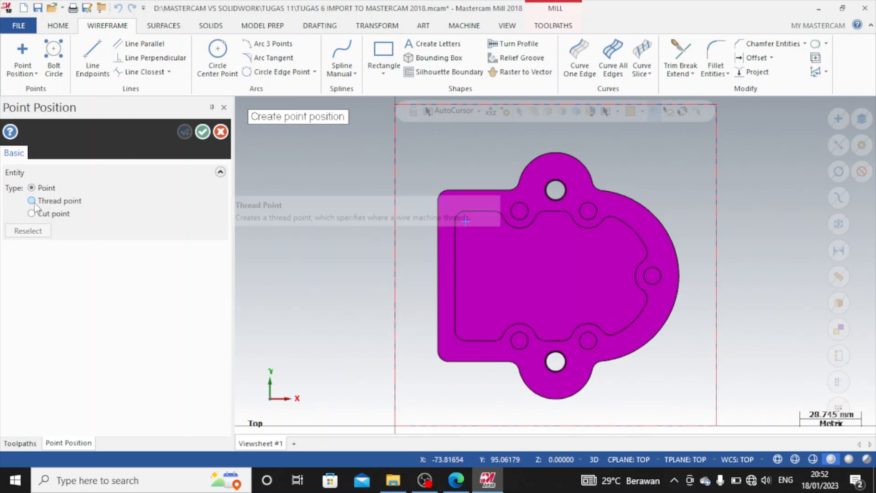
click(33, 202)
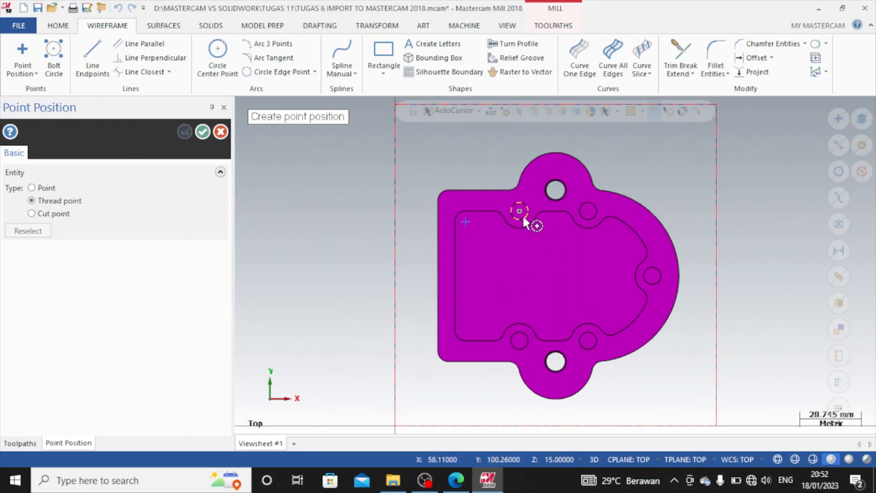
scroll(520, 212, up, 5)
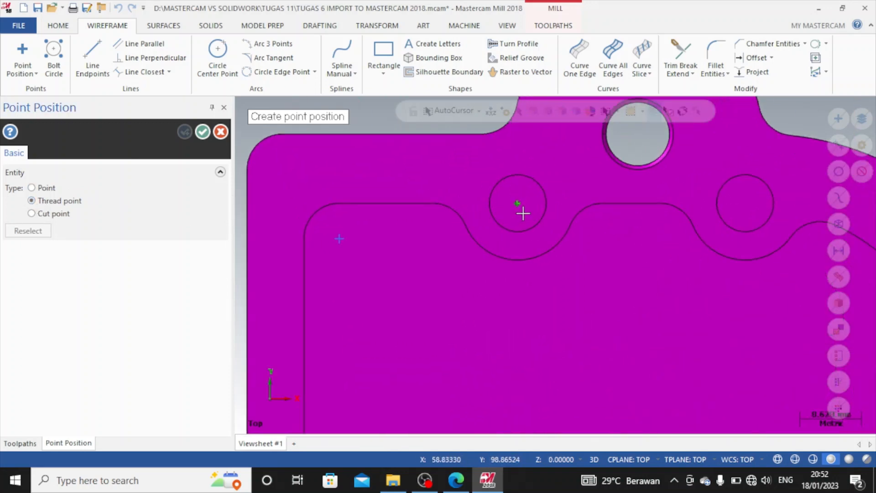
click(518, 203)
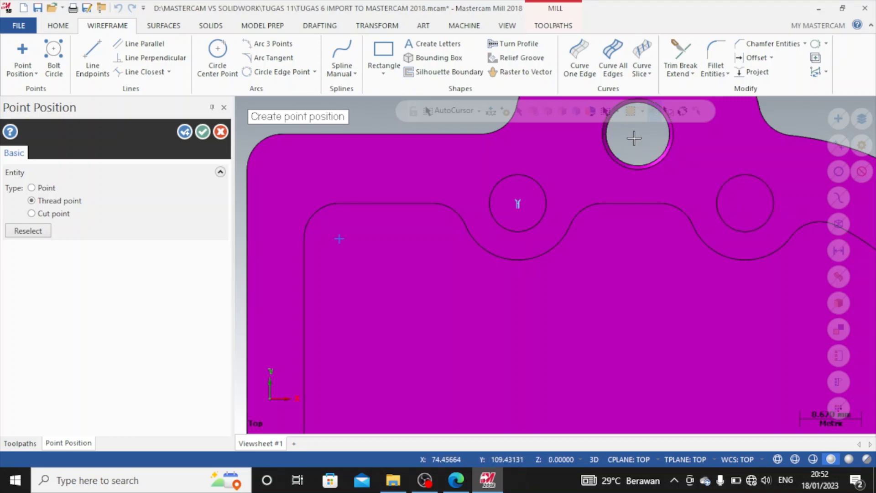
click(206, 133)
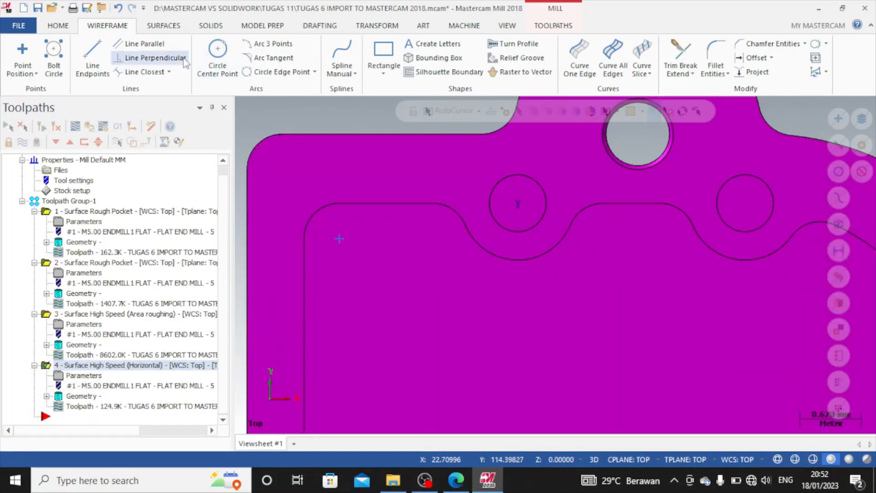
click(93, 53)
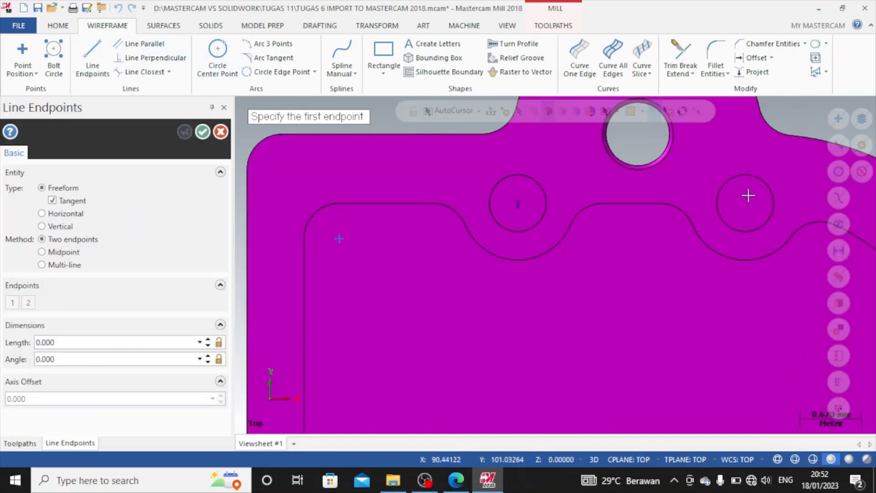
click(745, 173)
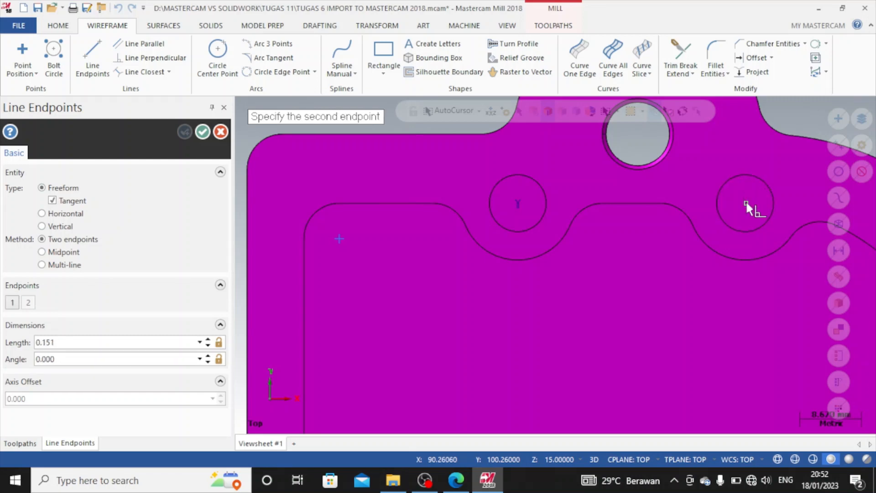
click(746, 203)
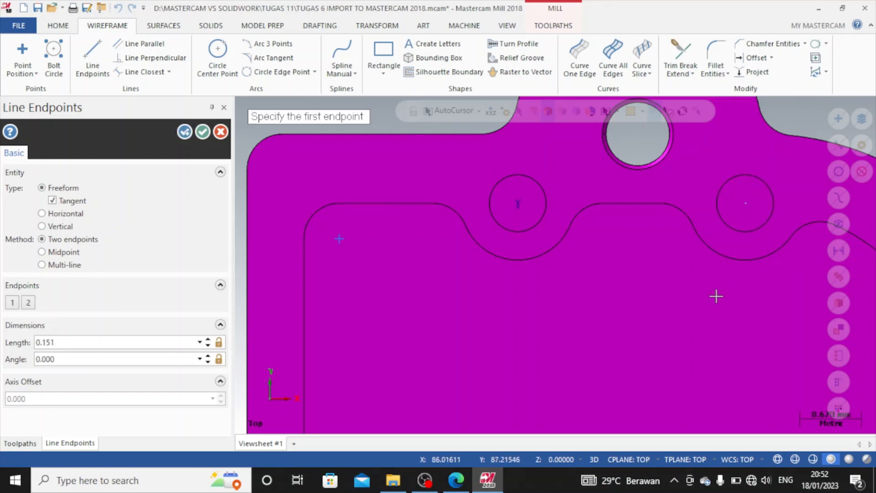
key(Escape)
Step: Place a thread point at the centre of the small hole near the pocket's lower-left corner
scroll(755, 277, down, 2)
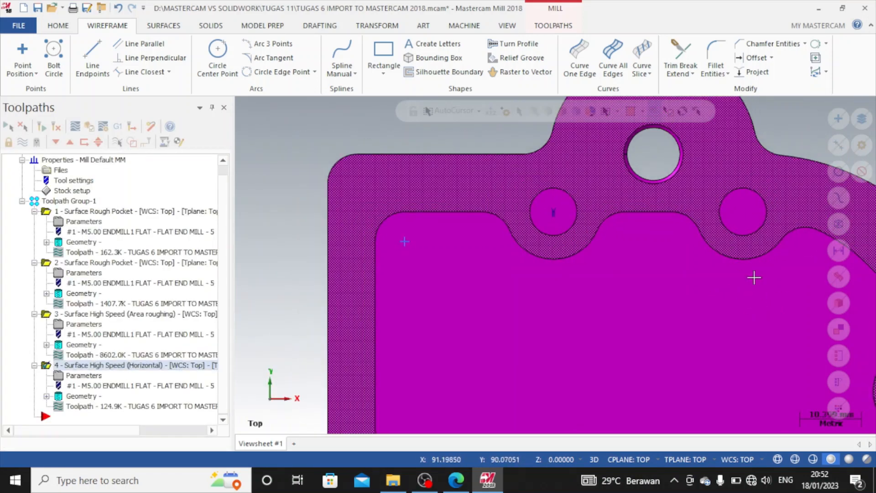
scroll(770, 288, up, 2)
scroll(770, 289, down, 2)
scroll(770, 288, up, 3)
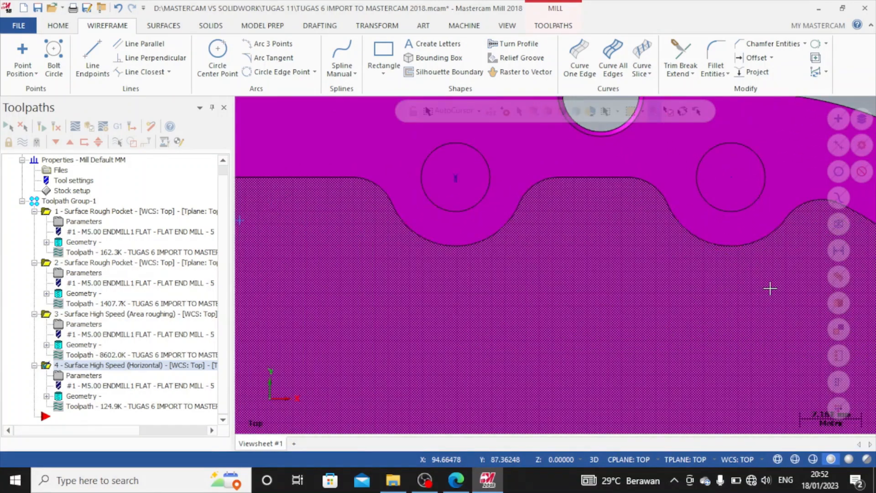
scroll(770, 288, down, 3)
scroll(771, 288, down, 6)
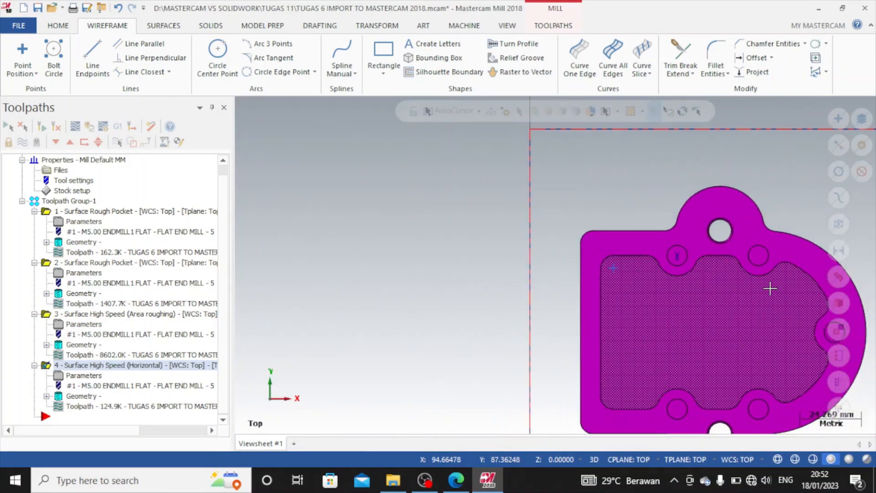
scroll(794, 393, up, 6)
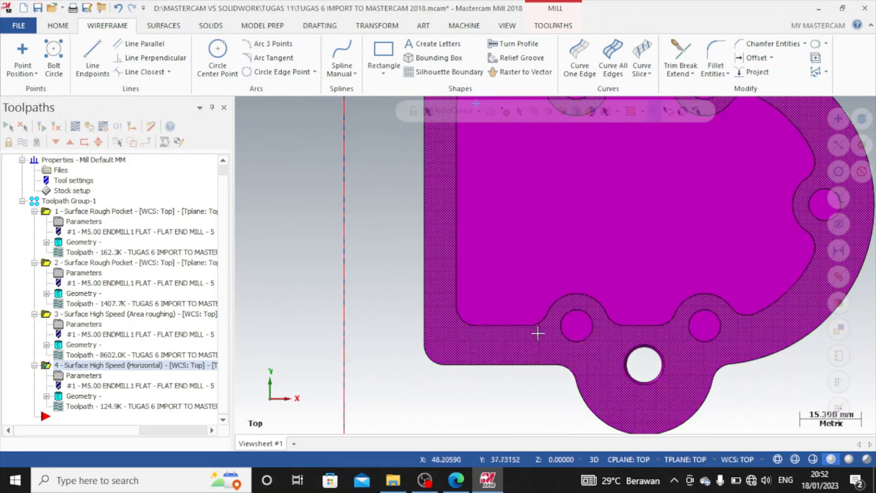
scroll(577, 313, up, 4)
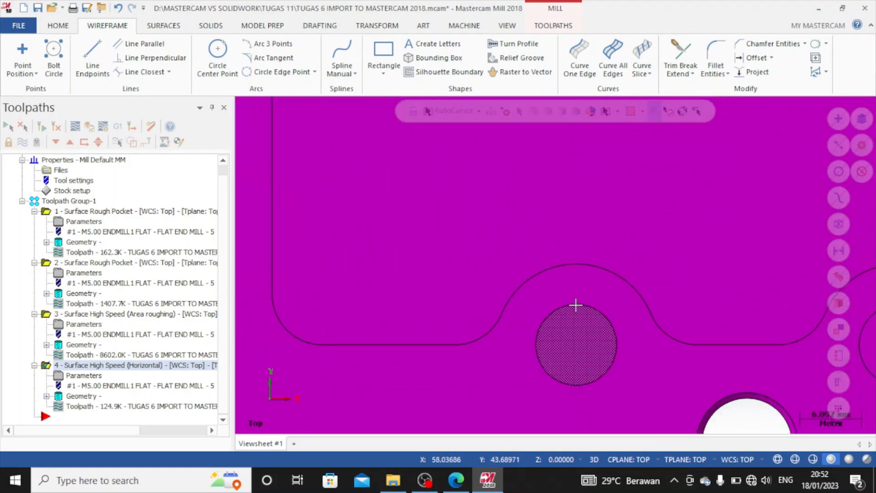
click(577, 338)
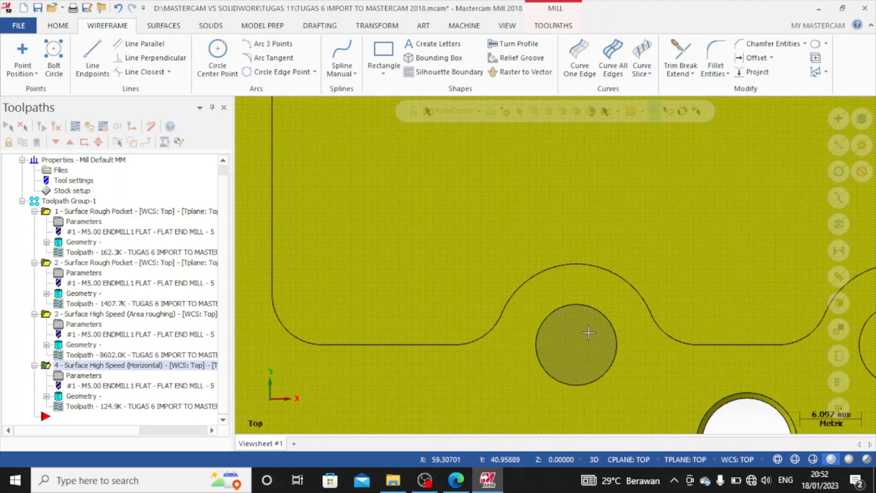
click(588, 334)
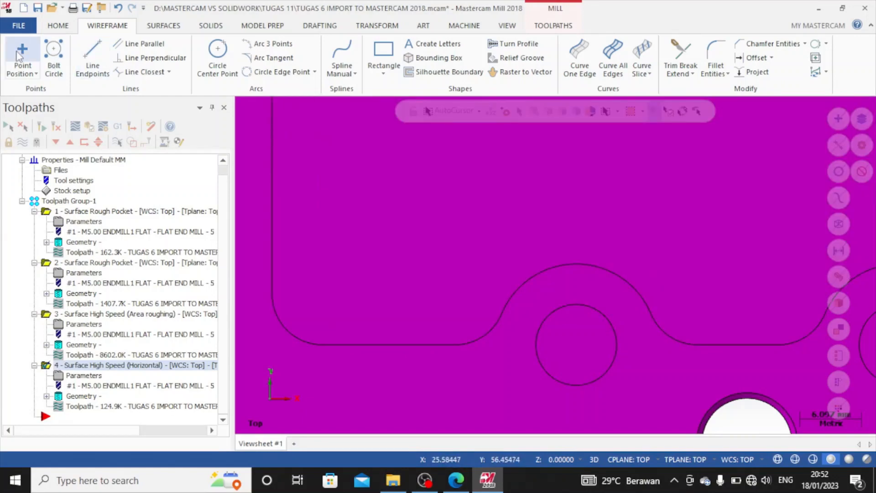
click(22, 53)
click(585, 305)
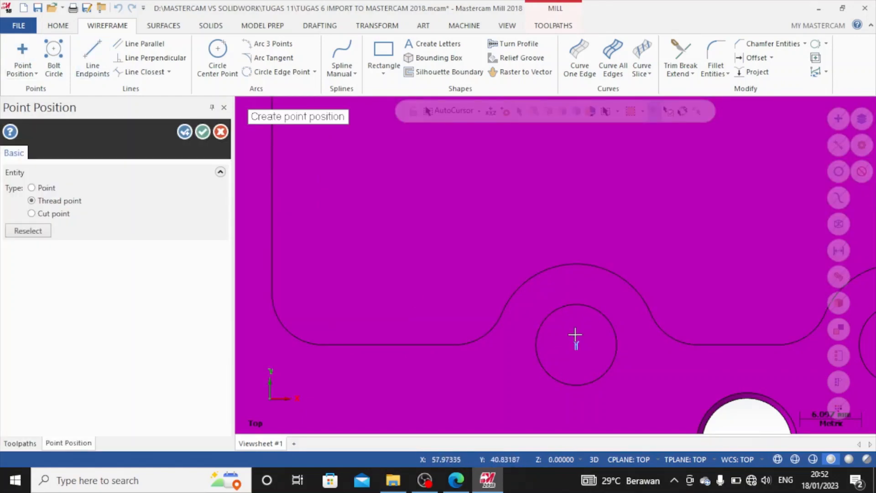
Step: Place thread points at the centres of the three remaining small holes around the pocket
scroll(641, 313, down, 1)
scroll(639, 305, down, 3)
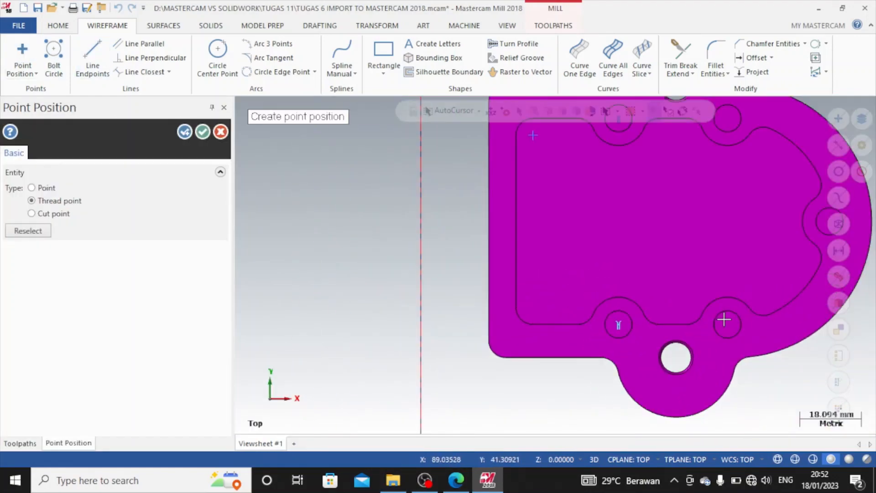
click(740, 322)
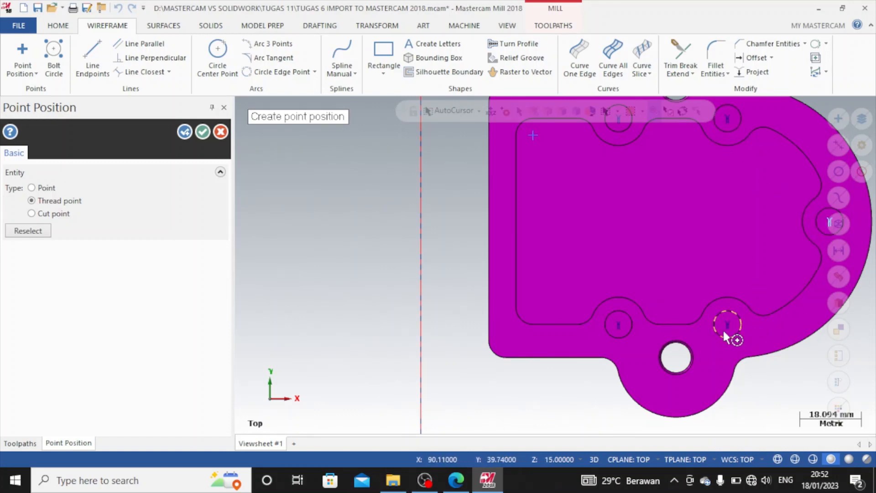
Step: Place thread points at the centres of the two larger threaded holes in the part's lower and upper lugs
scroll(692, 358, up, 3)
scroll(687, 357, up, 3)
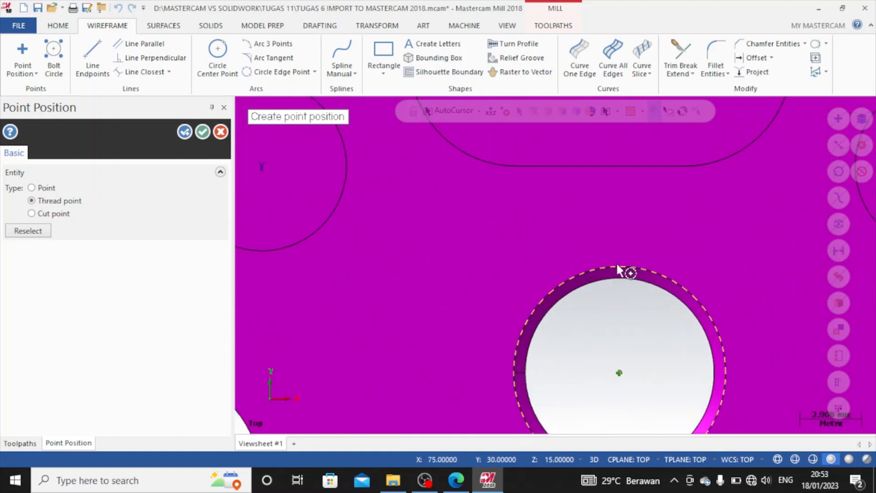
scroll(630, 270, down, 3)
scroll(650, 276, down, 3)
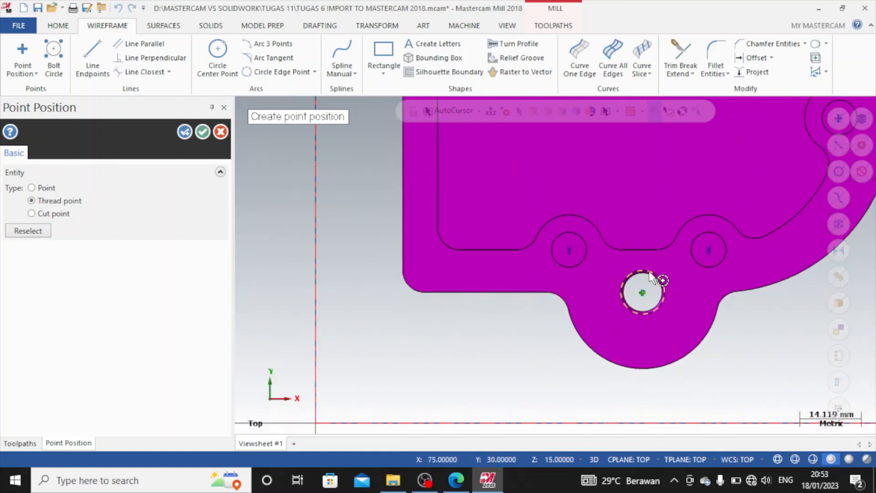
scroll(496, 202, down, 3)
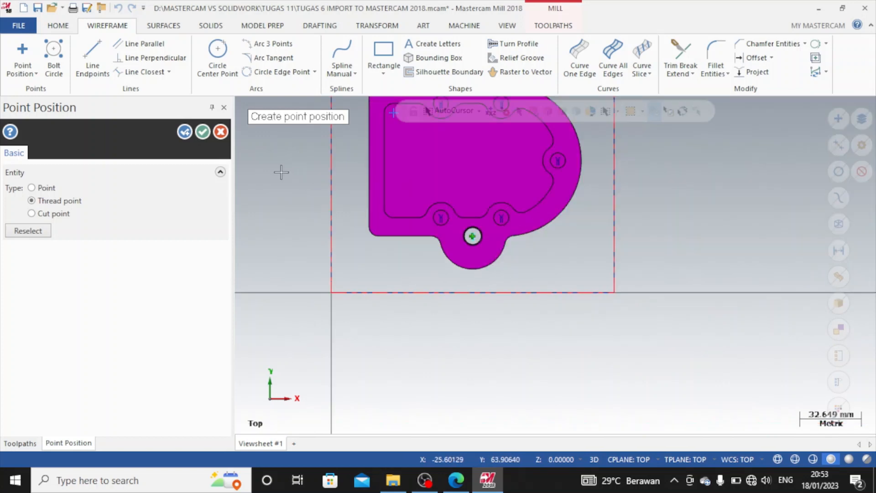
scroll(583, 182, down, 3)
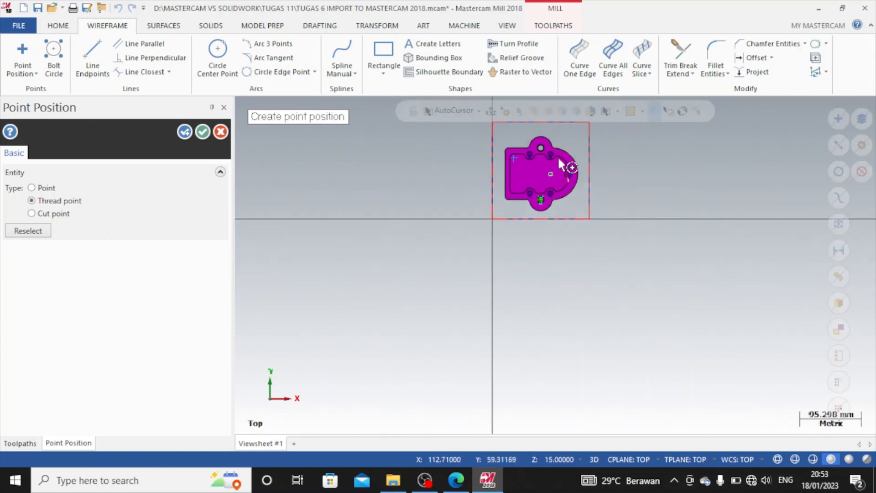
scroll(559, 154, up, 4)
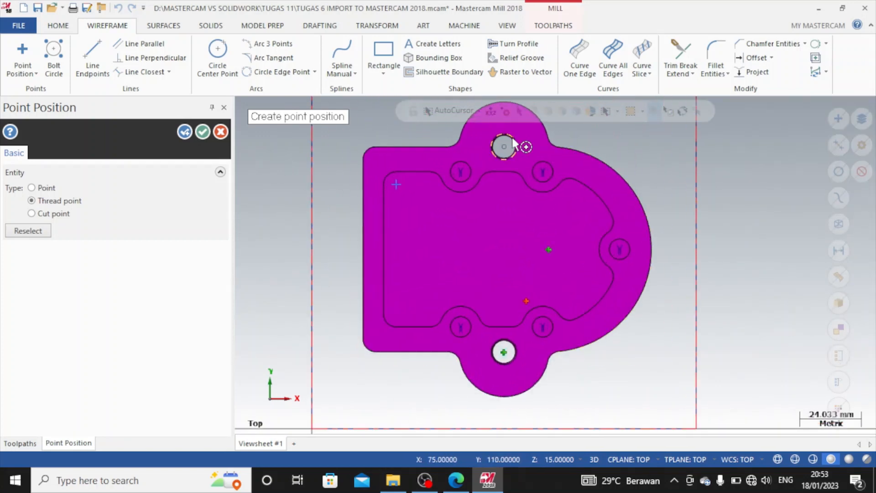
scroll(507, 132, up, 4)
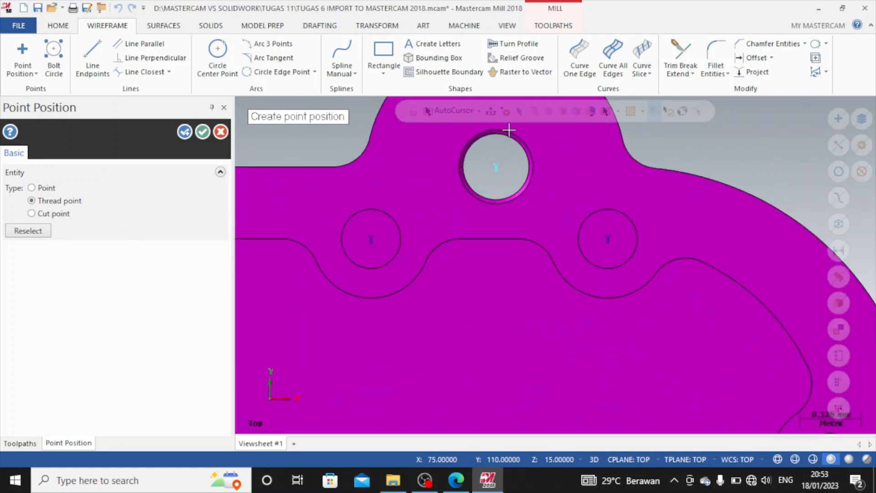
click(203, 132)
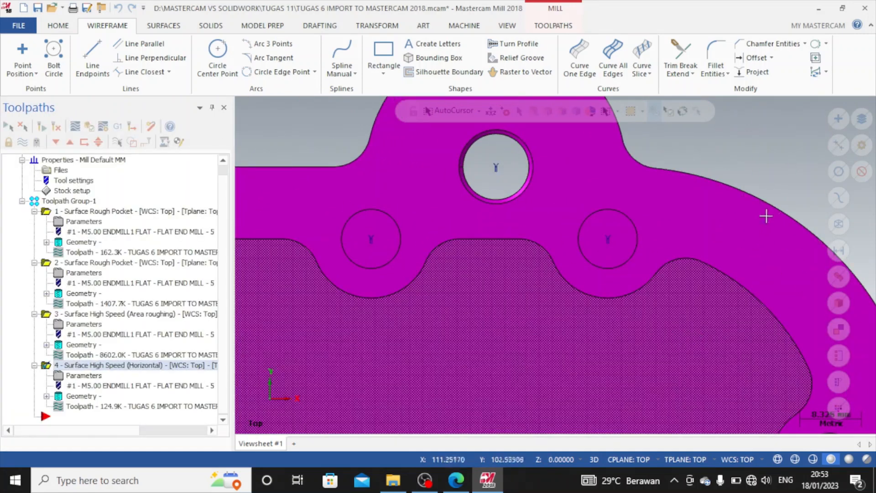
Step: Switch to the isometric view and examine the thread points in the part's holes
right_click(676, 175)
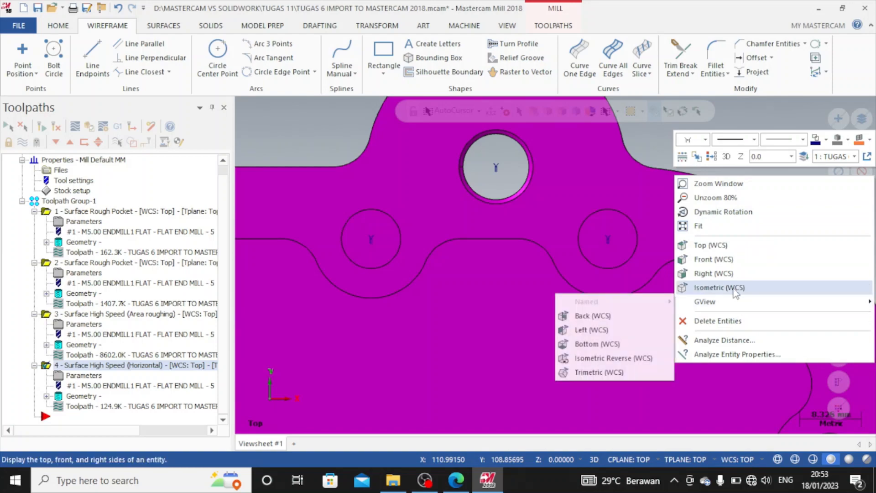
click(734, 287)
scroll(543, 329, up, 3)
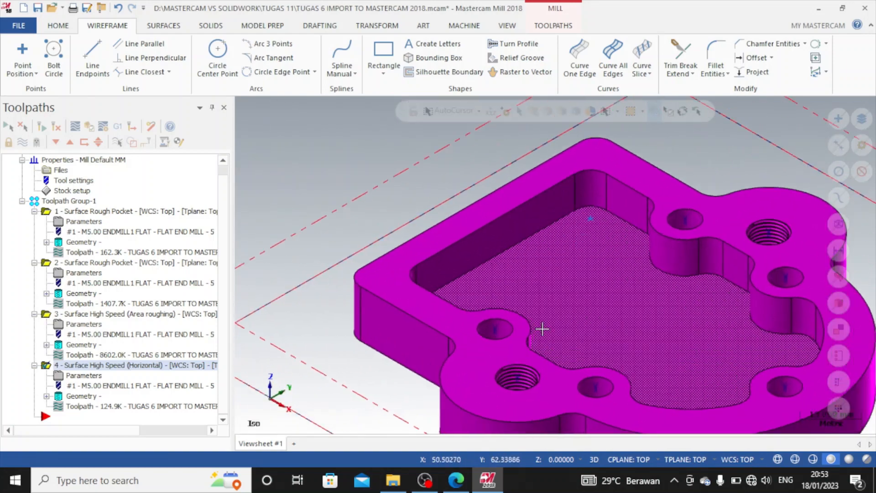
scroll(475, 327, up, 3)
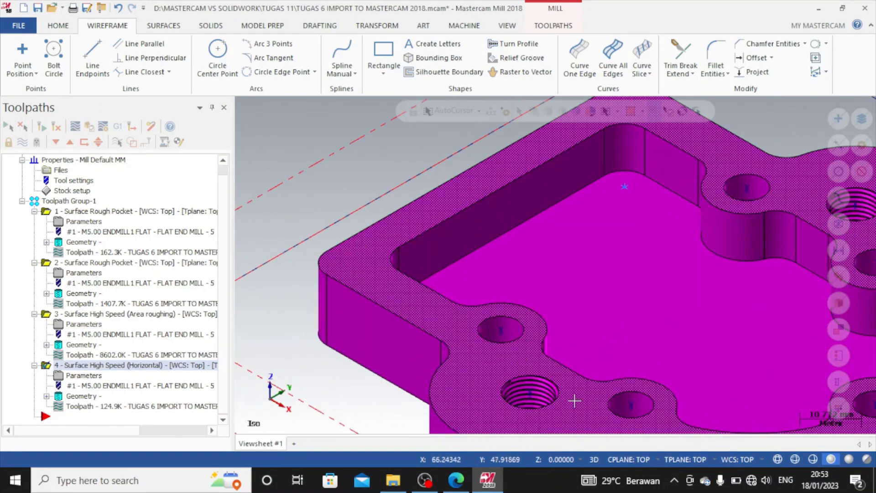
scroll(665, 381, down, 4)
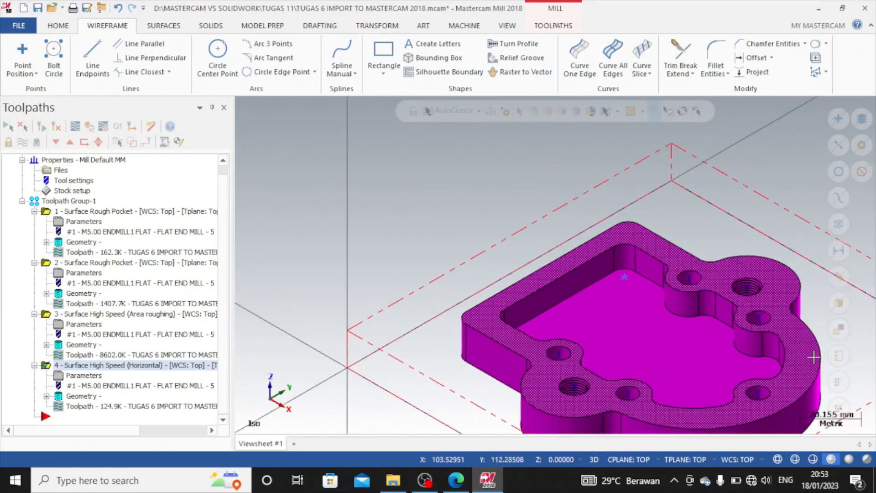
scroll(814, 358, up, 3)
scroll(550, 200, up, 1)
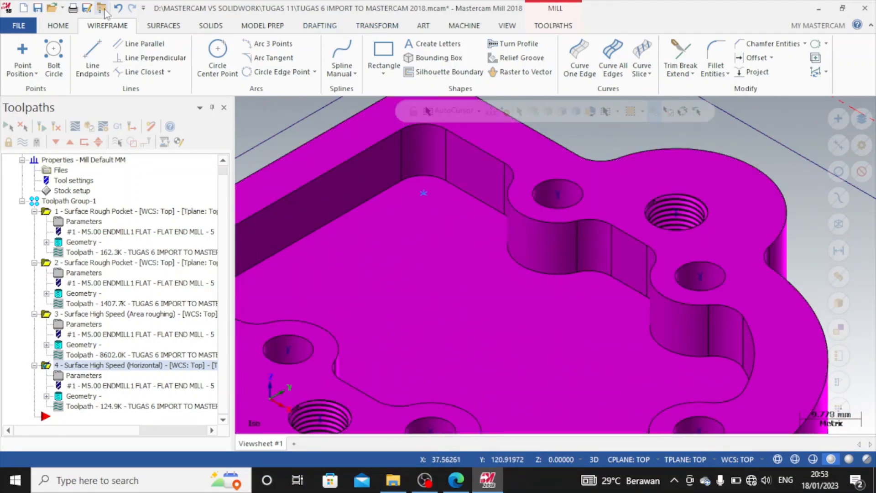
Step: Start a 2D Drill toolpath on the thread point of the small hole nearest the pocket's back corner
click(552, 26)
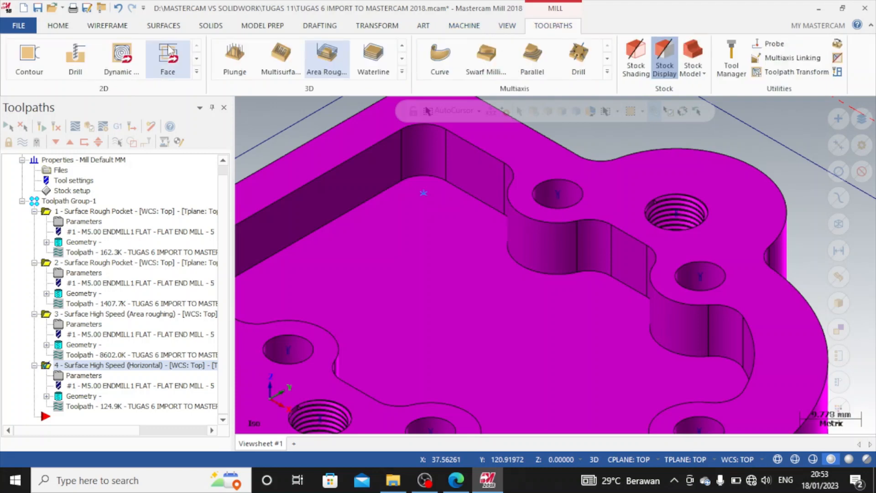
click(197, 72)
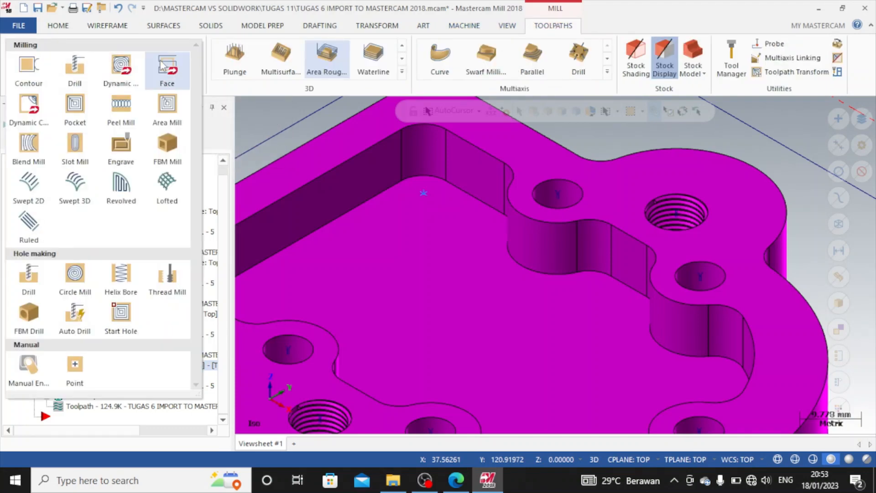
click(75, 68)
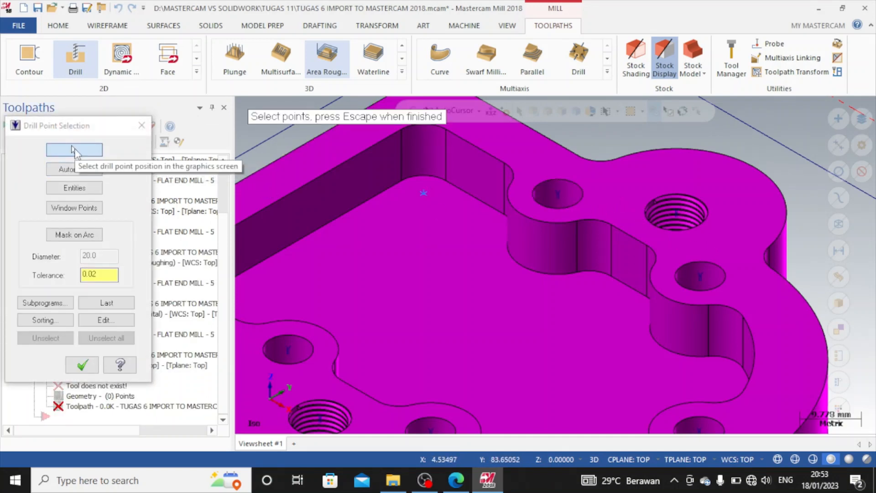
click(557, 195)
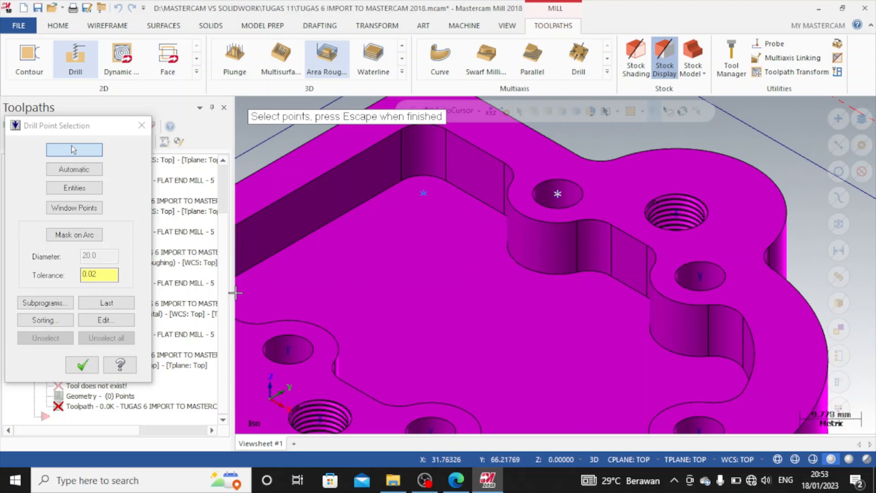
click(82, 365)
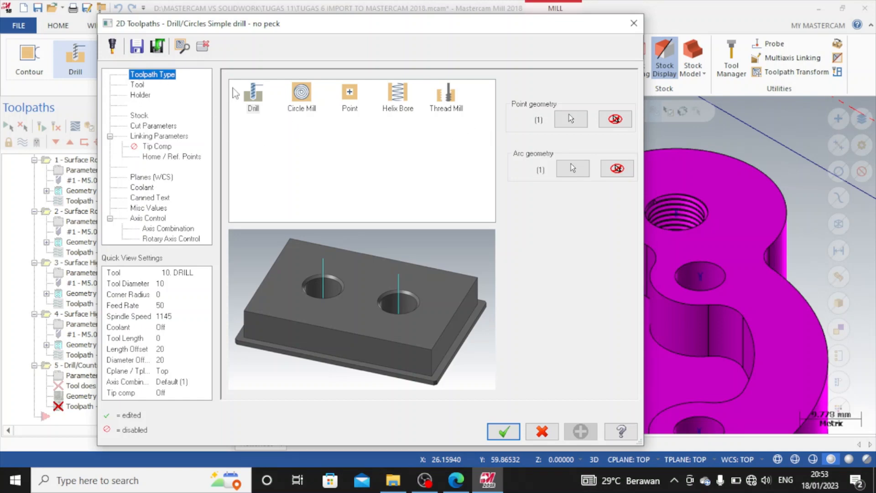
Step: Filter the tool library to a diameter of 8 mm and assign the HSS/TIN DRILL 8xDc- 8.0 to the drill operation
click(140, 86)
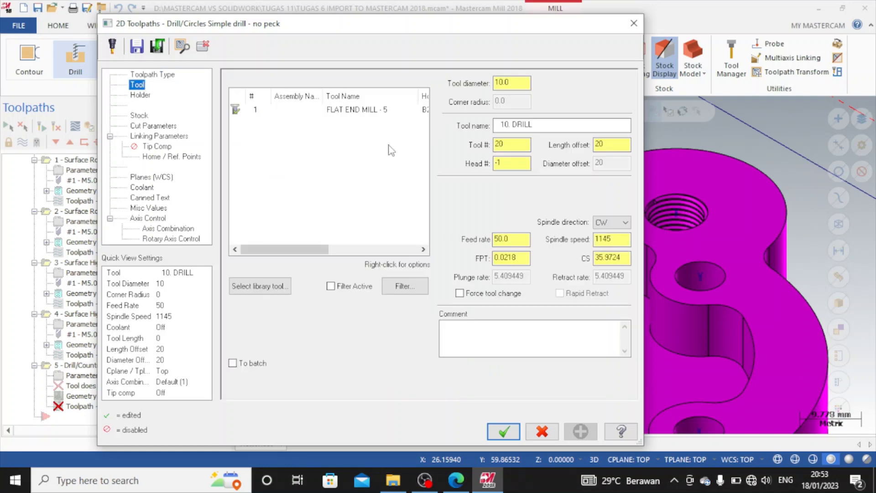
click(276, 286)
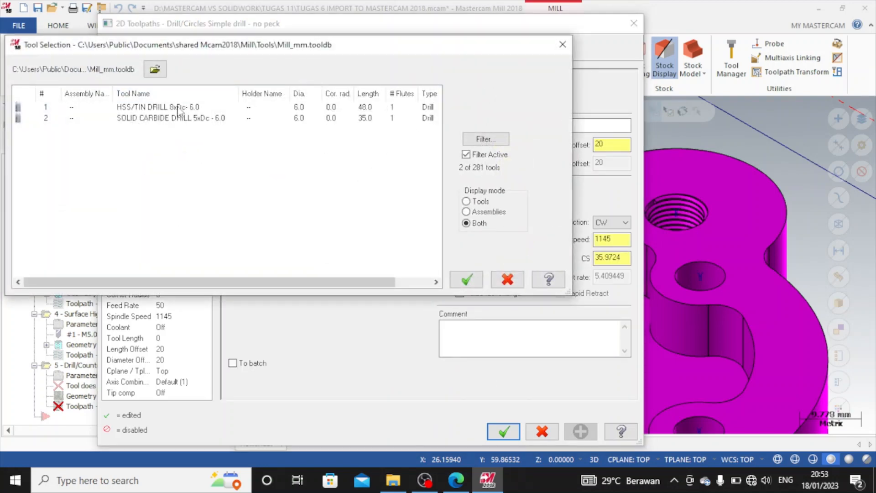
click(479, 140)
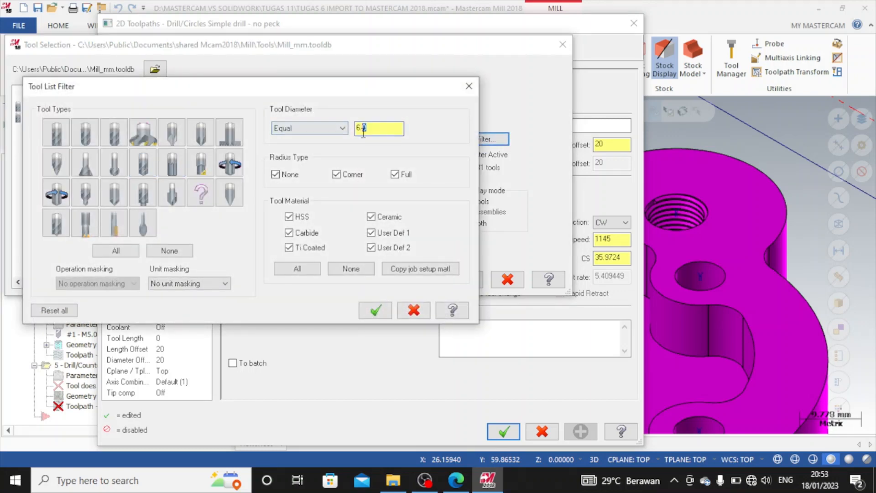
drag(369, 128, 353, 134)
text(8)
click(372, 310)
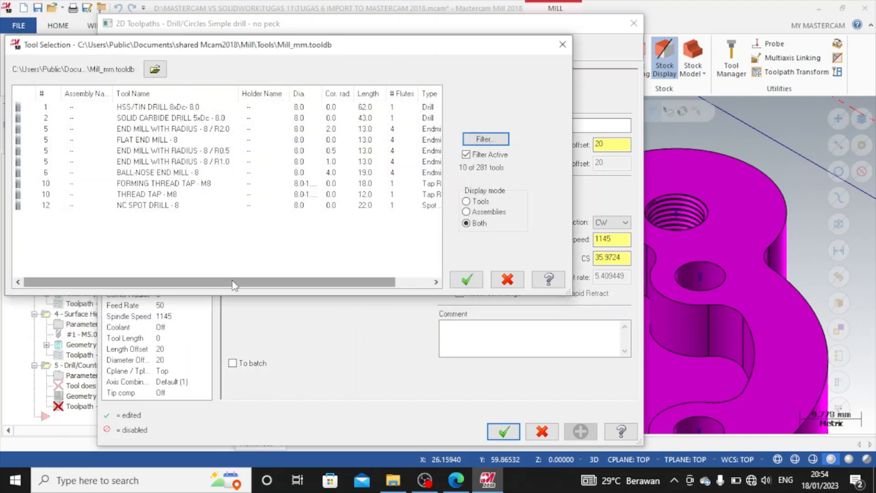
drag(235, 283, 270, 283)
click(160, 109)
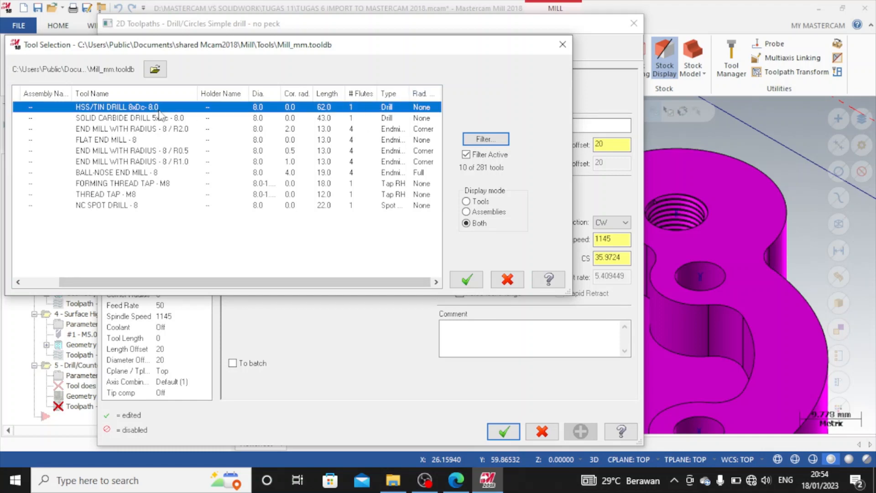
click(461, 275)
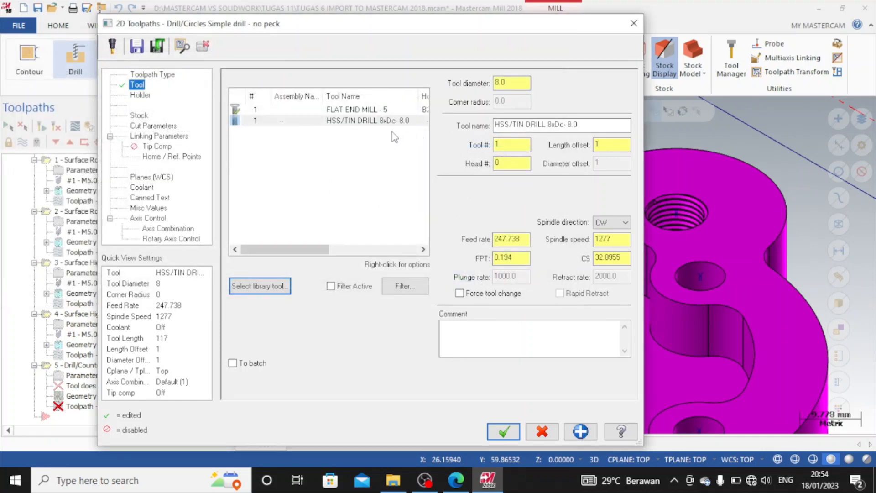
Step: Set the drill's tool number to 2 and select the Default Holder
drag(504, 147, 487, 152)
click(142, 96)
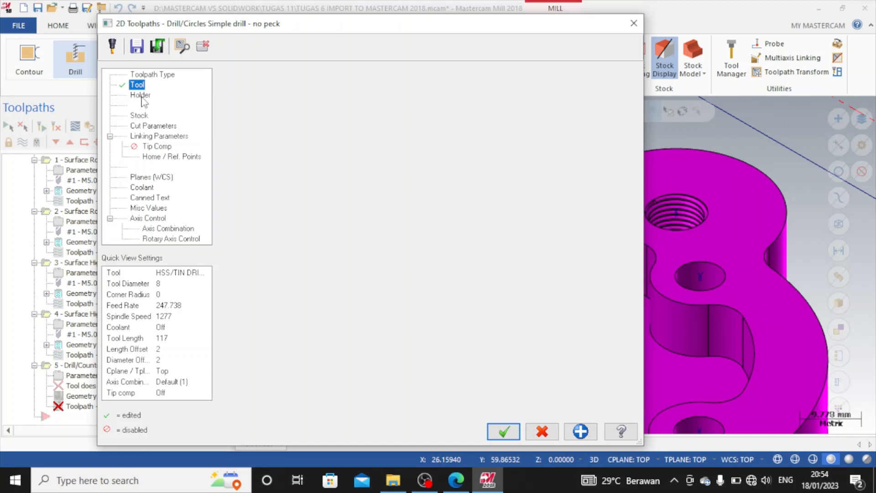
click(250, 100)
click(255, 89)
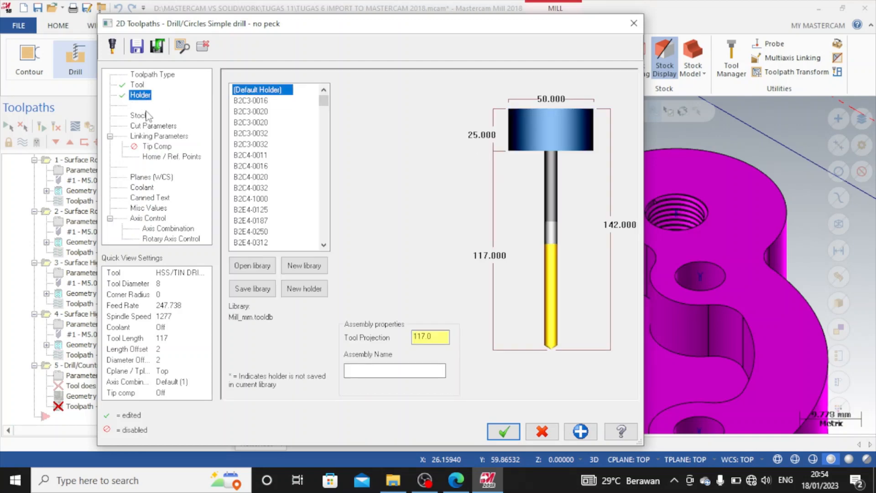
Step: Leave stock use disabled and choose the Drill/Counterbore cycle for the operation
click(139, 115)
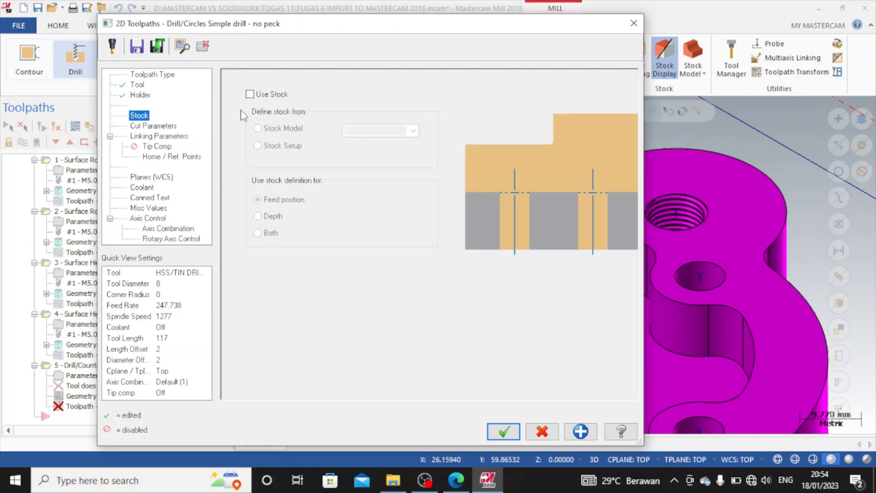
click(163, 128)
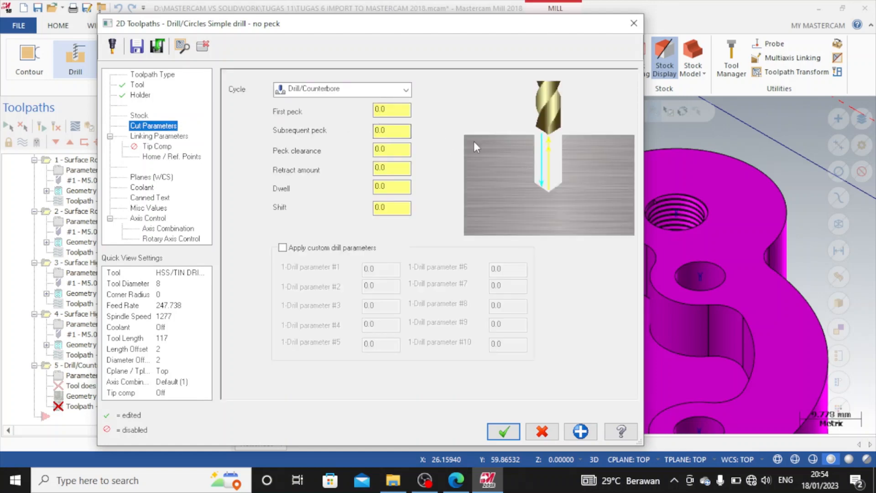
click(405, 90)
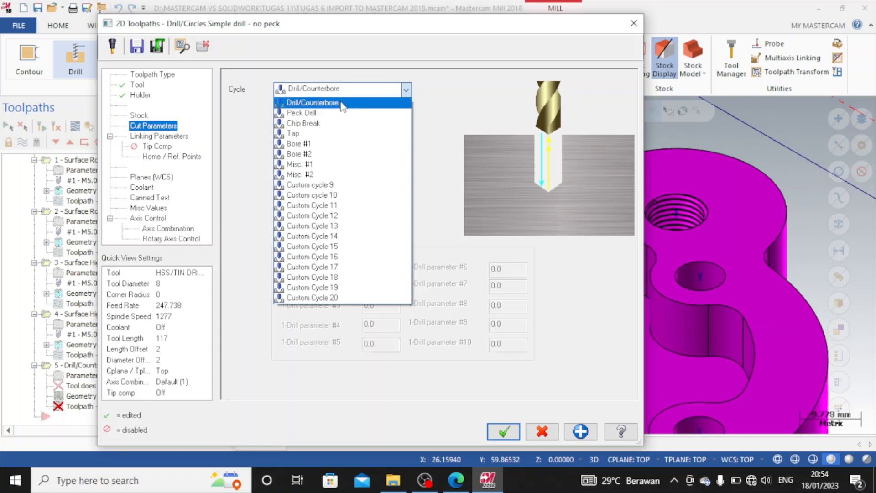
click(342, 103)
Step: Configure the linking heights with 50 mm absolute clearance, 10 mm incremental retract, an absolute top of stock and a negative absolute depth
click(158, 137)
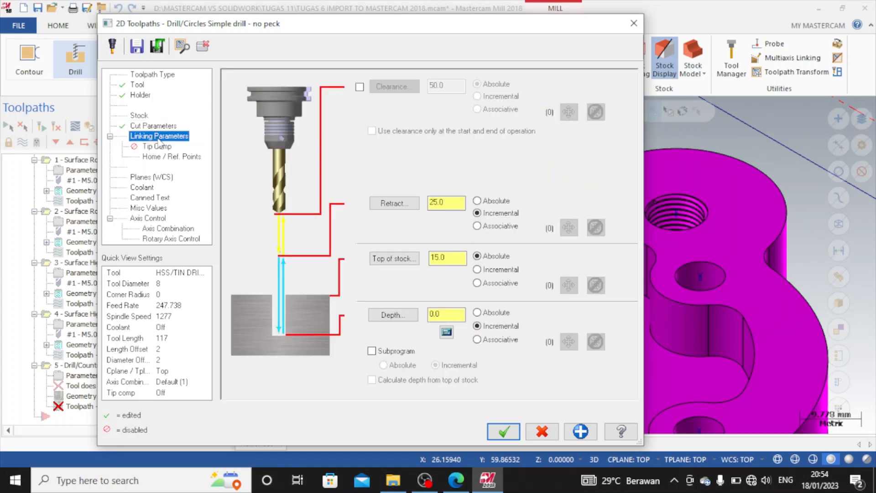
click(360, 87)
click(477, 85)
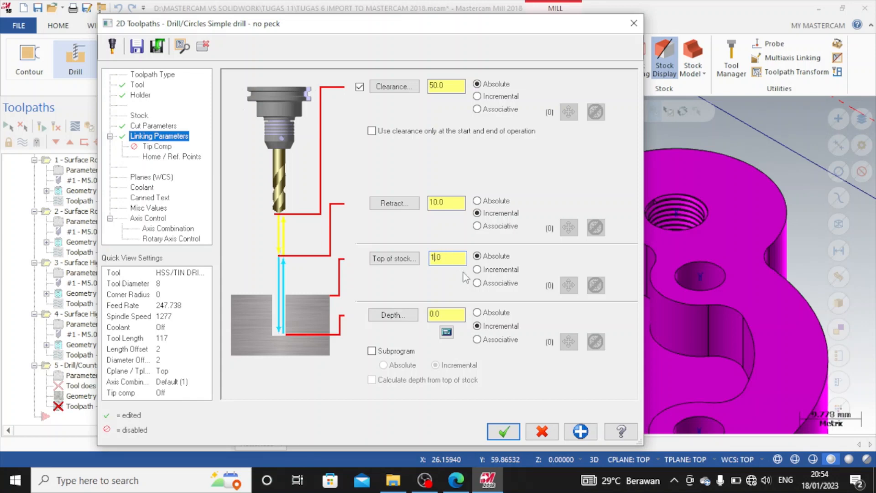
text(0)
drag(437, 313, 430, 315)
text(-)
click(477, 313)
Step: Check the tip compensation, reference point and plane settings, and generate the drill toolpath
click(158, 147)
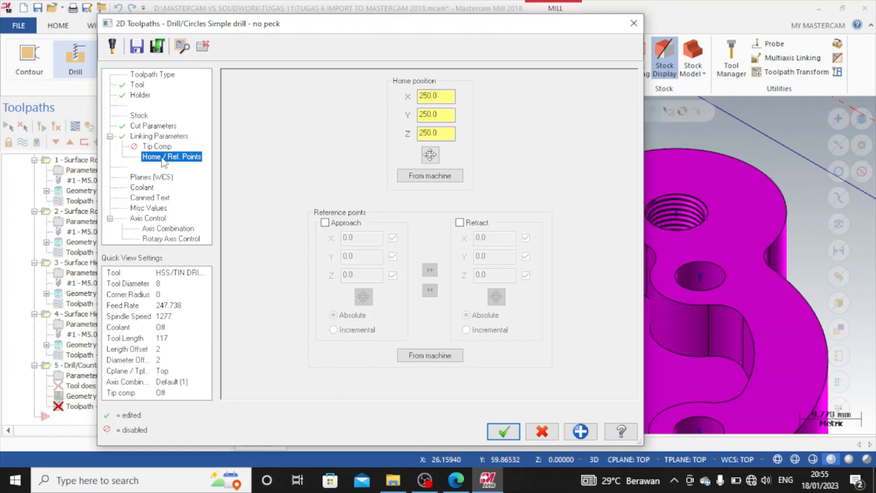
click(155, 178)
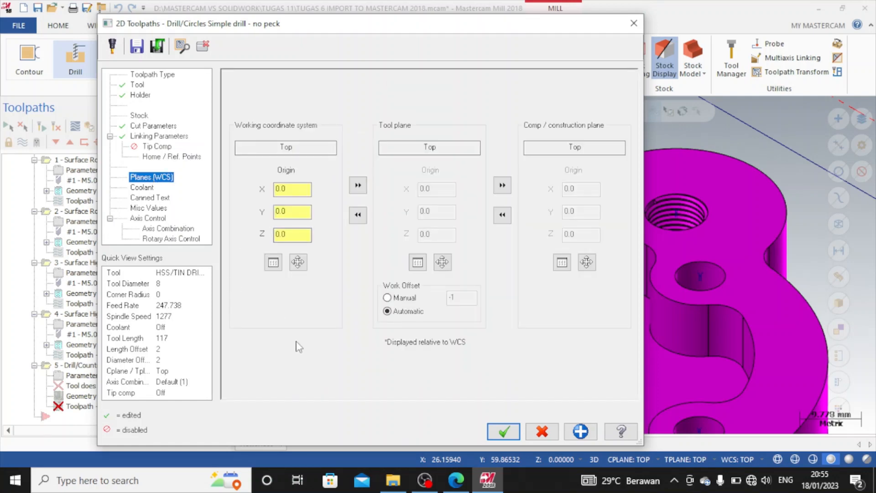
click(504, 432)
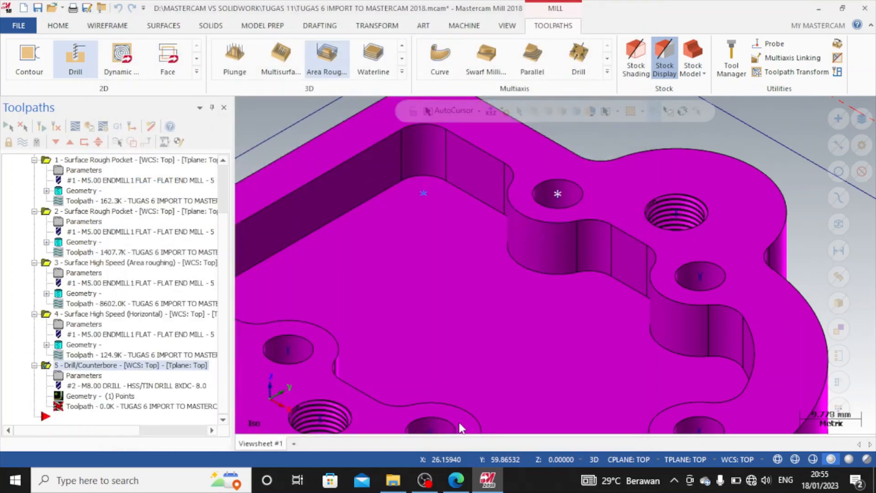
Step: Backplot the single-hole drill toolpath, play the tool motion and inspect the drilling depth from several view angles
scroll(542, 242, down, 5)
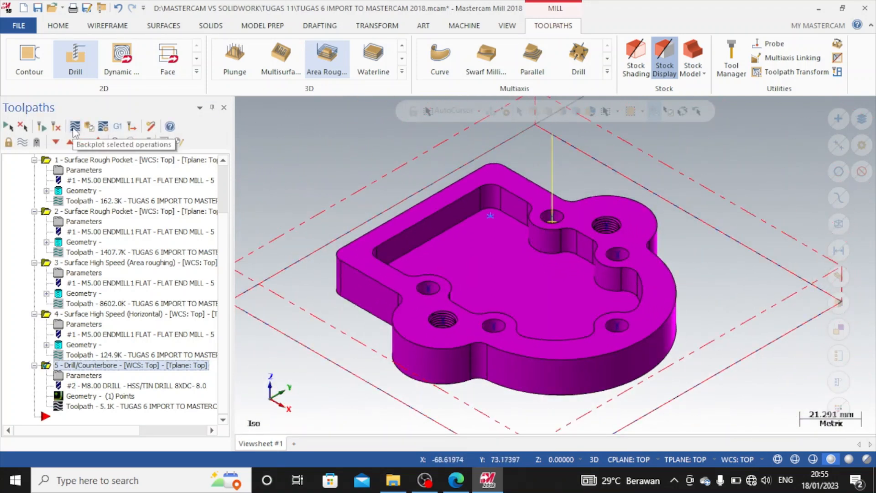
click(74, 129)
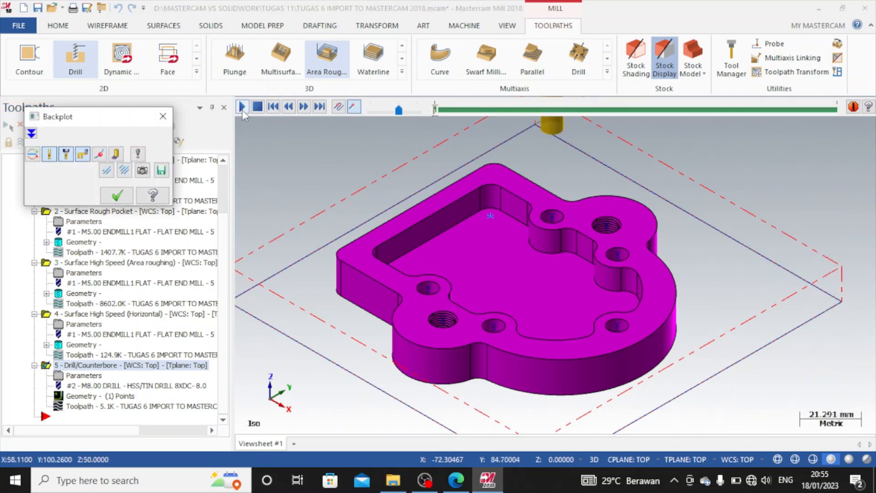
click(116, 196)
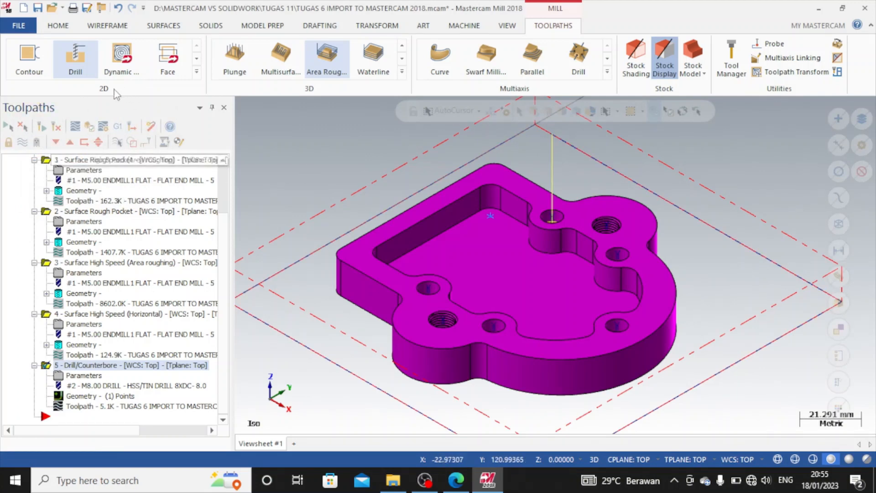
click(86, 127)
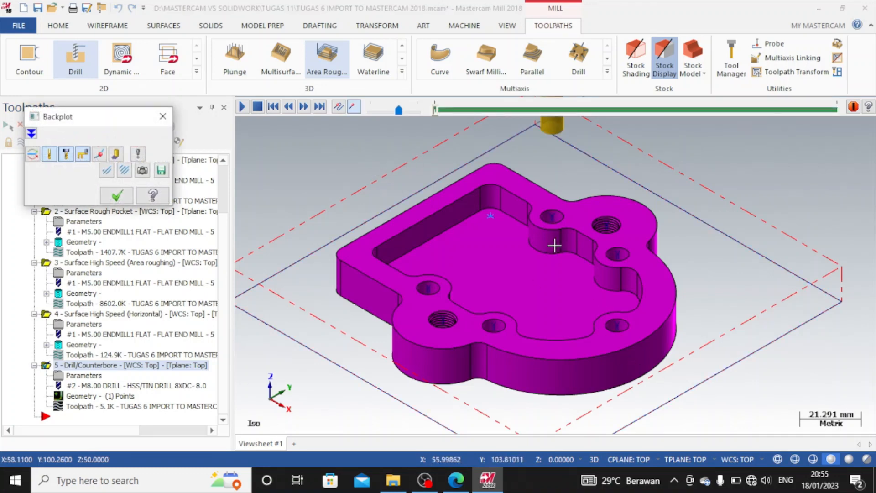
click(434, 112)
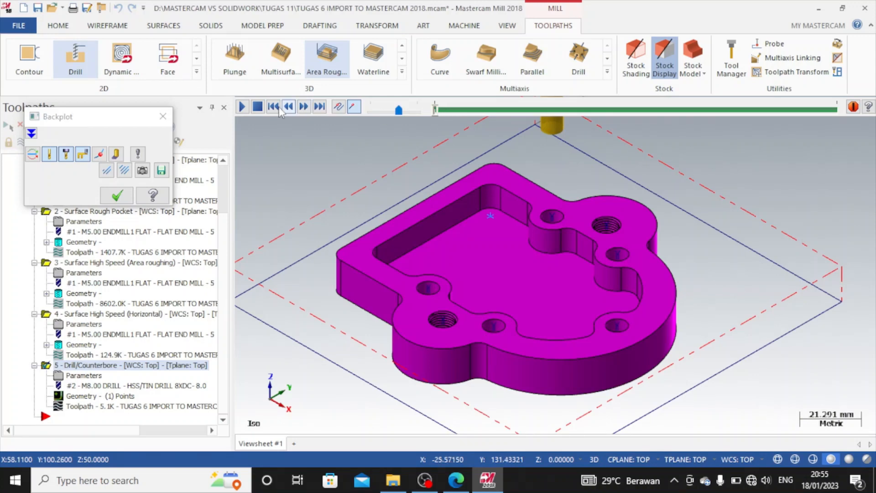
click(242, 107)
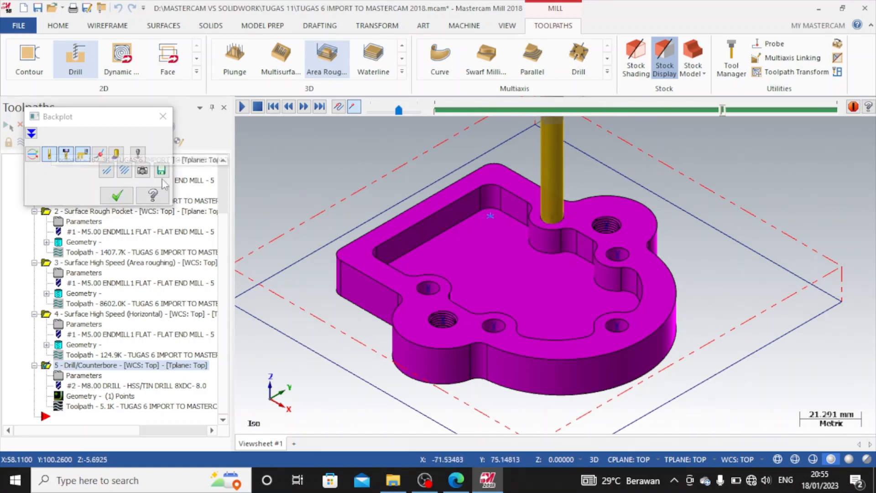
click(117, 195)
right_click(719, 189)
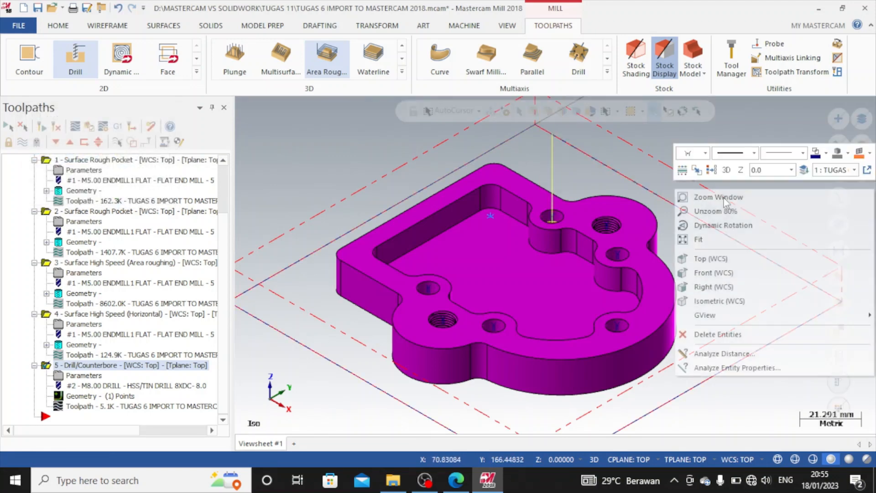
click(723, 225)
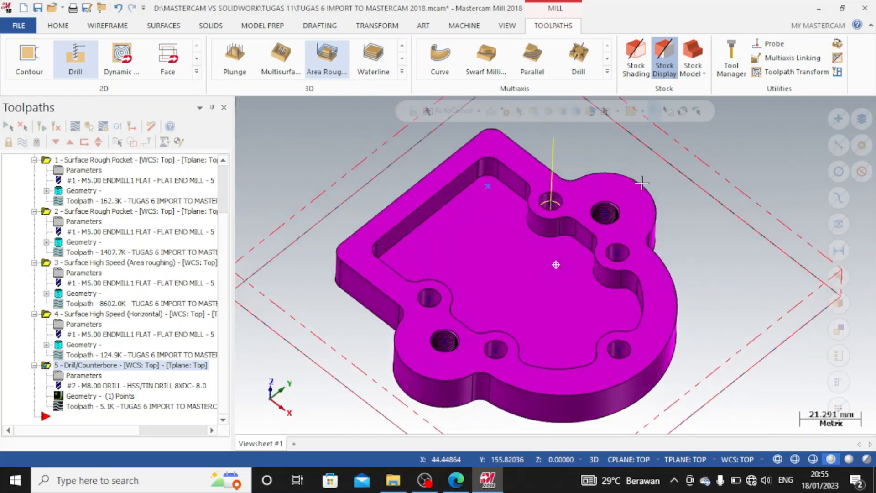
click(639, 155)
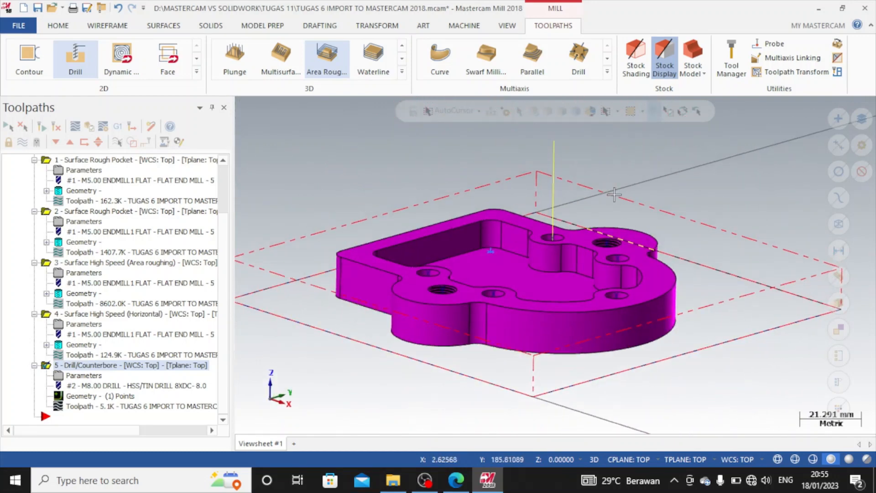
mouse_move(614, 194)
middle_down()
mouse_move(614, 176)
mouse_move(615, 220)
middle_up()
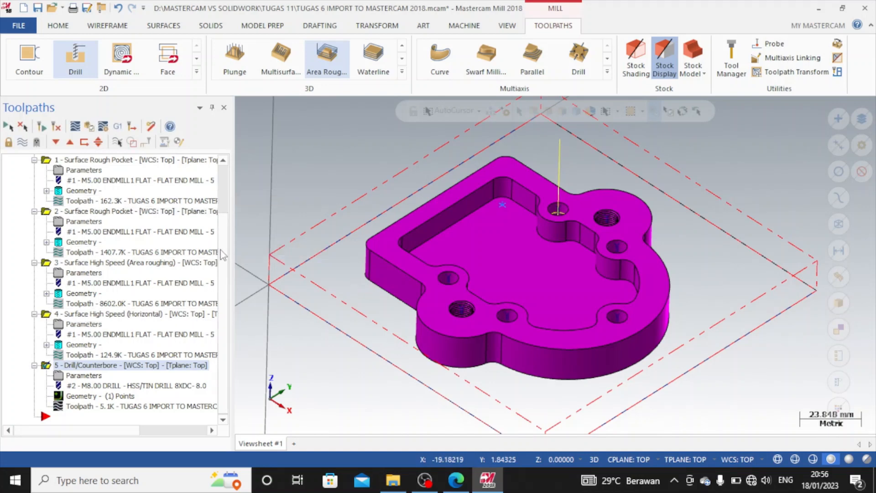
scroll(663, 331, up, 3)
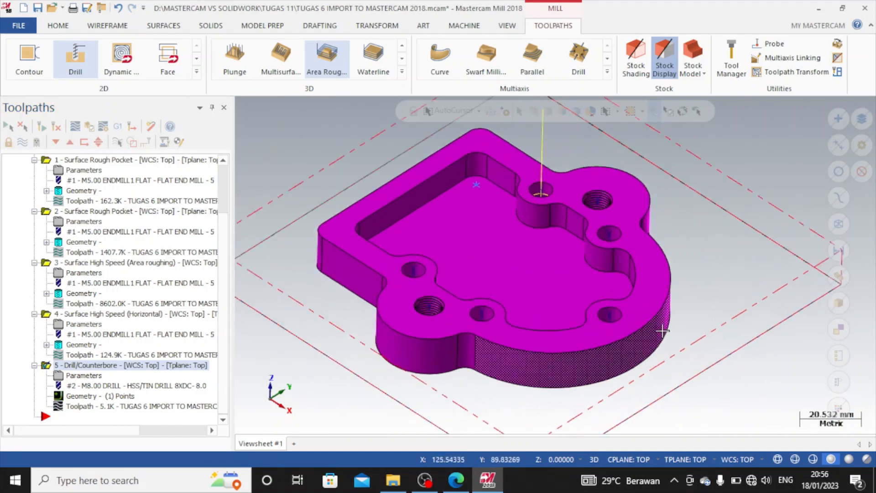
Step: Add the centre points of the four other unthreaded holes to the drill operation's geometry
click(80, 395)
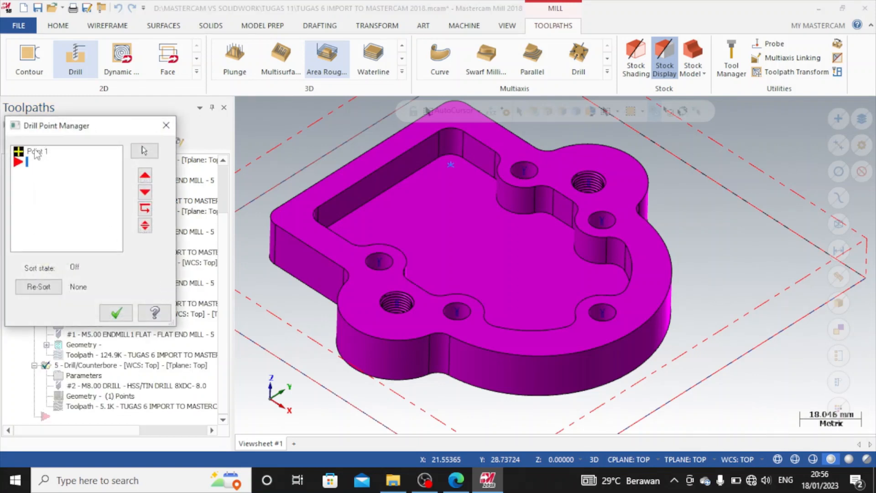
right_click(36, 154)
click(75, 157)
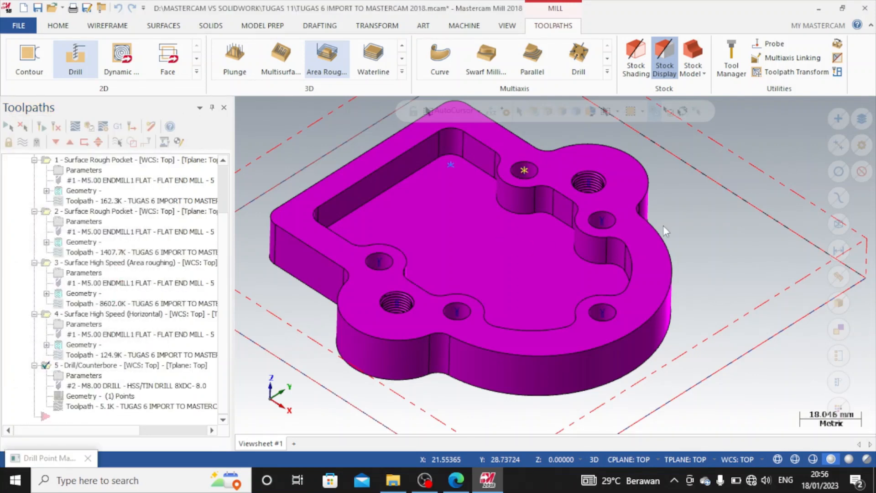
click(614, 222)
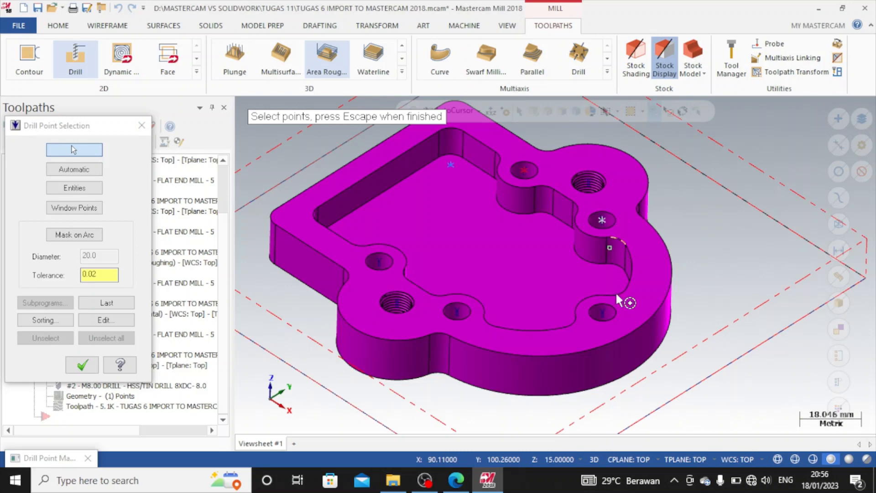
click(605, 313)
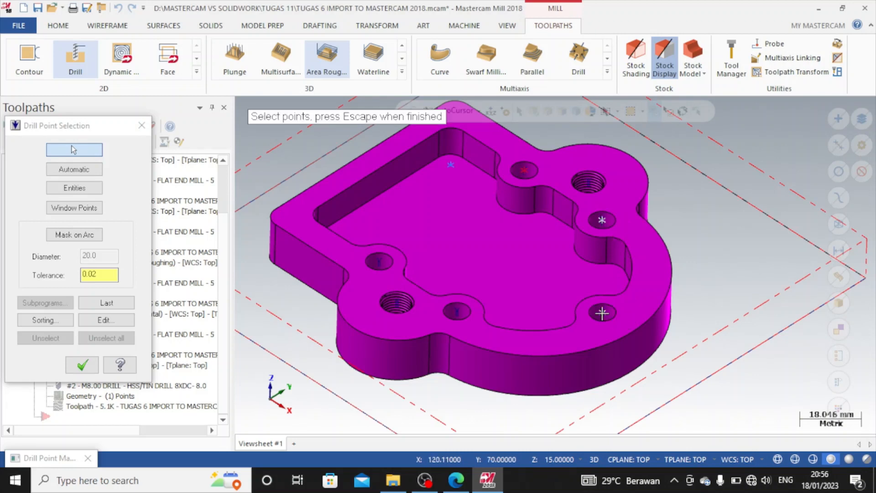
click(454, 314)
click(382, 264)
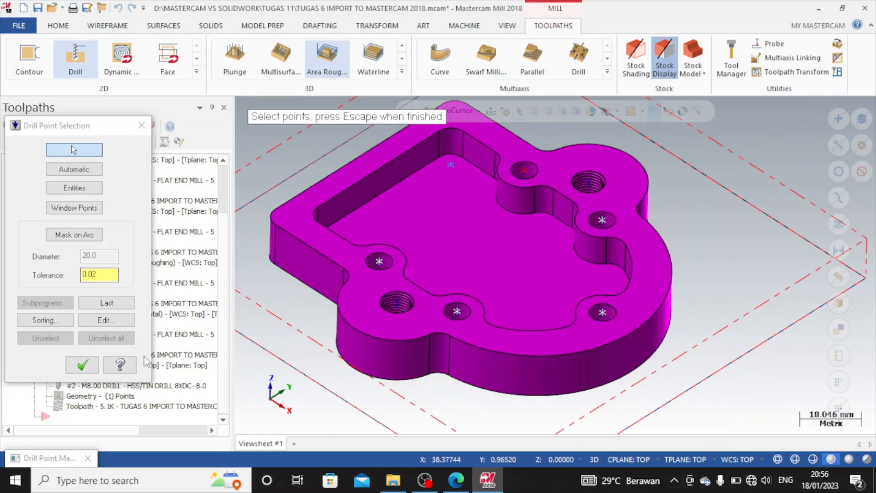
click(83, 365)
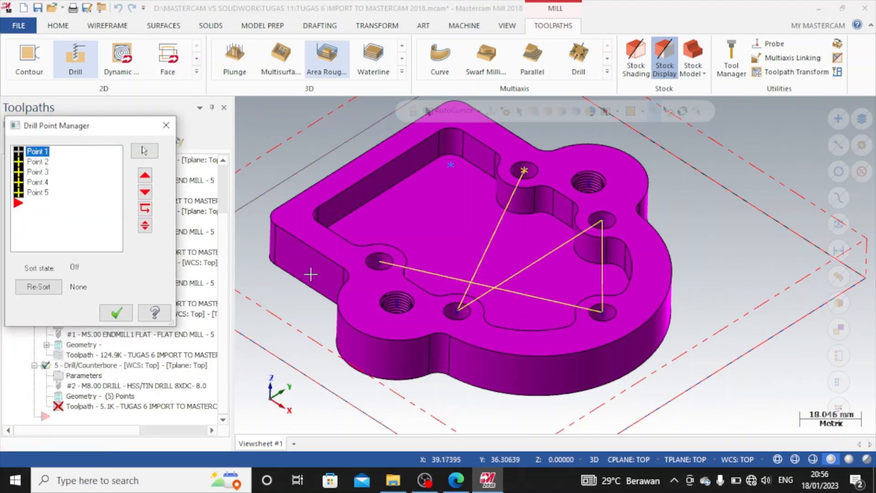
click(116, 313)
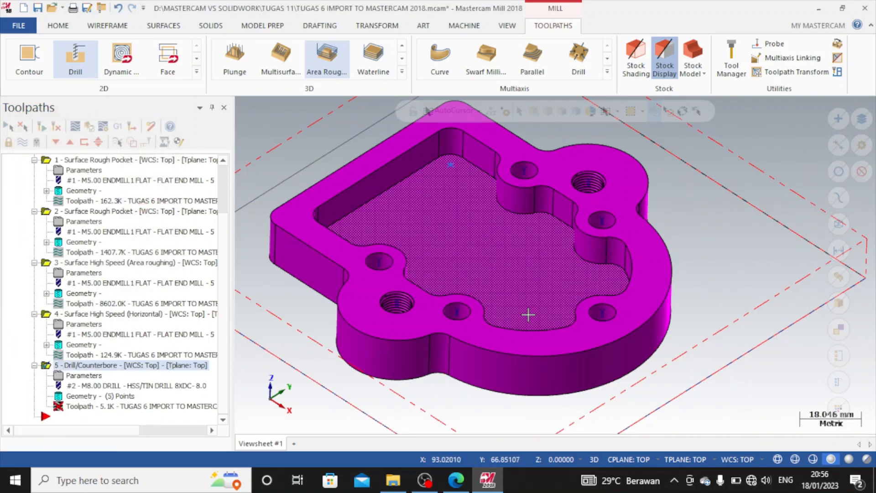
Step: Regenerate the drill toolpath with the added hole points and check its backplot
click(162, 408)
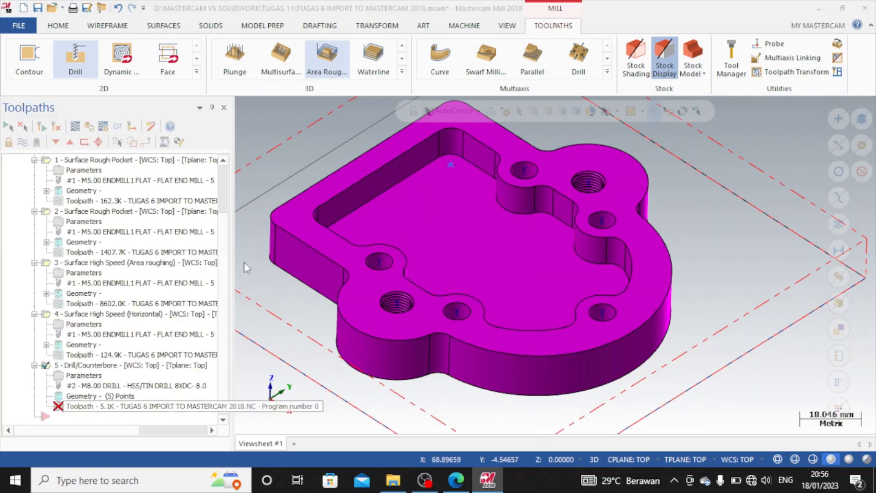
click(165, 251)
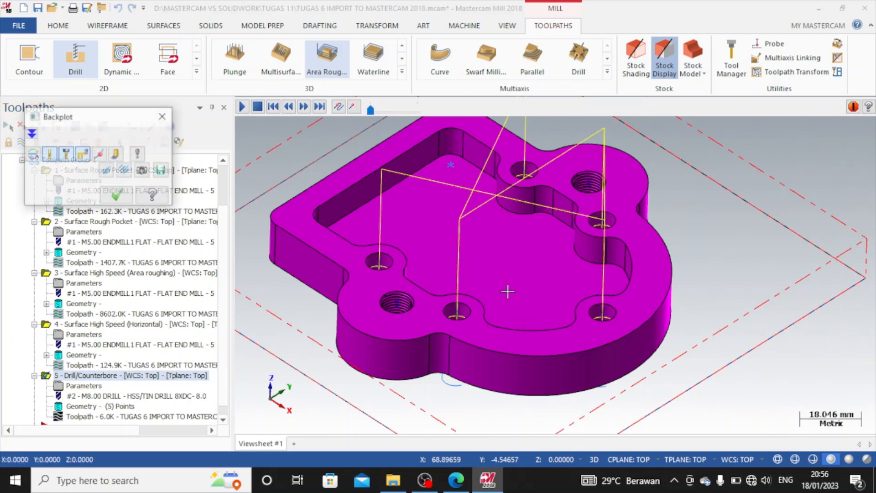
click(110, 199)
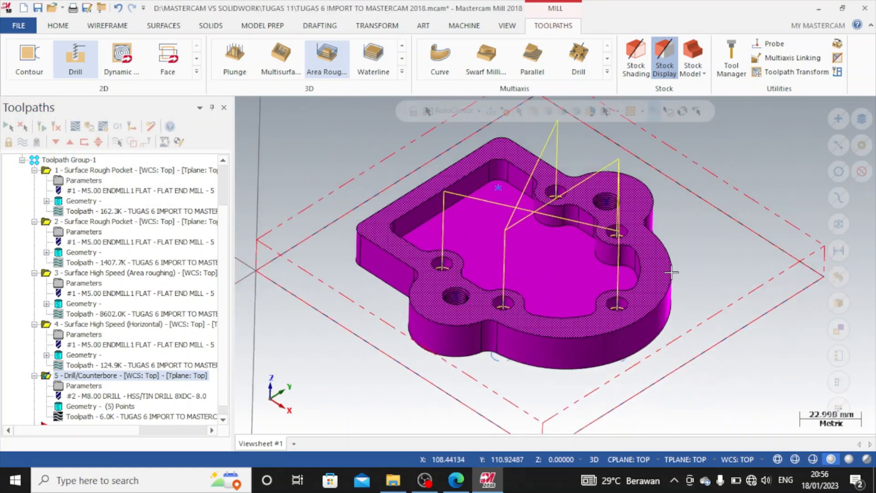
scroll(672, 273, down, 3)
scroll(671, 273, up, 5)
scroll(671, 273, down, 5)
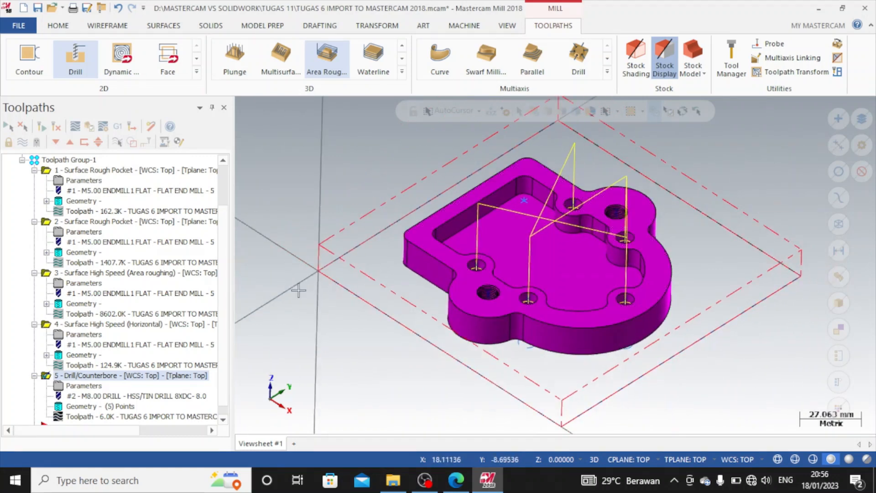
scroll(227, 303, down, 1)
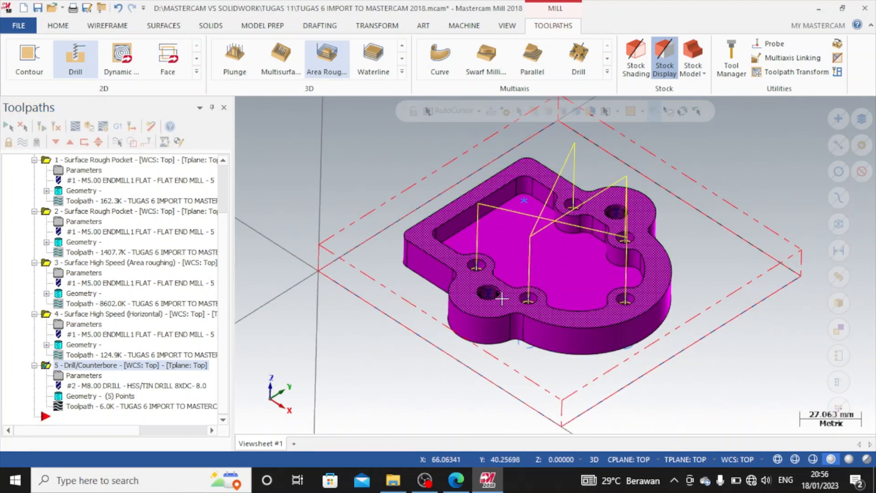
Step: Create another drill toolpath using the centre points of the two threaded holes
click(69, 59)
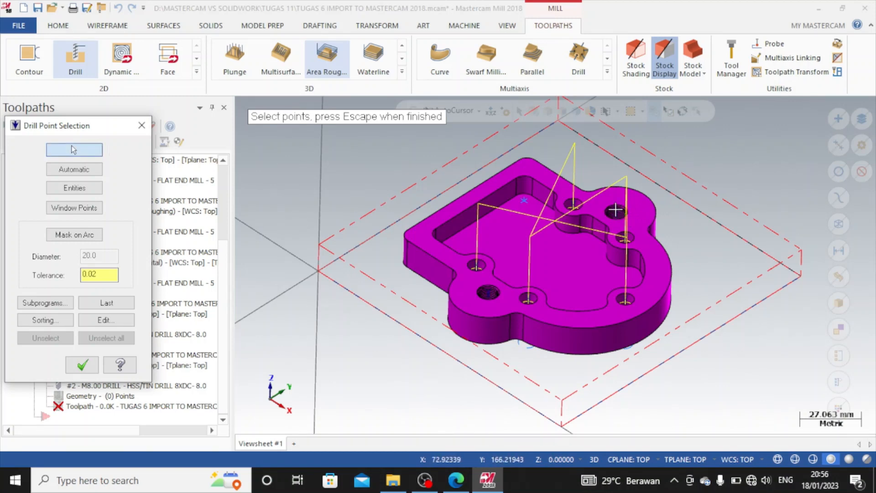
scroll(445, 283, up, 3)
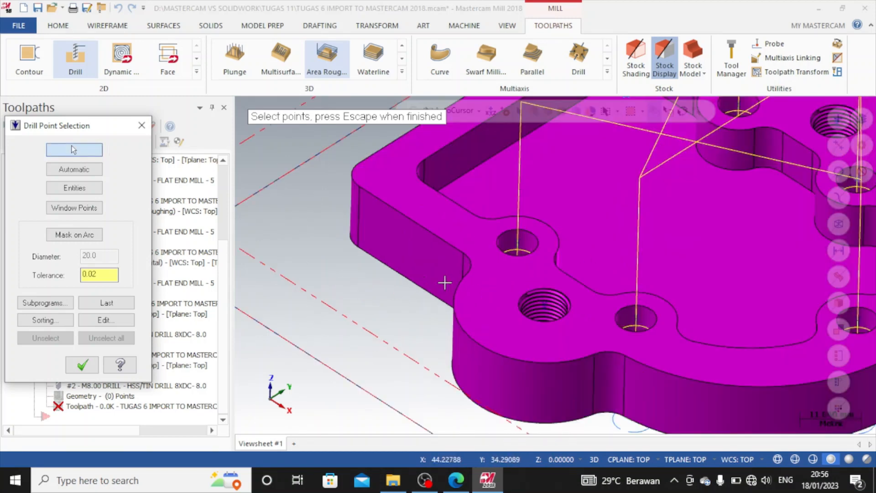
click(548, 305)
scroll(763, 201, down, 3)
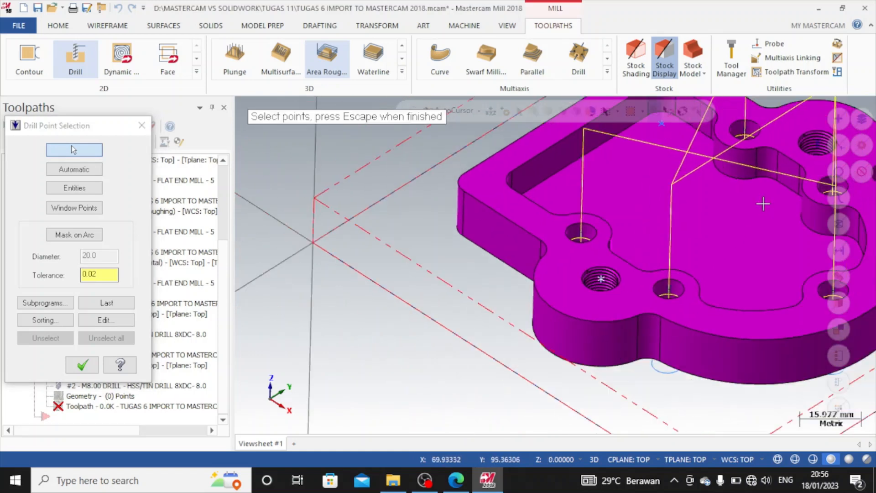
scroll(814, 169, up, 6)
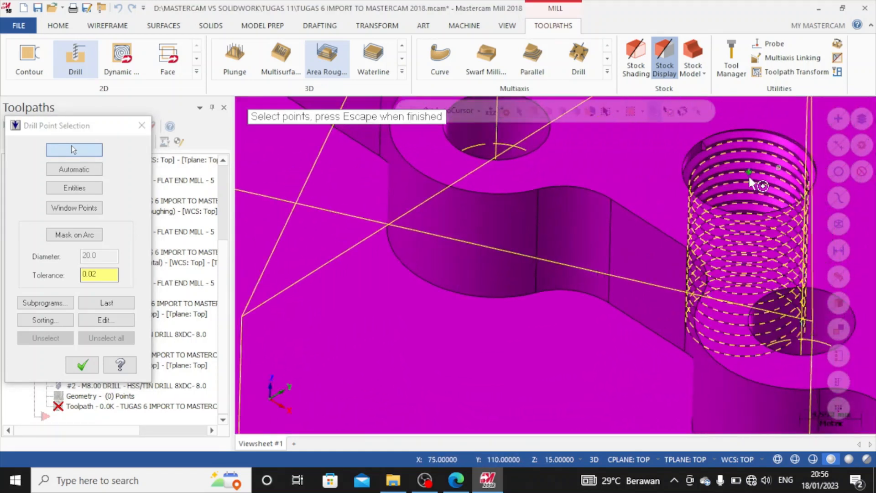
scroll(372, 269, down, 4)
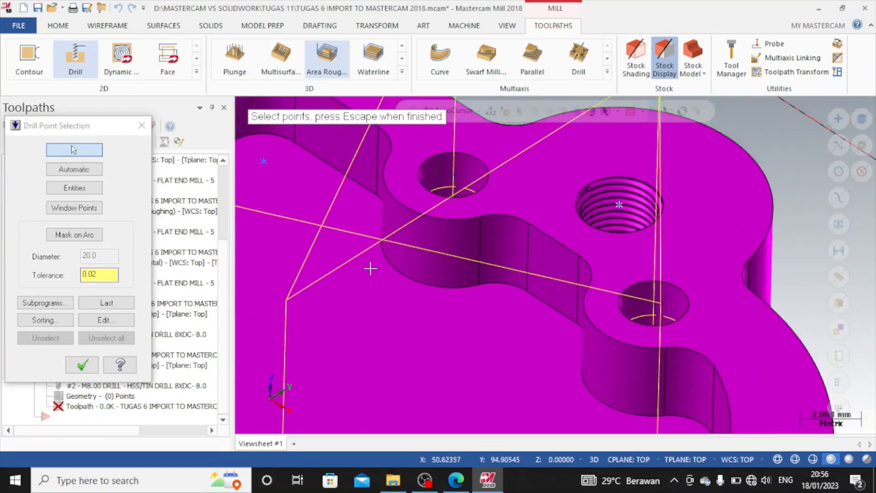
key(Escape)
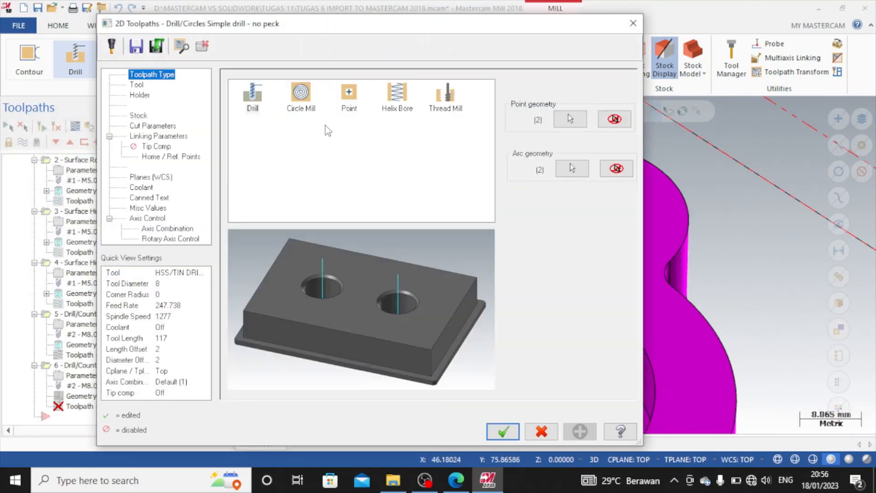
Step: Open the tool library for the threaded-hole drill operation and filter the tool list to a diameter equal to 10.0 mm
click(137, 85)
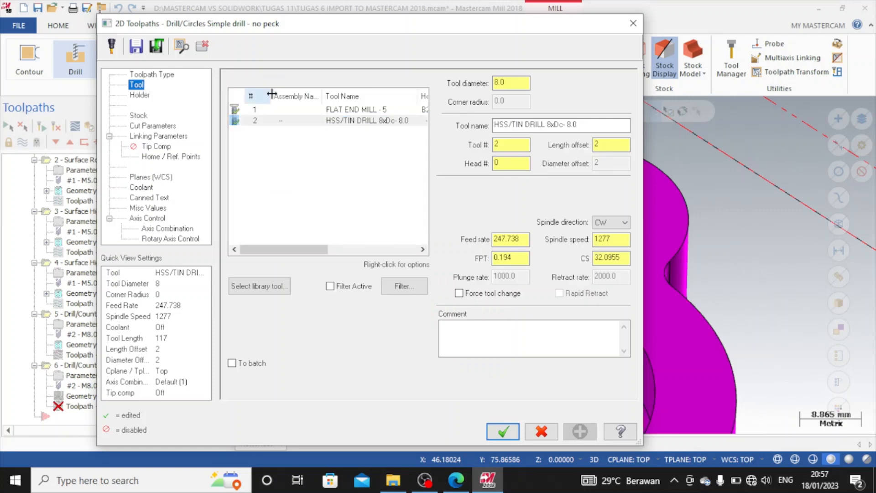
click(245, 291)
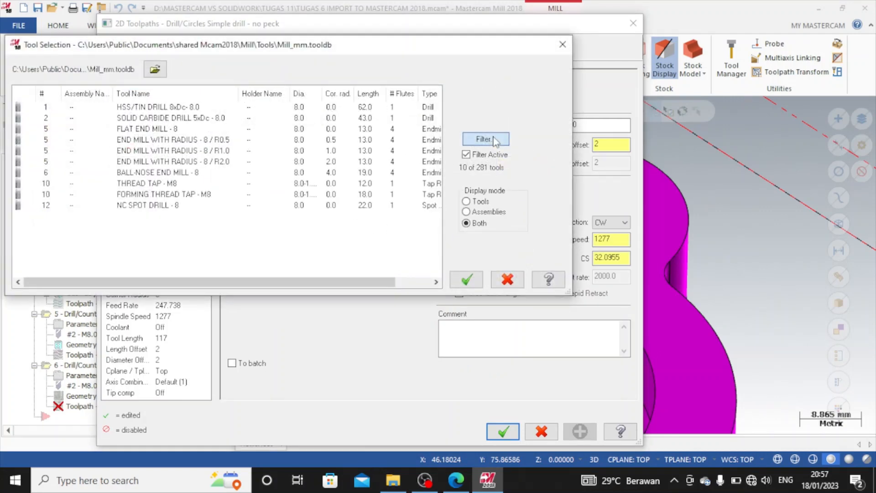
click(485, 139)
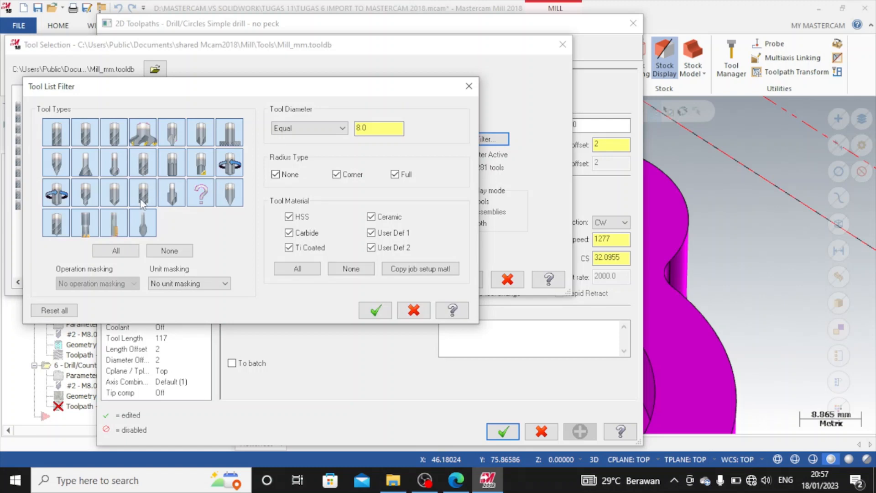
click(141, 173)
drag(375, 128, 346, 131)
text(10.0)
click(375, 310)
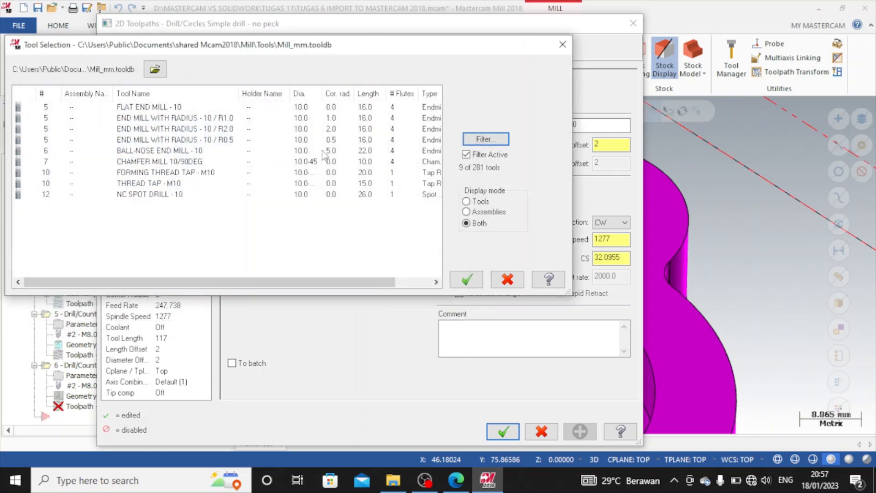
Step: Restrict the 10 mm library list to drill-type tools and pick the HSS/TIN DRILL 8xDc- 10.0 for the operation
click(165, 109)
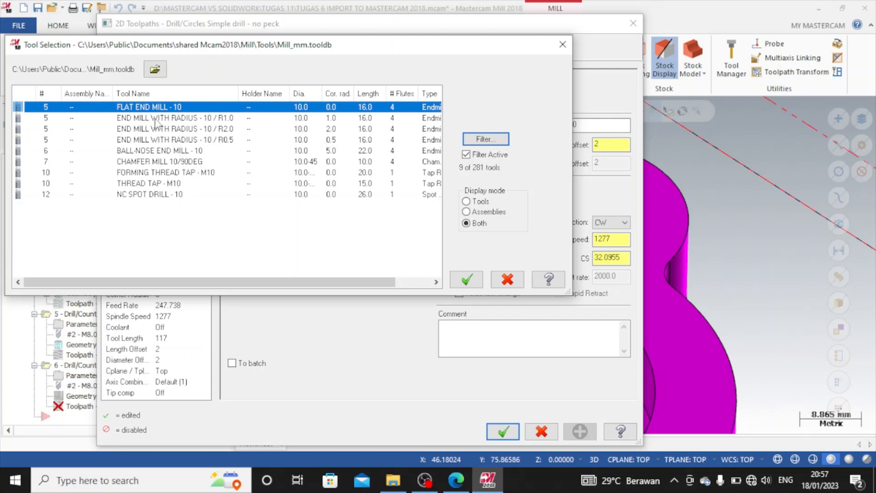
click(160, 195)
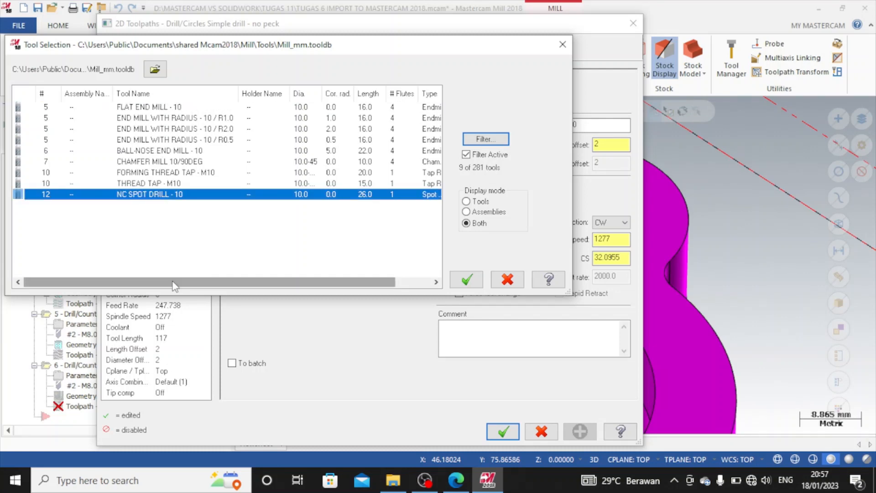
drag(174, 286, 221, 291)
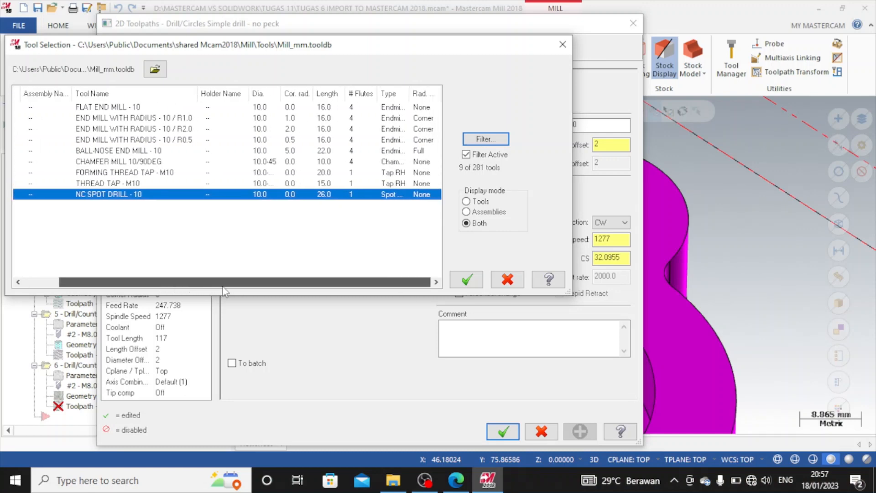
drag(223, 286, 177, 285)
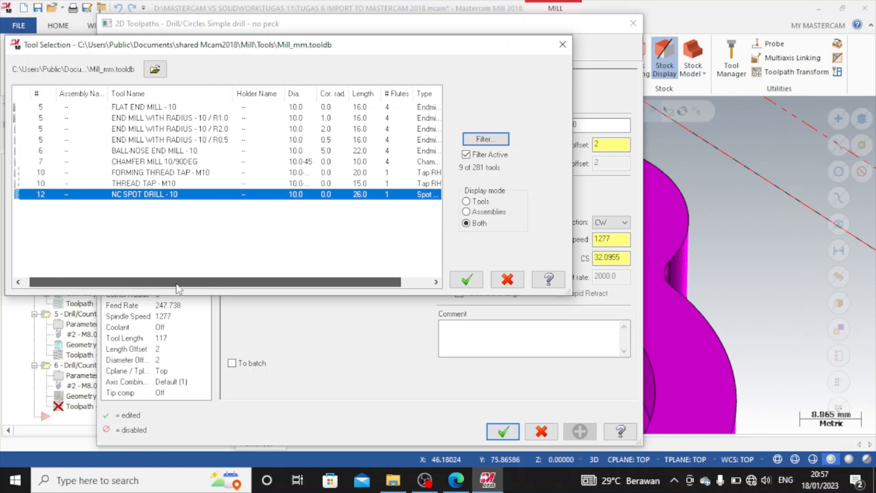
click(486, 139)
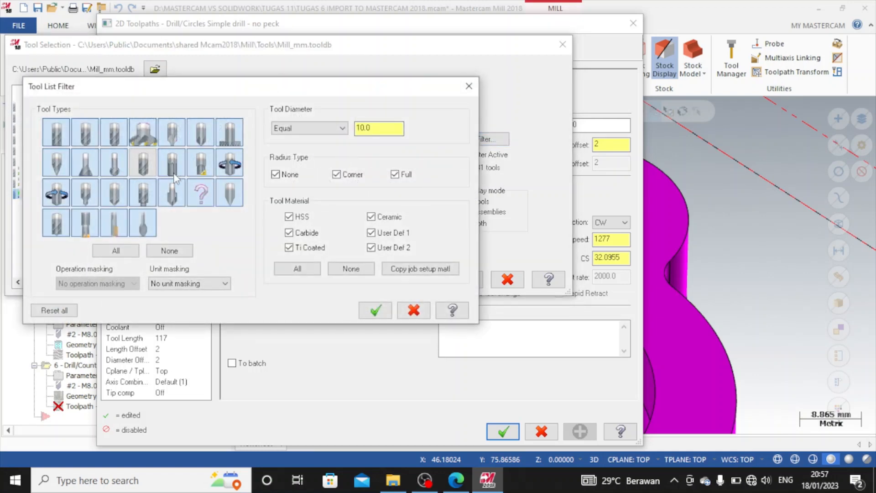
key(Return)
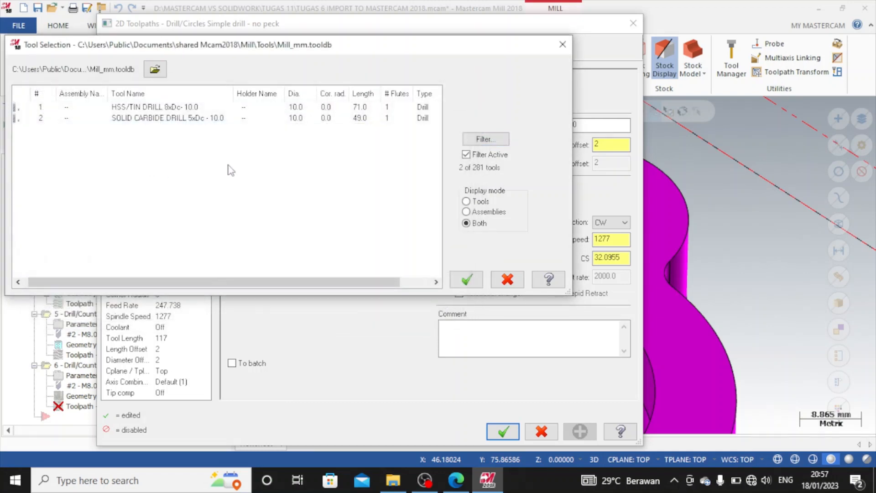
click(175, 109)
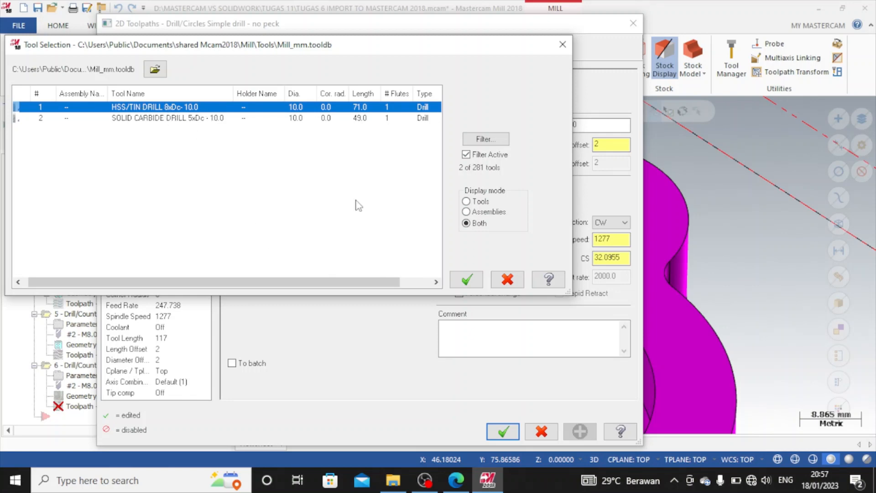
drag(237, 288, 269, 287)
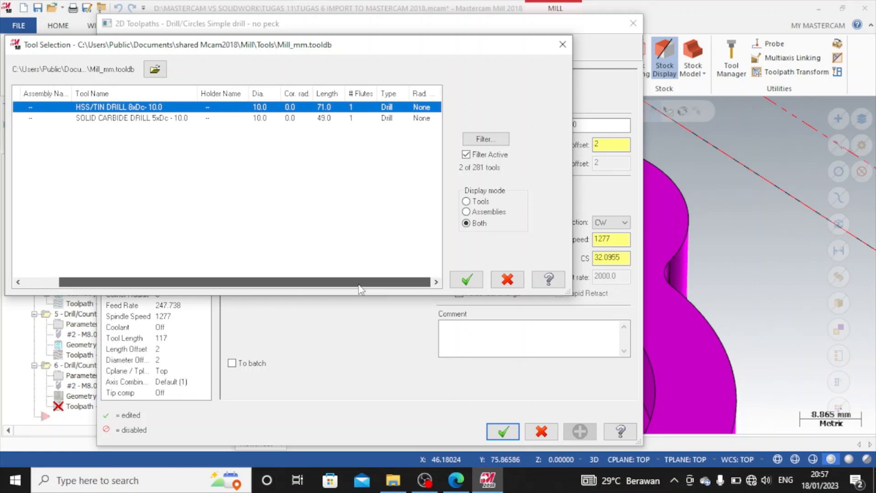
click(466, 280)
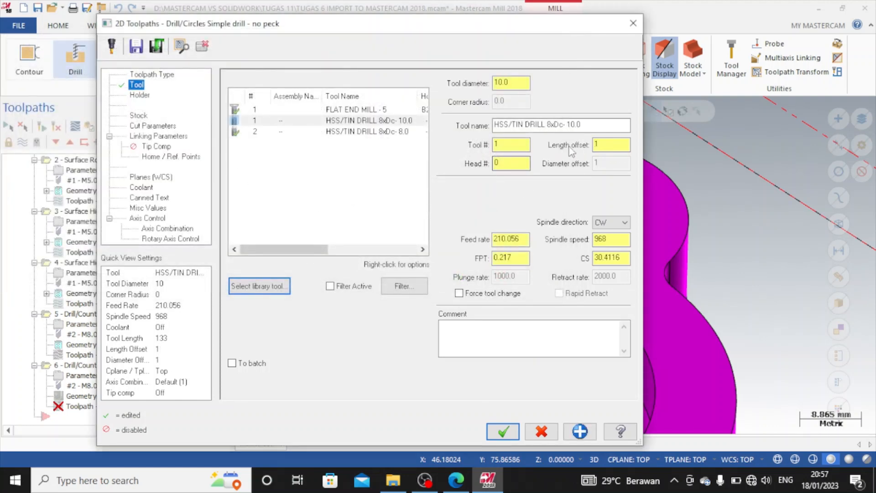
Step: Set the 10 mm drill's tool number to 3 and its cutting speed (CS) to 20
click(516, 149)
key(Return)
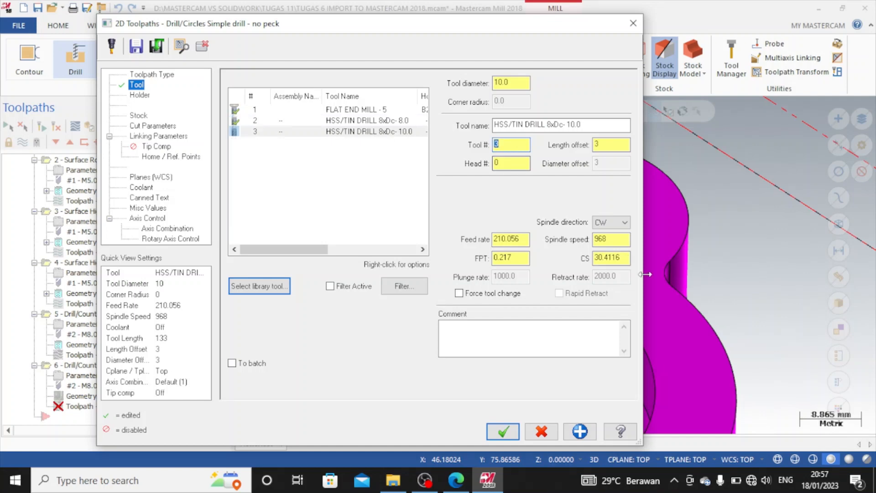
drag(623, 258, 587, 261)
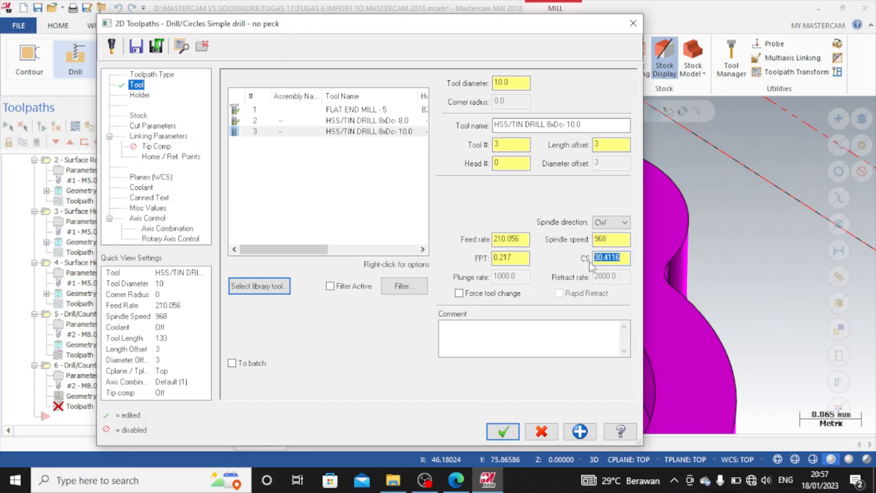
text(20)
key(Return)
click(145, 98)
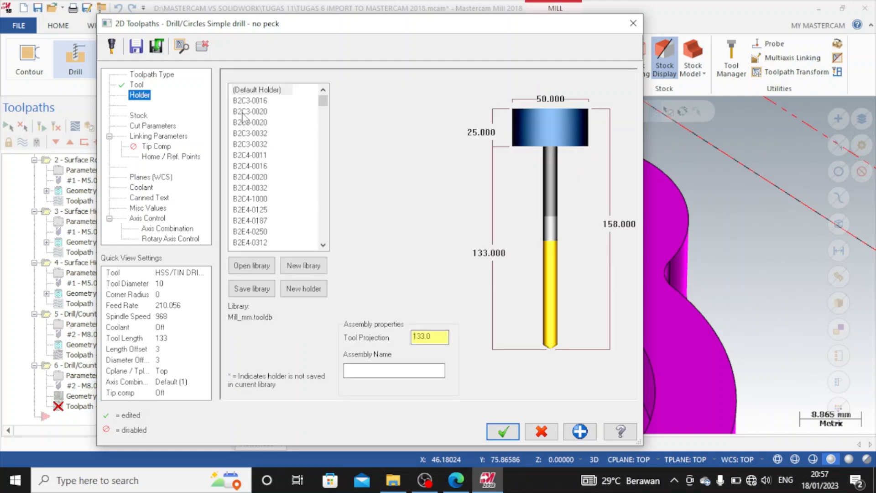
click(132, 86)
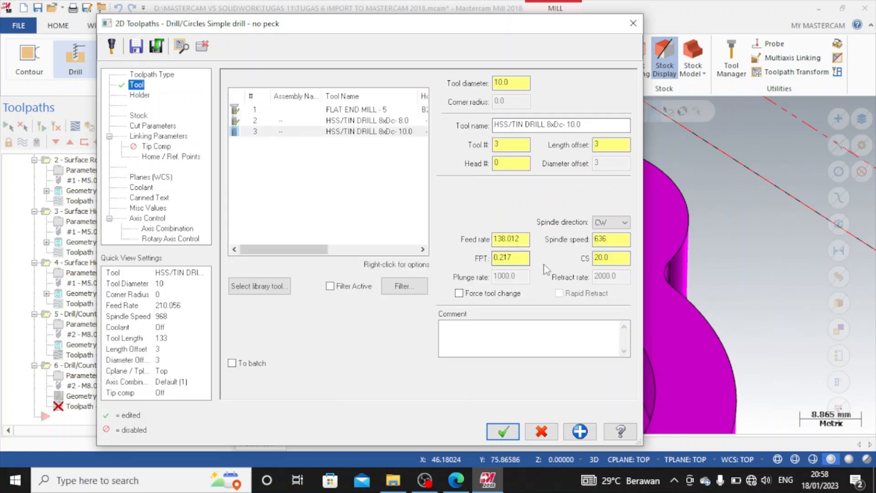
Step: Review the holder and stock settings, keeping the default holder, and choose the Drill/Counterbore cycle
click(141, 96)
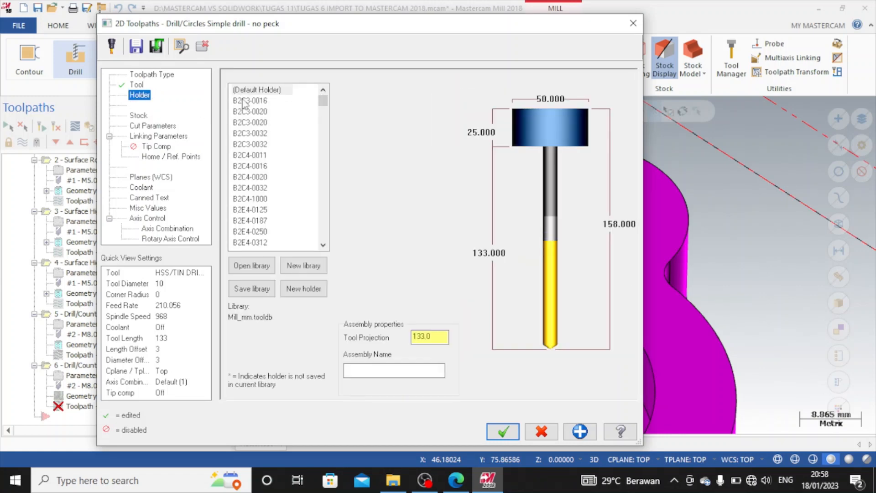
click(135, 116)
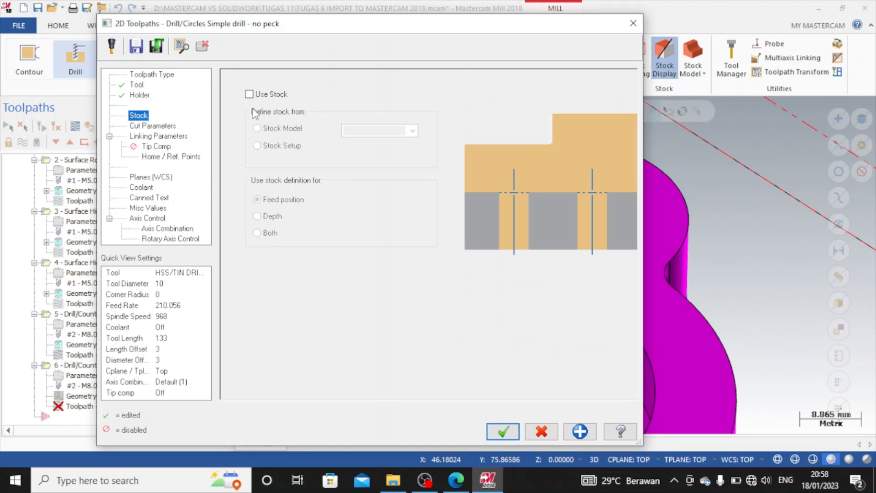
click(156, 127)
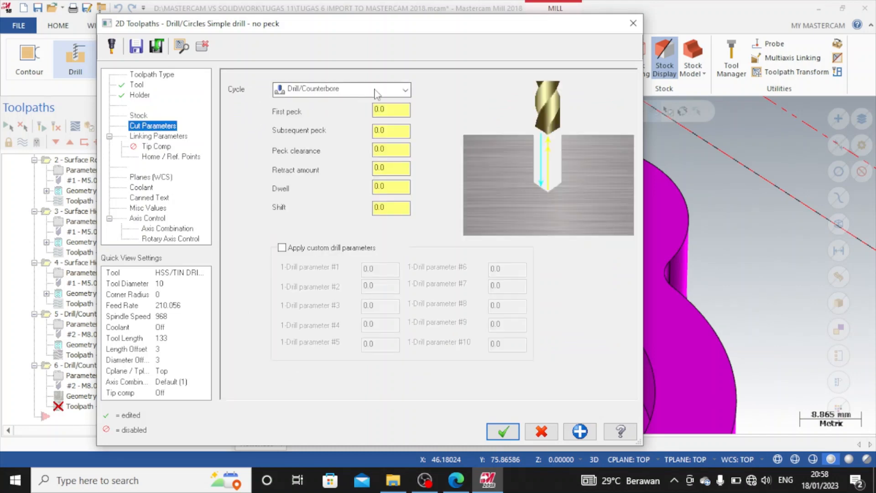
click(395, 89)
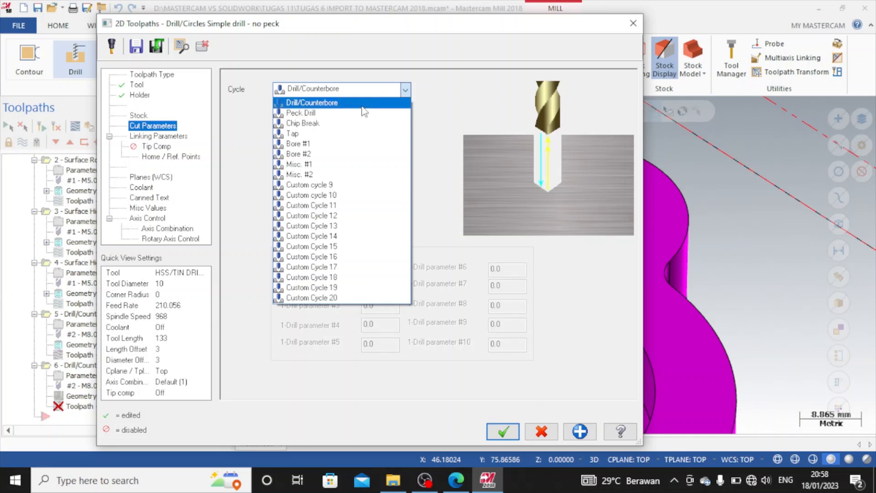
click(347, 103)
Step: Set the drilling depth of the threaded-hole operation to -15 absolute in its linking parameters
click(153, 137)
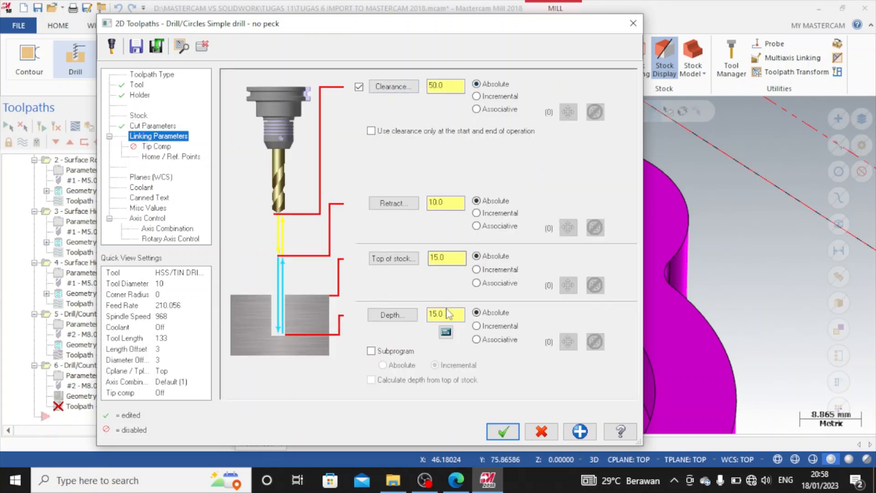
drag(447, 311, 415, 314)
drag(499, 29, 454, 34)
click(406, 314)
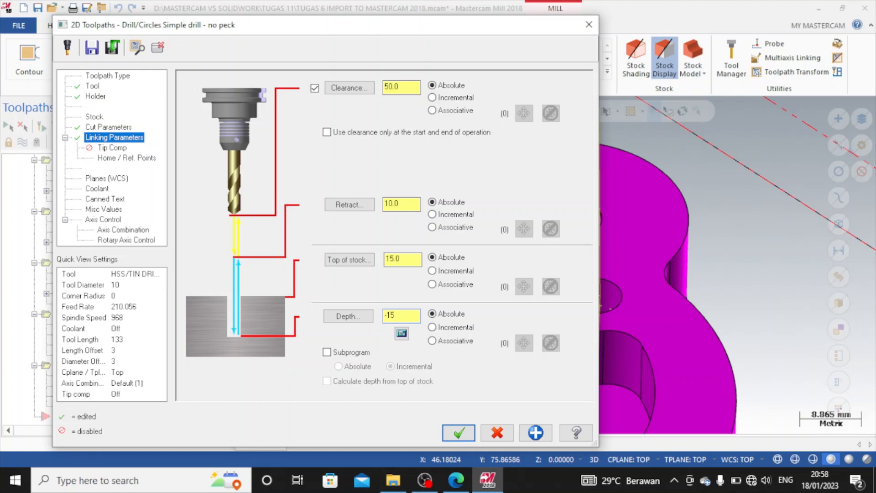
click(109, 159)
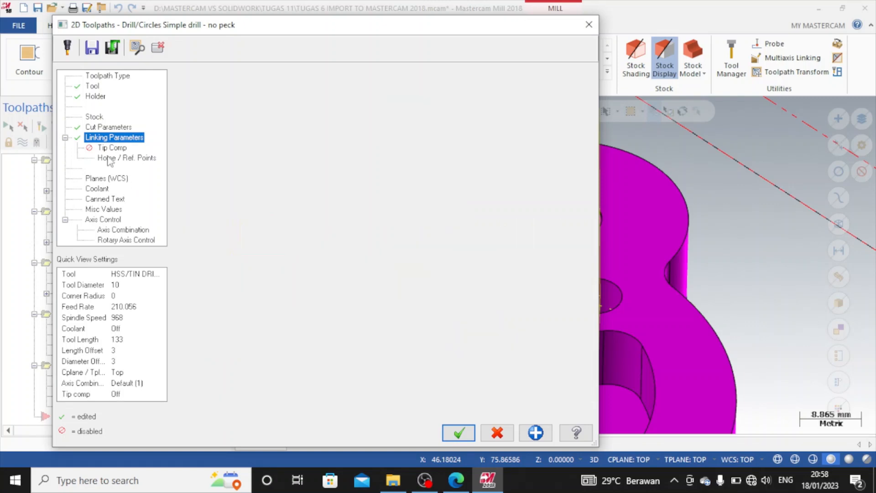
click(106, 178)
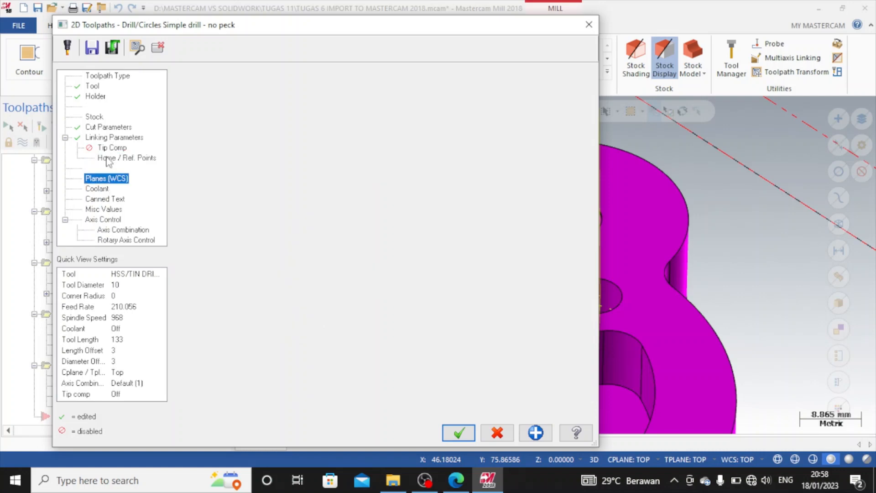
click(106, 137)
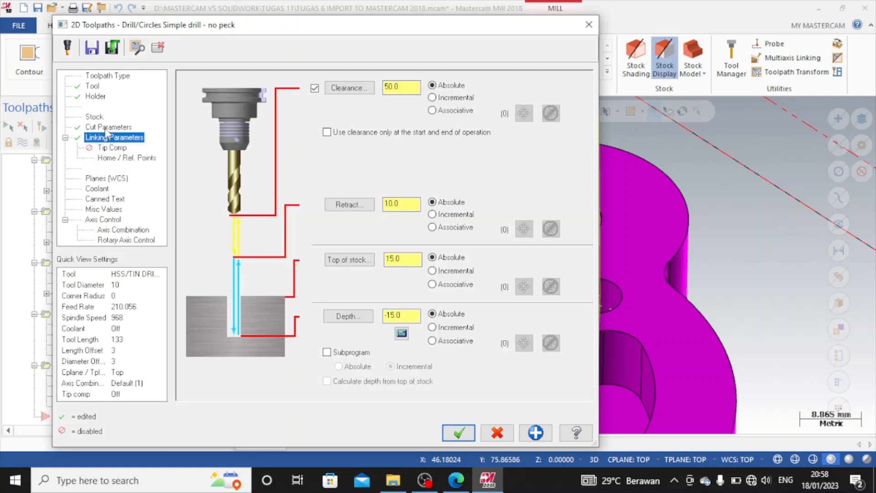
Step: Enable tip compensation with a breakthrough amount of 0.25 and generate the 10 mm drill toolpath
click(108, 127)
click(112, 147)
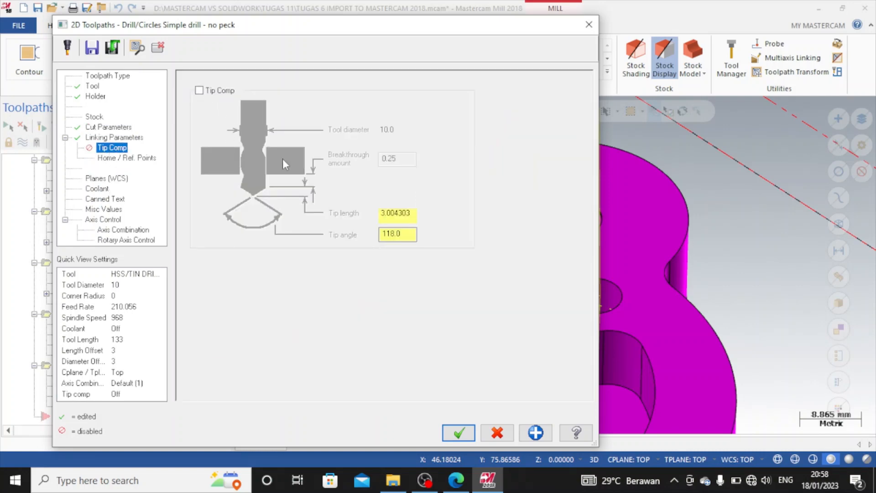
click(199, 91)
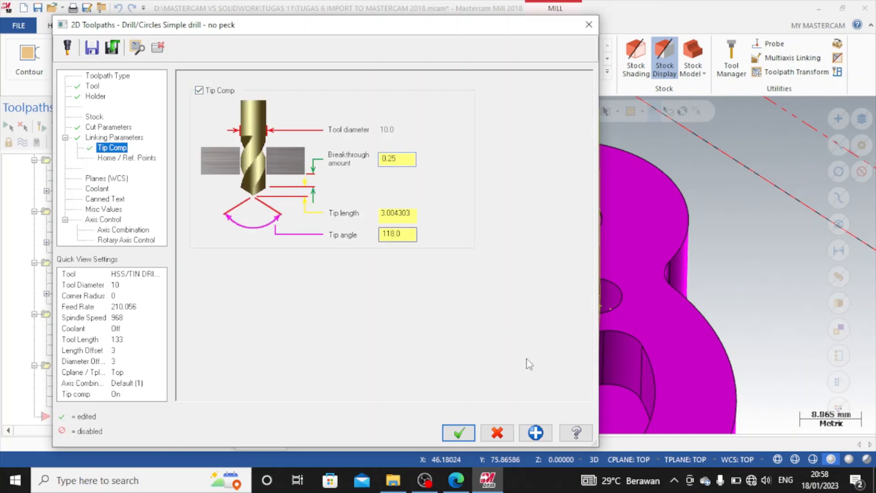
text(0.25)
click(459, 433)
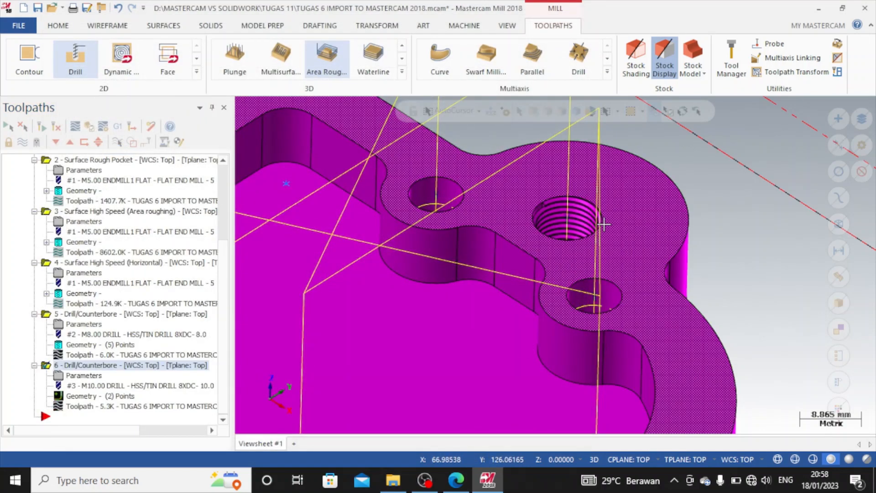
Step: Inspect both drill toolpaths in isometric and side views, and check the 8 mm drill operation's linking parameters
mouse_move(603, 224)
middle_down()
mouse_move(597, 271)
mouse_move(469, 245)
mouse_move(426, 248)
mouse_move(389, 233)
mouse_move(790, 325)
mouse_move(766, 321)
mouse_move(766, 334)
mouse_move(730, 306)
mouse_move(677, 220)
middle_up()
right_click(678, 220)
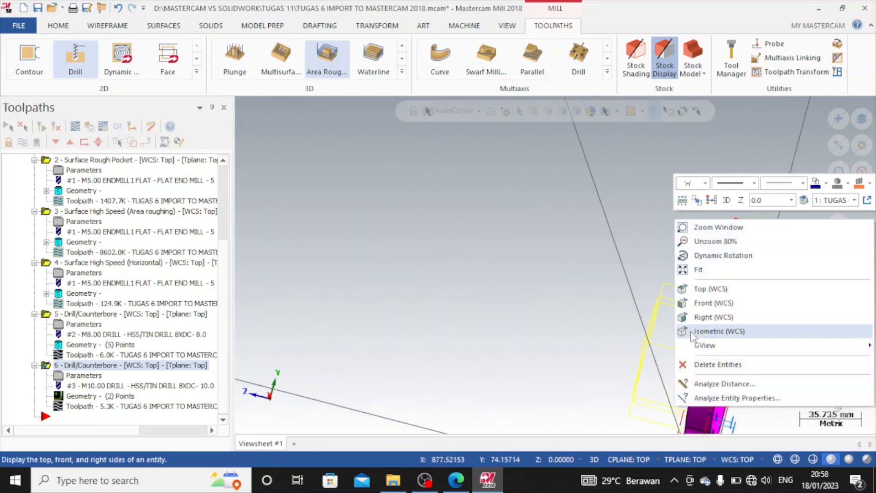
click(719, 331)
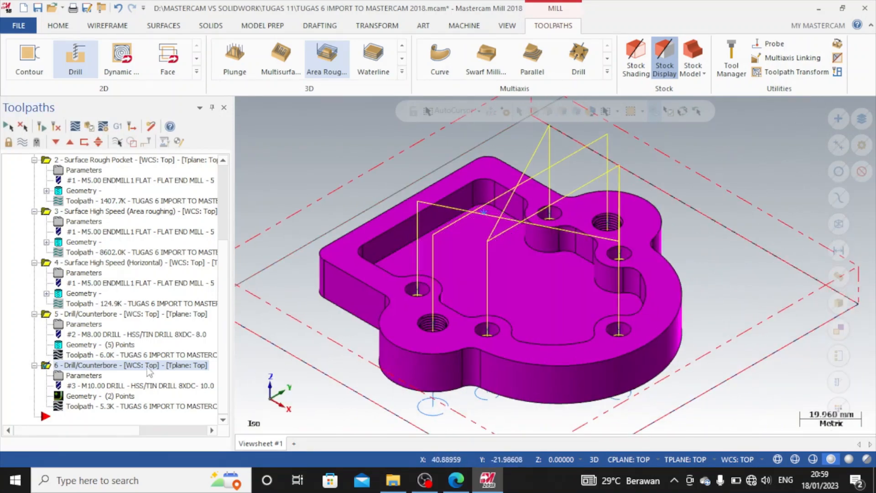
click(84, 325)
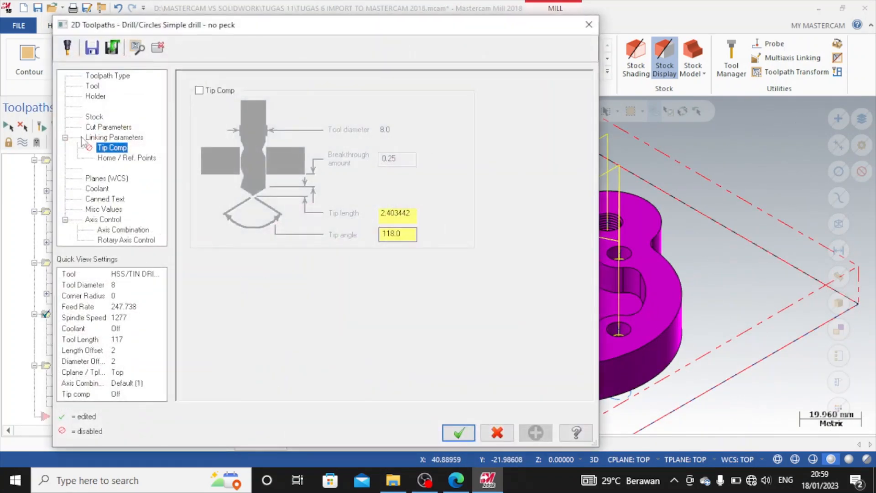
click(107, 138)
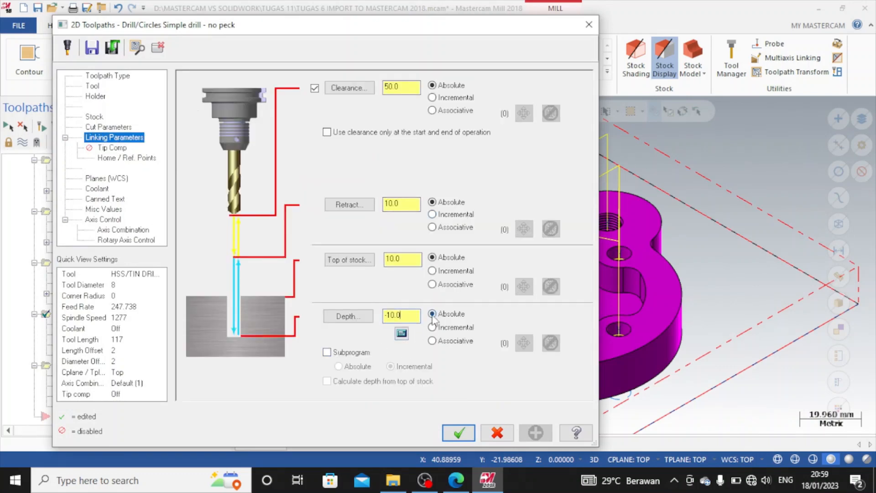
click(458, 433)
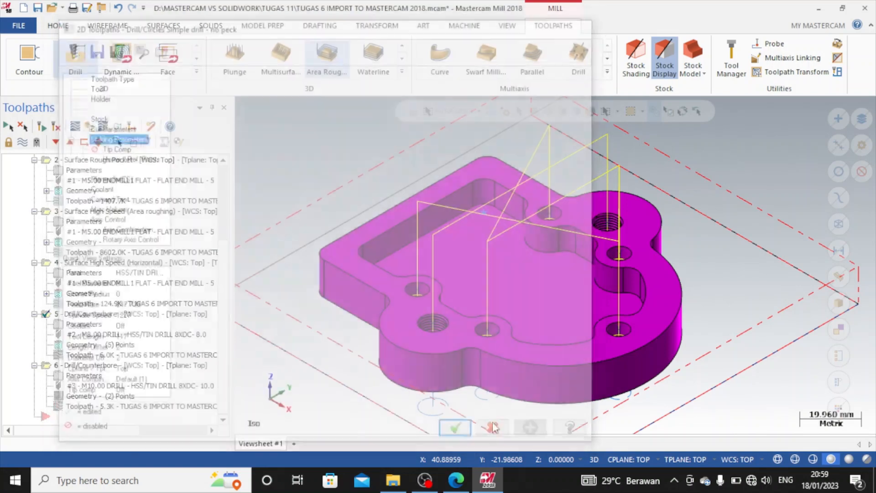
mouse_move(696, 311)
middle_down()
mouse_move(604, 255)
mouse_move(686, 284)
mouse_move(673, 272)
middle_up()
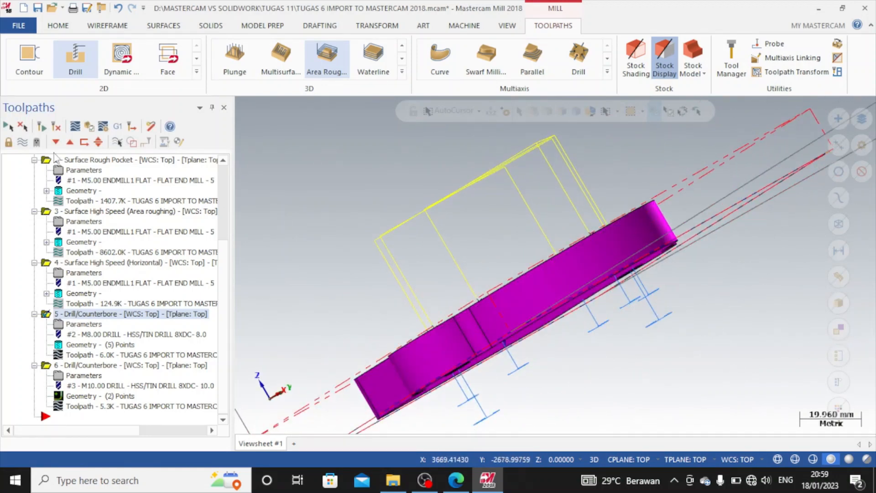
Step: Backplot the 8 mm drill operation and play its tool motion through the part
click(75, 128)
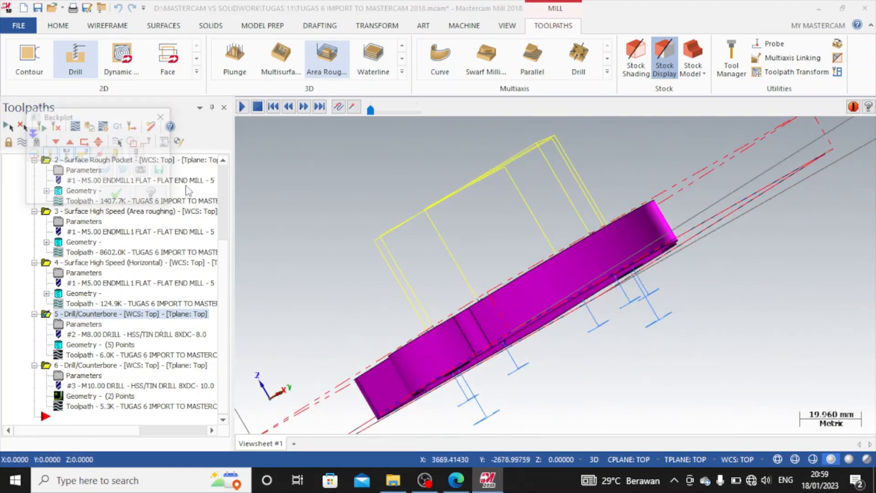
click(241, 108)
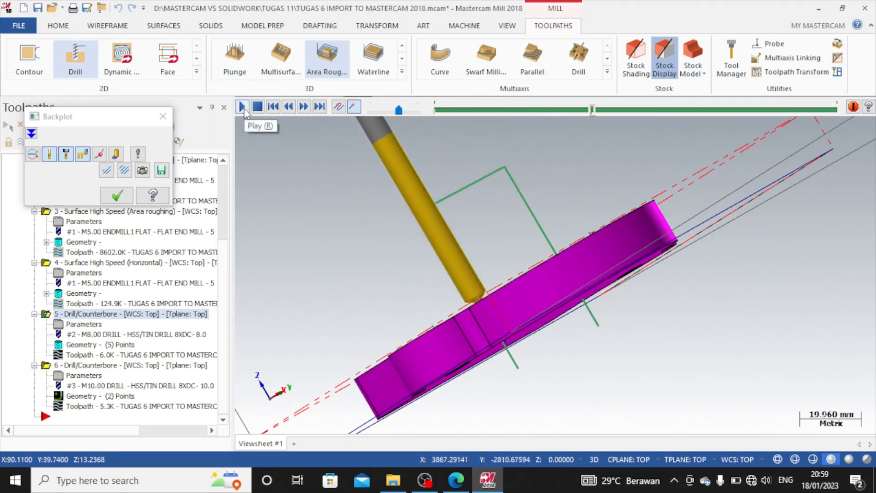
key(Escape)
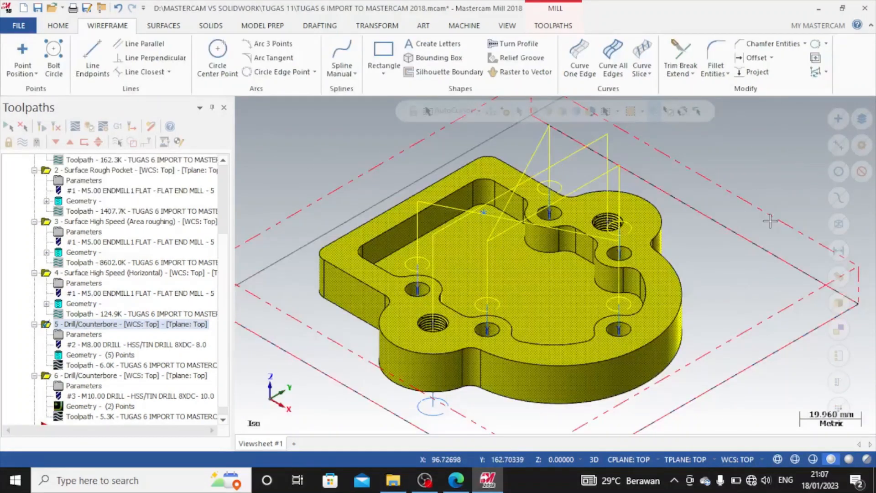
Step: Check the retract, top of stock and depth in the 8 mm drill operation's linking parameters and accept them
scroll(680, 229, down, 4)
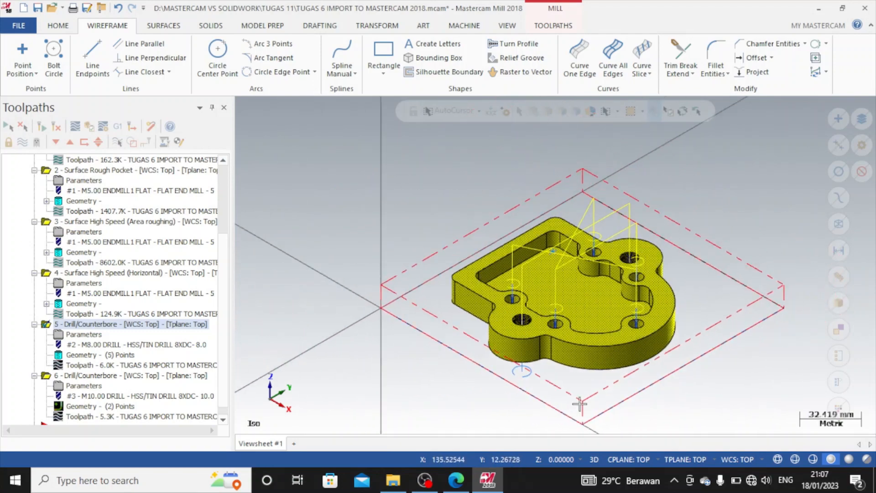
mouse_move(582, 404)
middle_down()
mouse_move(586, 367)
mouse_move(595, 381)
mouse_move(574, 397)
middle_up()
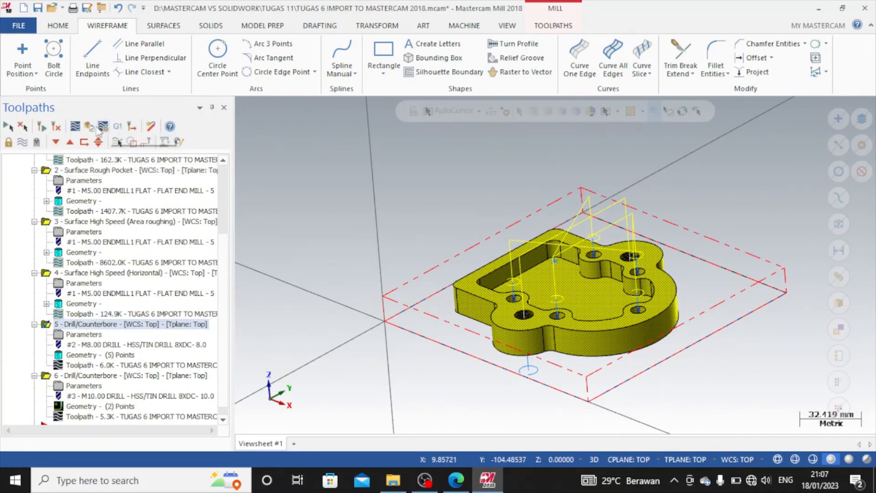
click(77, 335)
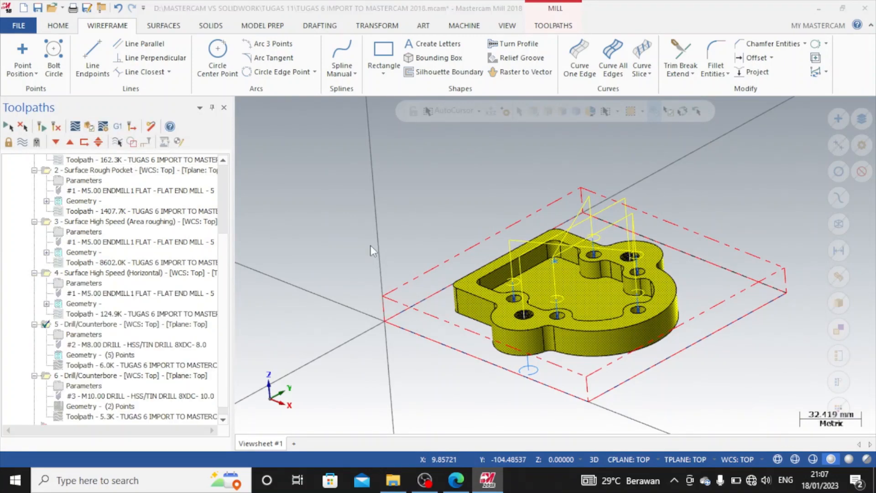
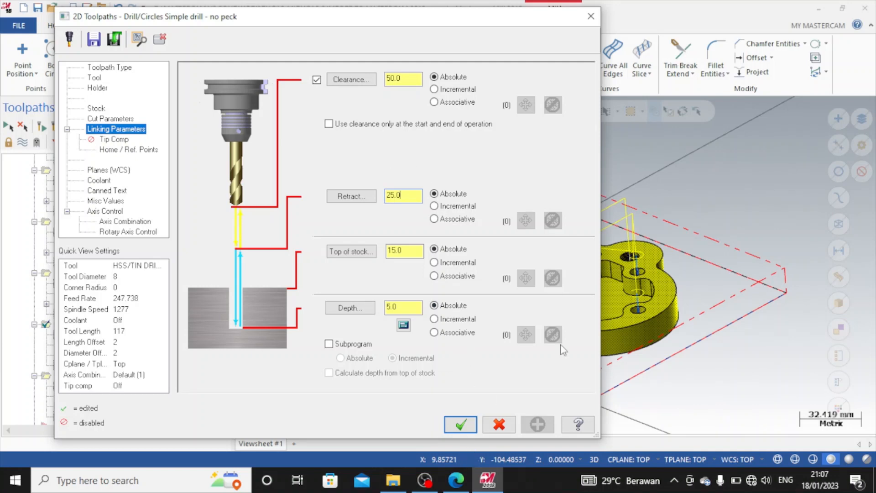
click(460, 424)
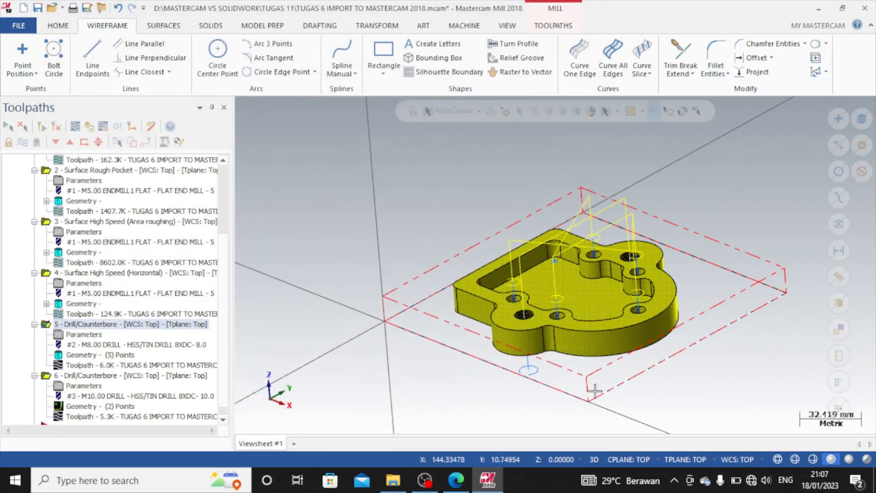
Step: Inspect both drill toolpaths from the side and from below the part, and restore the isometric view
middle_drag(574, 387, 583, 353)
scroll(542, 420, up, 5)
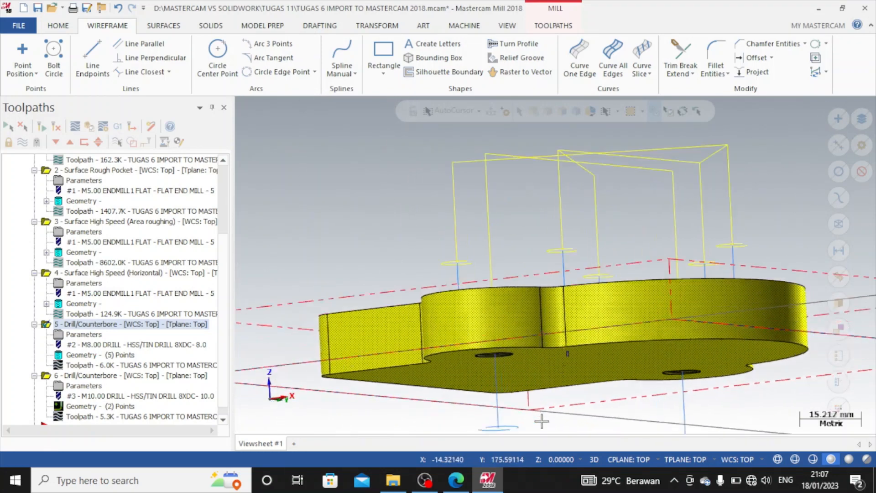
scroll(542, 420, down, 3)
middle_drag(540, 405, 518, 398)
scroll(525, 381, down, 2)
right_click(574, 300)
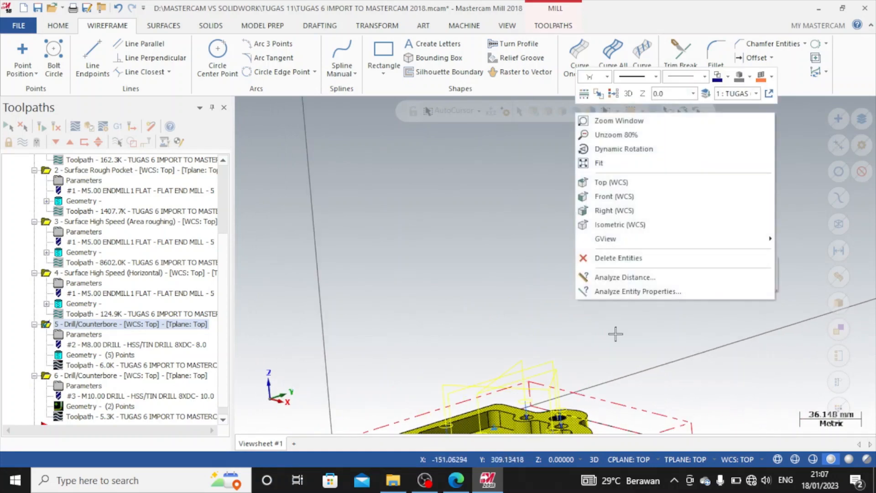
click(614, 222)
scroll(525, 349, up, 4)
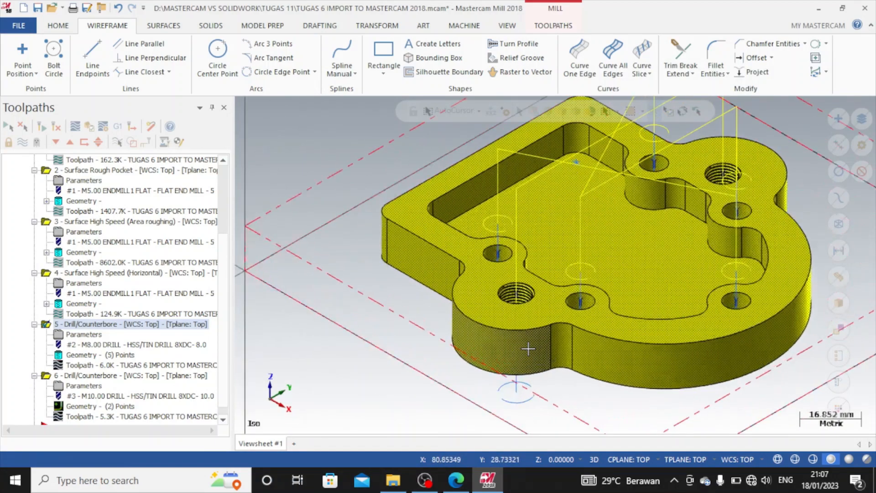
Step: Set the 10 mm drill operation's depth to 0 by picking the threaded hole's opening on the underside, and accept the parameters
click(79, 387)
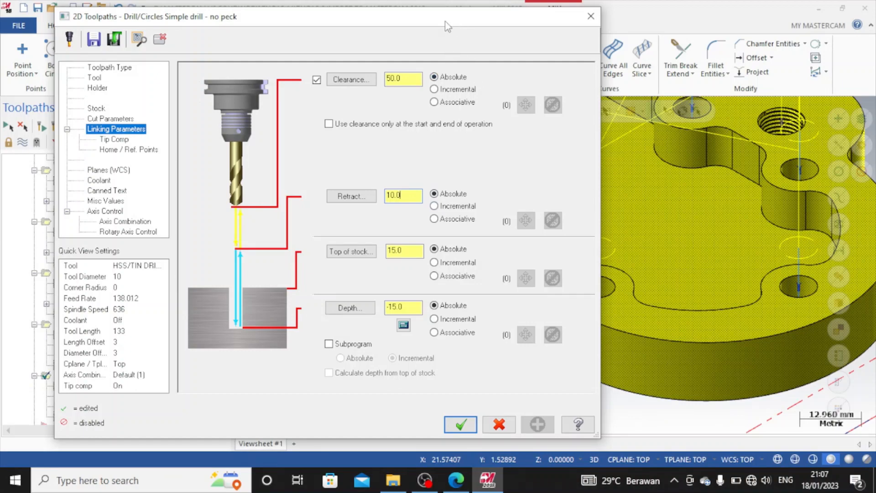
click(350, 310)
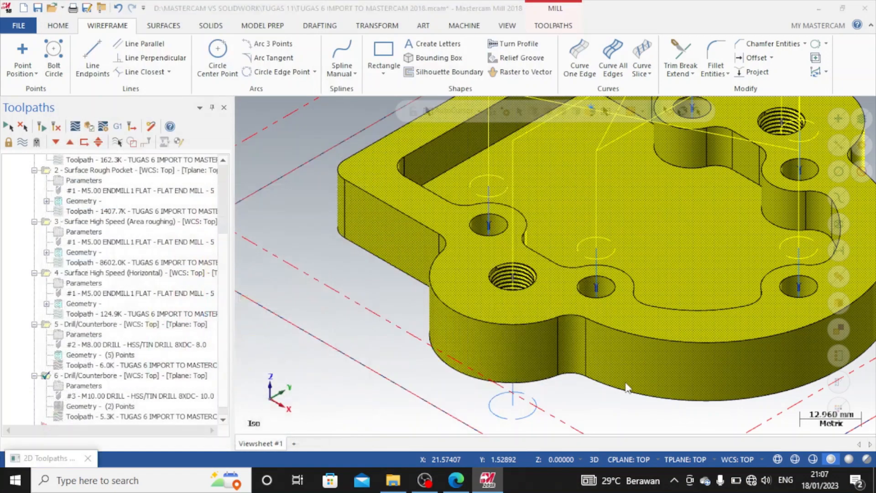
middle_drag(537, 390, 532, 315)
scroll(520, 254, up, 4)
scroll(521, 253, up, 2)
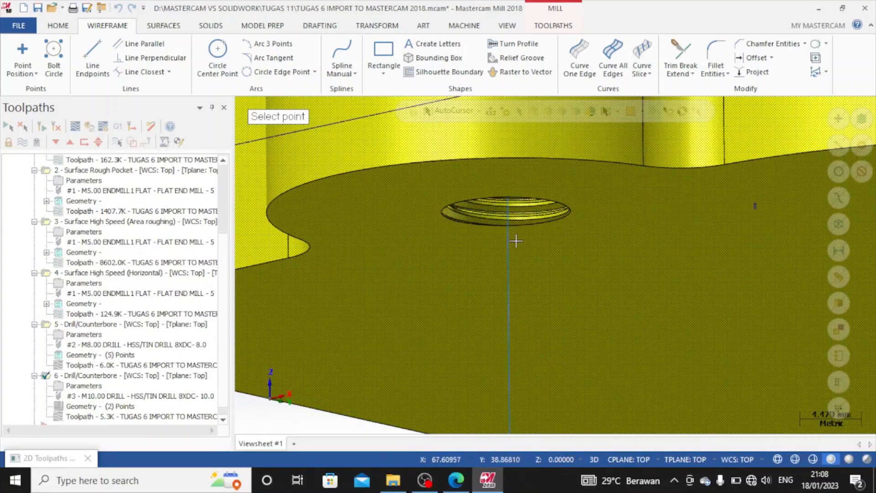
click(487, 226)
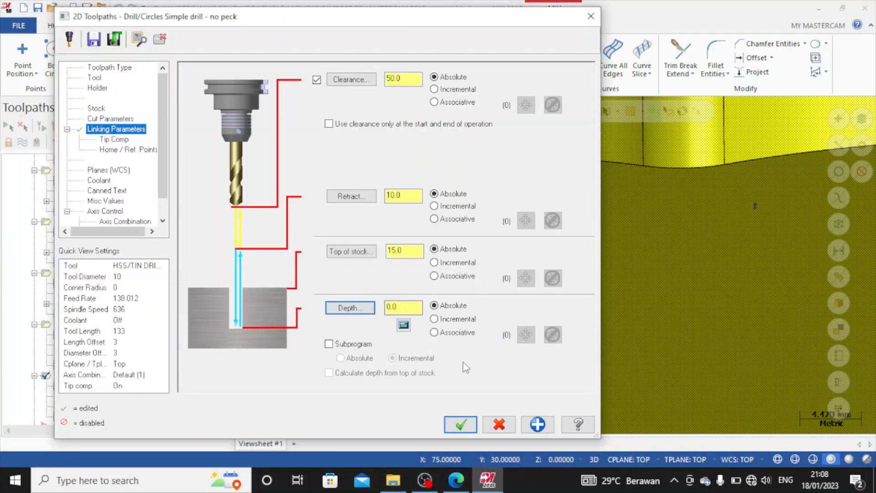
click(350, 308)
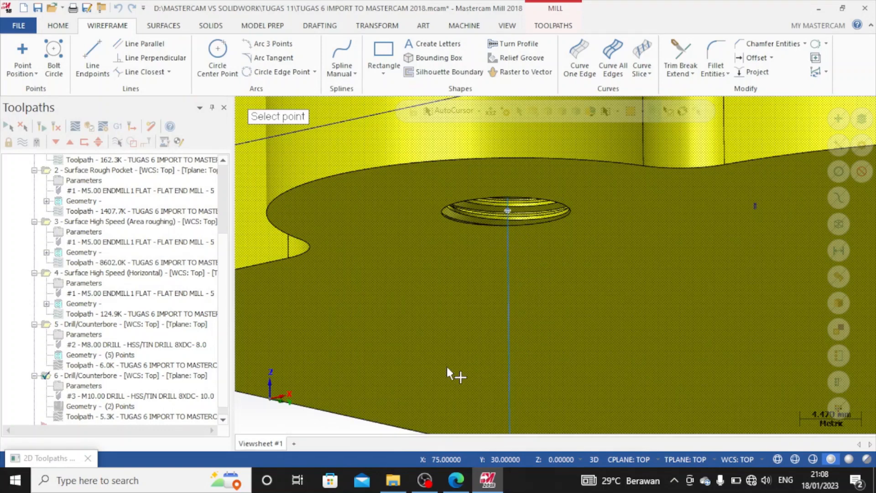
click(485, 210)
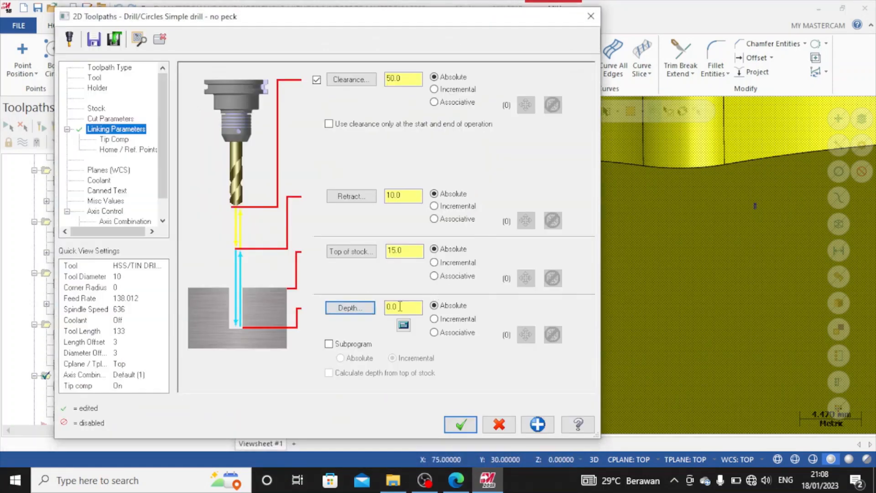
drag(443, 19, 304, 27)
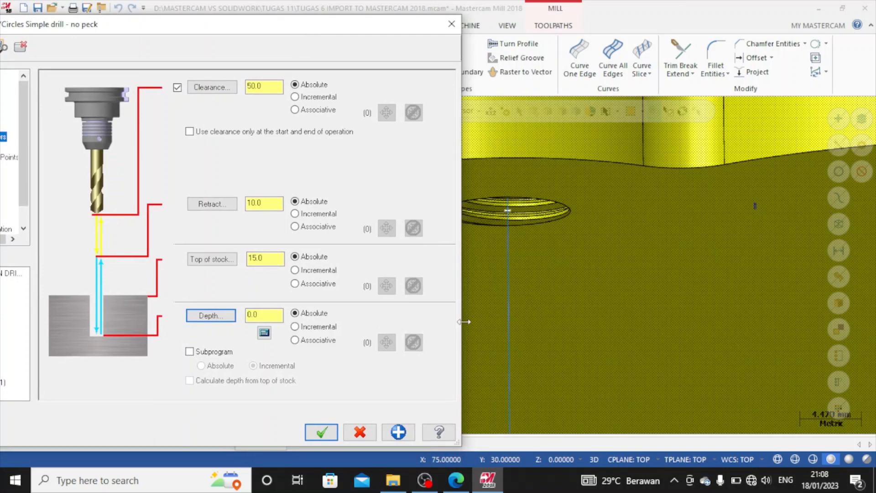
click(320, 431)
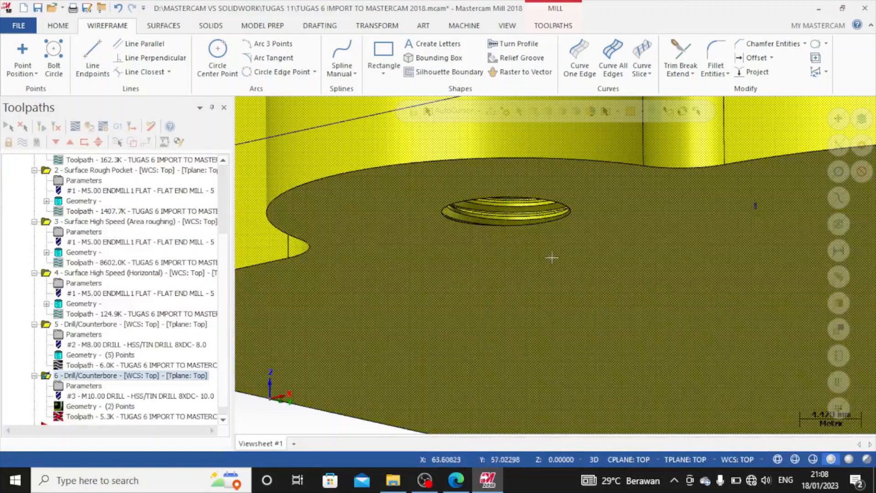
Step: Reopen the 10 mm drill operation's linking parameters and try to pick a depth point on the threaded hole's lower rim
scroll(551, 257, down, 5)
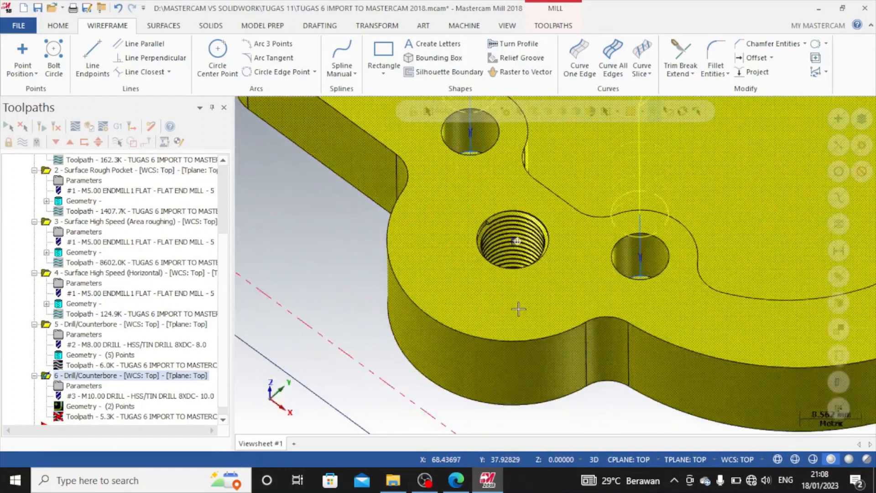
middle_drag(518, 309, 516, 276)
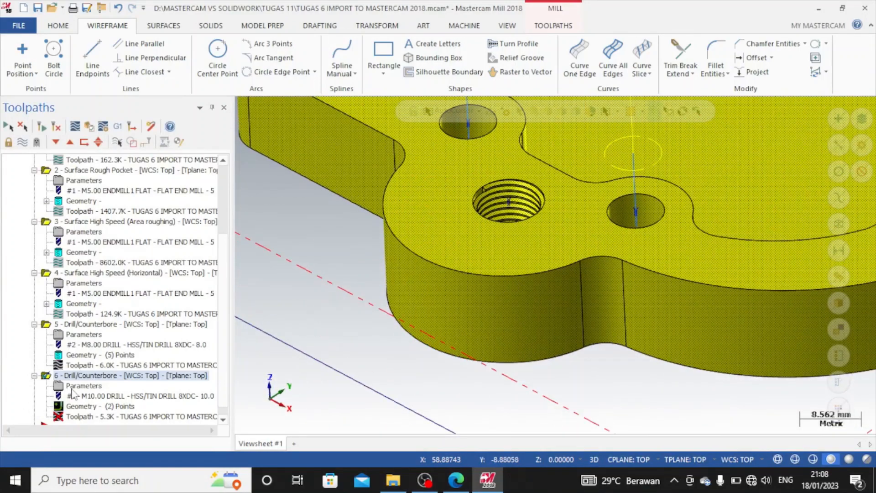
click(123, 384)
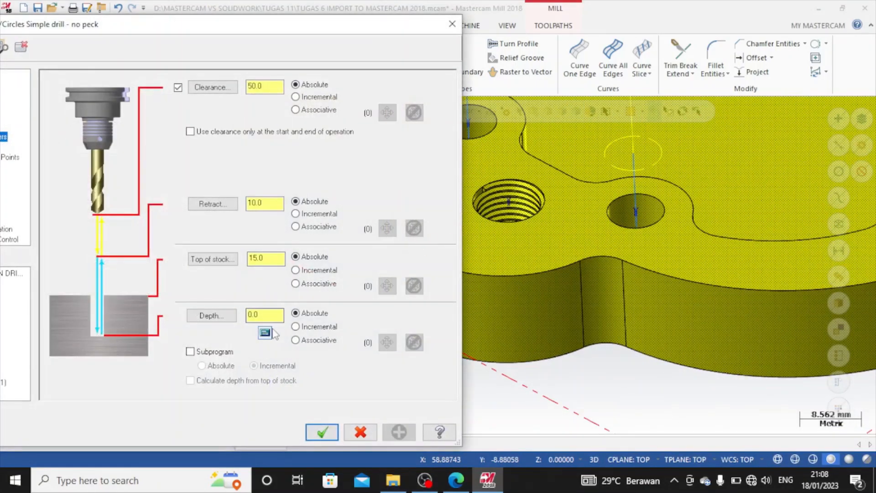
click(224, 321)
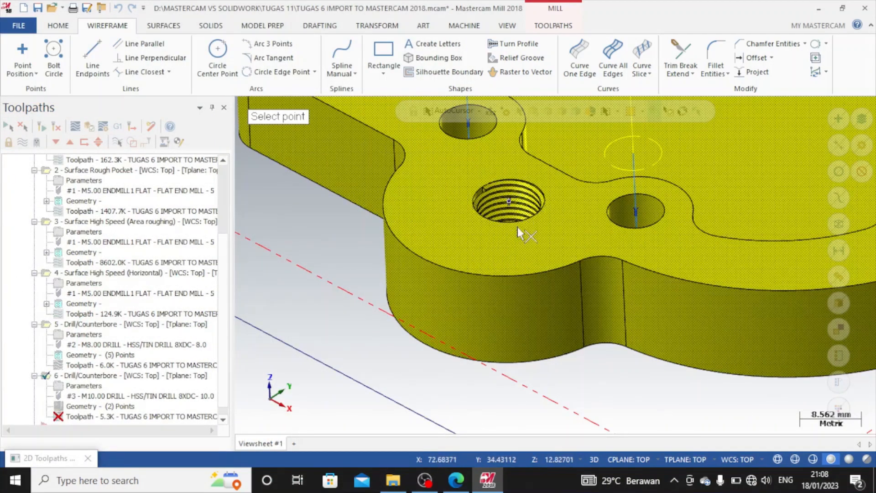
middle_drag(513, 304, 517, 261)
scroll(507, 412, up, 5)
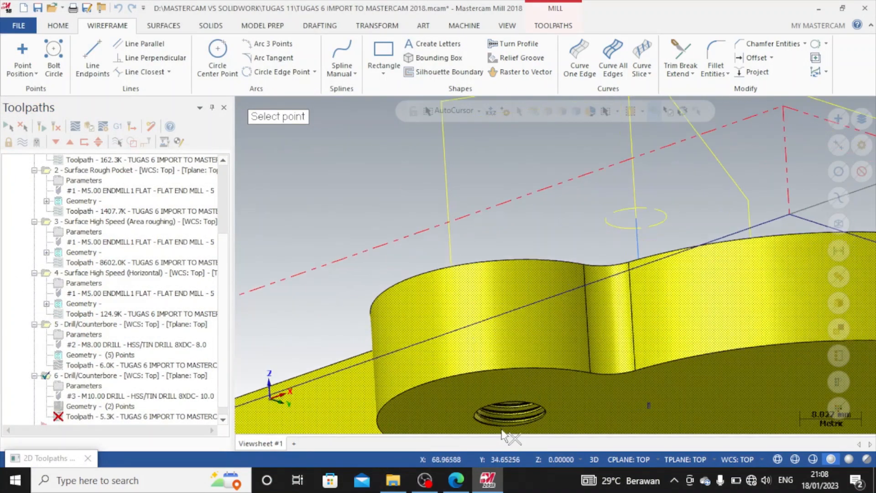
middle_drag(508, 415, 438, 395)
scroll(447, 392, down, 5)
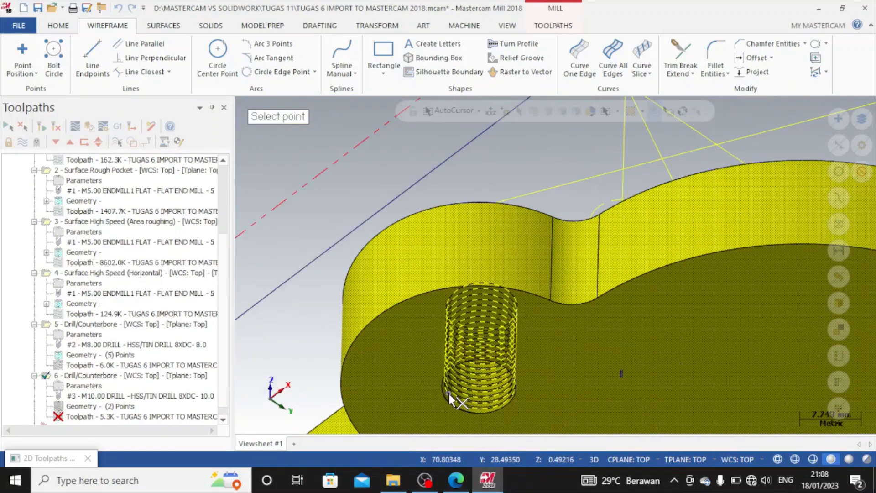
scroll(443, 413, up, 3)
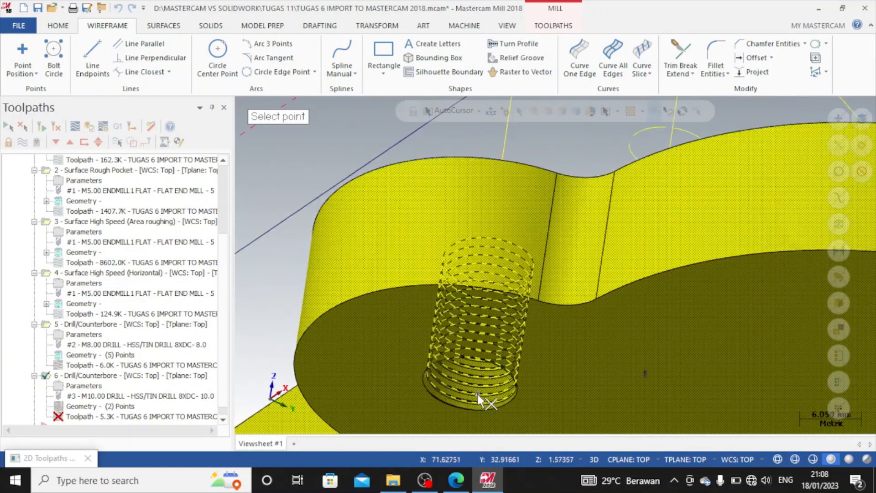
middle_drag(426, 398, 425, 345)
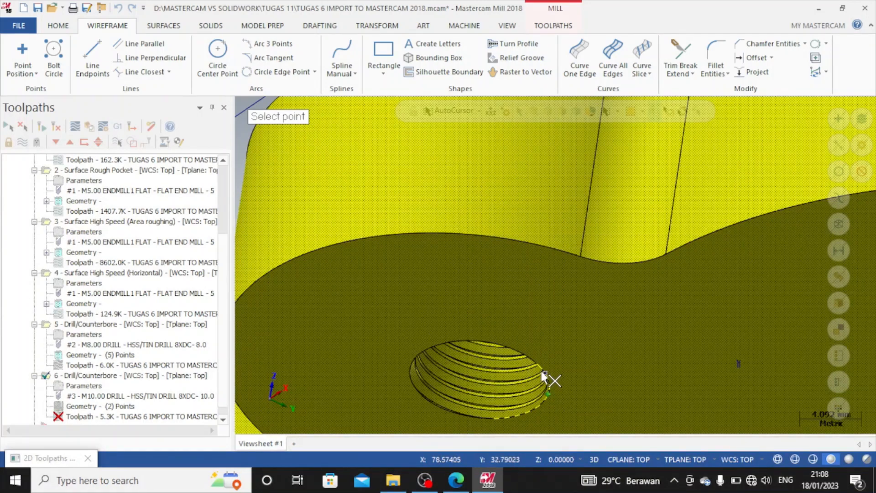
scroll(547, 387, down, 1)
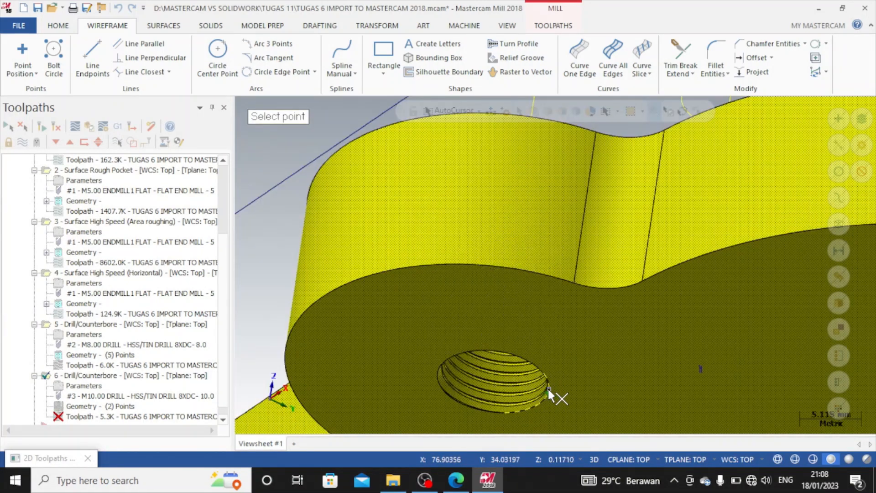
scroll(549, 391, down, 1)
middle_drag(557, 376, 533, 388)
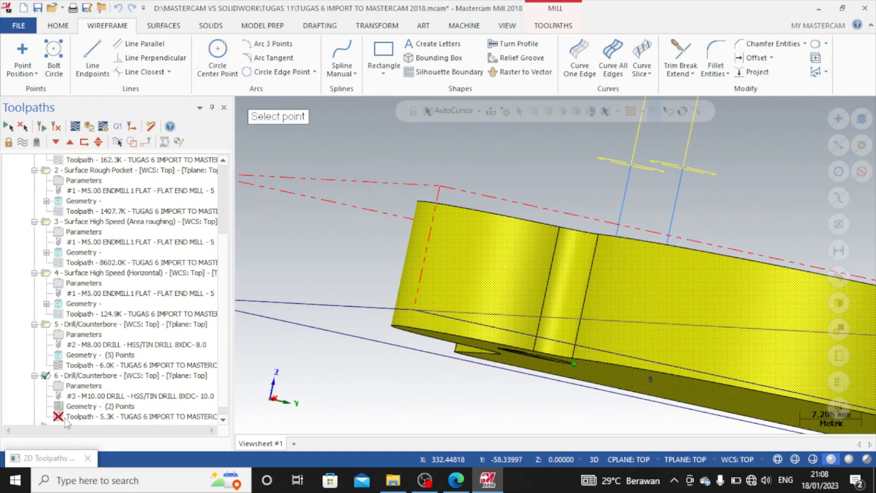
Step: Set the 10 mm drill operation's depth to 10 absolute and accept the parameters
click(328, 226)
drag(270, 312, 247, 321)
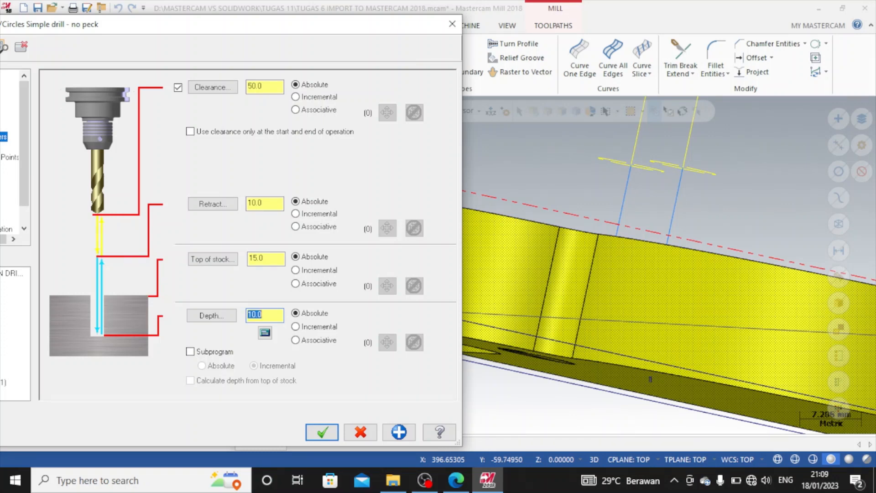
click(322, 432)
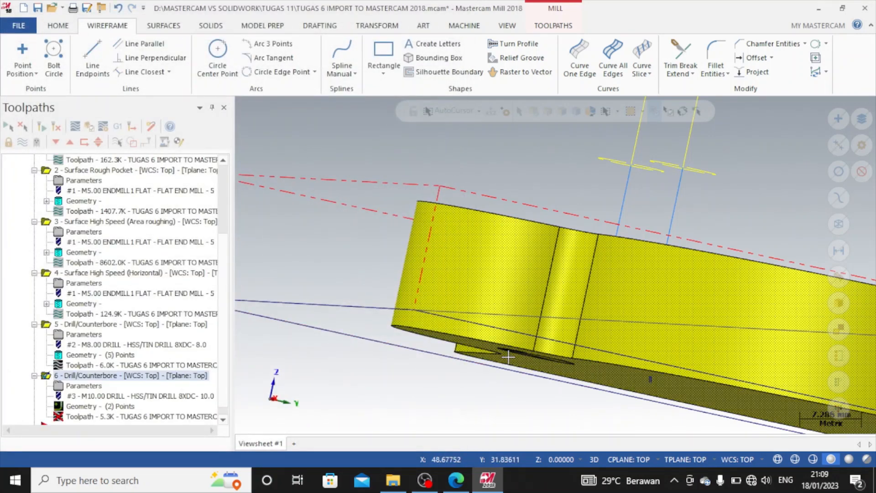
Step: Regenerate the 10 mm drill operation's toolpath, open its backplot and close it again
middle_drag(554, 362, 513, 371)
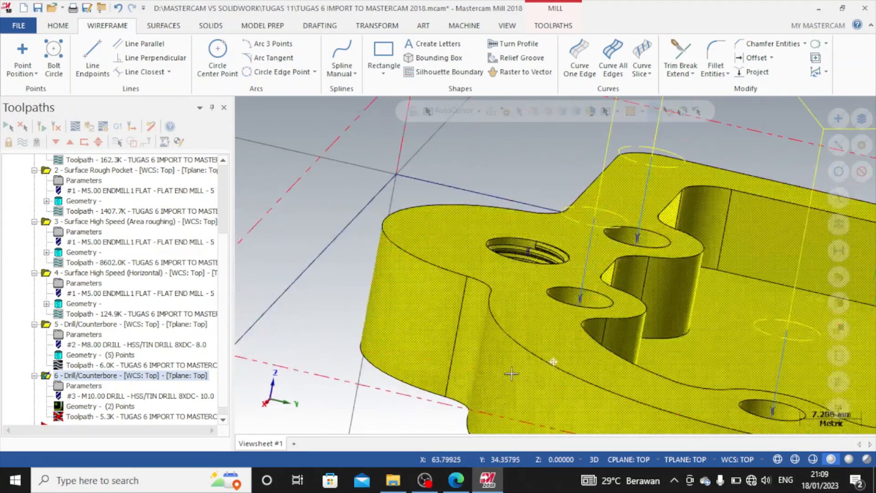
scroll(533, 361, down, 3)
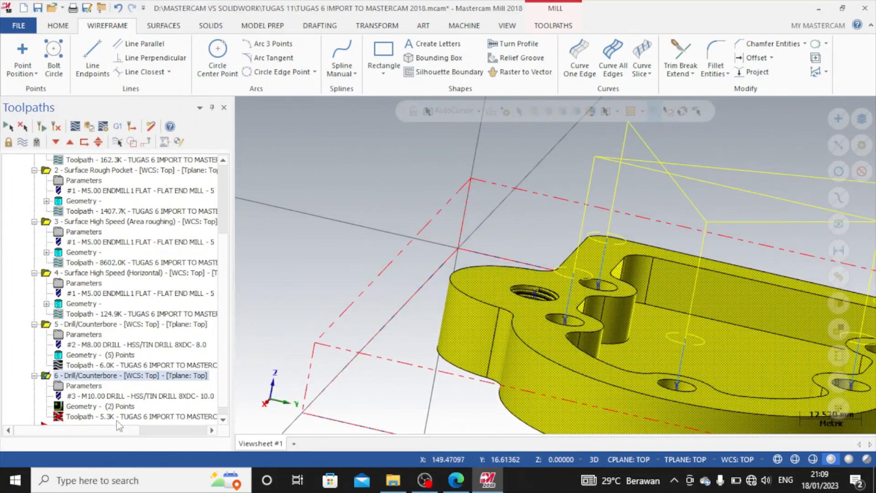
click(119, 420)
click(163, 249)
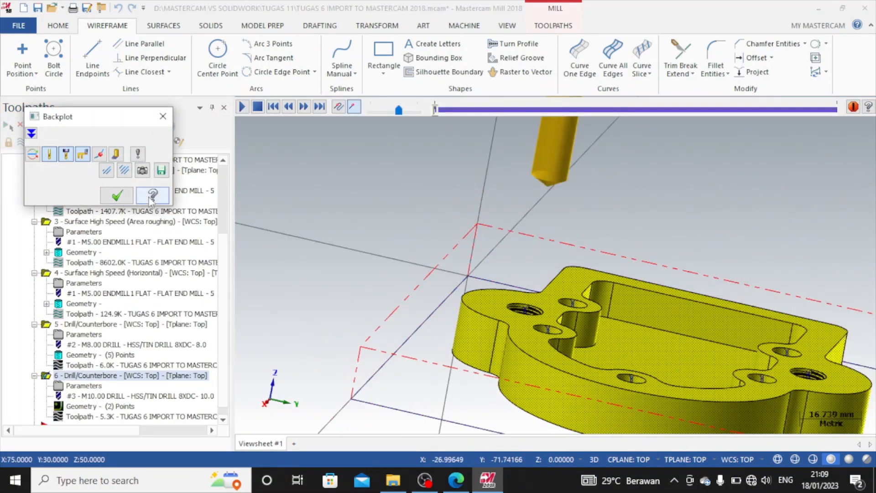
click(130, 196)
Step: Examine the regenerated 10 mm drill toolpath from below, from the side and from above to check its depth in the threaded holes
right_click(422, 197)
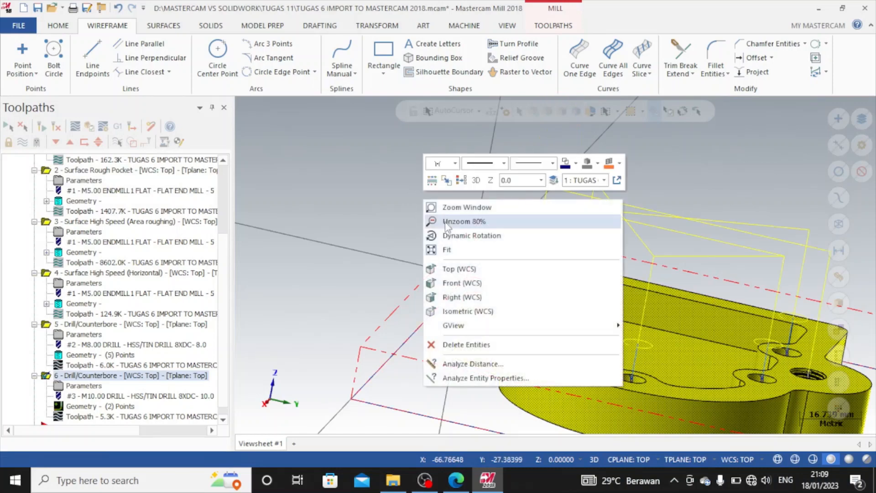
click(465, 311)
scroll(539, 369, up, 1)
middle_drag(538, 371, 537, 311)
scroll(536, 378, up, 1)
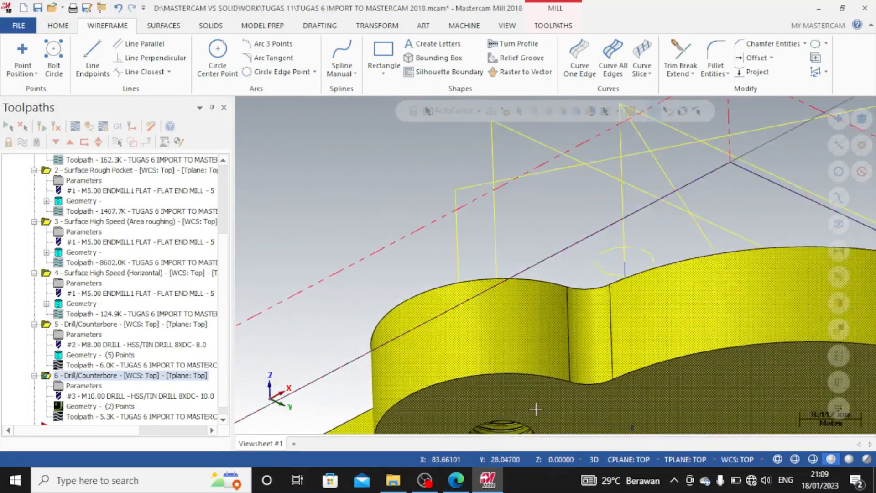
scroll(536, 406, down, 8)
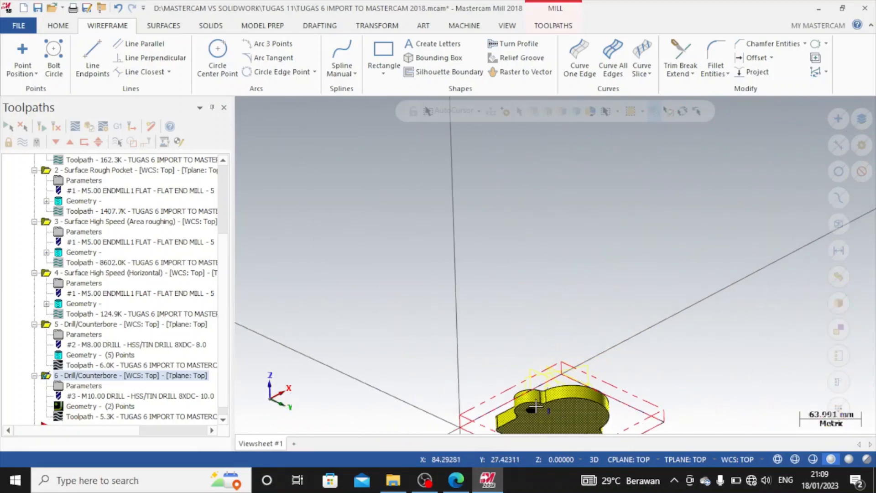
middle_drag(528, 416, 516, 444)
scroll(516, 419, up, 4)
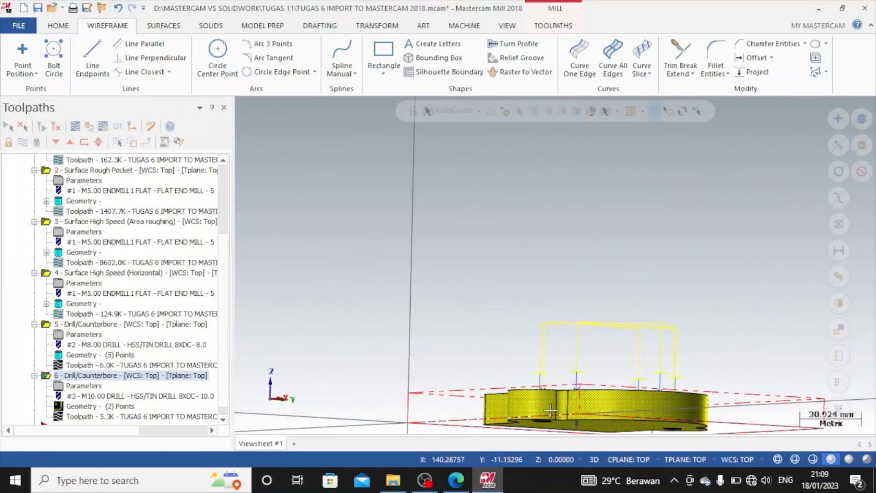
middle_drag(550, 410, 541, 425)
scroll(532, 352, up, 1)
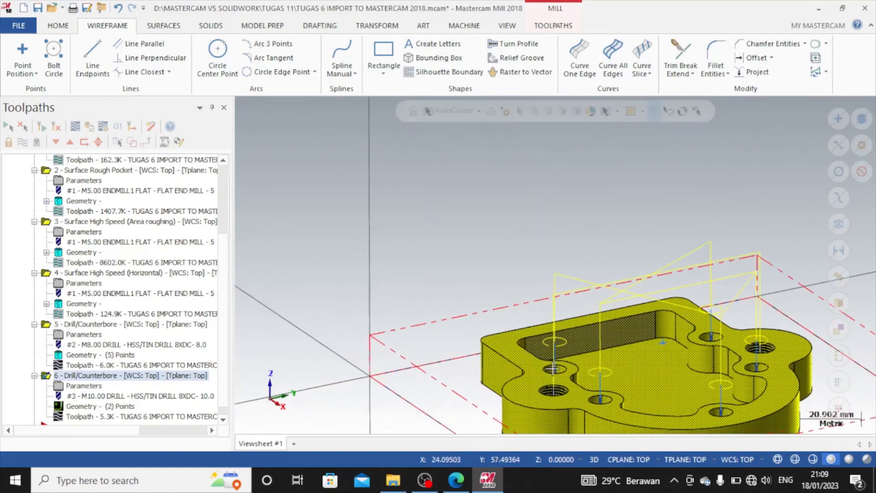
scroll(553, 368, up, 2)
scroll(553, 368, down, 4)
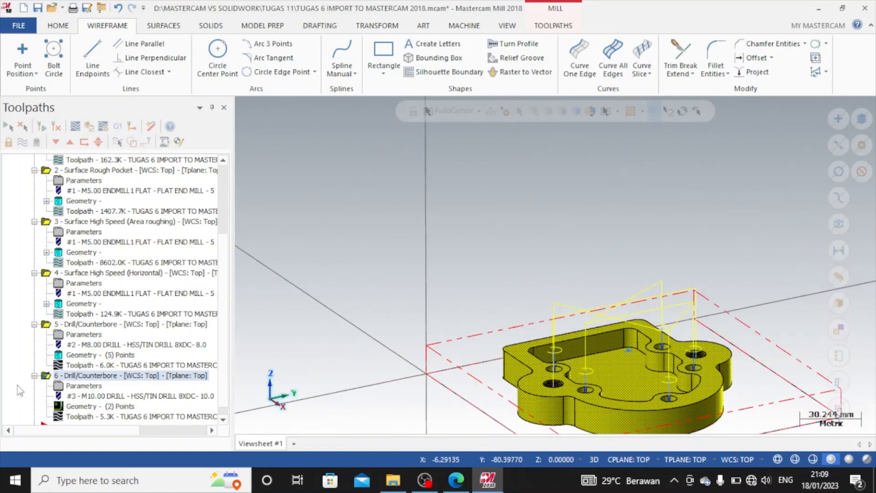
Step: Set the 10 mm drill operation's depth to -10 absolute and regenerate its toolpath
click(84, 386)
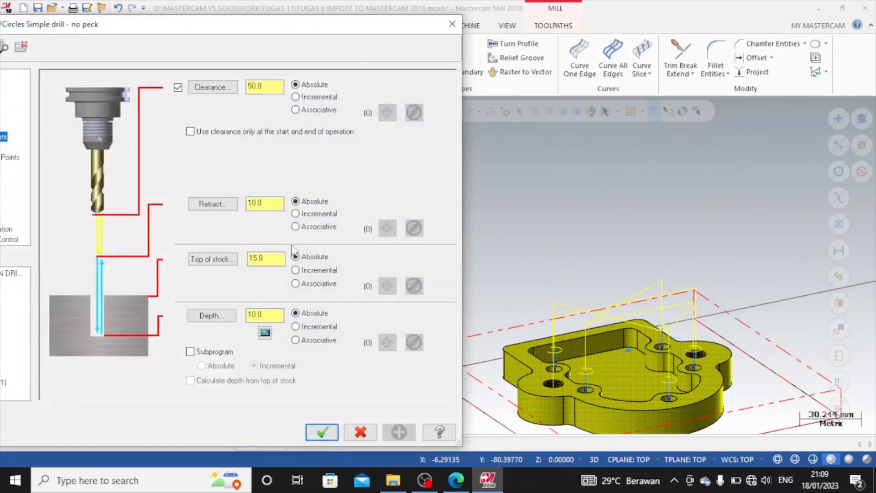
drag(274, 314, 234, 319)
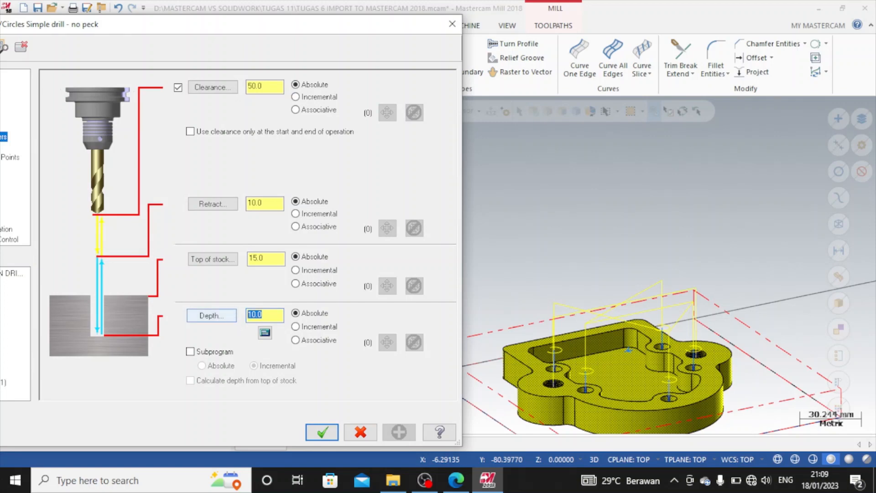
text(-10)
key(Return)
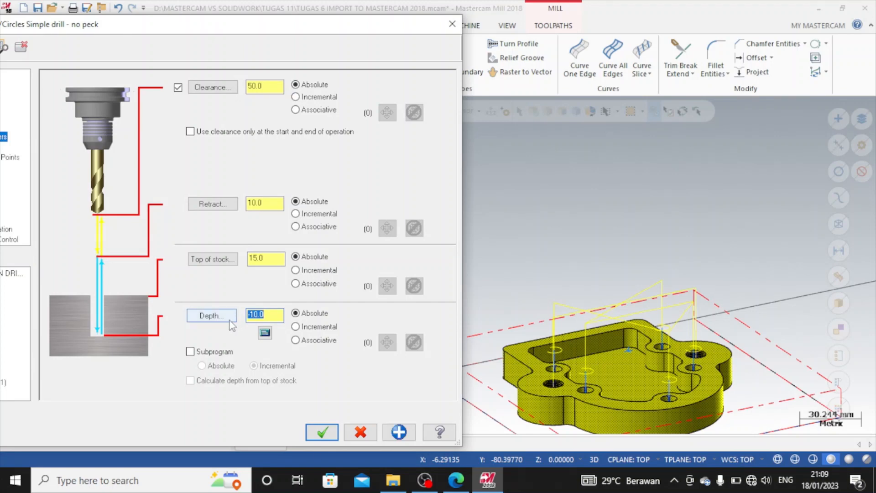
click(321, 431)
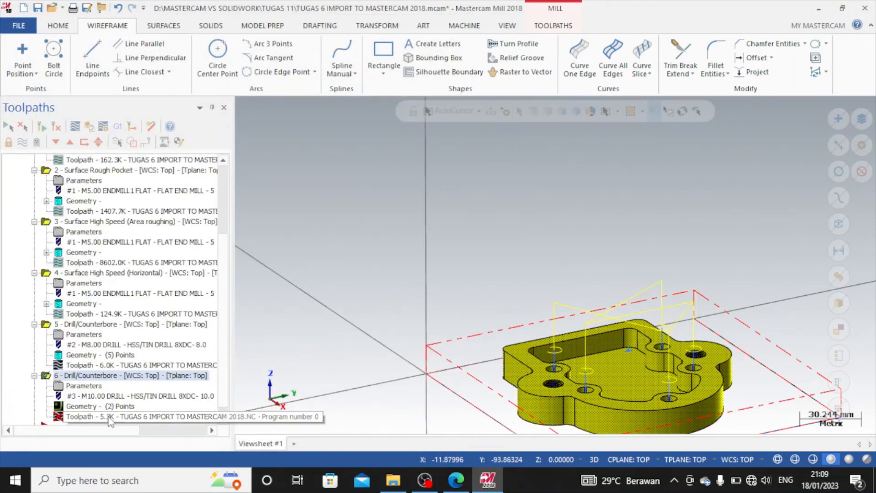
click(107, 418)
click(164, 254)
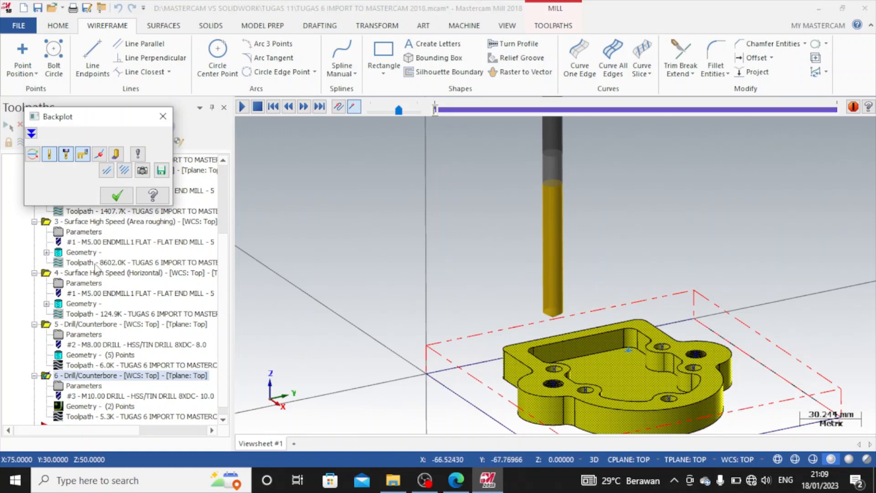
click(117, 195)
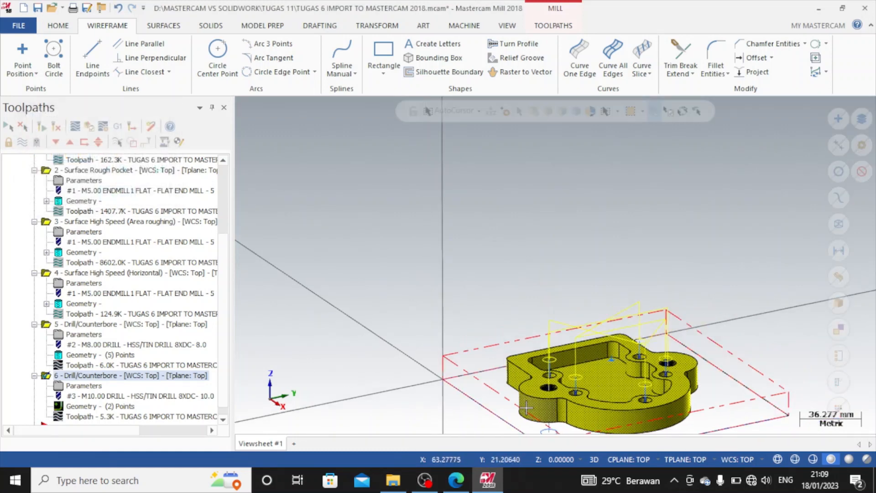
Step: Check from the side and below how far the 10 mm drill toolpath passes through the part, and restore the isometric view
scroll(526, 408, down, 6)
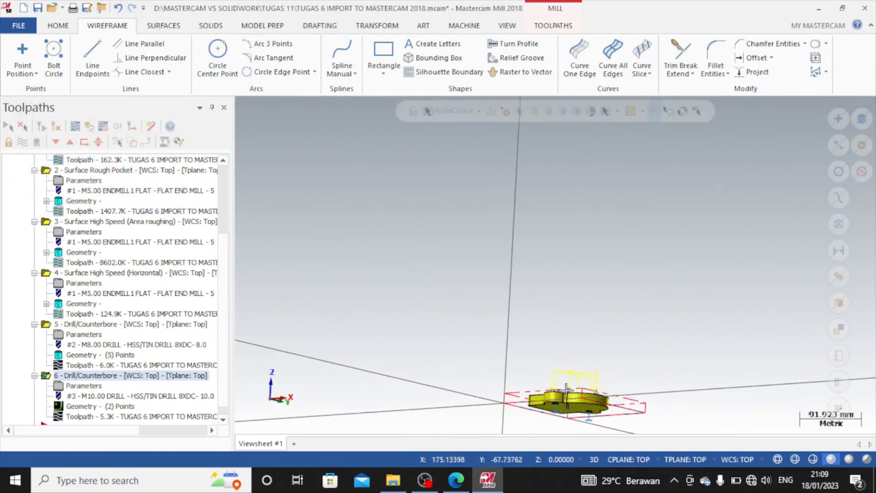
scroll(566, 389, up, 8)
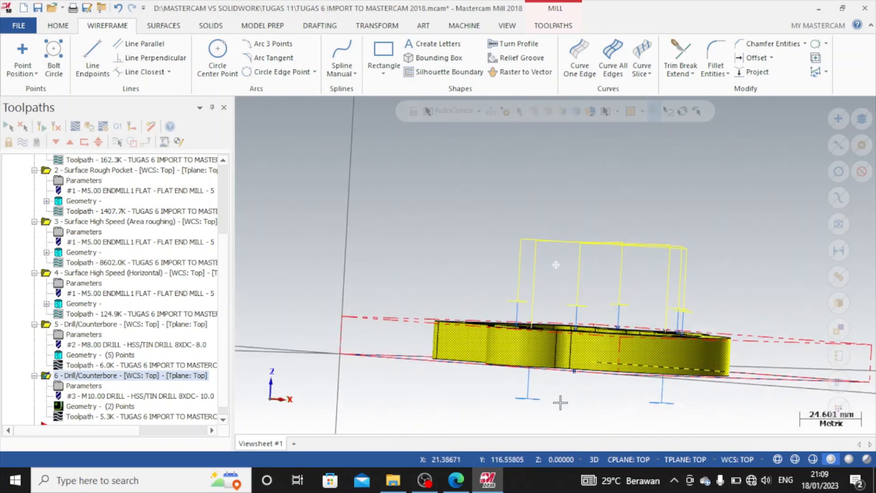
middle_drag(560, 402, 558, 405)
scroll(558, 405, up, 4)
mouse_move(625, 400)
middle_down()
mouse_move(521, 363)
mouse_move(557, 369)
mouse_move(542, 345)
mouse_move(542, 423)
mouse_move(453, 371)
mouse_move(434, 389)
mouse_move(646, 335)
middle_up()
right_click(673, 146)
click(716, 304)
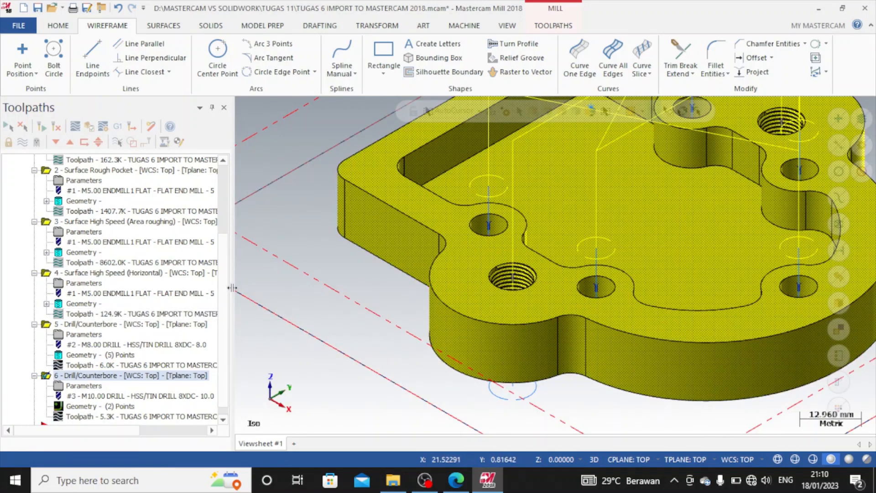
Step: Create a new drill toolpath using the centre points of the two threaded holes
scroll(215, 286, down, 1)
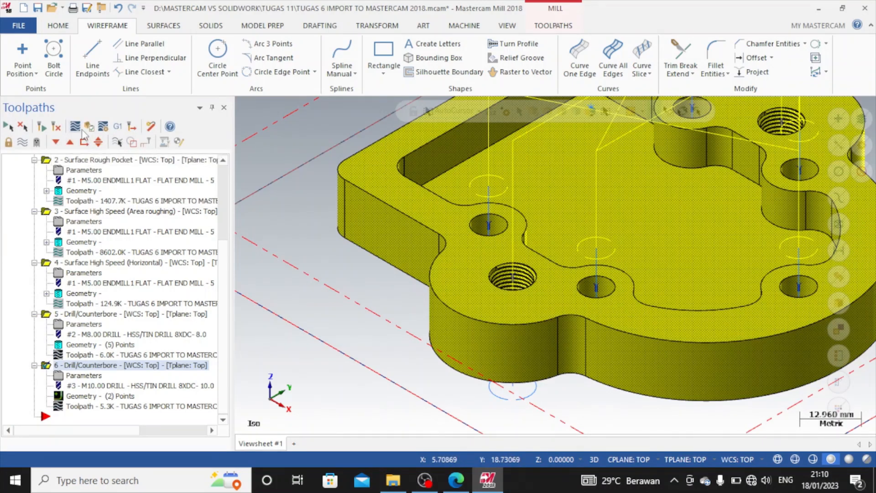
click(546, 26)
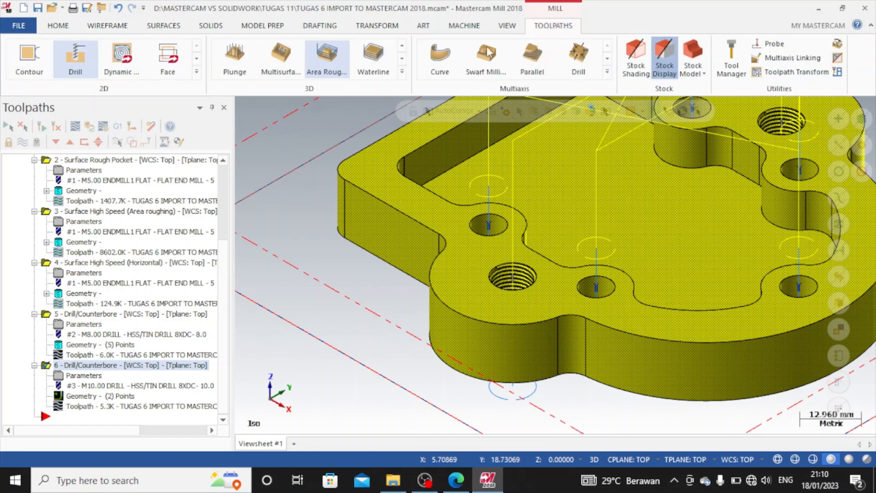
click(196, 71)
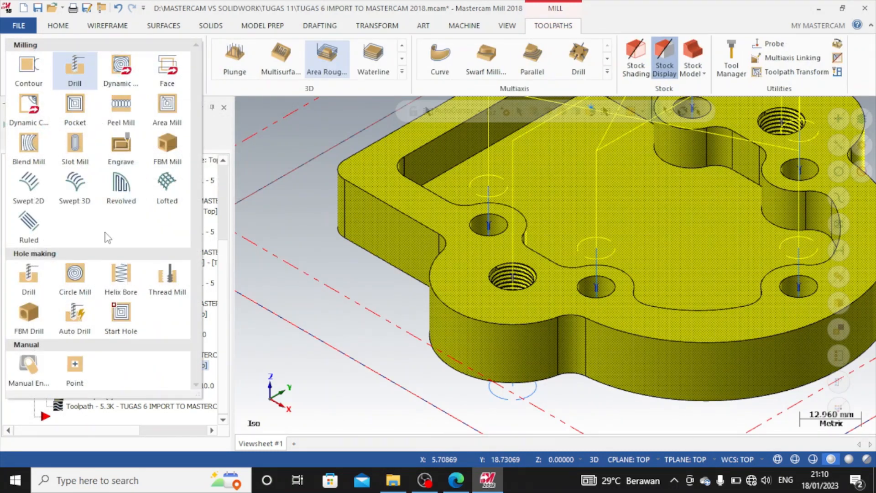
click(74, 67)
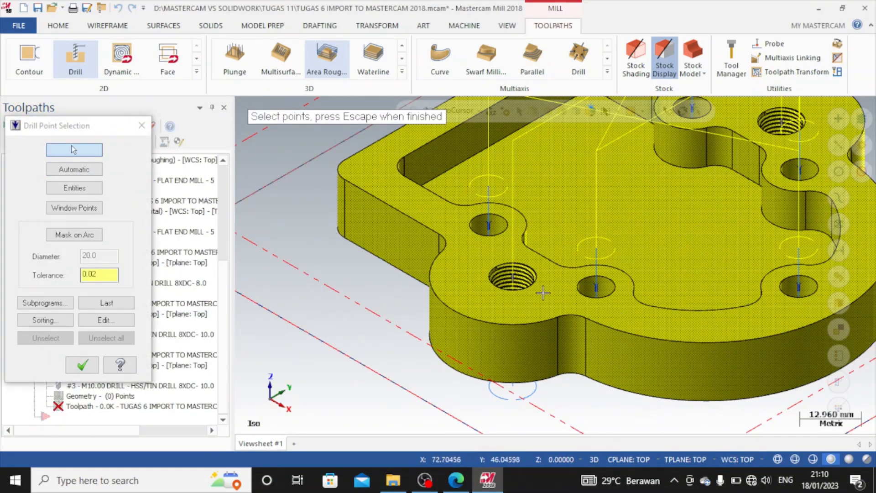
click(513, 276)
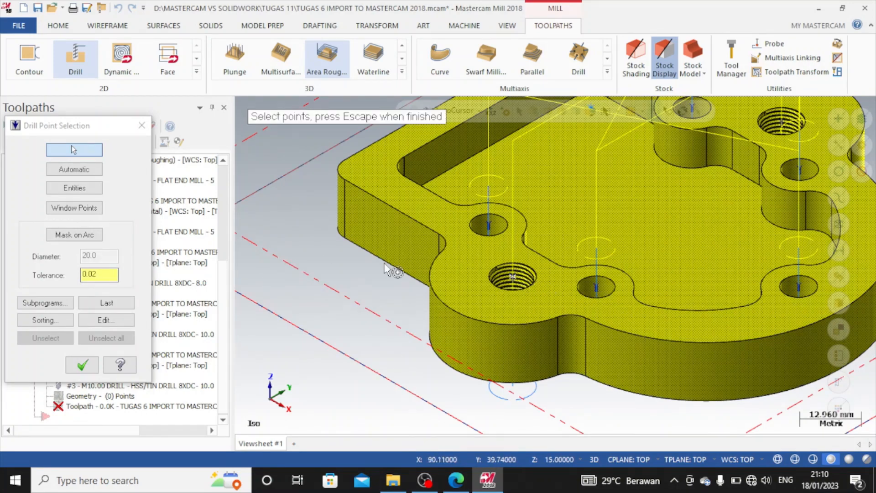
scroll(785, 242, down, 2)
scroll(783, 169, up, 4)
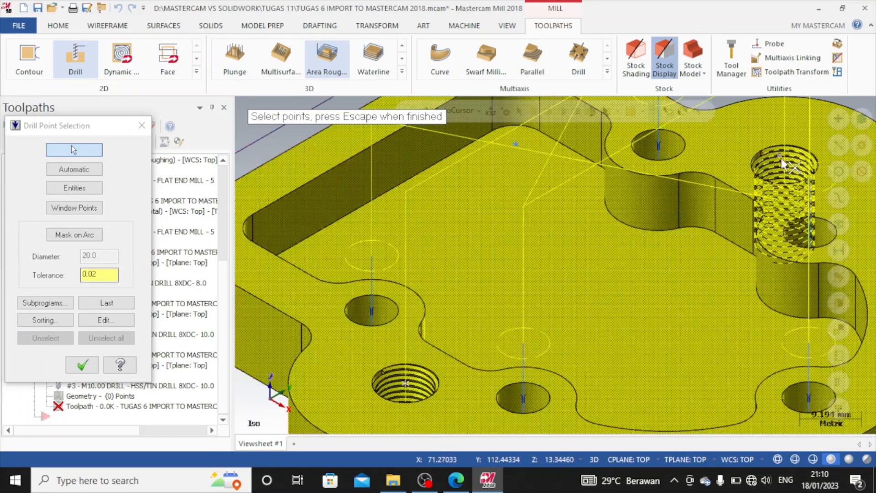
scroll(783, 164, up, 2)
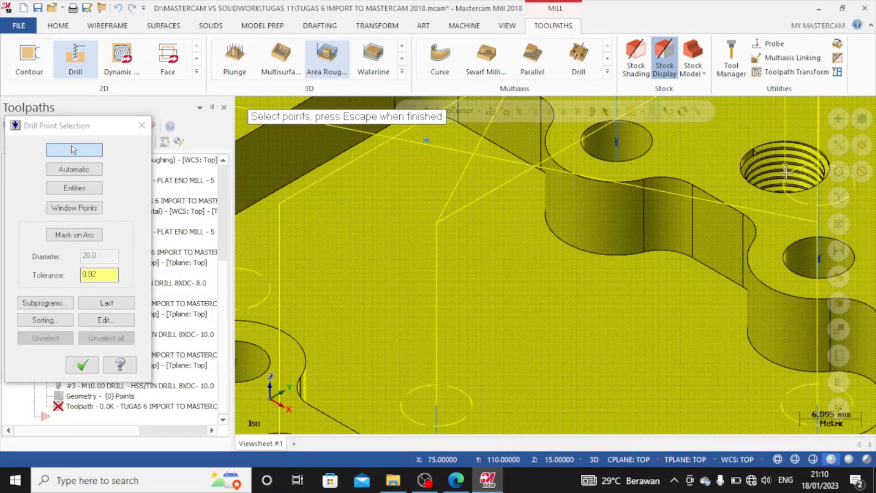
click(786, 171)
click(88, 365)
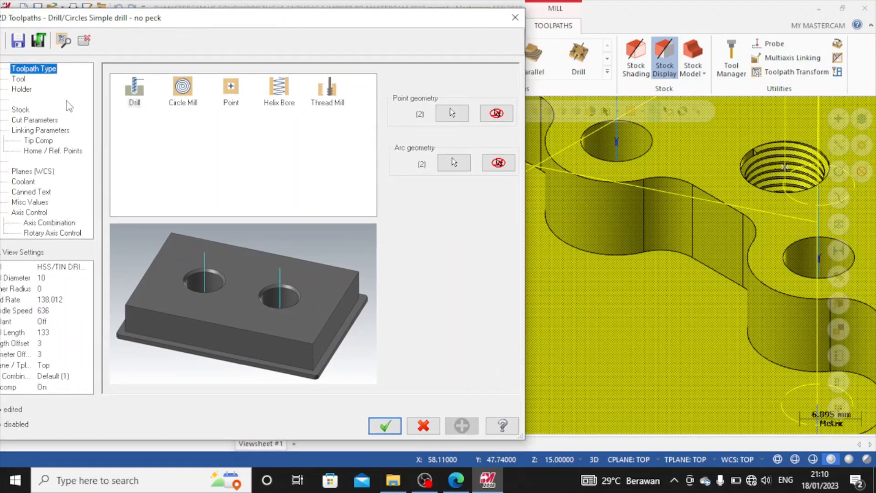
Step: Filter the tool library to right-hand taps of 10 mm diameter and choose THREAD TAP - M10 for the operation
click(20, 79)
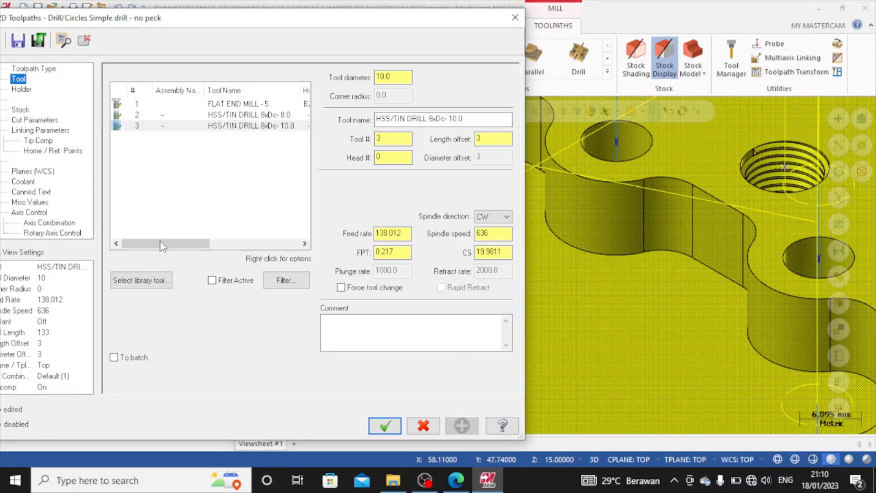
click(145, 281)
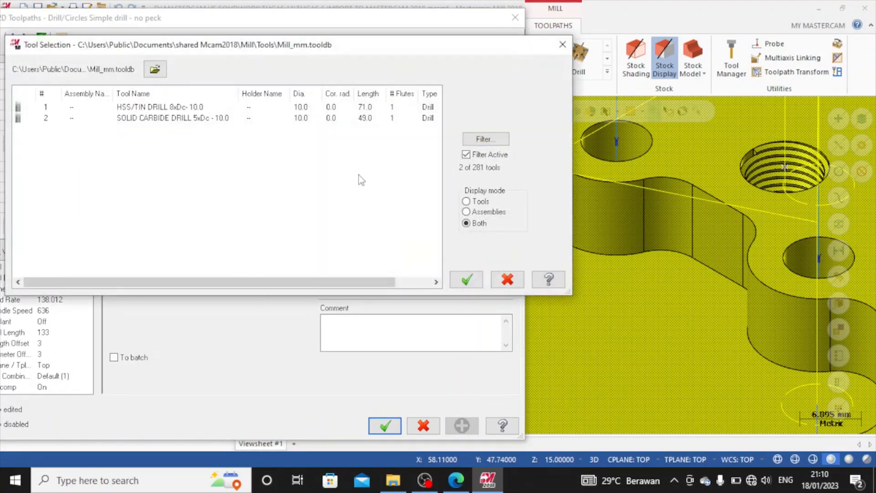
click(474, 138)
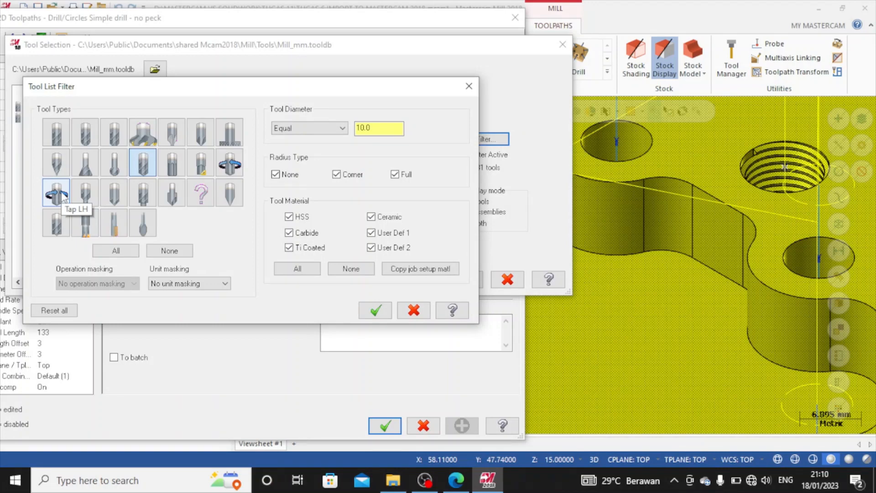
double_click(243, 163)
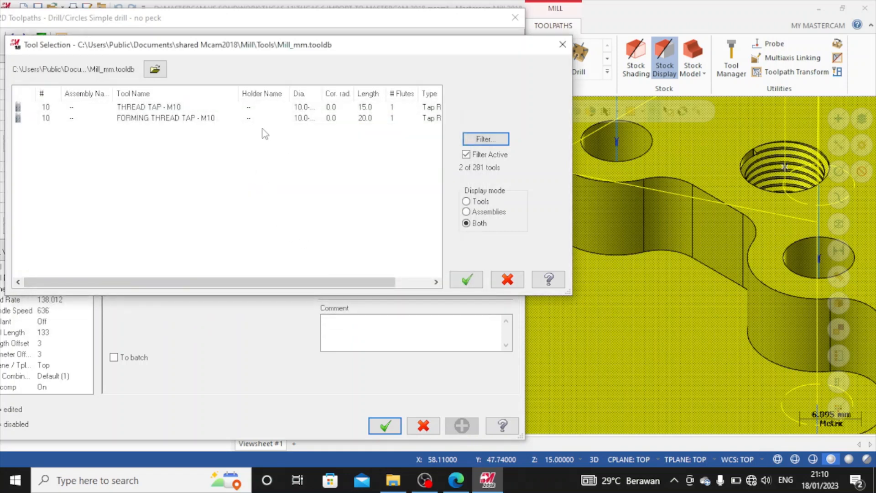
click(185, 109)
drag(162, 285, 231, 289)
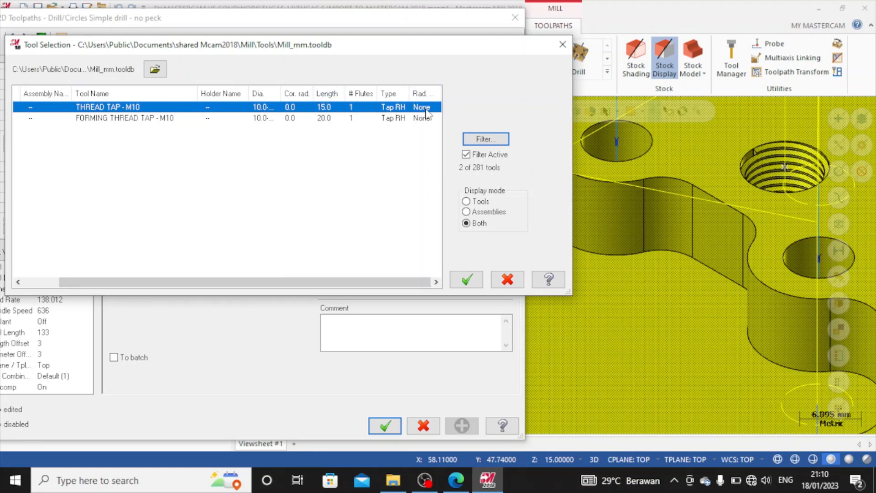
click(470, 278)
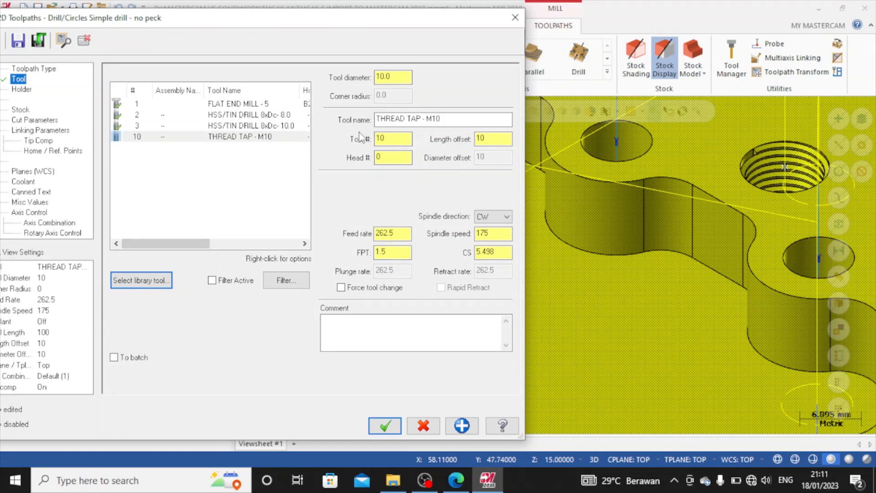
Step: Set the M10 thread tap's tool number to 6
drag(403, 143, 364, 144)
text(6)
key(Return)
Step: Assign the default holder to the M10 thread tap and open the operation's cut parameters
click(27, 90)
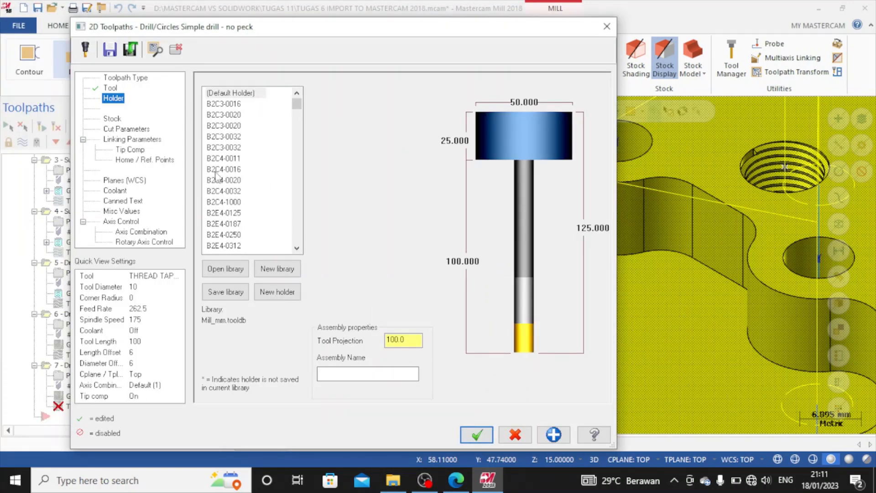
click(112, 119)
click(113, 98)
click(212, 106)
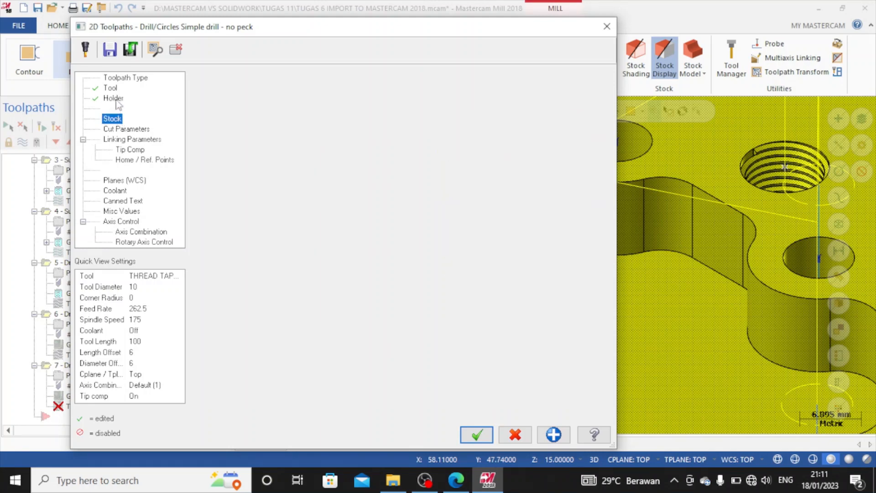
click(254, 94)
click(113, 119)
click(130, 129)
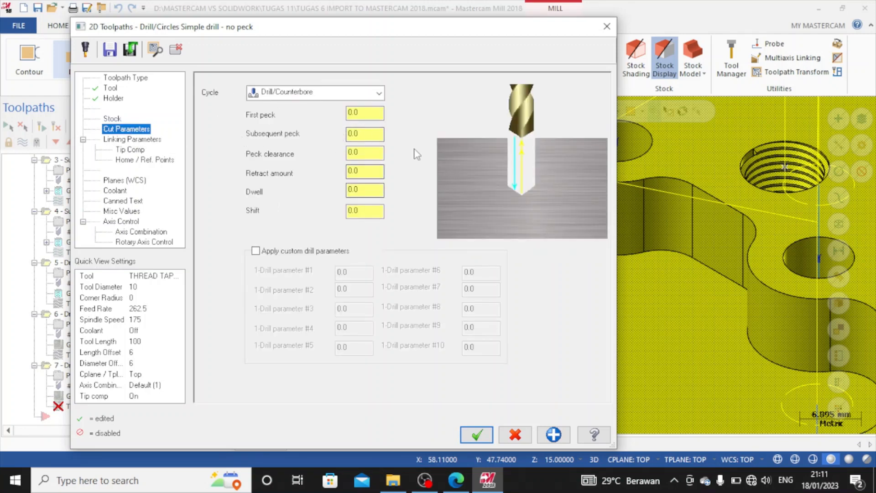
Step: Set the M10 thread tap operation's cycle to Tap in the cut parameters
click(128, 139)
click(137, 129)
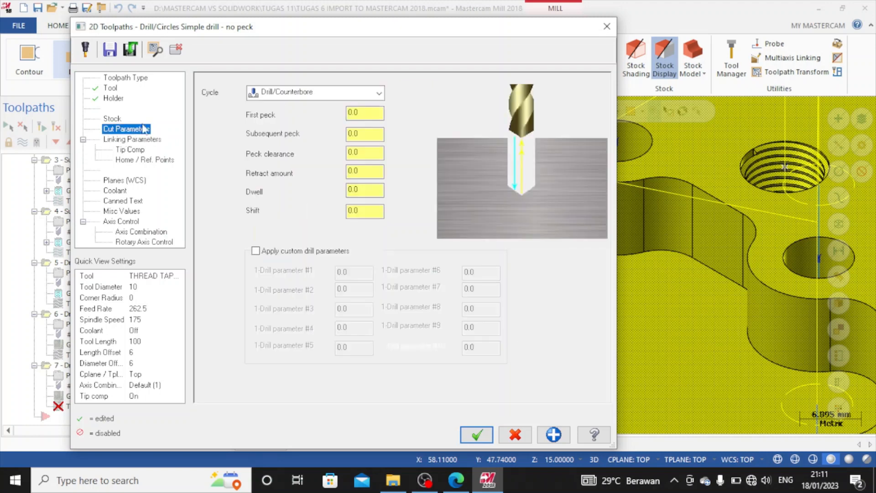
click(379, 93)
click(292, 136)
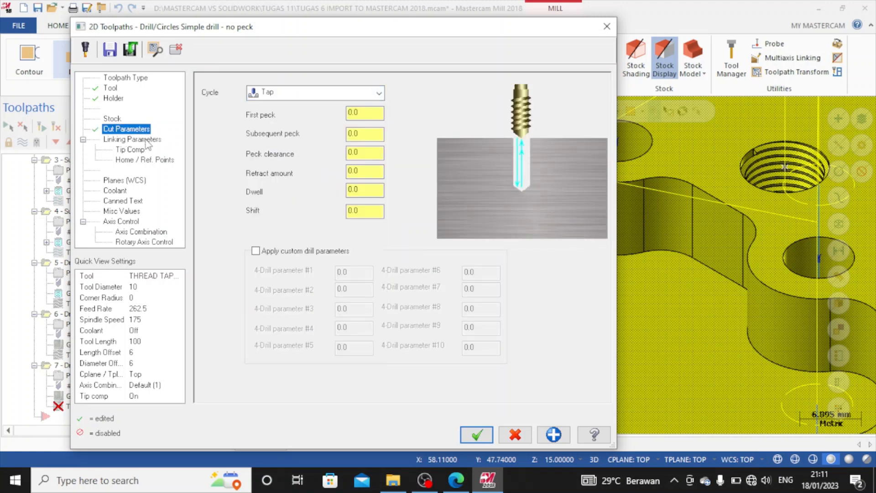
Step: Review the tapping operation's linking parameters and turn off tip compensation
click(149, 140)
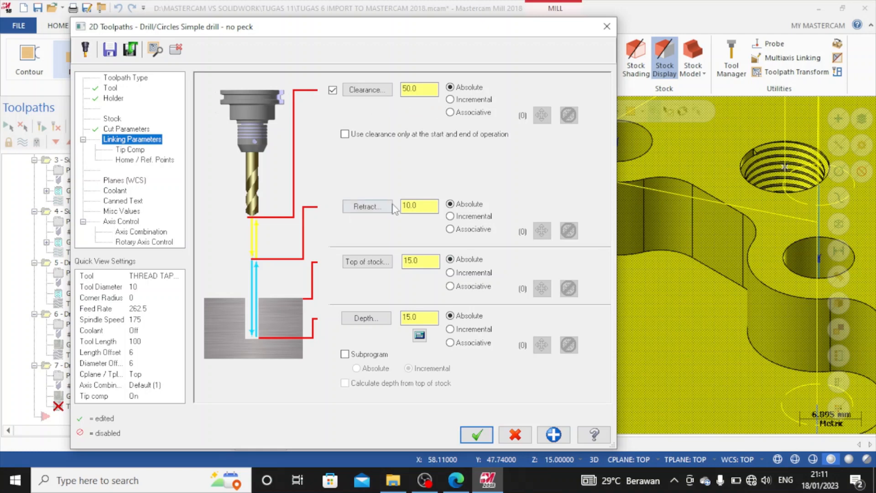
click(427, 264)
click(137, 151)
click(140, 140)
click(132, 150)
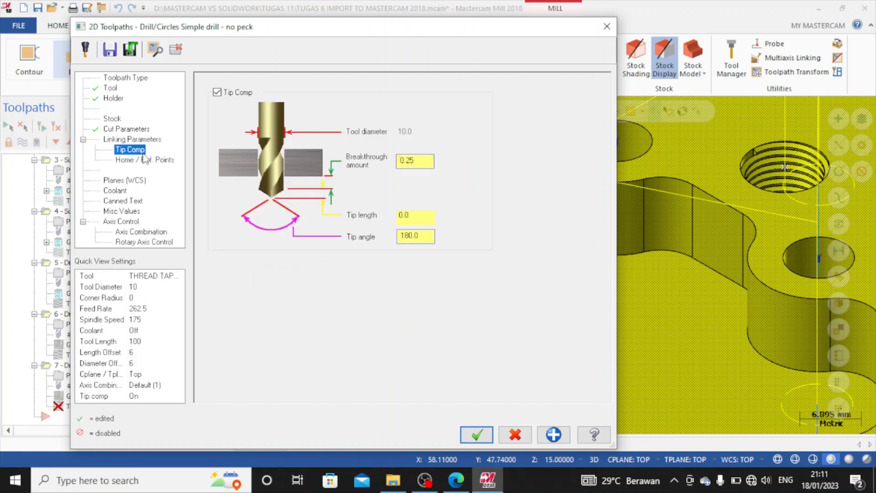
click(218, 92)
Step: Check the M10 thread tap's geometry, including its cutting length, pitch and overall length
click(117, 78)
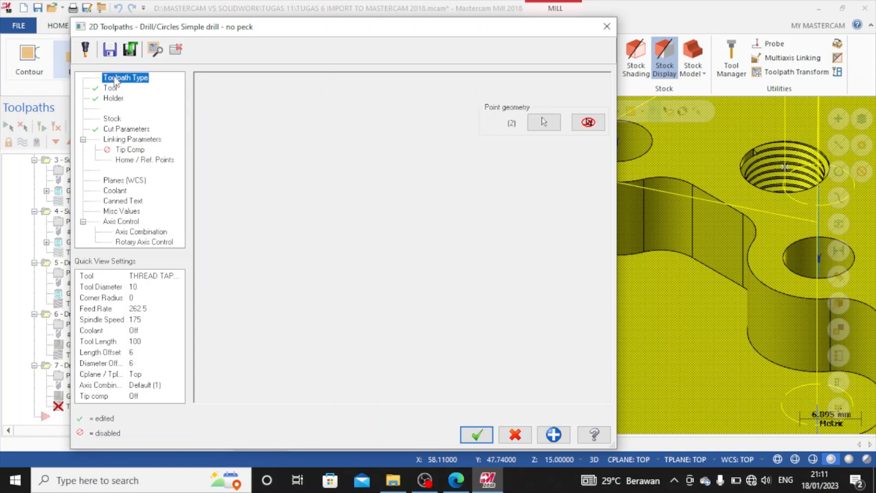
click(110, 89)
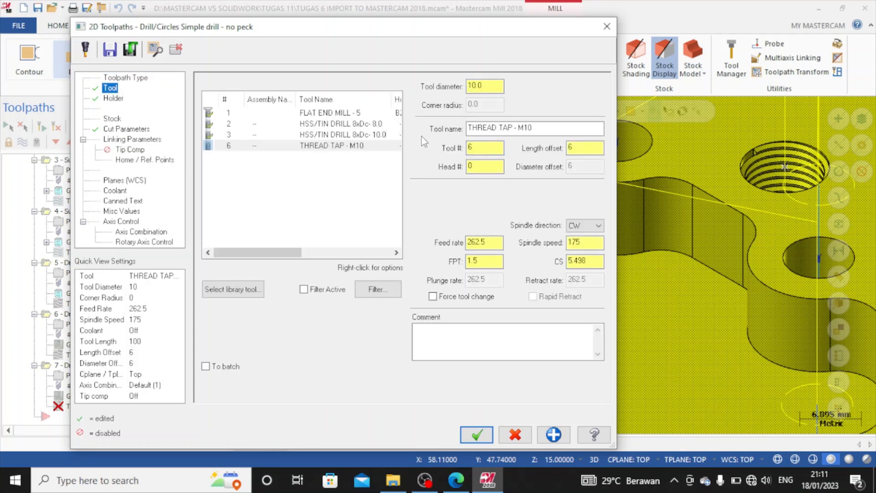
double_click(240, 146)
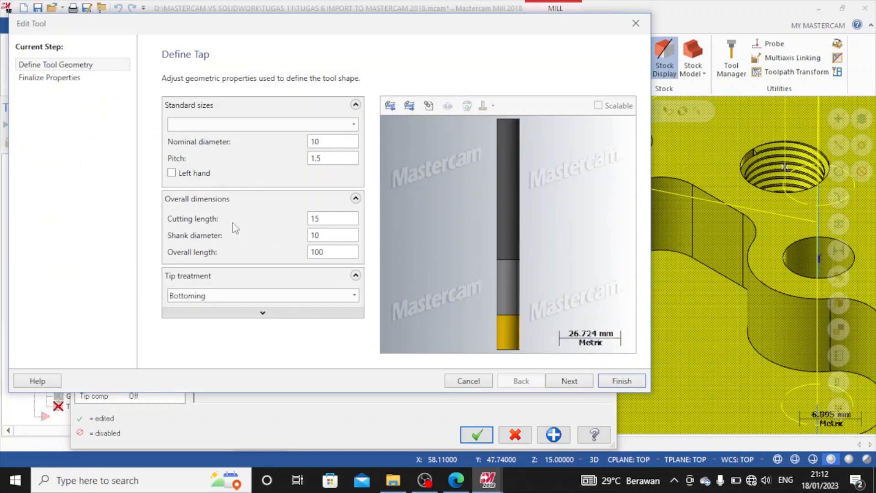
click(328, 219)
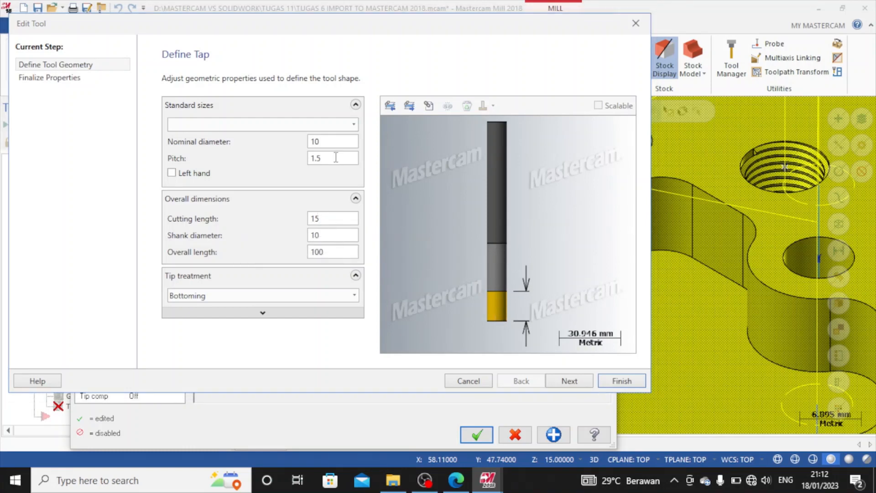
click(331, 252)
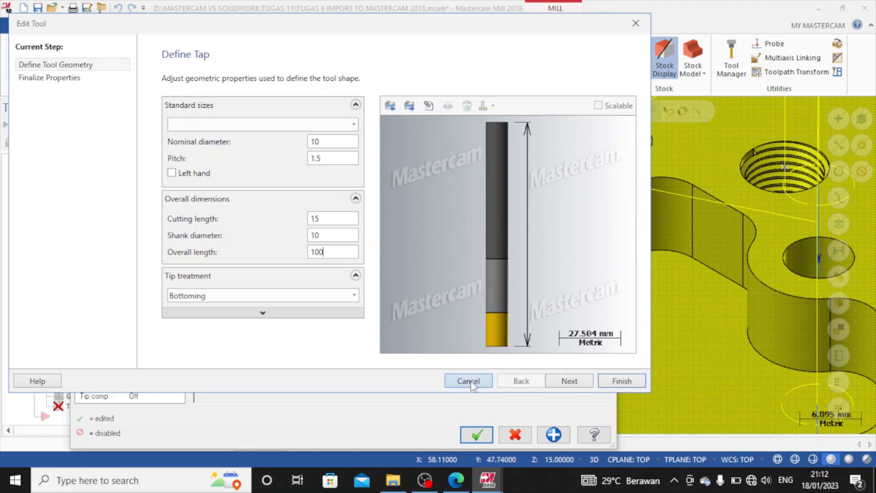
click(614, 382)
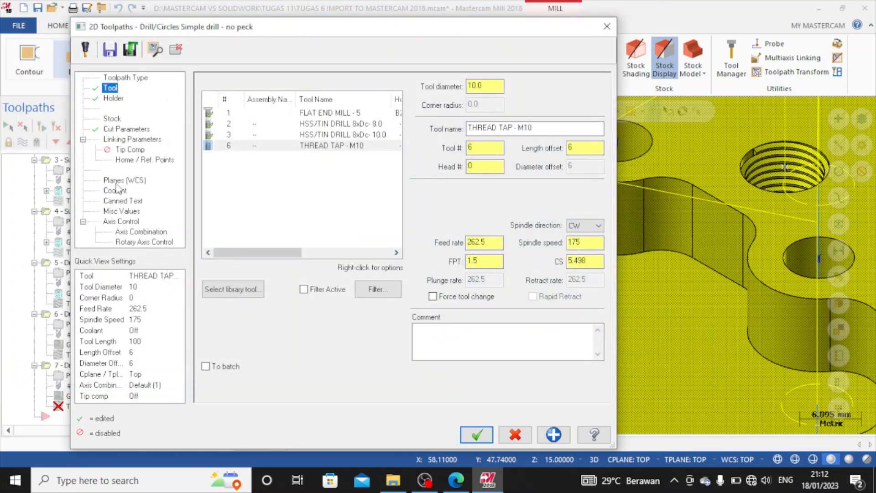
Step: Turn tip compensation back on for the M10 thread tap and accept the tapping operation
click(126, 160)
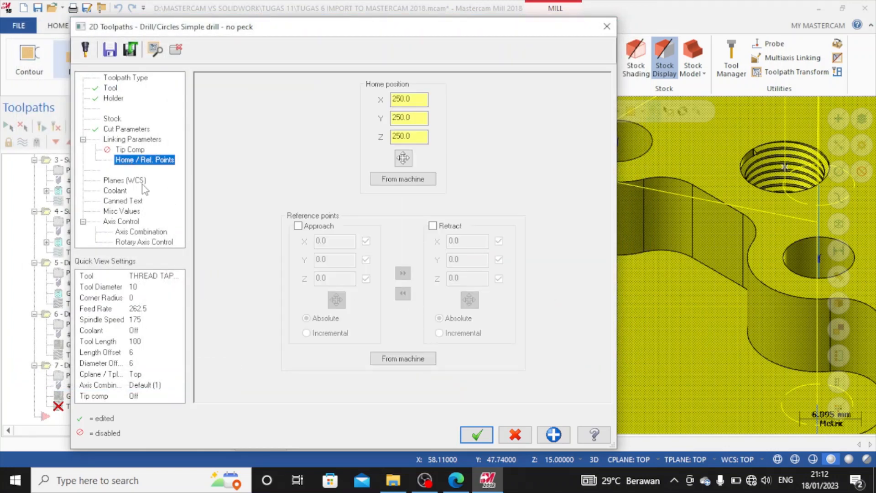
click(131, 150)
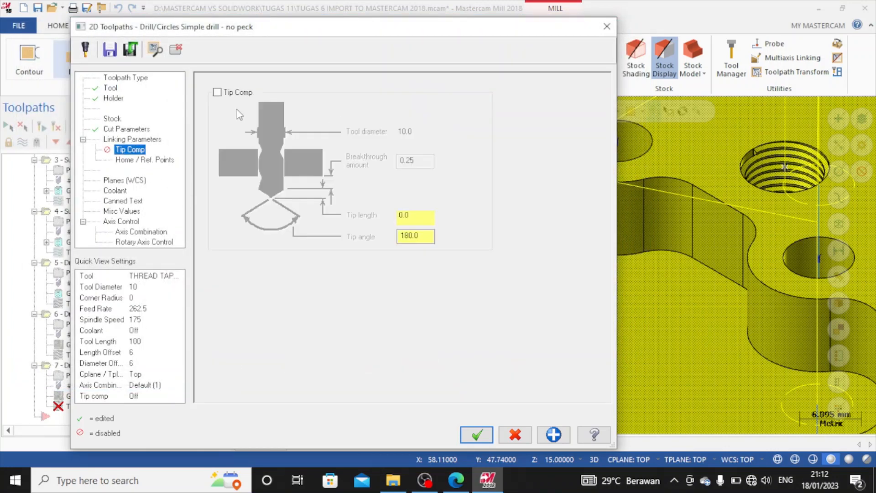
click(218, 92)
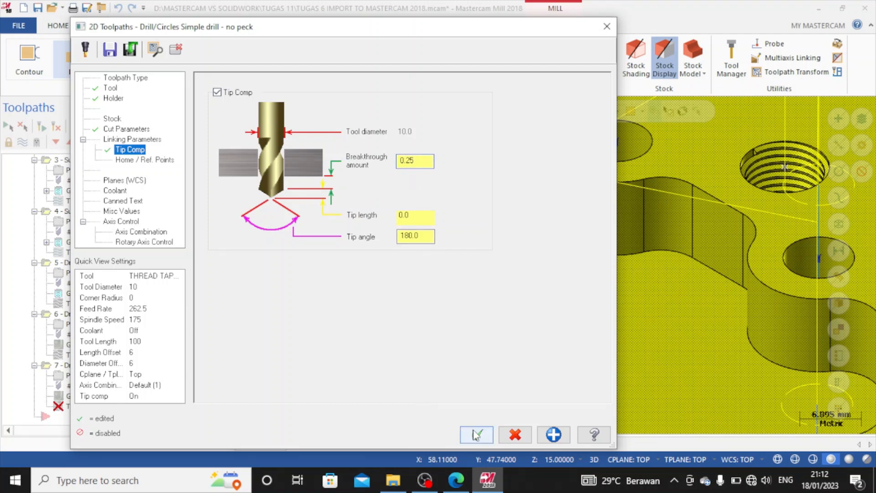
click(128, 160)
click(120, 181)
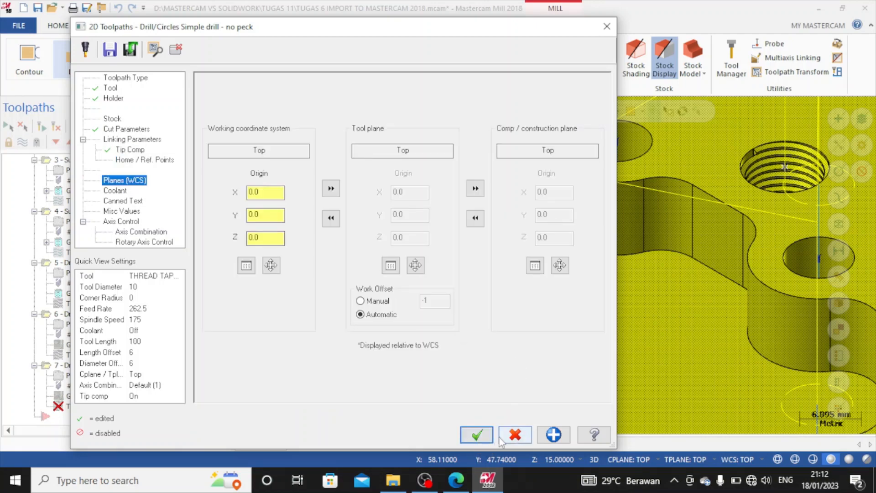
click(476, 435)
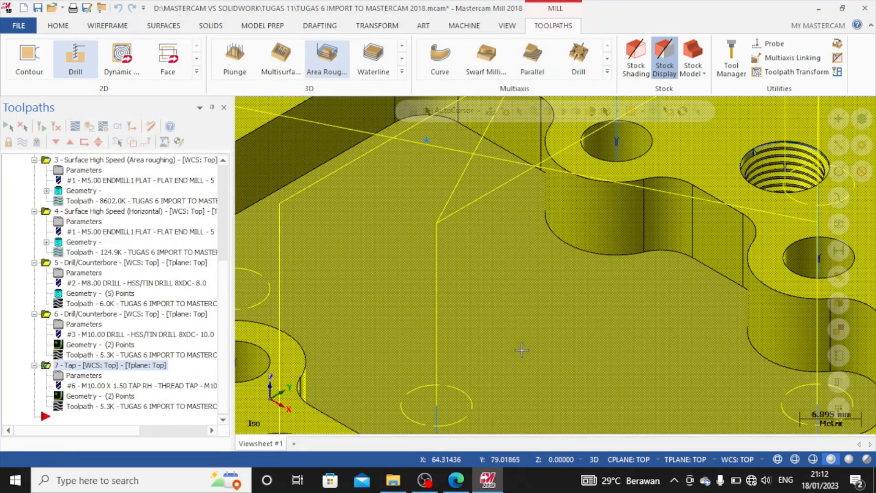
Step: Examine the generated toolpaths around the threaded holes from several angles
scroll(434, 325, down, 1)
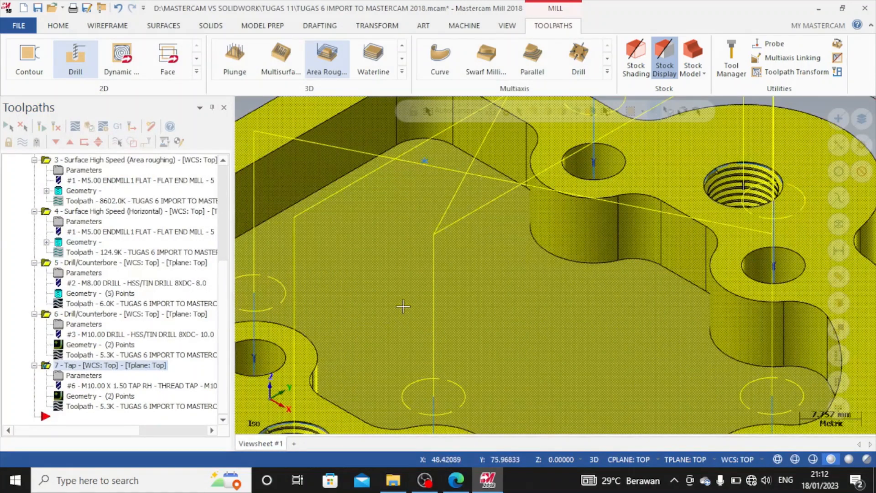
scroll(424, 294, down, 9)
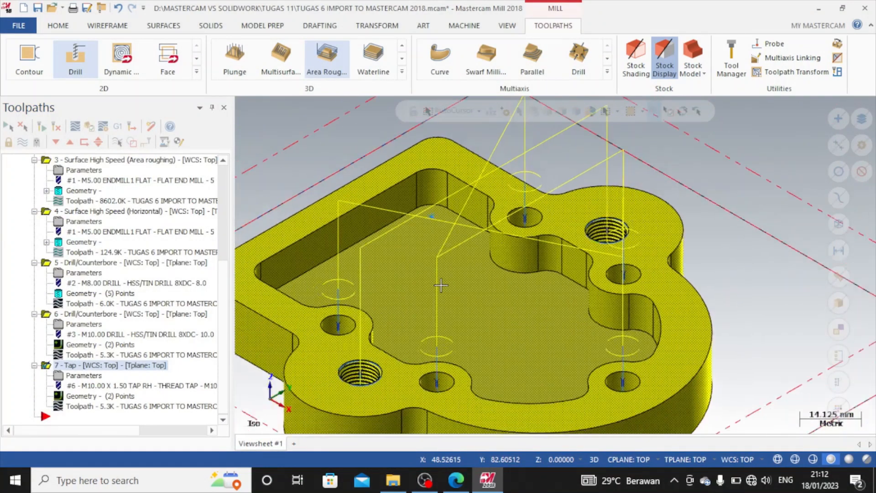
scroll(392, 341, up, 9)
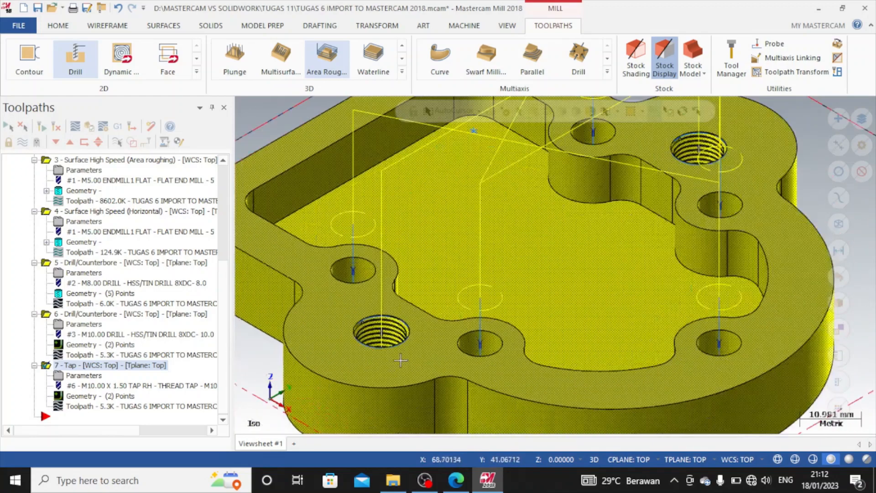
scroll(401, 338, down, 3)
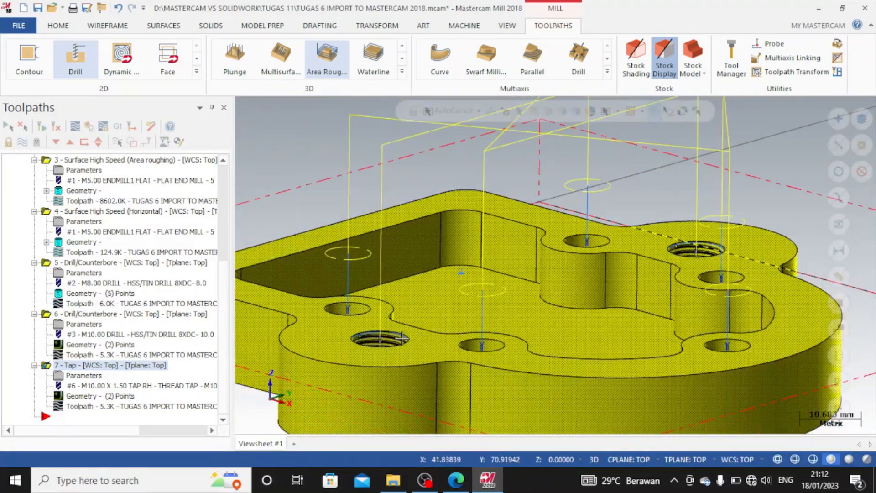
scroll(401, 338, up, 2)
scroll(402, 338, down, 3)
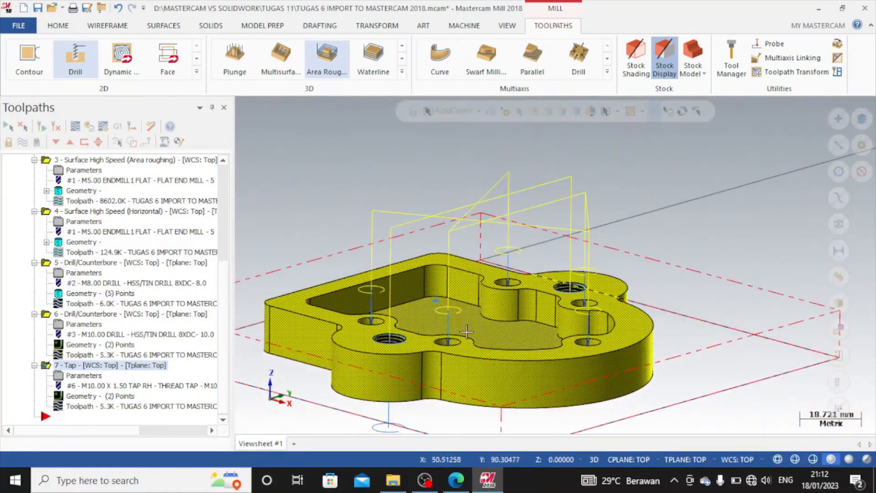
middle_drag(402, 338, 616, 269)
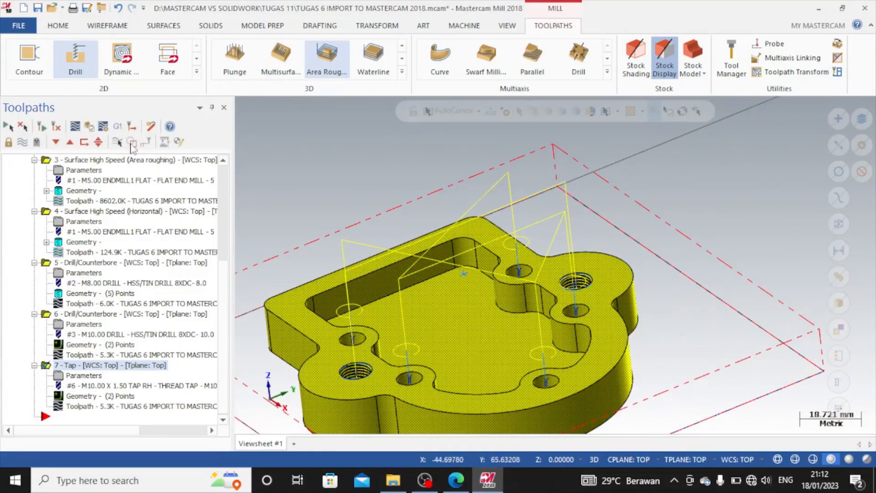
Step: Backplot the tap operation and follow the tap's movement at both threaded holes
click(75, 127)
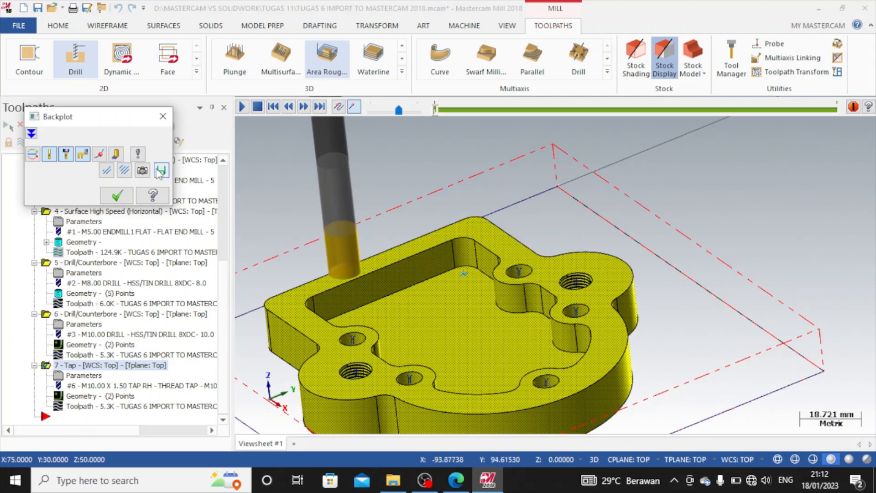
click(242, 107)
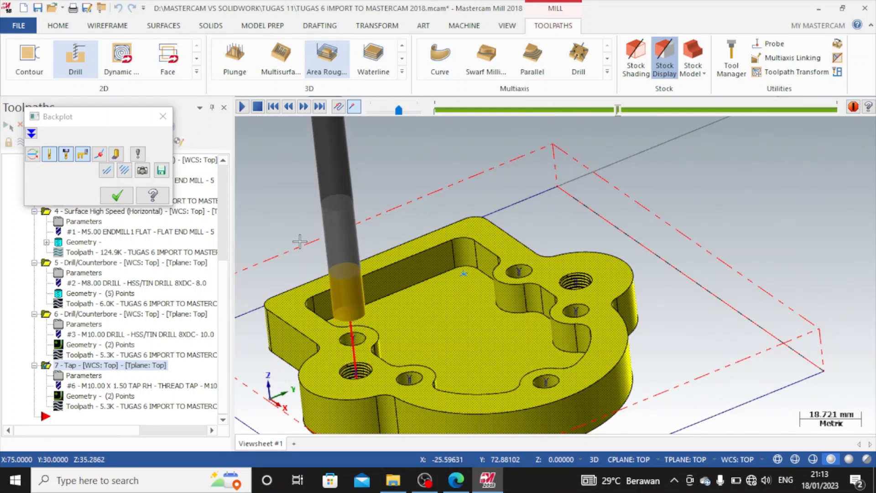
scroll(465, 291, down, 3)
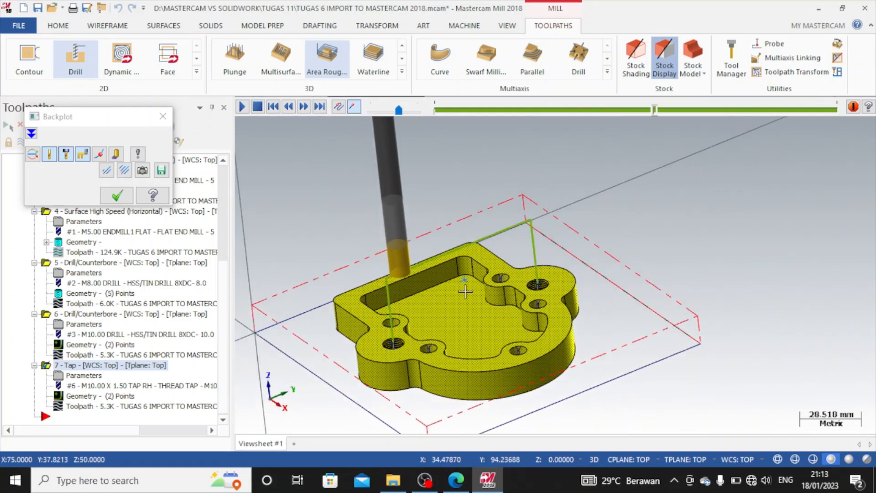
scroll(610, 306, up, 3)
scroll(609, 306, up, 2)
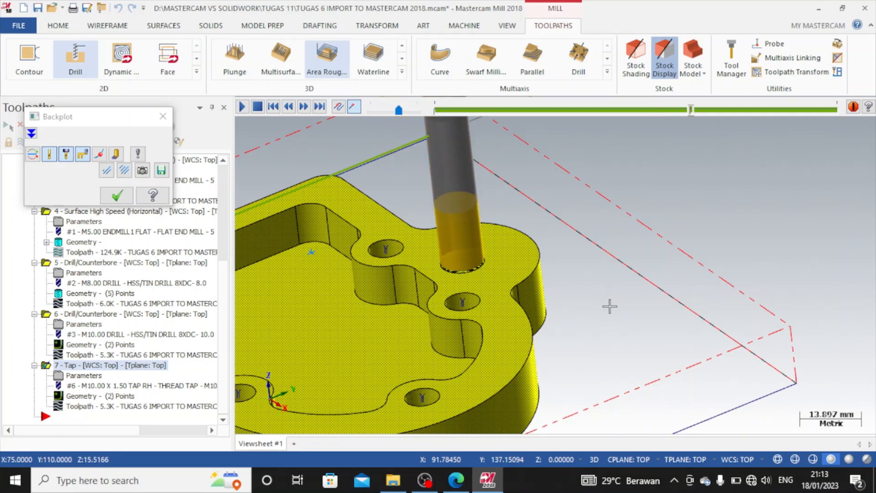
click(117, 194)
Step: Hide the toolpath display of drill operations 5 and 6 so only the tap path is shown
scroll(571, 279, down, 3)
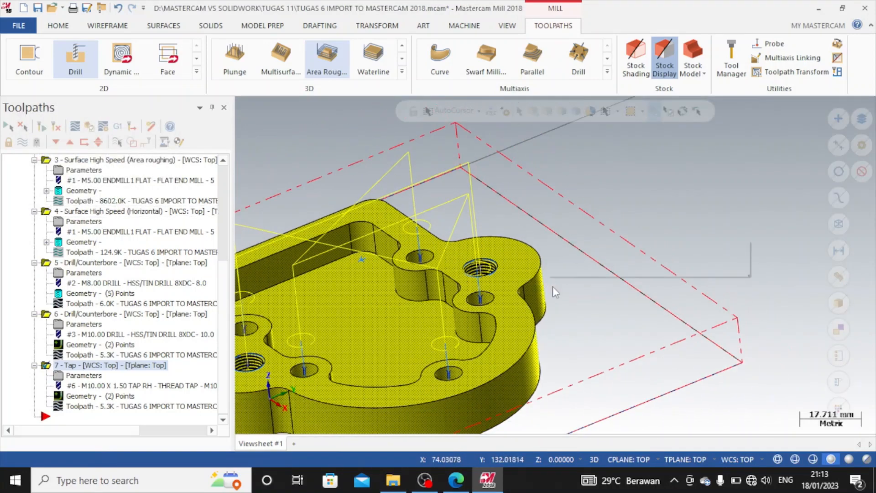
right_click(555, 292)
click(589, 211)
scroll(551, 277, up, 5)
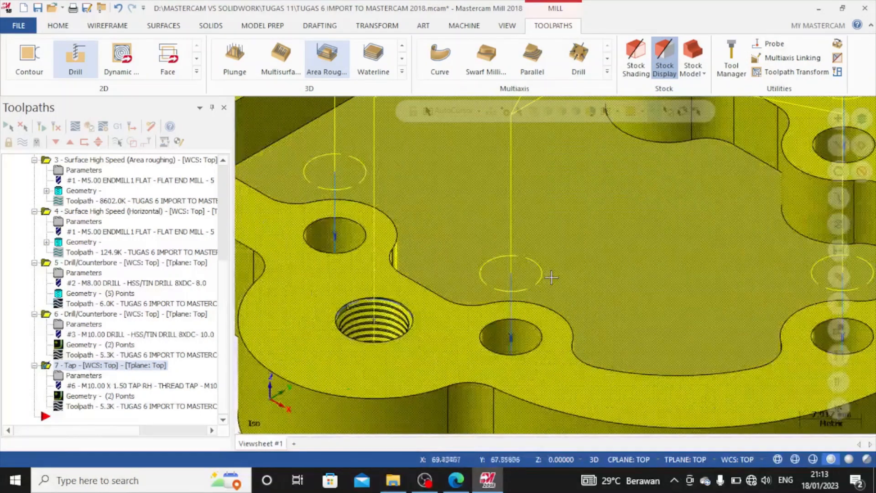
scroll(551, 277, down, 6)
middle_drag(645, 309, 548, 370)
click(104, 315)
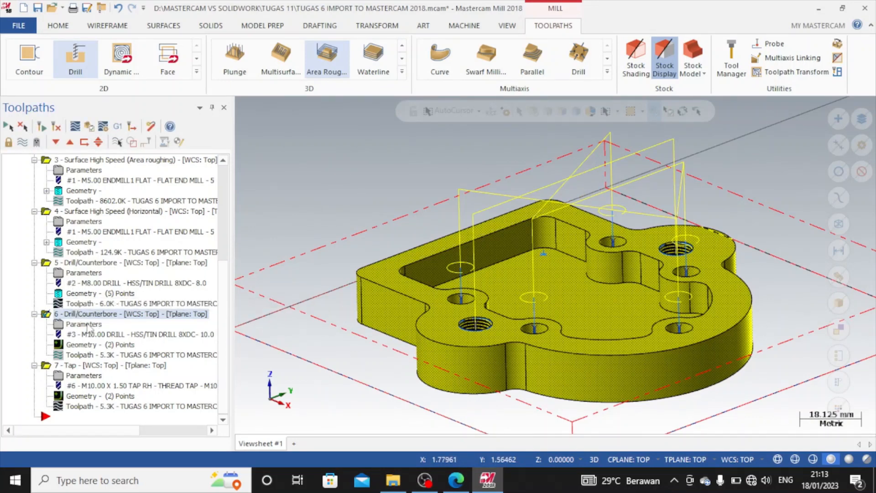
click(92, 264)
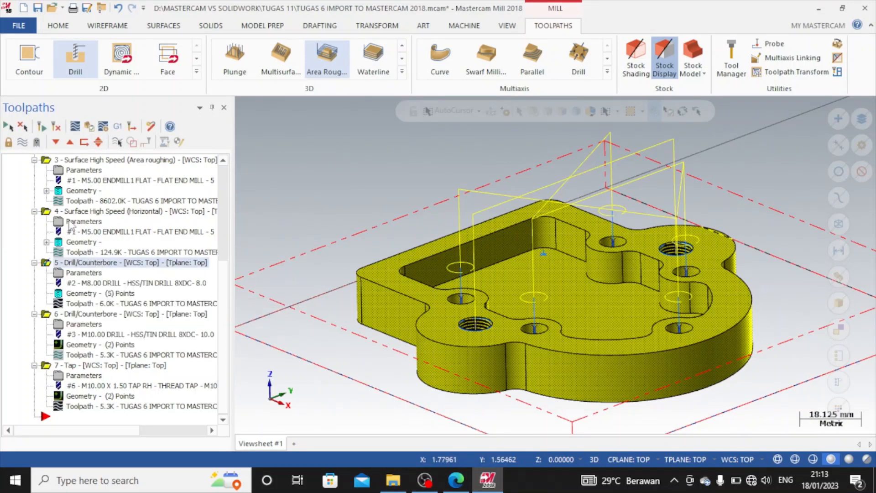
click(21, 143)
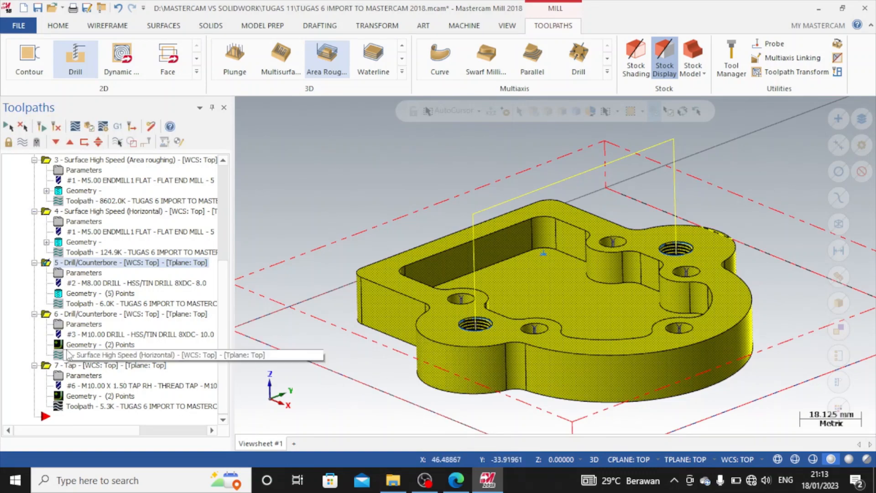
Step: Set the tap operation's absolute depth to -10 in its linking parameters and accept it
middle_drag(532, 386, 484, 365)
click(133, 366)
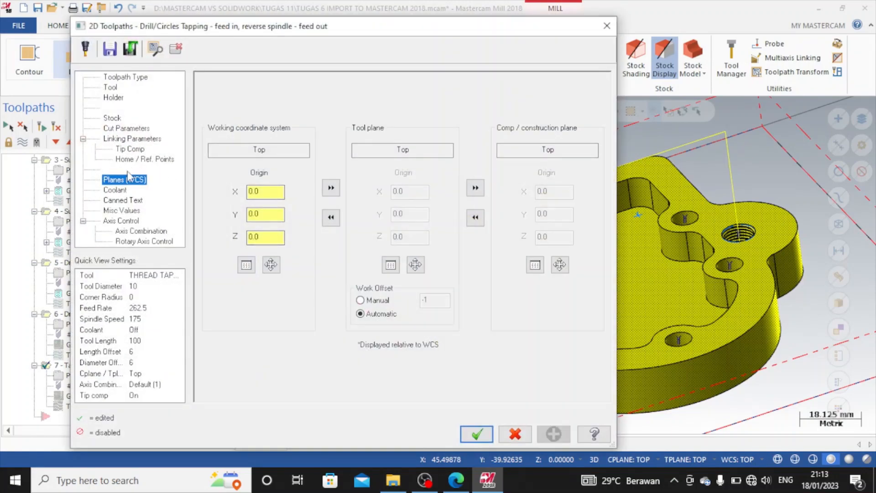
click(137, 140)
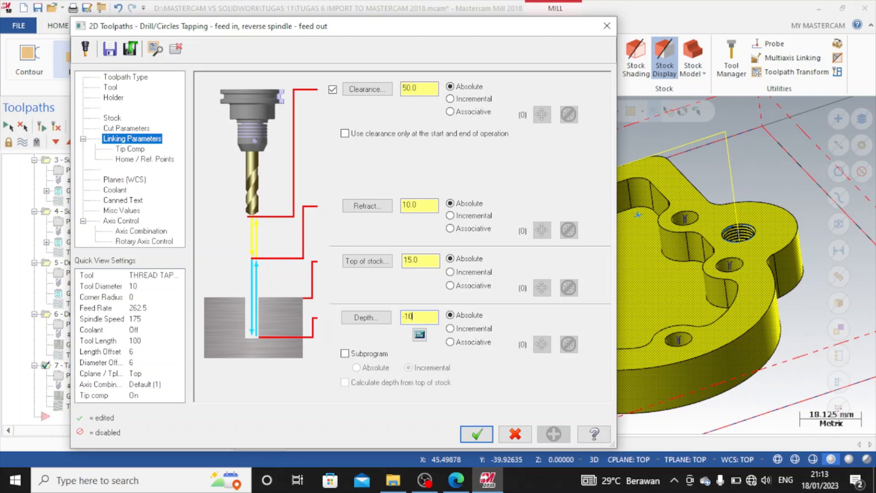
click(490, 440)
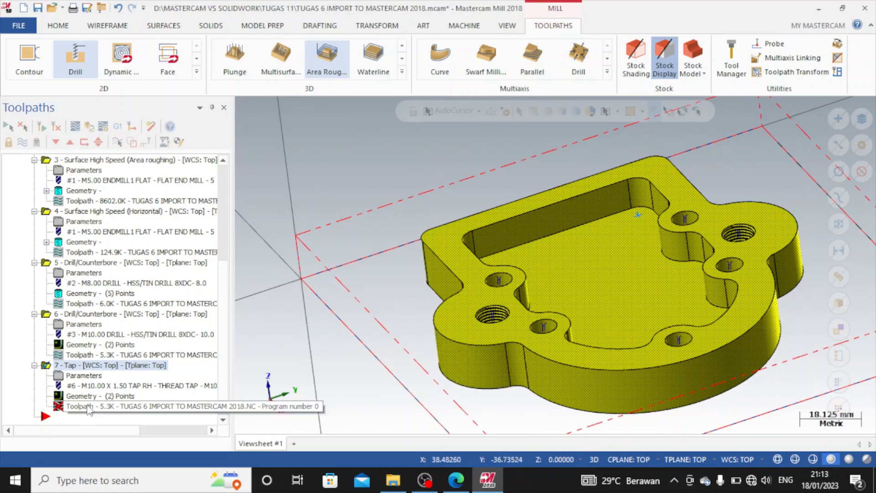
Step: Regenerate the changed tap toolpath and check its depth below the part from the side
click(75, 126)
click(157, 249)
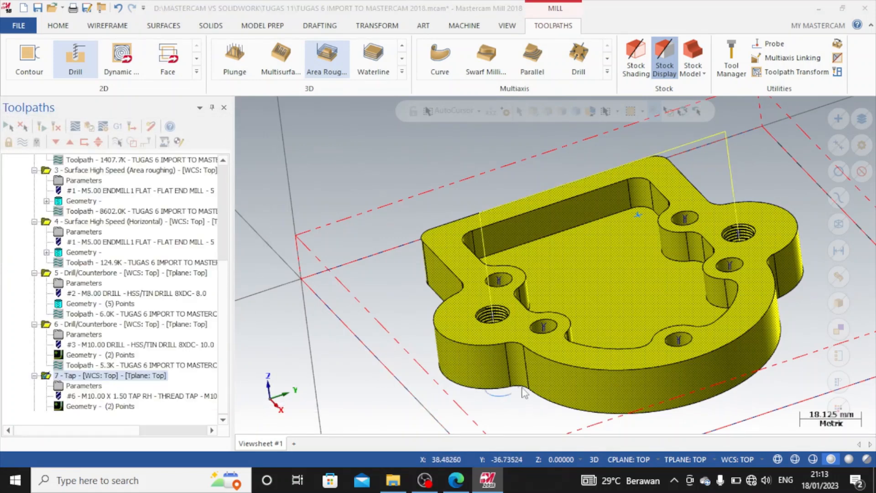
middle_drag(493, 379, 479, 366)
click(108, 195)
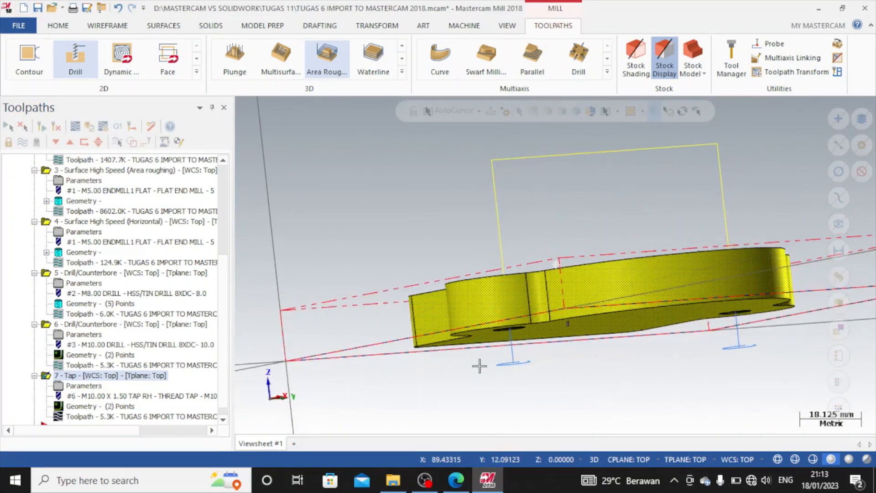
Step: Set the tap operation's absolute depth to -5 in its linking parameters and accept it
click(81, 387)
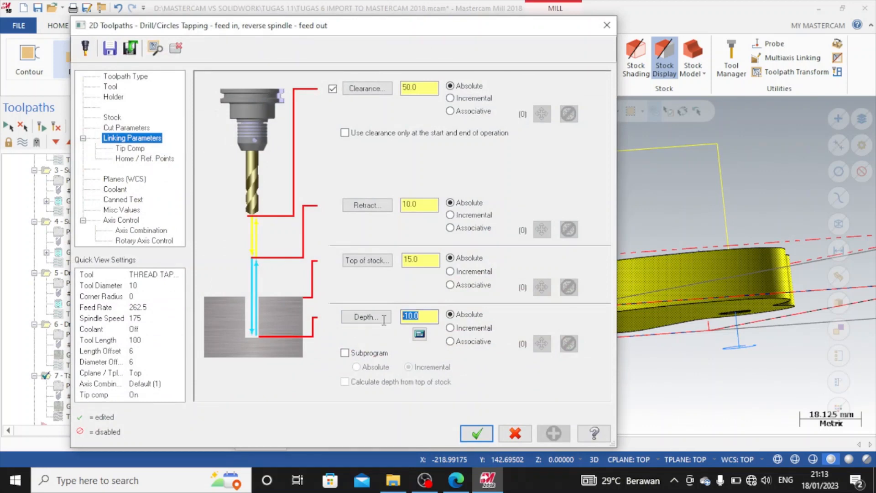
text(-5)
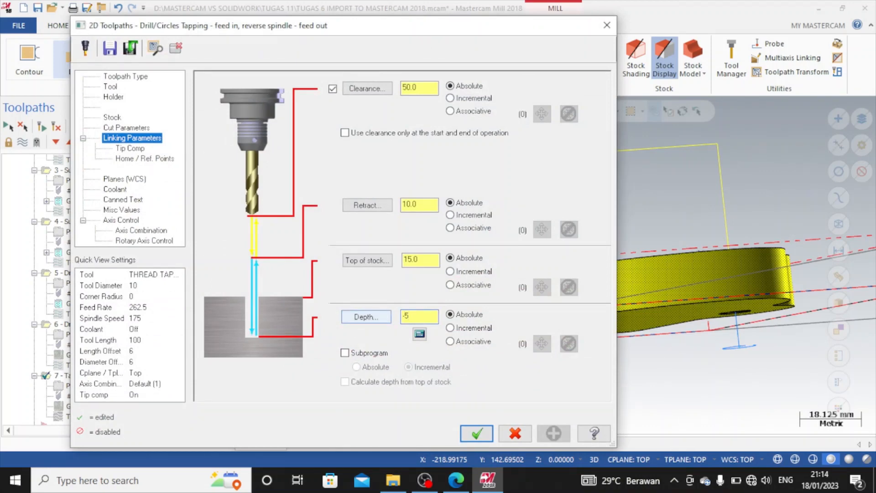
click(476, 433)
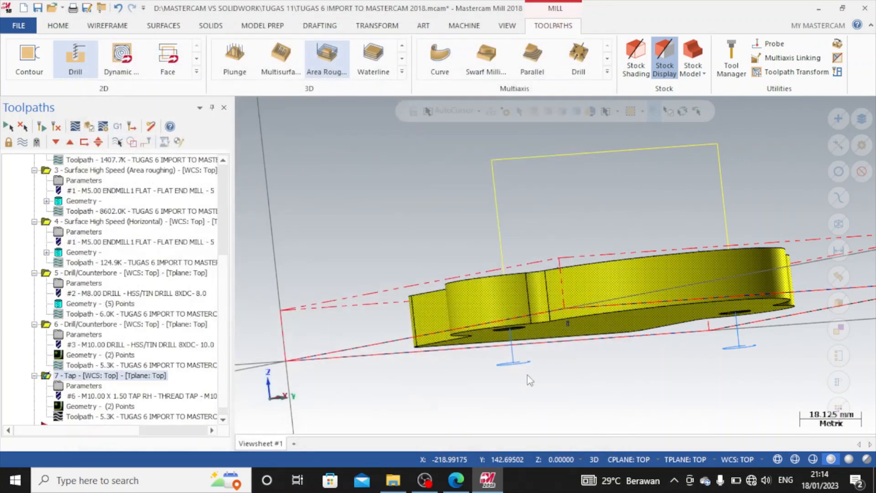
Step: Regenerate the tap toolpath, backplot it briefly, and examine how far it reaches below the part's underside
click(107, 415)
click(163, 250)
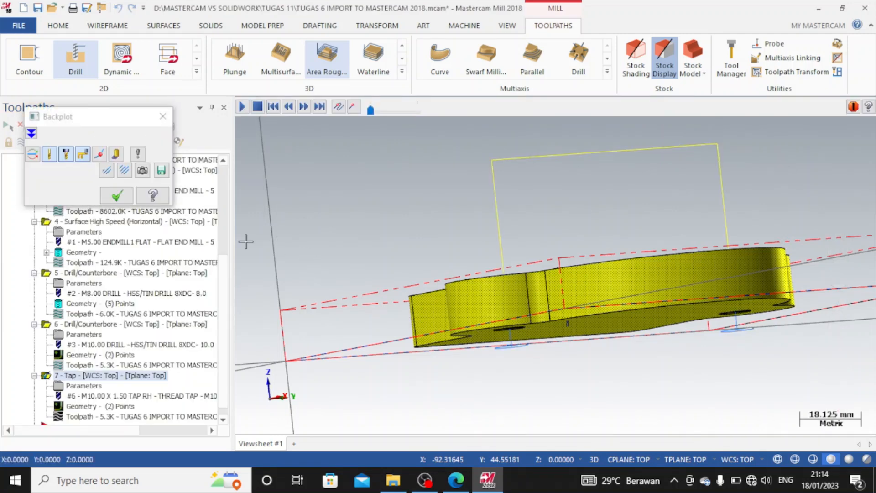
click(123, 197)
mouse_move(626, 338)
middle_down()
mouse_move(625, 349)
mouse_move(621, 335)
middle_up()
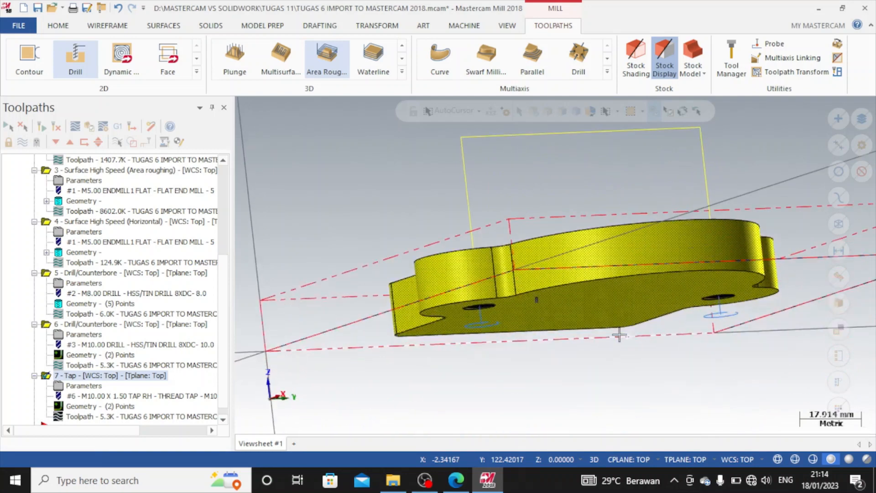
scroll(728, 305, up, 6)
scroll(727, 304, up, 5)
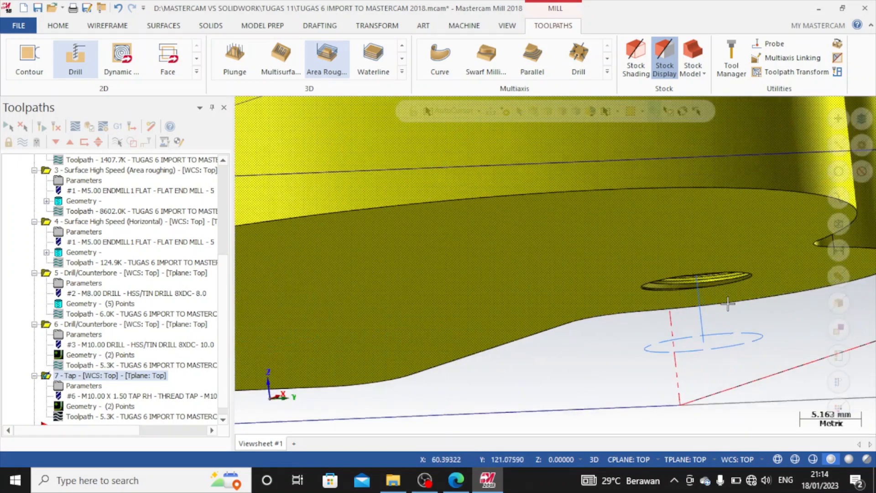
scroll(728, 305, down, 10)
Step: Set the absolute depth of the M10 drill operation 6 to -5 in its linking parameters and accept it
click(83, 334)
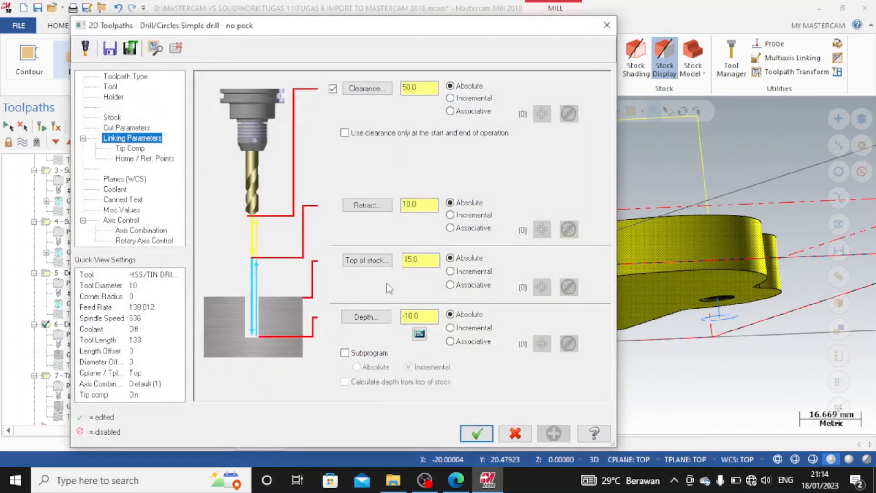
text(-5)
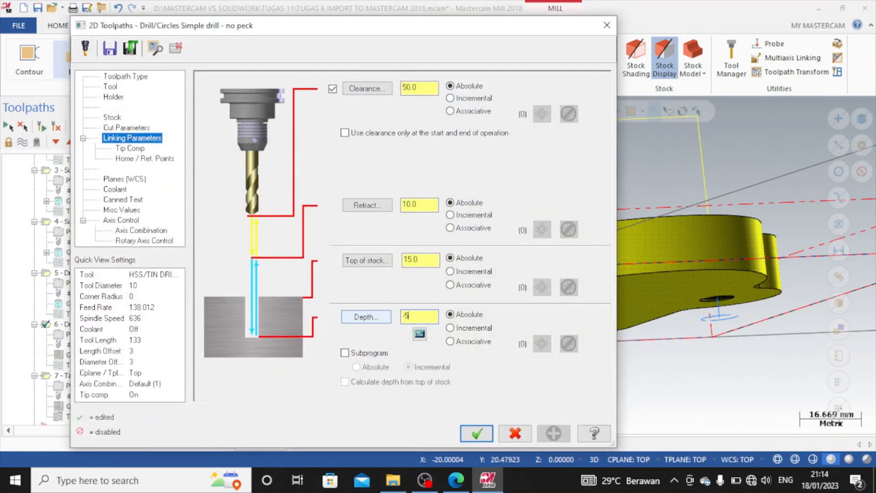
click(476, 435)
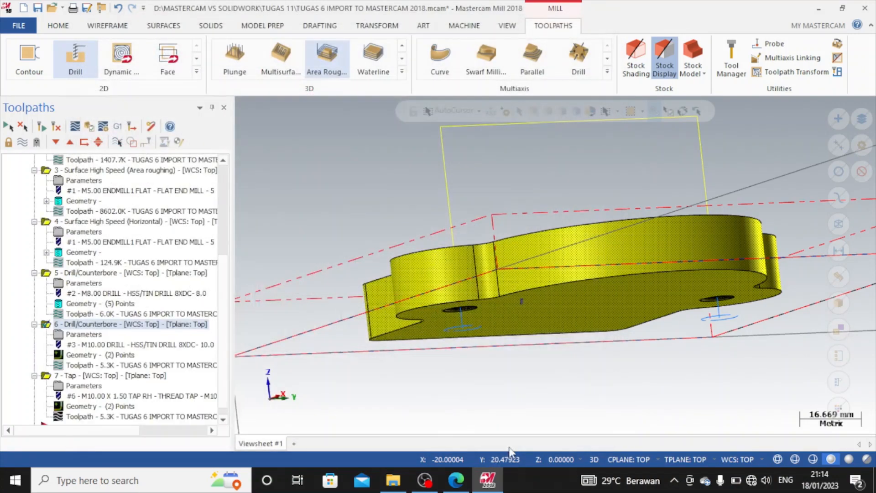
Step: Regenerate the M10 drill toolpath of operation 6 and inspect its depth at both holes from below the part
click(79, 359)
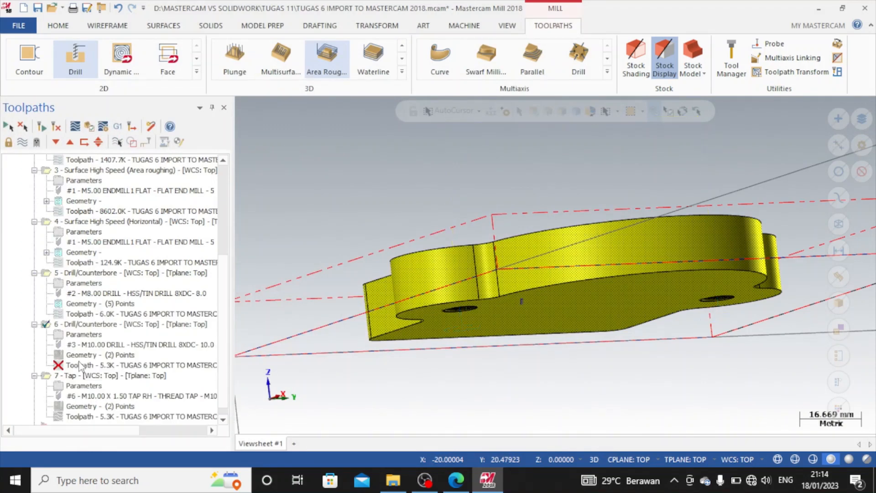
click(115, 313)
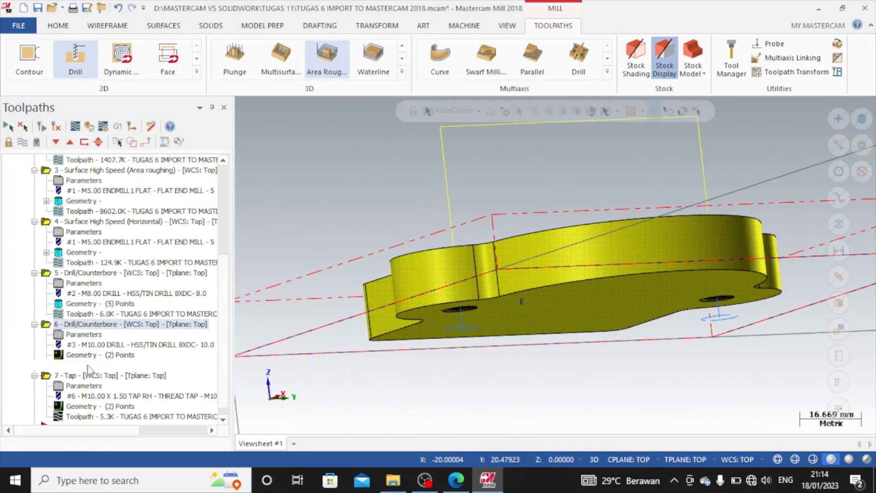
click(151, 251)
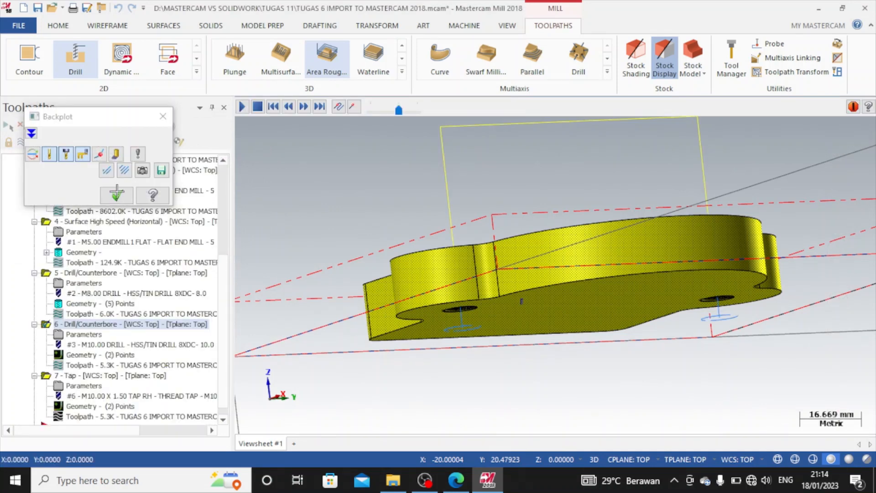
click(121, 200)
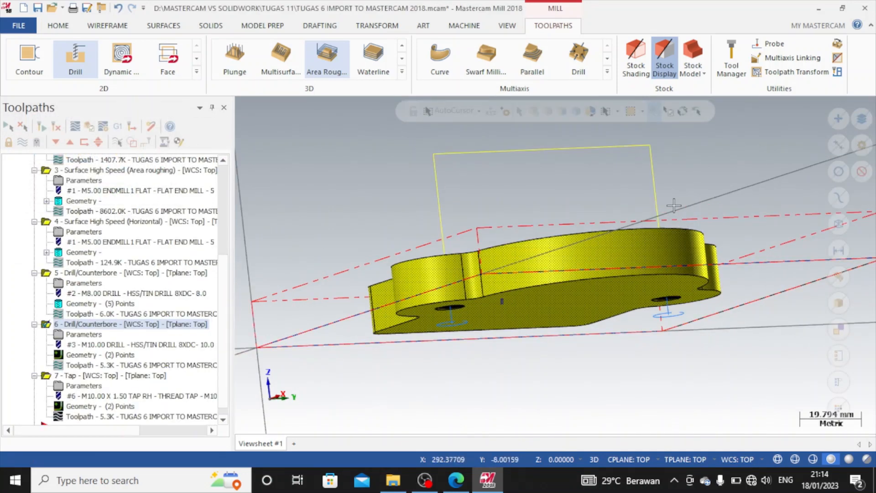
right_click(676, 206)
click(719, 317)
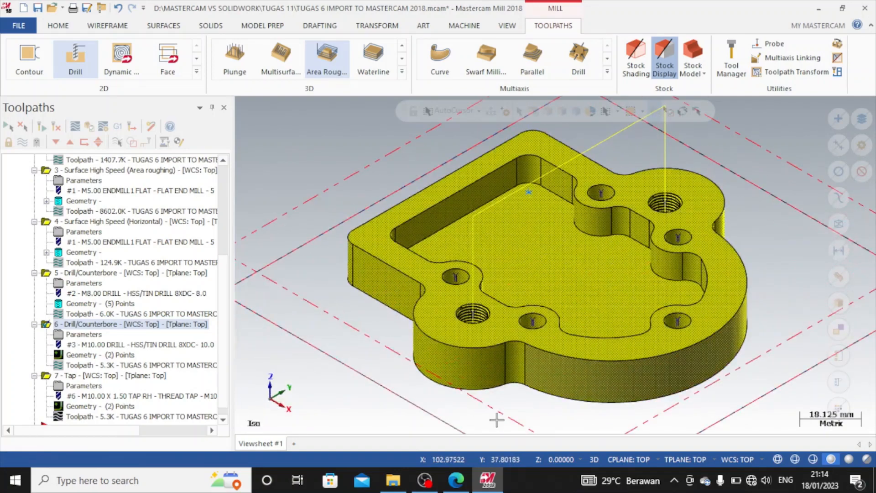
middle_drag(494, 386, 494, 379)
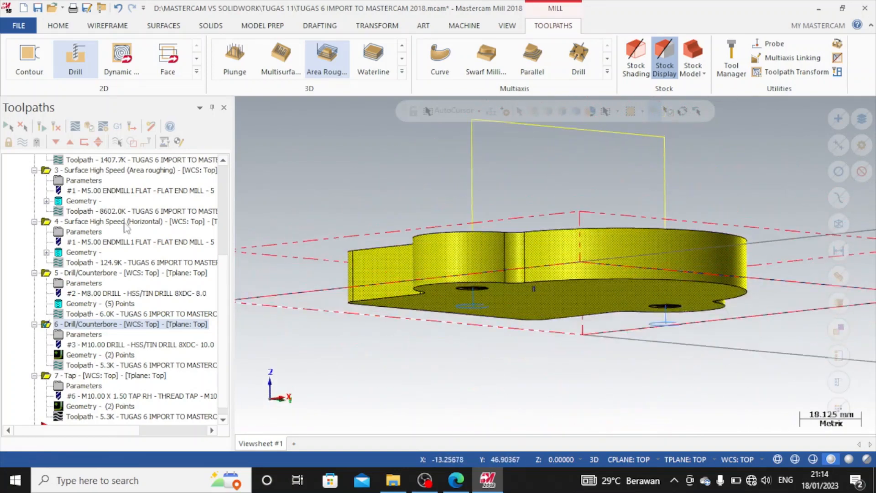
Step: Backplot drill operation 6, play the drill's movement through the first threaded hole, and close the backplot
click(77, 127)
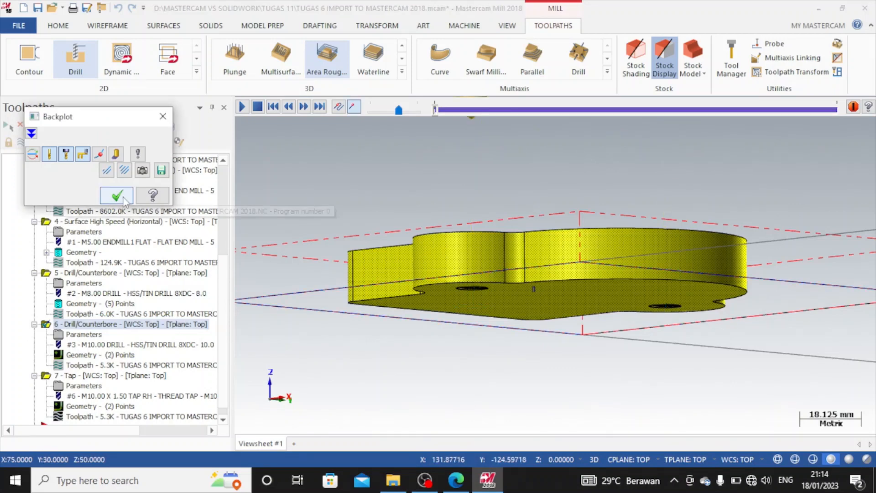
click(242, 106)
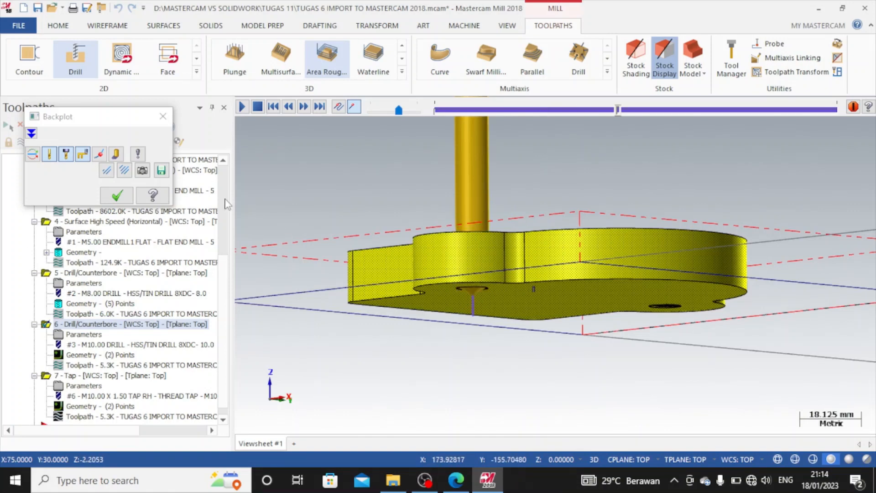
click(117, 196)
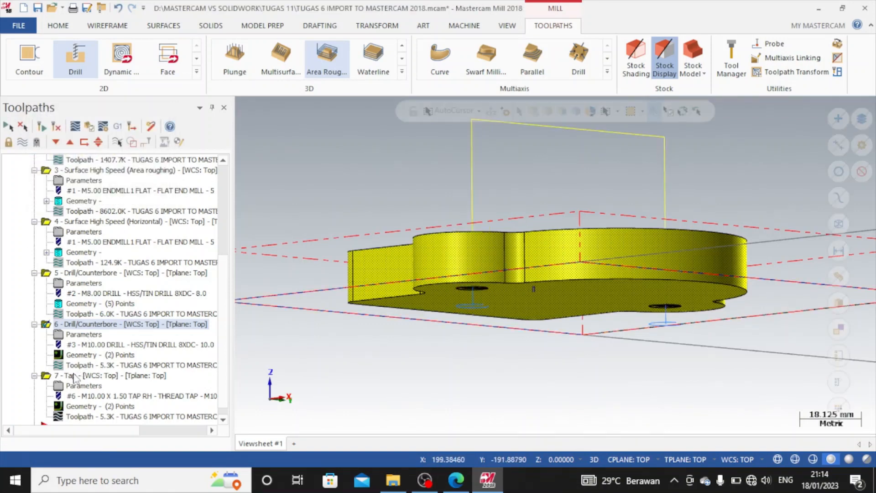
Step: Verify only the tap operation on the stock in Mastercam Simulator, inspect both tapped holes, and return to Mastercam
click(90, 375)
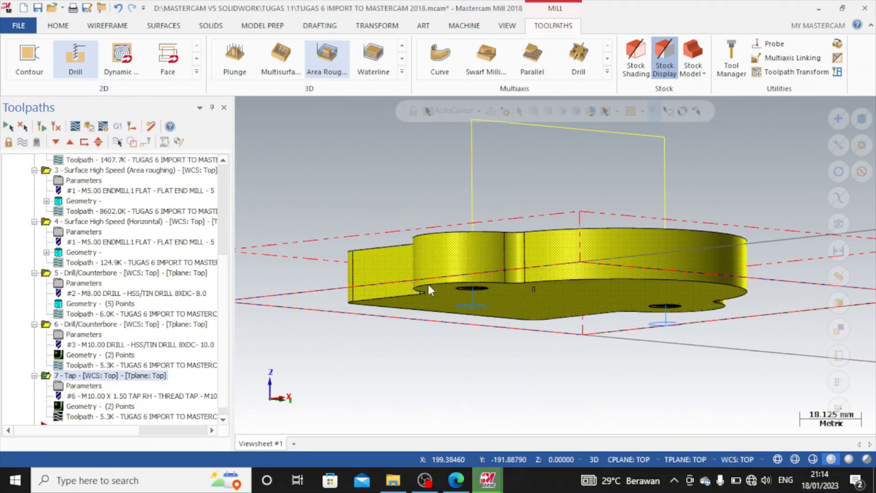
scroll(449, 286, down, 3)
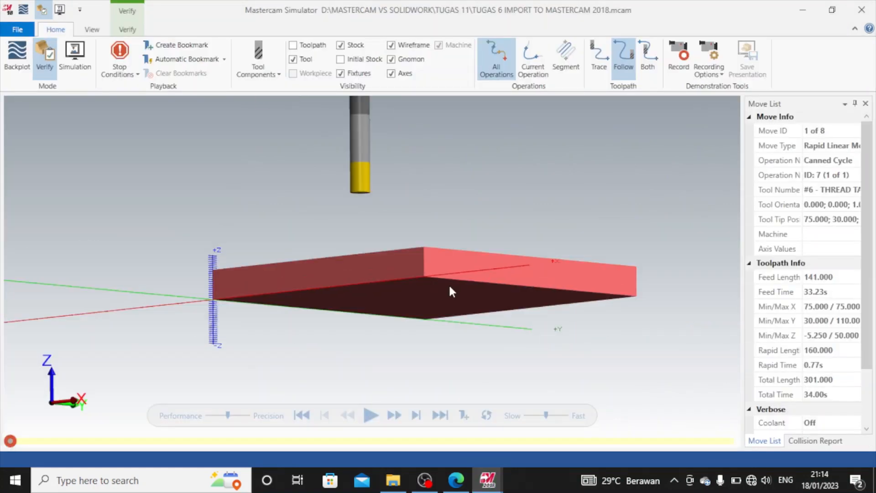
middle_drag(450, 292, 505, 313)
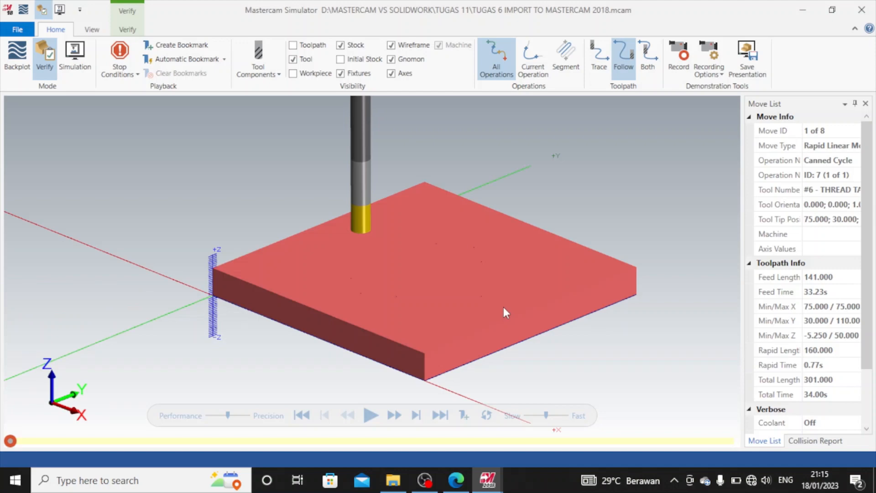
click(371, 415)
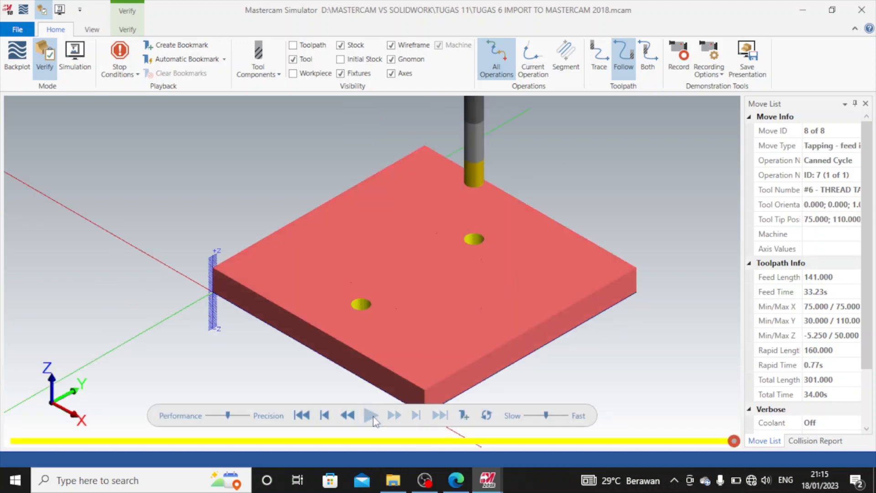
scroll(385, 319, up, 5)
scroll(384, 319, down, 8)
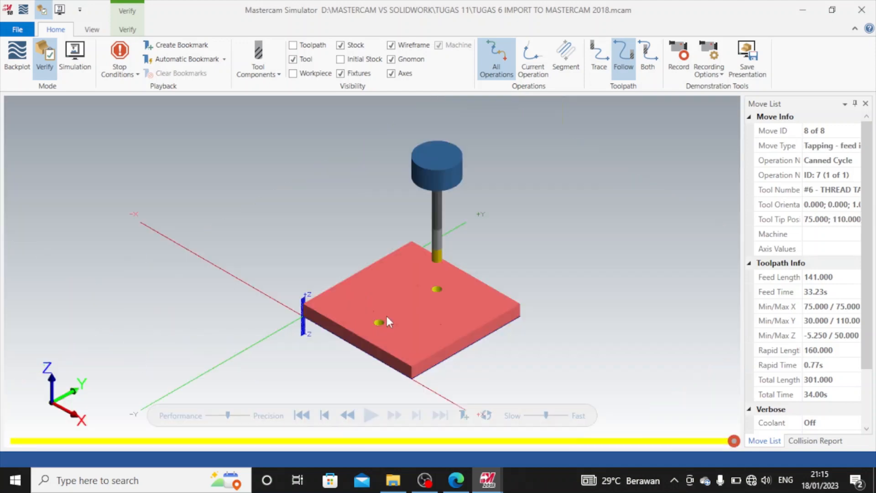
scroll(387, 316, up, 3)
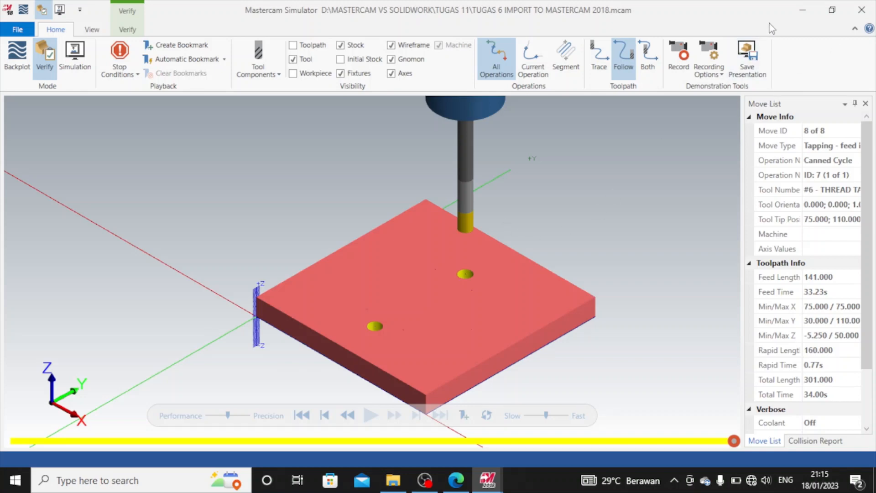
click(861, 10)
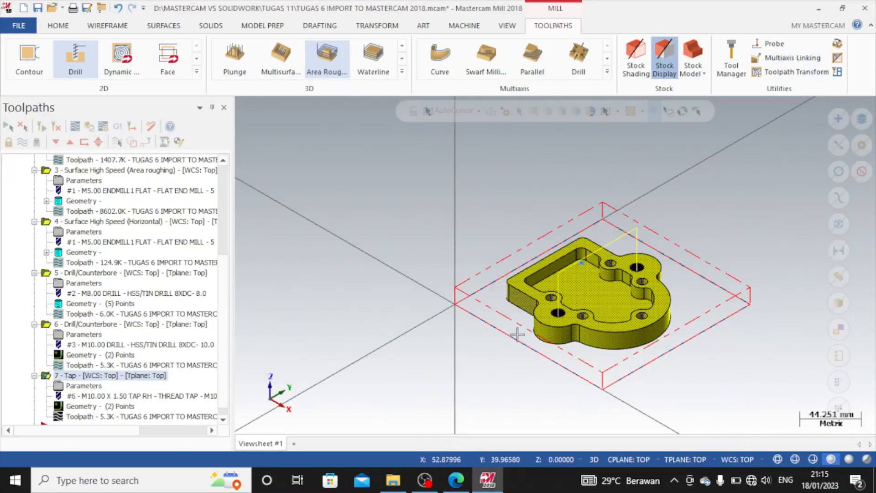
Step: Select all operations in Toolpath Group-1 and toggle their toolpath display so every path is shown
scroll(517, 335, up, 3)
scroll(132, 182, up, 2)
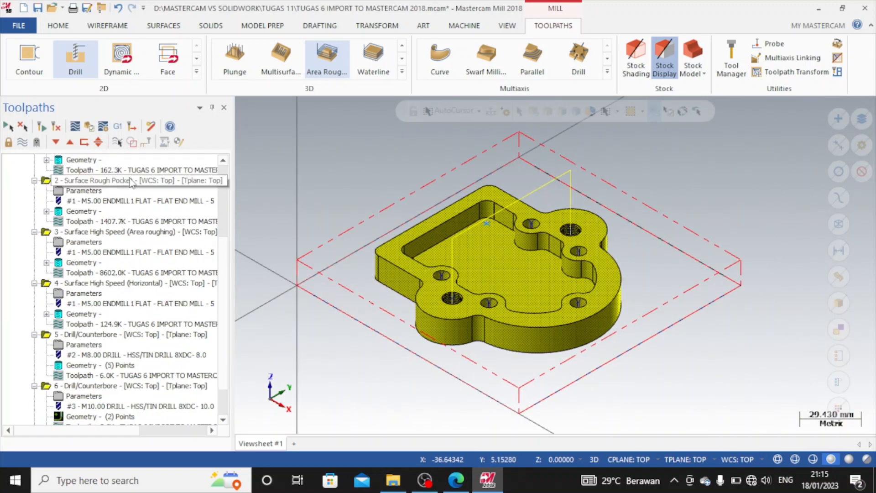
scroll(102, 192, up, 2)
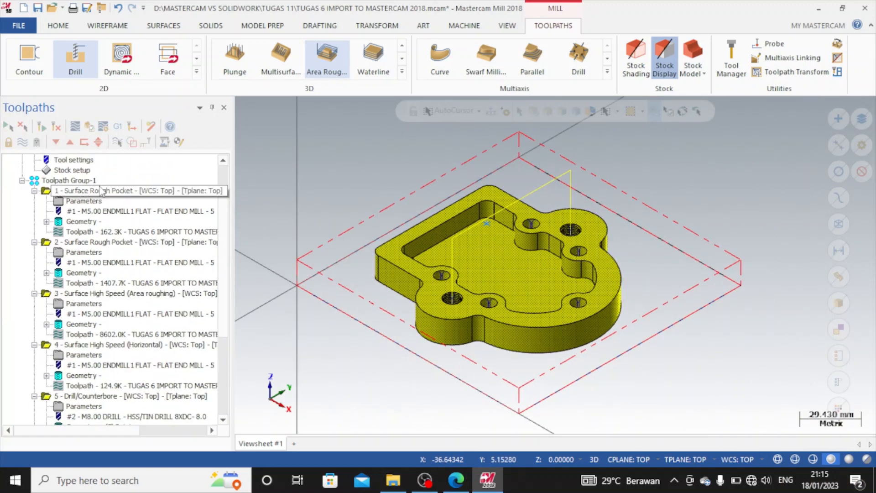
click(73, 181)
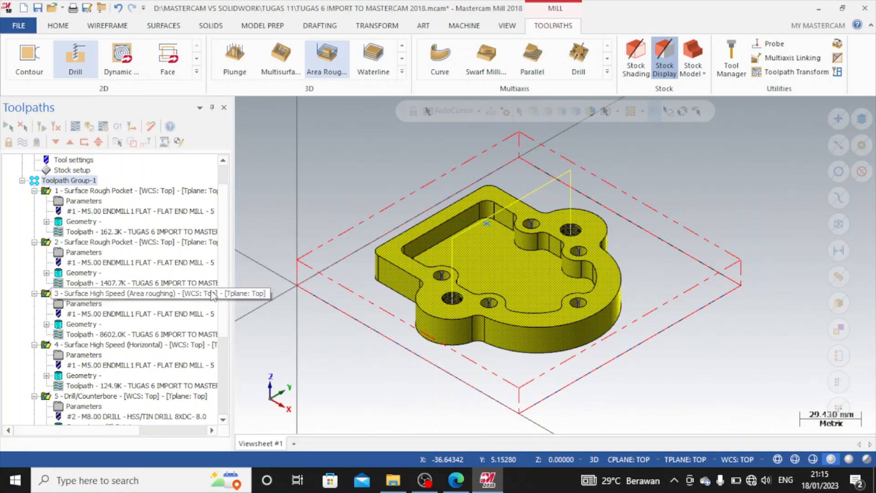
scroll(124, 286, down, 2)
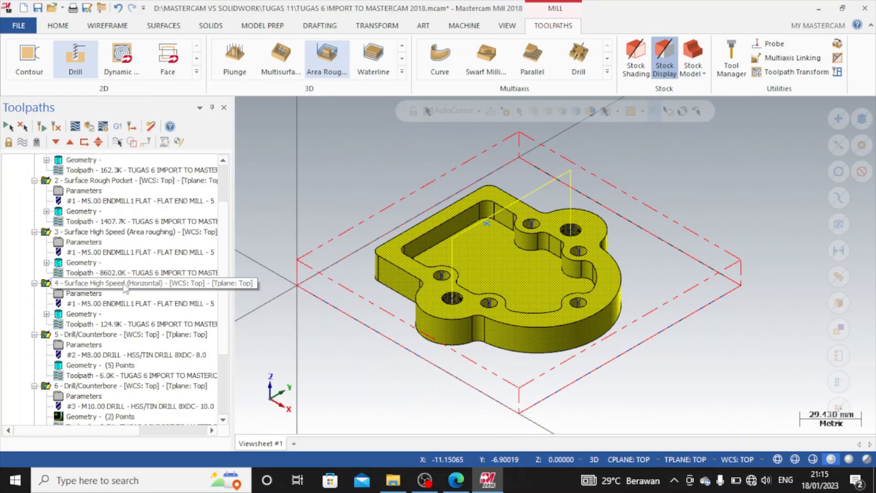
click(23, 142)
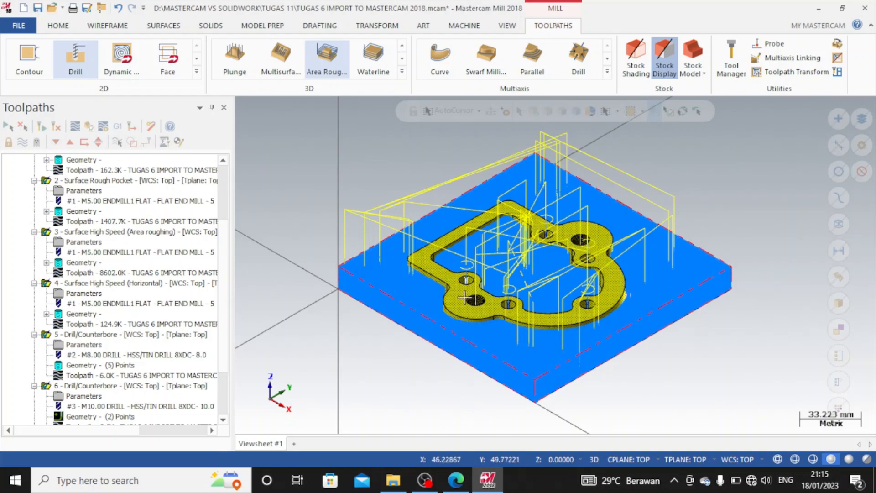
Step: Examine all displayed milling, drilling and tapping toolpaths around the part in the isometric view
scroll(474, 301, up, 3)
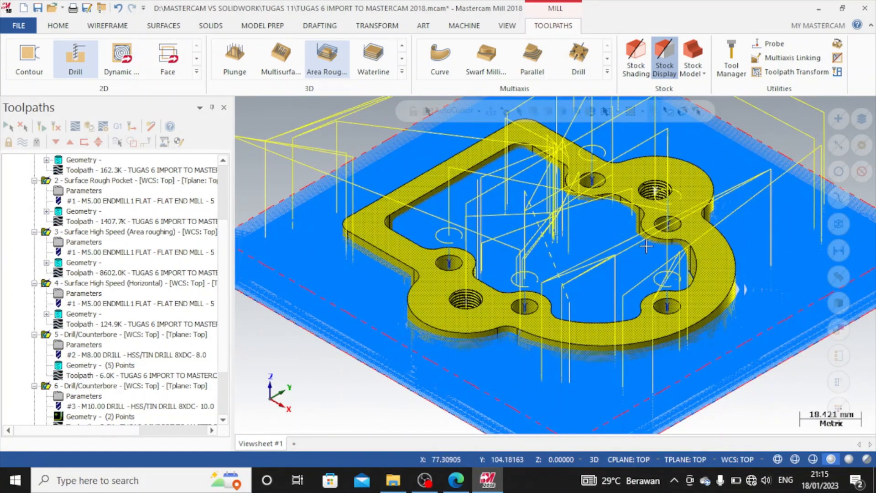
scroll(682, 336, down, 3)
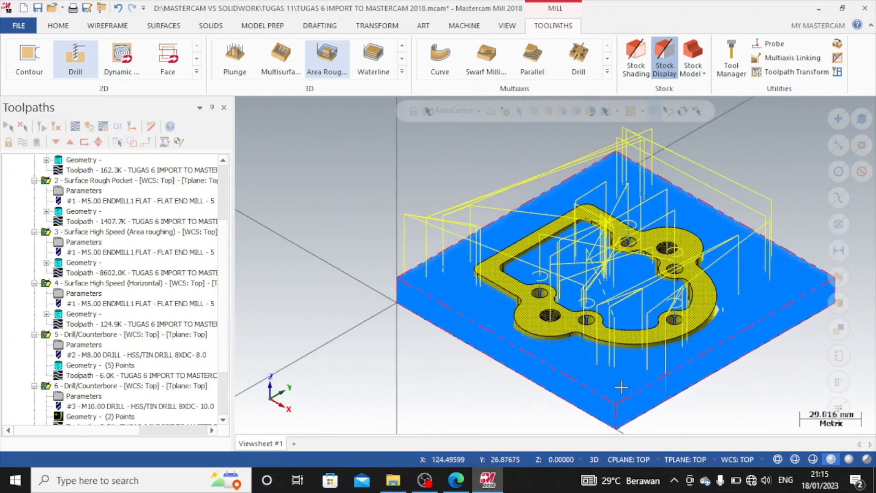
scroll(648, 306, down, 2)
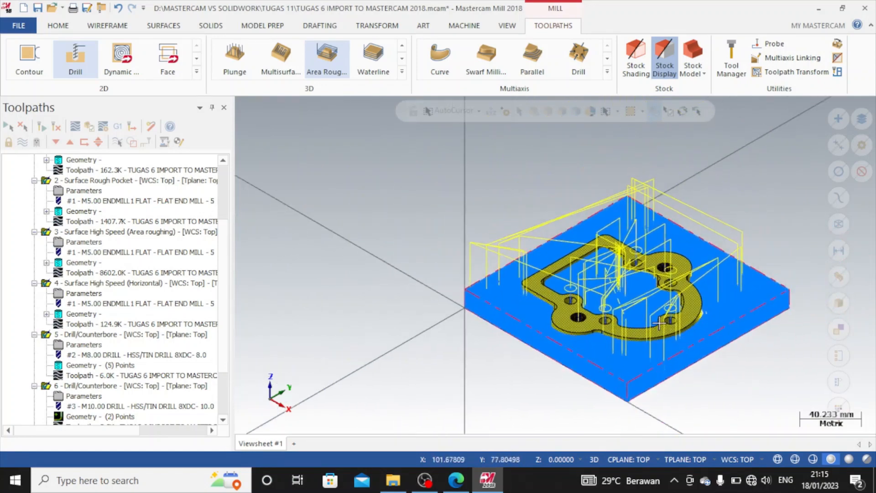
right_click(758, 206)
click(730, 319)
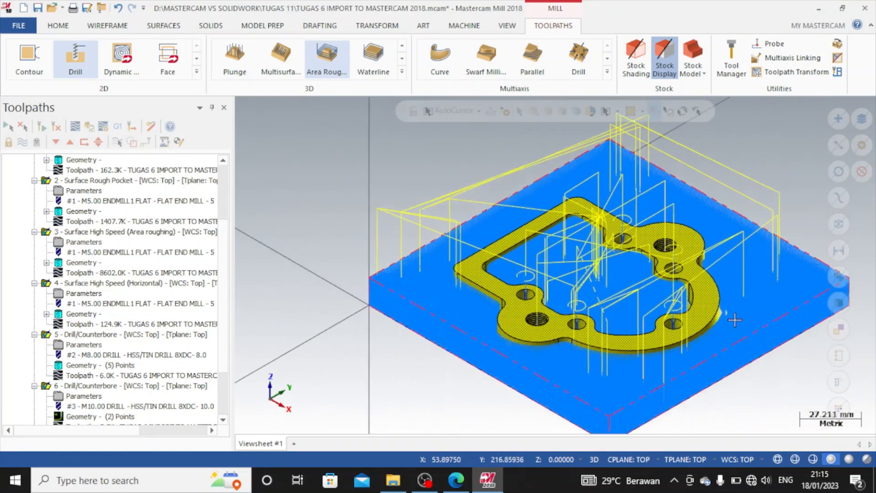
scroll(734, 318, up, 3)
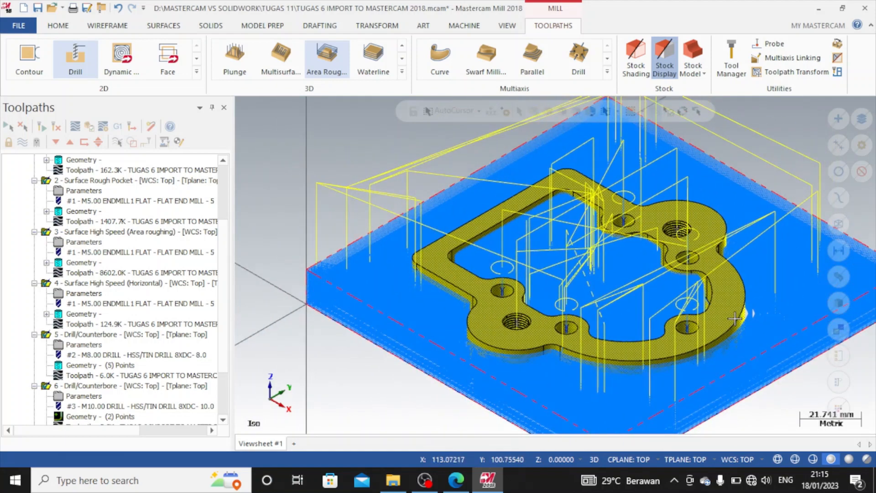